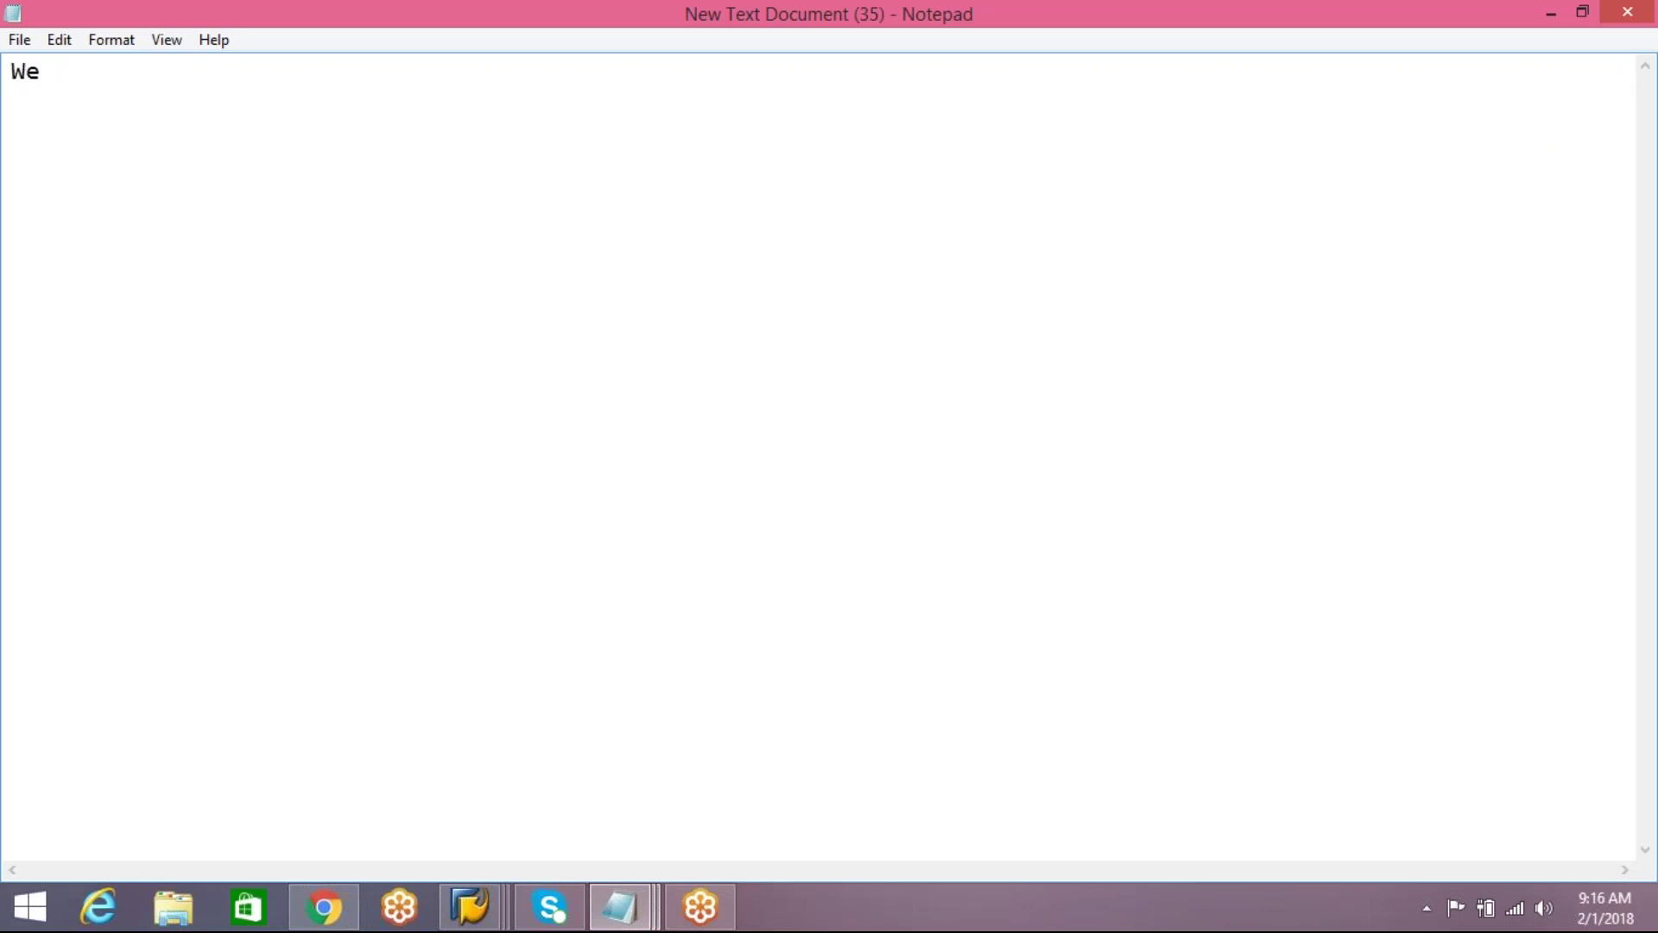
Step: Complete the note's opening line as "We discussed about party entitled dispose"
type("ssed abo")
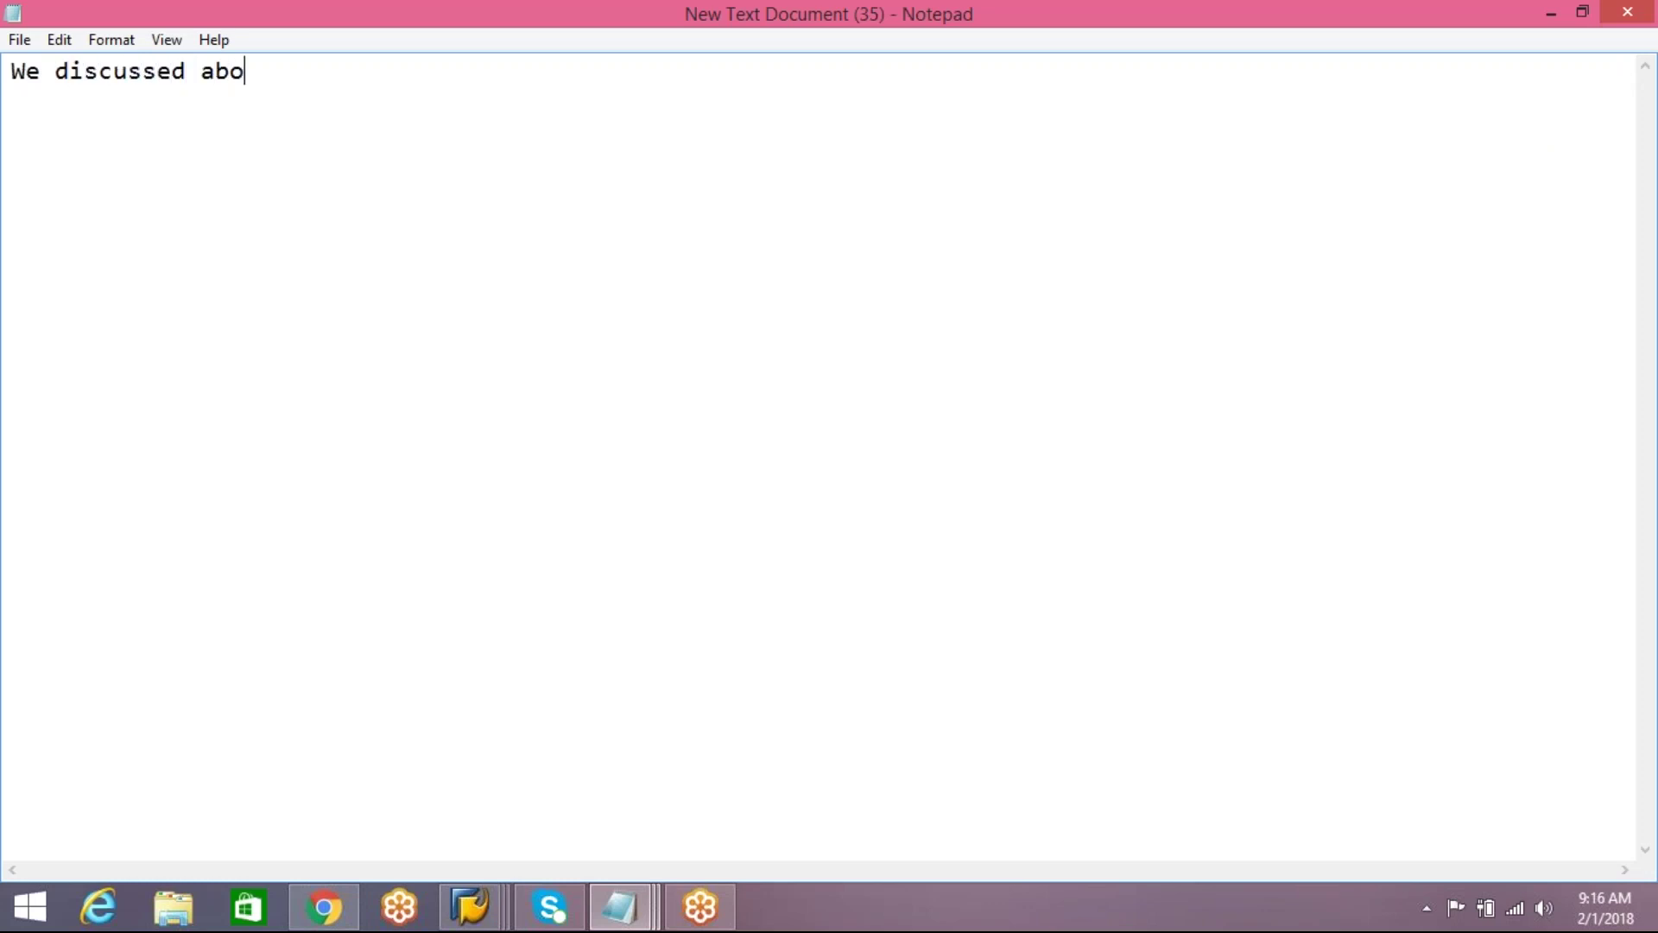
type("ut party enti")
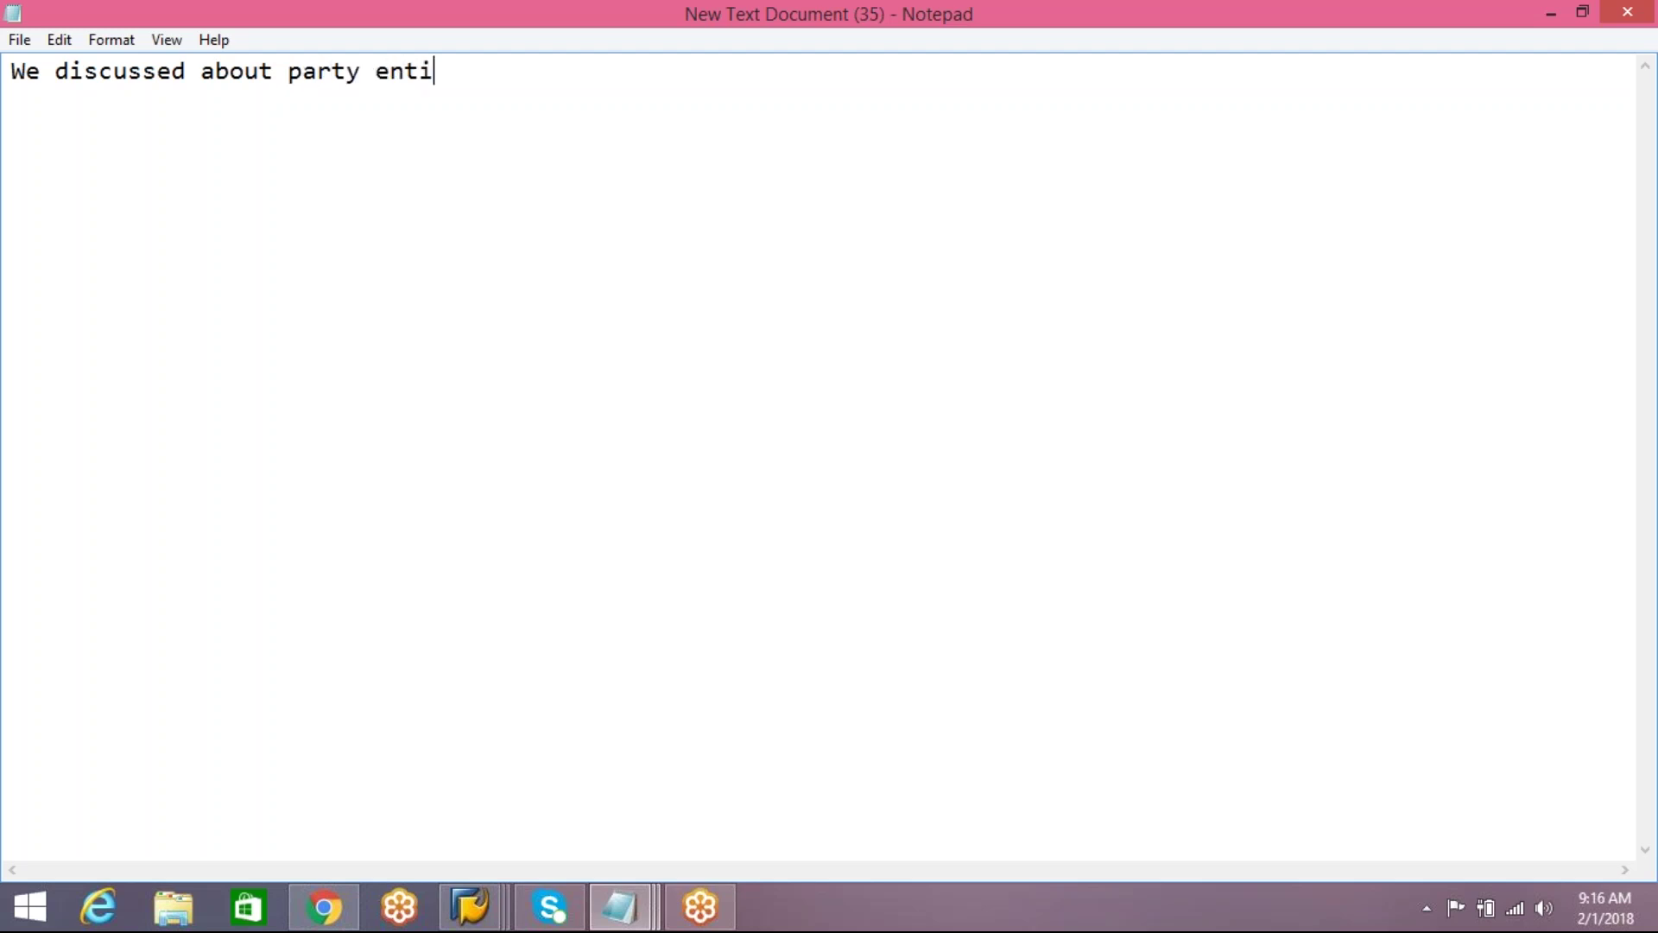
type("tled dispose")
key("Return")
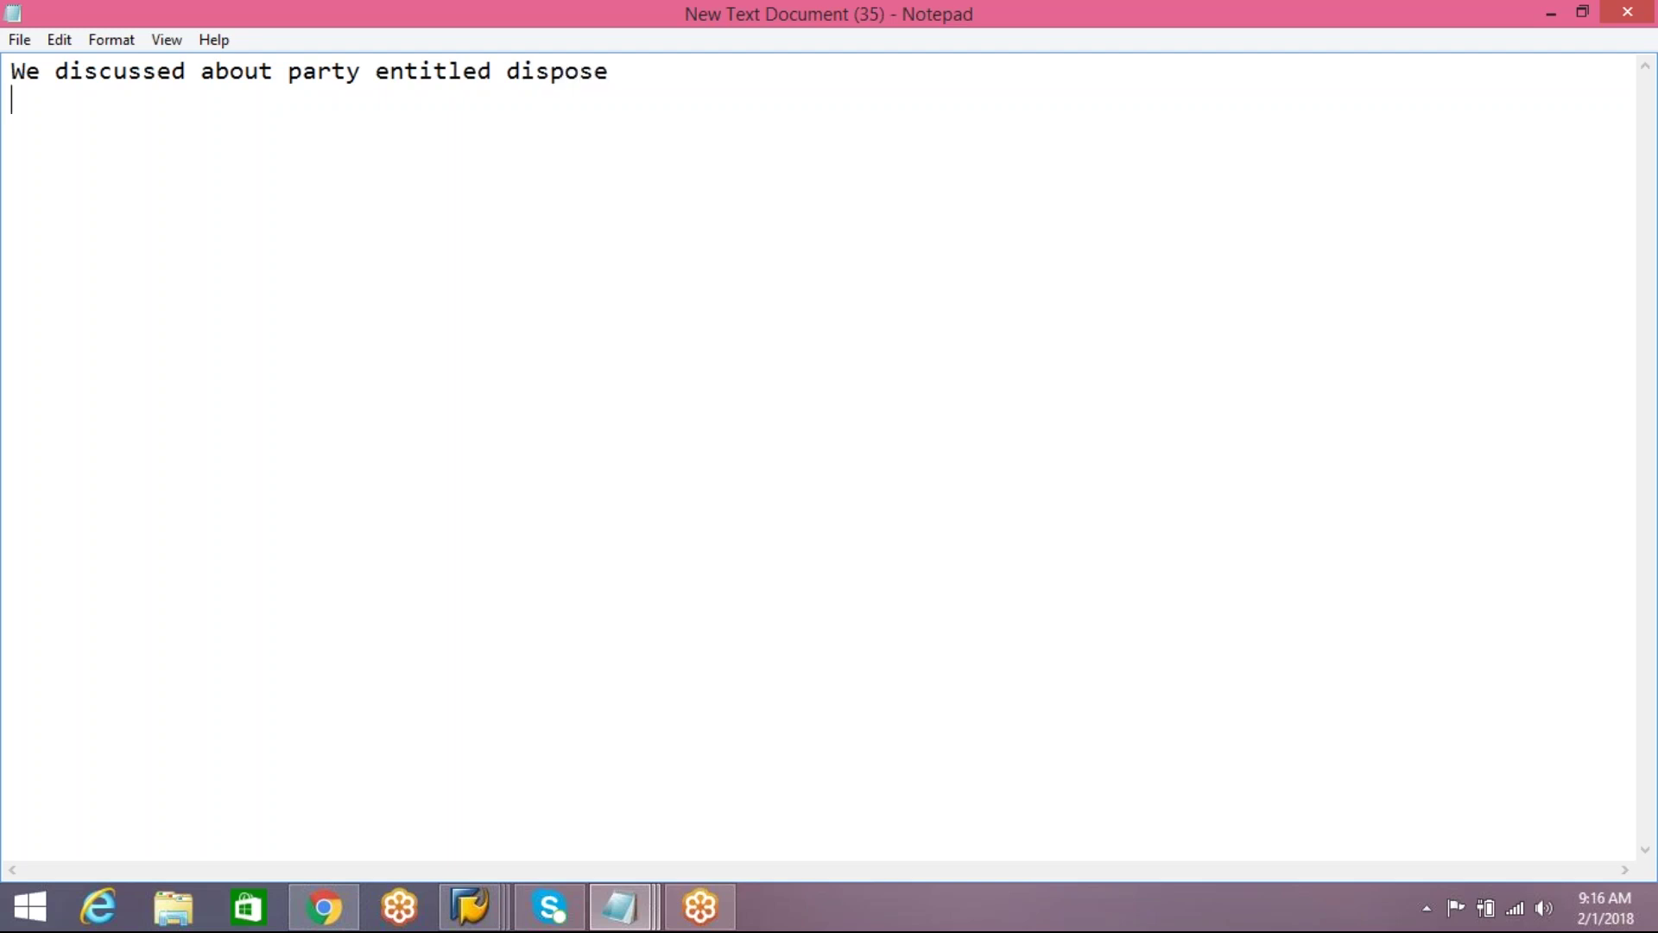
Step: Add "custodian" and "owner" as separate lines below the opening line, spaced by blank lines
type("custodian")
key("Return")
key("Return")
type("owner")
key("Return")
key("Return")
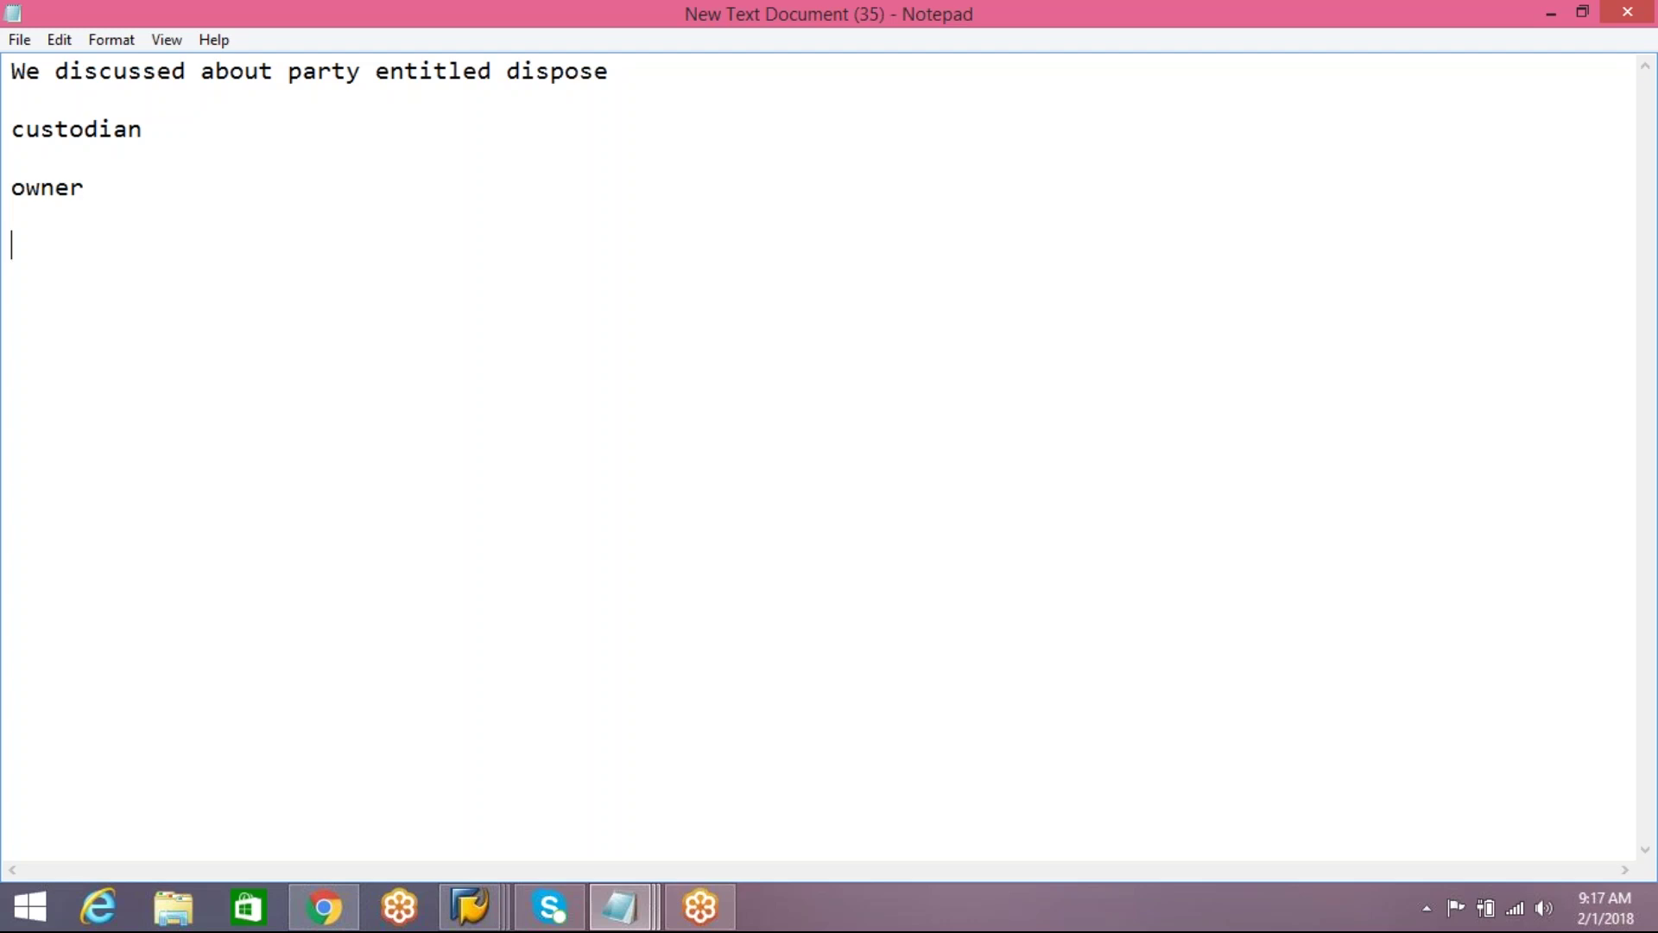
Step: Move "party entitled dispose" onto its own line after a blank line and add "Business partners" below "owner"
left_click(289, 71)
key("Return")
key("Return")
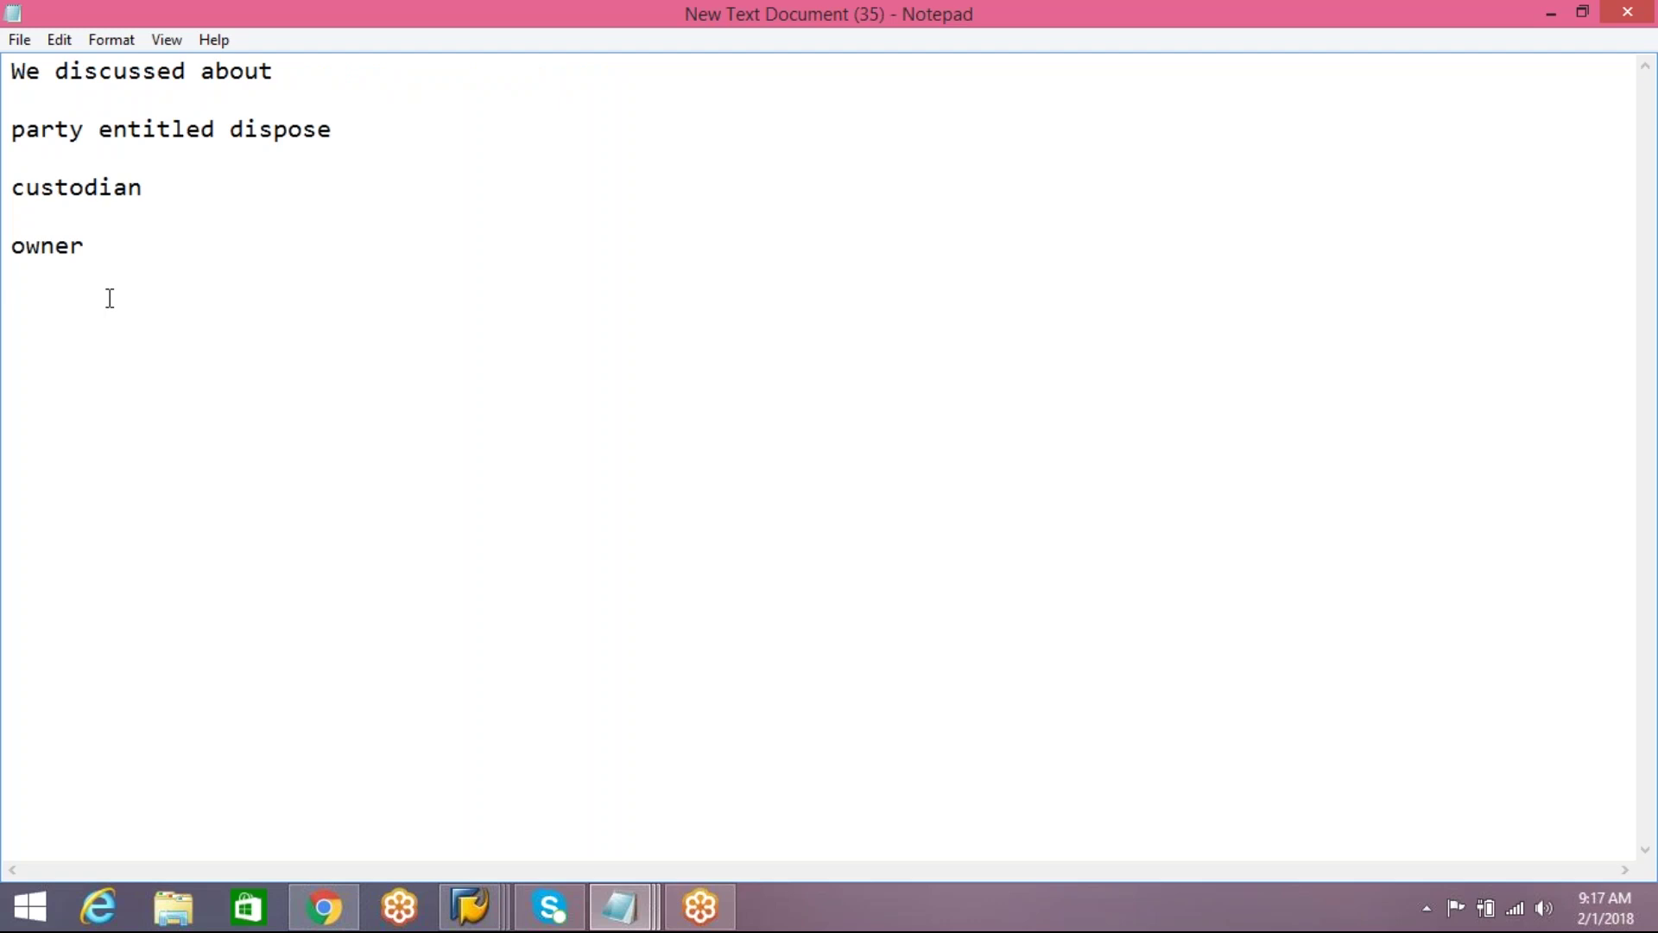
type("Business partners")
key("Return")
key("Return")
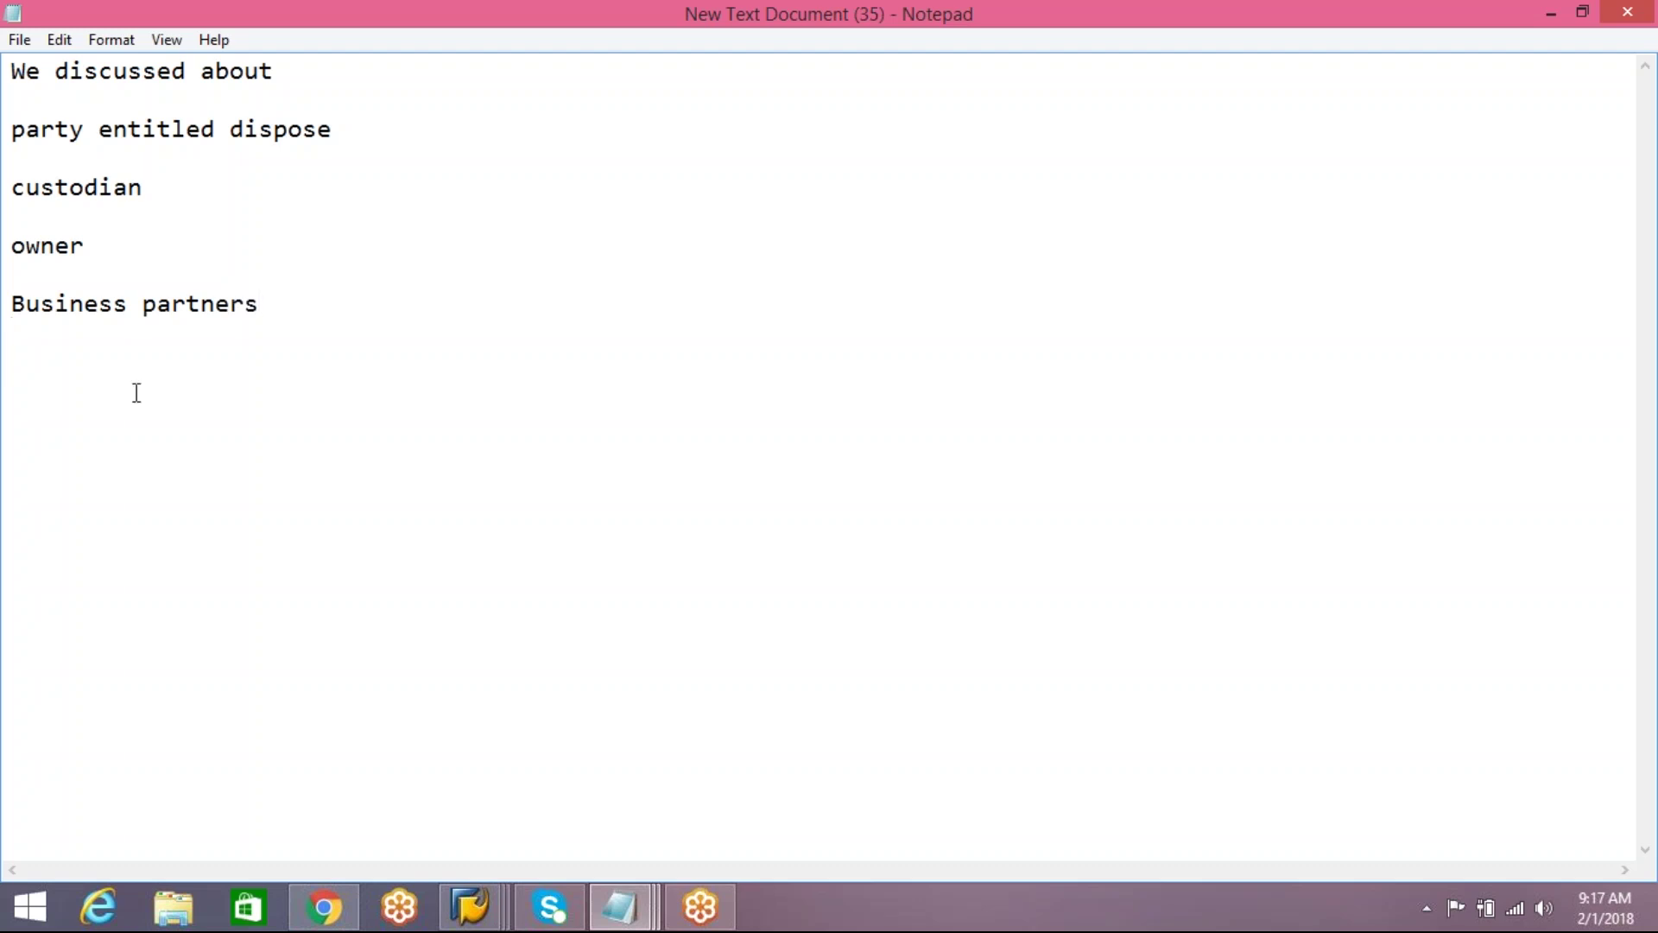
Step: Add the lines "Vendor ( plant-vendor )" and "CIF : Vendor---> BP in EWM" to the end of the note
type("Vendor ( plan")
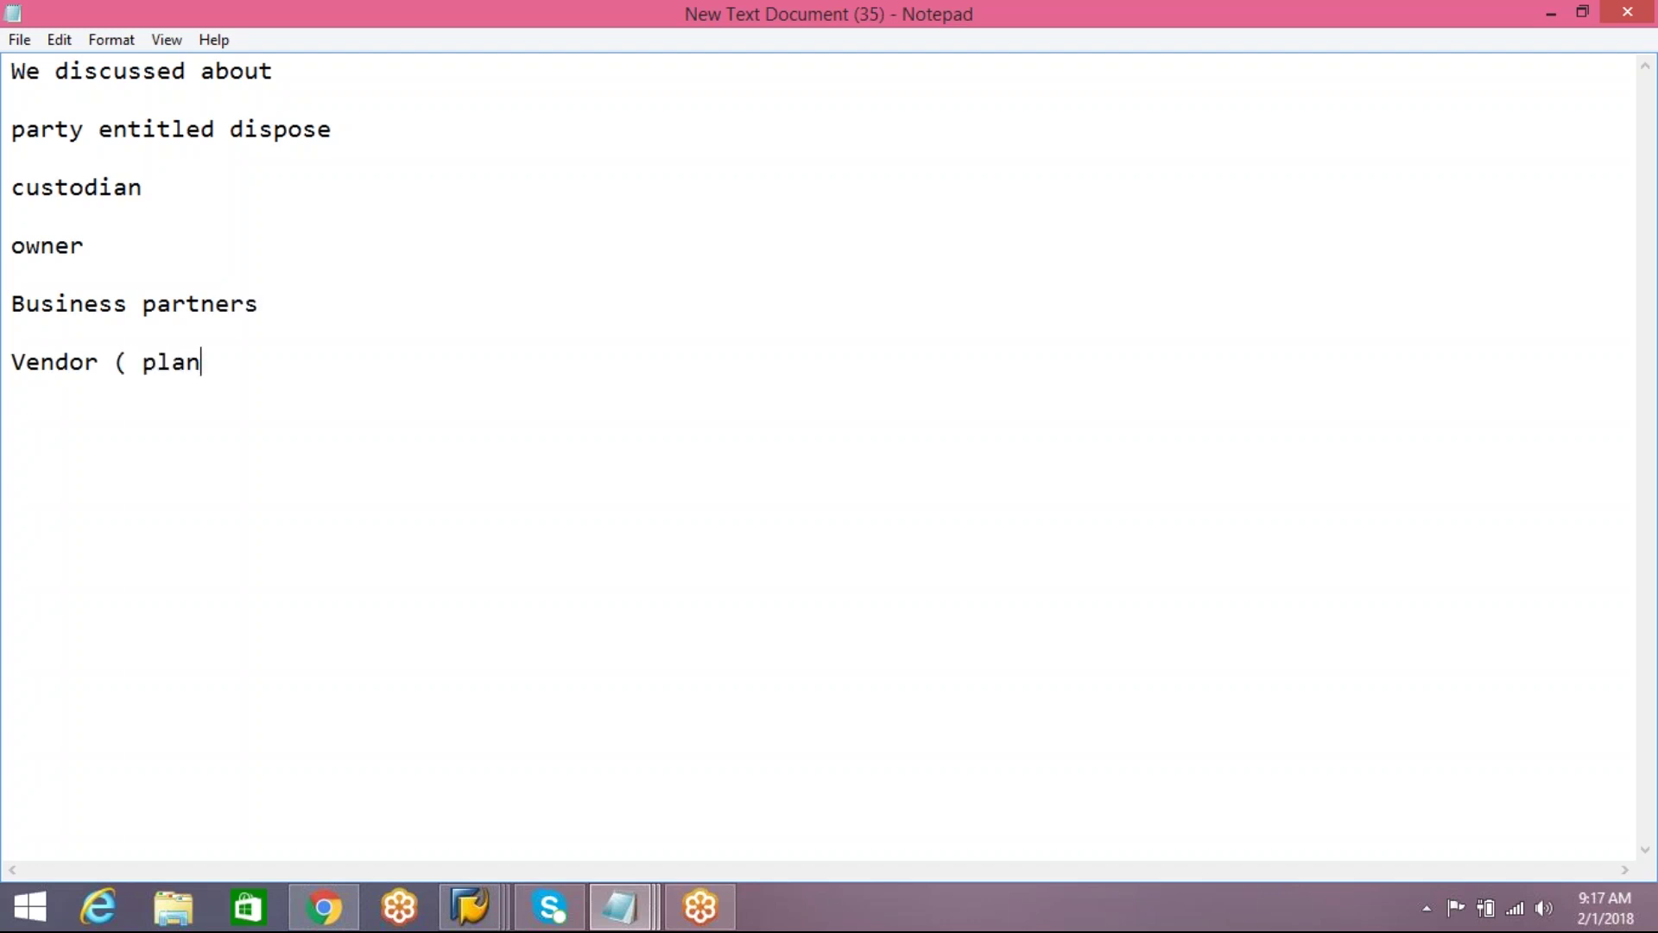
type("t-vendor )")
key("Return")
key("Return")
type("CI")
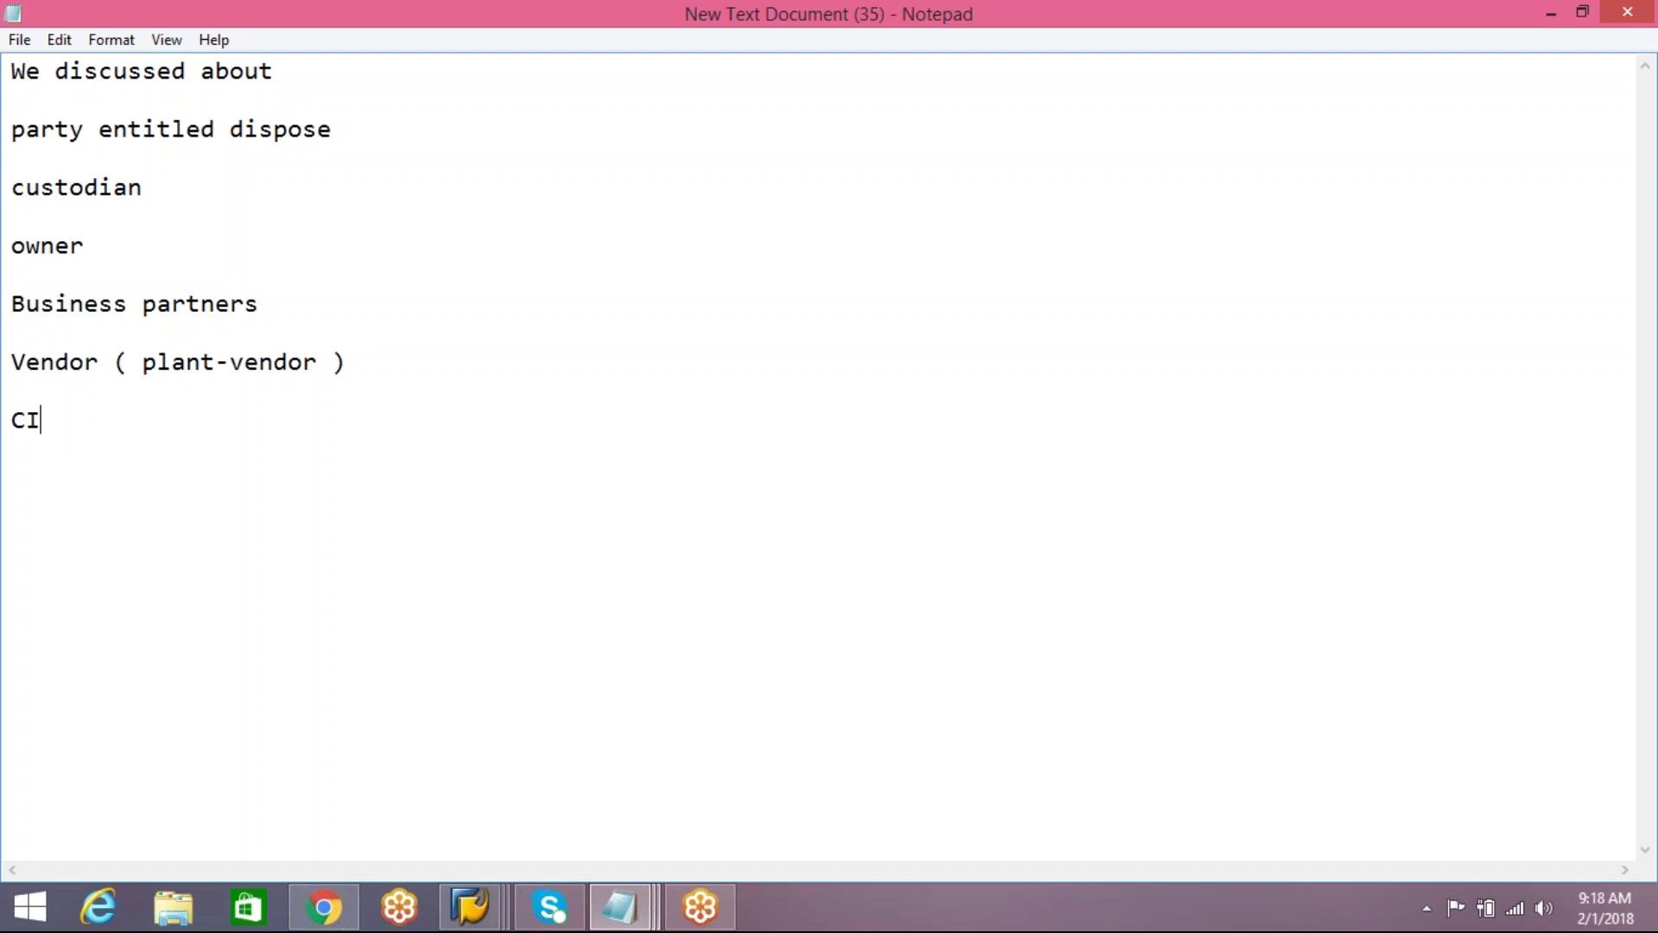
type("F : Vendor---")
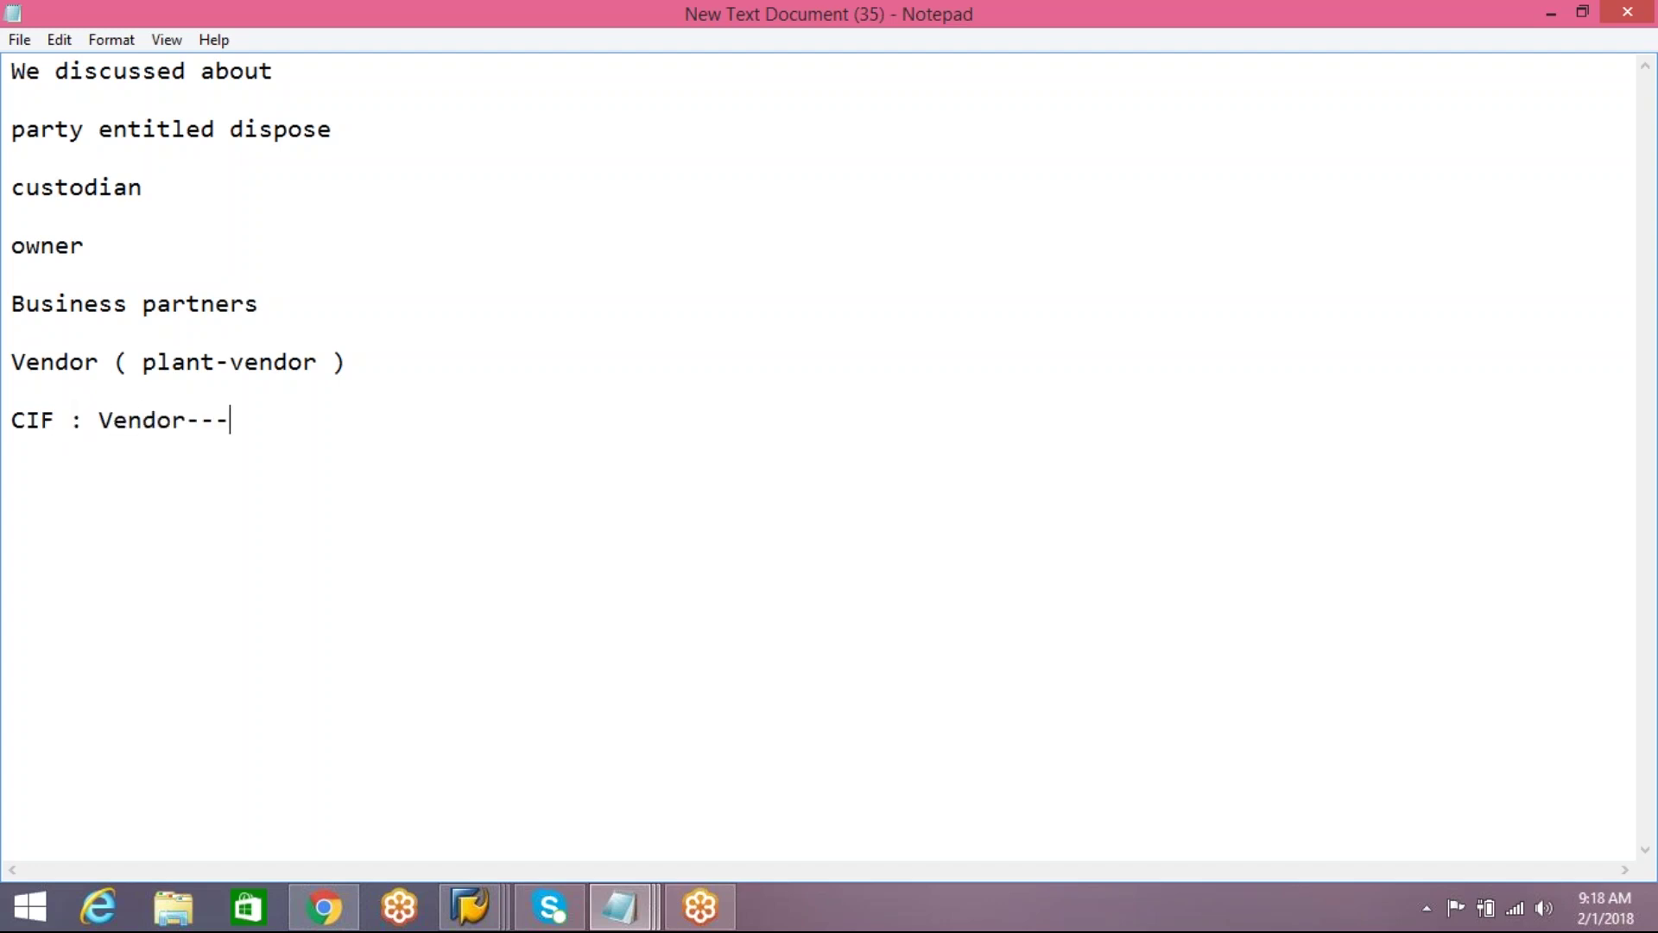
type("> BP in EWM")
key("Return")
key("Return")
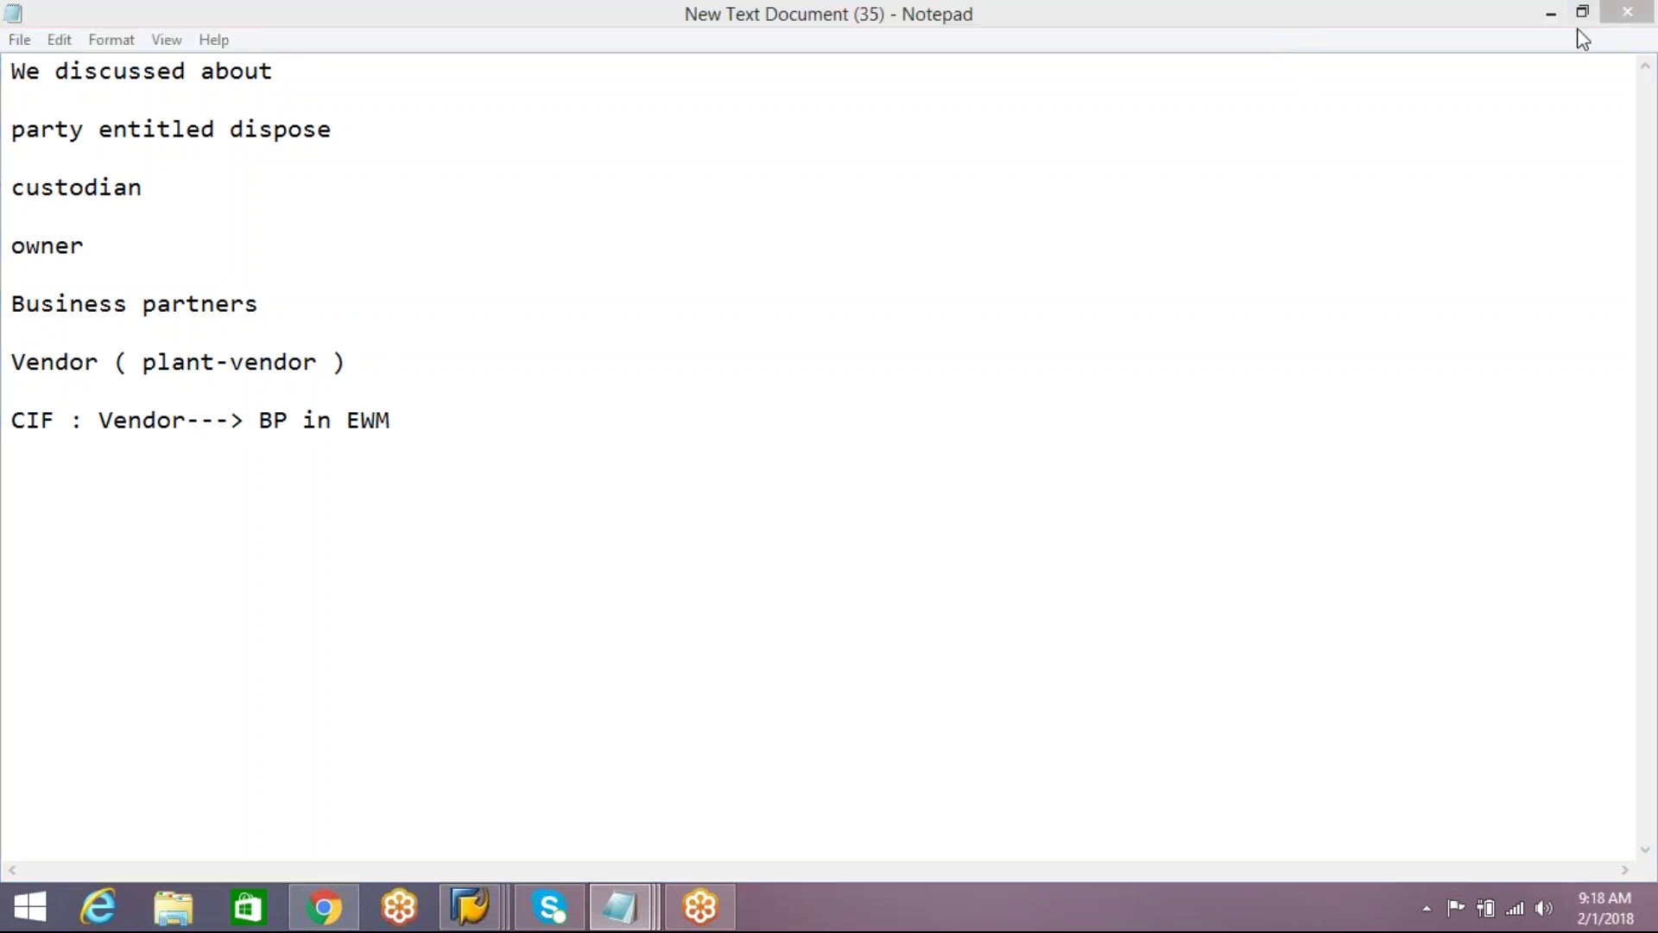
left_click(1553, 40)
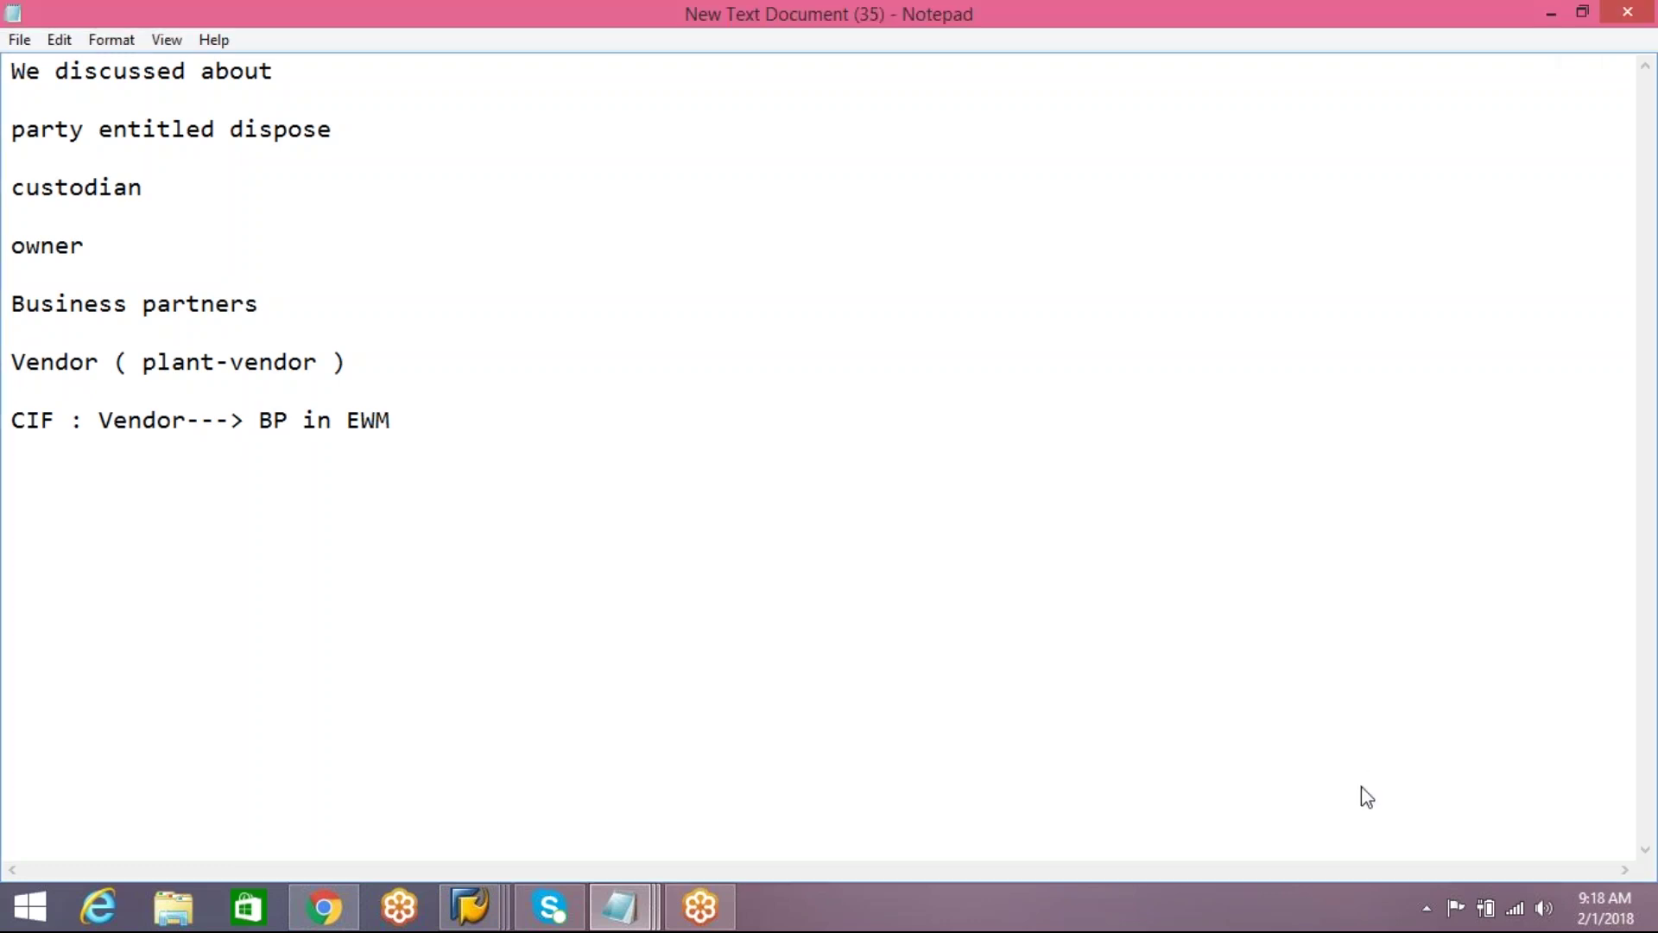
left_click(1622, 52)
key("BackSpace")
left_click(11, 420, "shift")
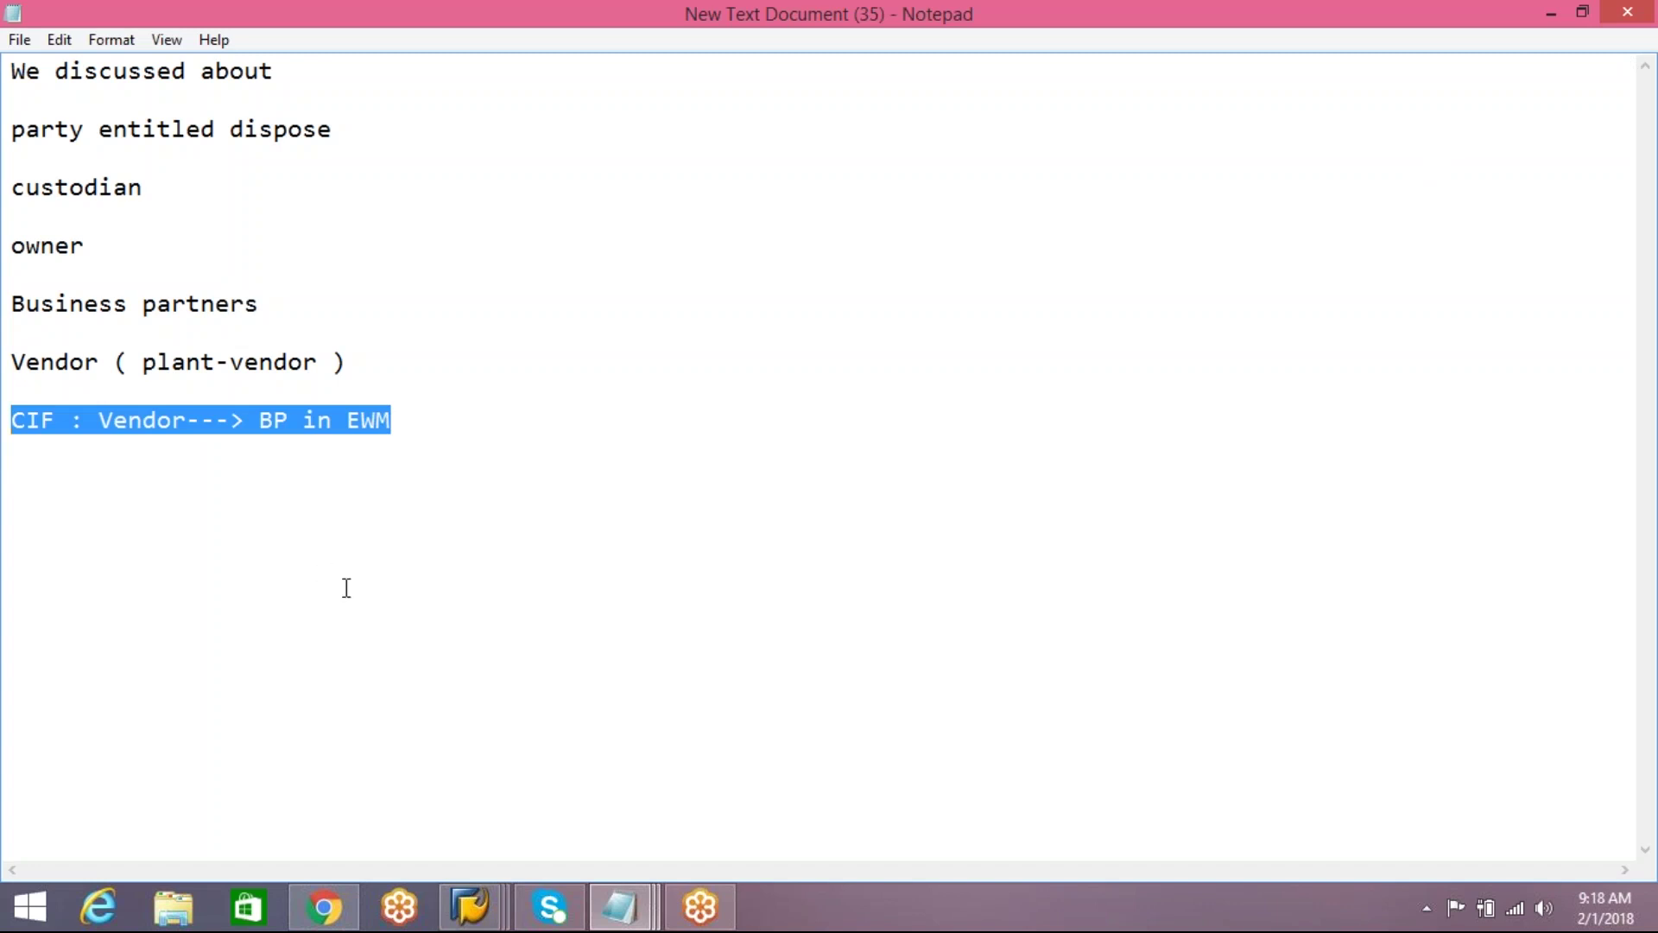
left_click(359, 534)
Step: Switch to the SAP windows and close the Create Warehouse Task, Warehouse Management Monitor, qRFC Monitor, Work Center and Packaging Specification sessions
left_click(470, 906)
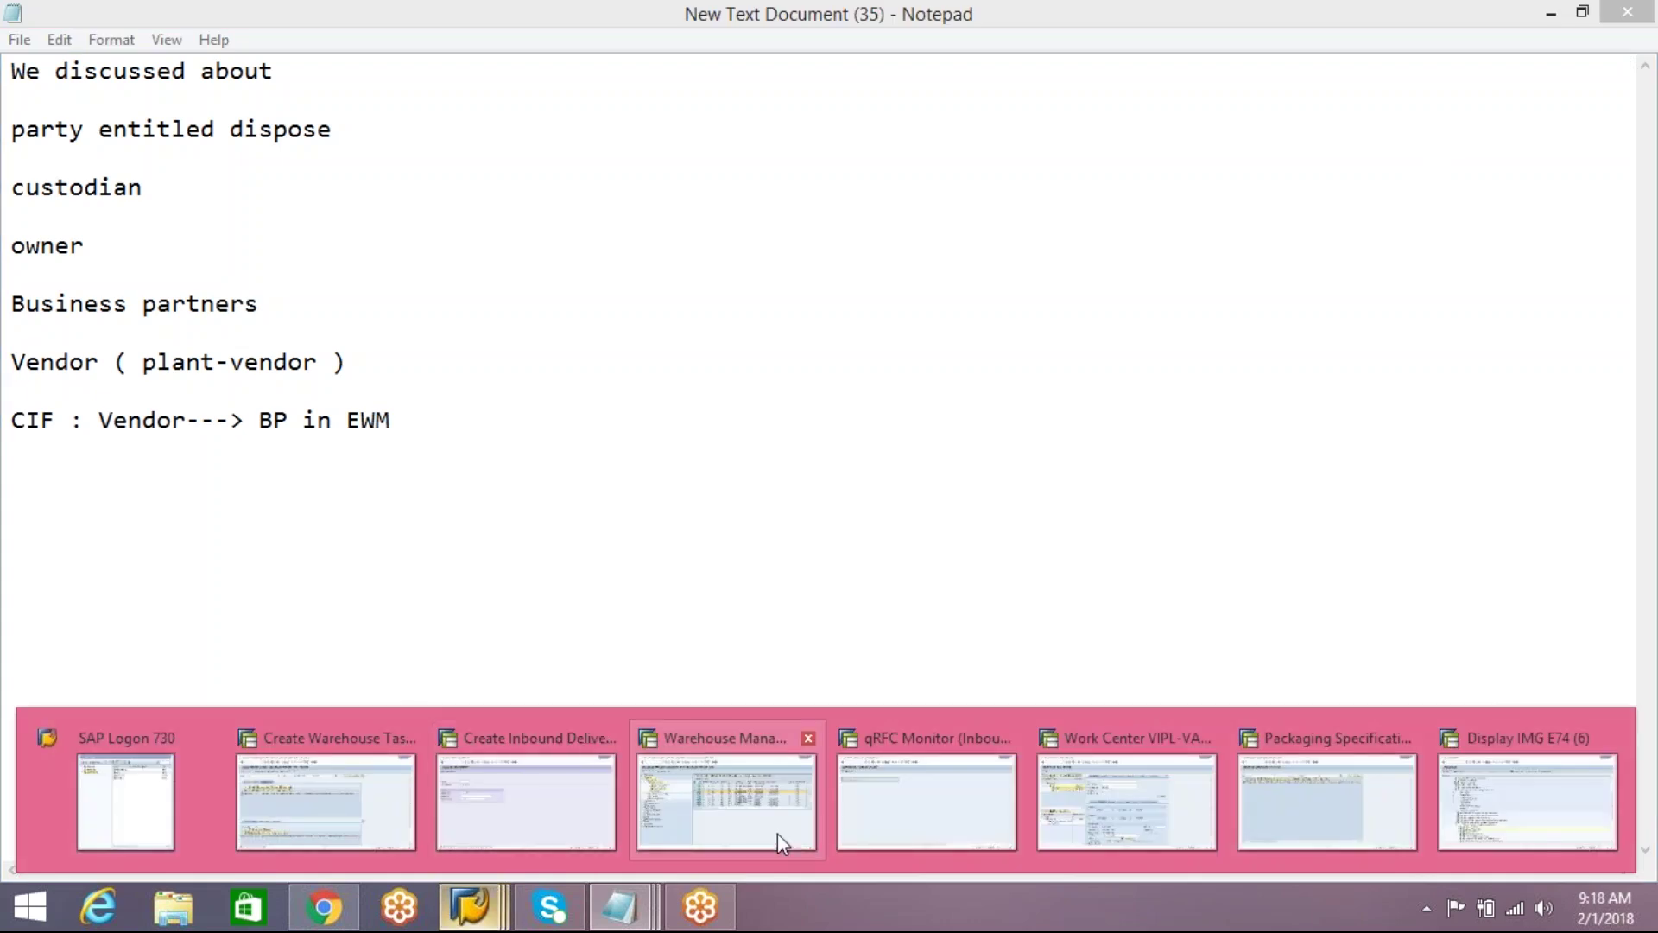
left_click(471, 907)
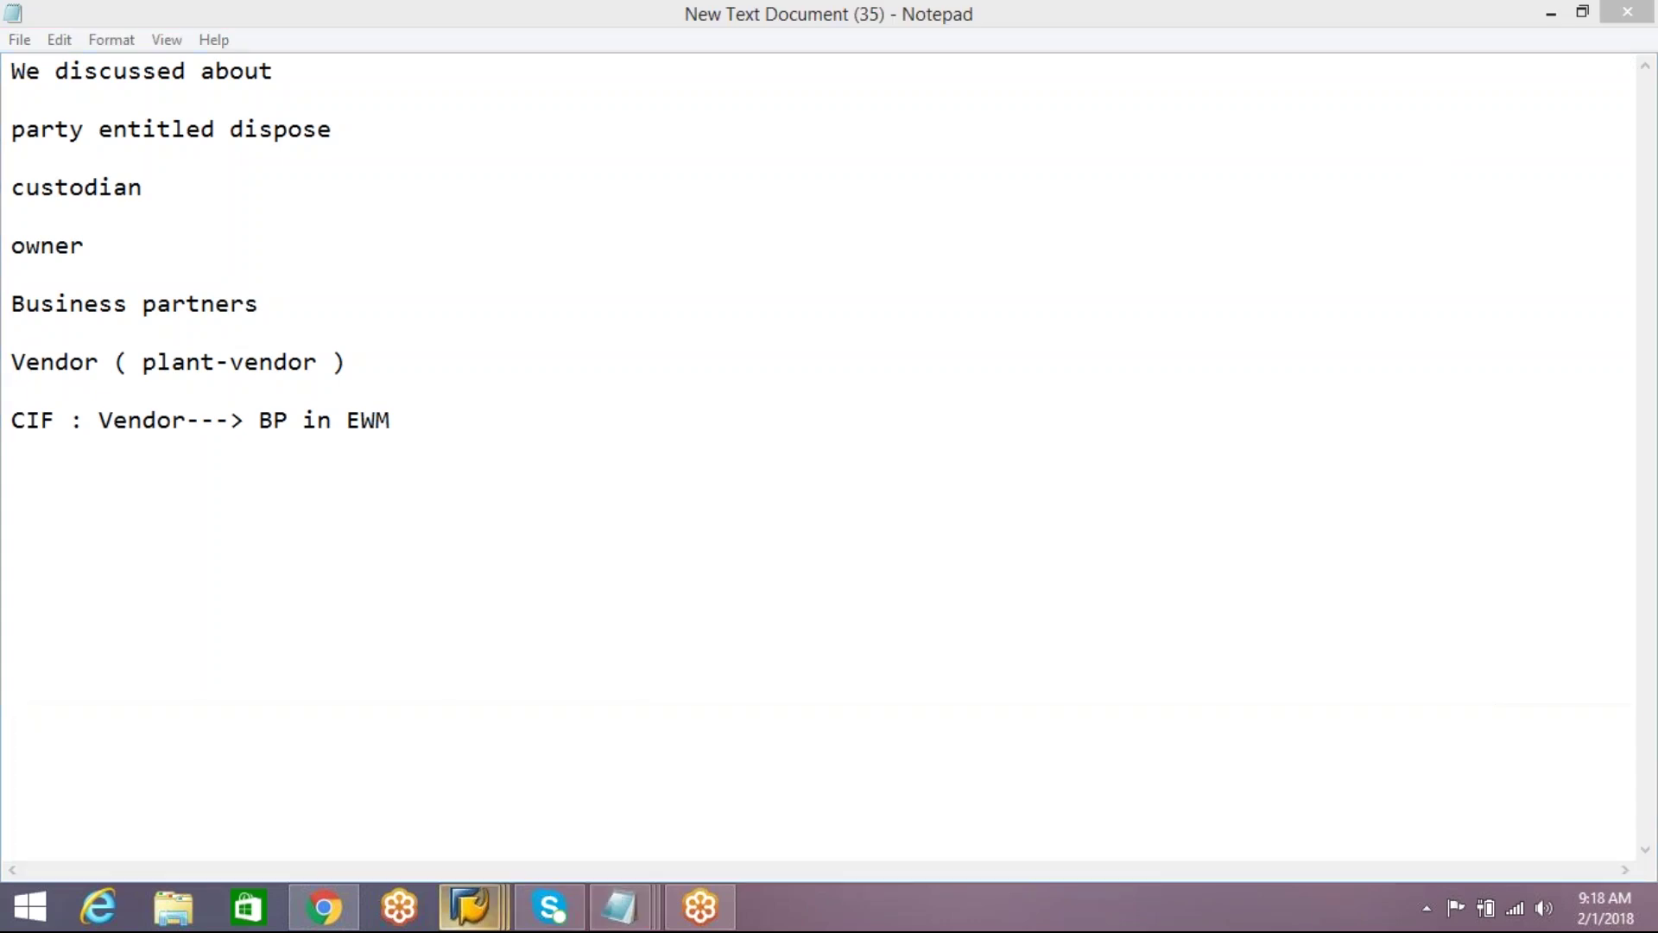
left_click(470, 906)
left_click(471, 906)
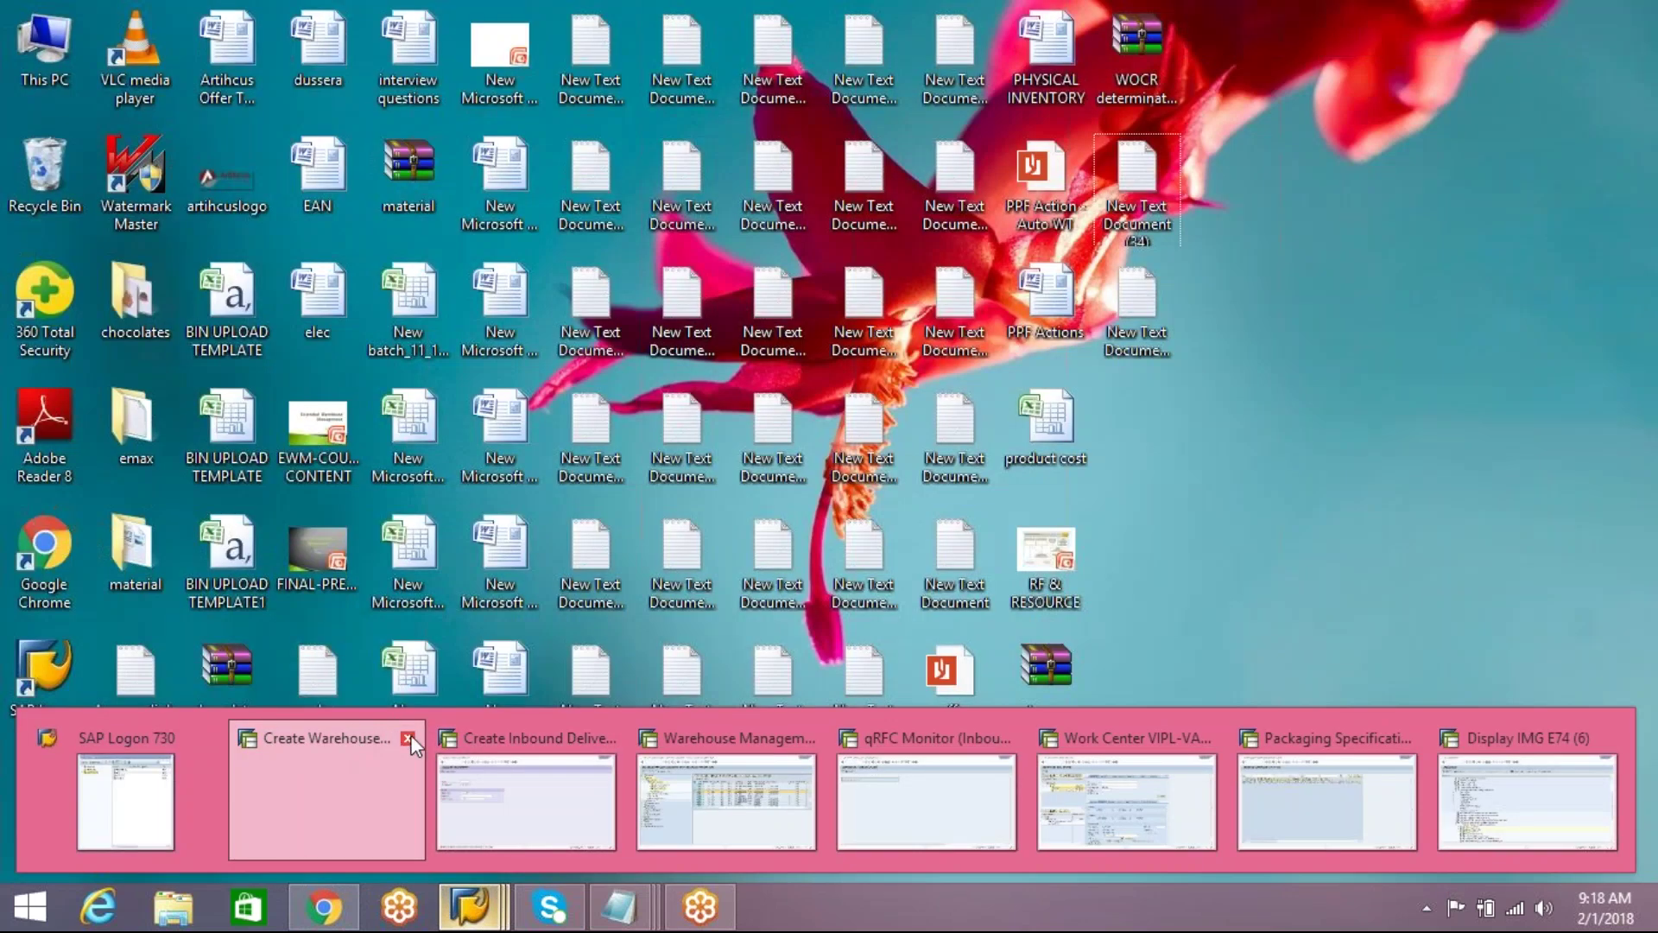
left_click(411, 736)
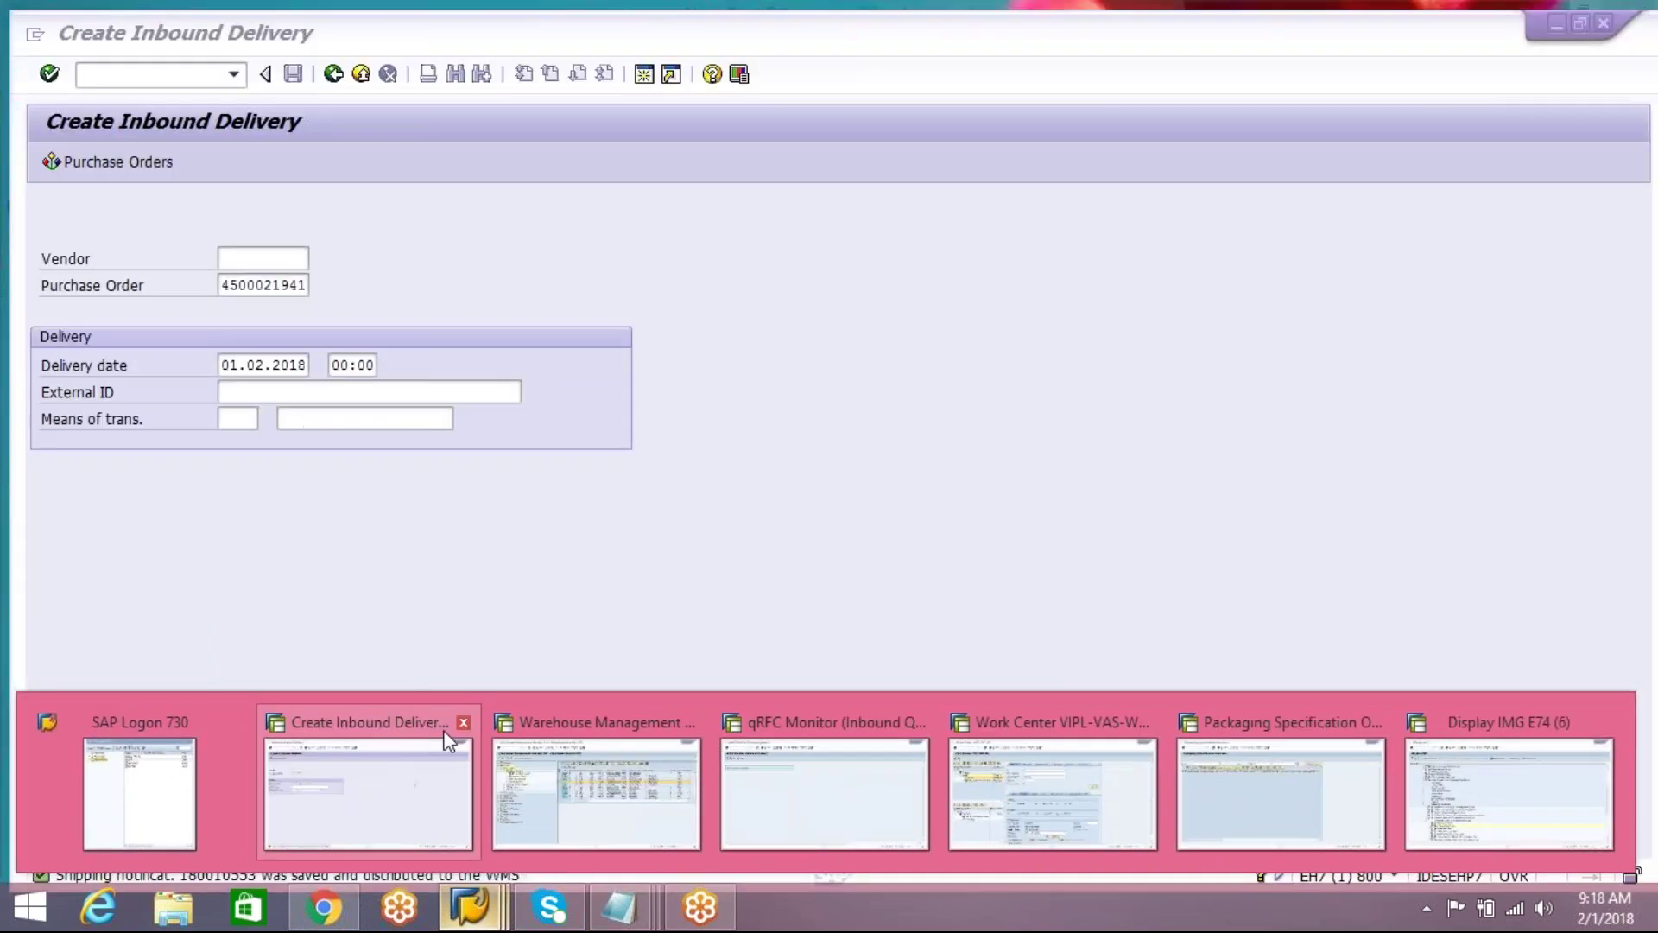
mouse_move(629, 736)
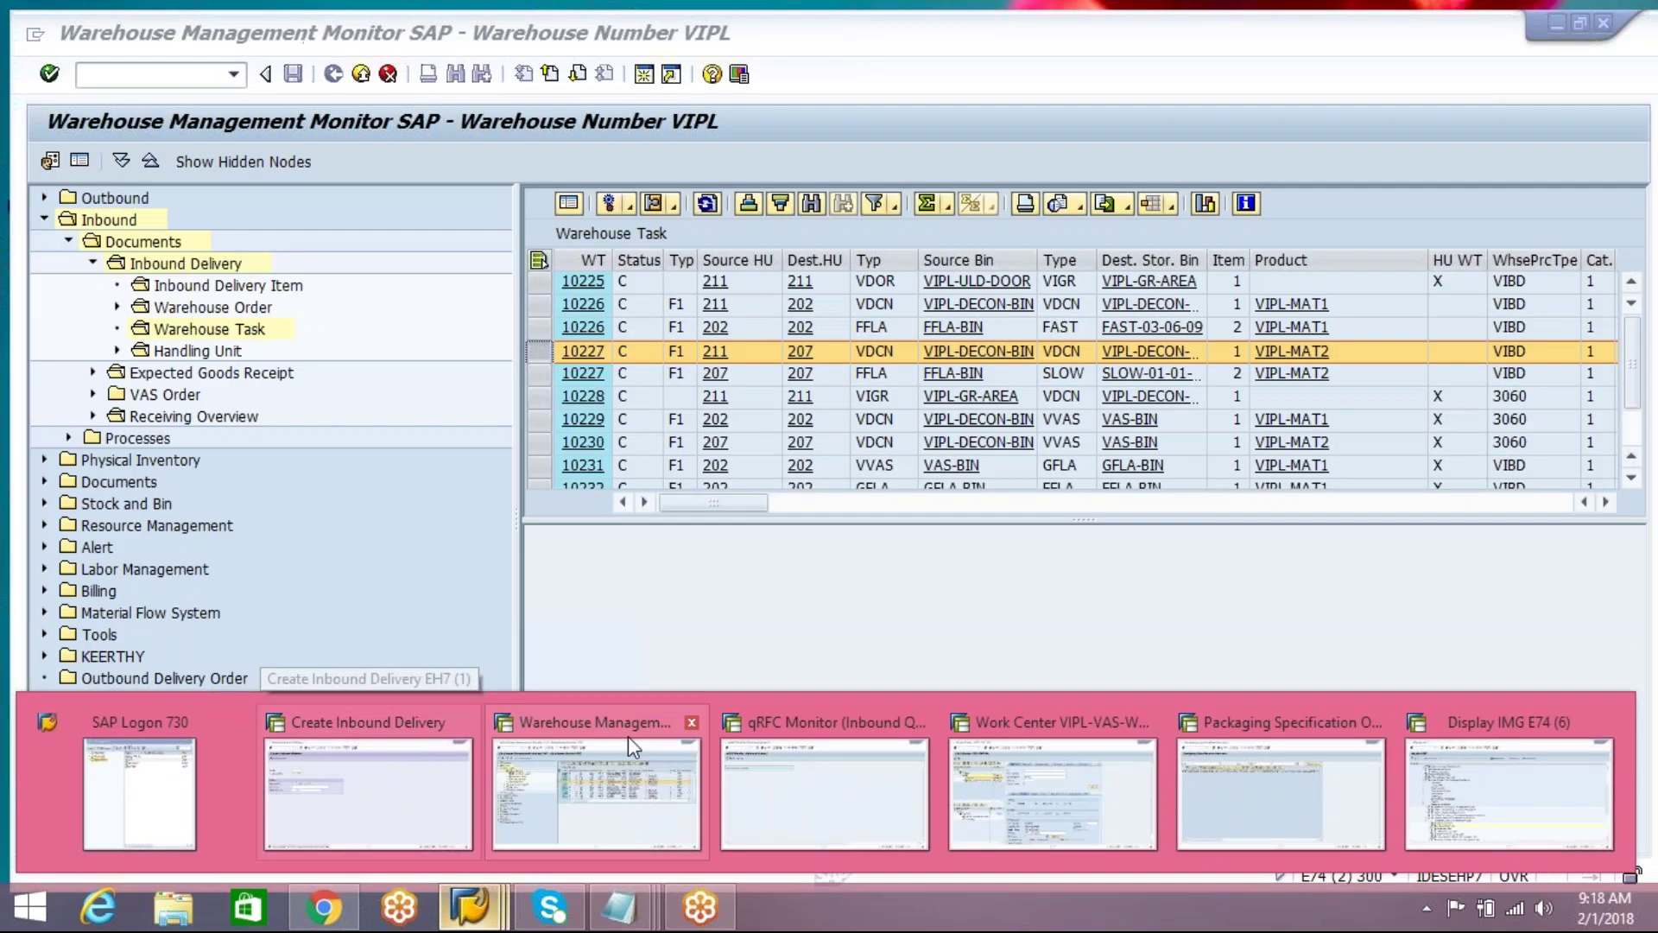
left_click(692, 722)
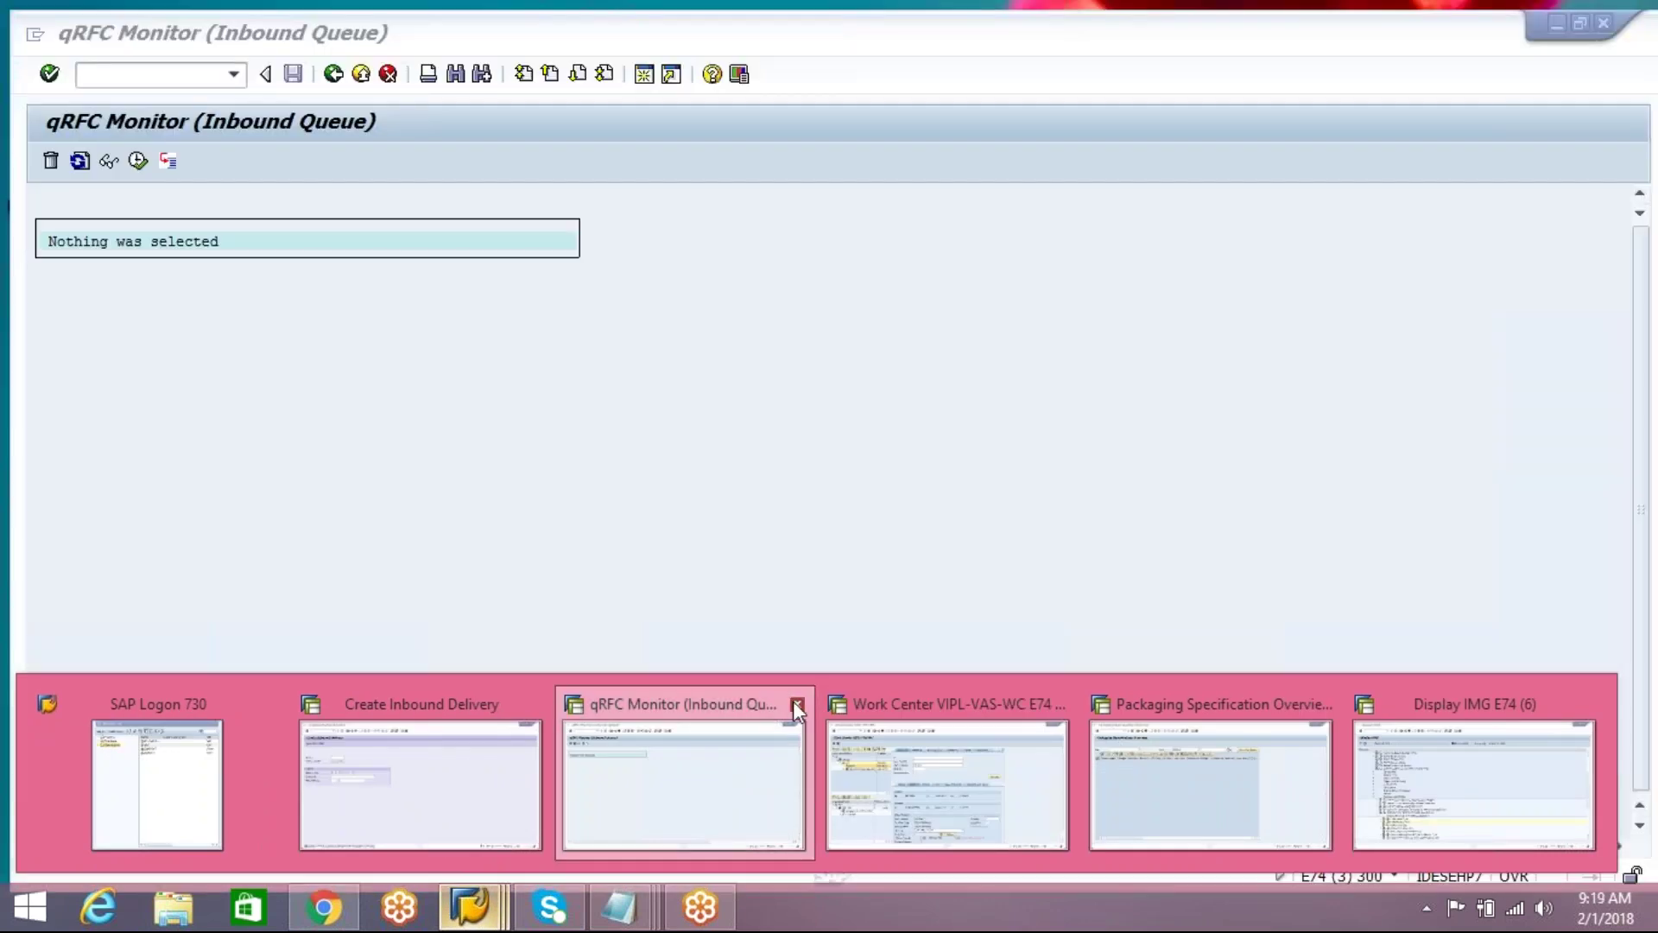
left_click(794, 702)
left_click(796, 701)
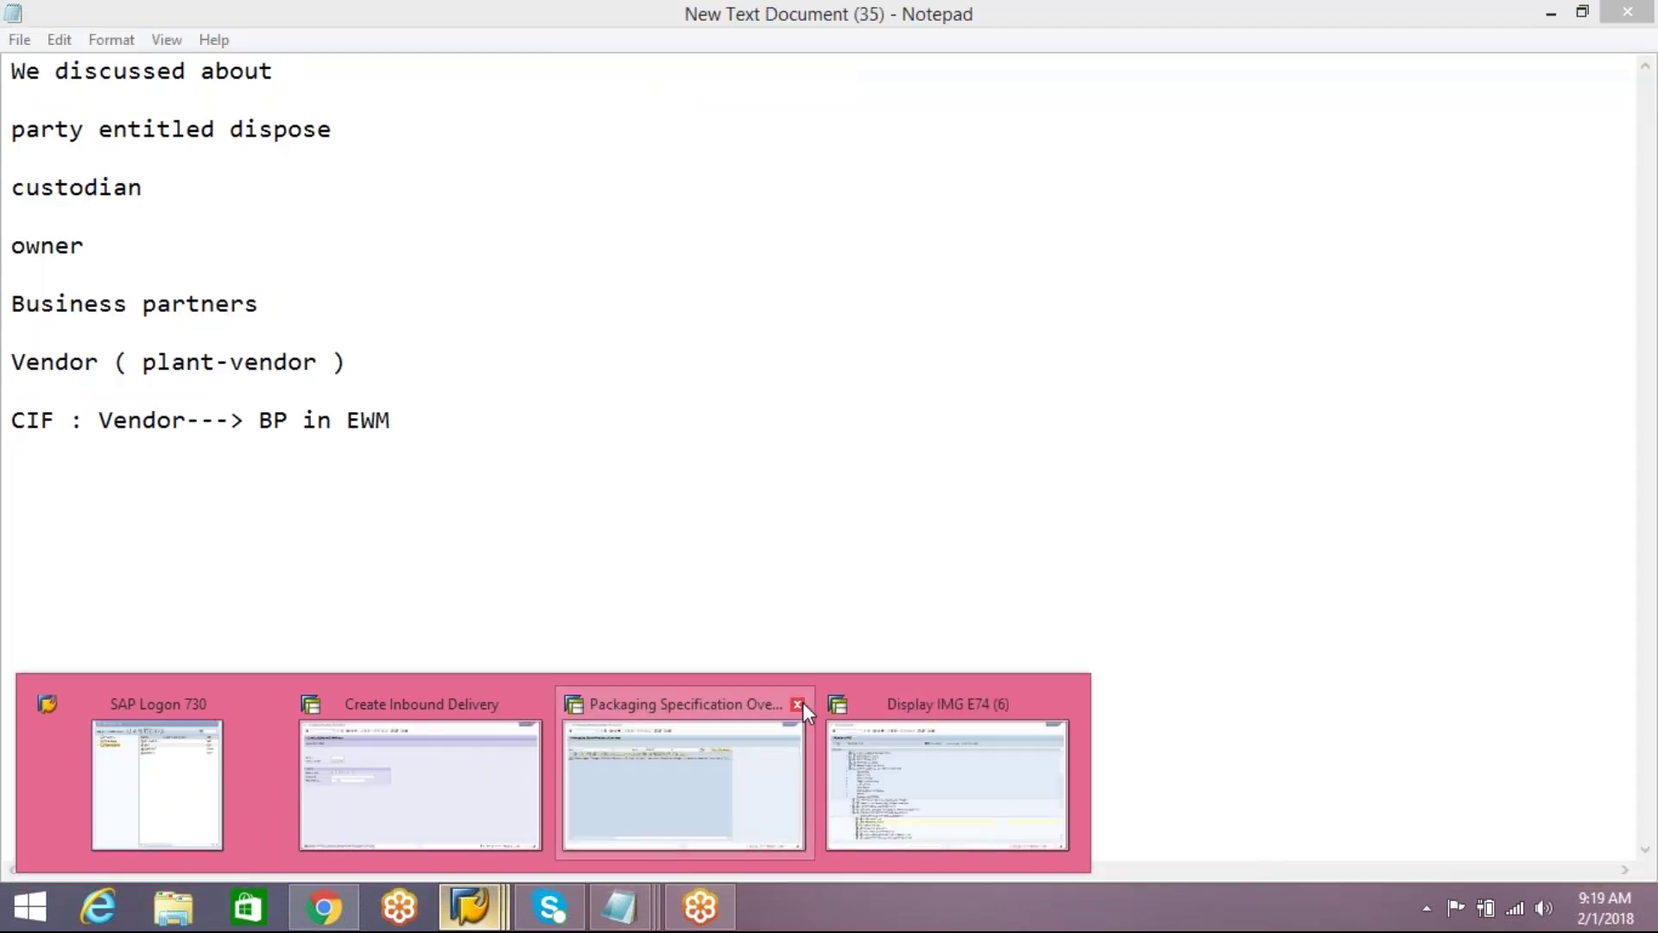
left_click(801, 702)
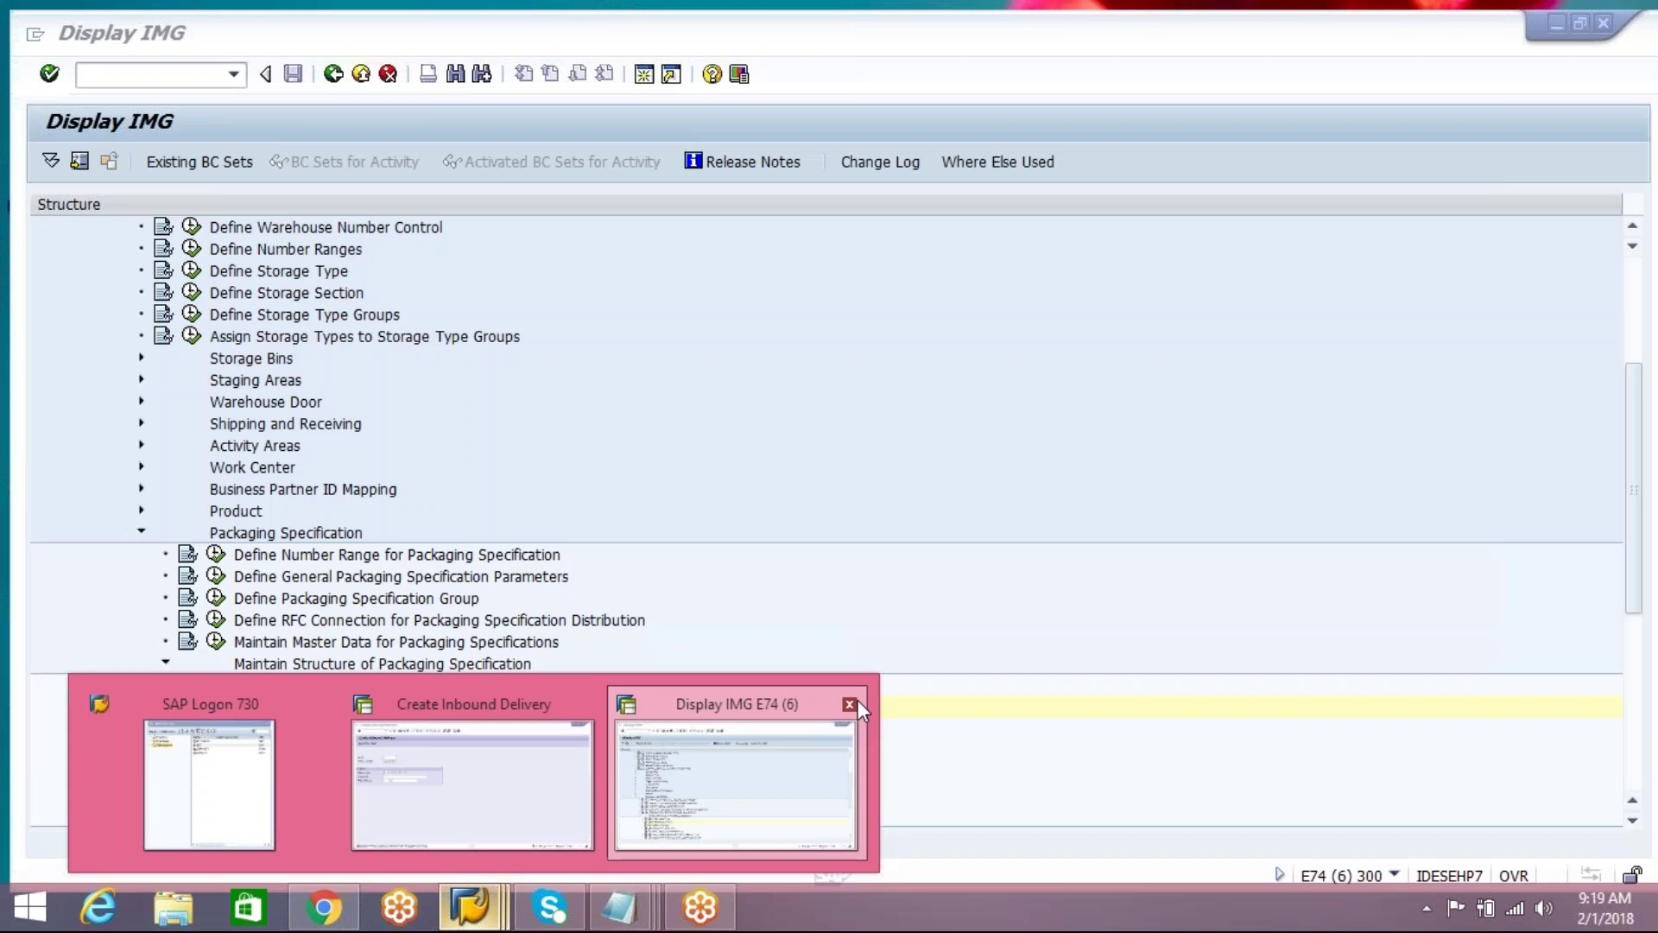
Step: Decline logging off from the Display IMG session and return it to the SAP Easy Access screen
left_click(858, 702)
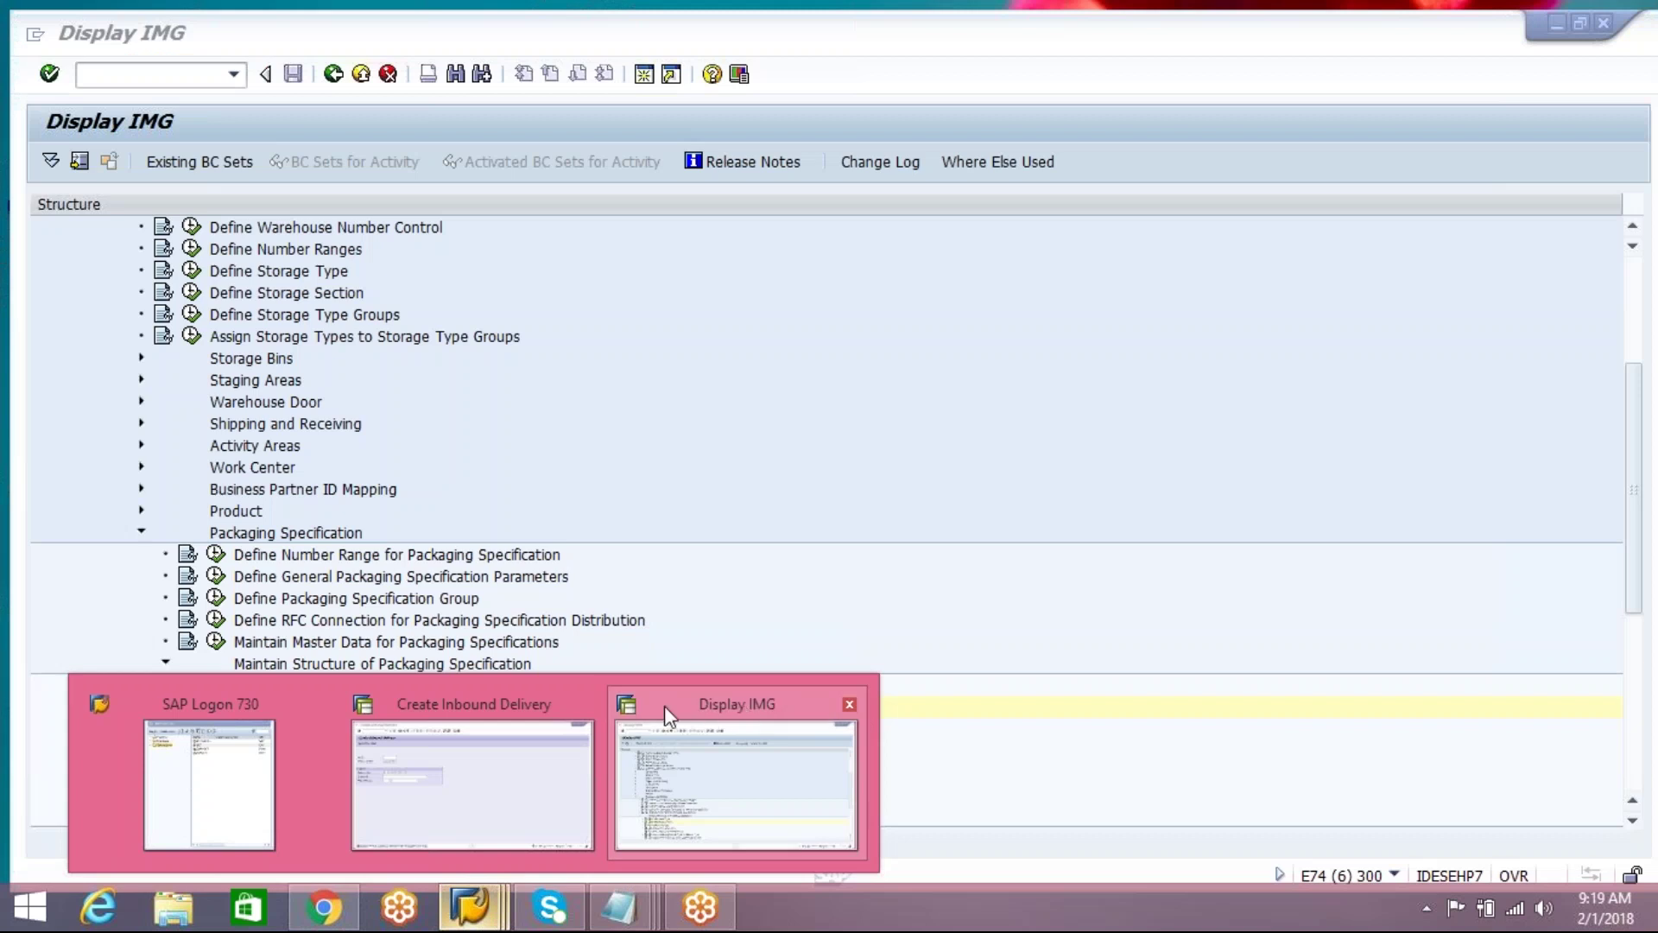
left_click(849, 704)
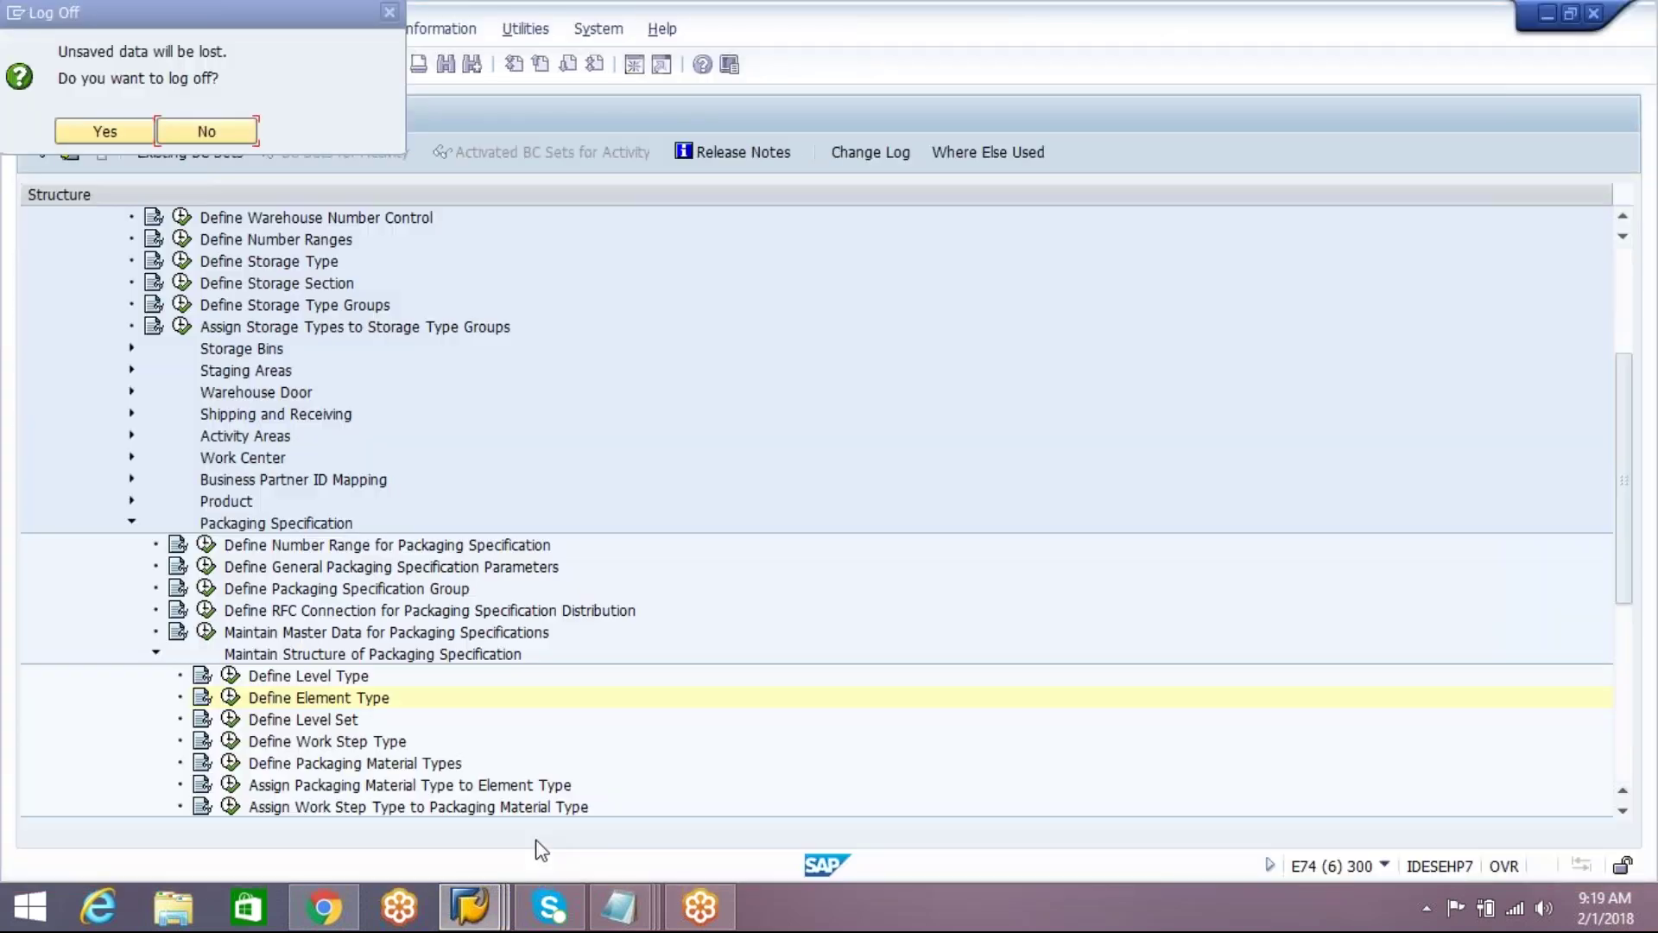
left_click(205, 131)
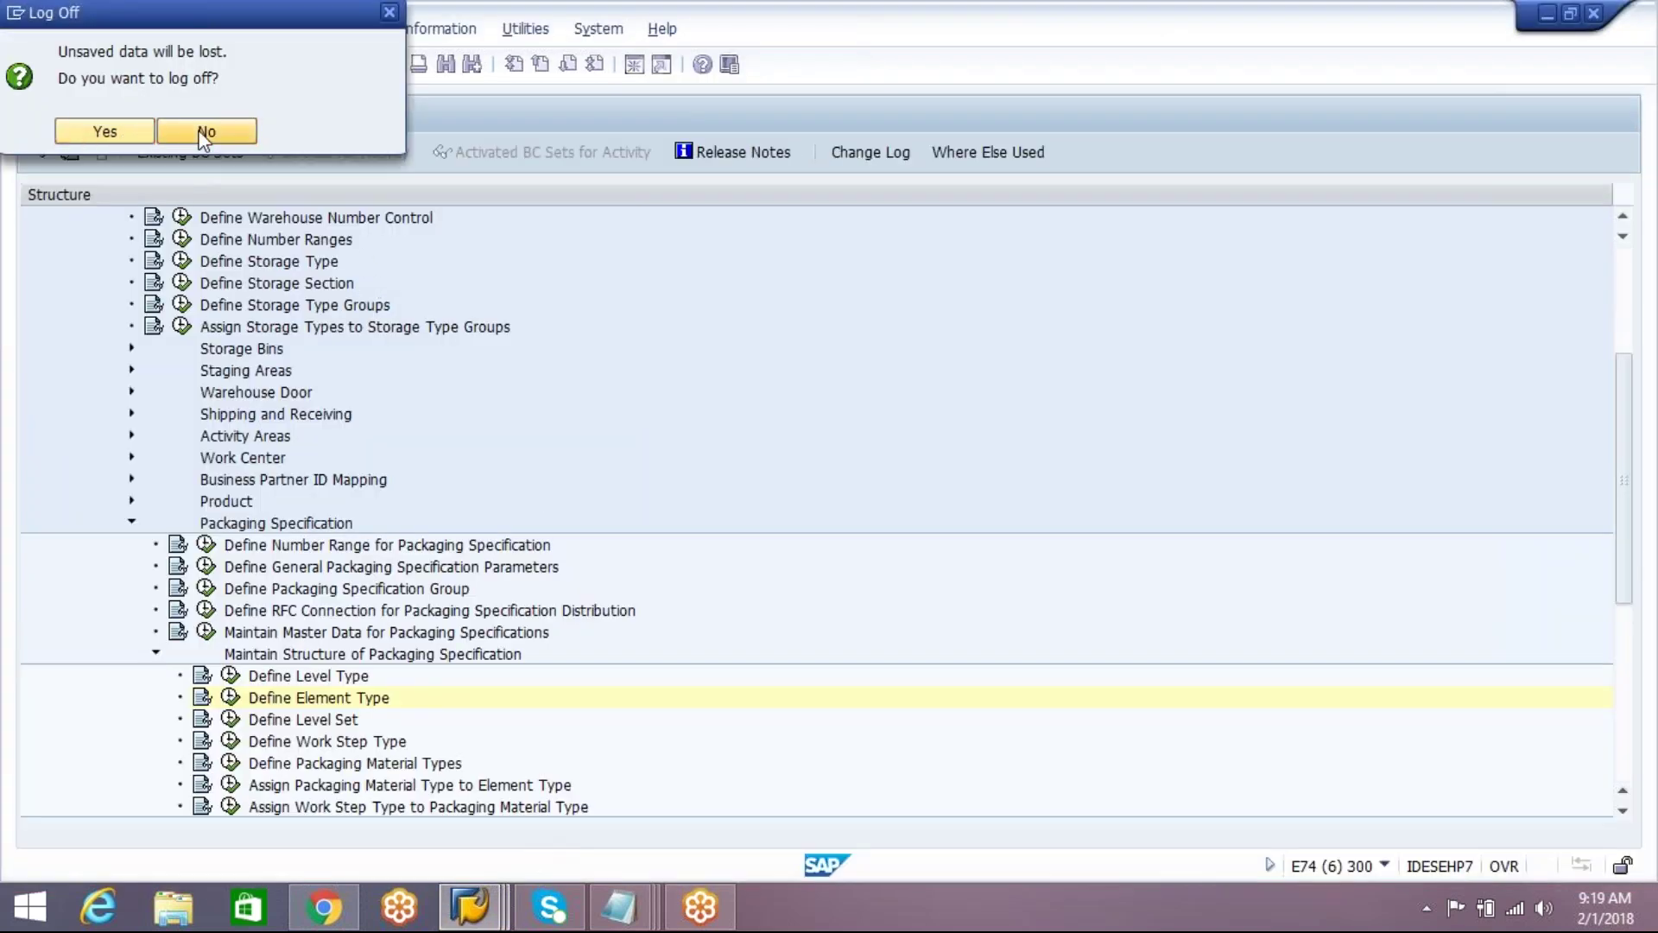
left_click(334, 64)
left_click(334, 64)
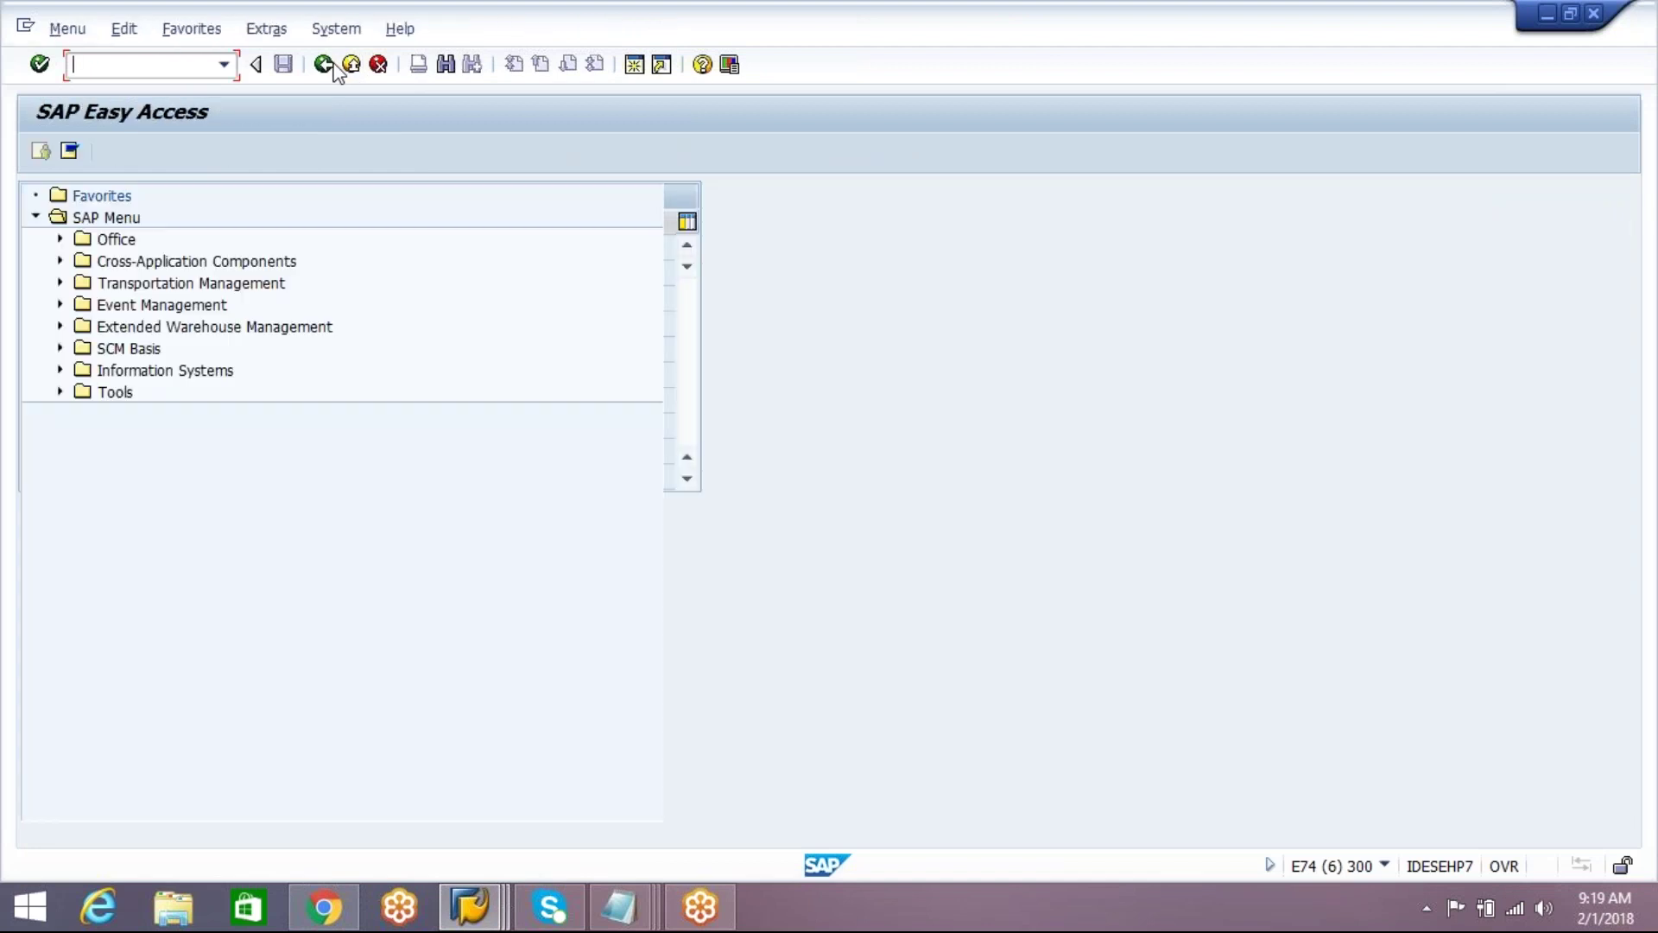
Step: Open the Maintain Business Partner transaction with code BP
type("B")
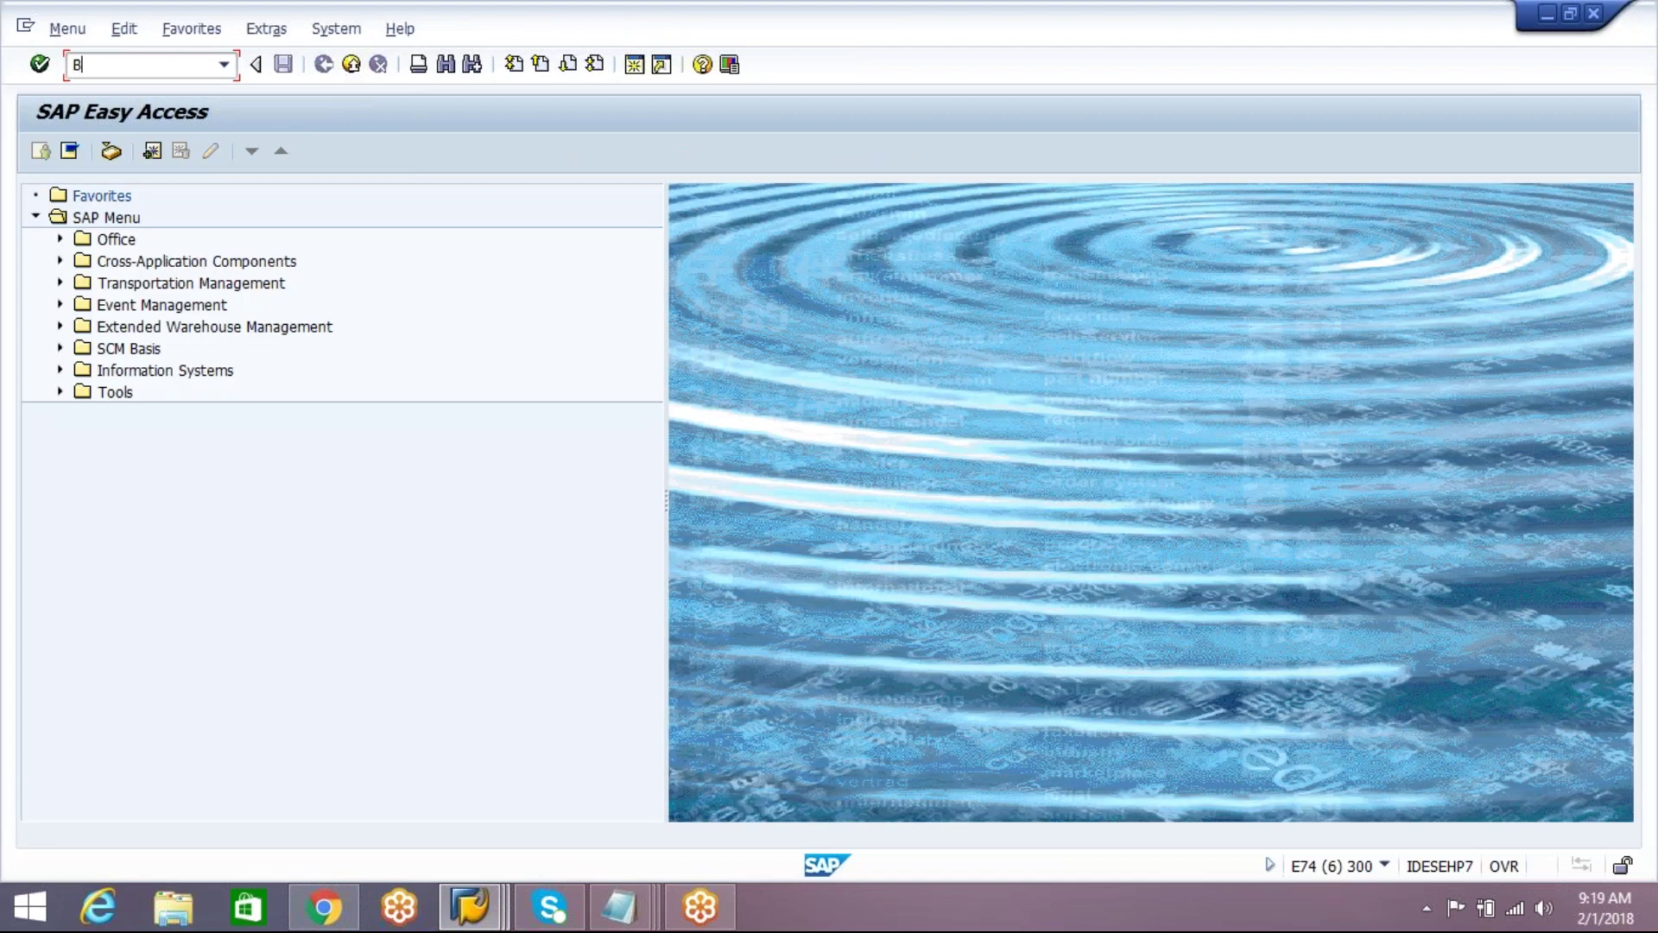
type("P")
key("Return")
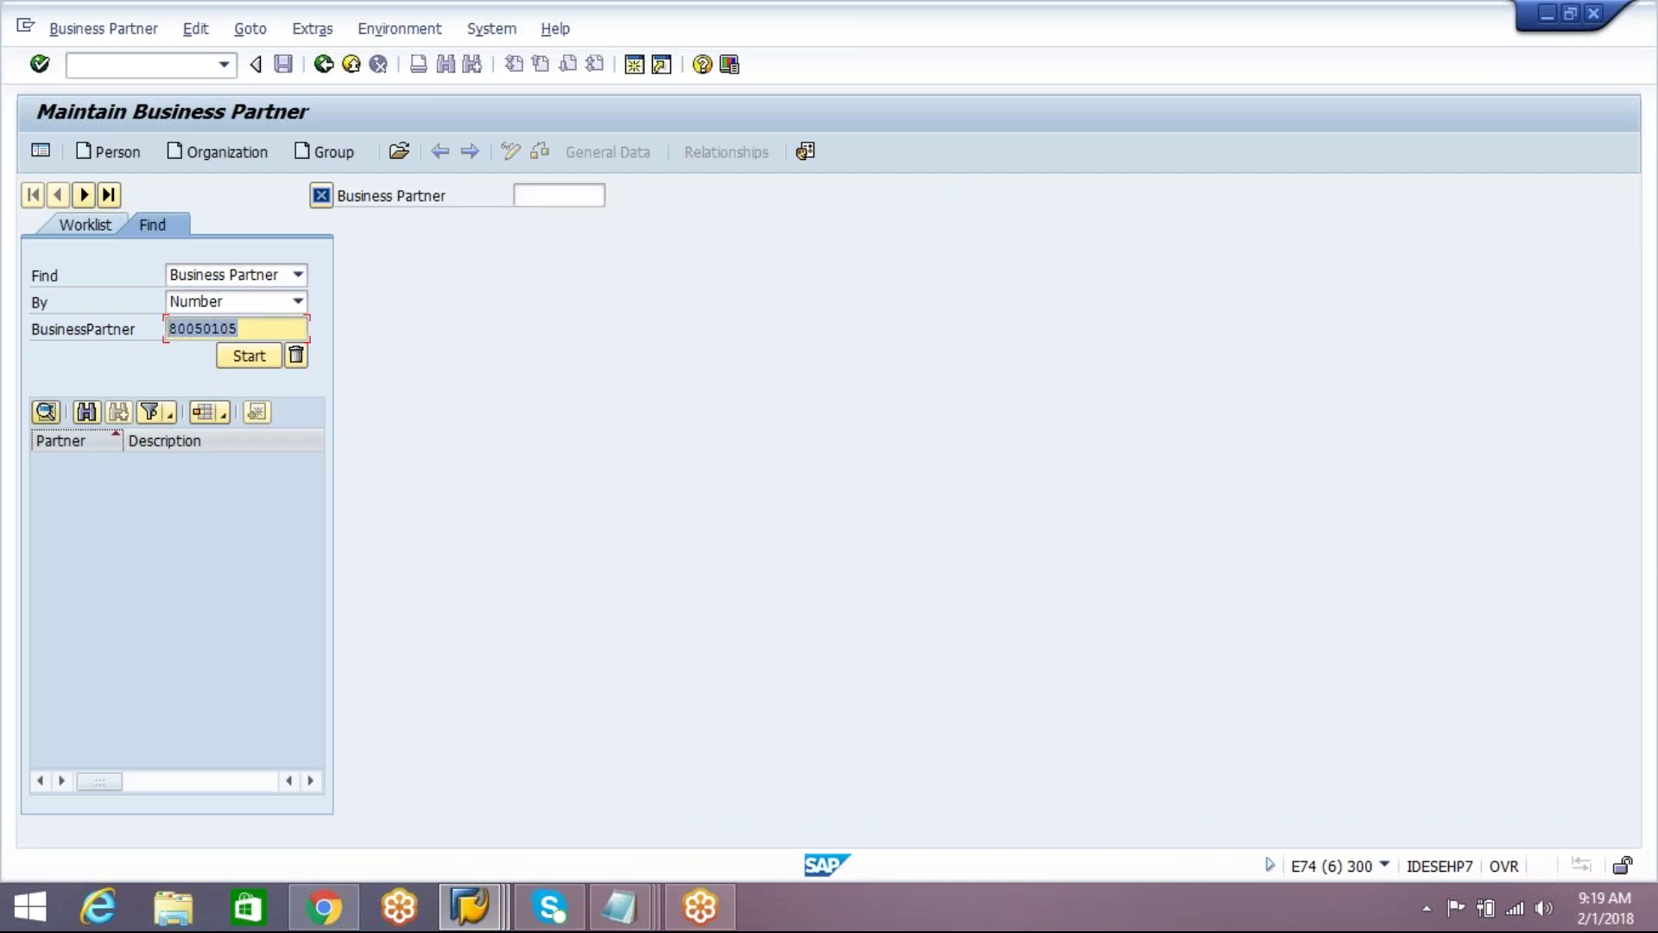
Step: Search business partners by number with AIPL* and open the record of AIPL-PED
type("A")
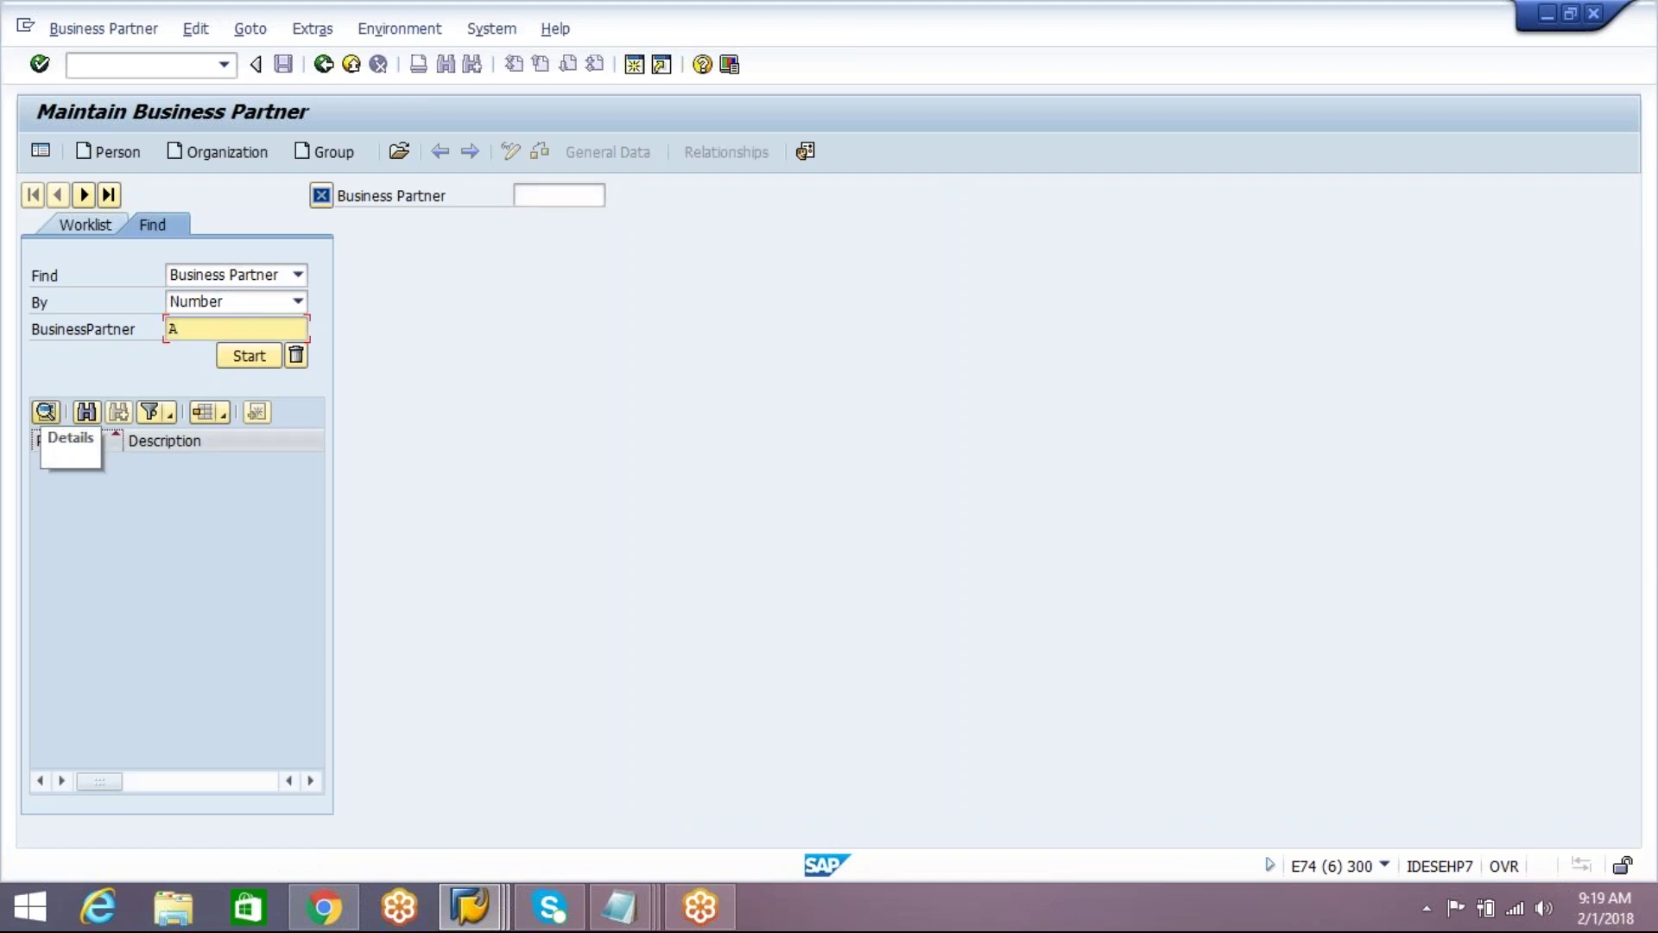
type("IPL*")
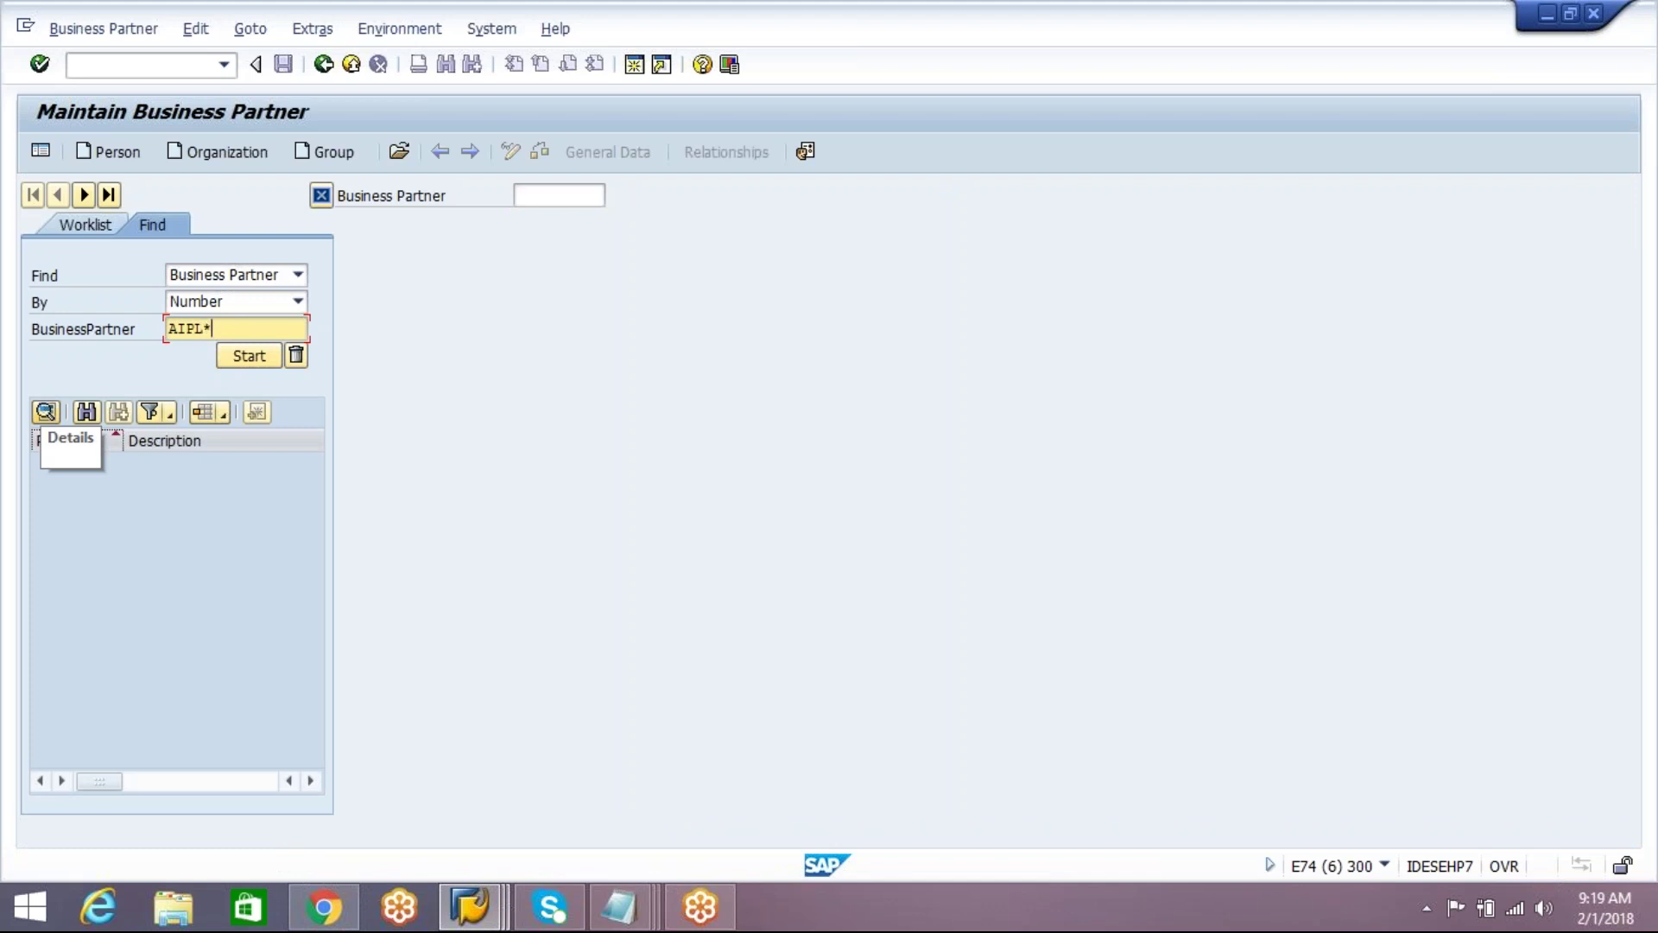
left_click(250, 365)
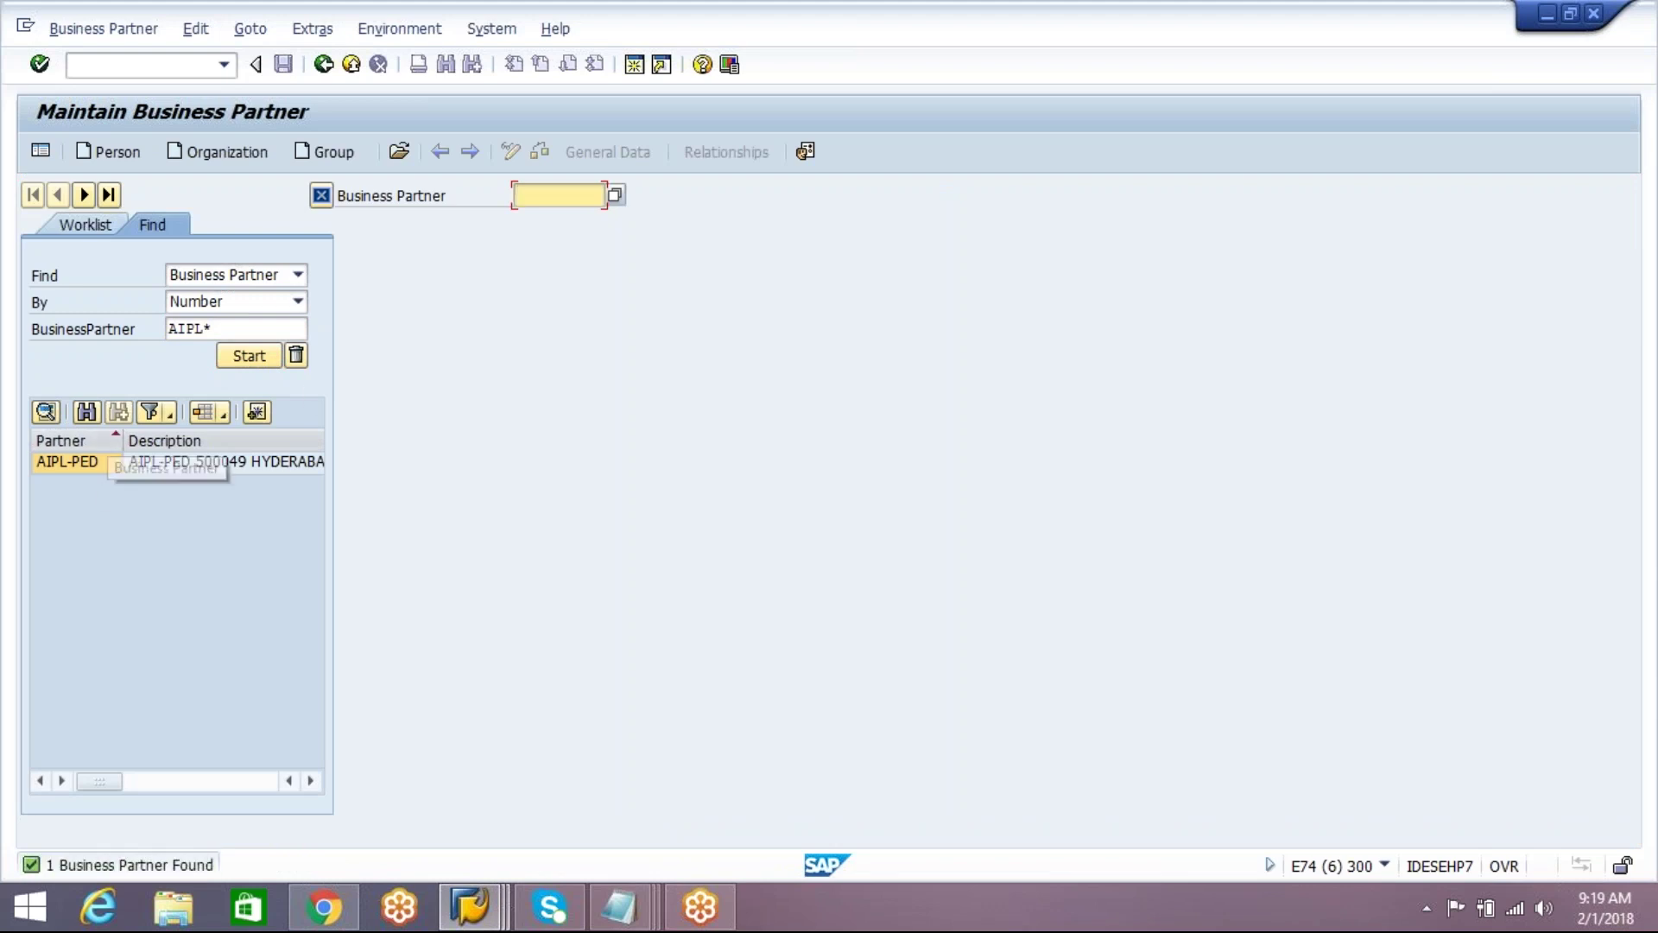
left_click(96, 471)
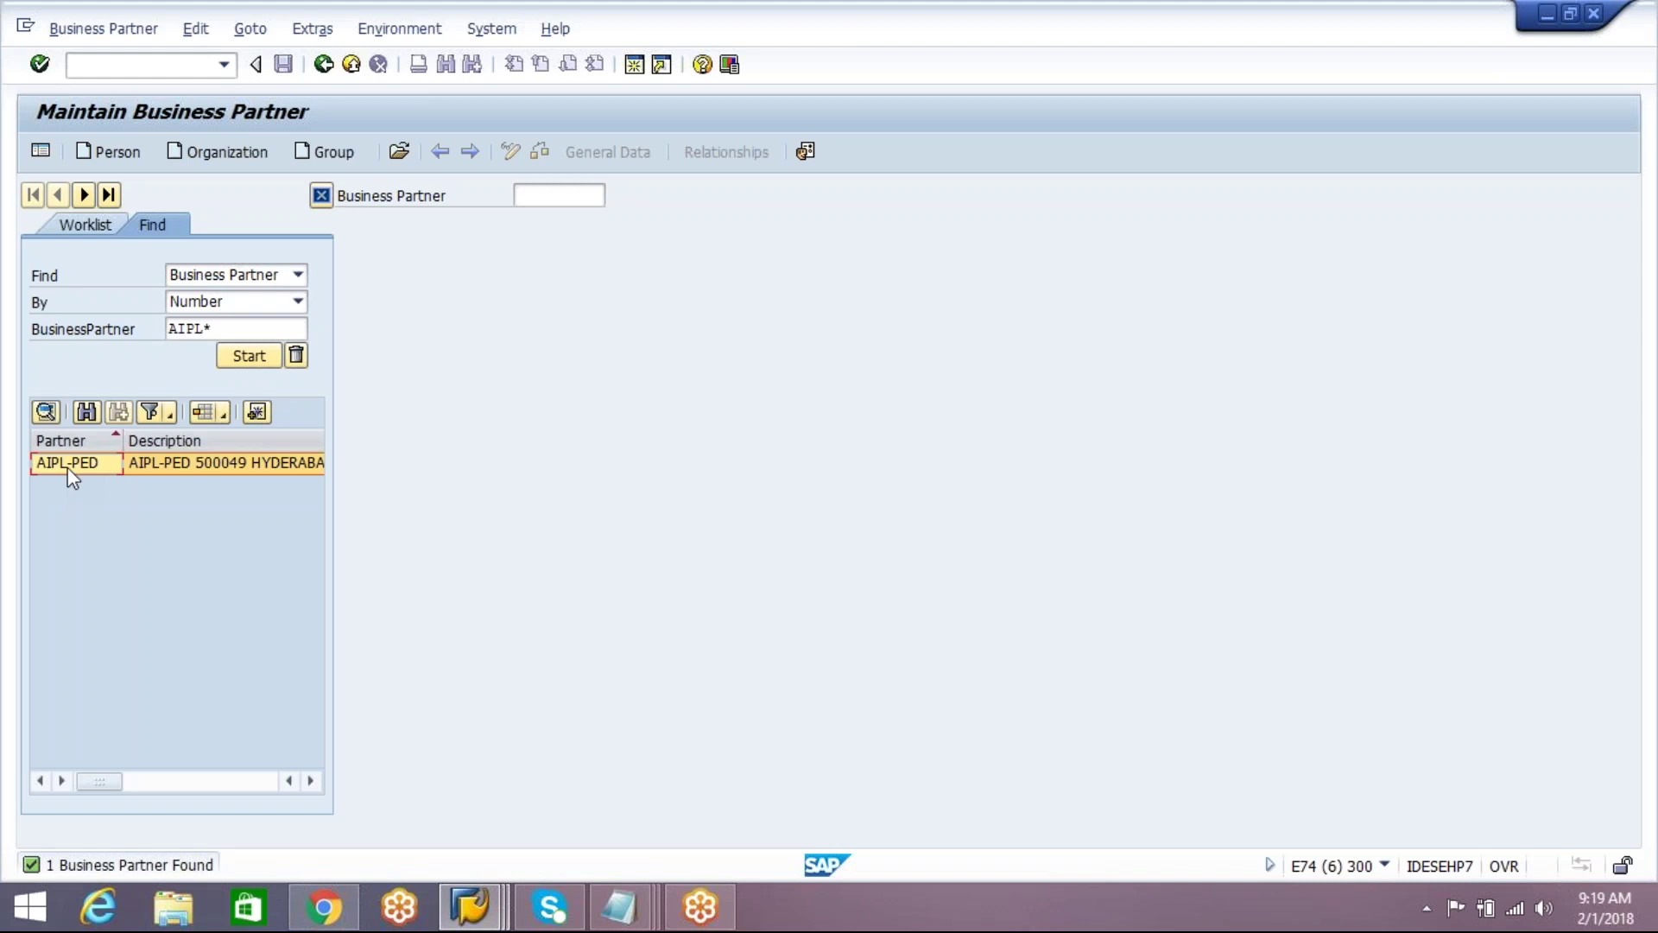
left_click(227, 331)
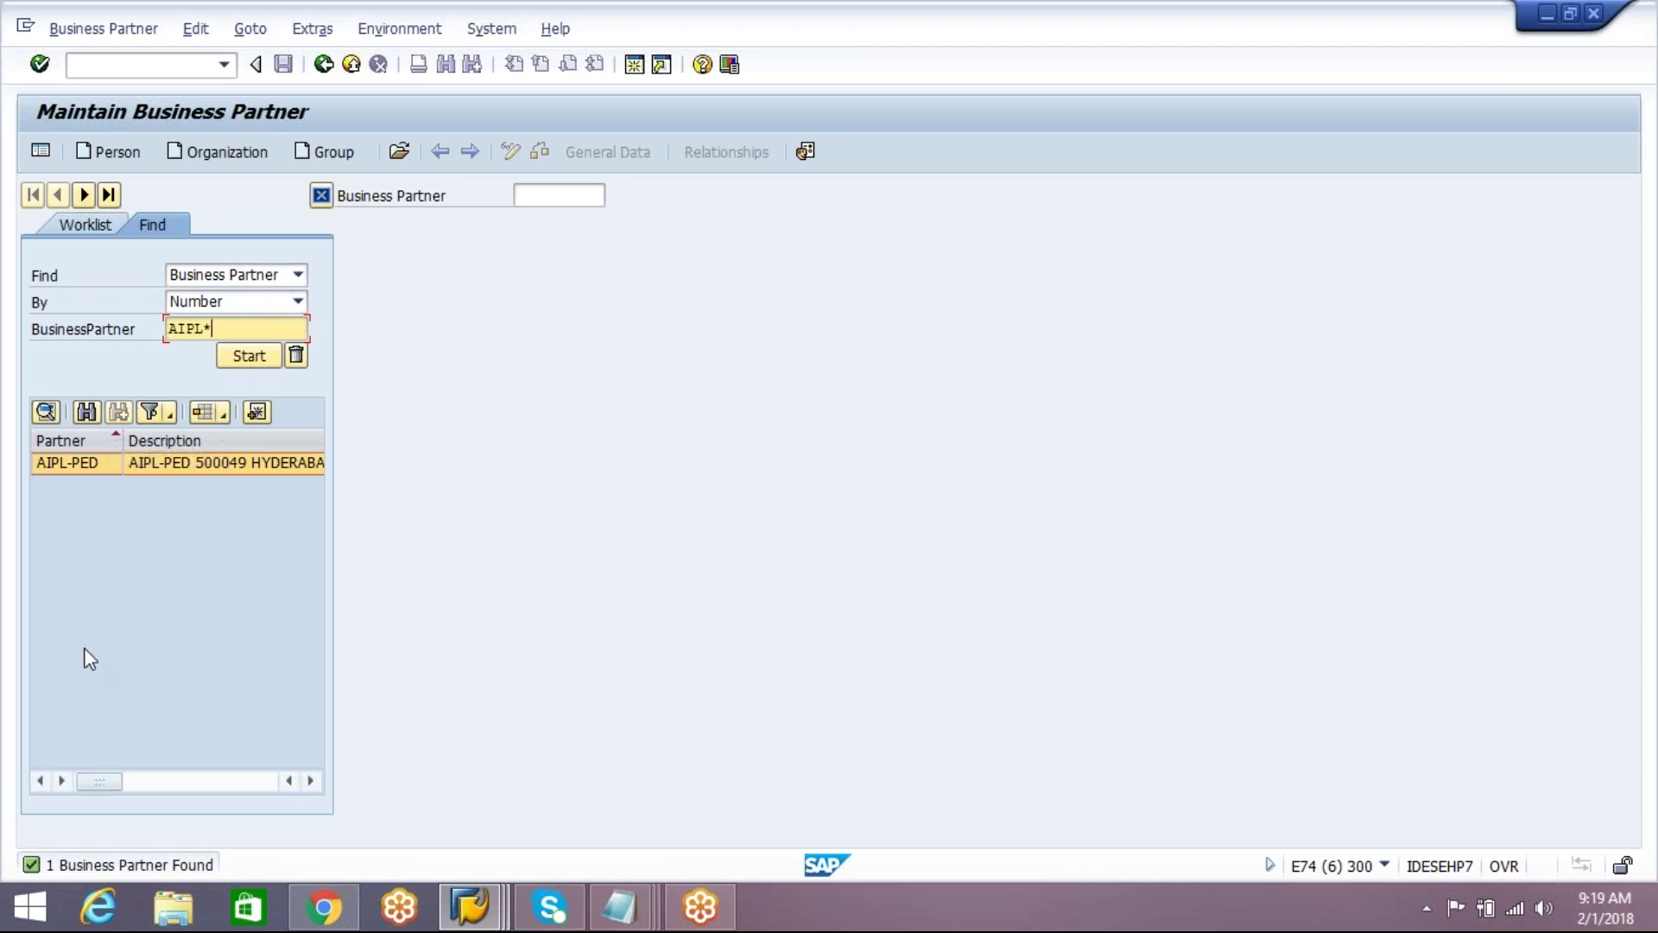
left_click(246, 356)
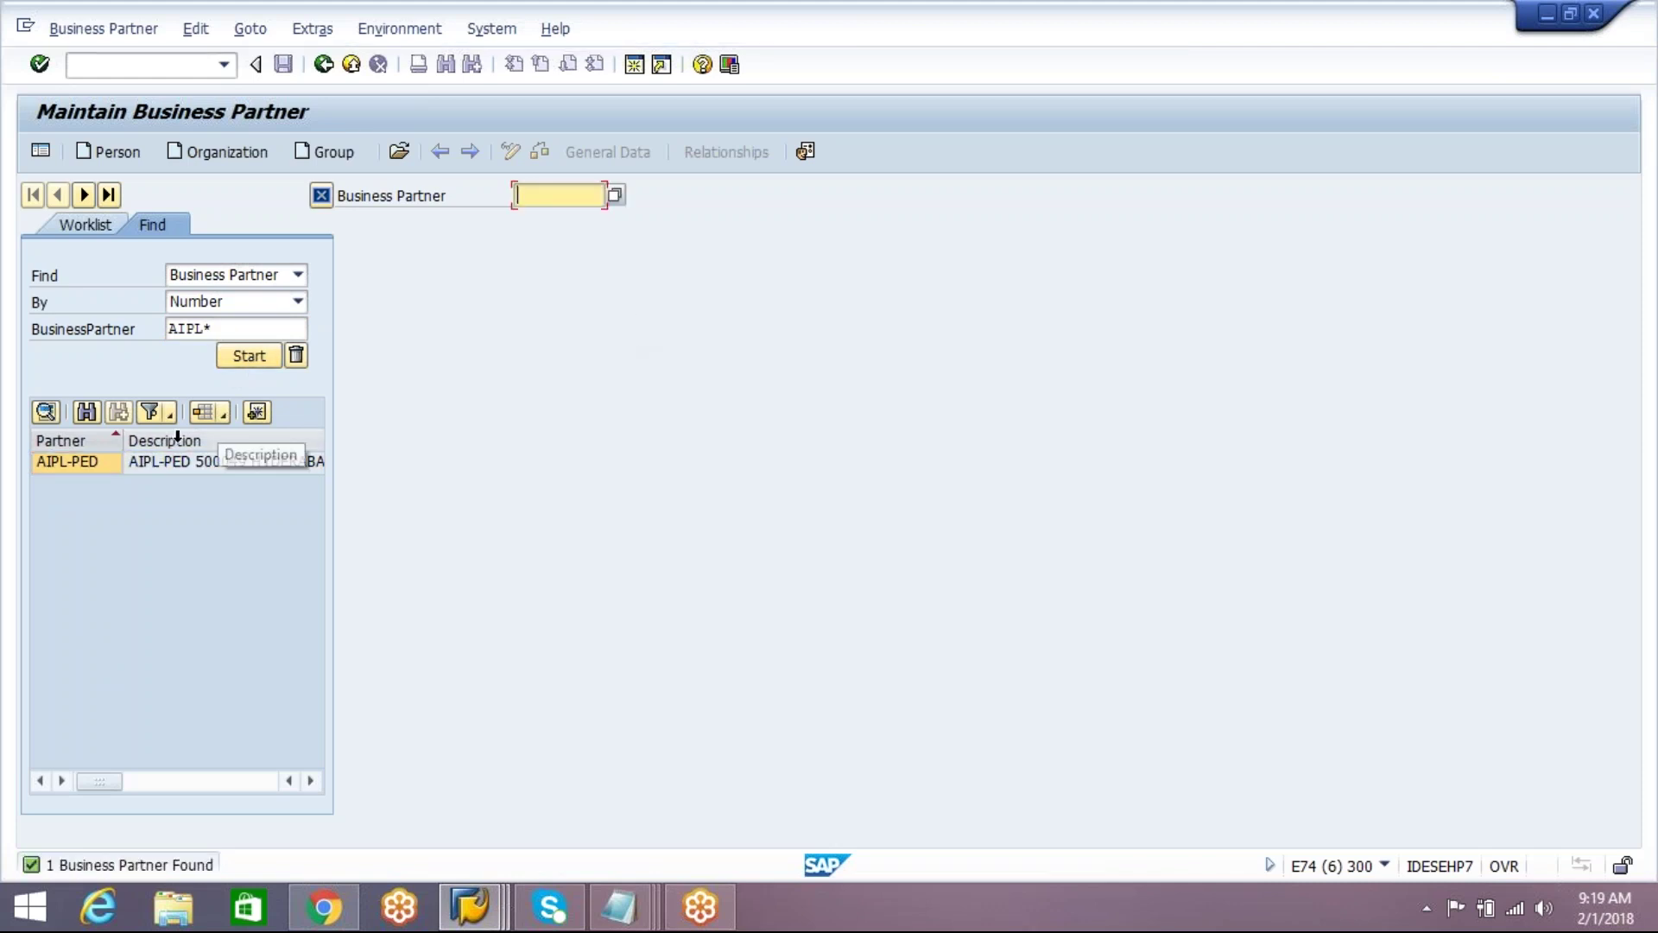
left_click(97, 467)
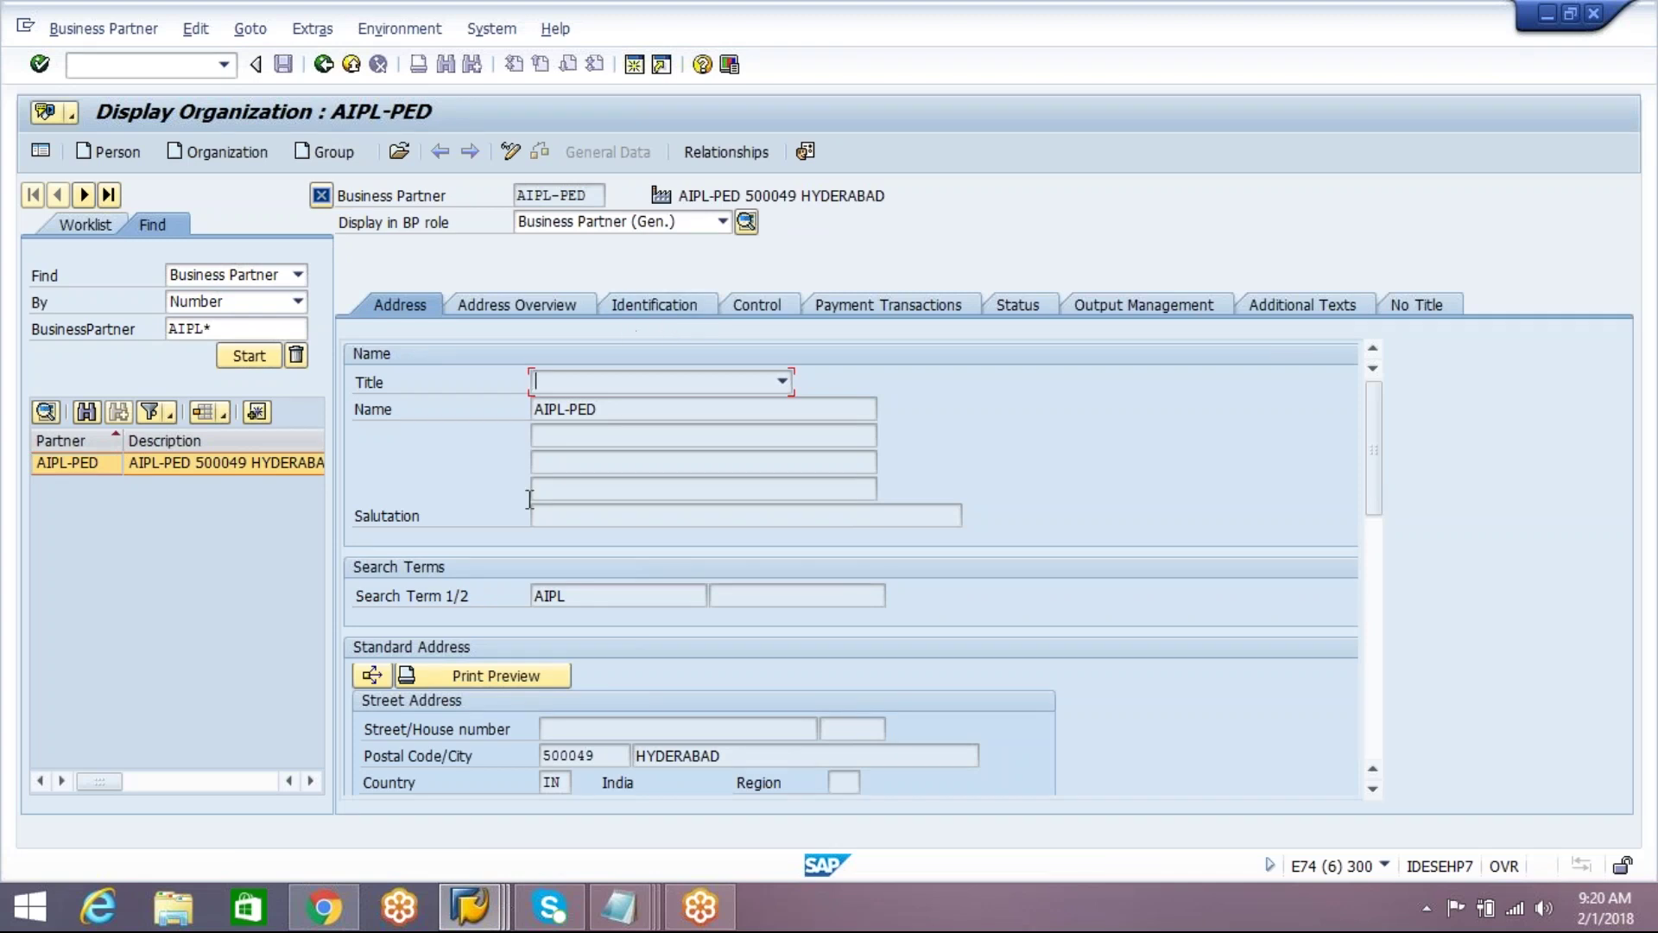
Step: Examine the Identification Numbers table in the AIPL-PED business partner's identification data
left_click(634, 411)
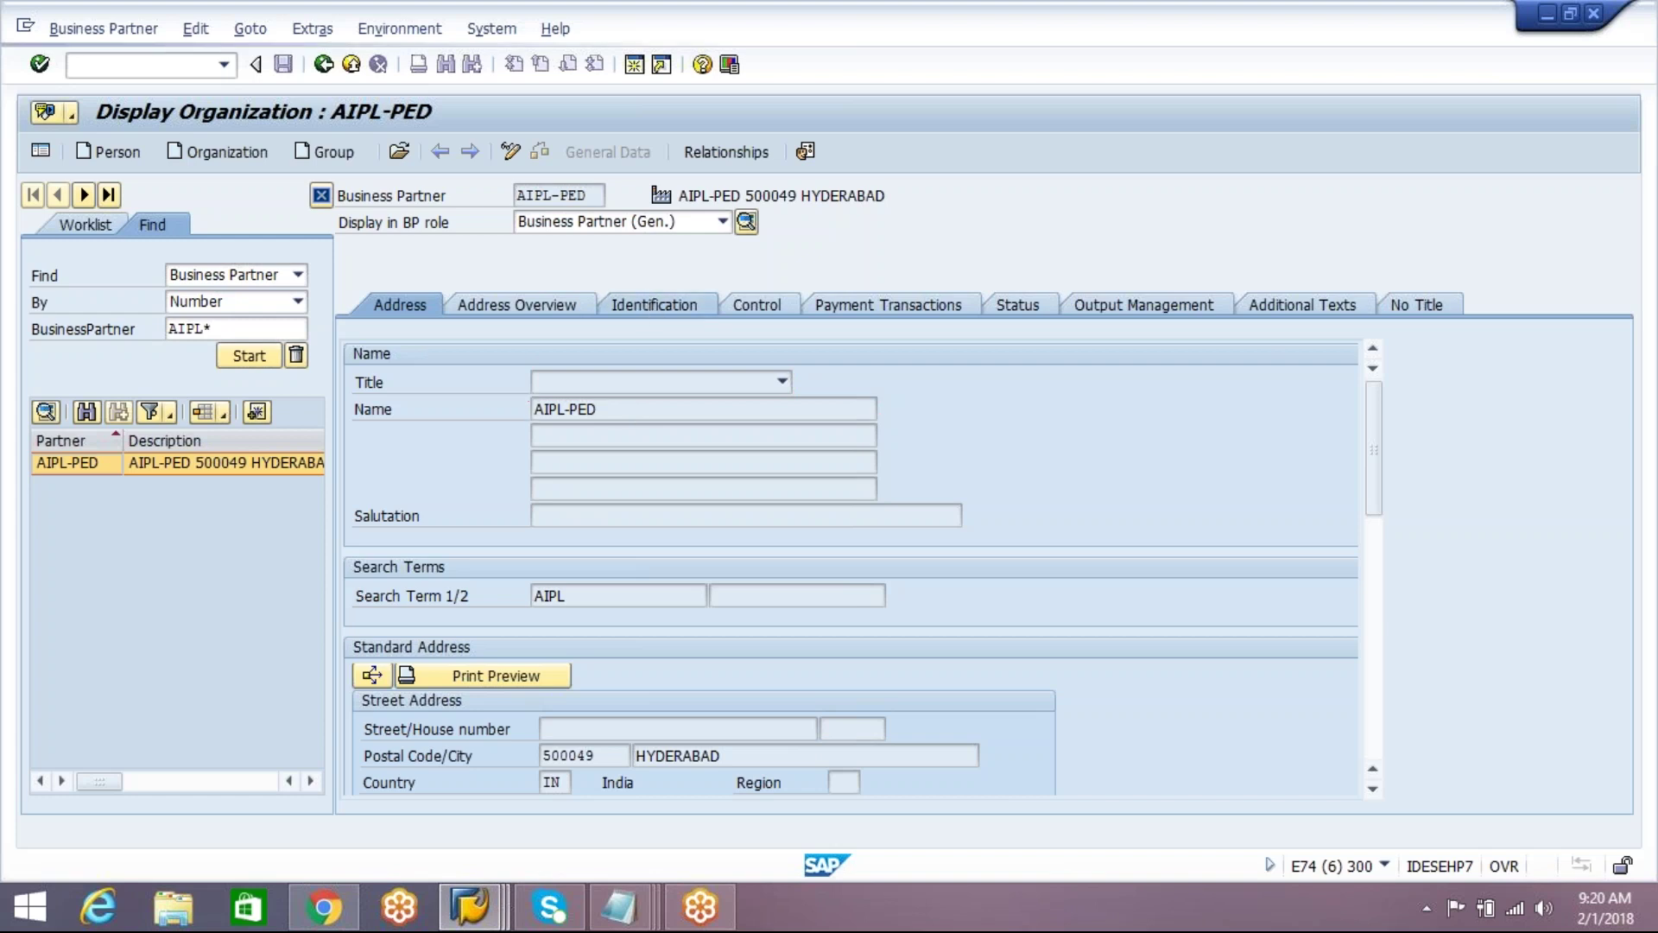
left_click(652, 306)
left_click_drag(1377, 455, 1374, 565)
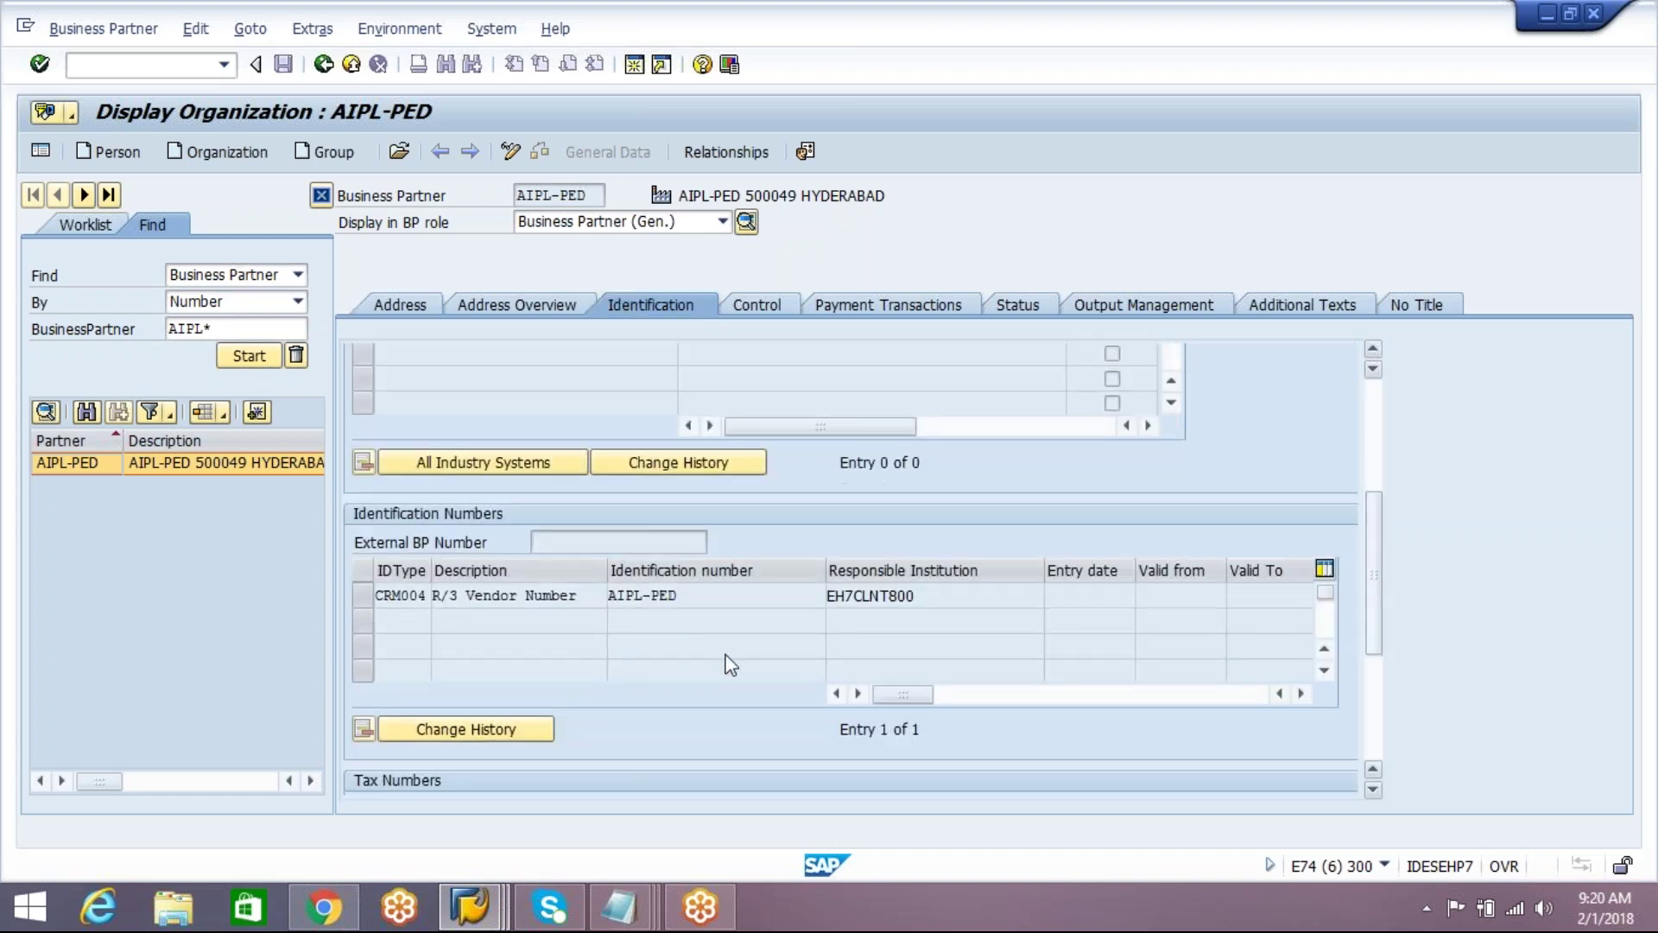
Step: Switch to Notepad and add the lines "customer--->BP" and "Vendor-----.BP" below the CIF note
left_click(361, 595)
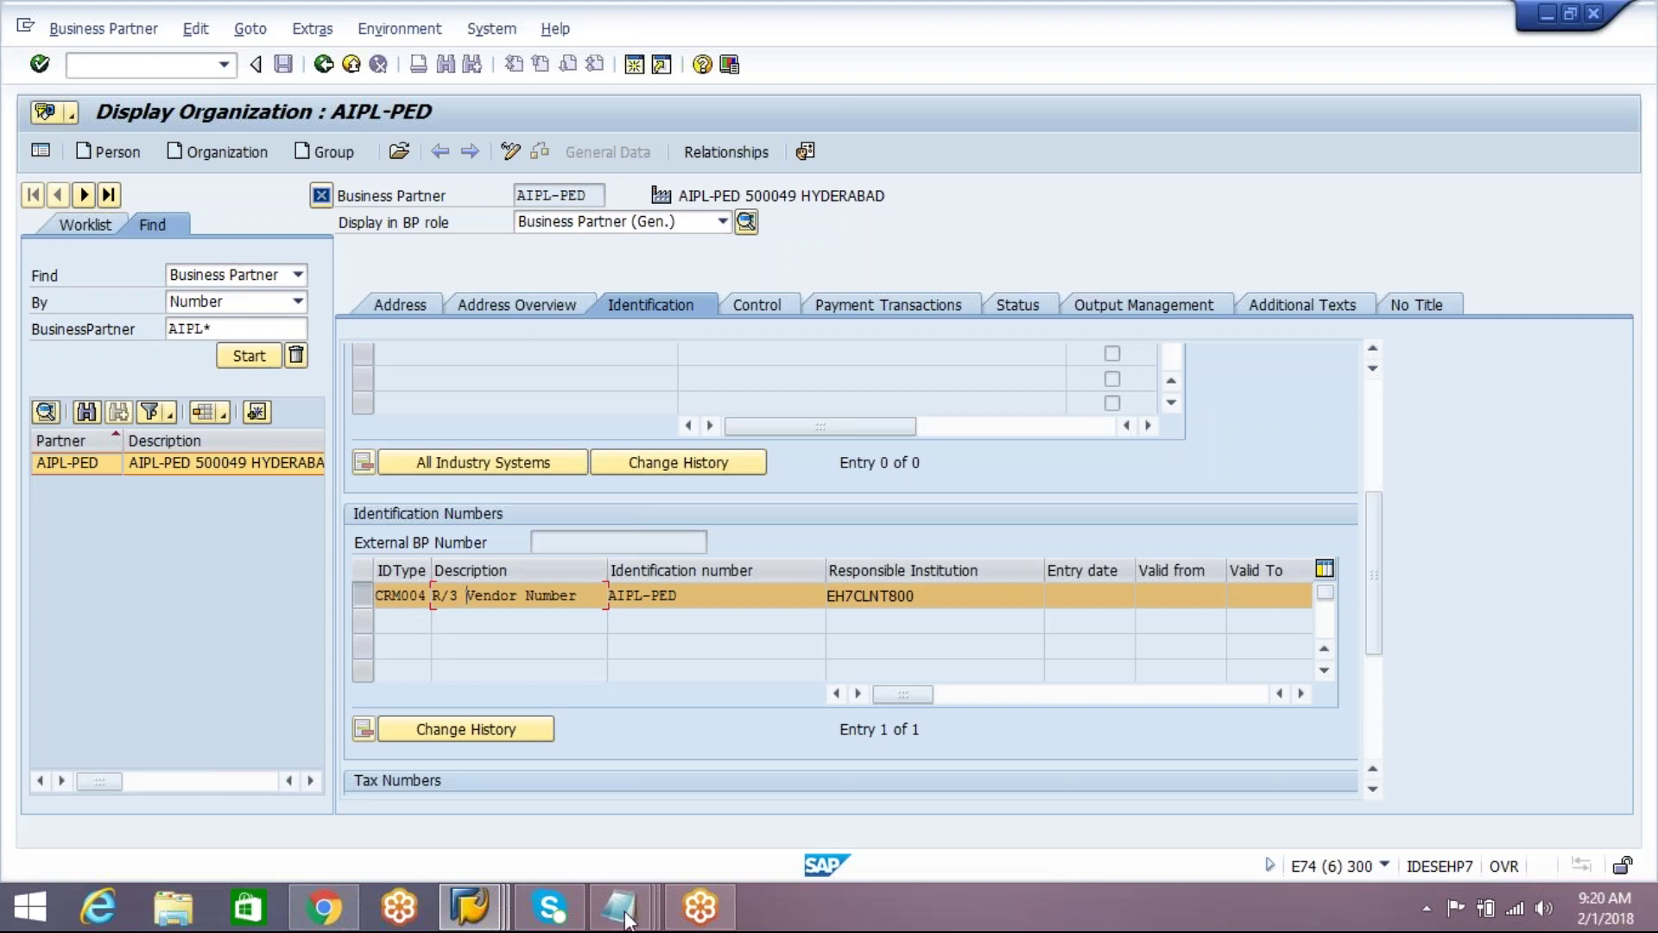
mouse_move(620, 907)
left_click(888, 768)
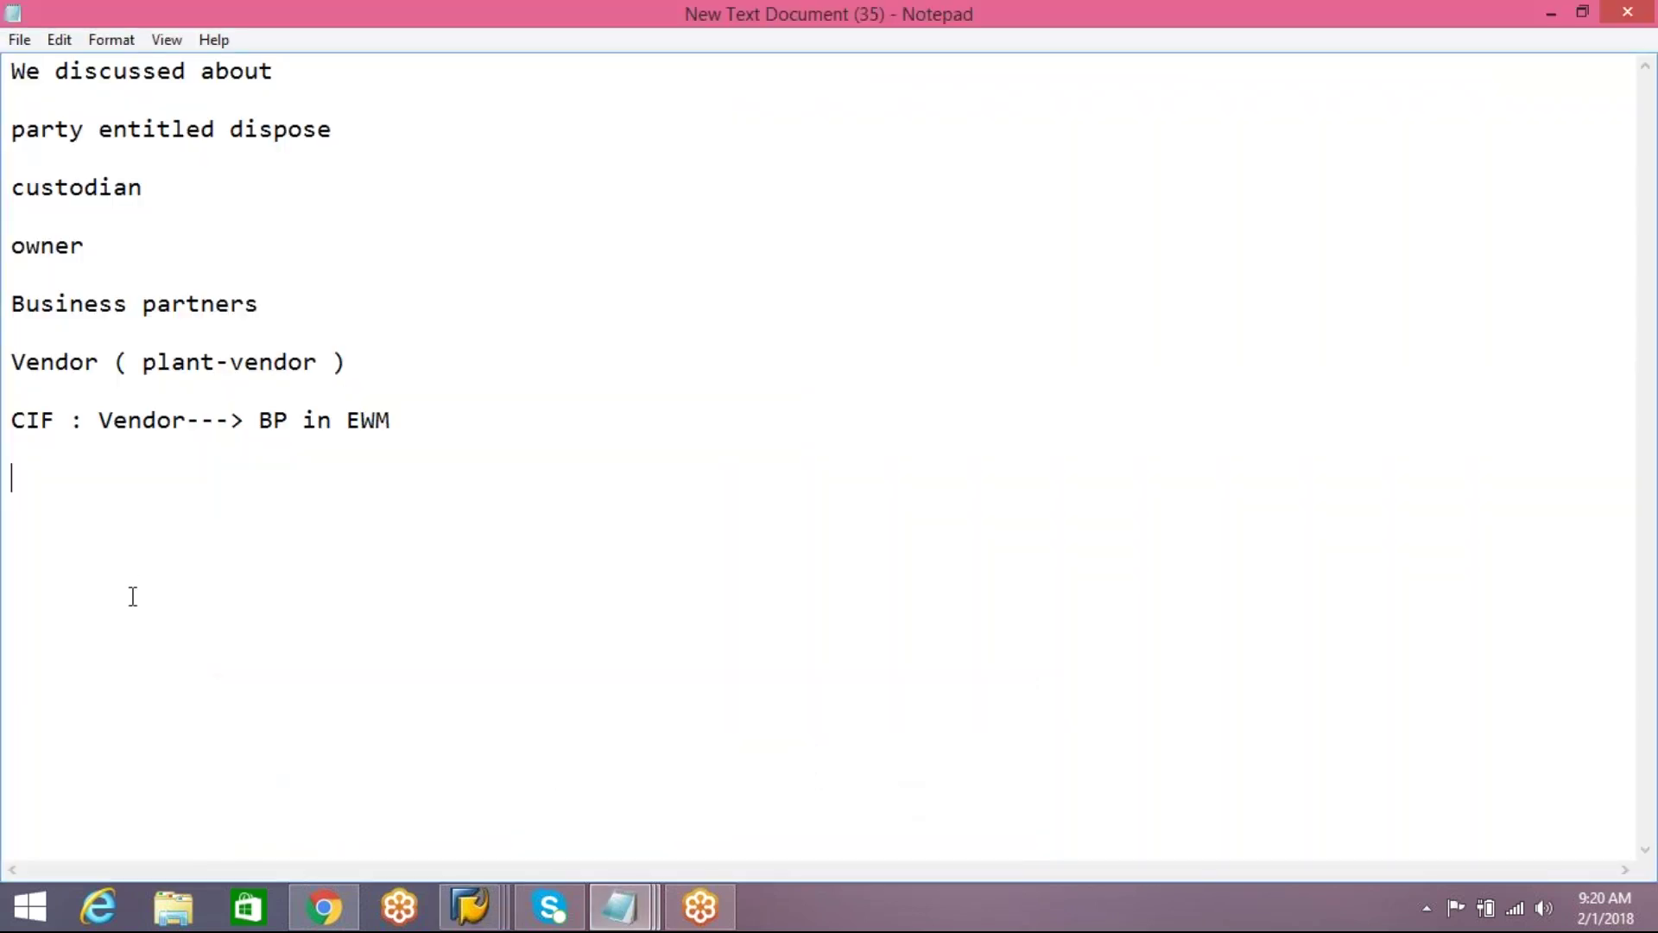
type("customer--->BP")
key("Return")
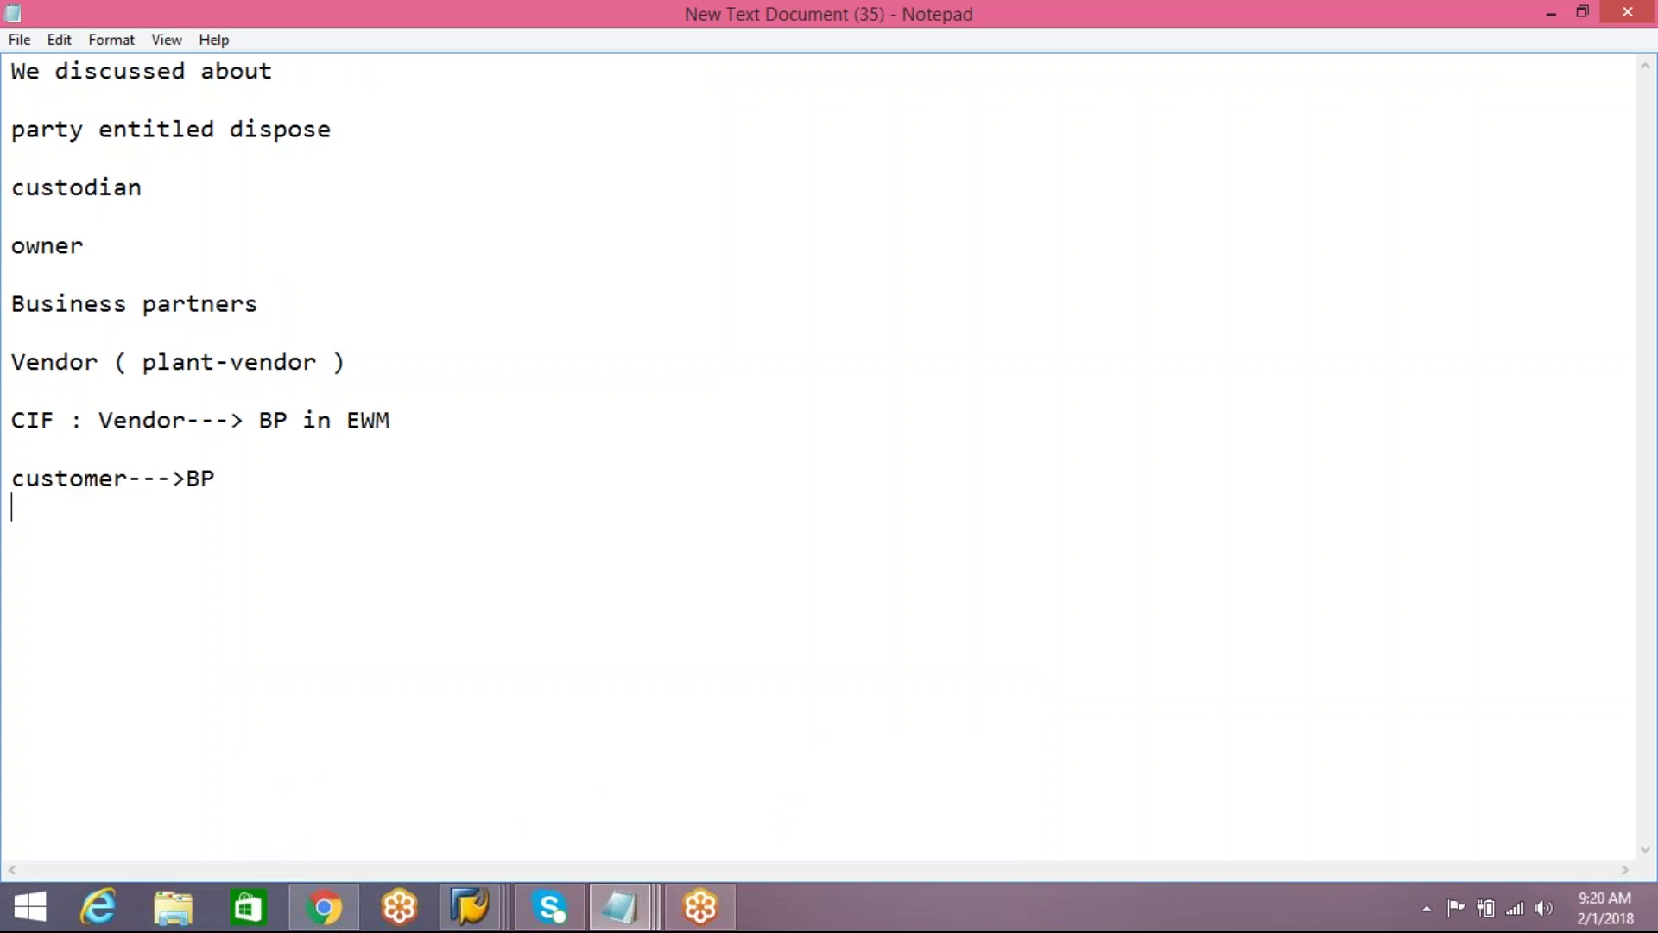
type("Vendor-----.BP")
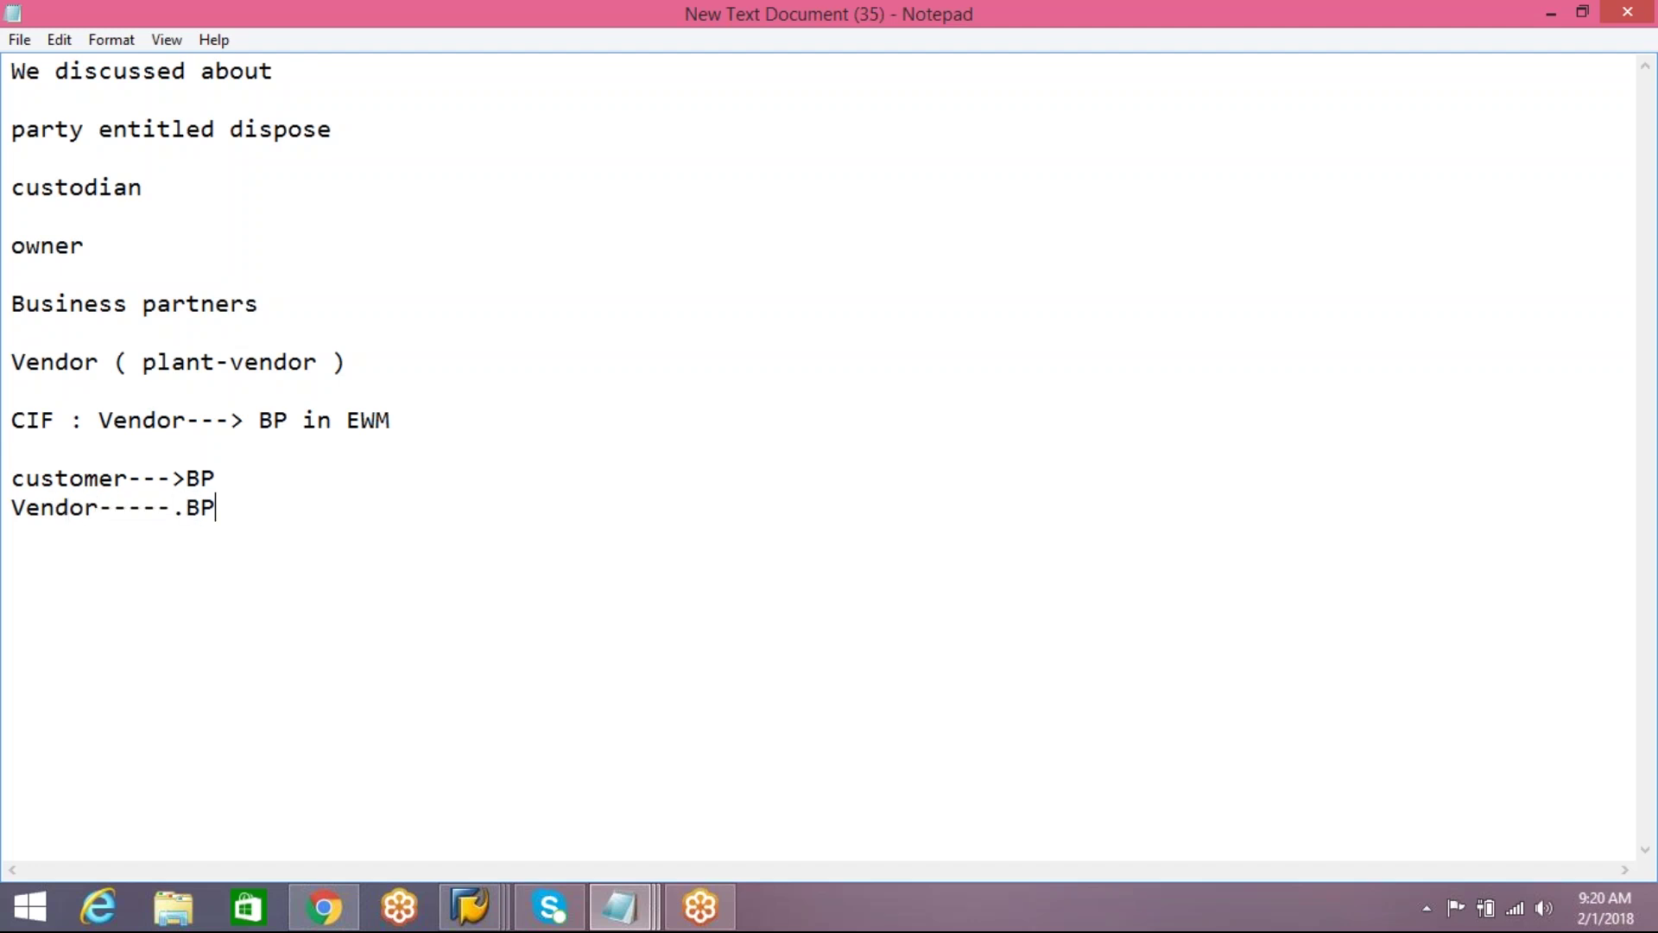
key("Return")
Step: Add the heading "identification type" to the notes with the entry "CRM004--->Vendor" beneath it
type("identificat")
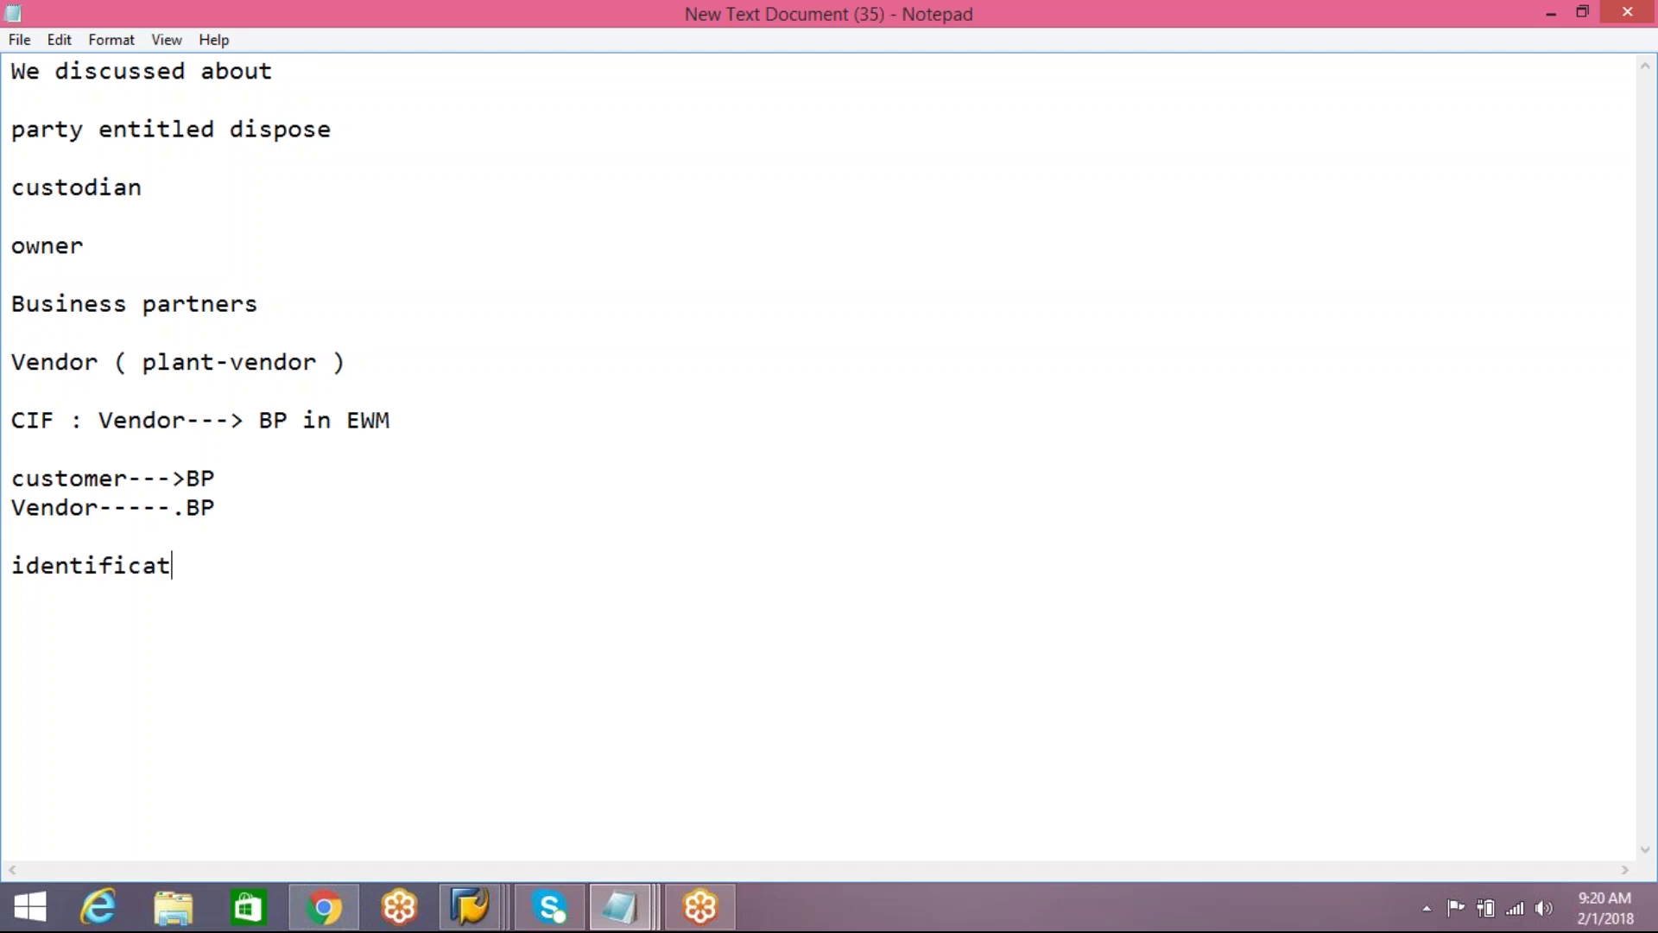
type("ion type")
key("Return")
key("Return")
type("V")
key("BackSpace")
type("CRM0")
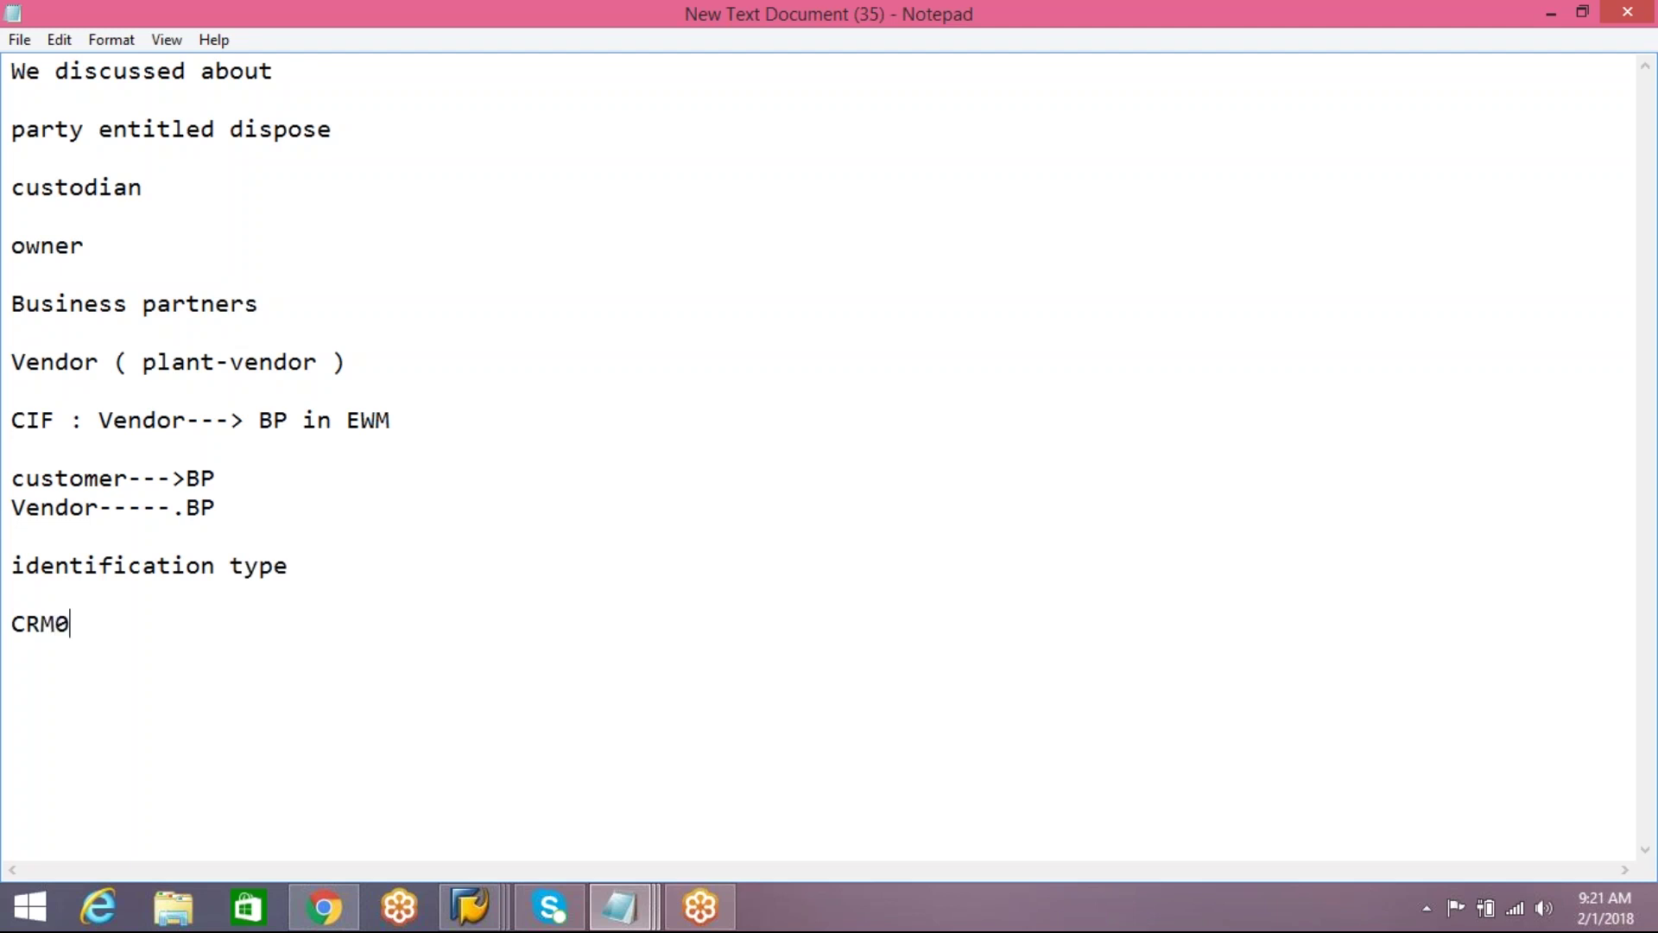
type("04--->Vendor")
key("Return")
Step: Add the entry "CRM002--->Customer" under the CRM004 line, followed by a blank line
type("CR")
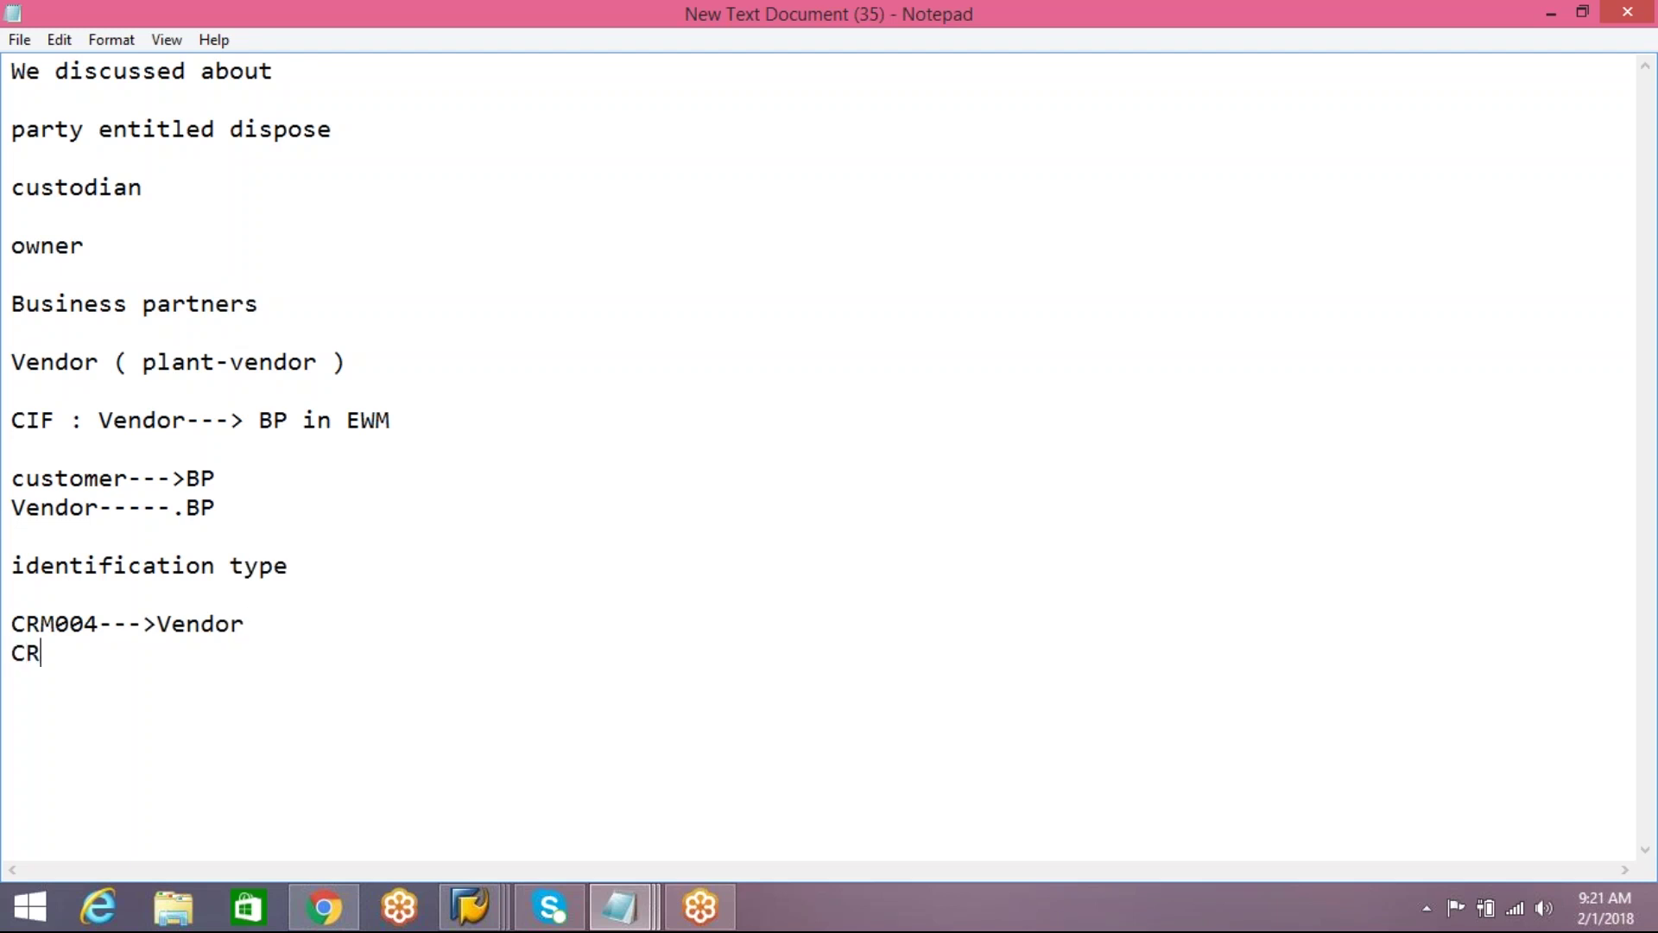
type("M002--->ustomer")
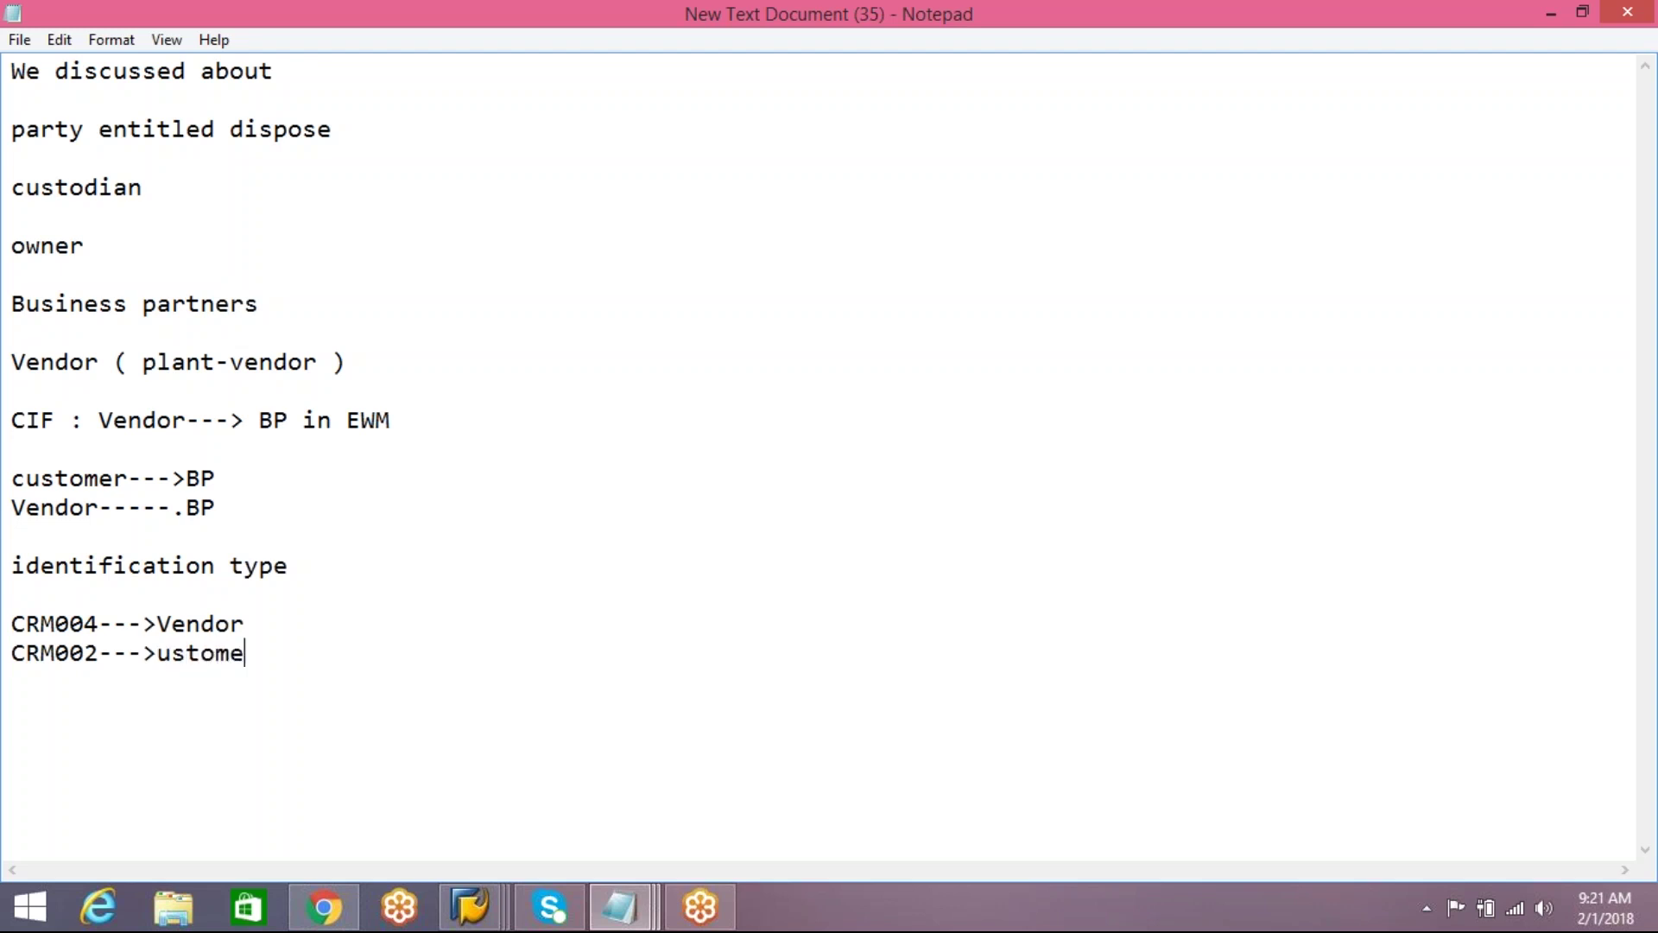
left_click(156, 654)
type("C")
left_click(368, 641)
key("Return")
key("Return")
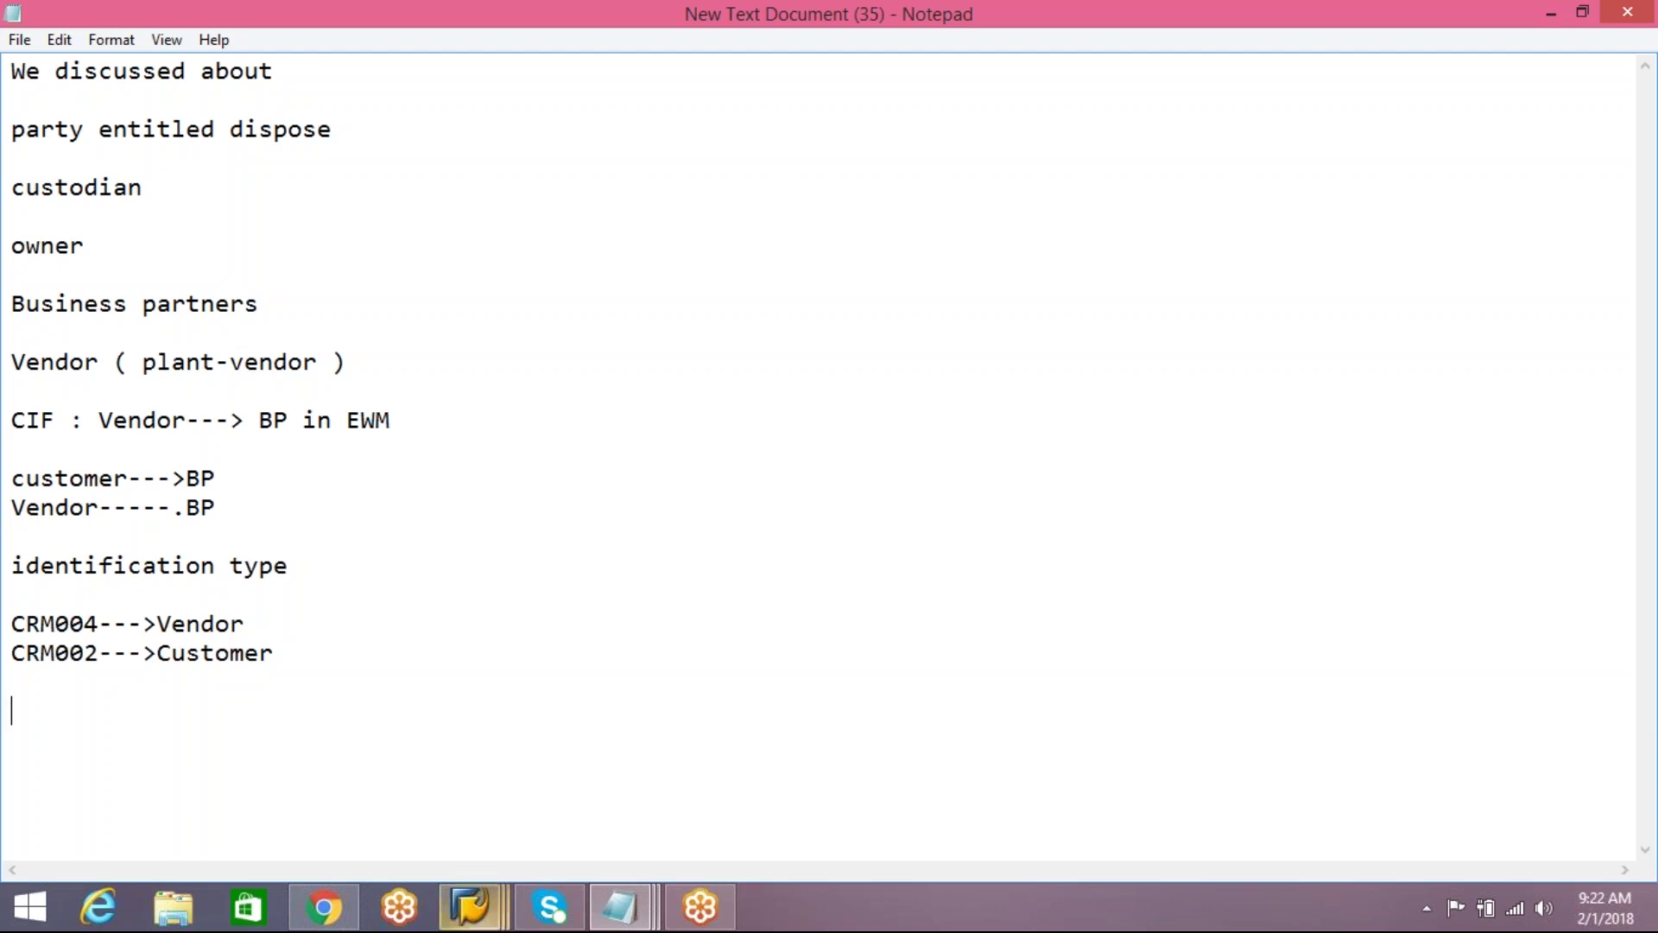
Step: Switch back to SAP and examine the CRM004 row's description, identification number and responsible institution for AIPL-PED
mouse_move(470, 907)
left_click(770, 836)
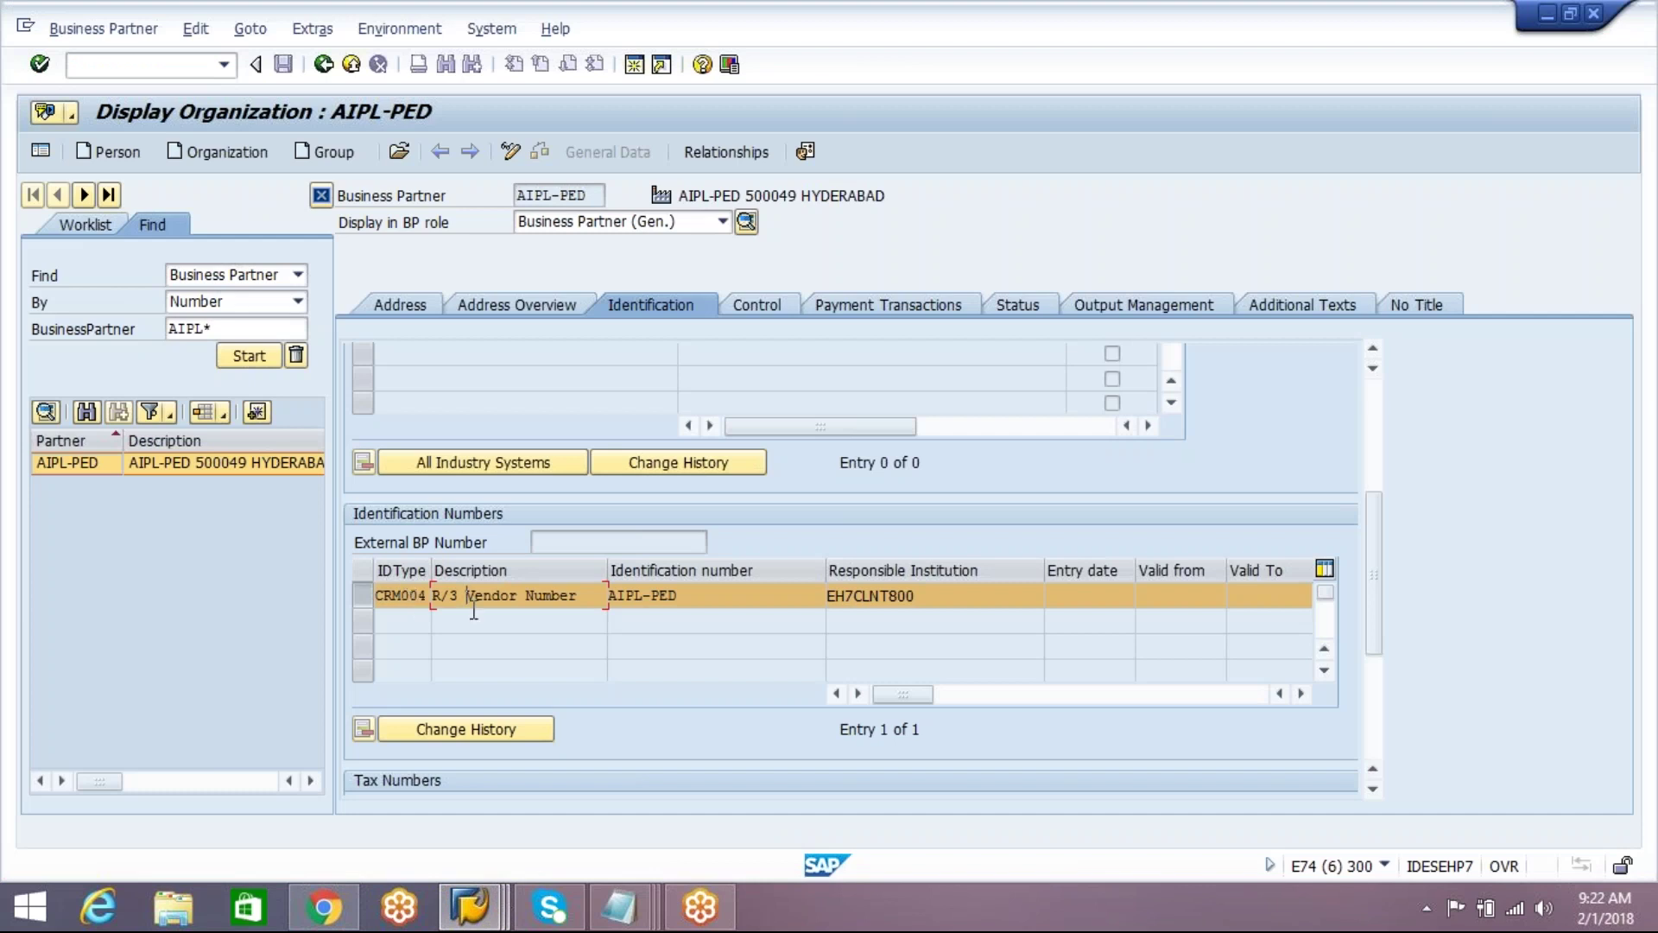
left_click_drag(587, 595, 434, 595)
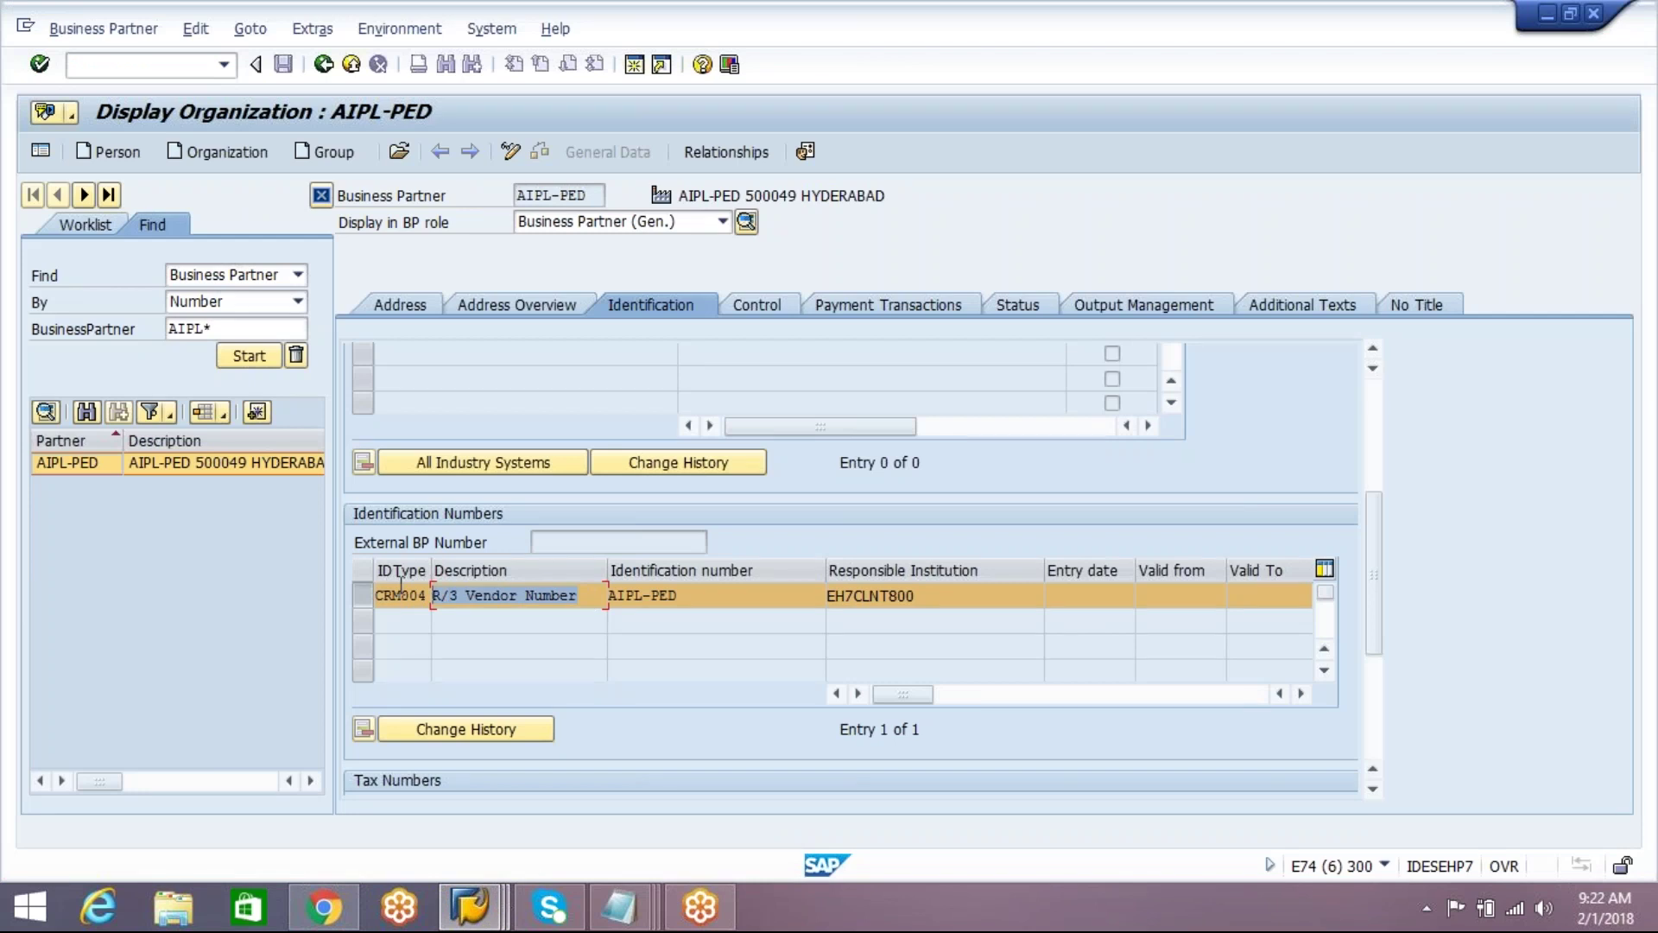
left_click(693, 592)
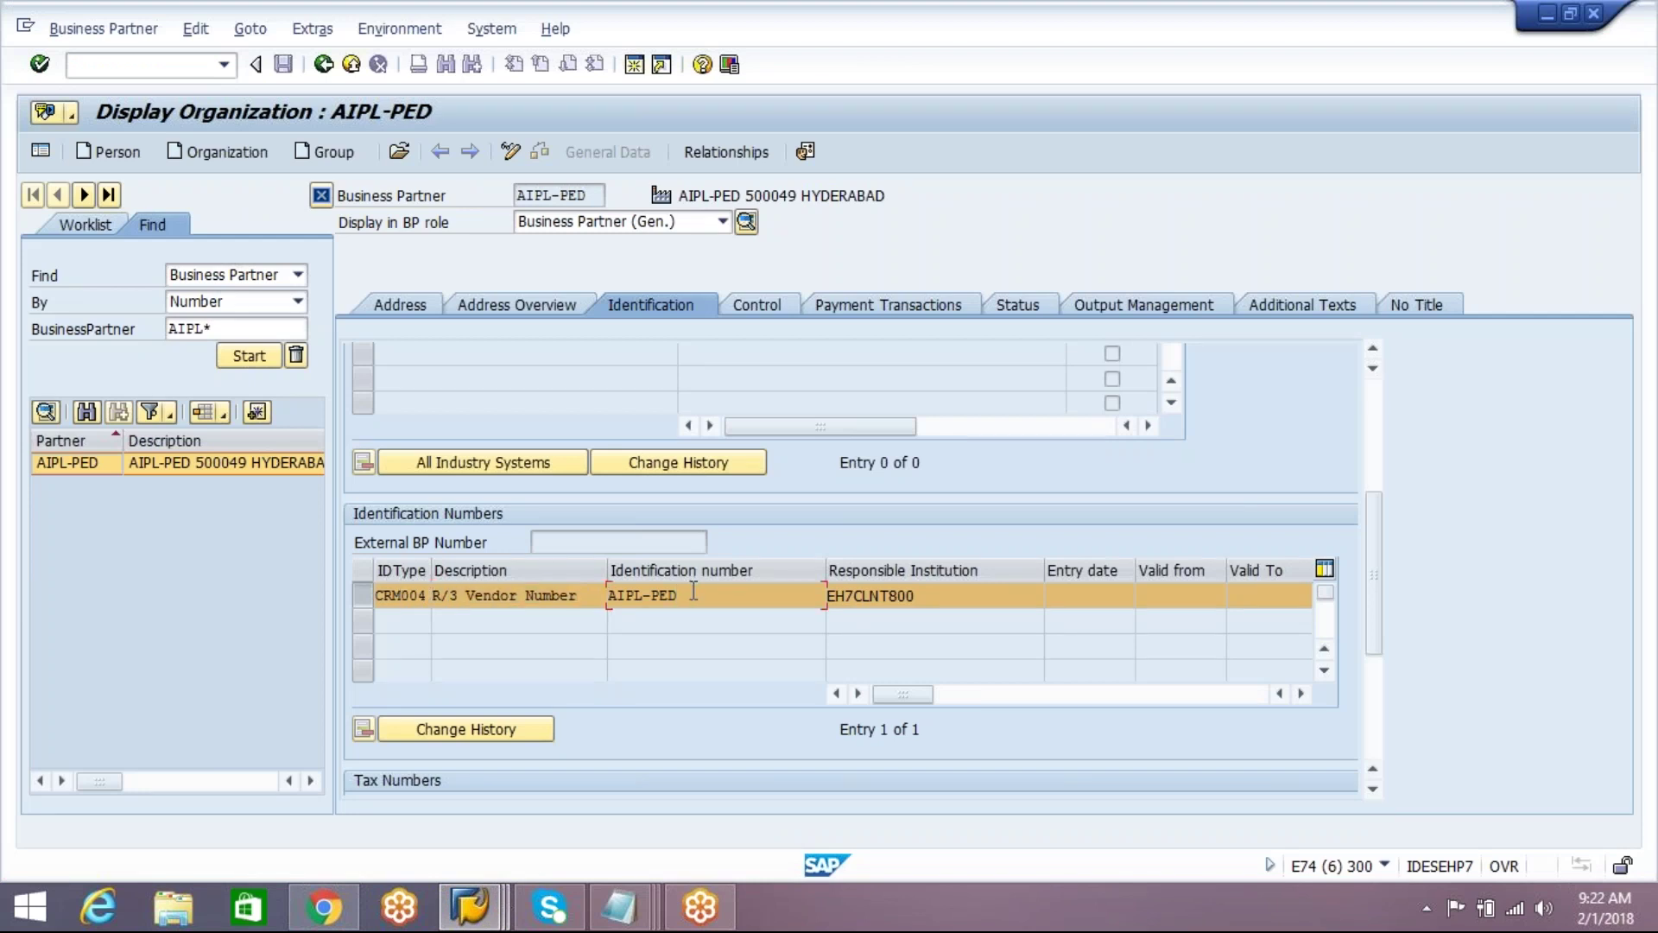
left_click_drag(694, 592, 613, 595)
left_click_drag(941, 594, 827, 595)
left_click(946, 593)
left_click_drag(915, 595, 827, 599)
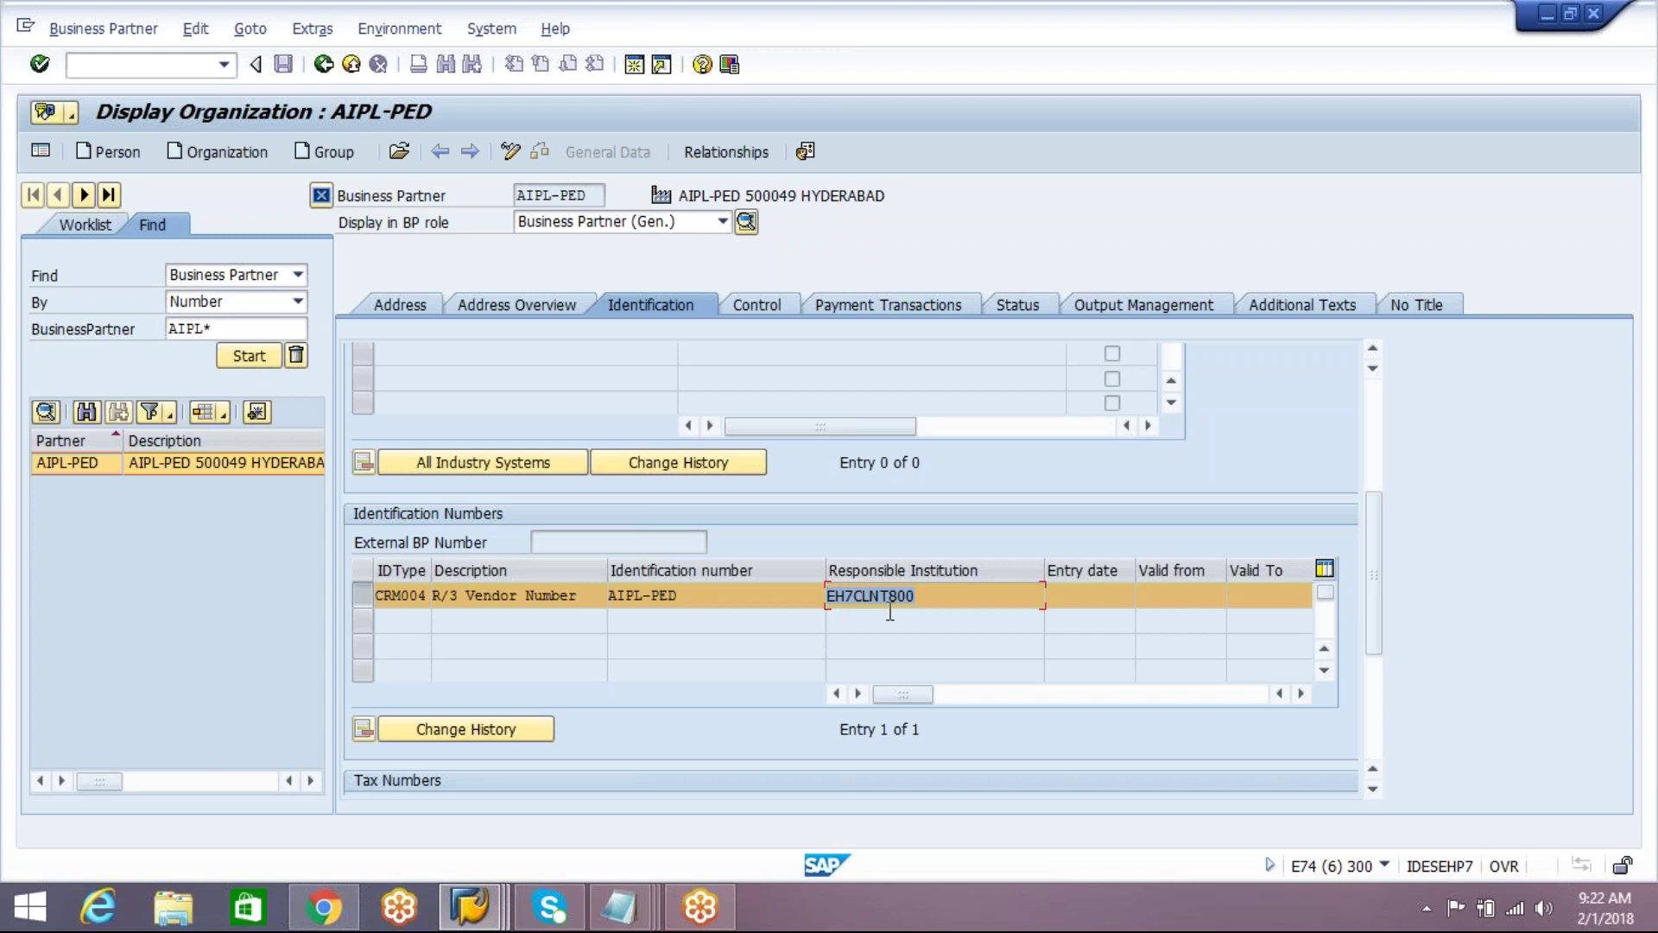
left_click_drag(925, 597, 827, 594)
left_click(697, 596)
left_click_drag(677, 595, 611, 595)
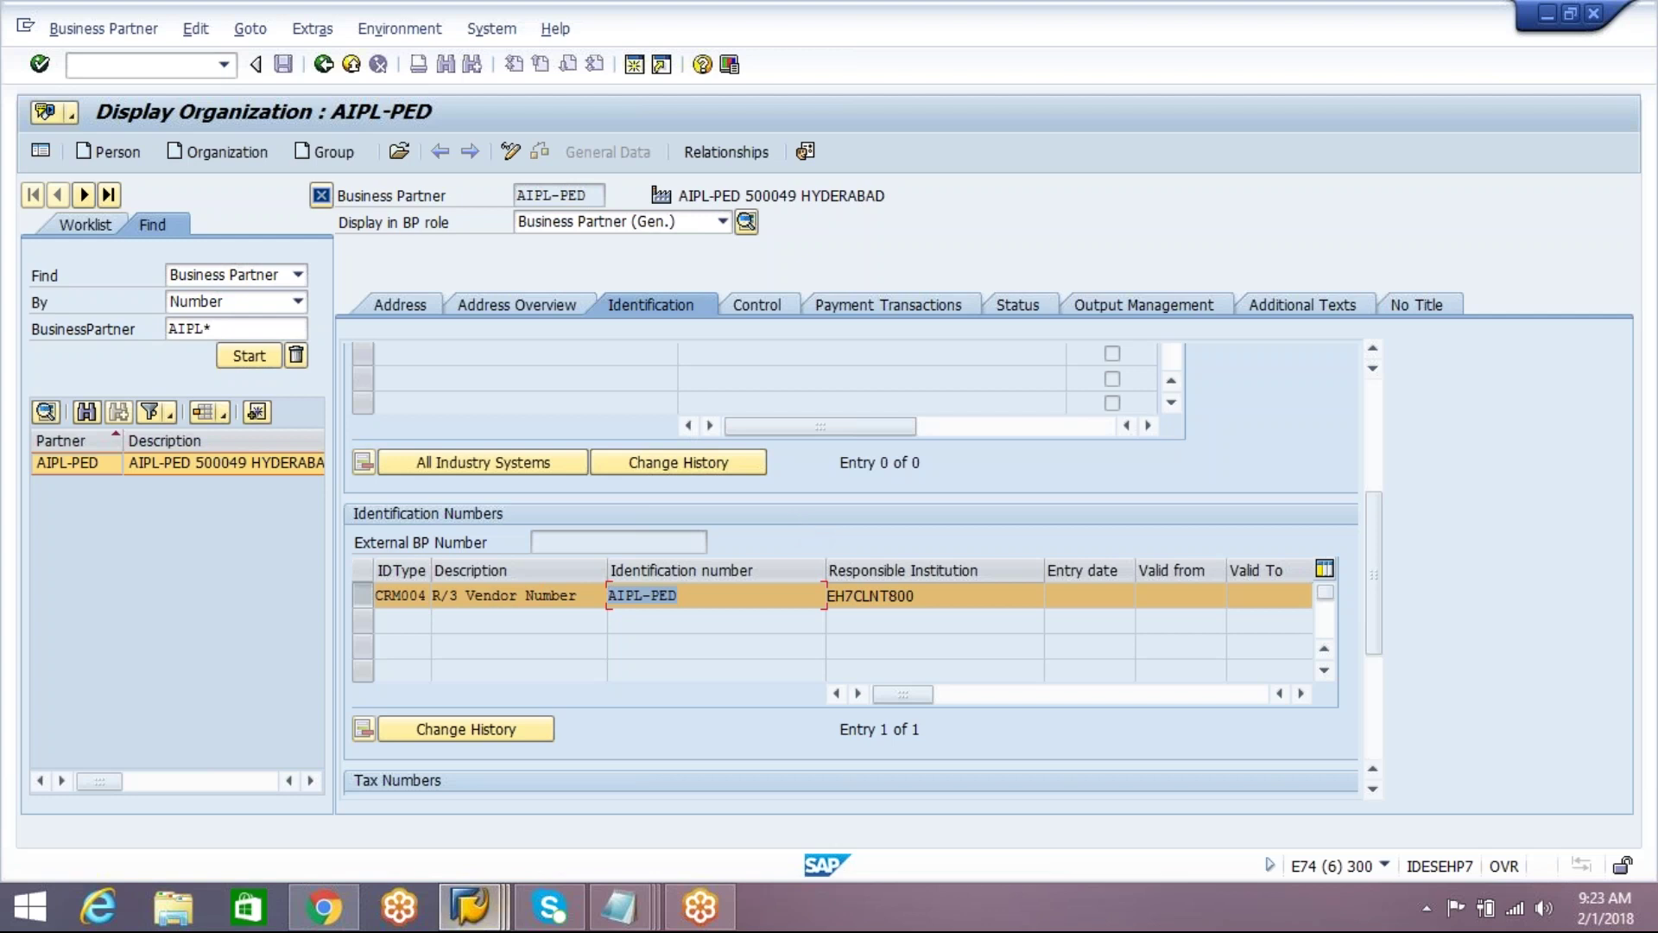
Step: Switch to SAP Logon and open a connection to the EH7 system
mouse_move(471, 905)
left_click(230, 764)
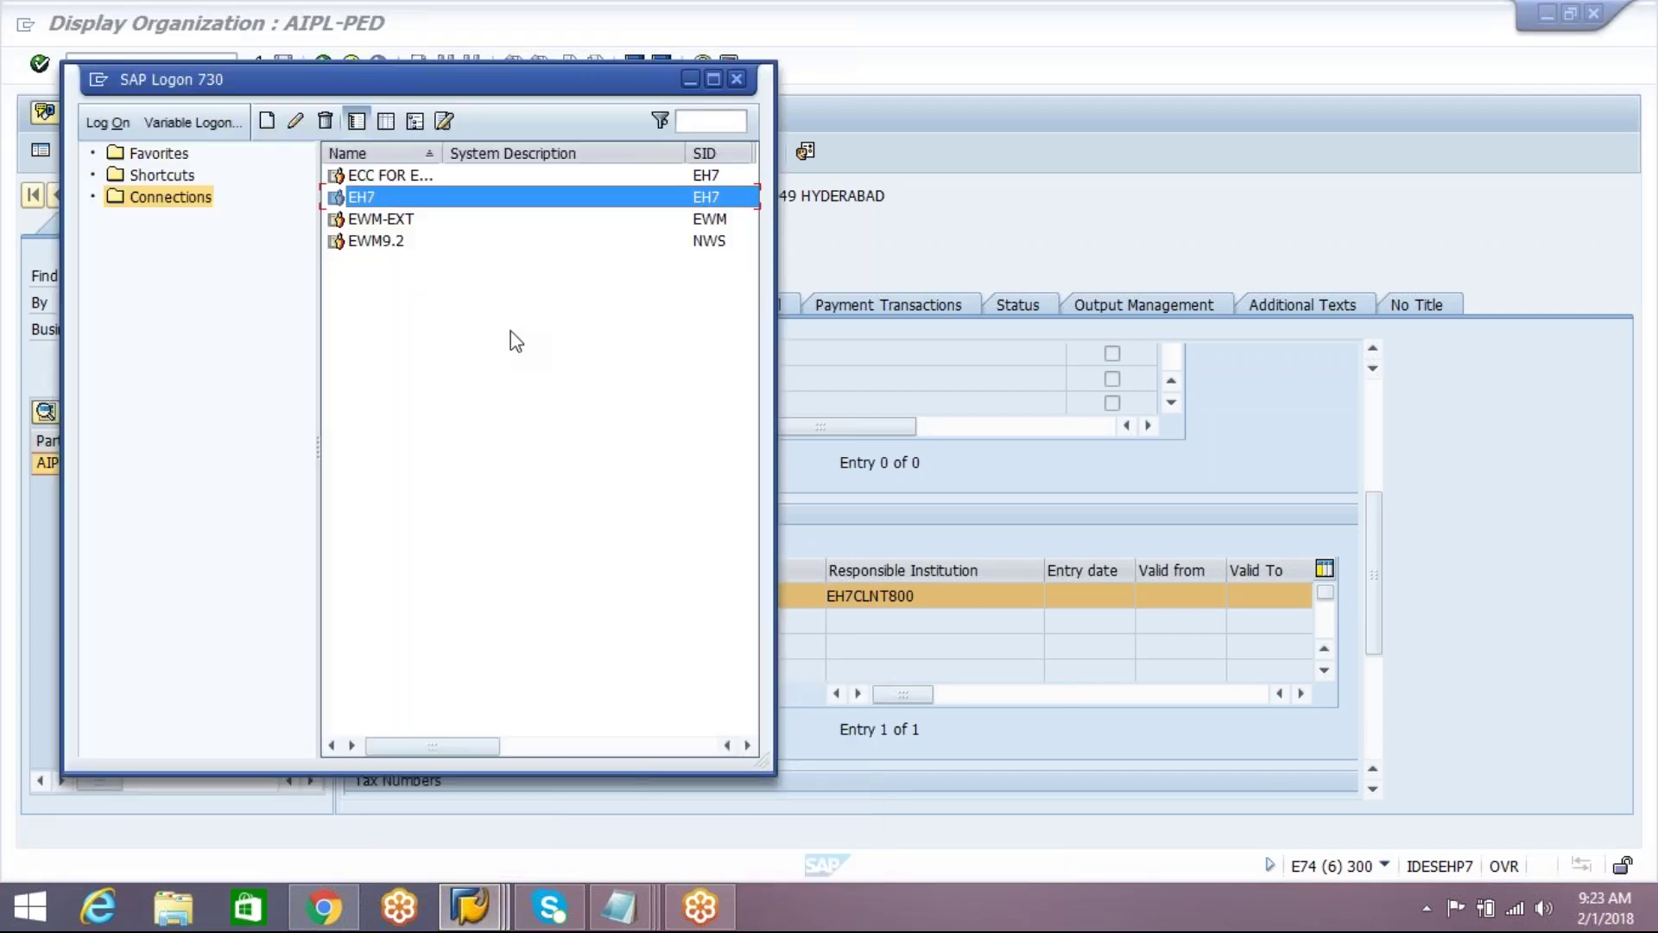
left_click(389, 221)
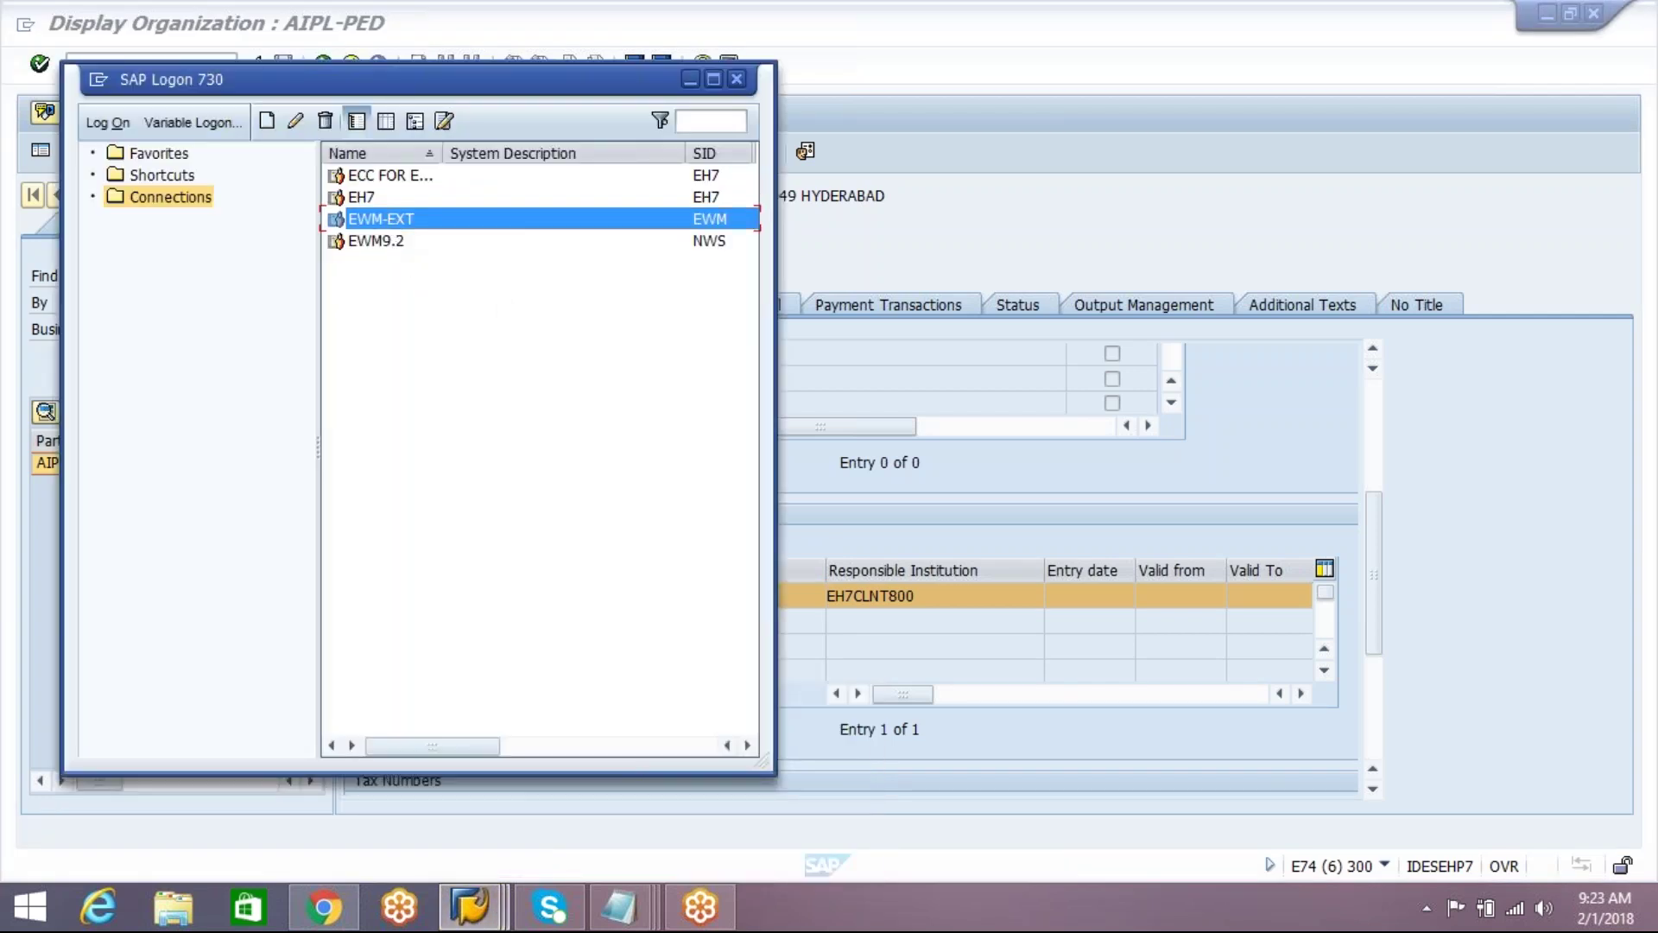
double_click(389, 219)
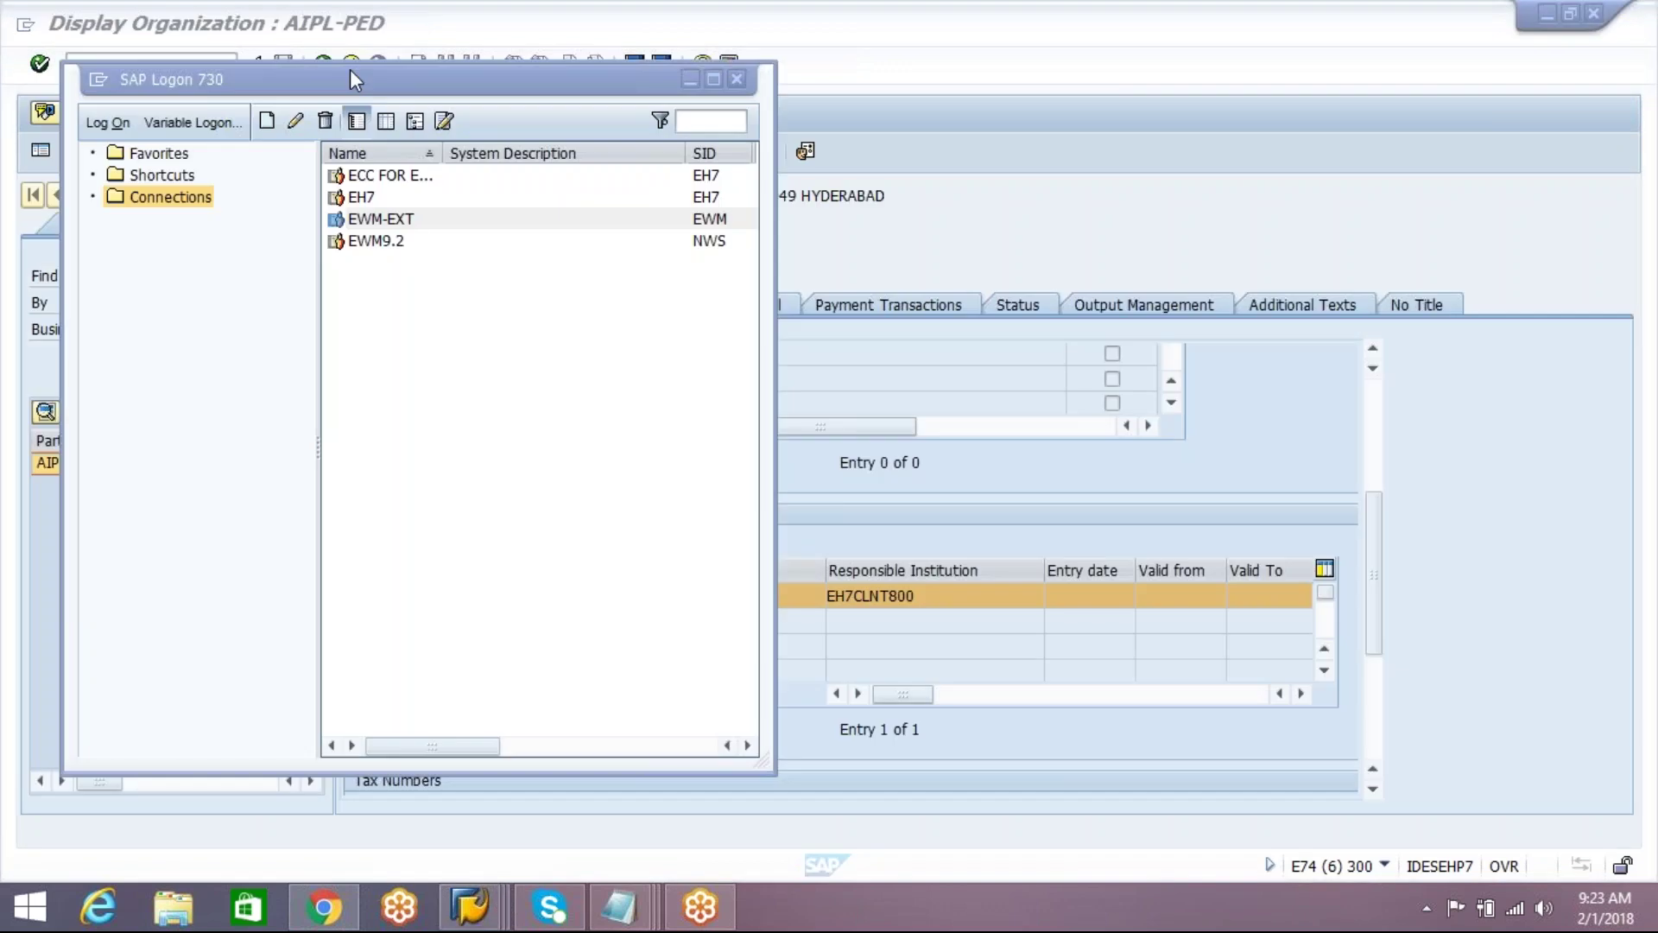
left_click(351, 73)
left_click(371, 204)
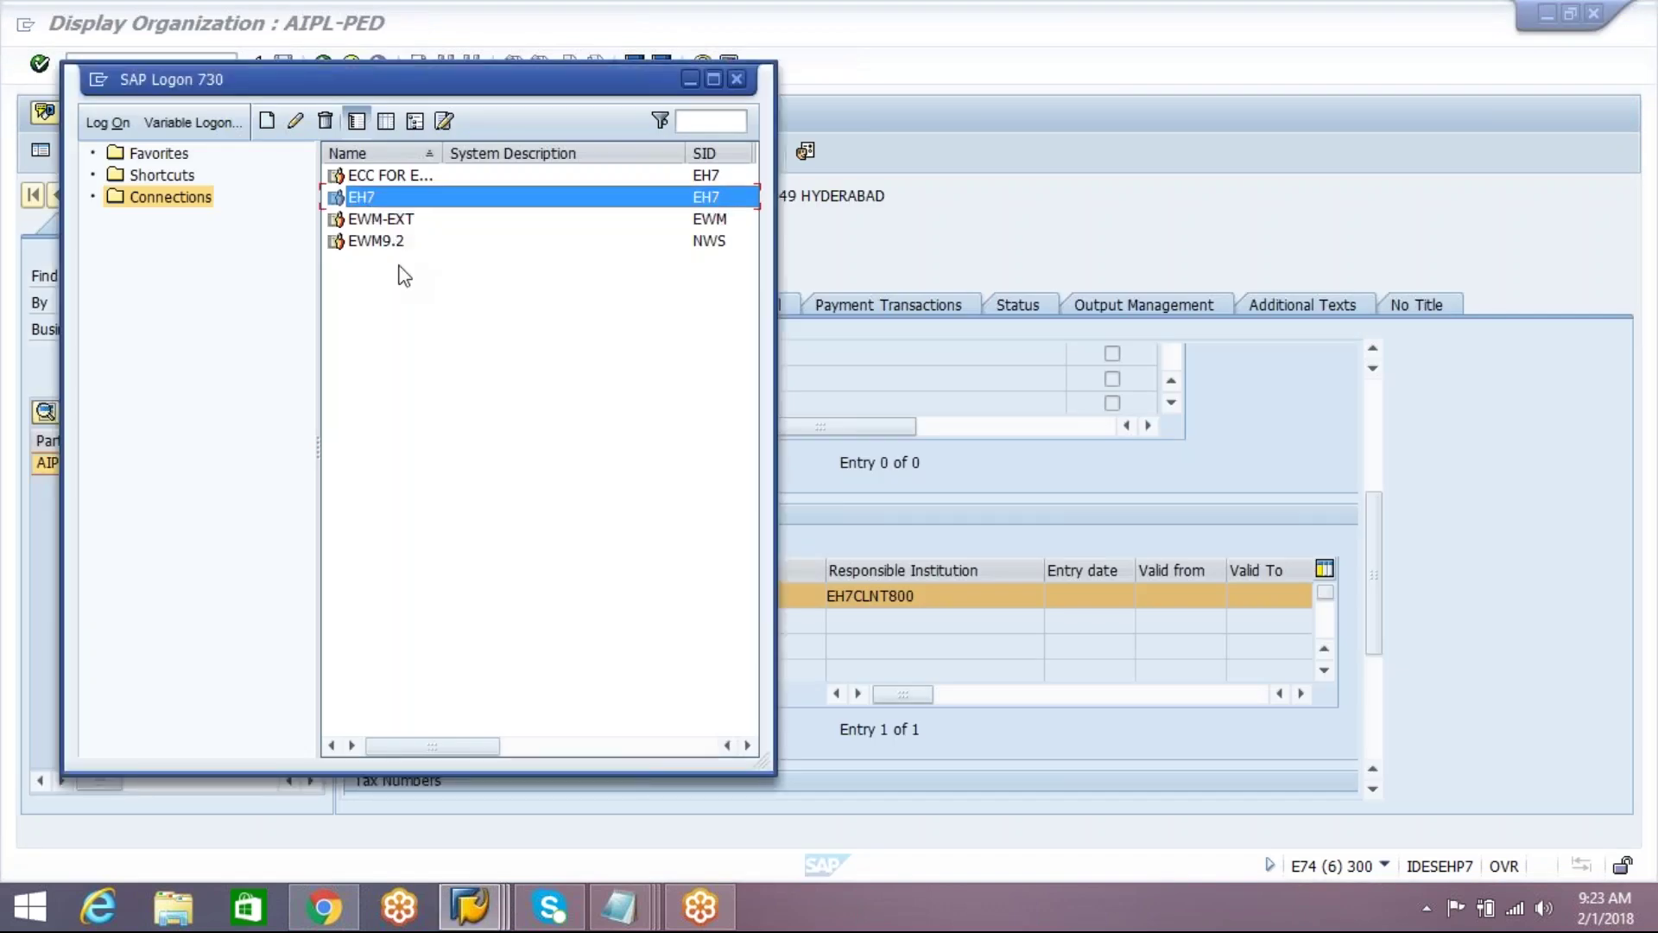
key("Return")
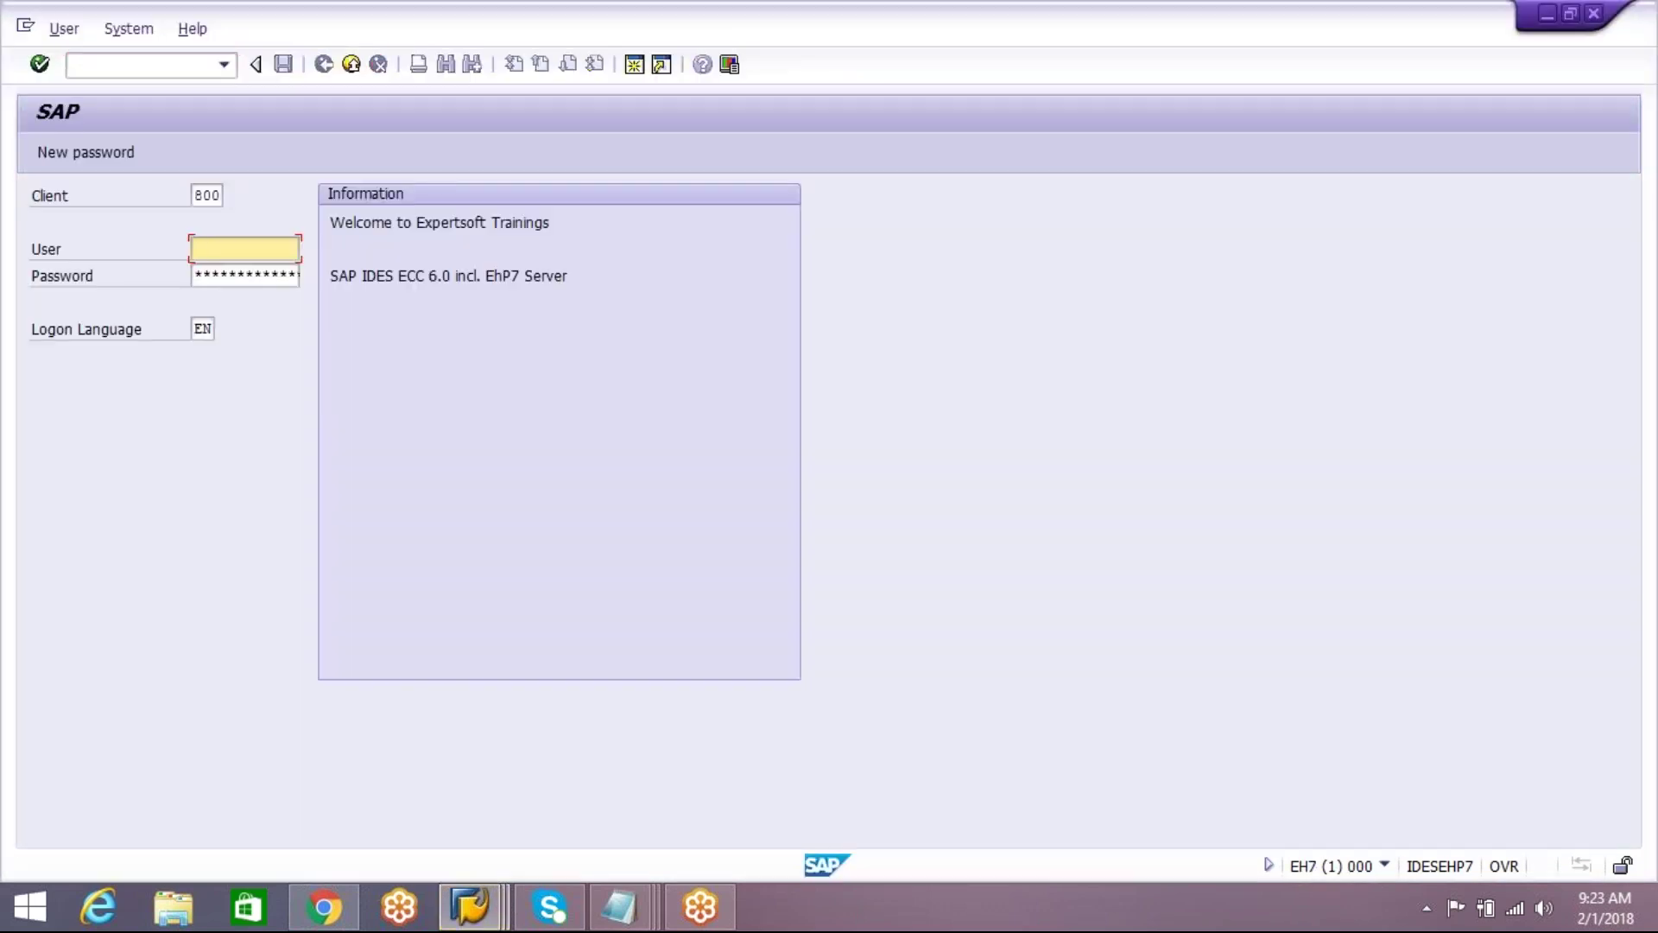
Step: Log on to client 800 with the user name and account password, continuing this logon and ending any other logons
type("ck")
key("Down")
key("Tab")
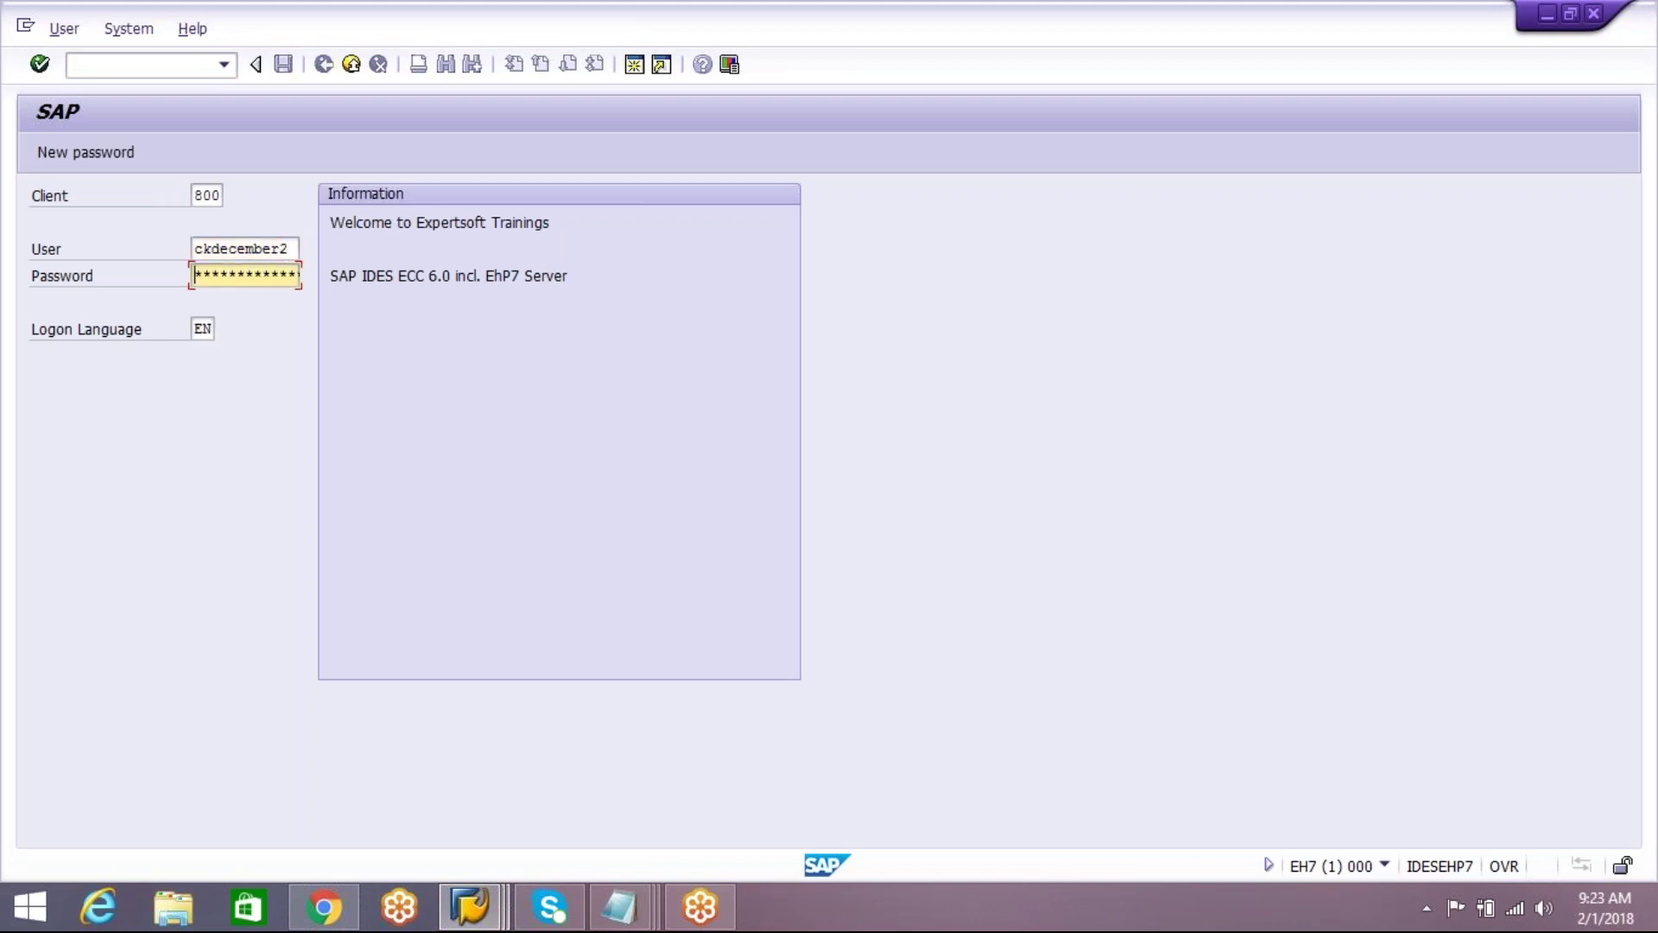
type("*******")
key("Return")
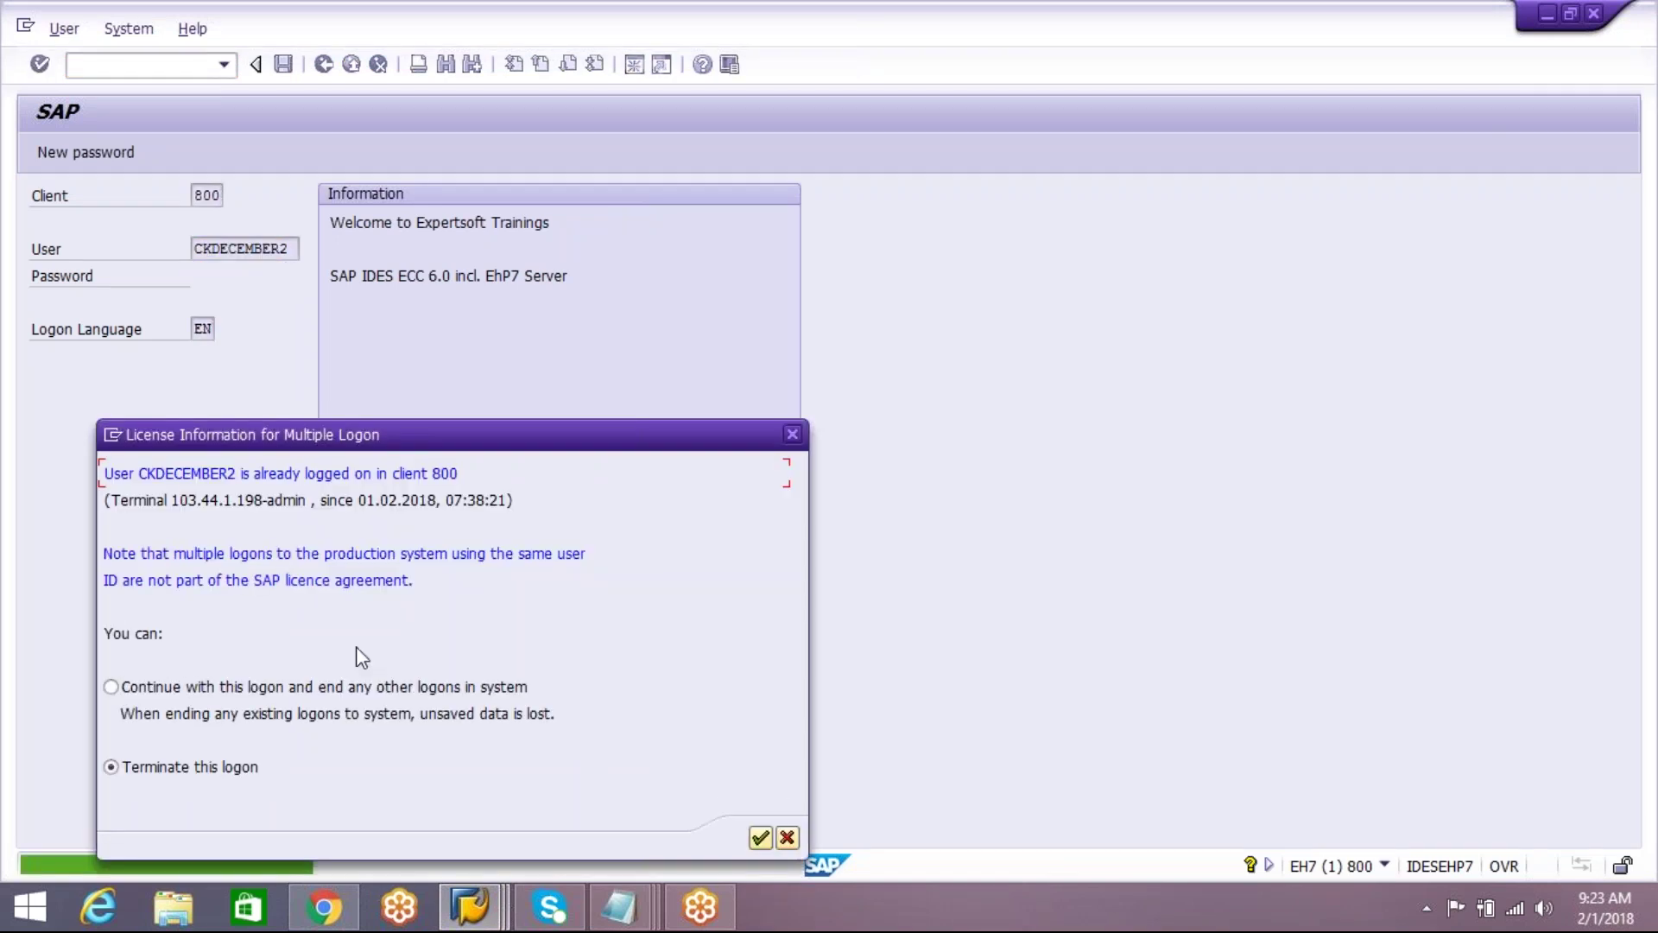
left_click(358, 686)
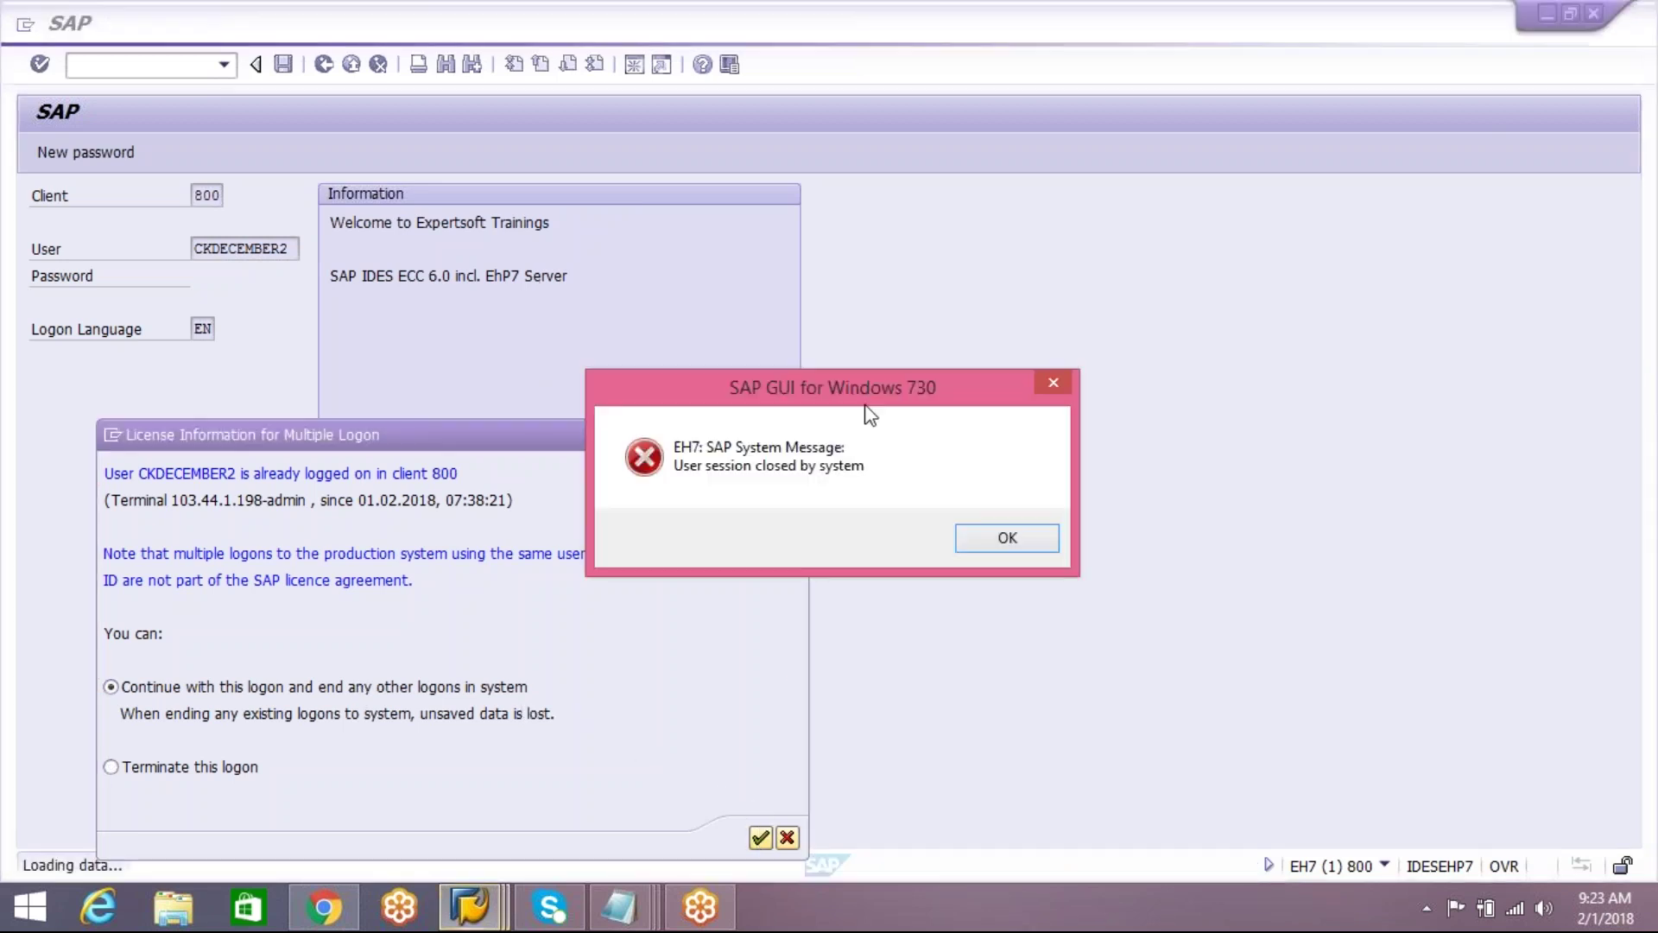
left_click(1036, 530)
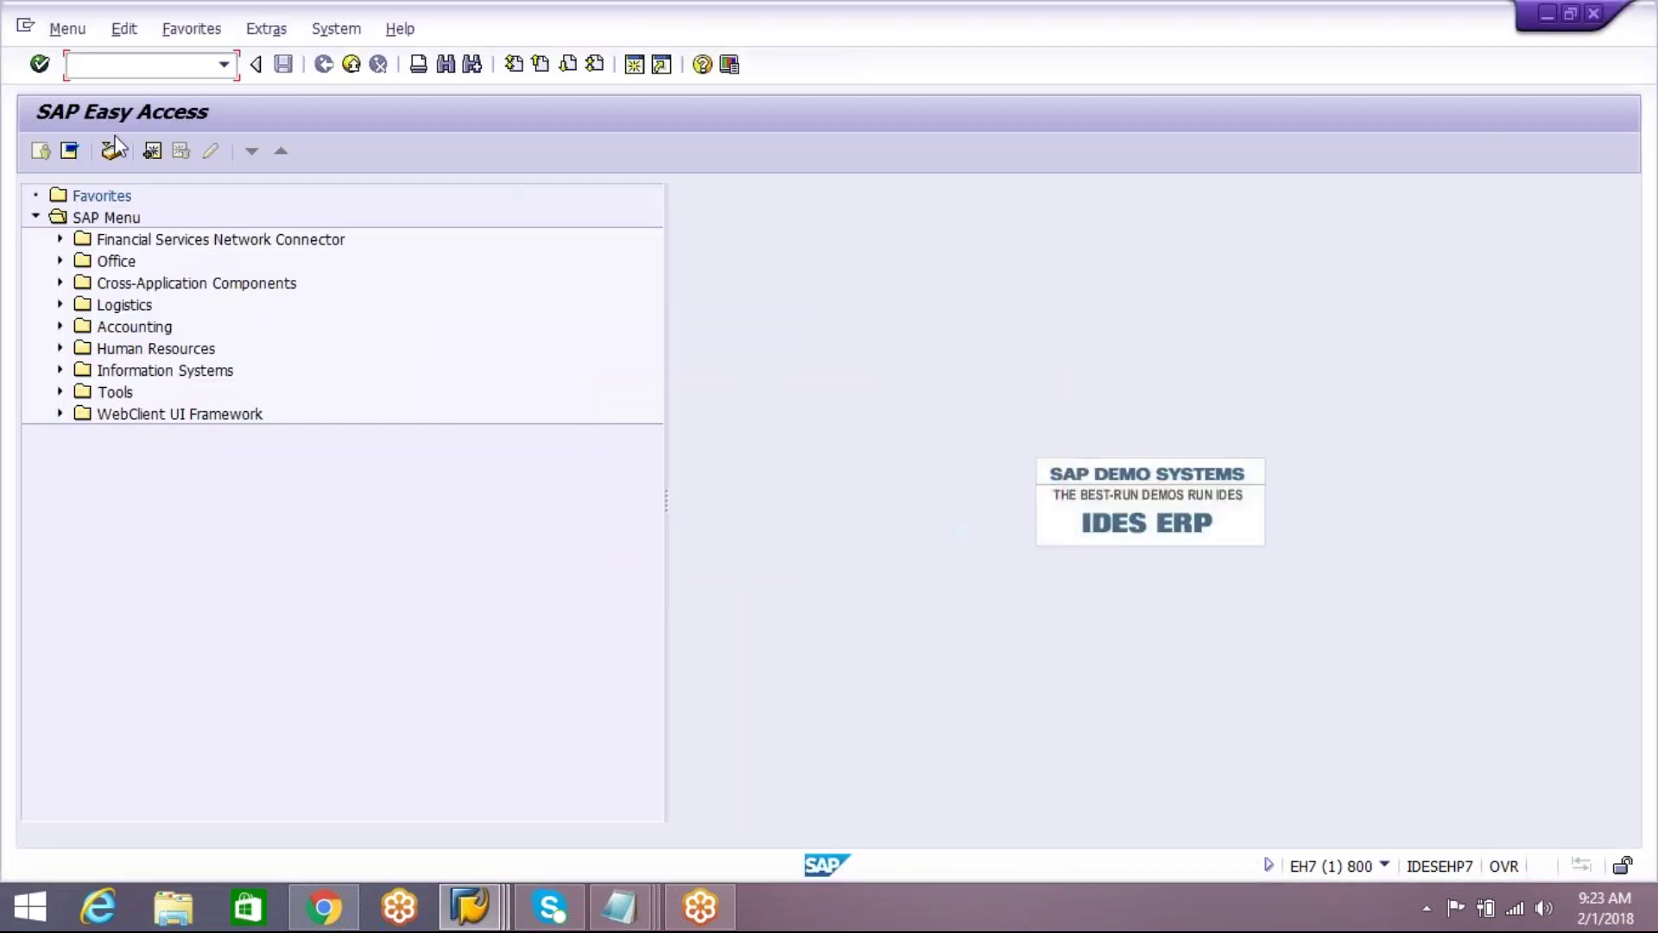
Step: Open the customer creation transaction with code XD01
type("XD01")
key("Return")
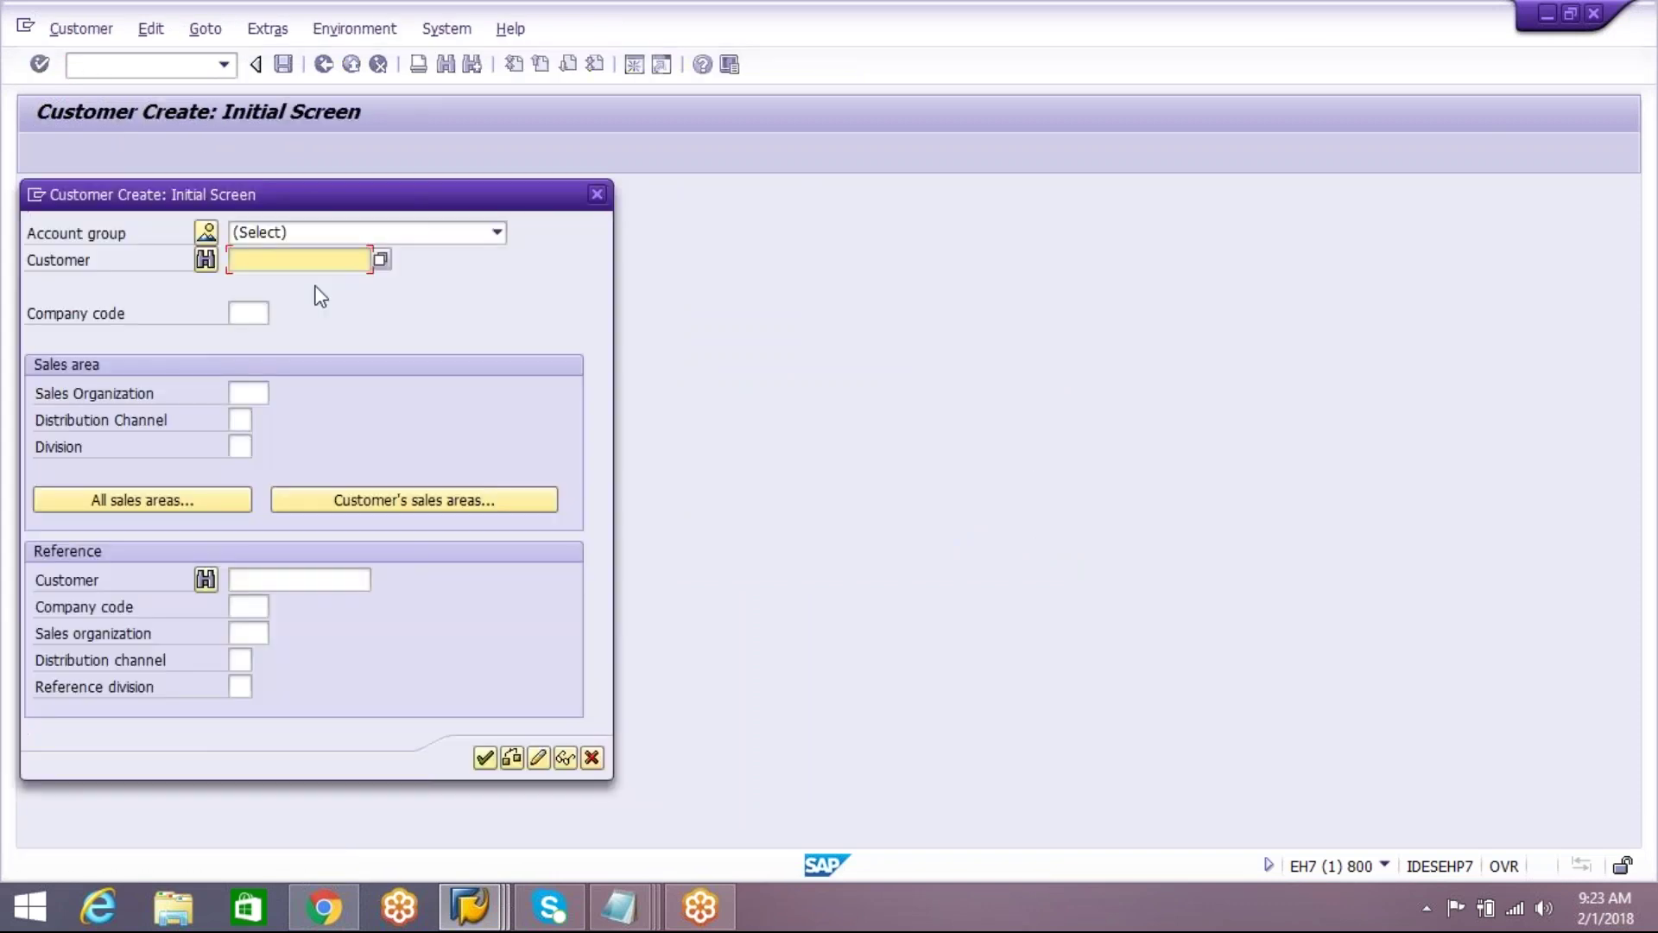
left_click(380, 259)
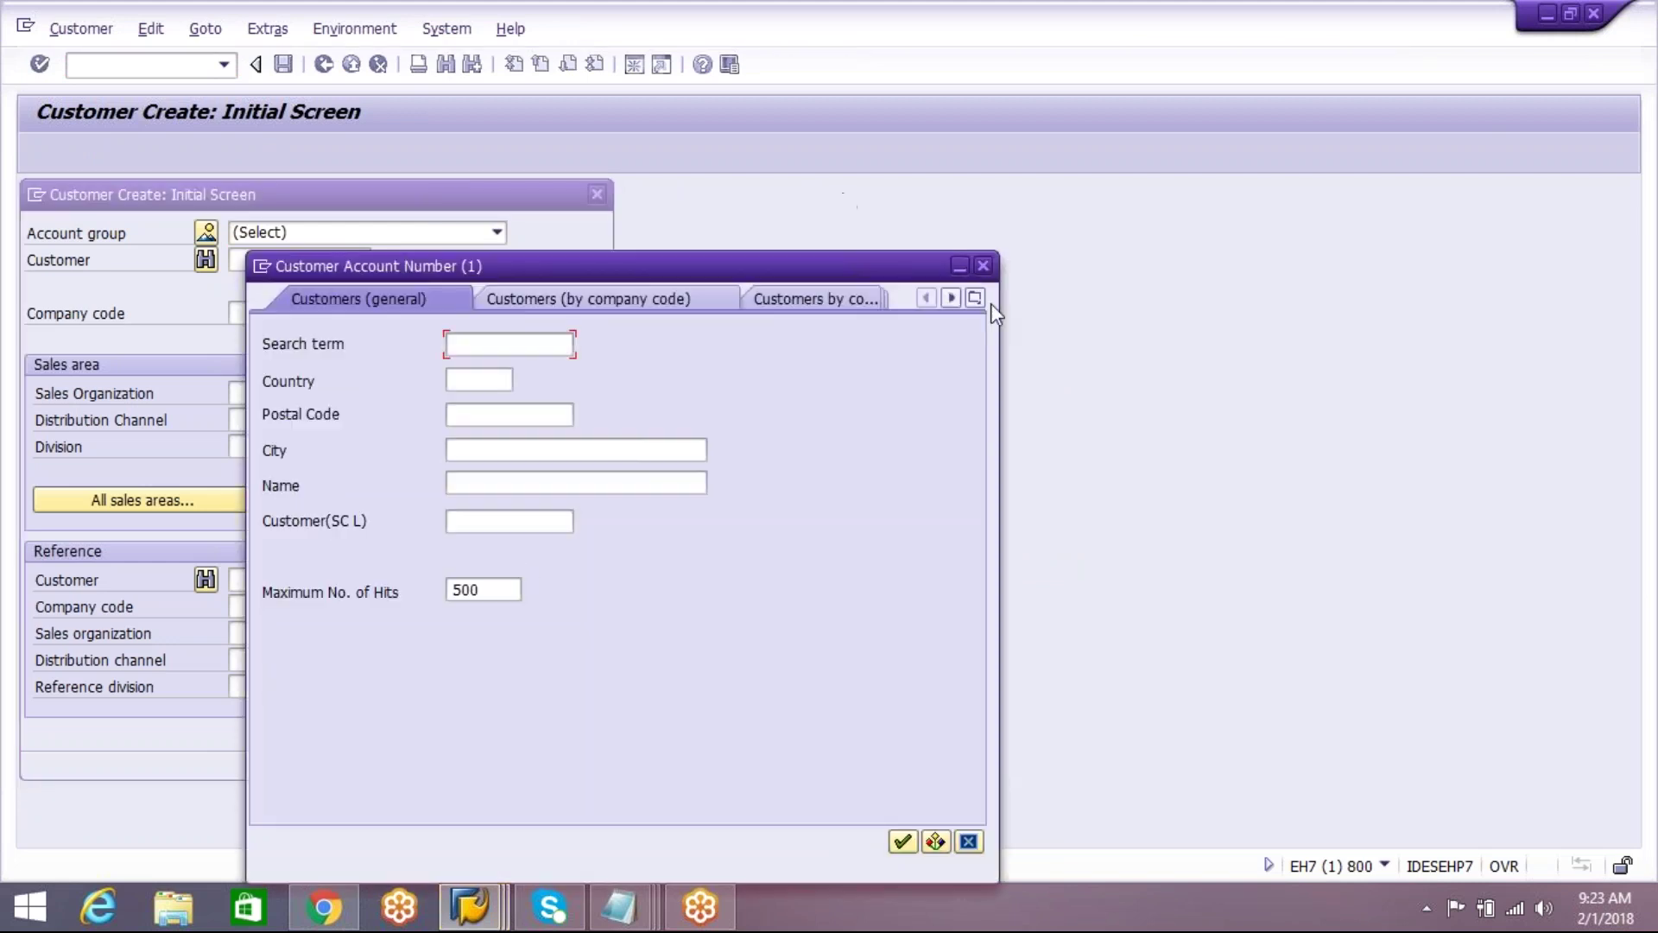
left_click(988, 267)
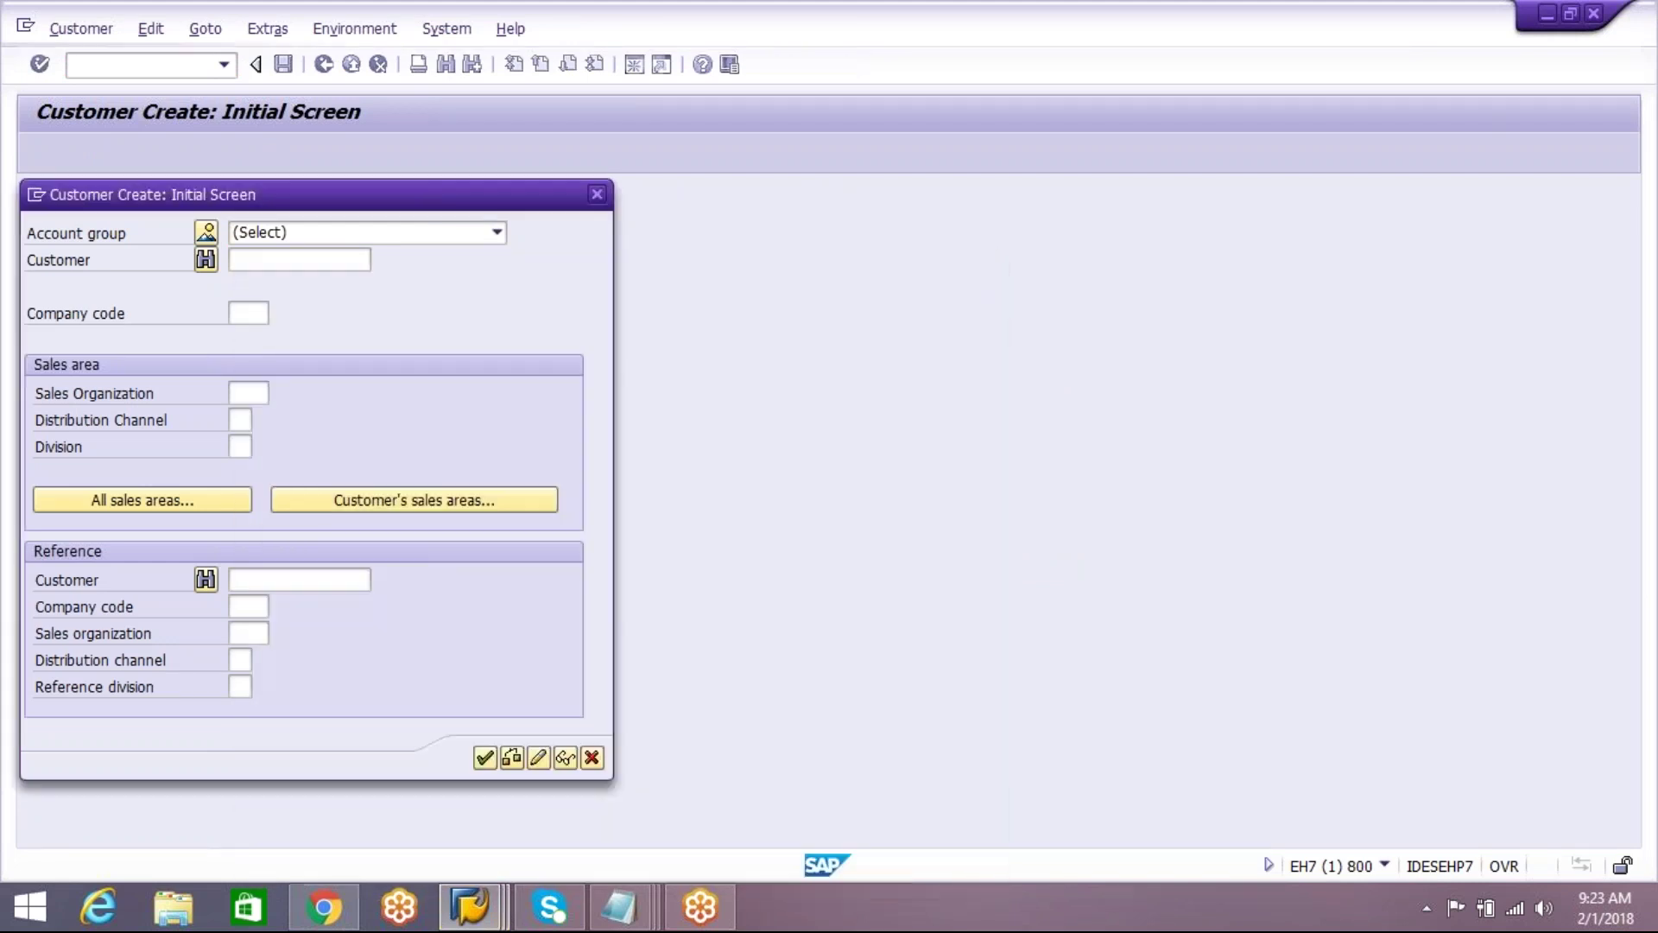
Step: Set the new customer's account group to Sold-to party (APO Customers) and its number to AIPL-CUS
left_click(497, 233)
left_click(496, 430)
left_click(497, 431)
scroll(497, 430, "down", 4)
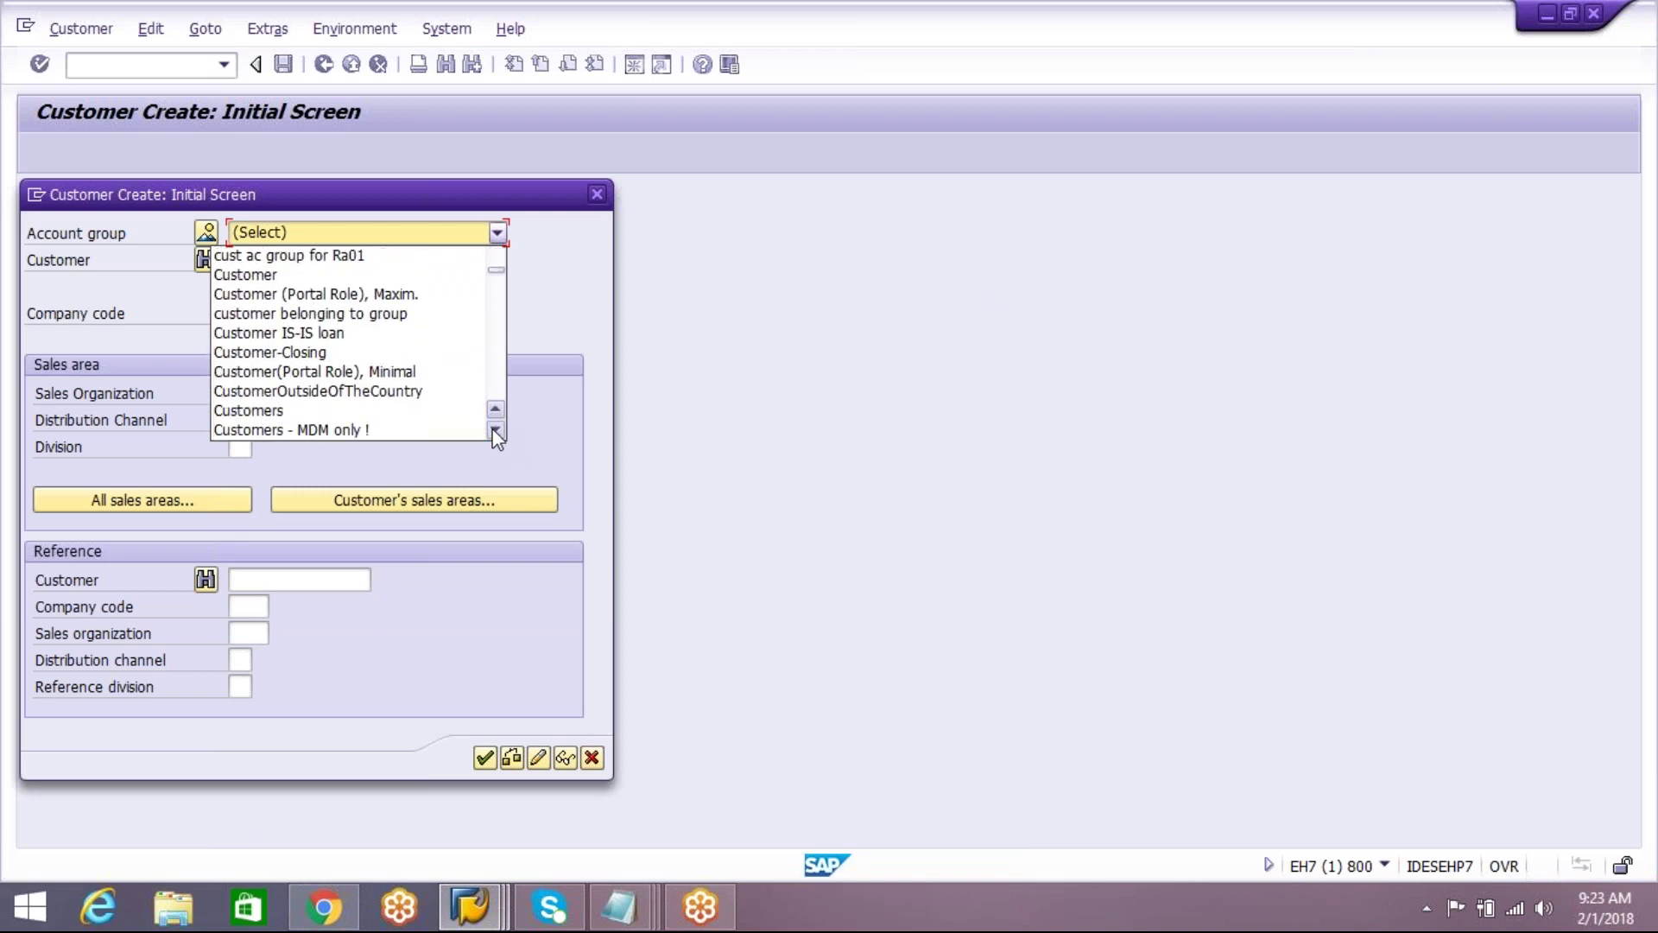
scroll(497, 436, "down", 7)
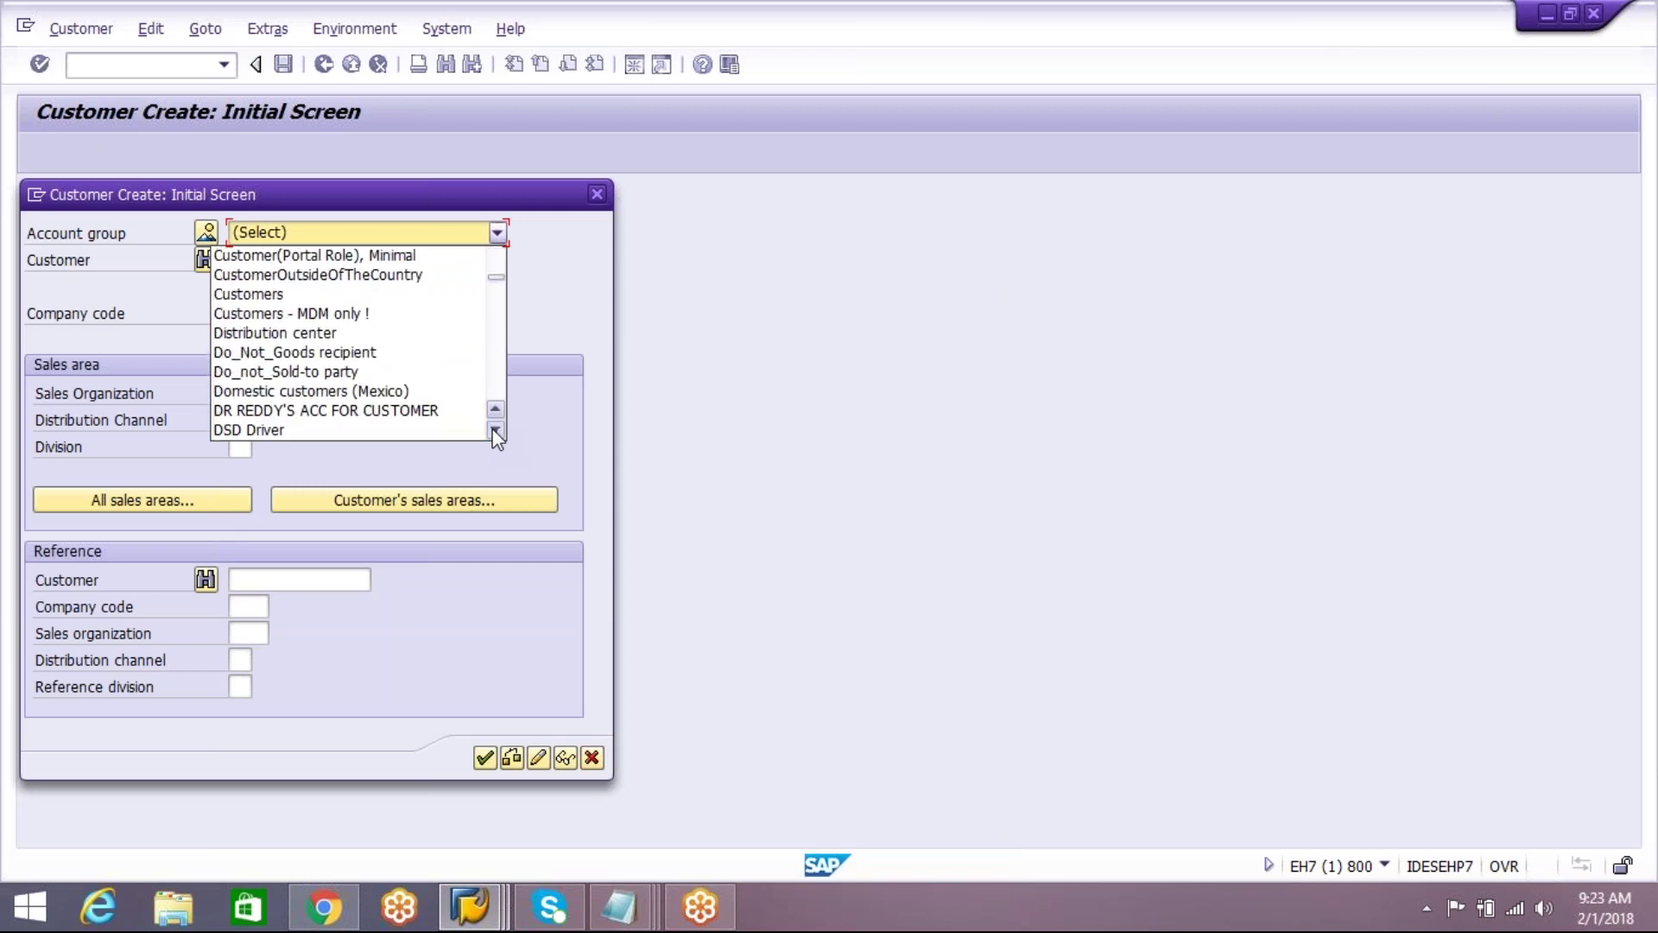
scroll(498, 436, "down", 7)
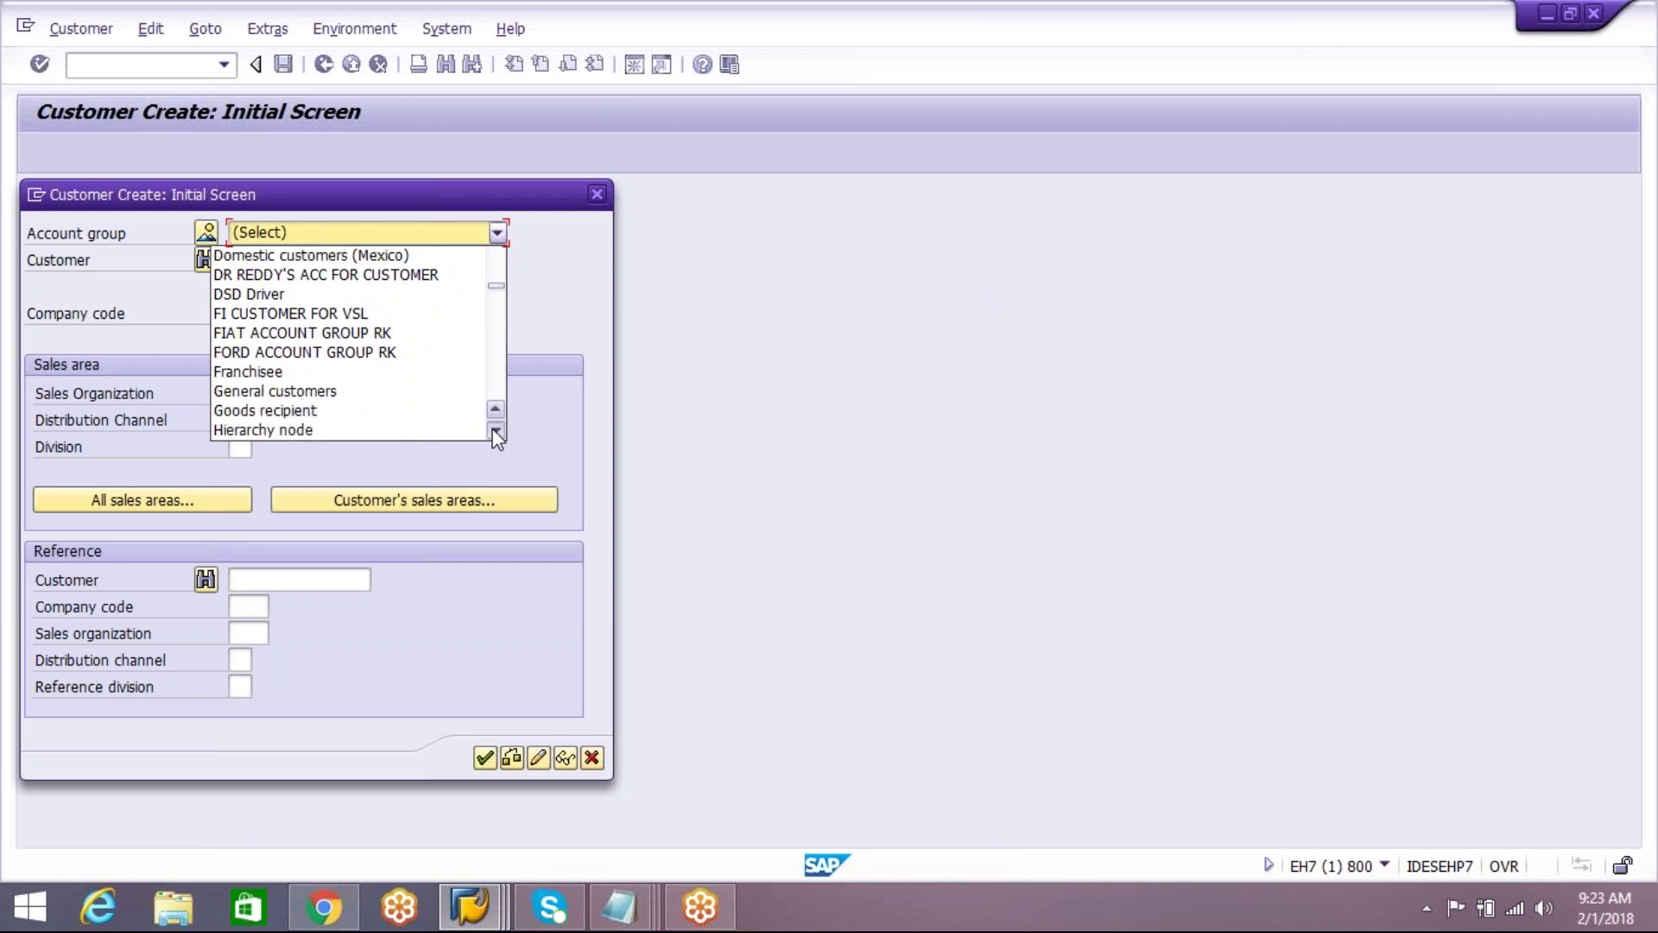
scroll(497, 432, "down", 6)
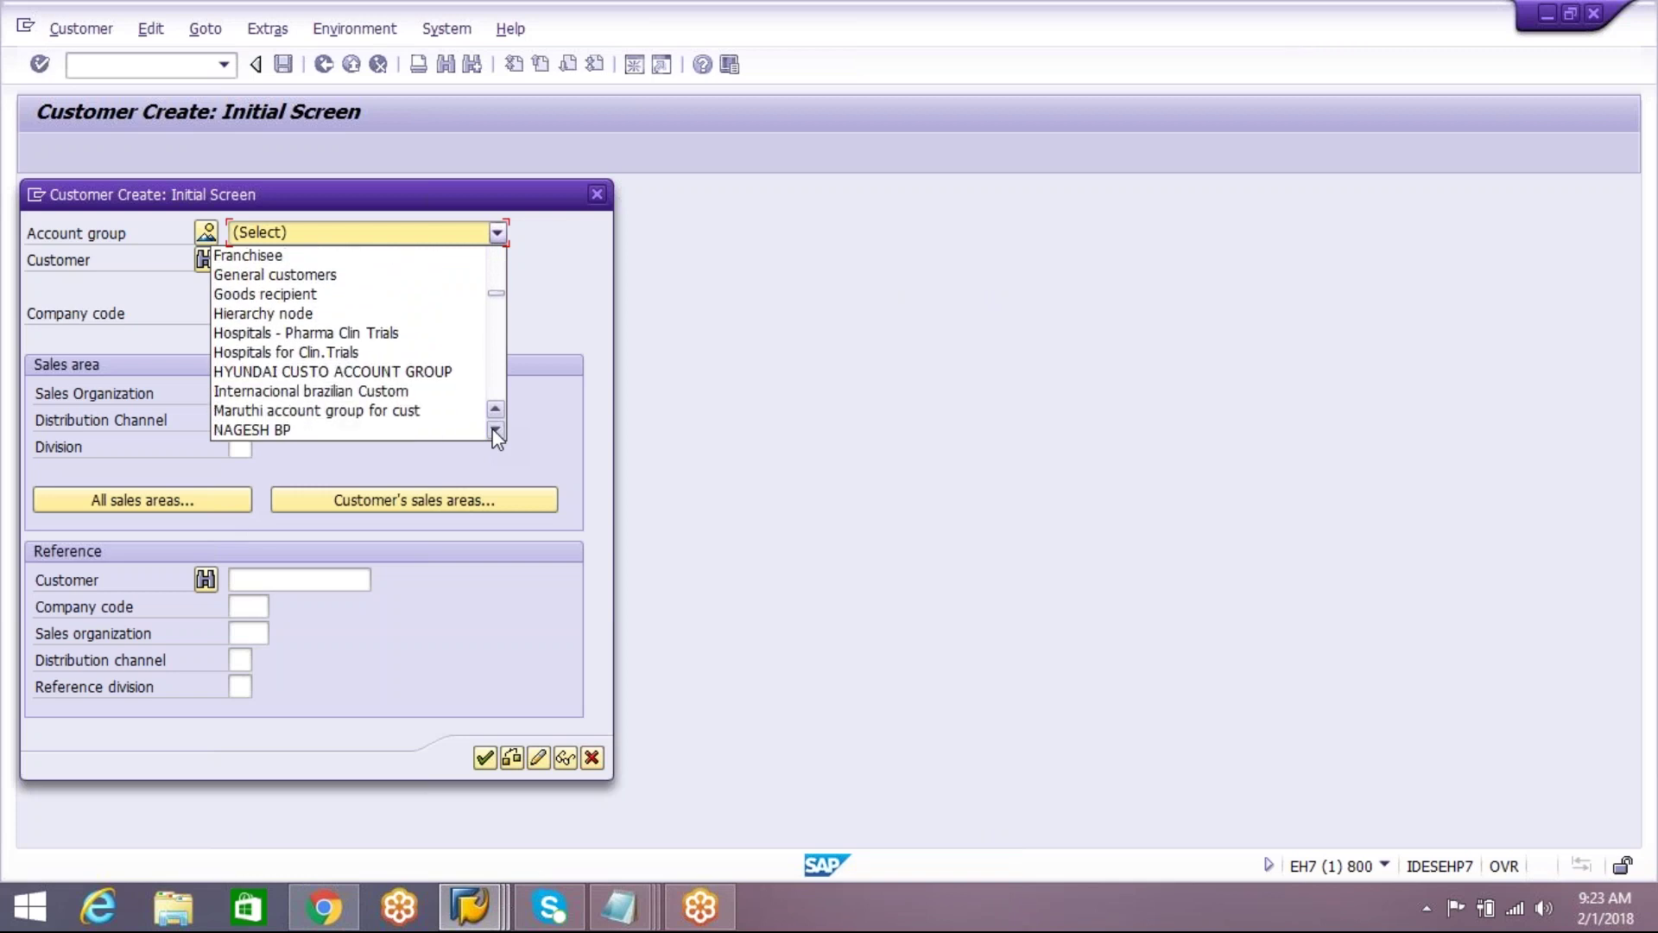
scroll(496, 432, "down", 6)
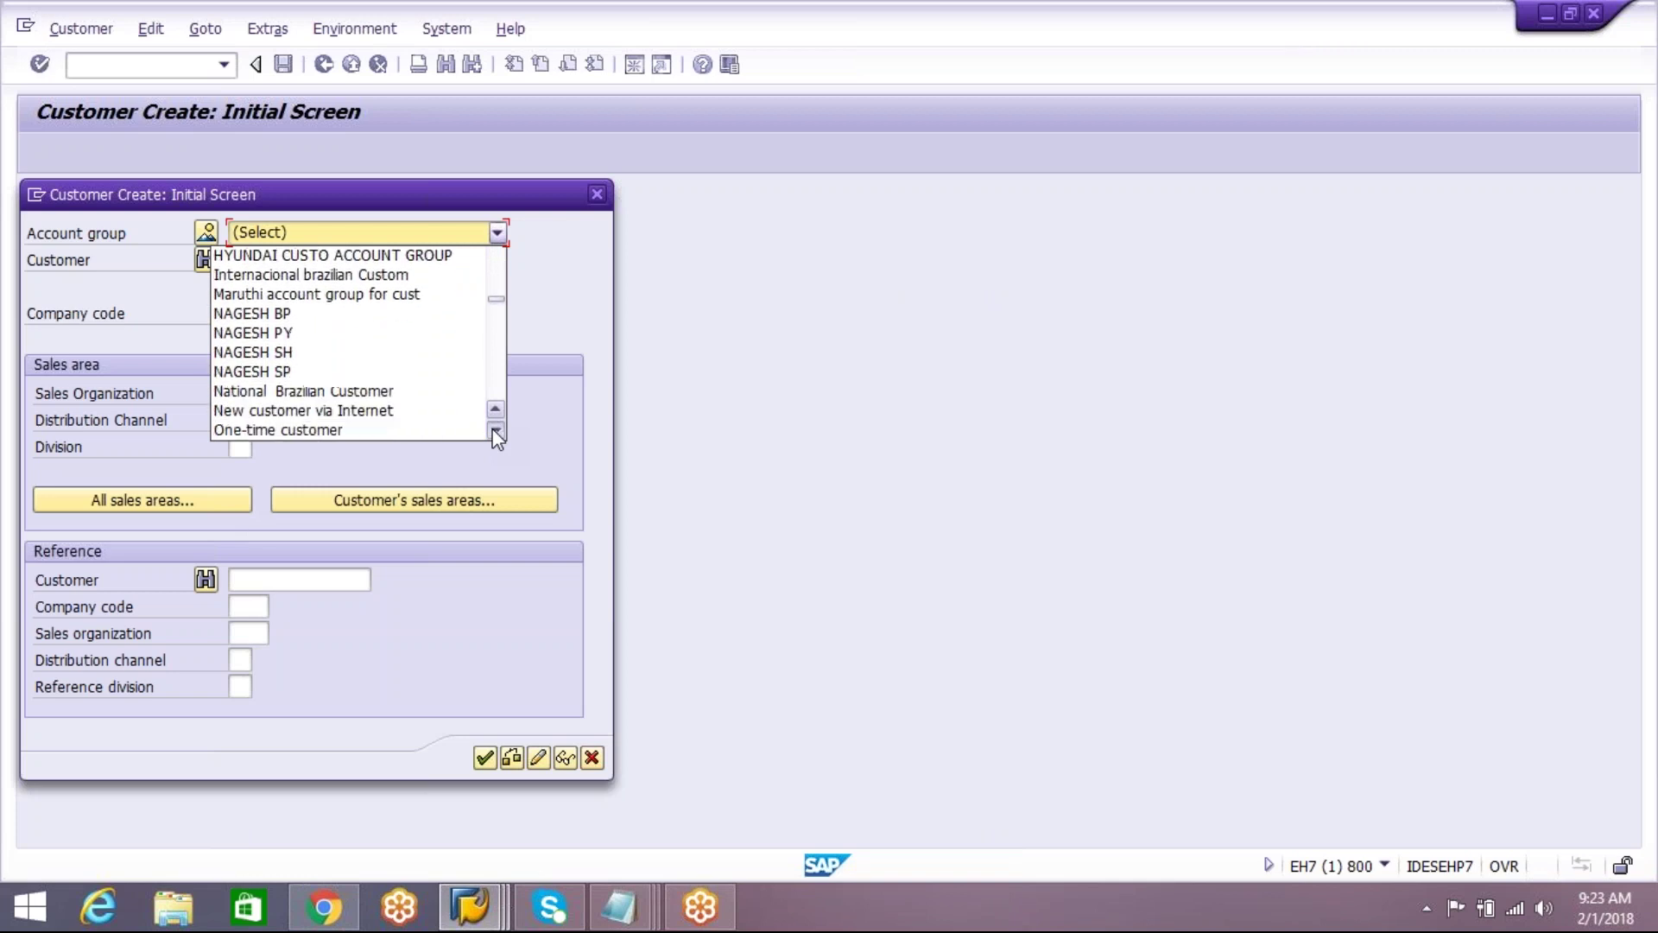
scroll(496, 432, "down", 18)
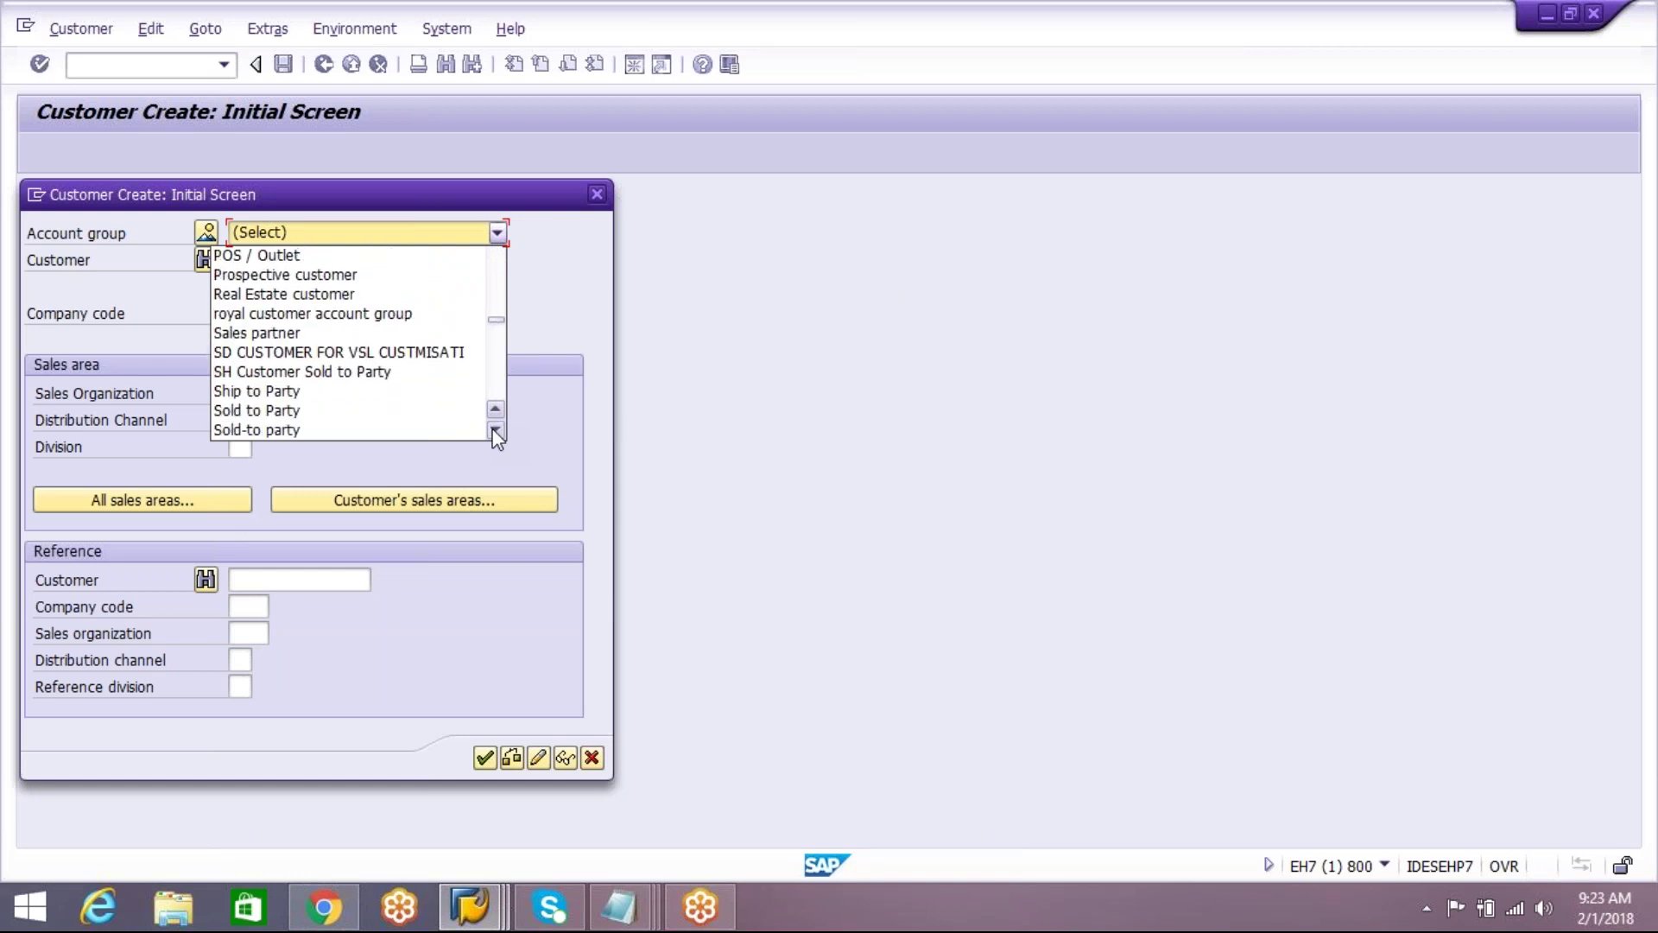
scroll(497, 432, "down", 12)
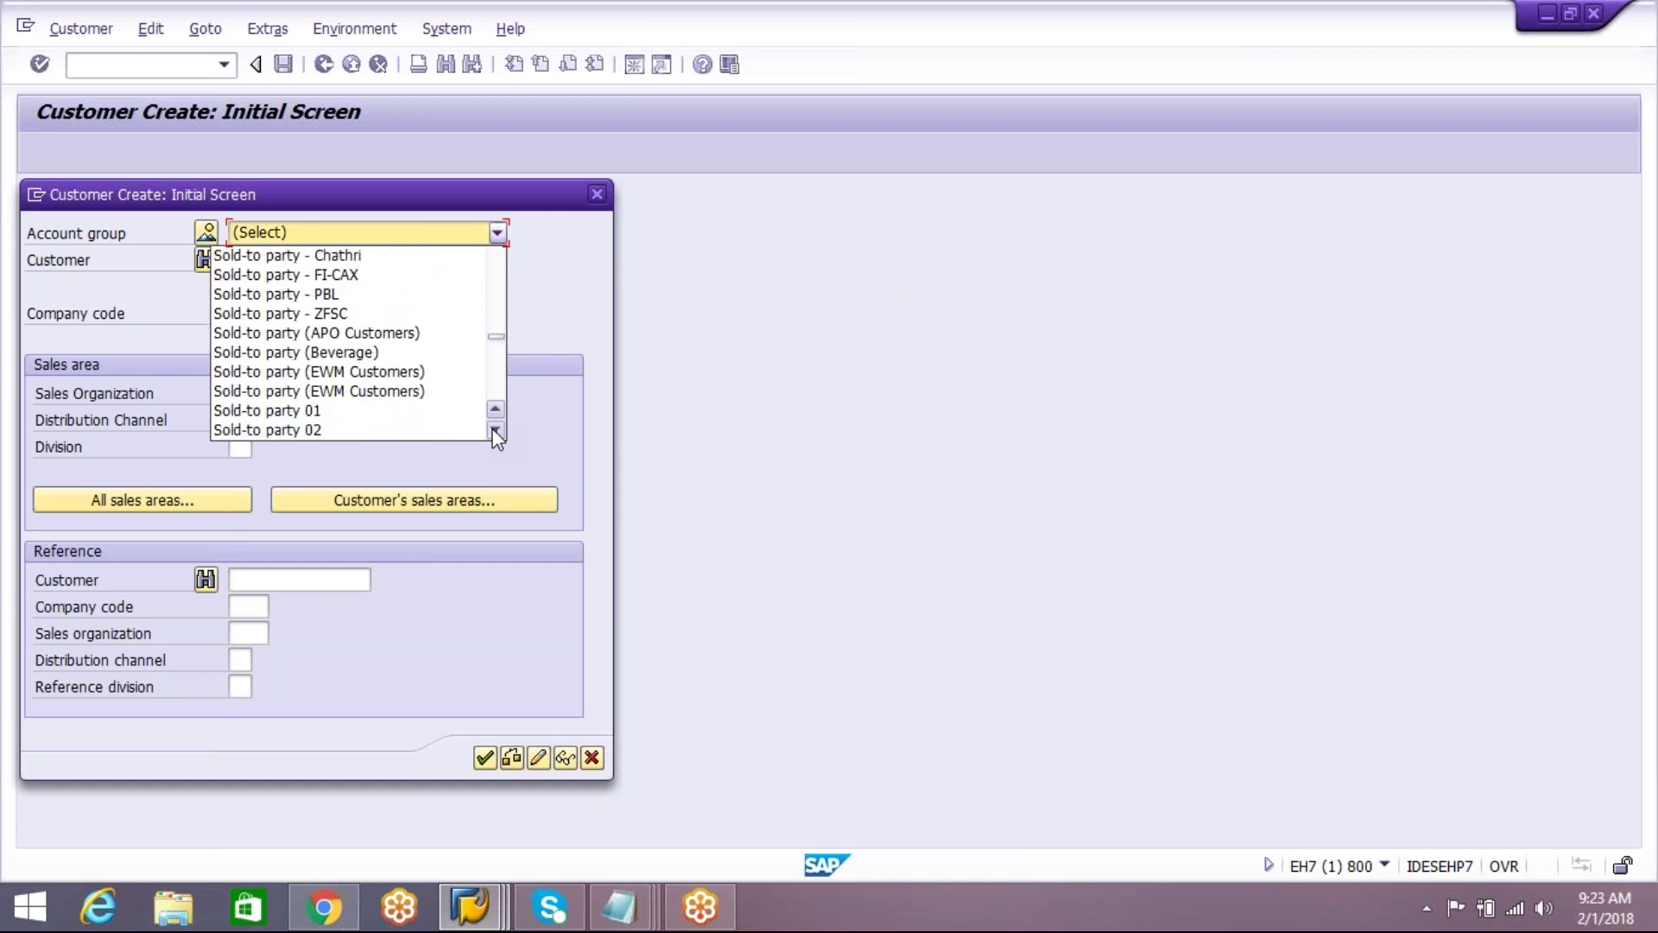
left_click(400, 333)
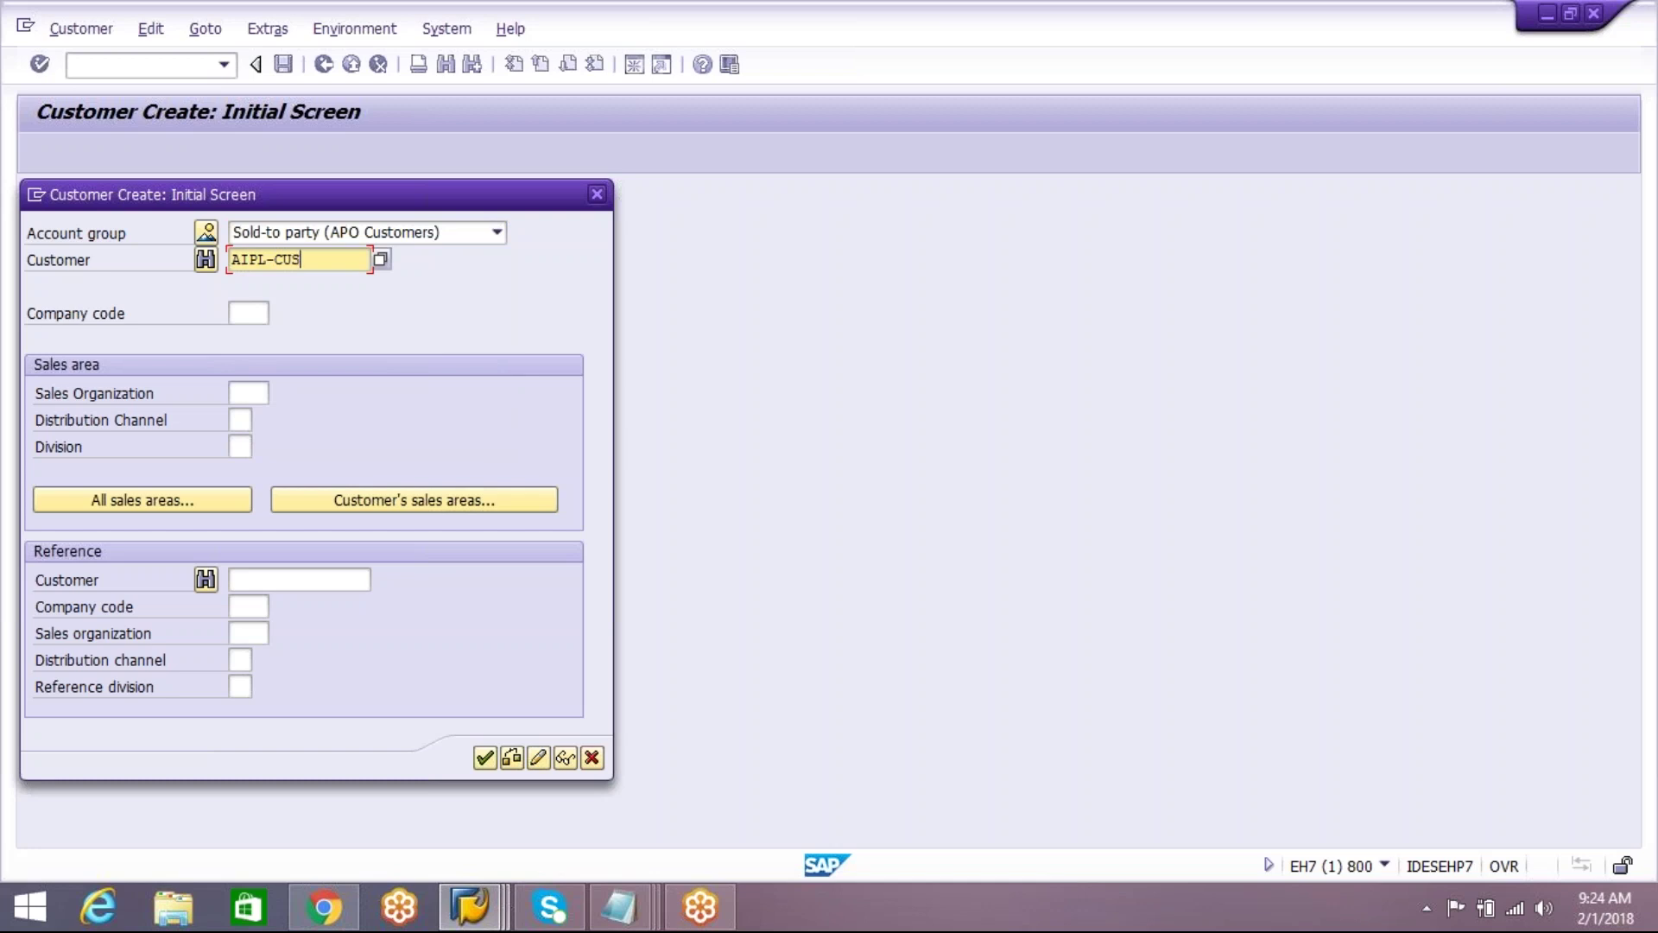
Step: Set company code 1000, sales organization 1000, distribution channel 10 and division 00 for the customer, and continue to its general data
left_click(246, 315)
left_click(246, 317)
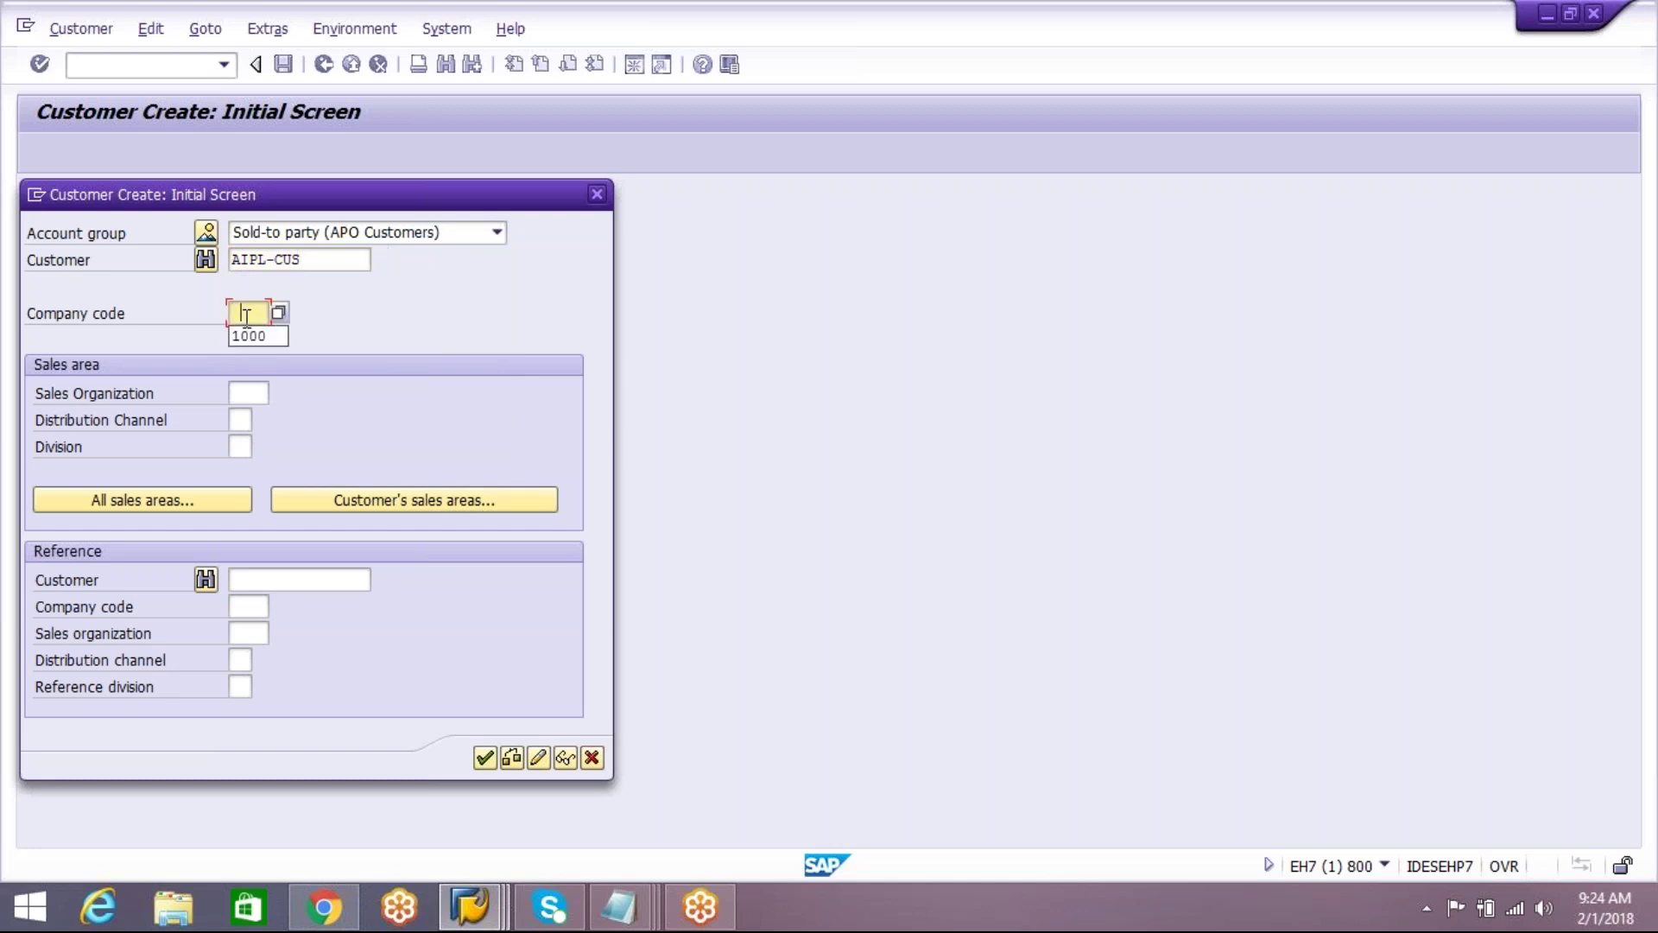
left_click(249, 393)
left_click(249, 393)
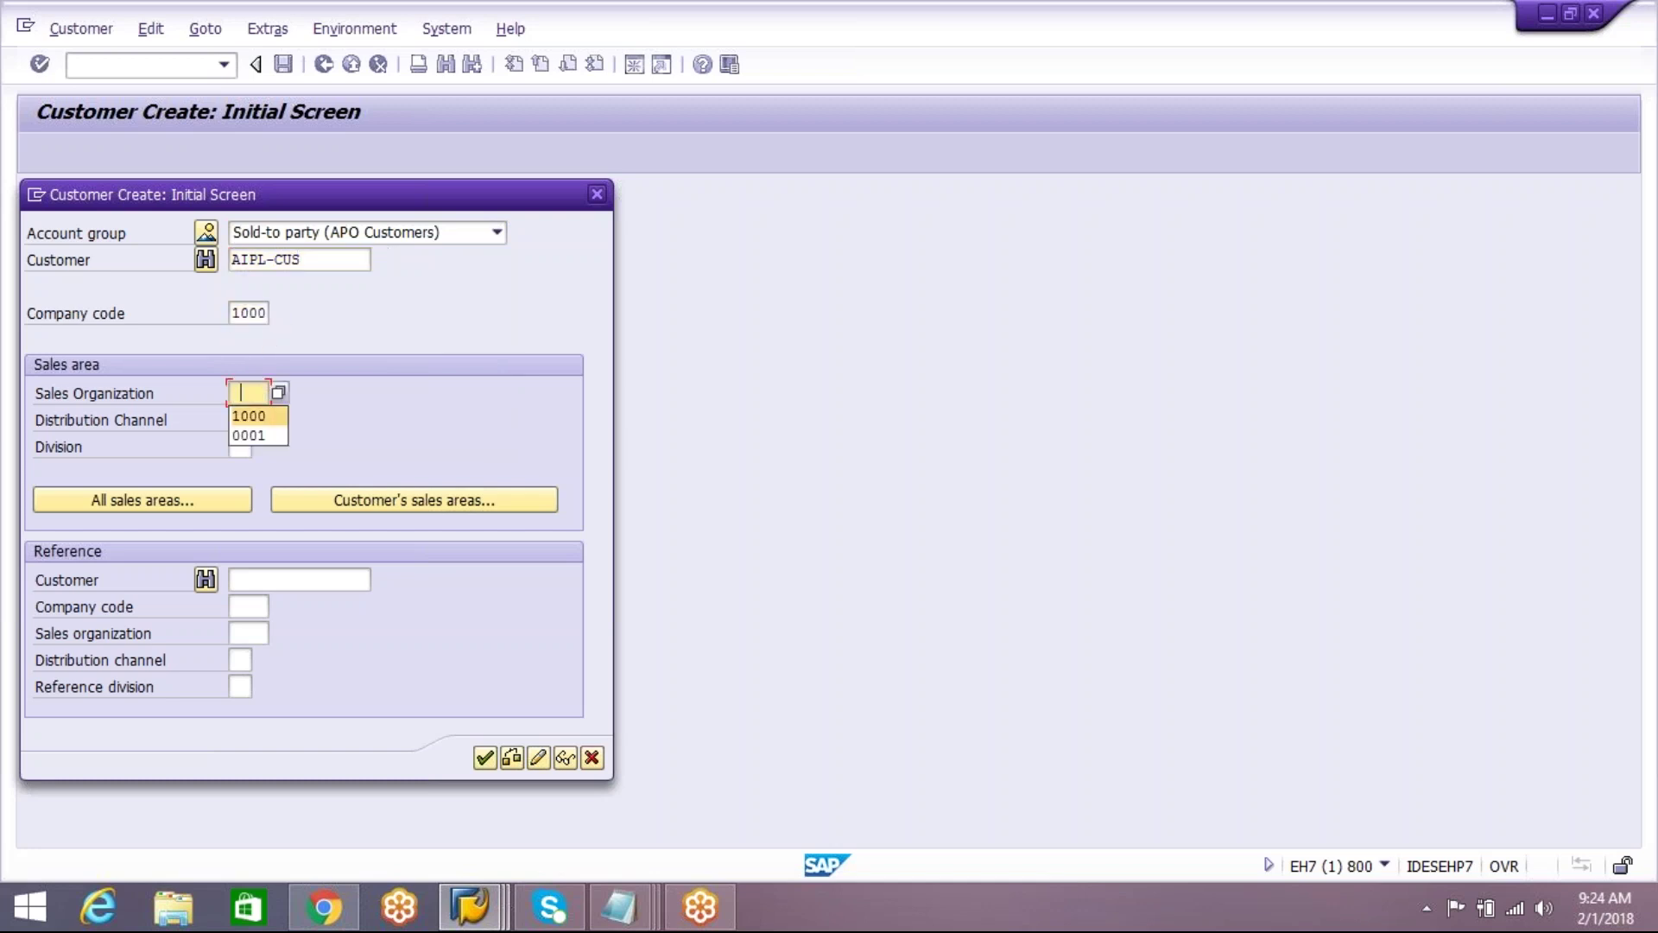
left_click(256, 418)
left_click(240, 420)
left_click(240, 442)
left_click(240, 447)
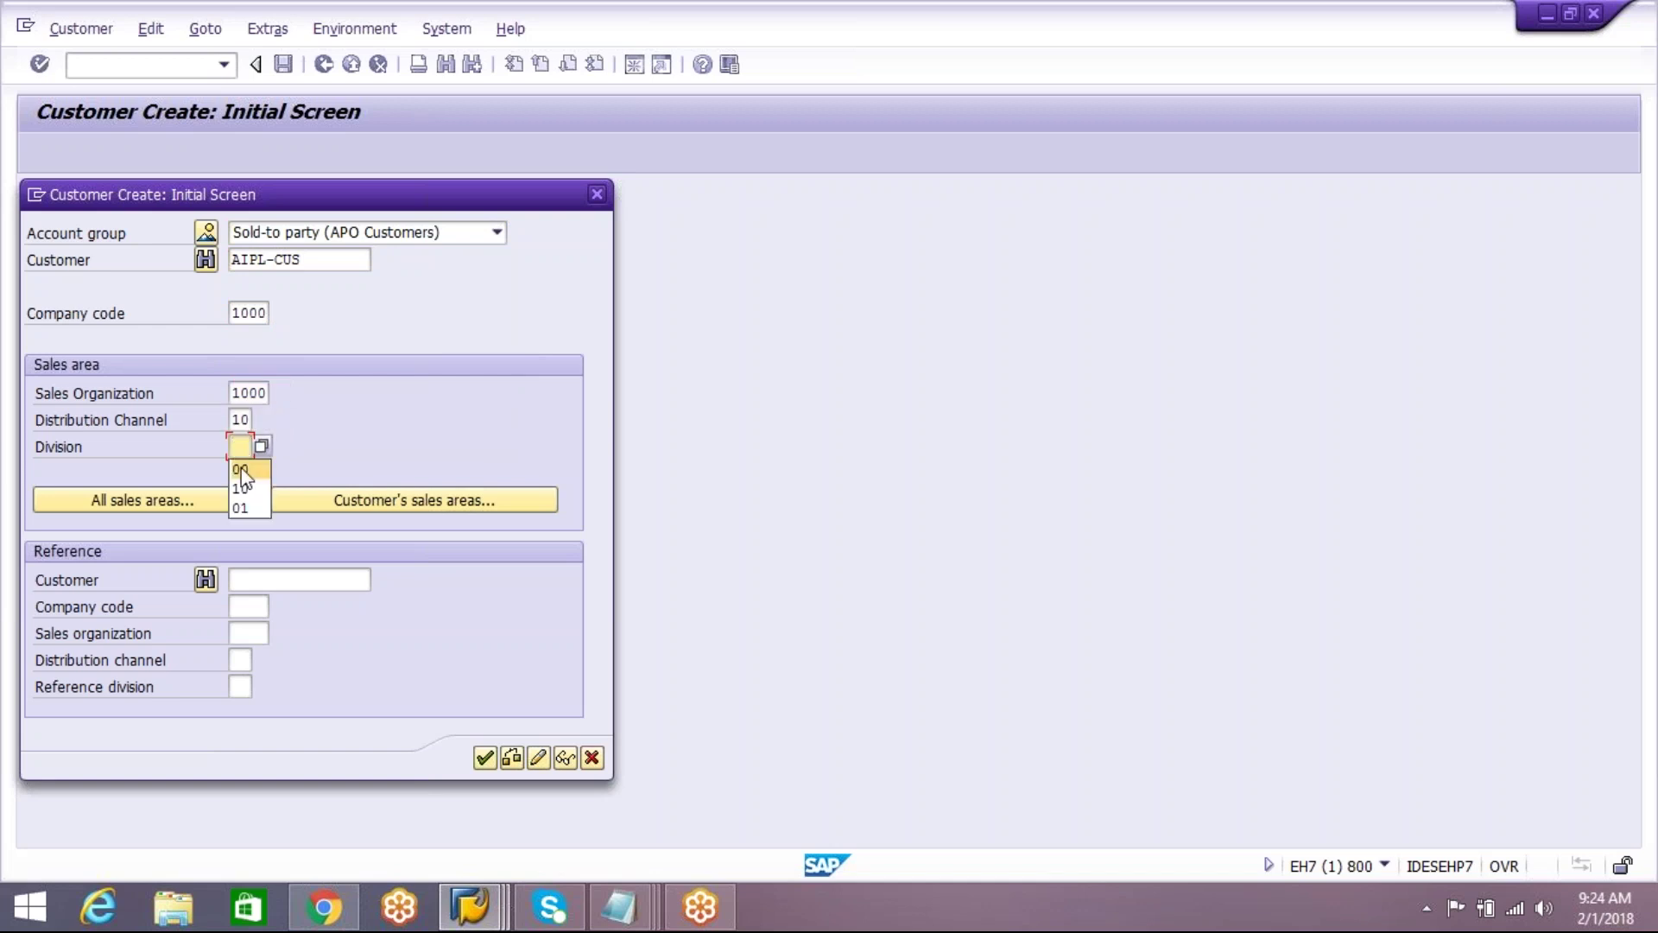
left_click(484, 758)
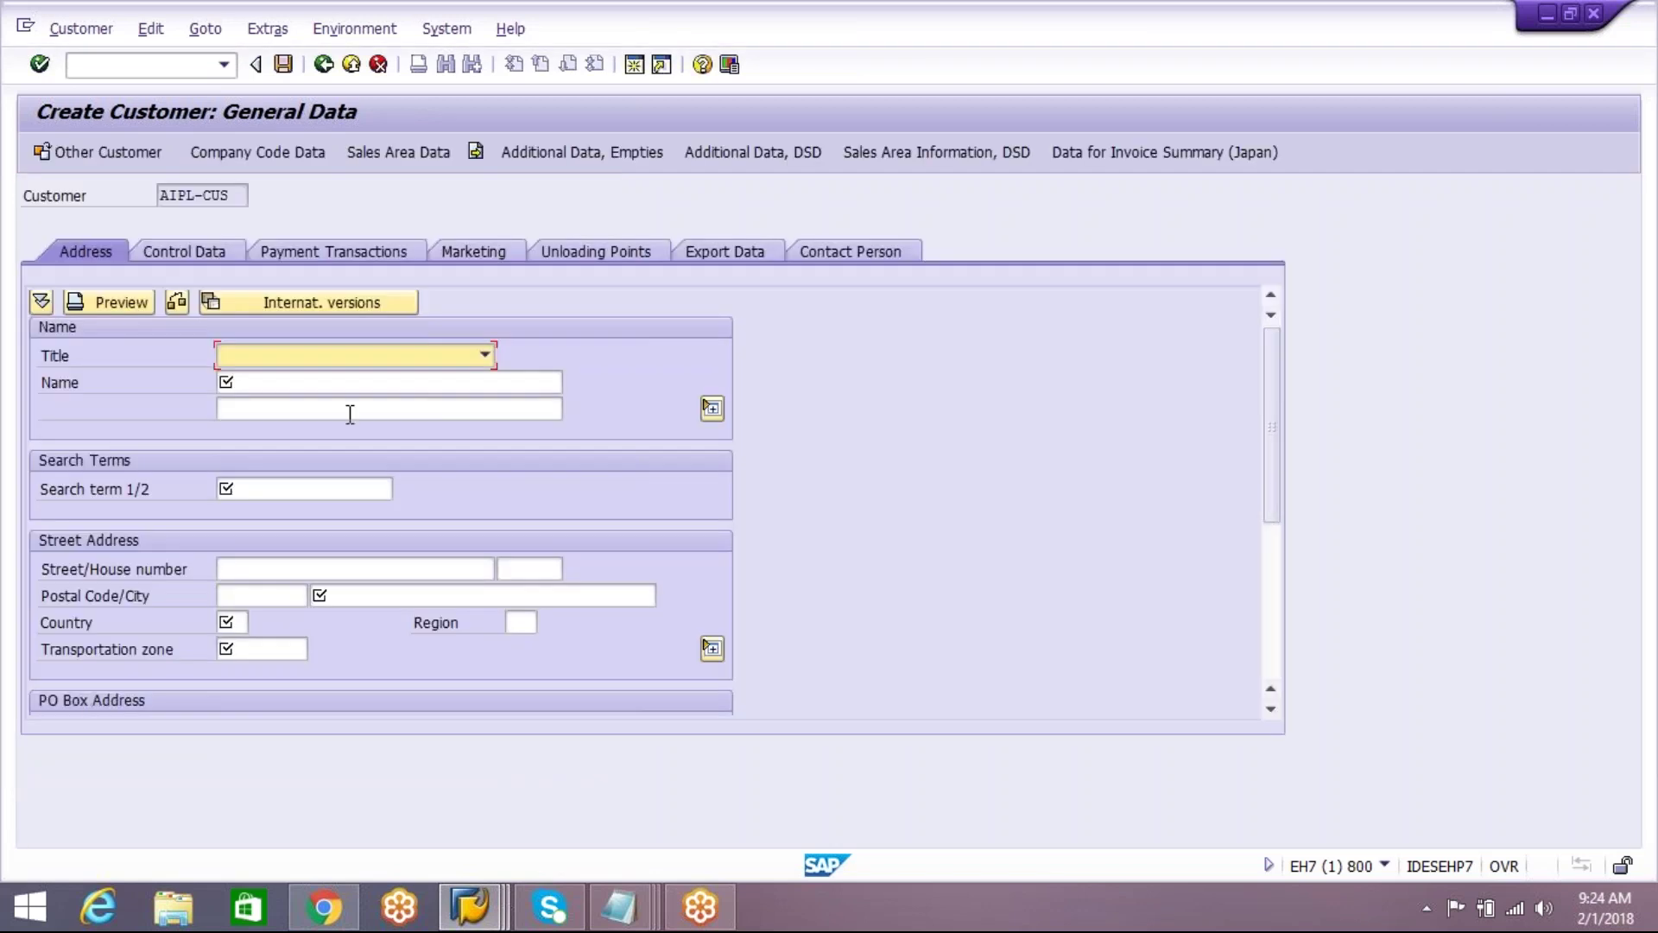
Step: Enter AIPL-CUS as the customer's name and AIPL as the search term
left_click(334, 391)
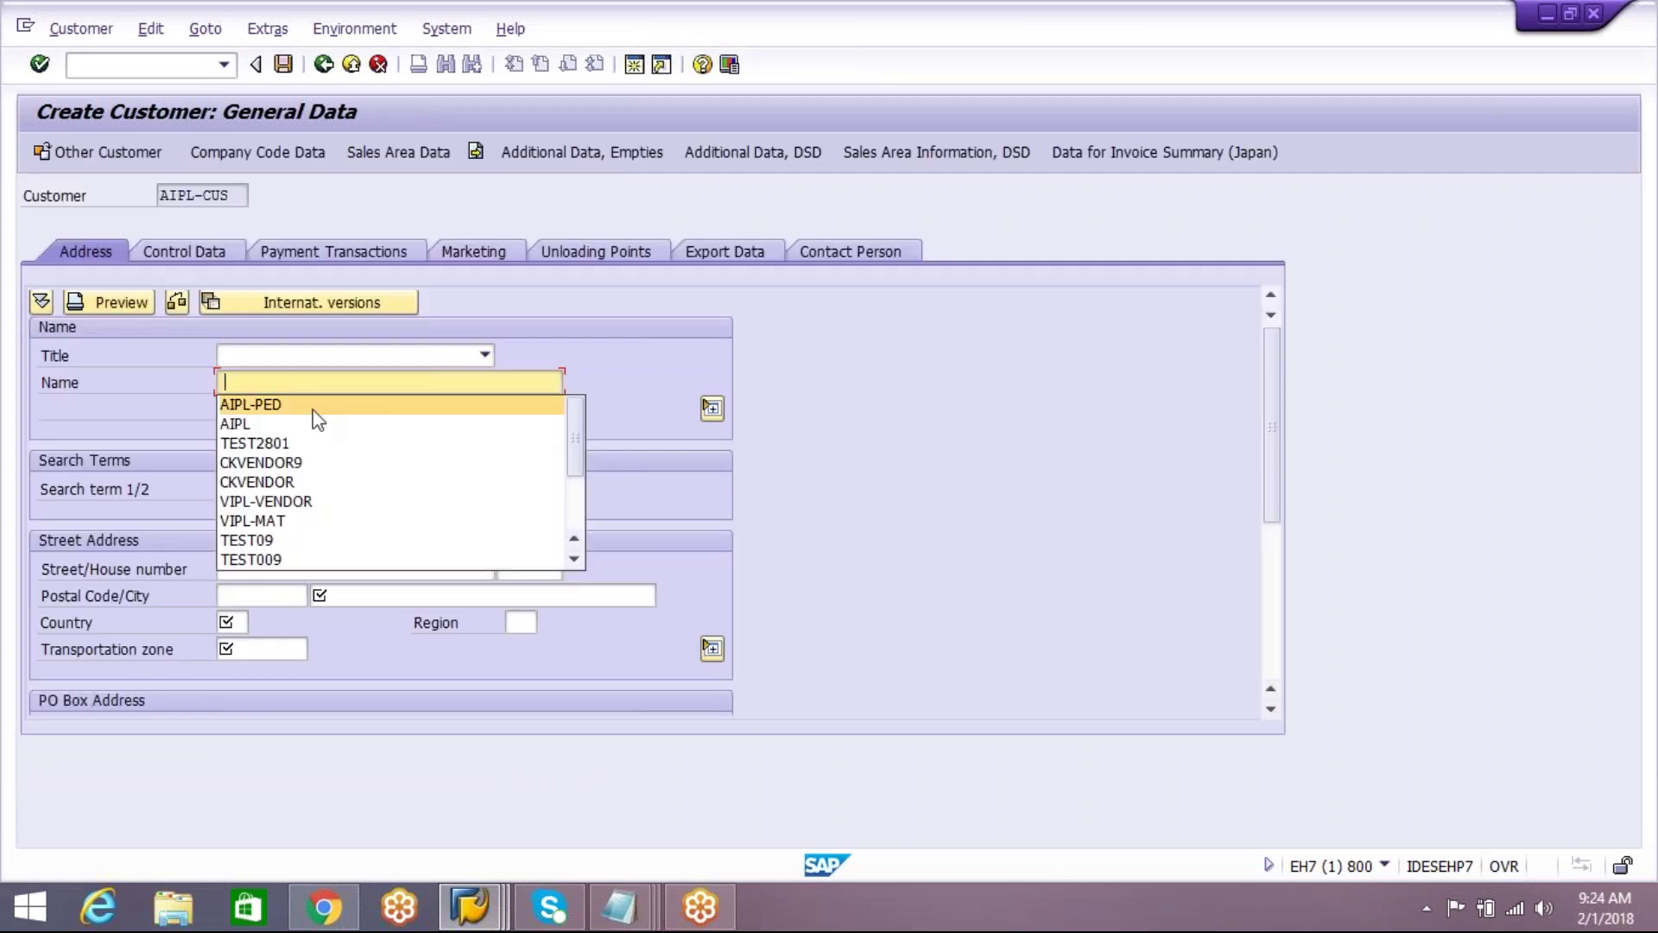
left_click(312, 410)
key("BackSpace")
key("BackSpace")
key("BackSpace")
key("BackSpace")
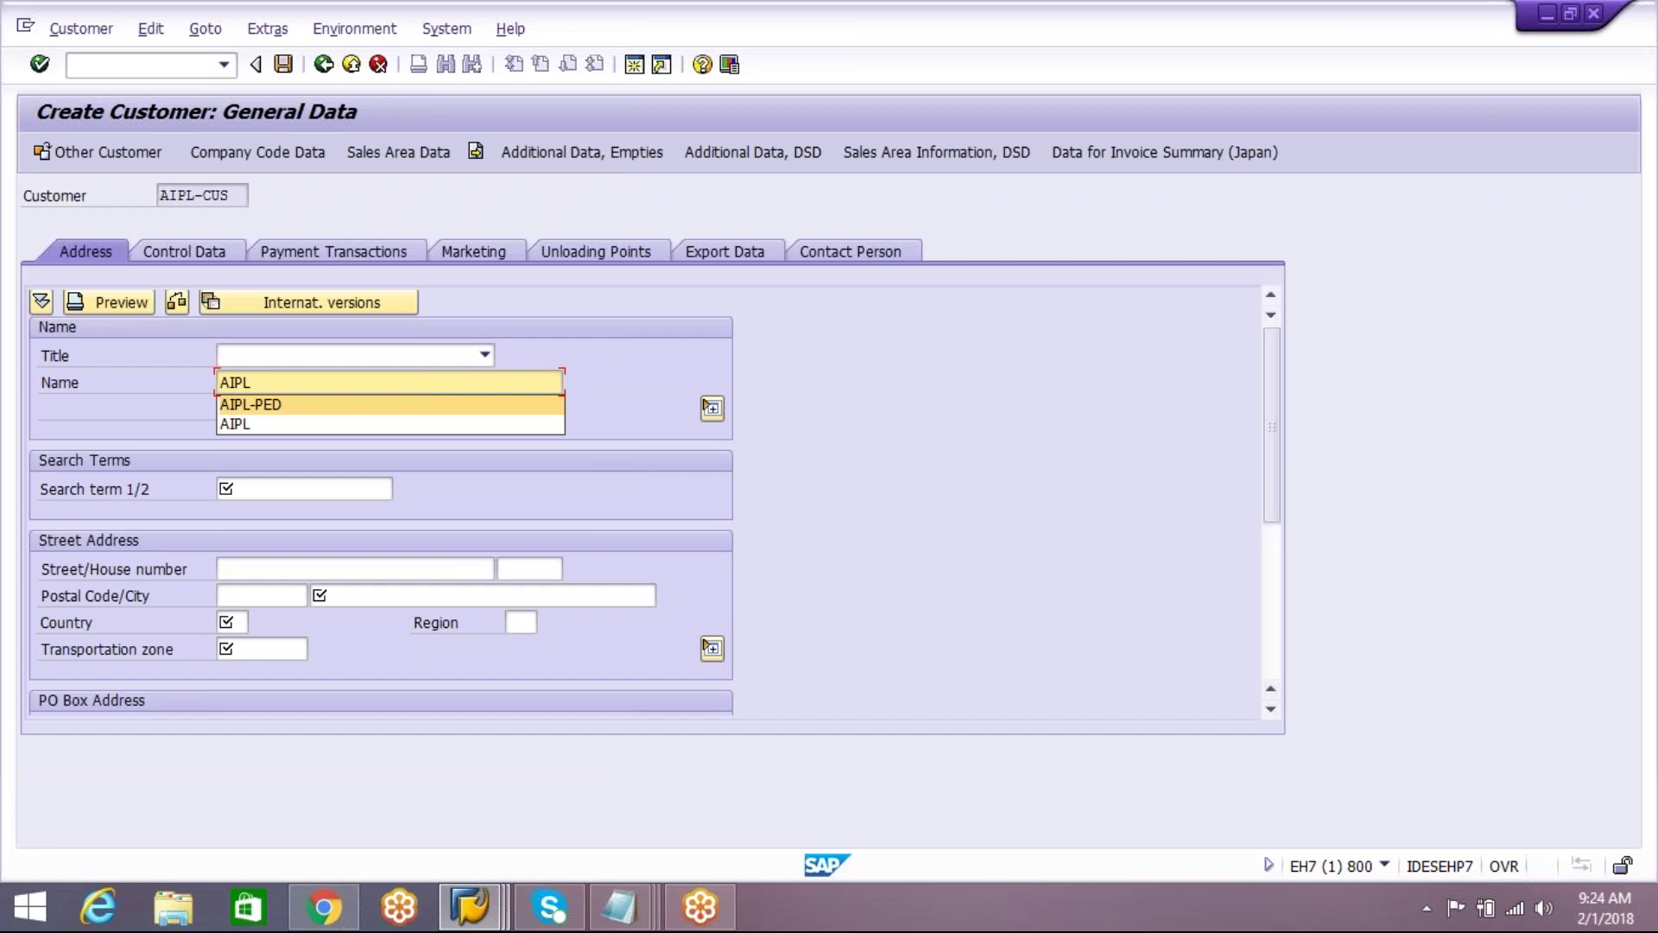
type("-")
key("BackSpace")
type("-")
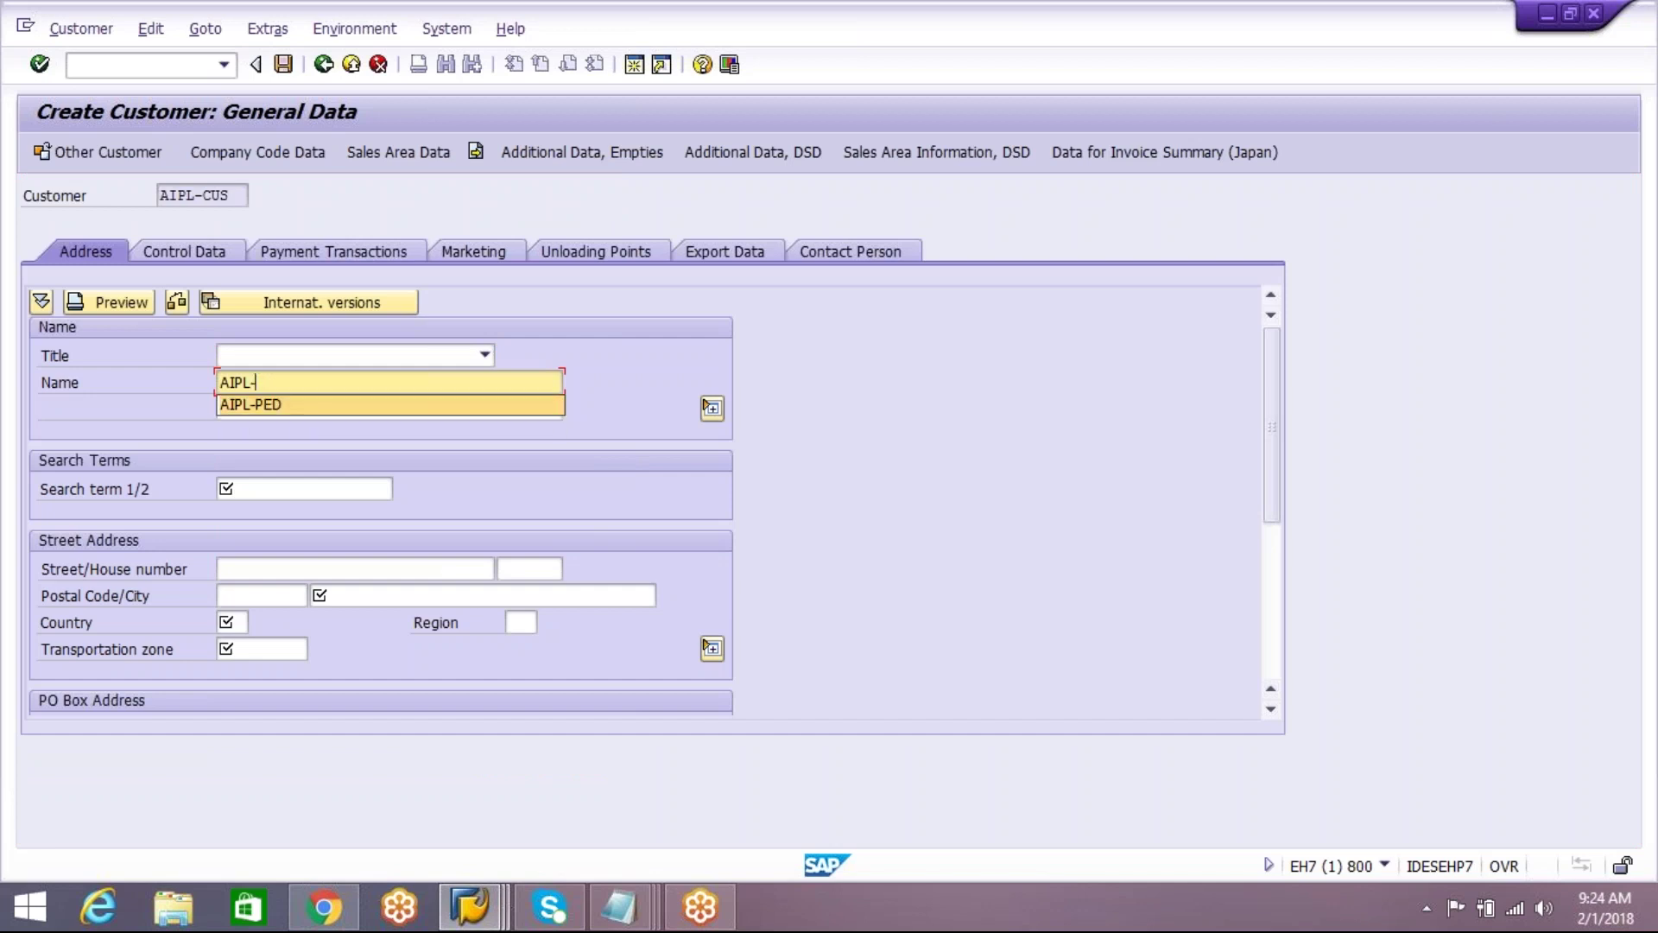
type("CUS")
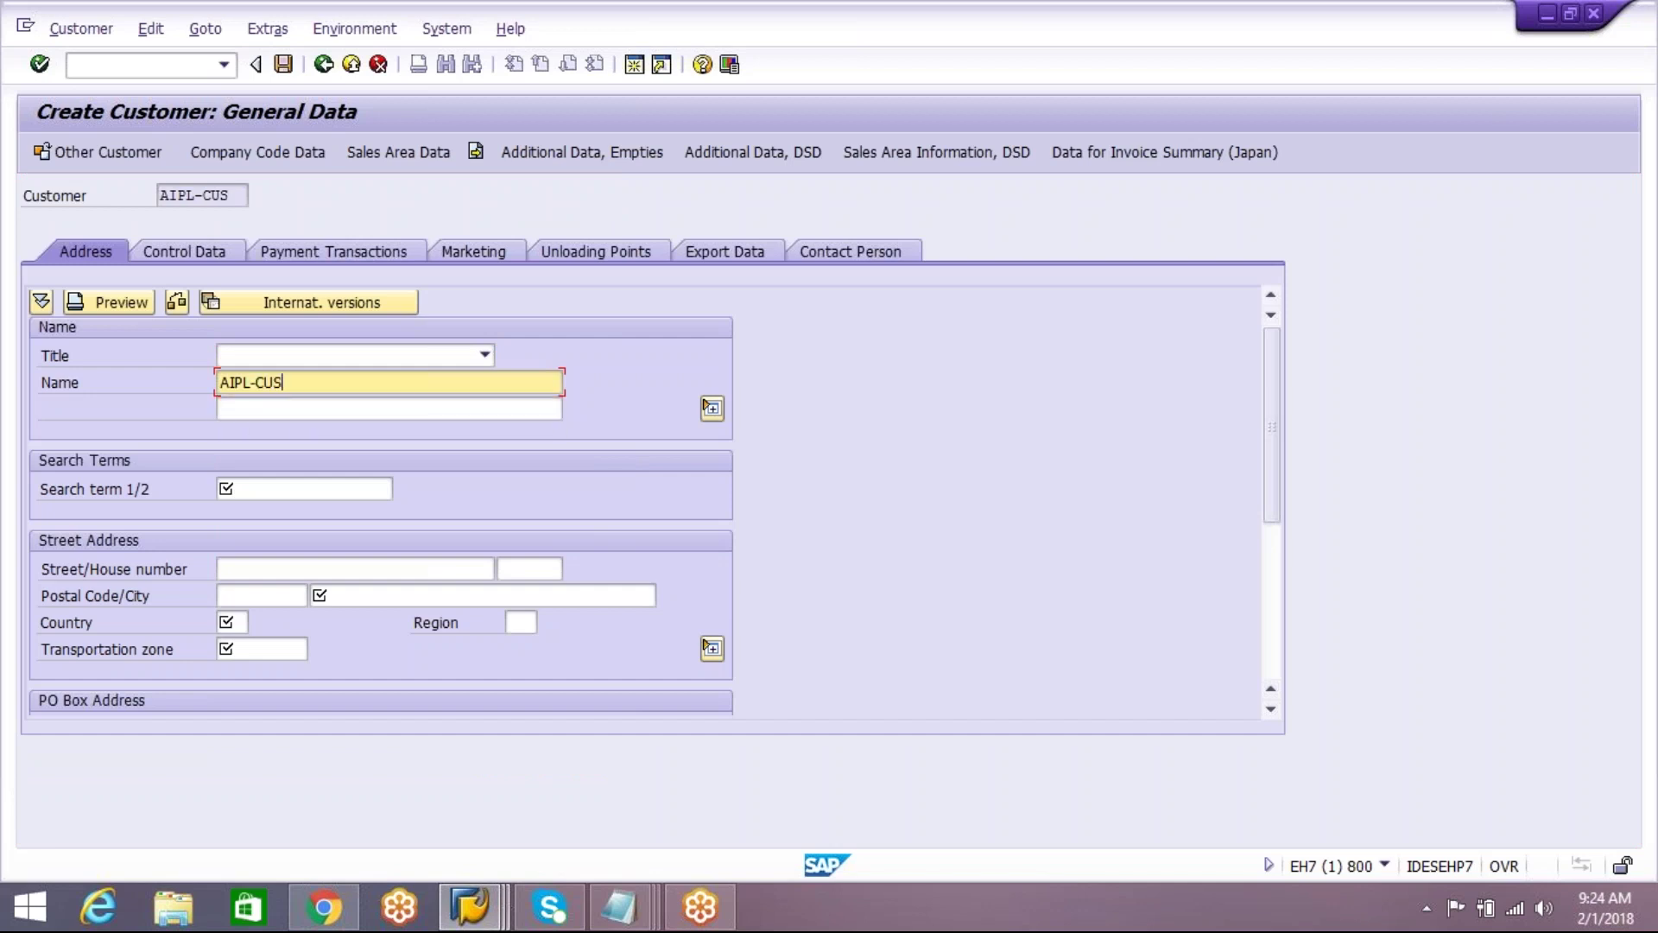
left_click(281, 493)
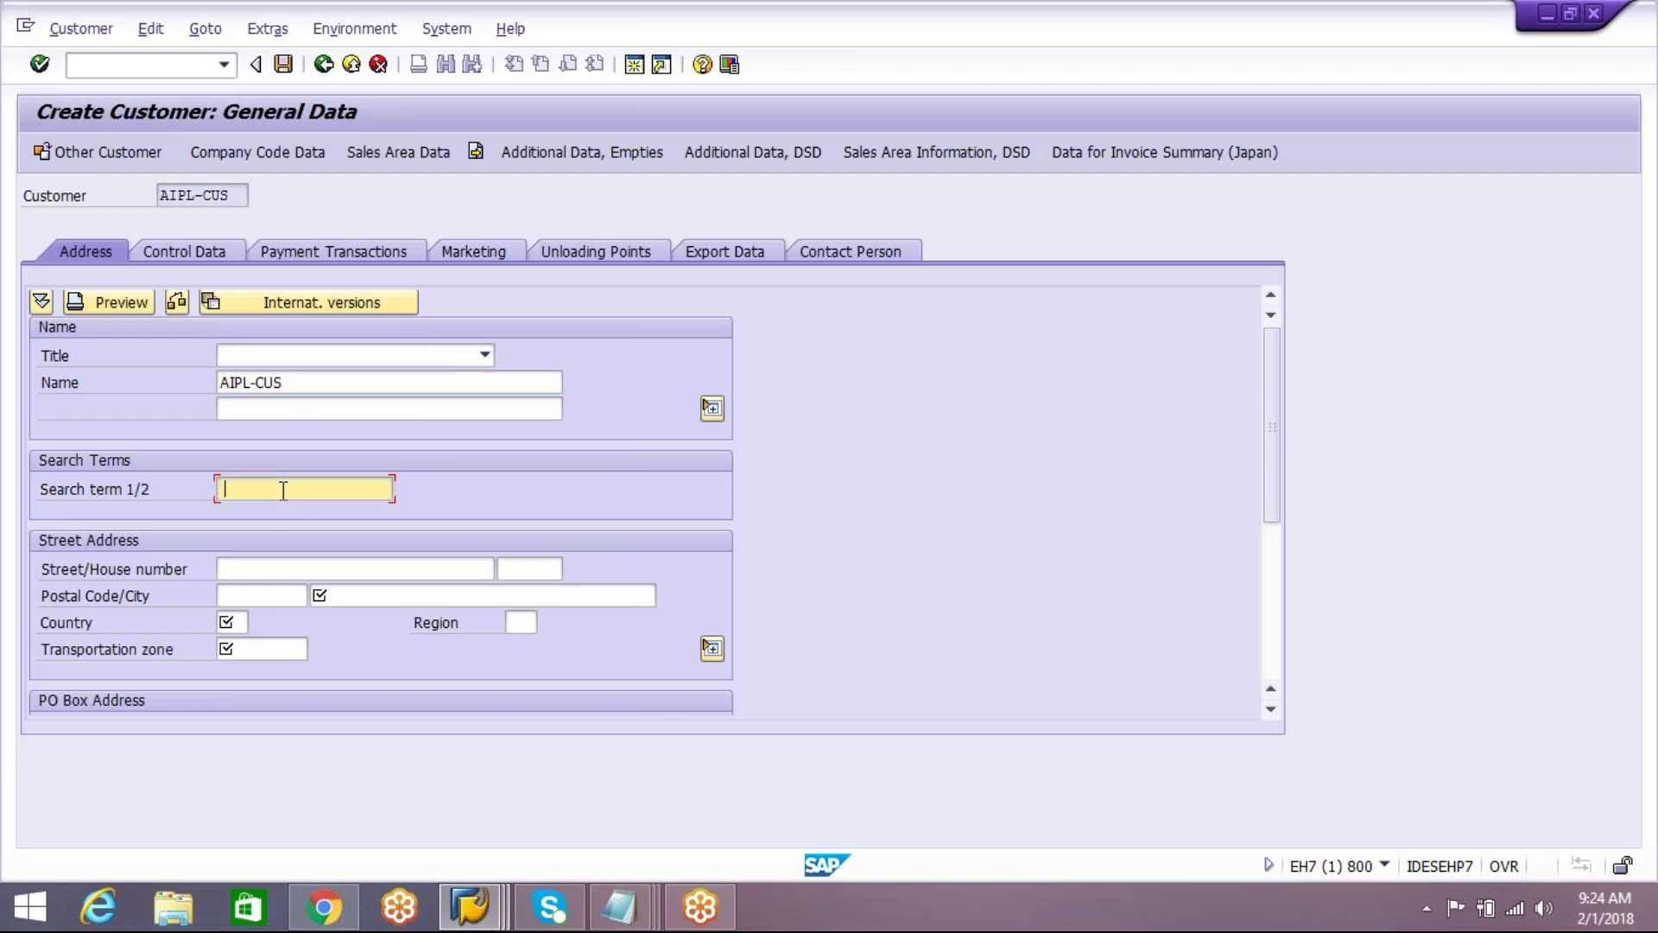
type("AIPL")
left_click(262, 595)
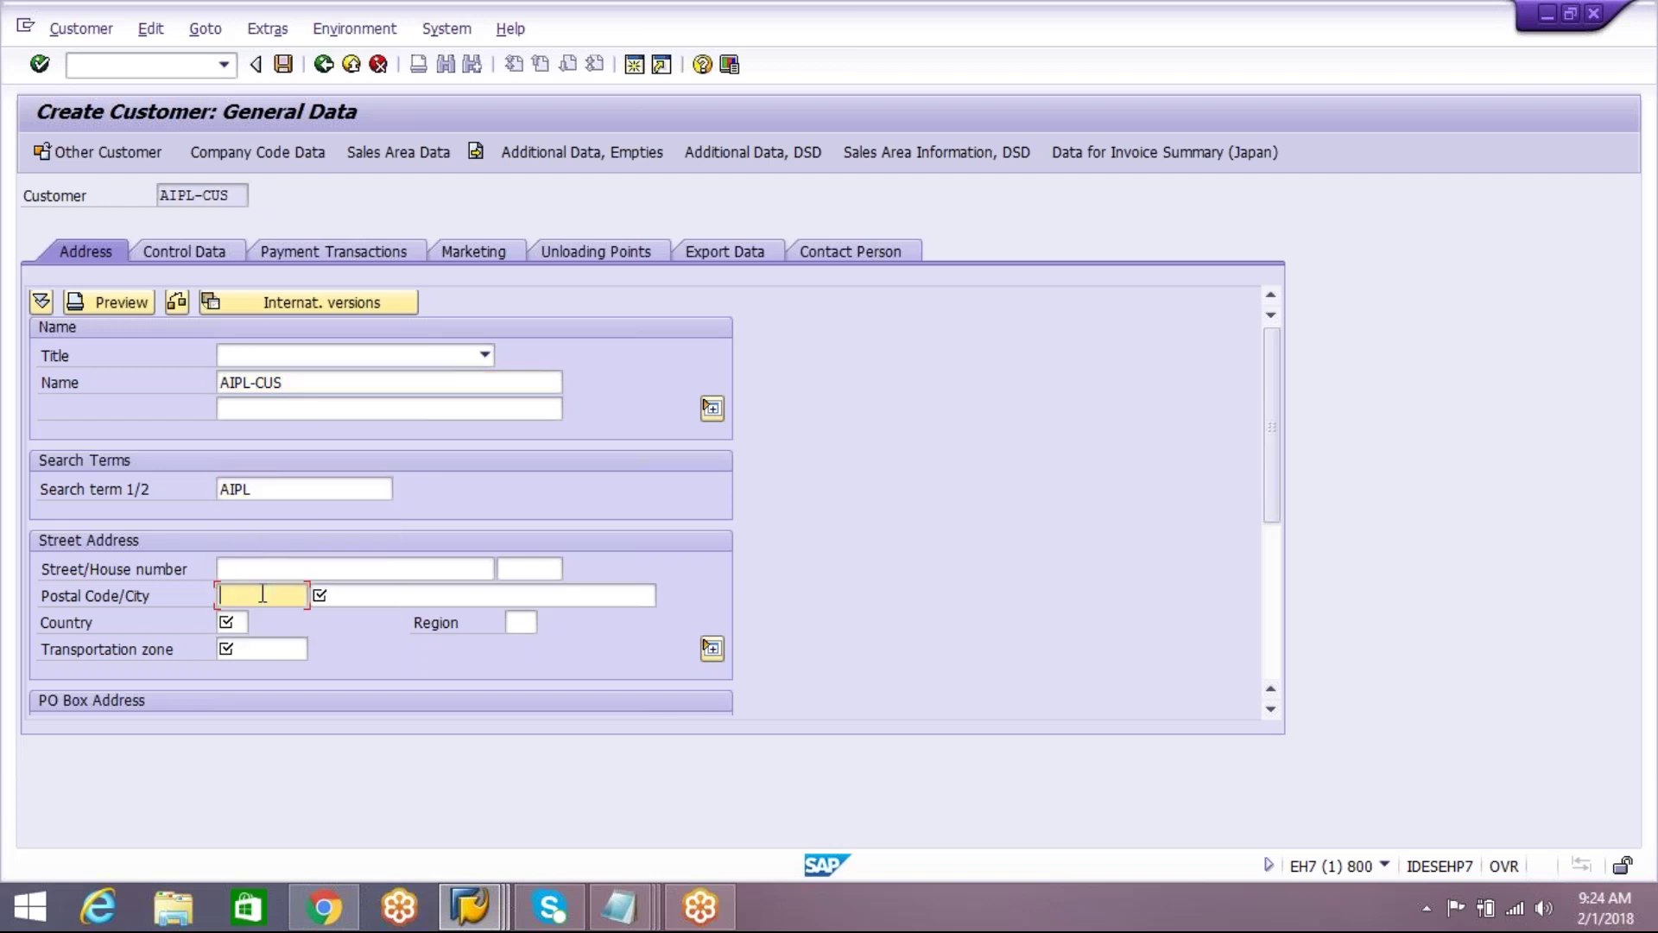
left_click(259, 610)
left_click(345, 595)
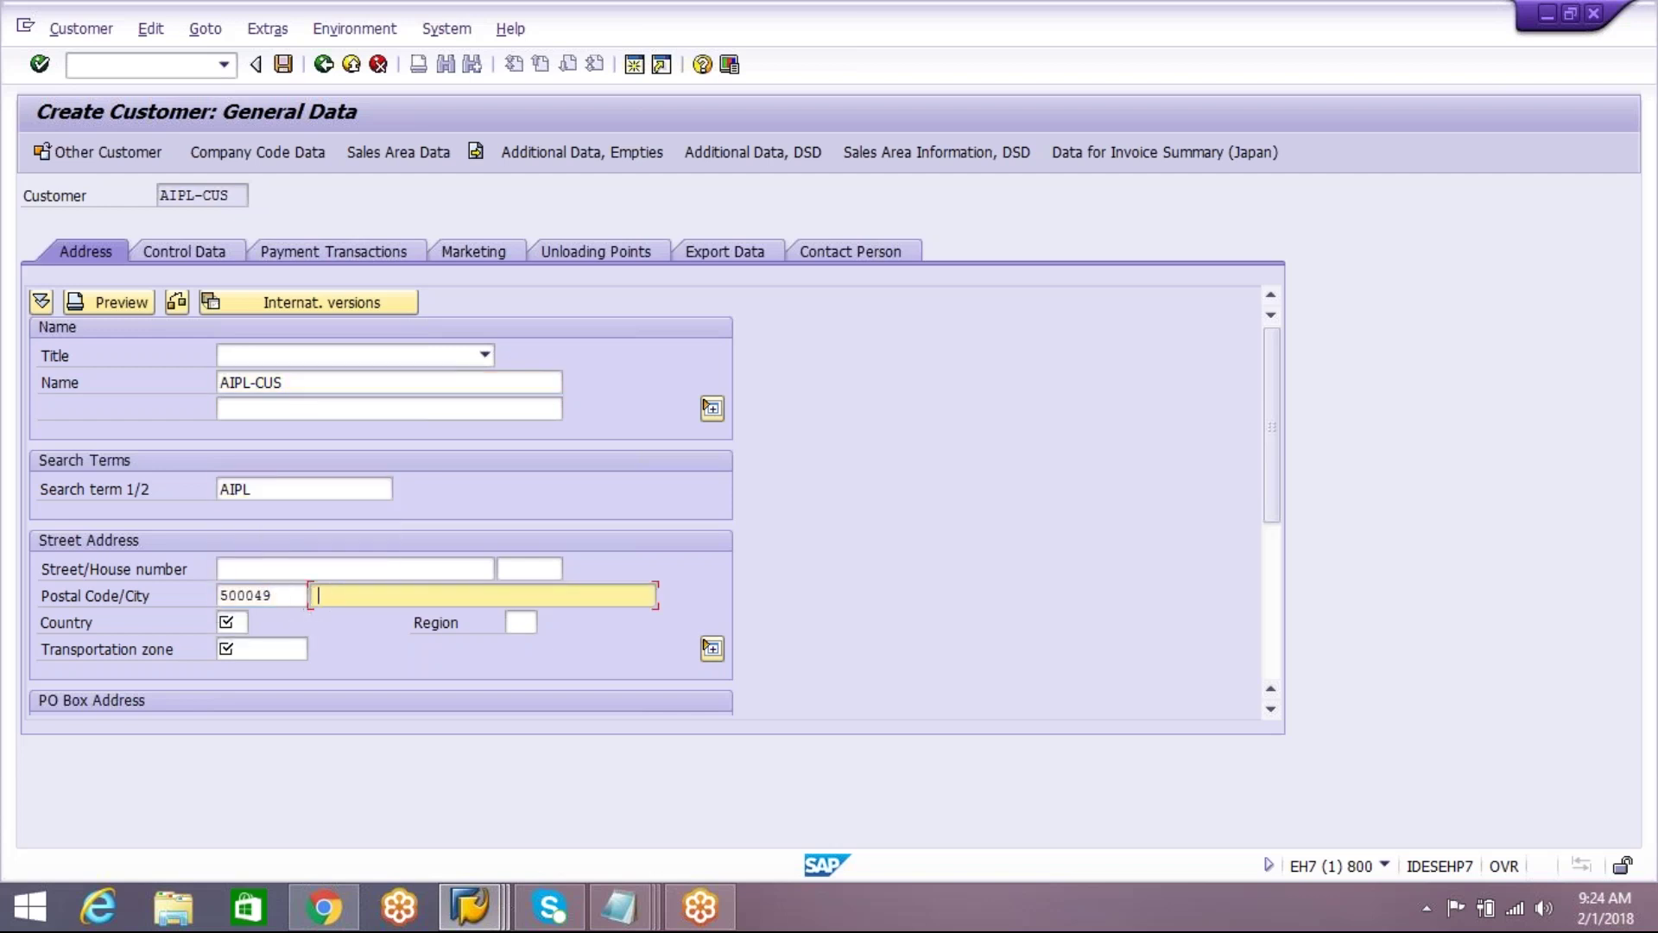
left_click(345, 618)
left_click(232, 622)
left_click(238, 646)
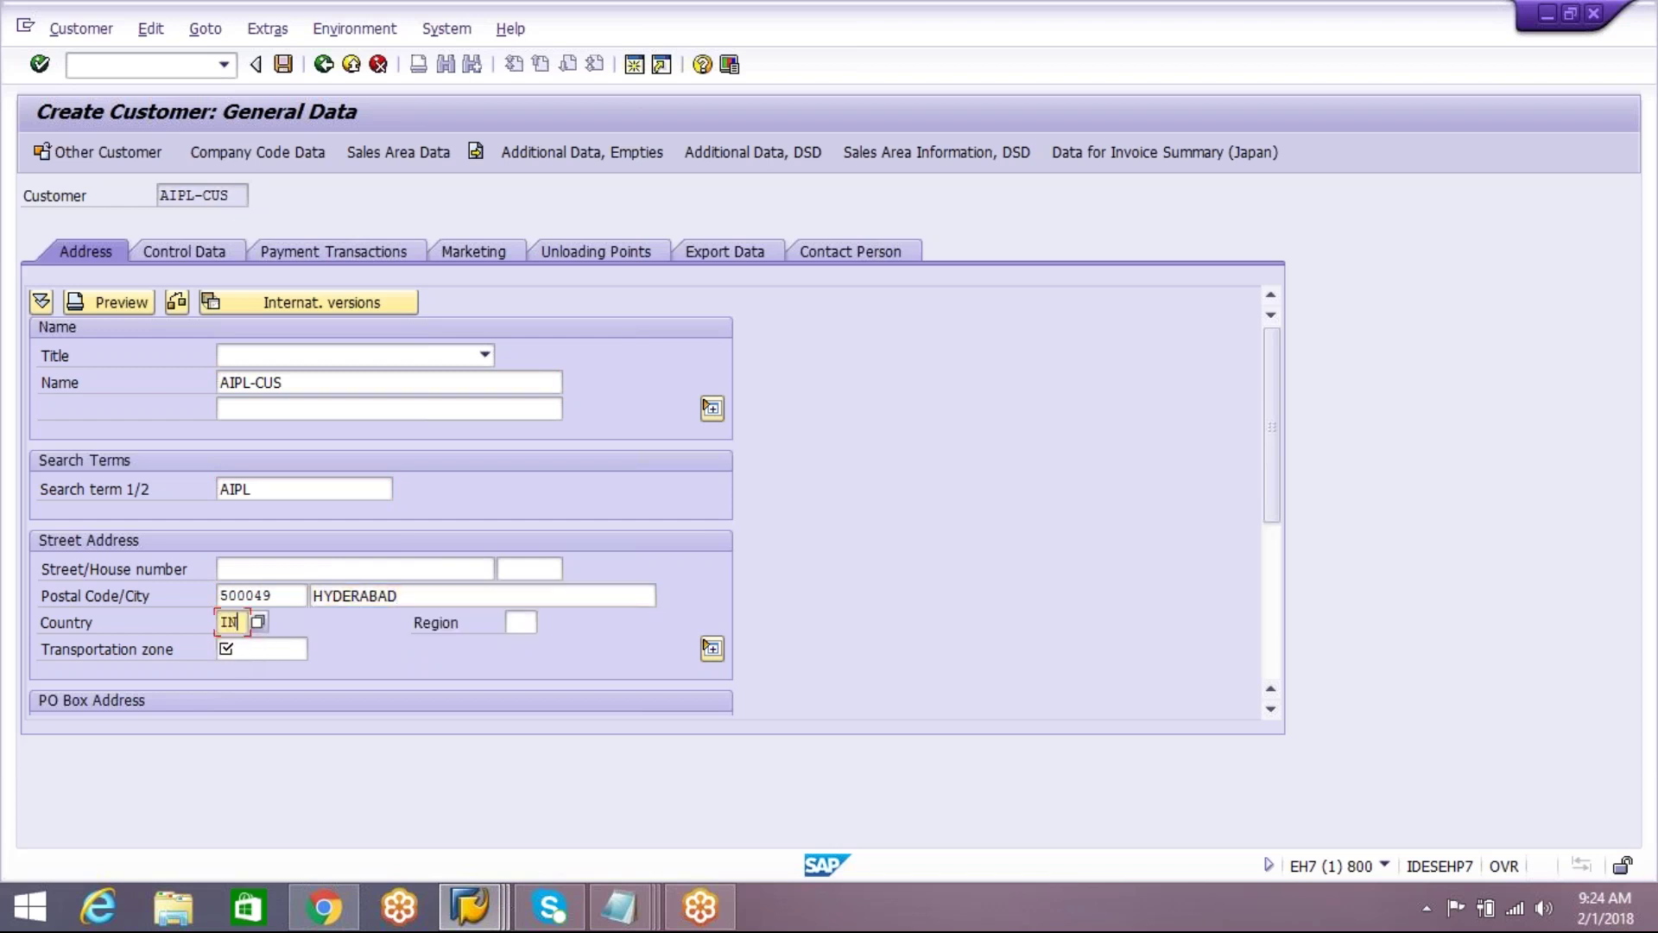
left_click(240, 648)
left_click(249, 672)
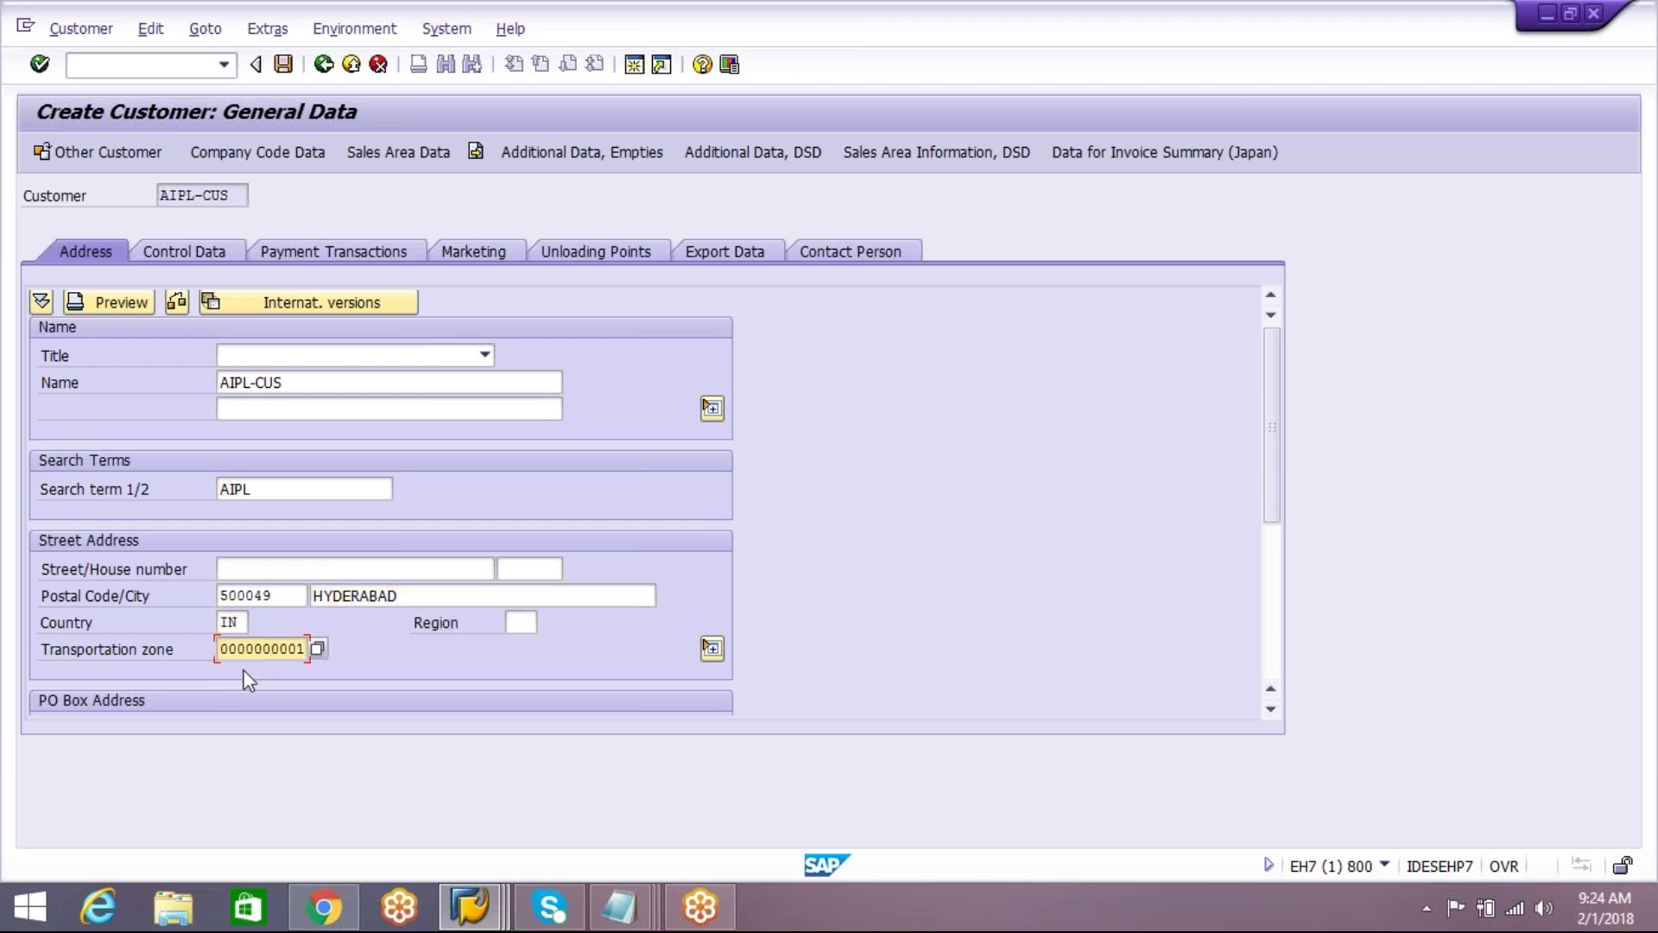
key("Return")
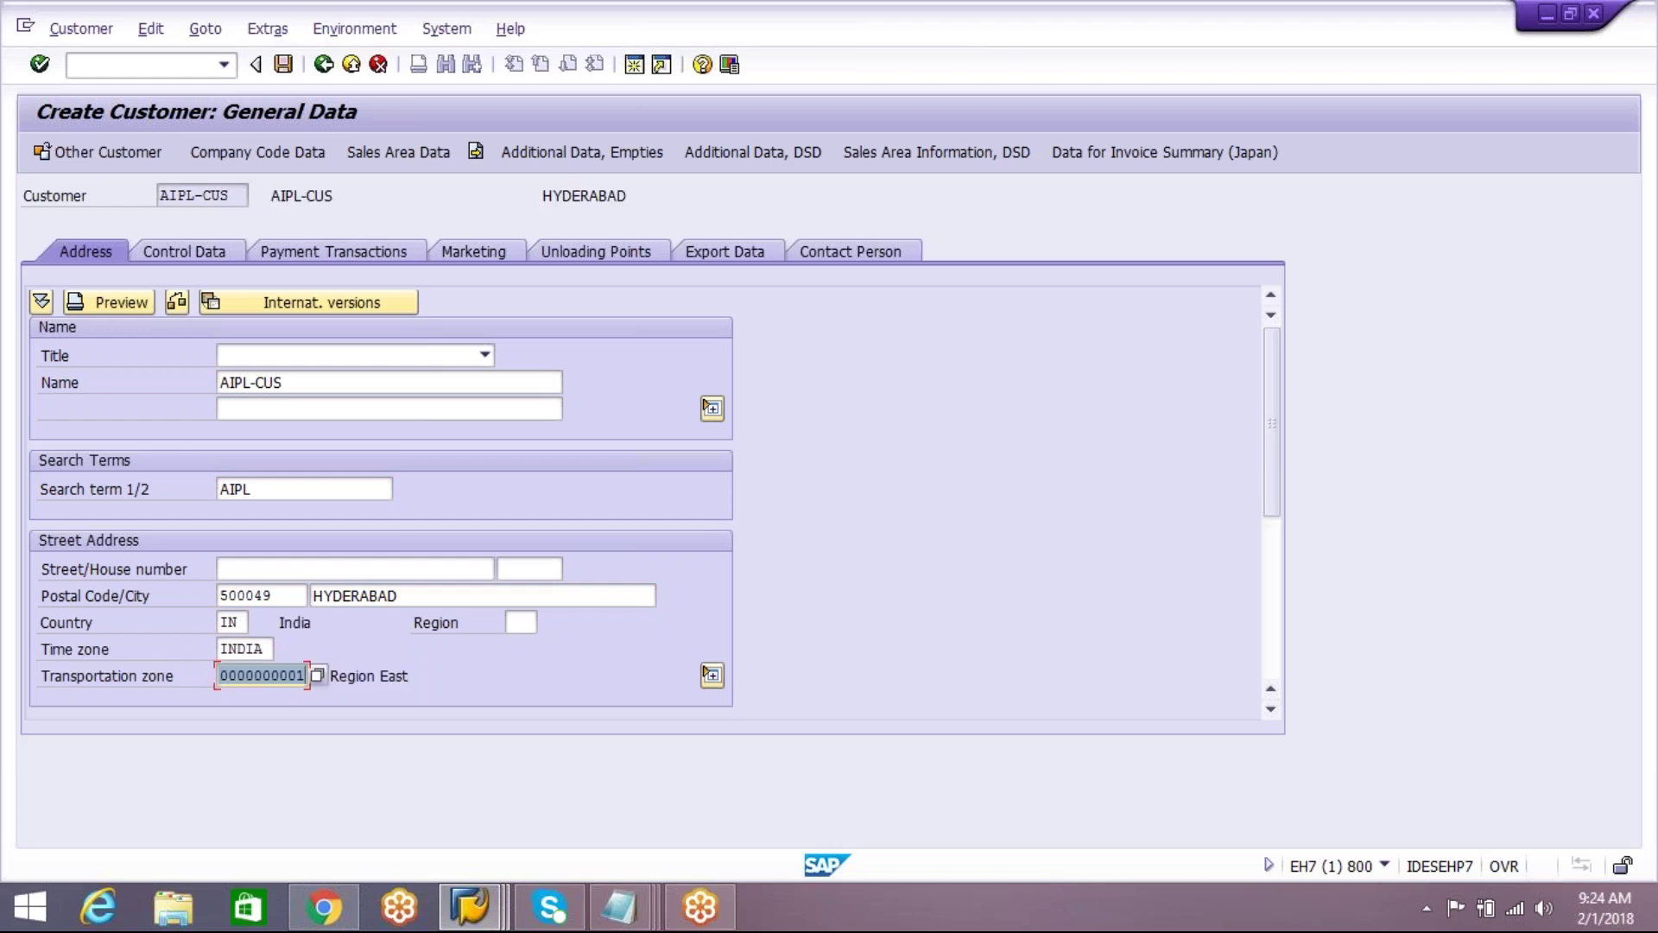
Step: Check the remaining general data sections and set the reconciliation account to 140000 in the company code data
left_click(200, 255)
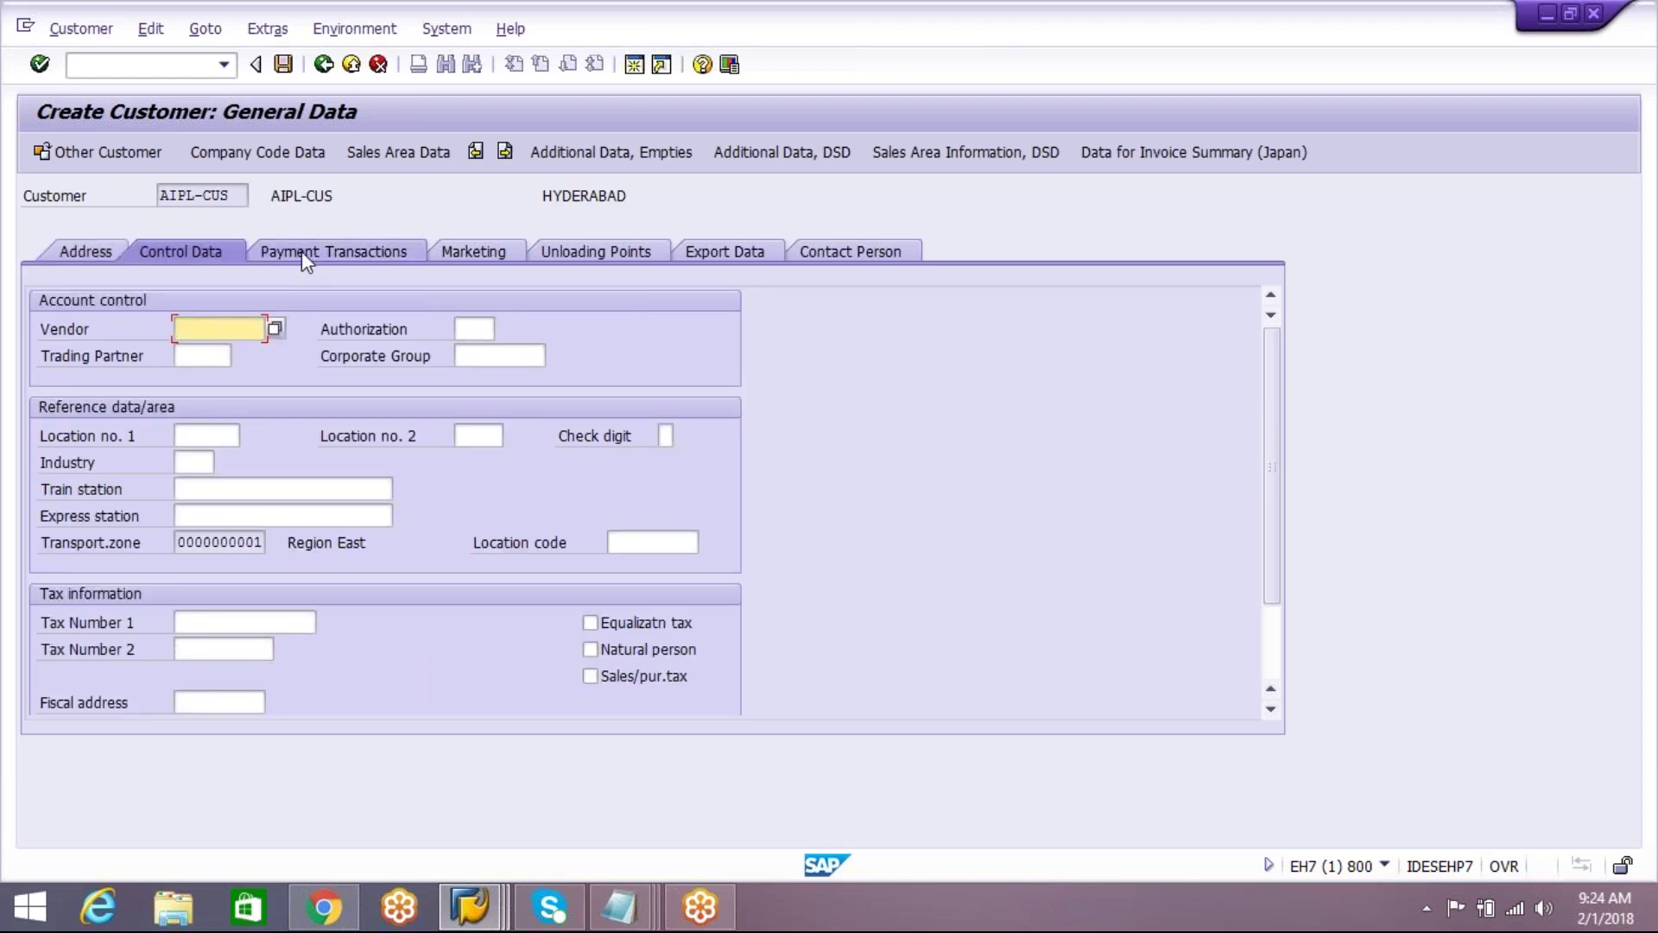
left_click(302, 251)
left_click(473, 249)
left_click(557, 251)
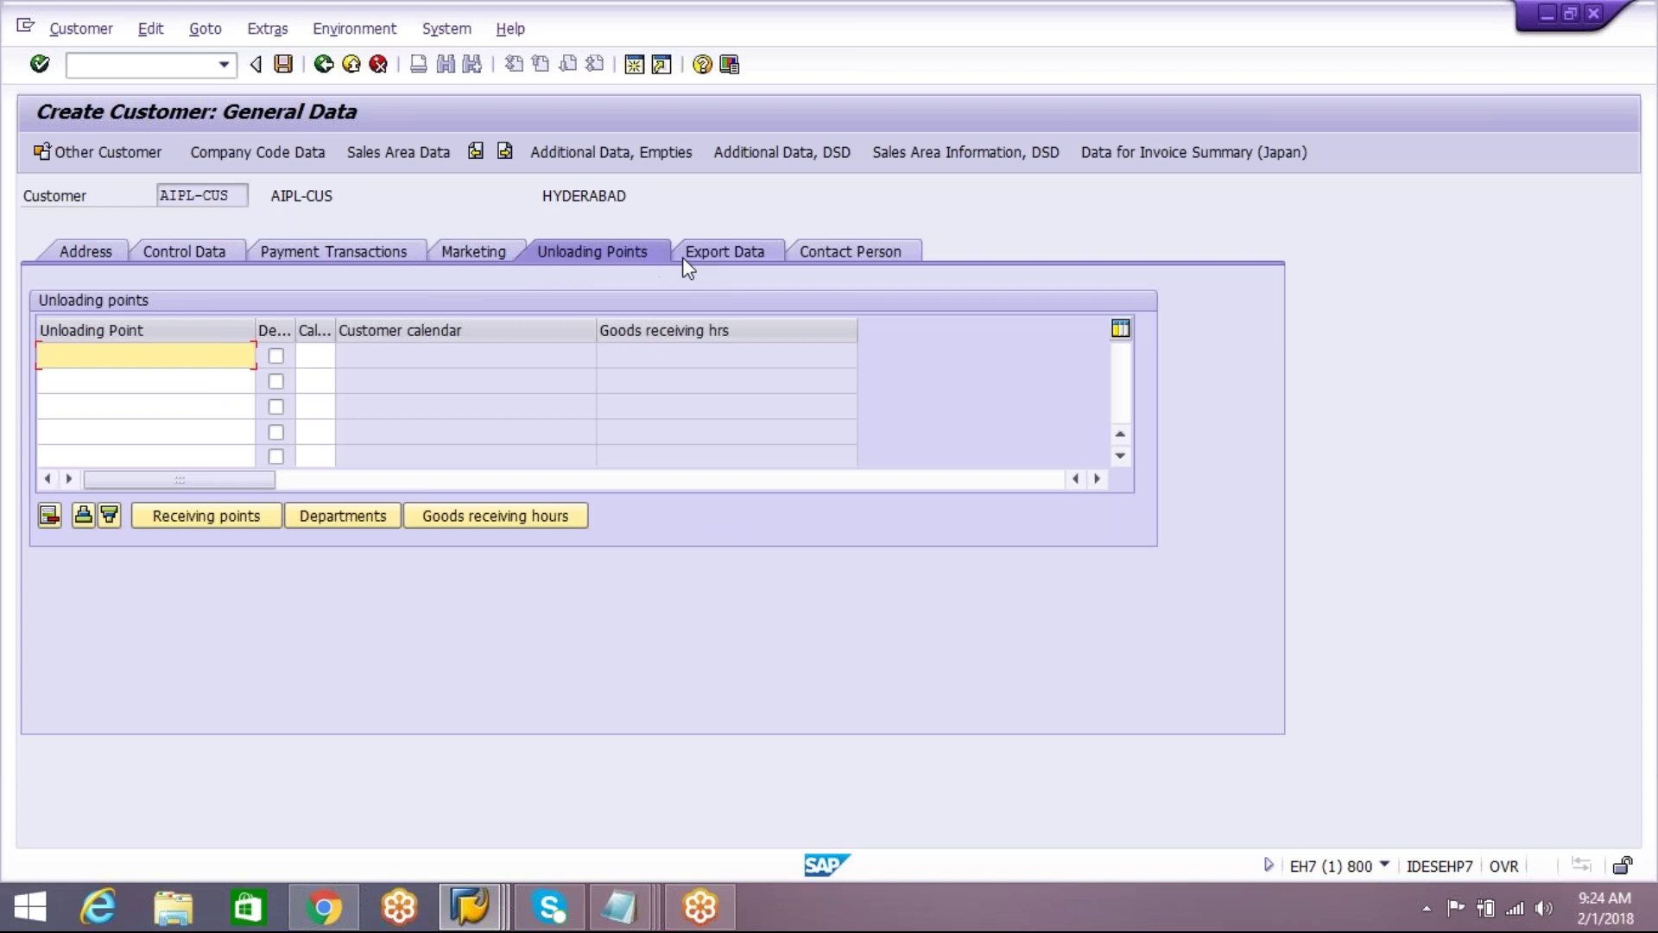
left_click(701, 252)
left_click(826, 253)
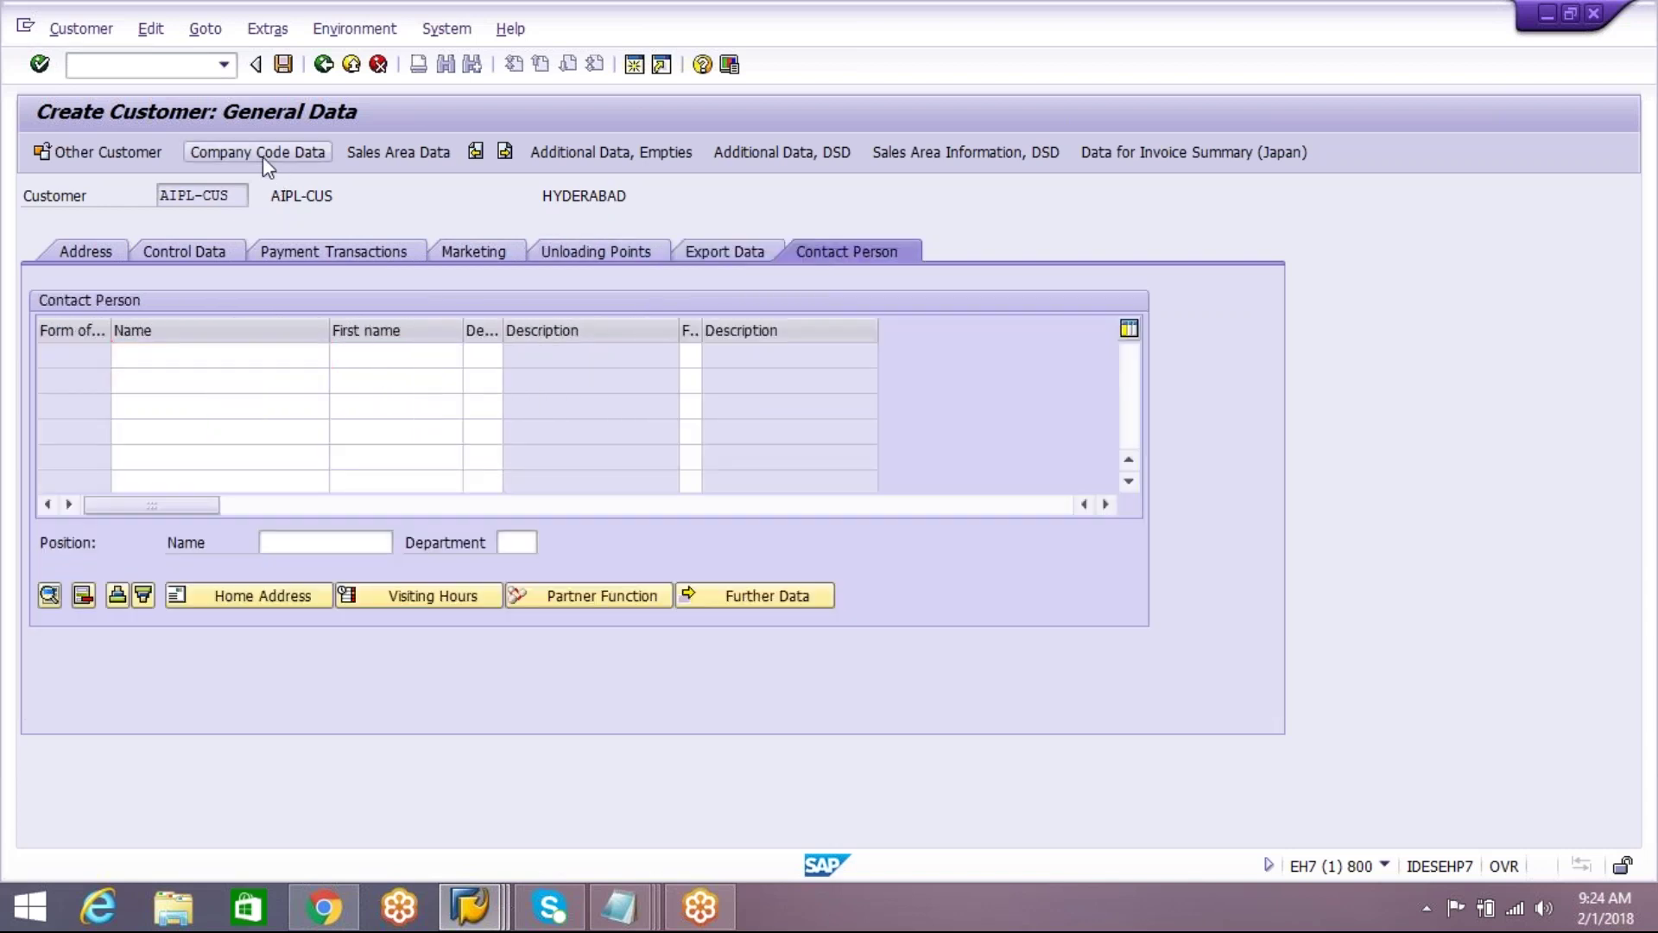
left_click(259, 155)
type("140000")
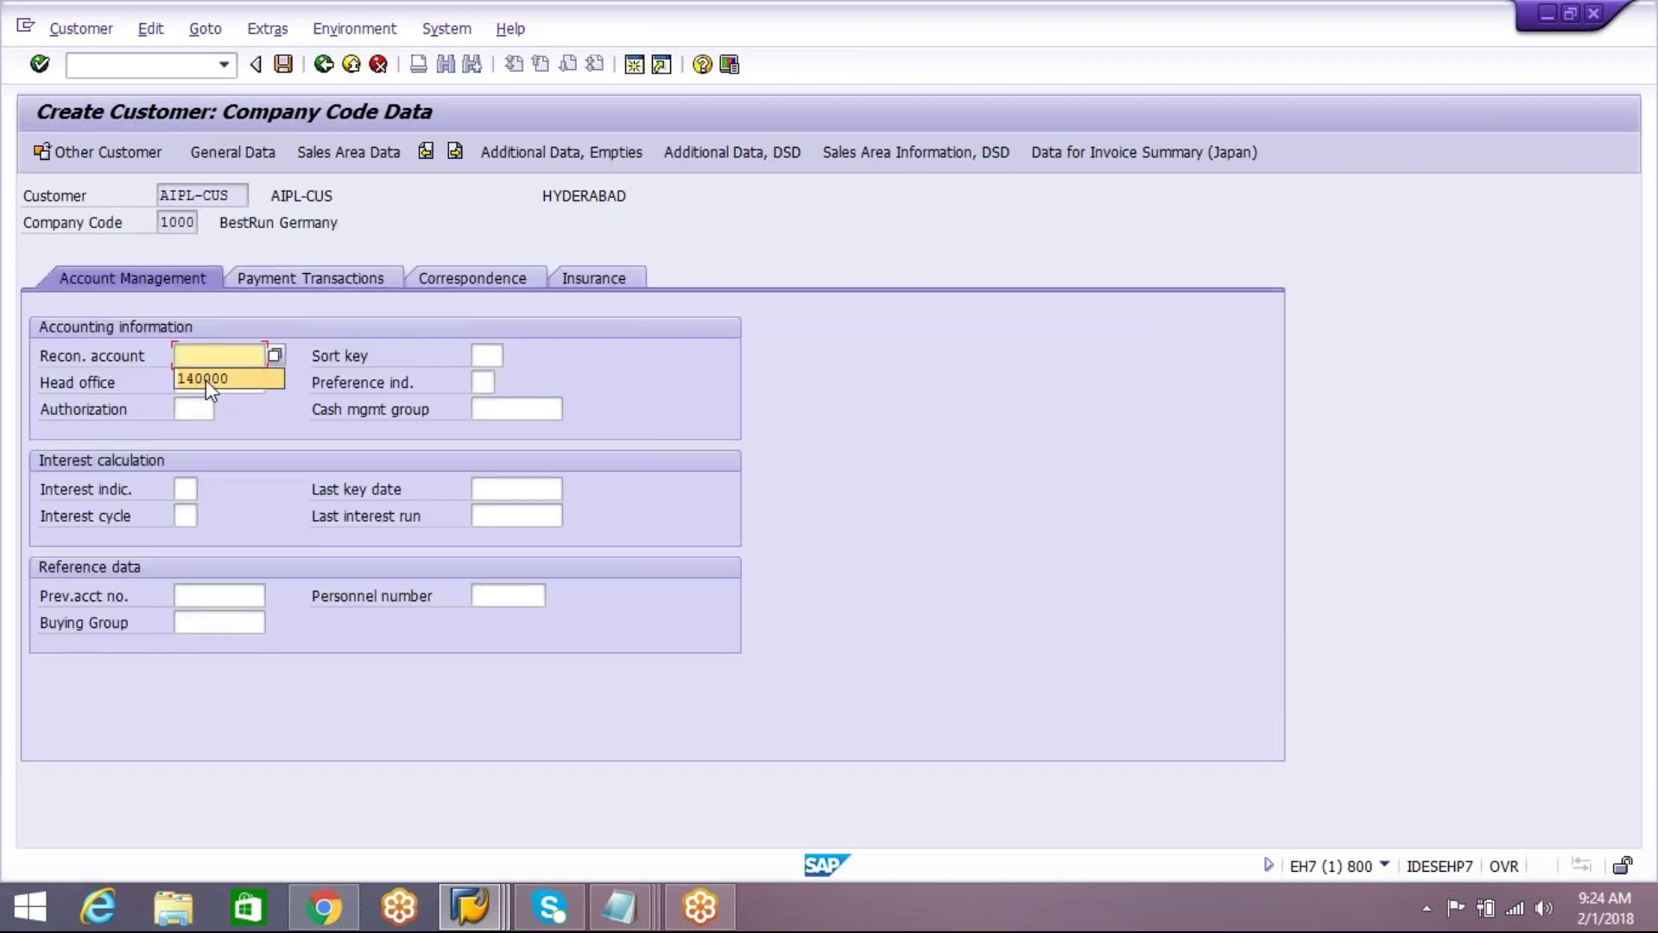
Step: In the sales area data, set the customer pricing procedure to 1 and the shipping conditions to 01
left_click(349, 153)
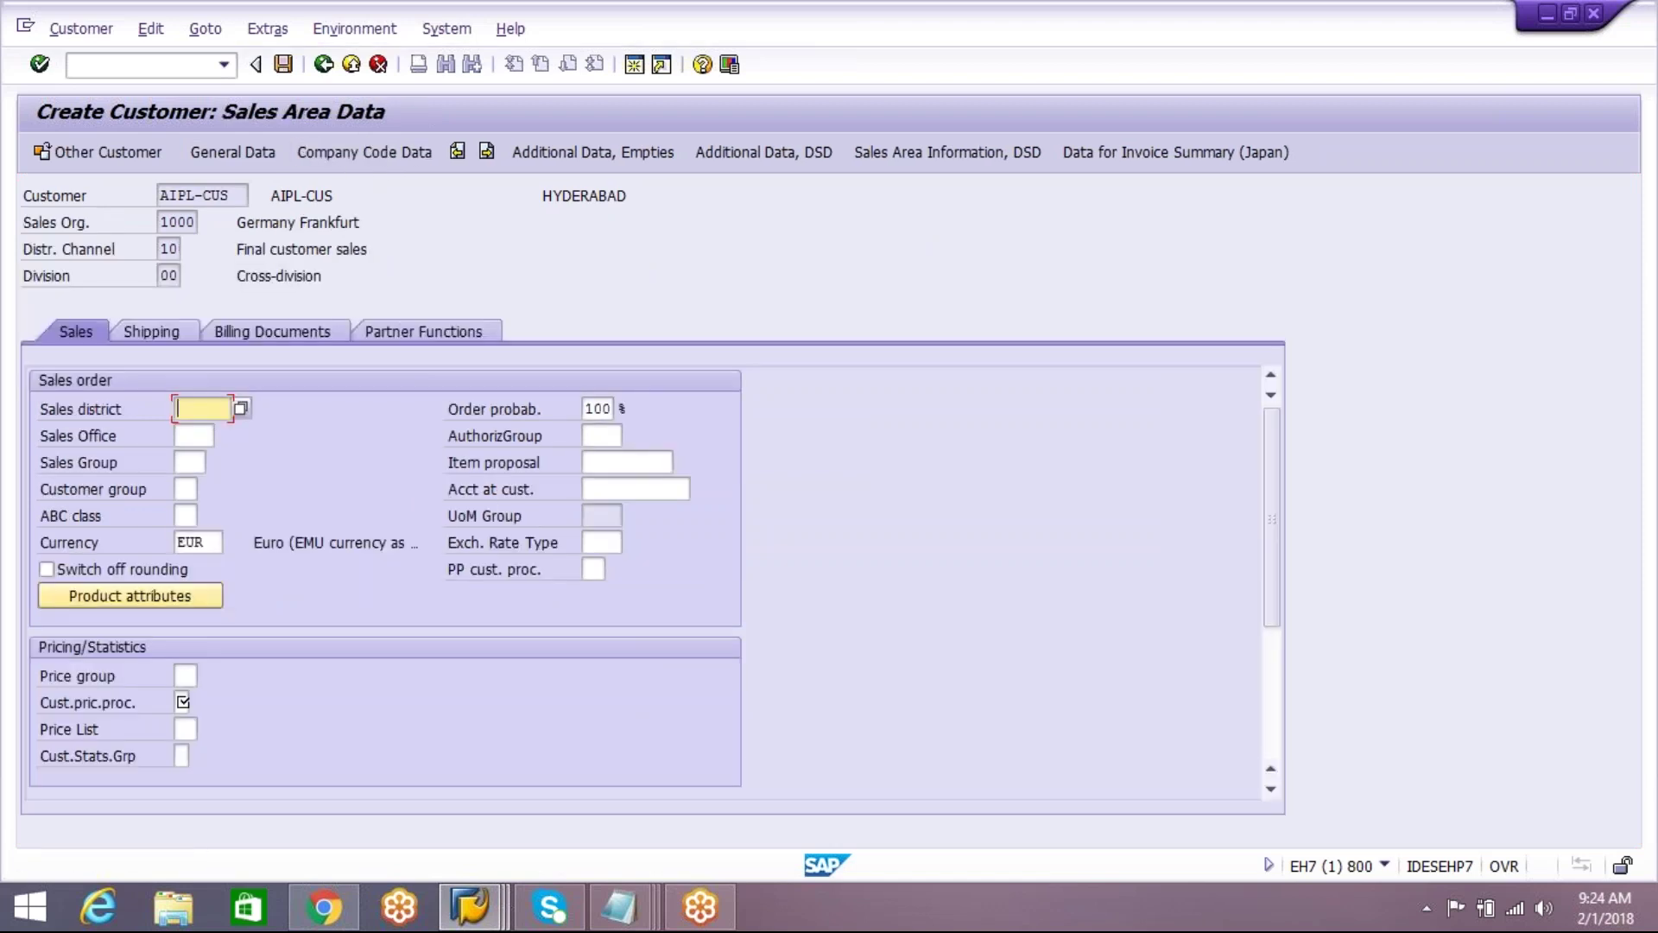
left_click(182, 701)
left_click(188, 729)
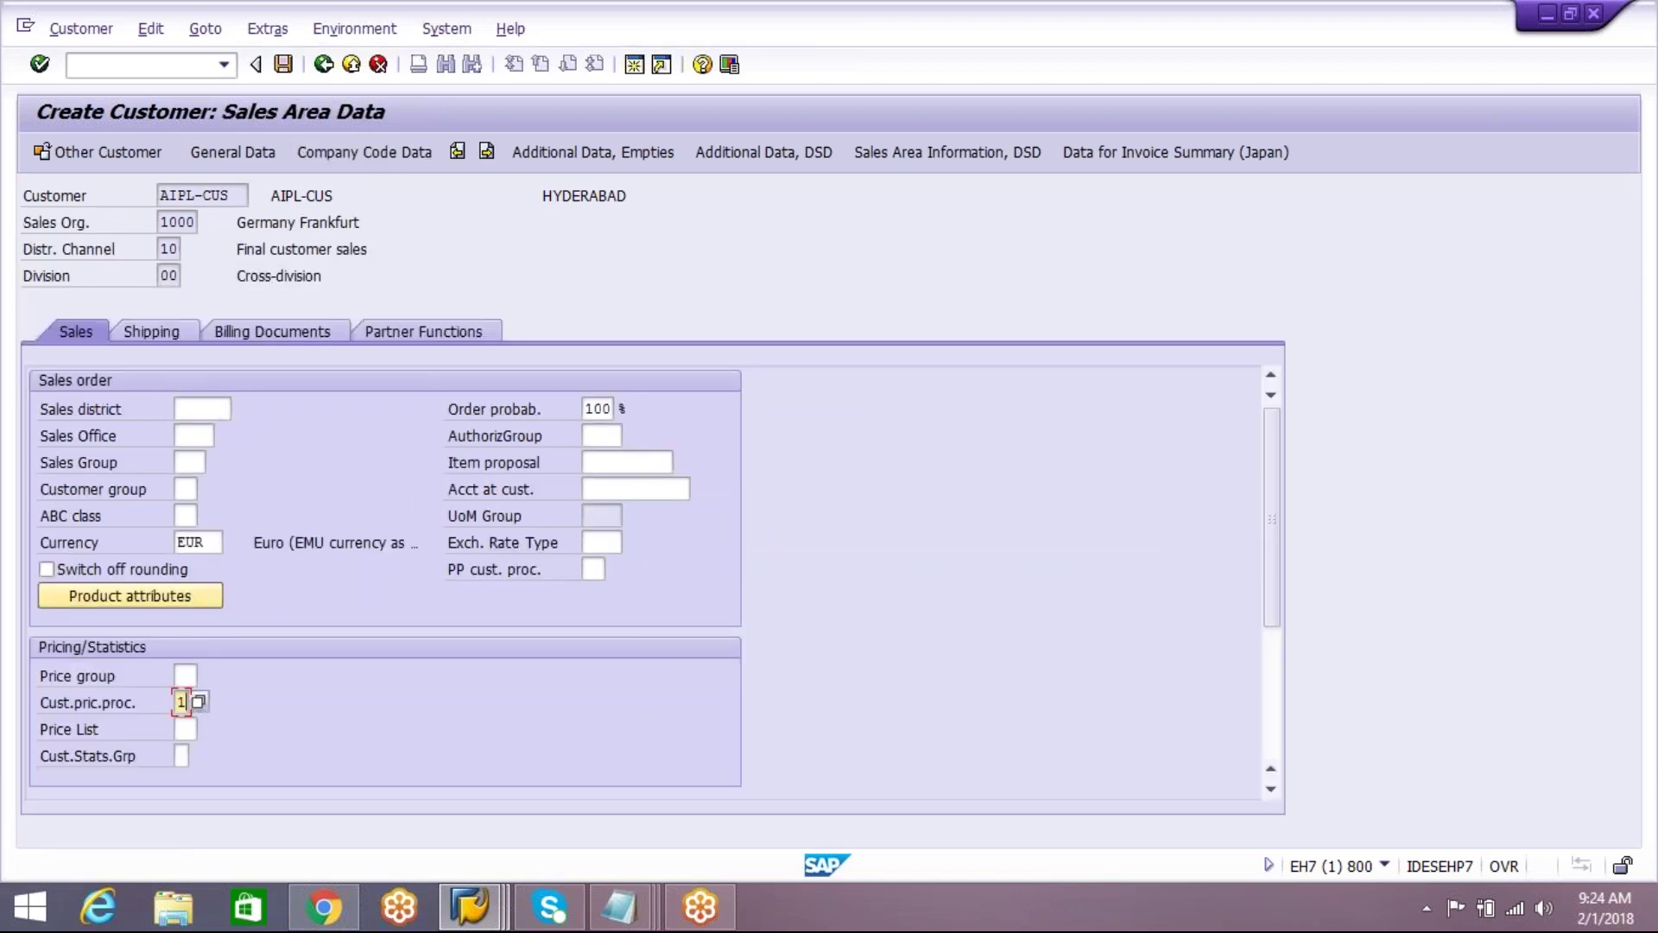
left_click(154, 329)
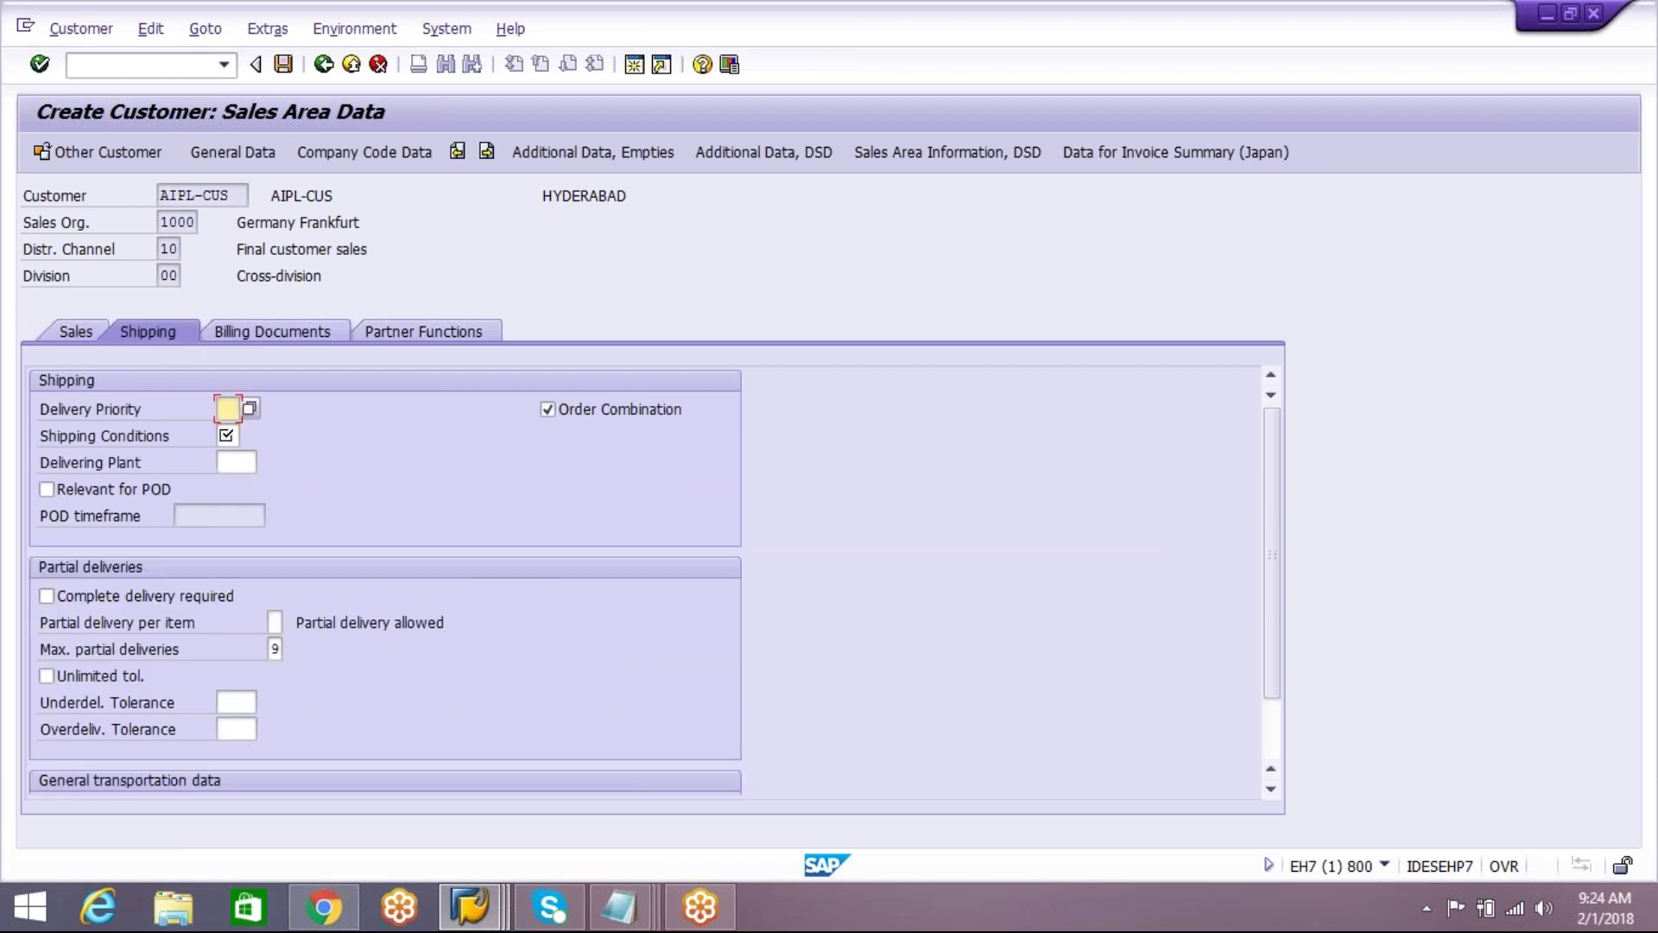
left_click(225, 436)
type("01")
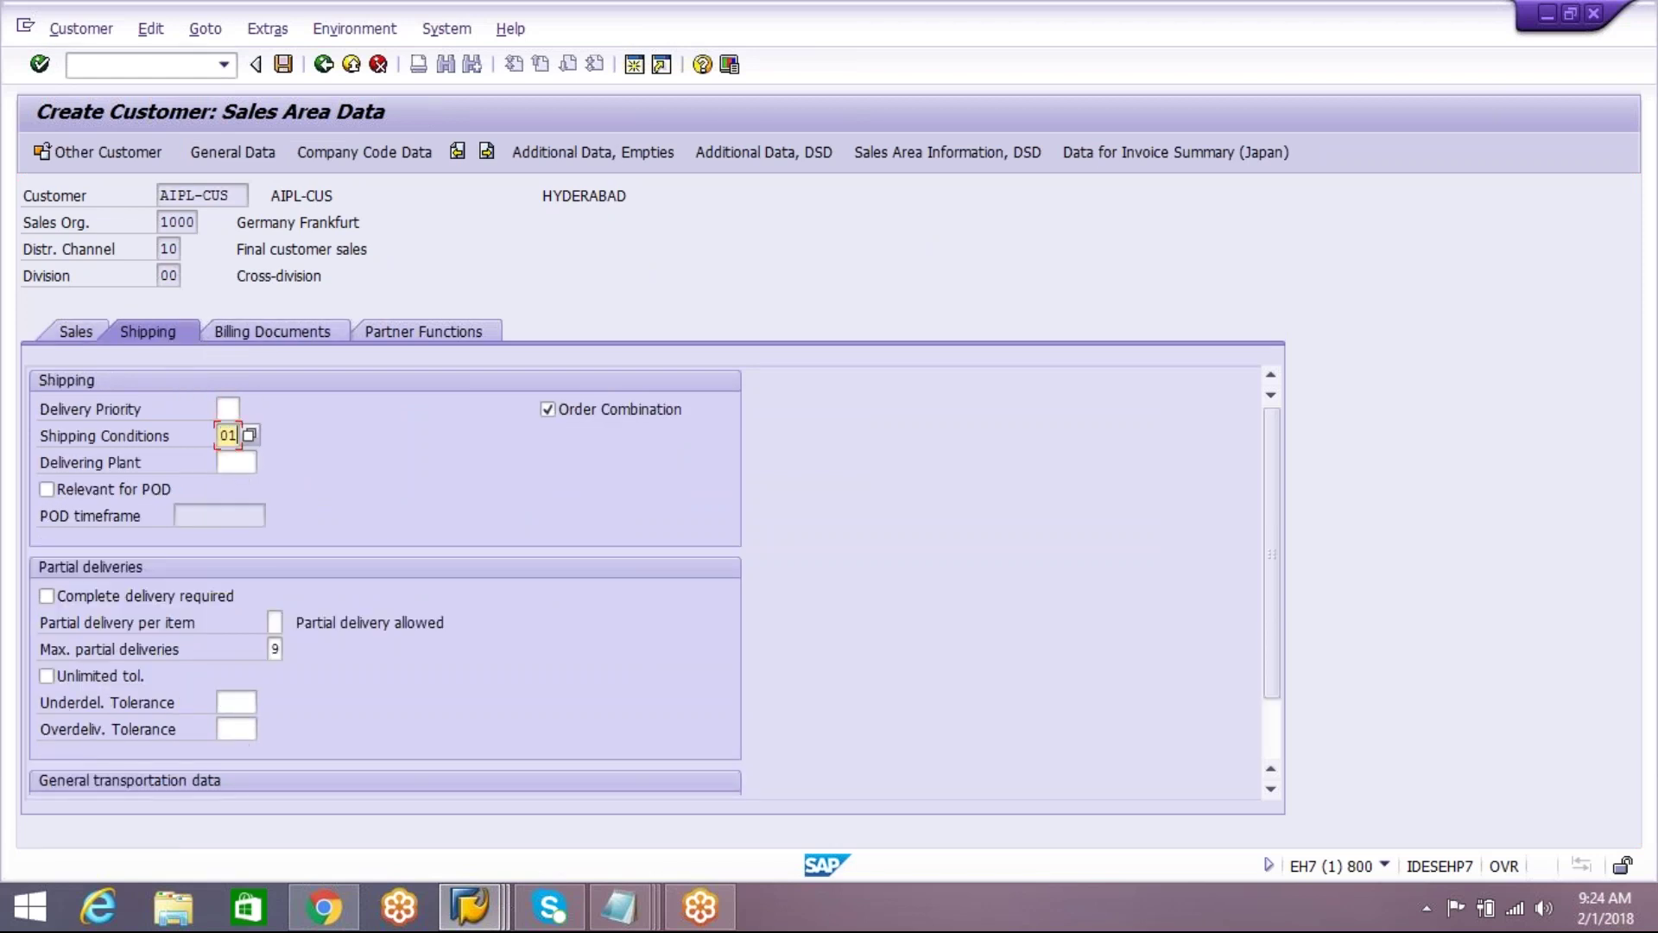
key("Return")
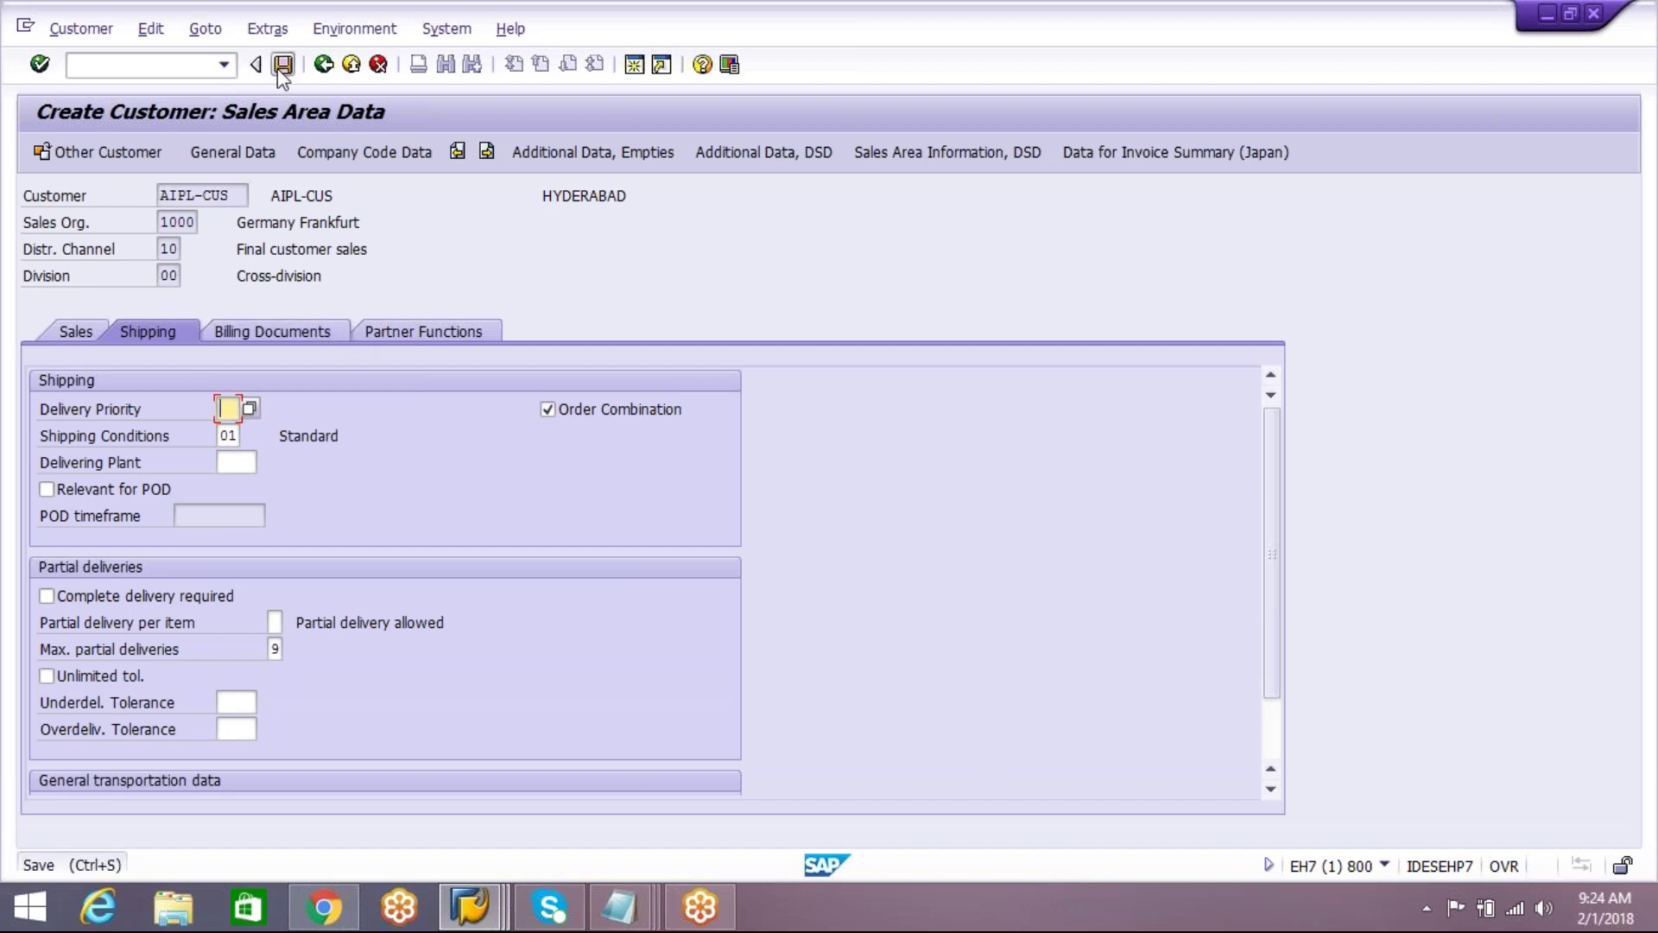
Step: Set the tax classification to 0 for every country in the billing documents data and save the customer
left_click(306, 333)
left_click(542, 775)
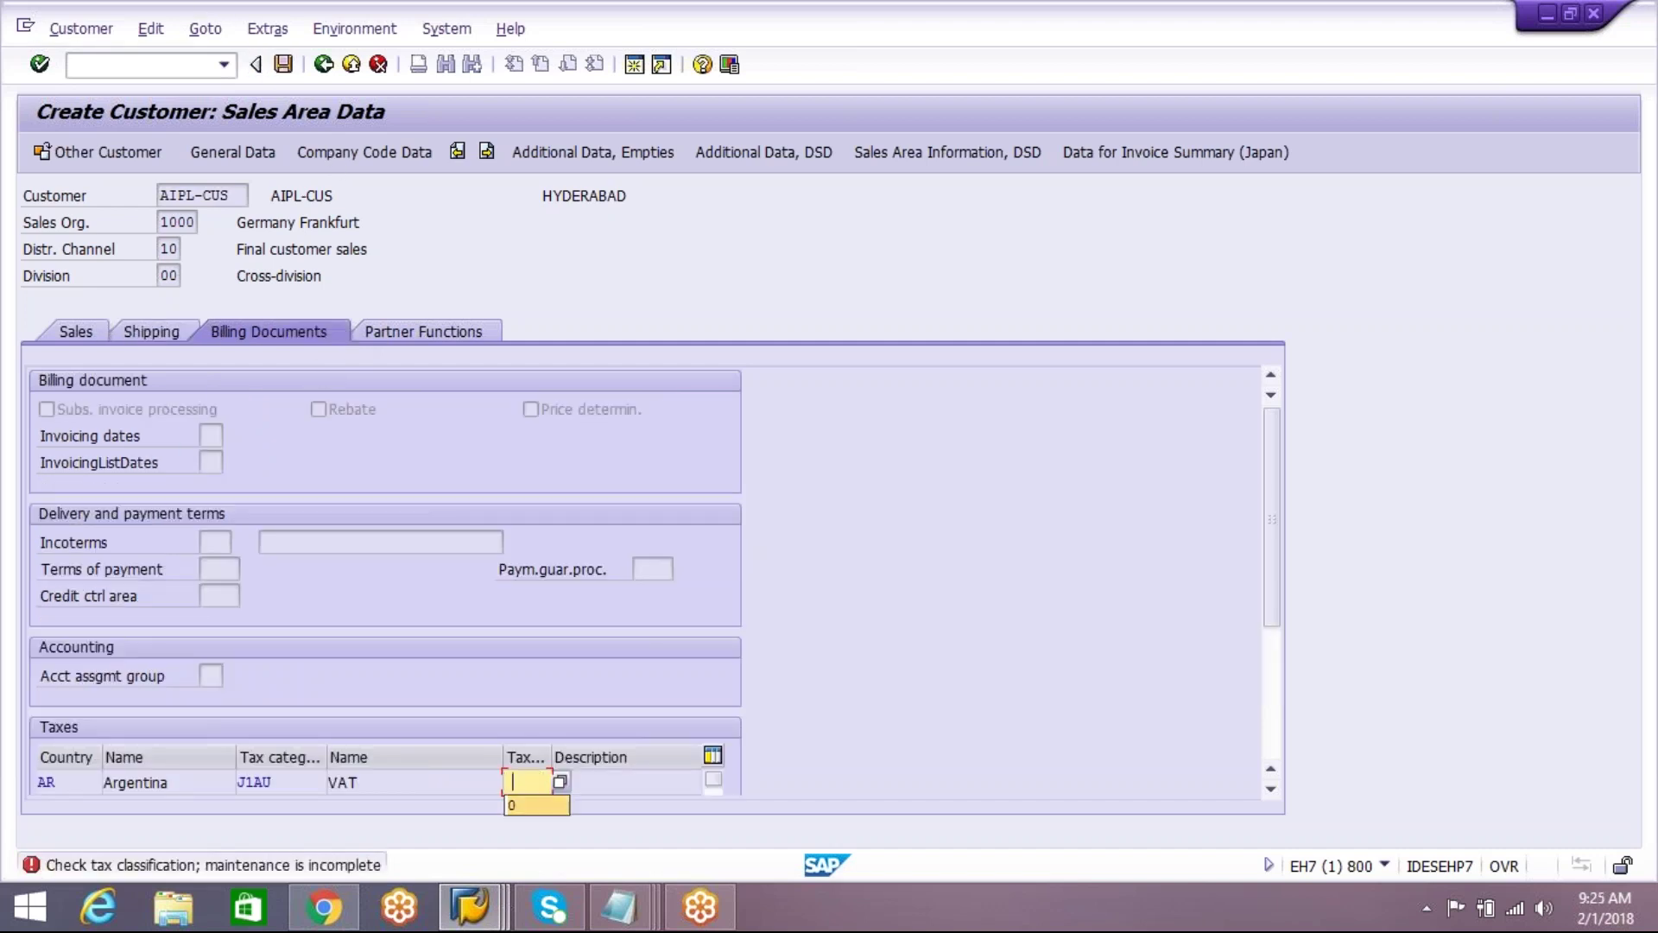
type("0")
key("Return")
type("0")
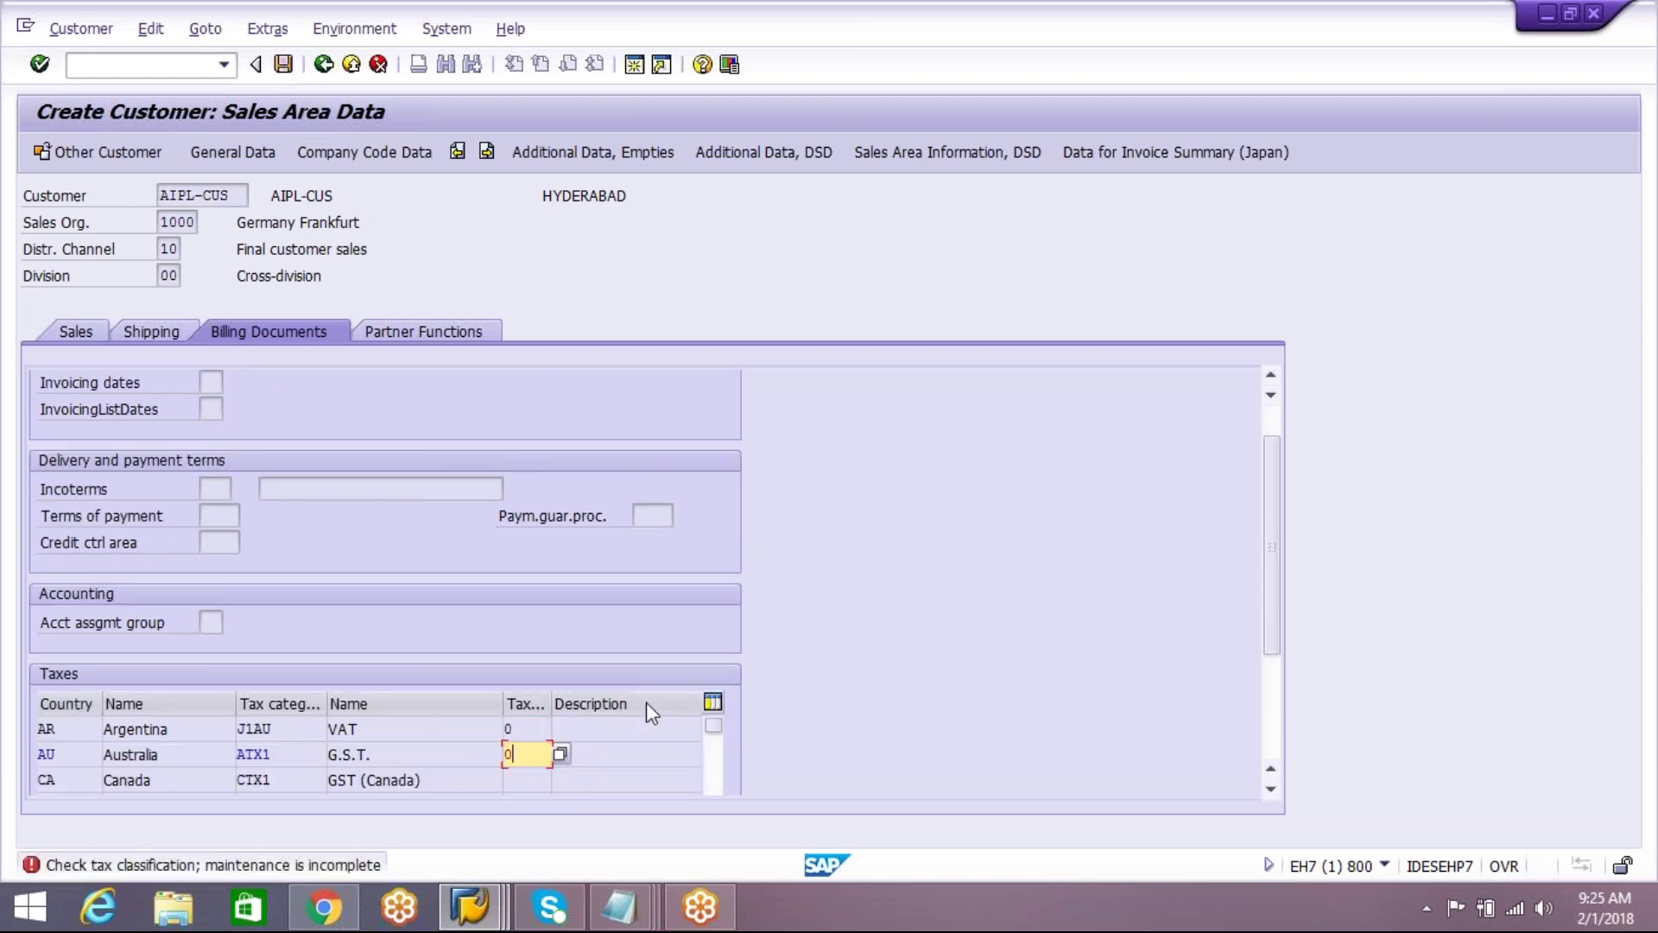
key("Return")
type("0")
key("Return")
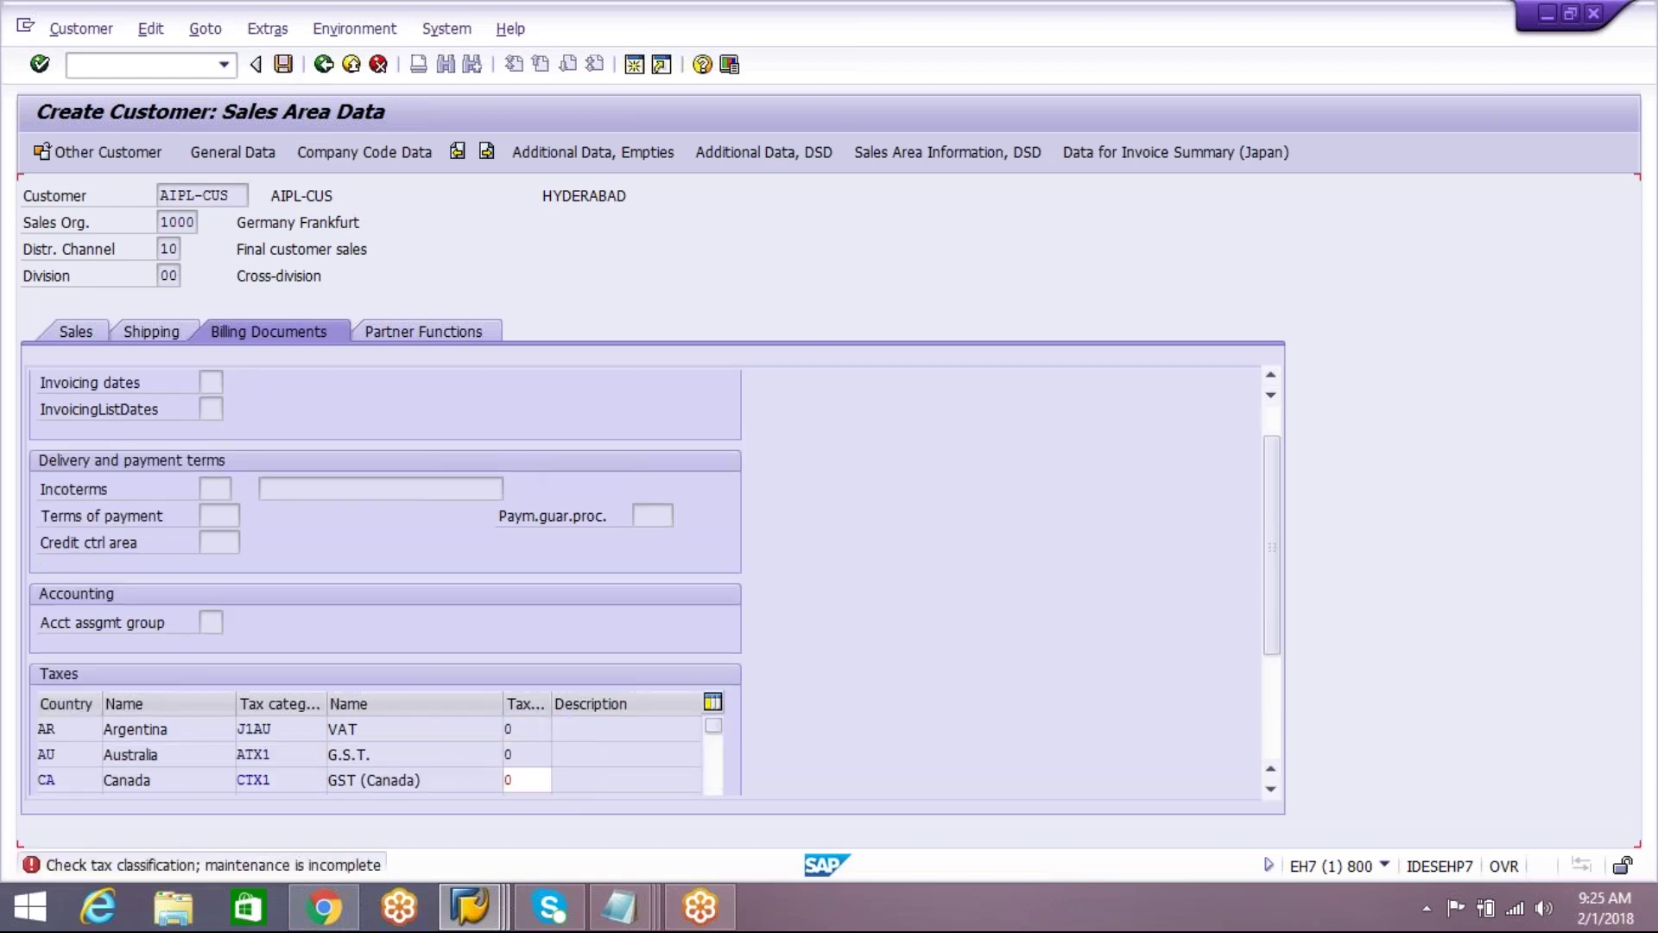
type("0")
key("Return")
type("0")
key("Return")
type("0")
key("Return")
type("0")
key("Return")
type("0")
key("Return")
type("0")
key("Return")
type("0")
key("Return")
type("0")
key("Return")
type("0")
key("Return")
type("0")
key("Return")
type("0")
key("Return")
type("0")
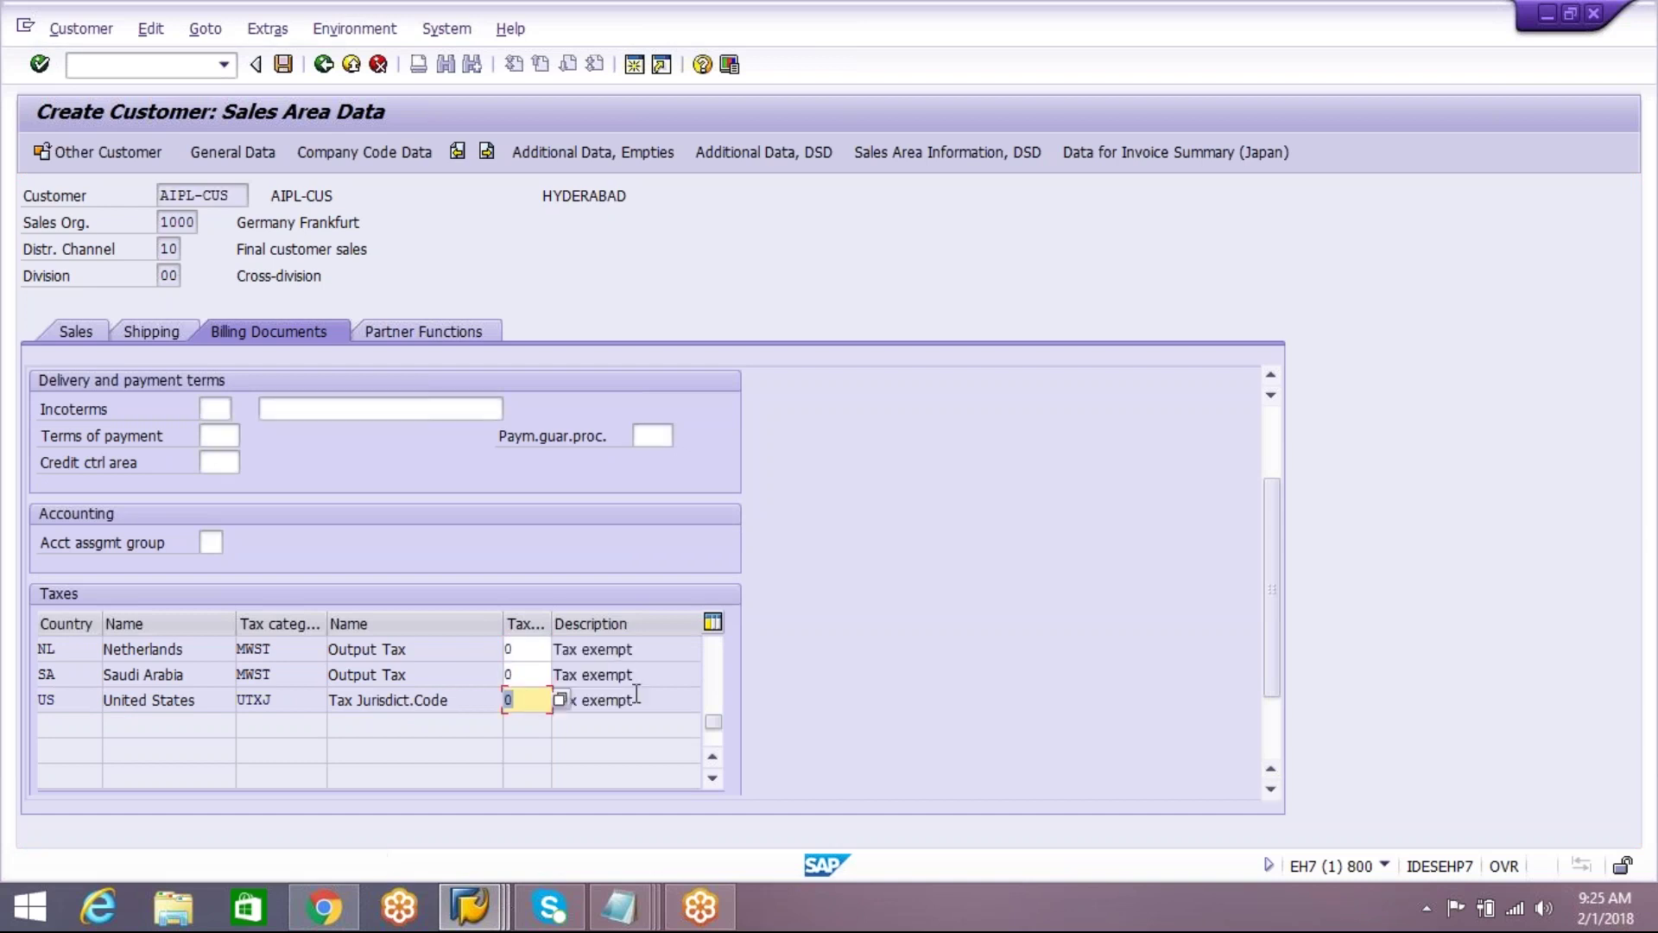
left_click(284, 64)
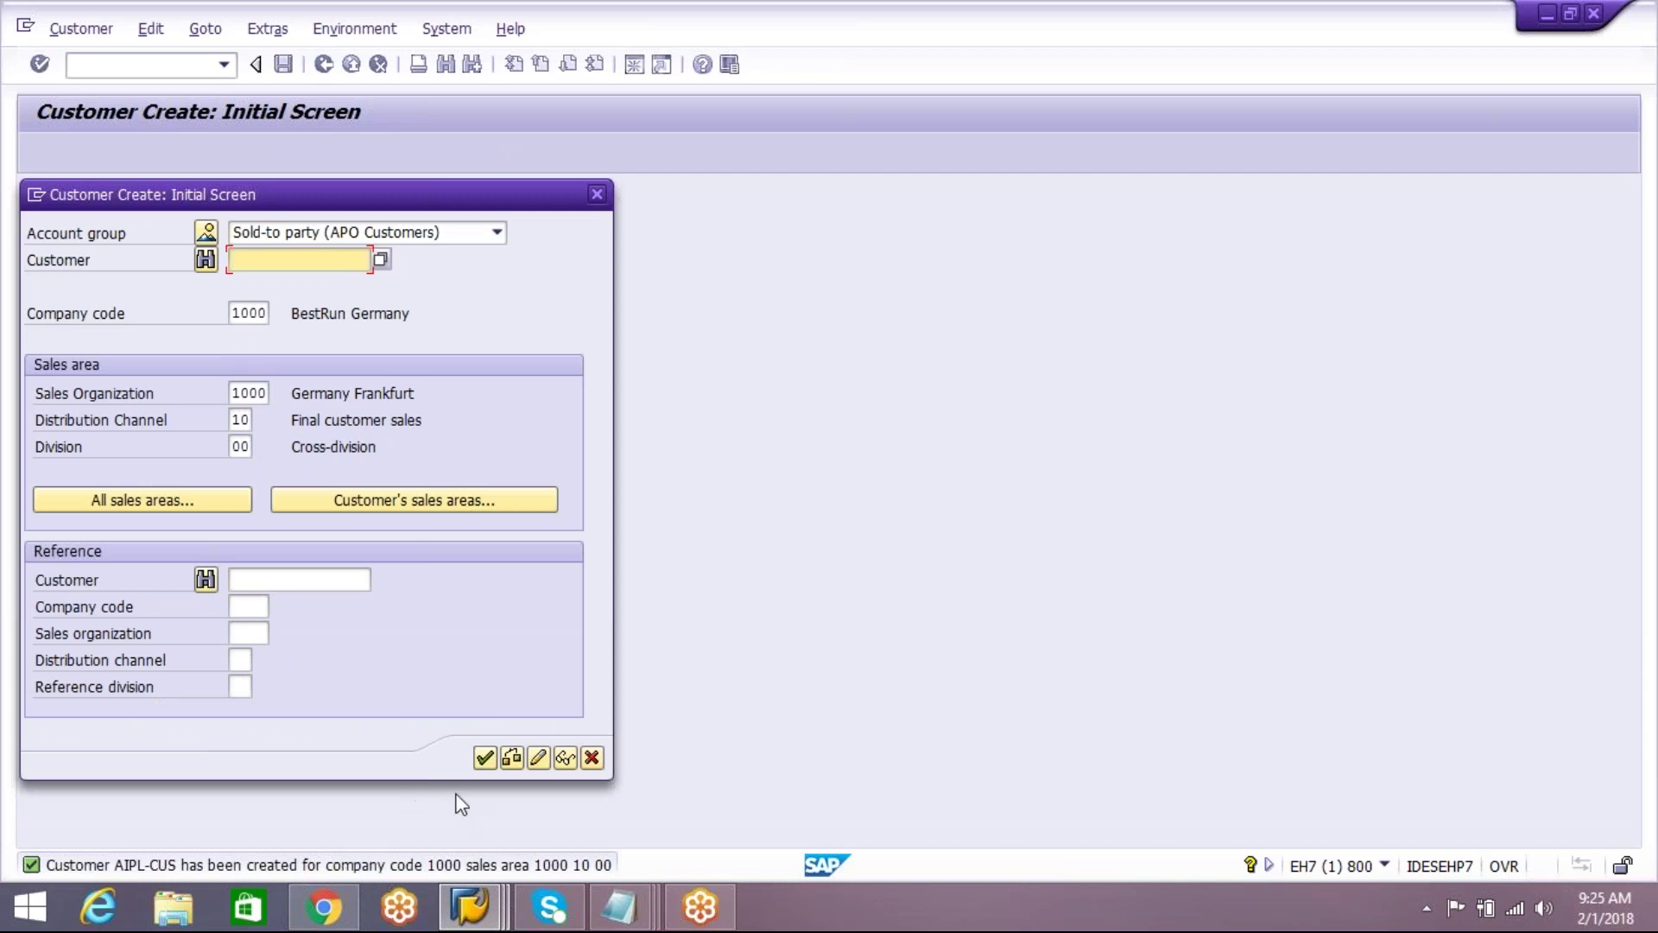
Step: Leave customer creation and start the Create Integration Model transaction
left_click(485, 760)
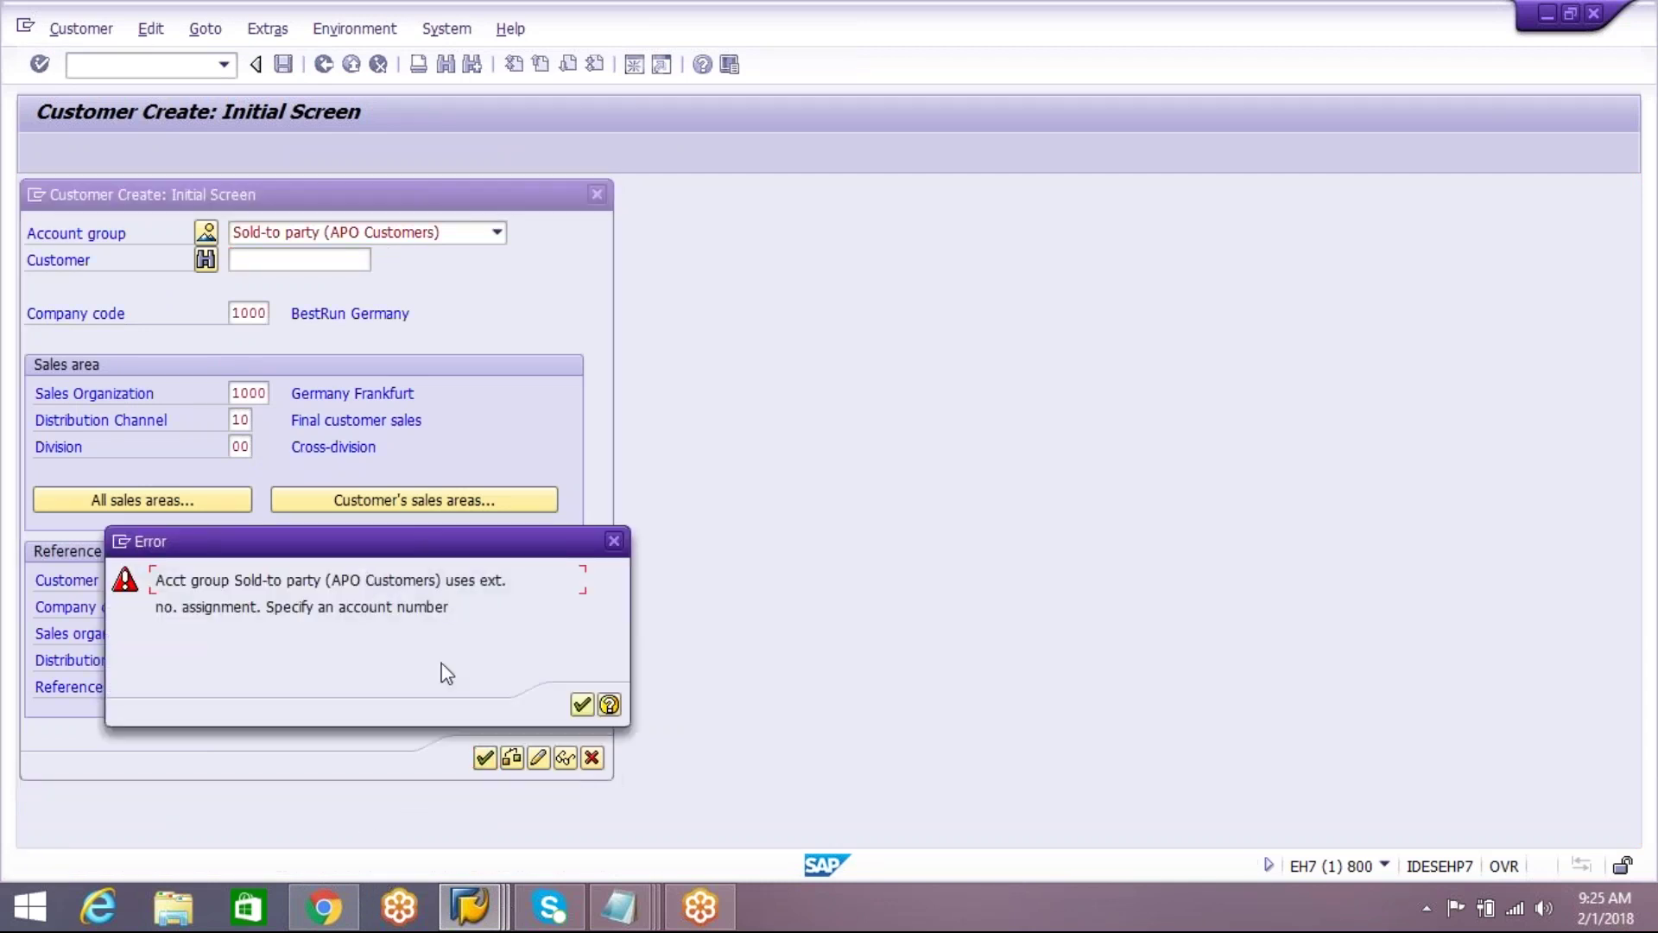
key("Return")
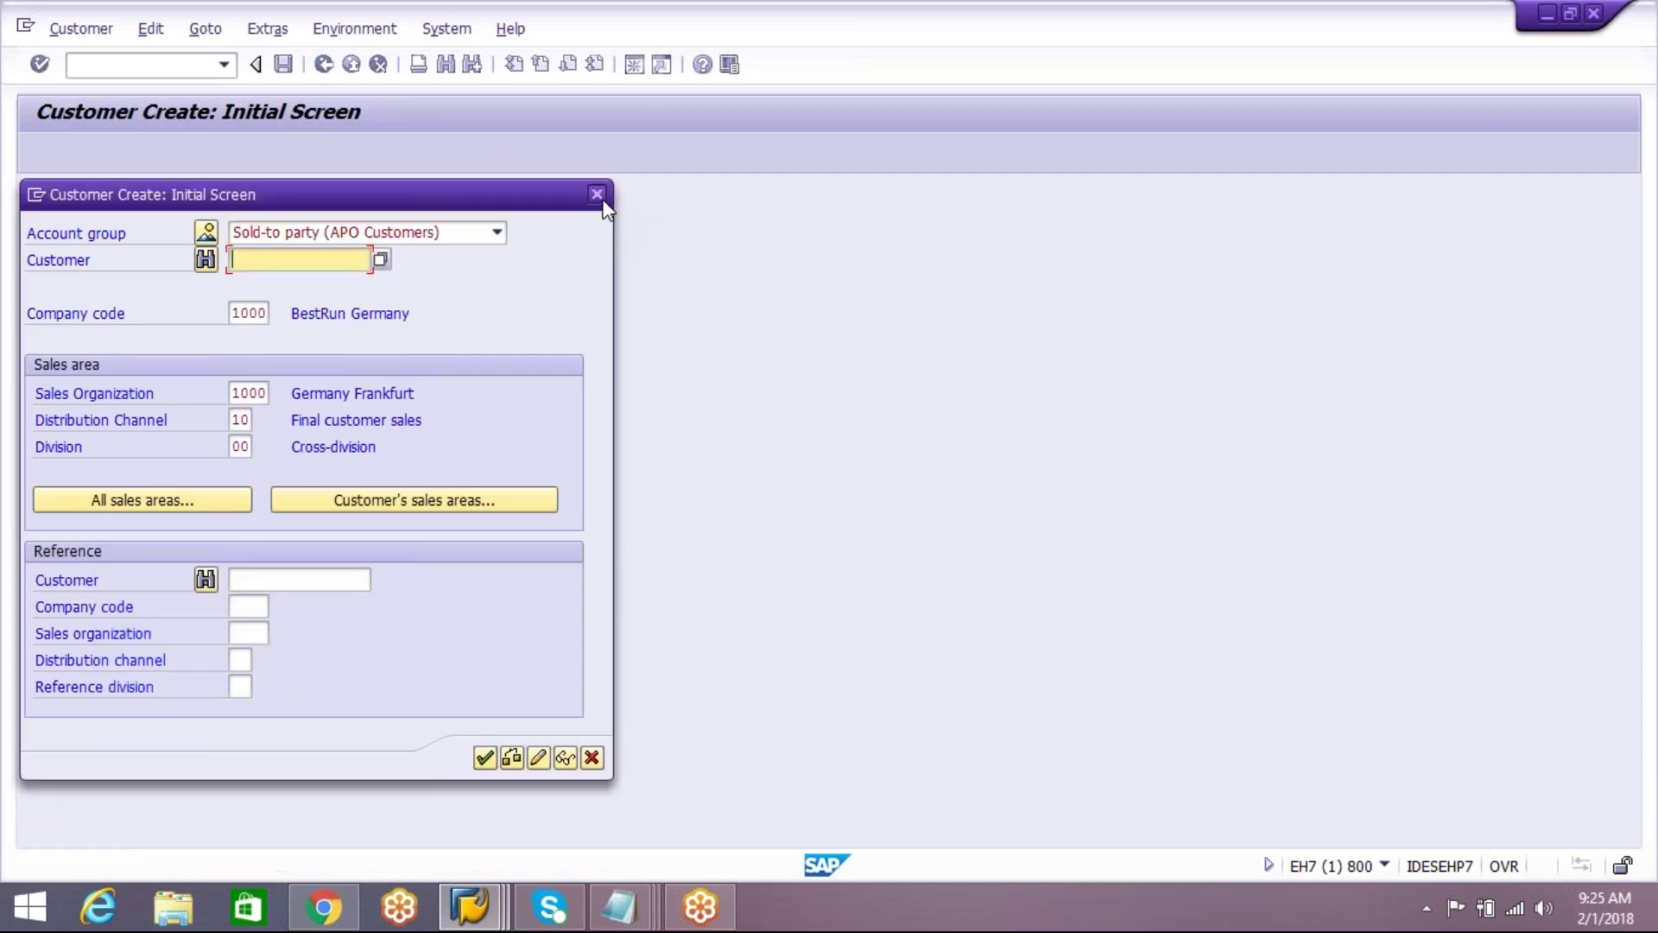
left_click(597, 195)
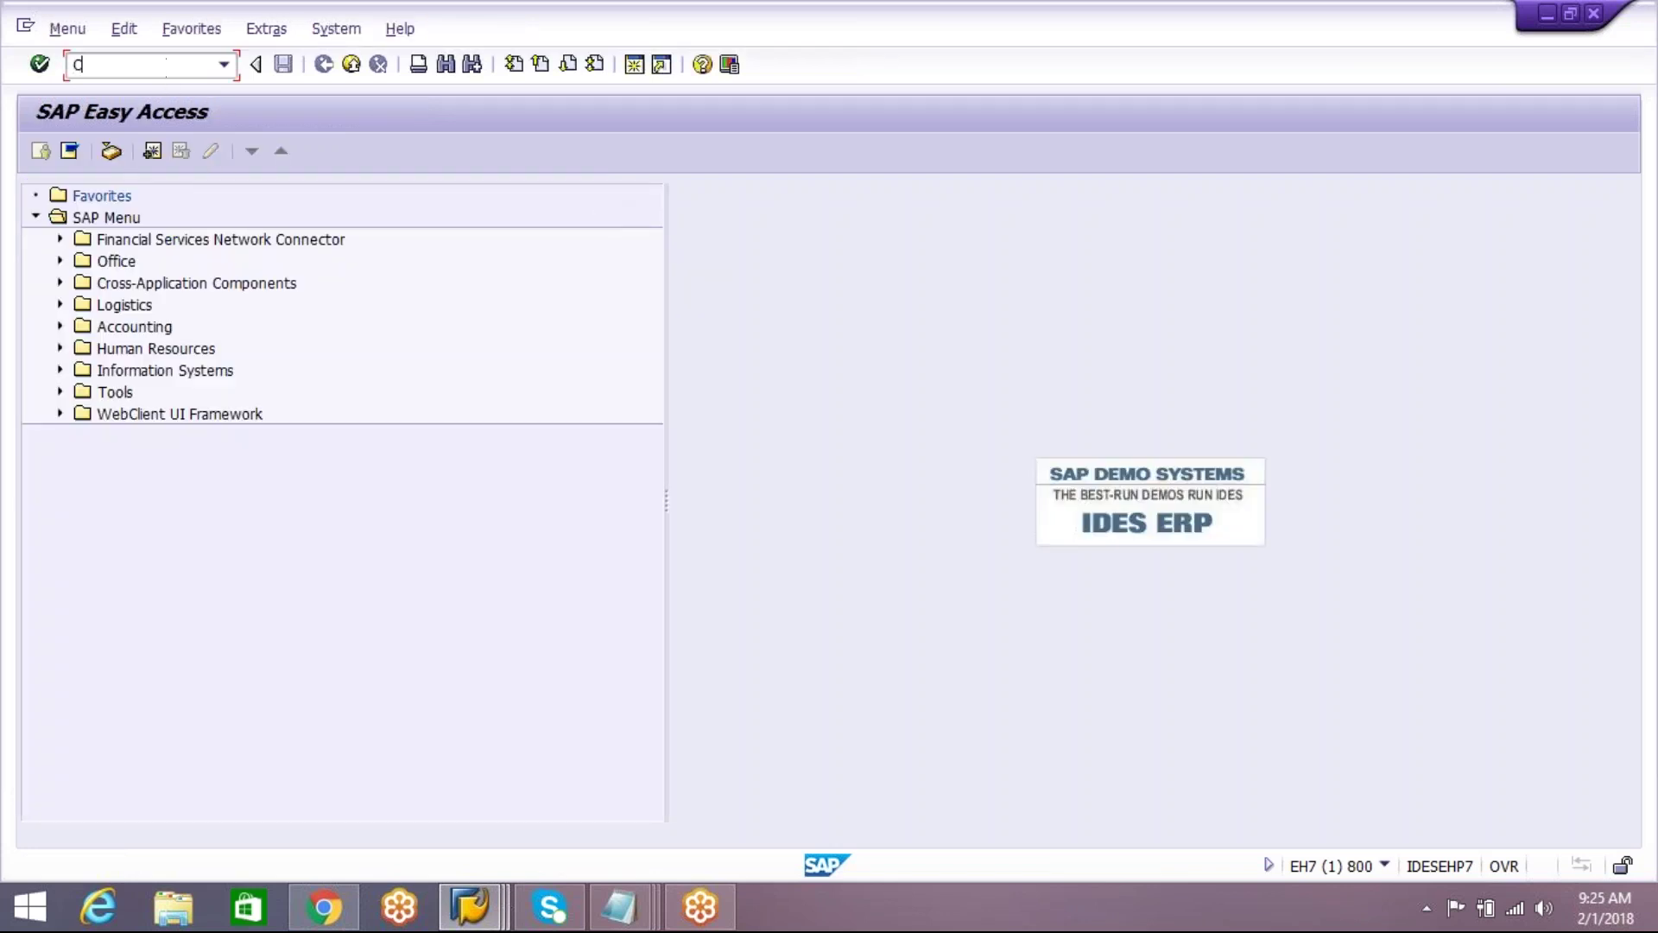
key("Return")
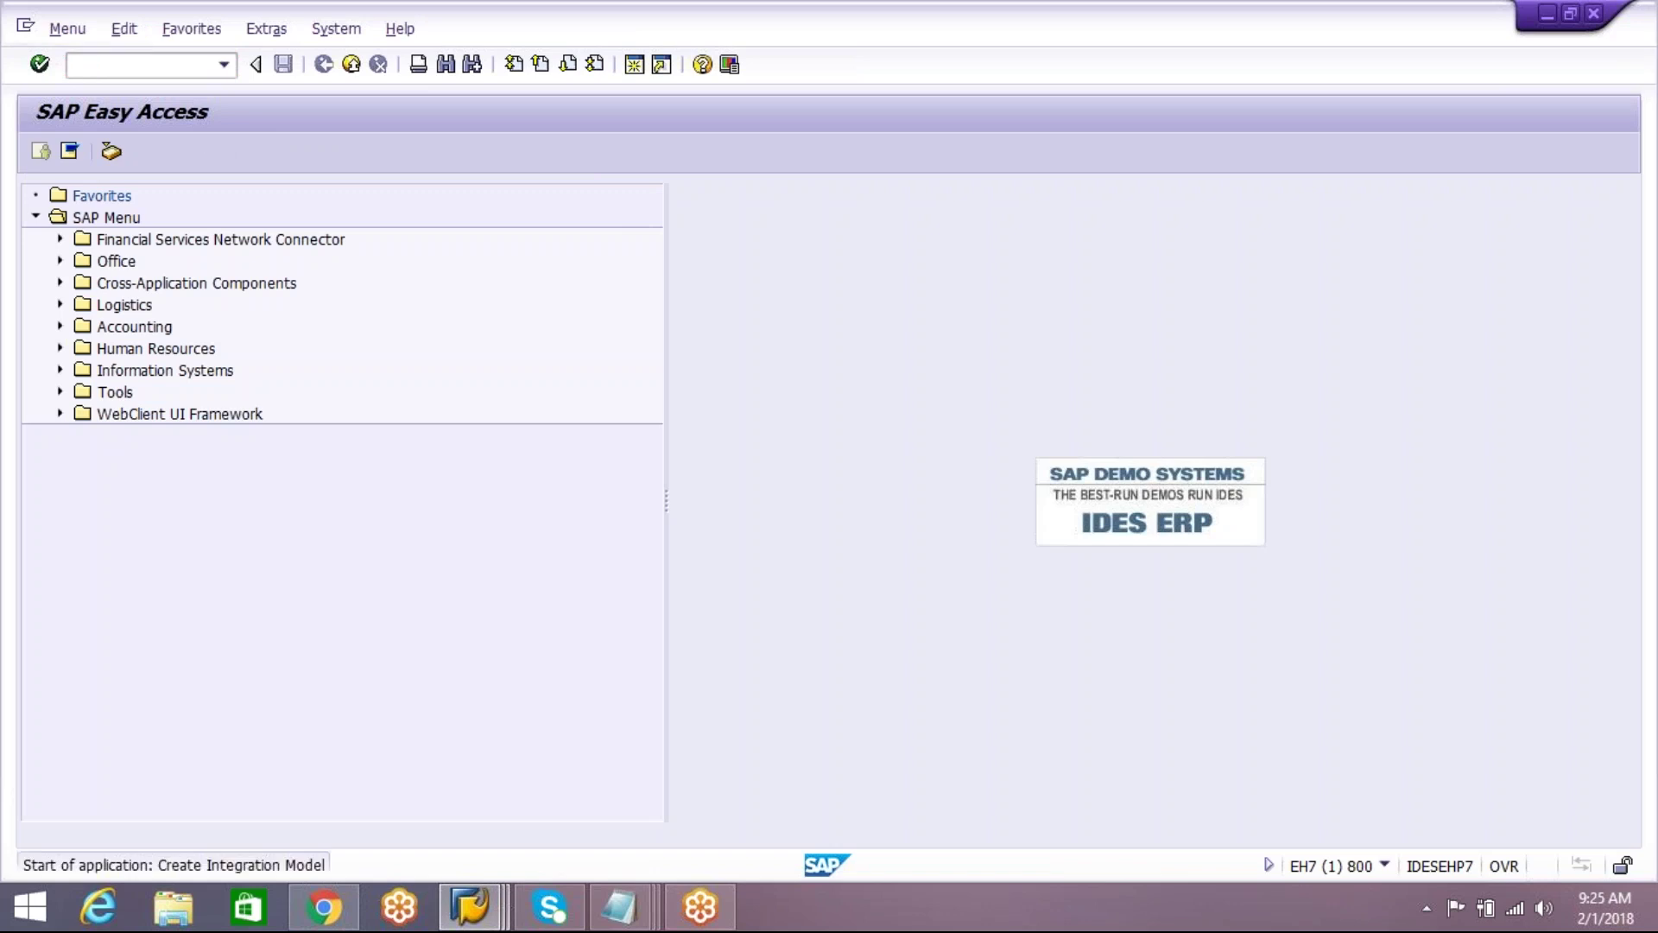
Step: Enter AIPLCUS as the name of the integration model
left_click(229, 195)
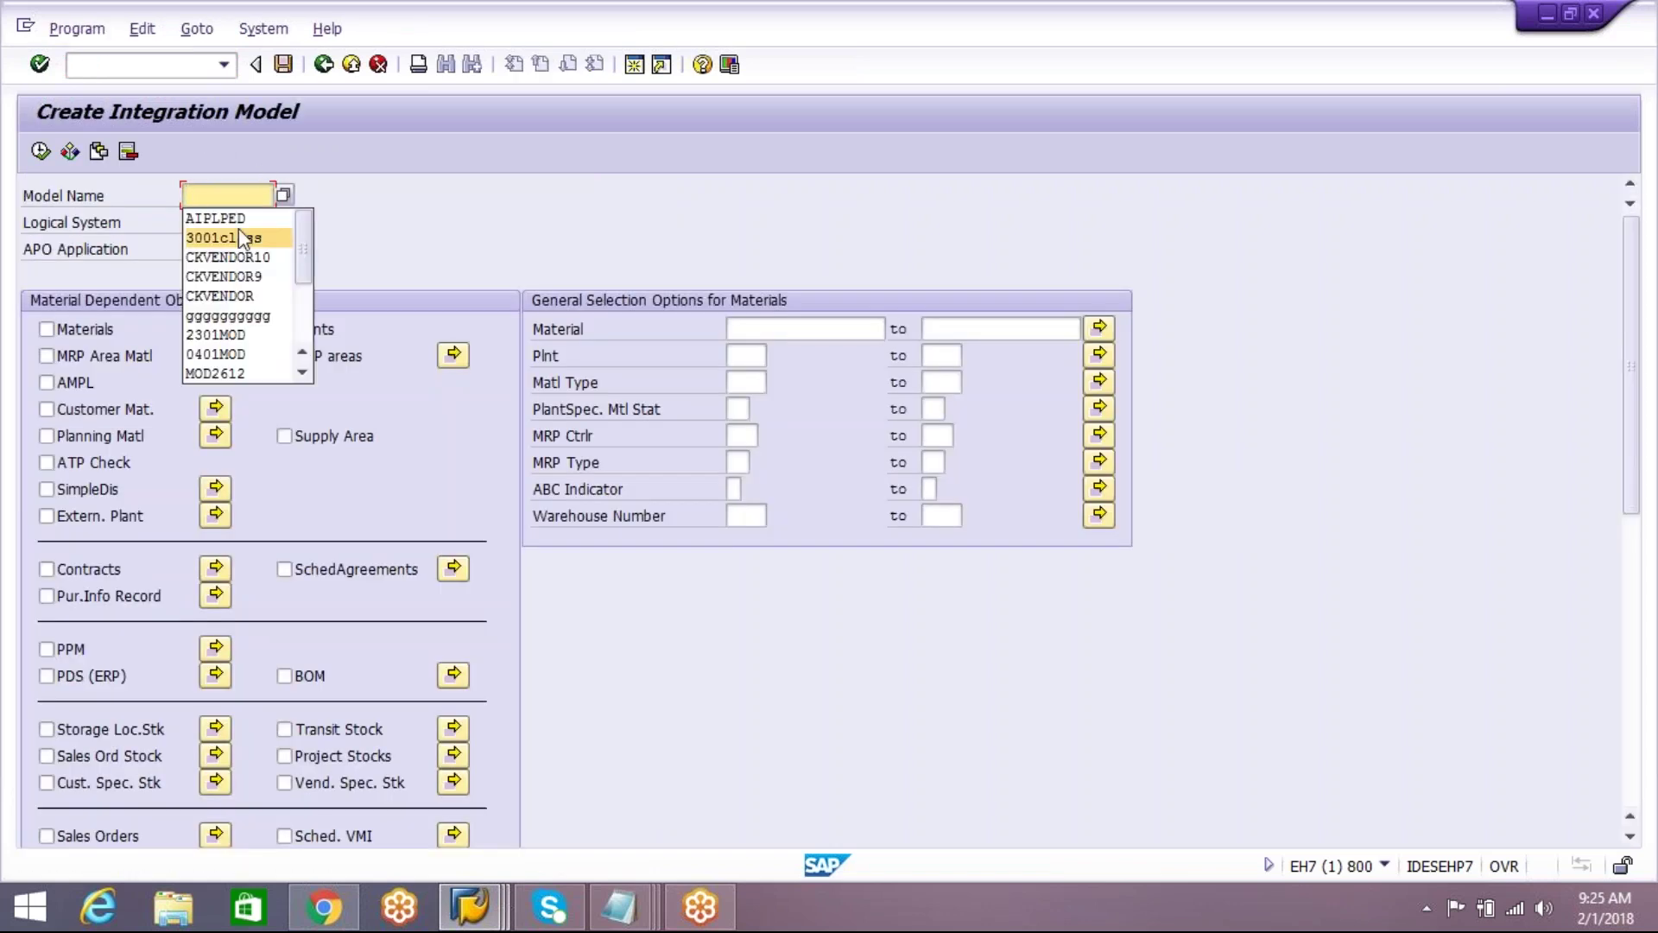
left_click(226, 217)
key("BackSpace")
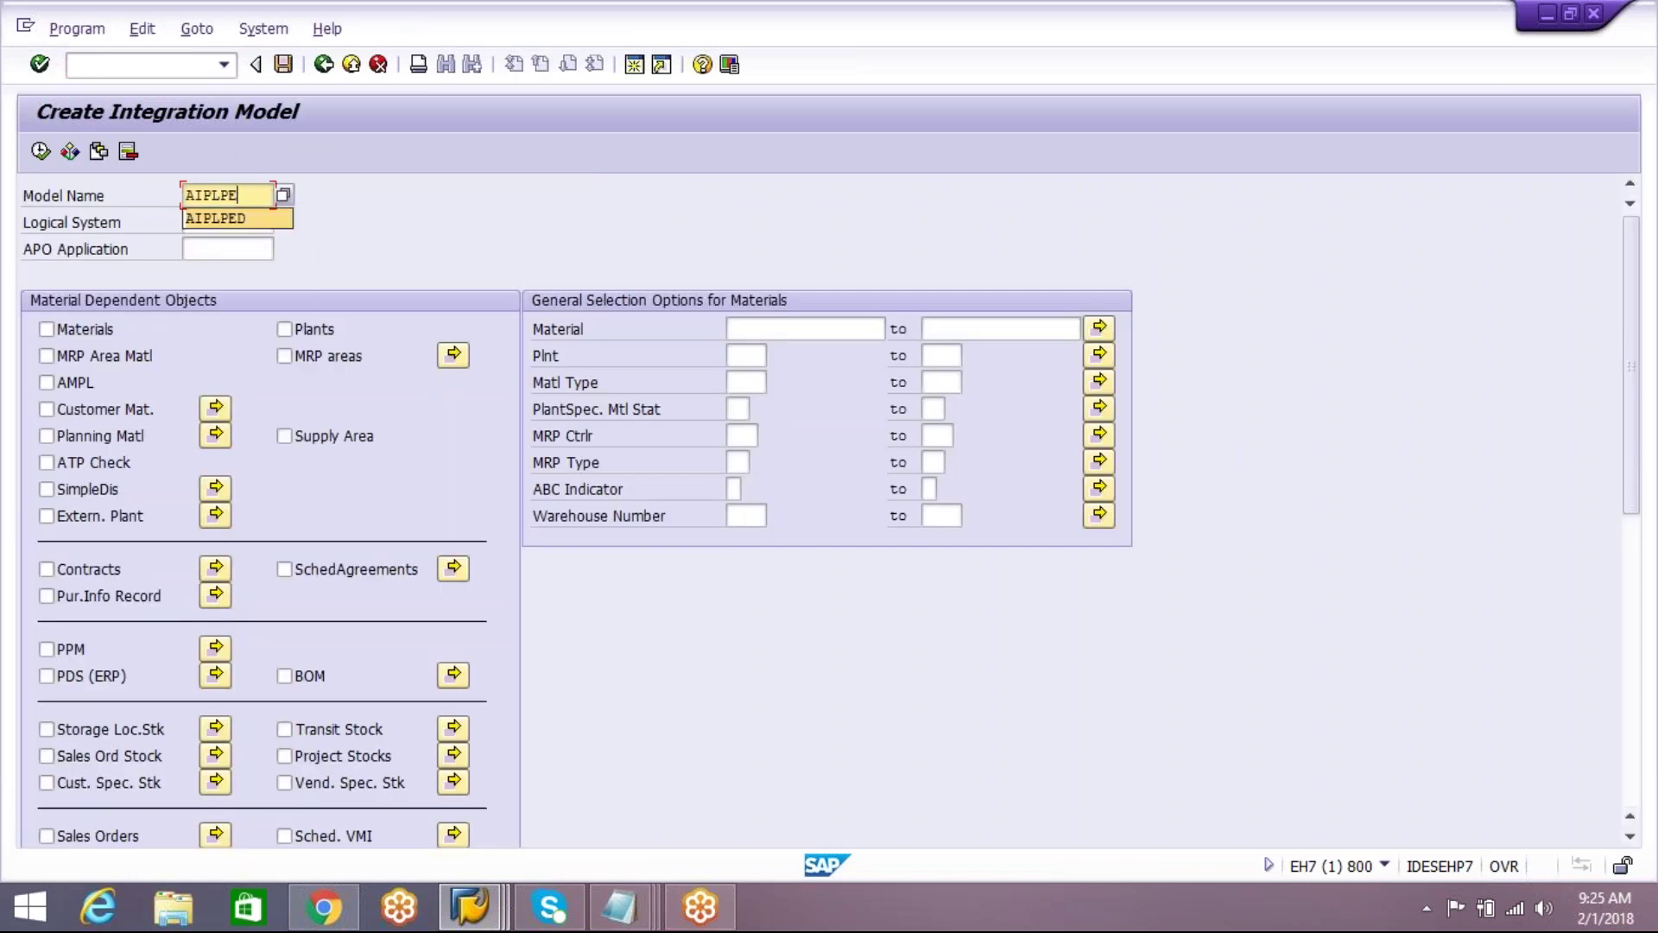
type("CU")
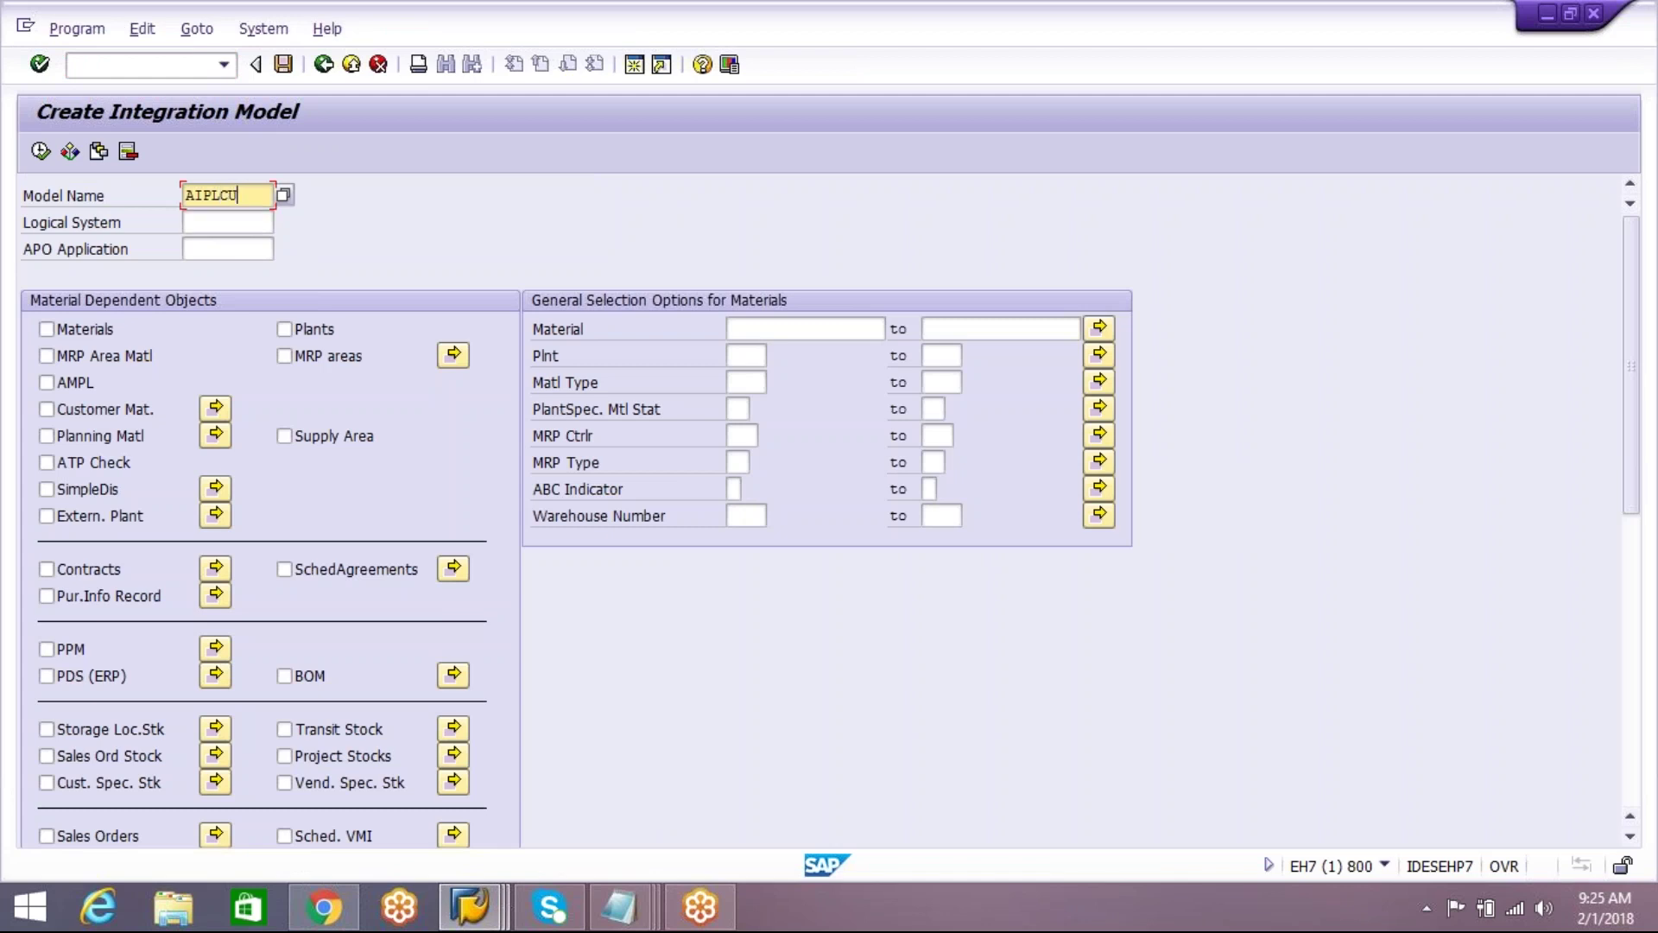
Step: Set the model's APO application to CUS and its logical system to E74CLNT300
left_click(215, 249)
key("Down")
left_click(212, 273)
key("BackSpace")
key("BackSpace")
key("BackSpace")
type("C")
left_click(215, 278)
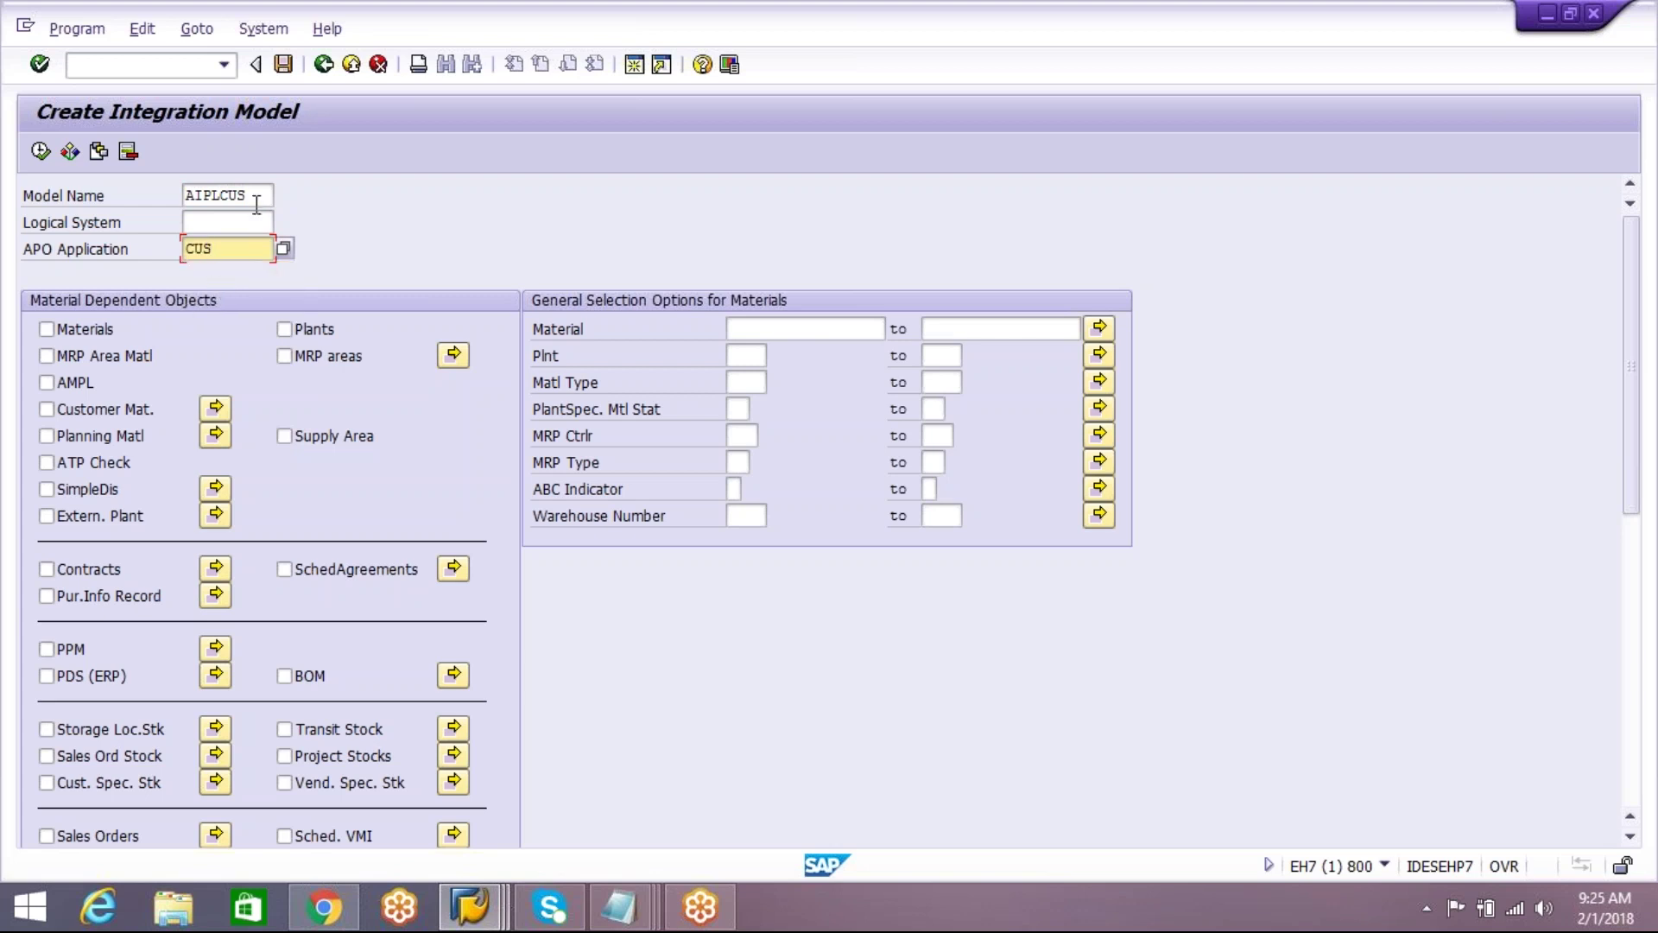
left_click(250, 223)
left_click(241, 245)
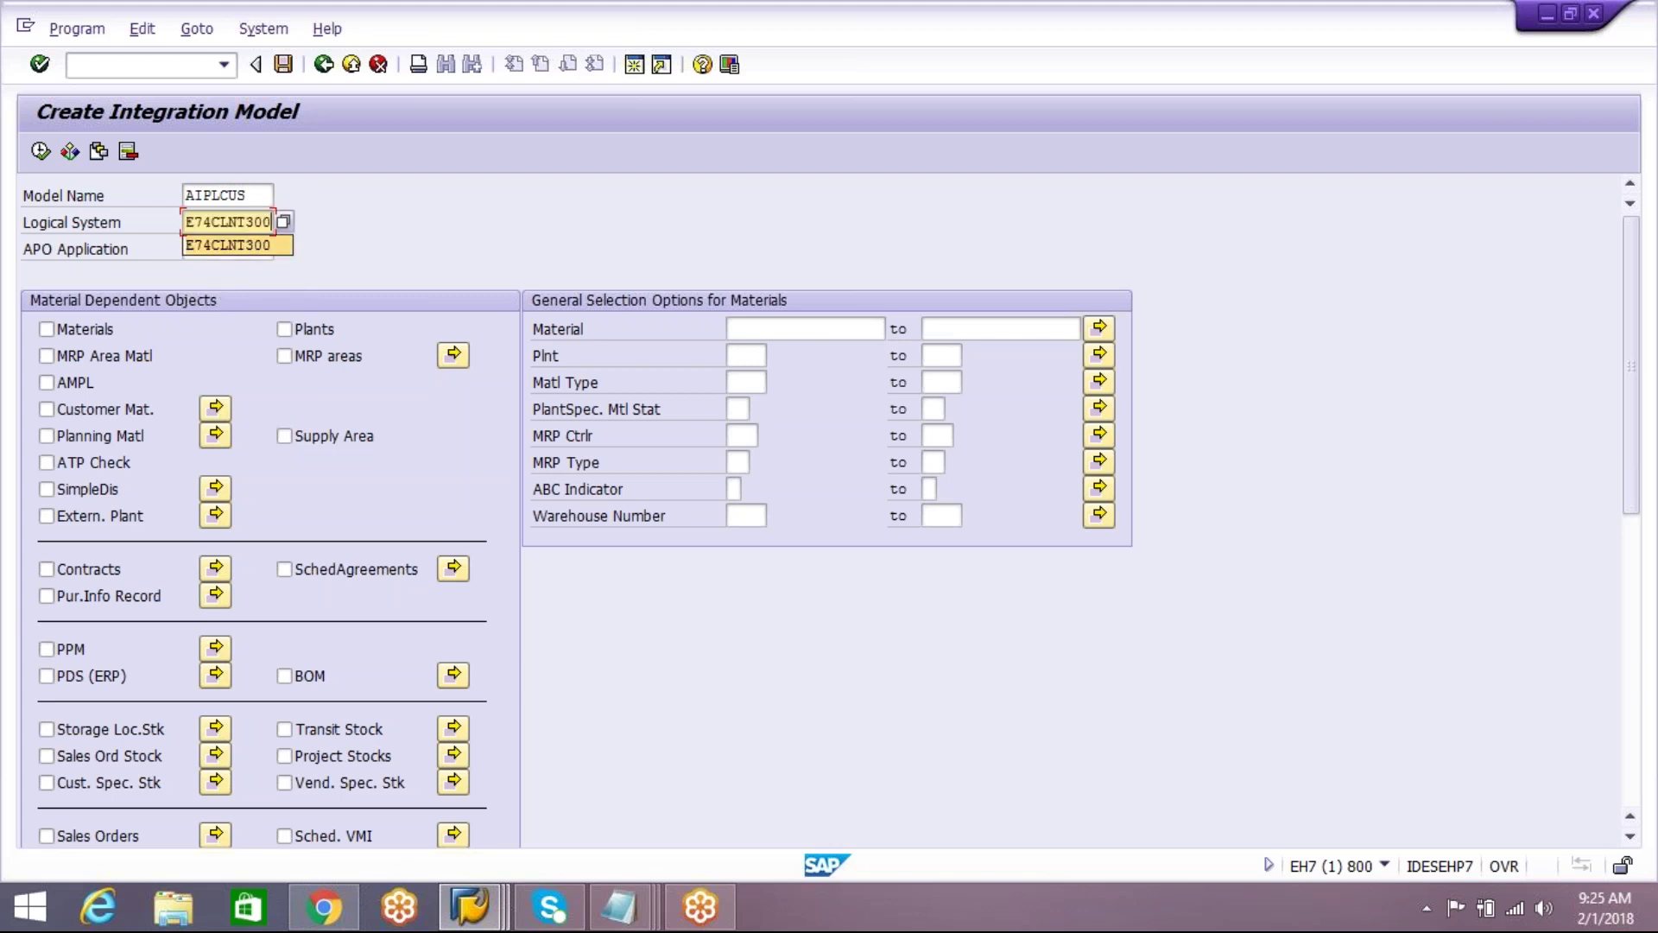
Step: Include Customers from the material independent objects and restrict the selection to customer AIPL-CUS
left_click_drag(1629, 341, 1630, 594)
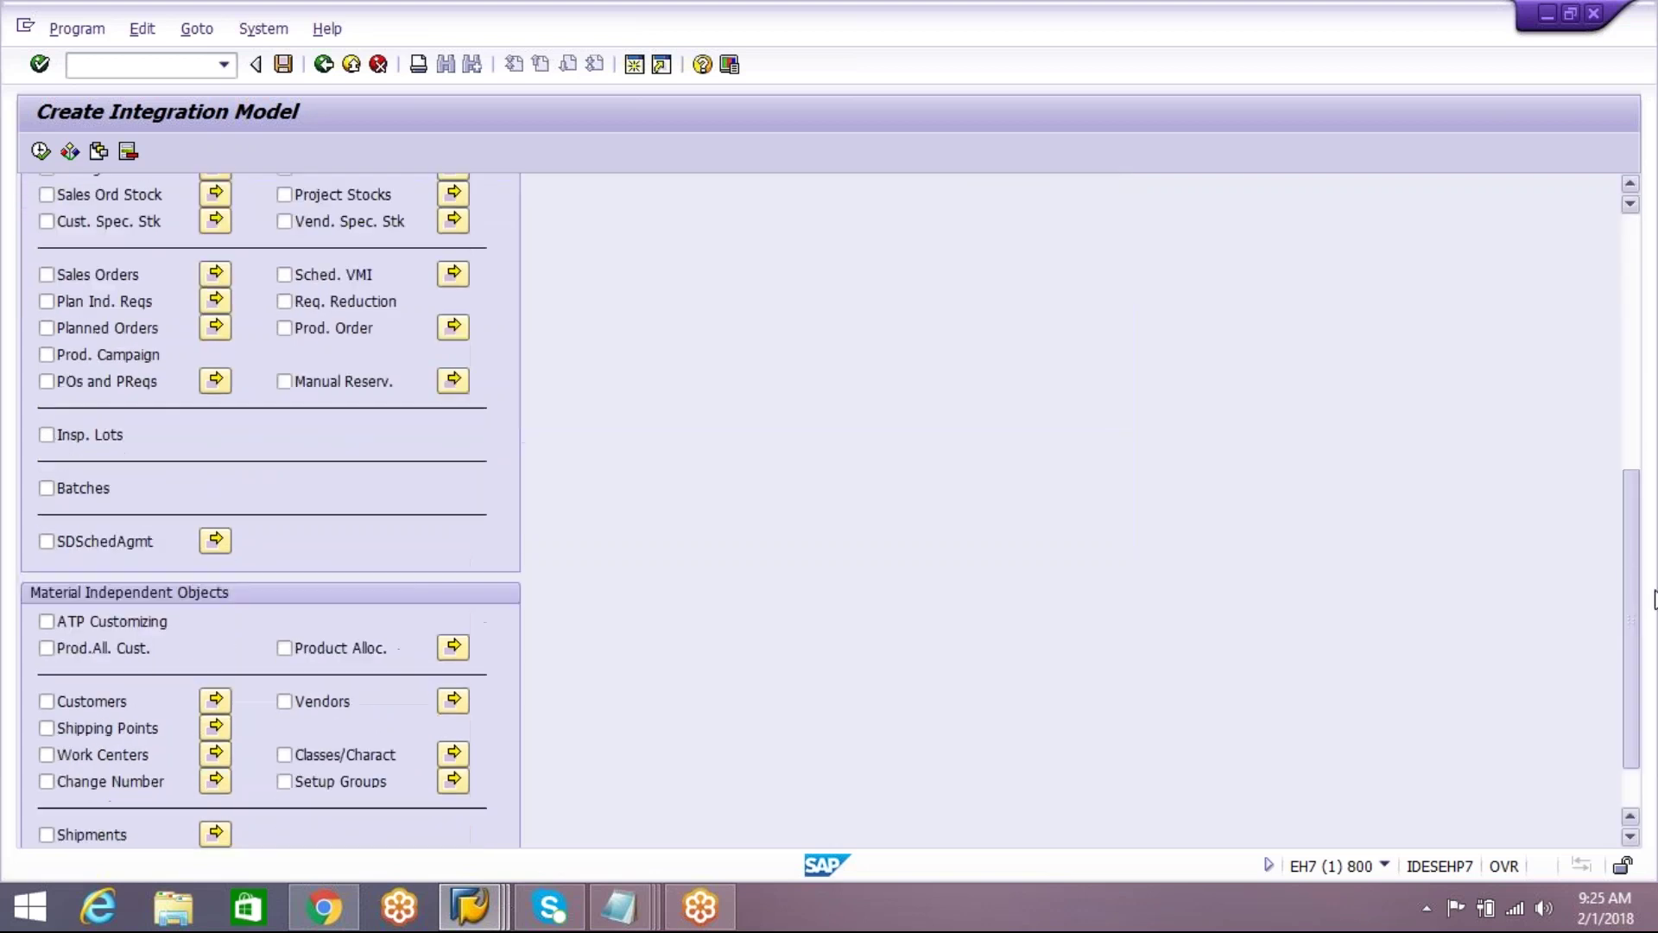
scroll(602, 674, "down", 1)
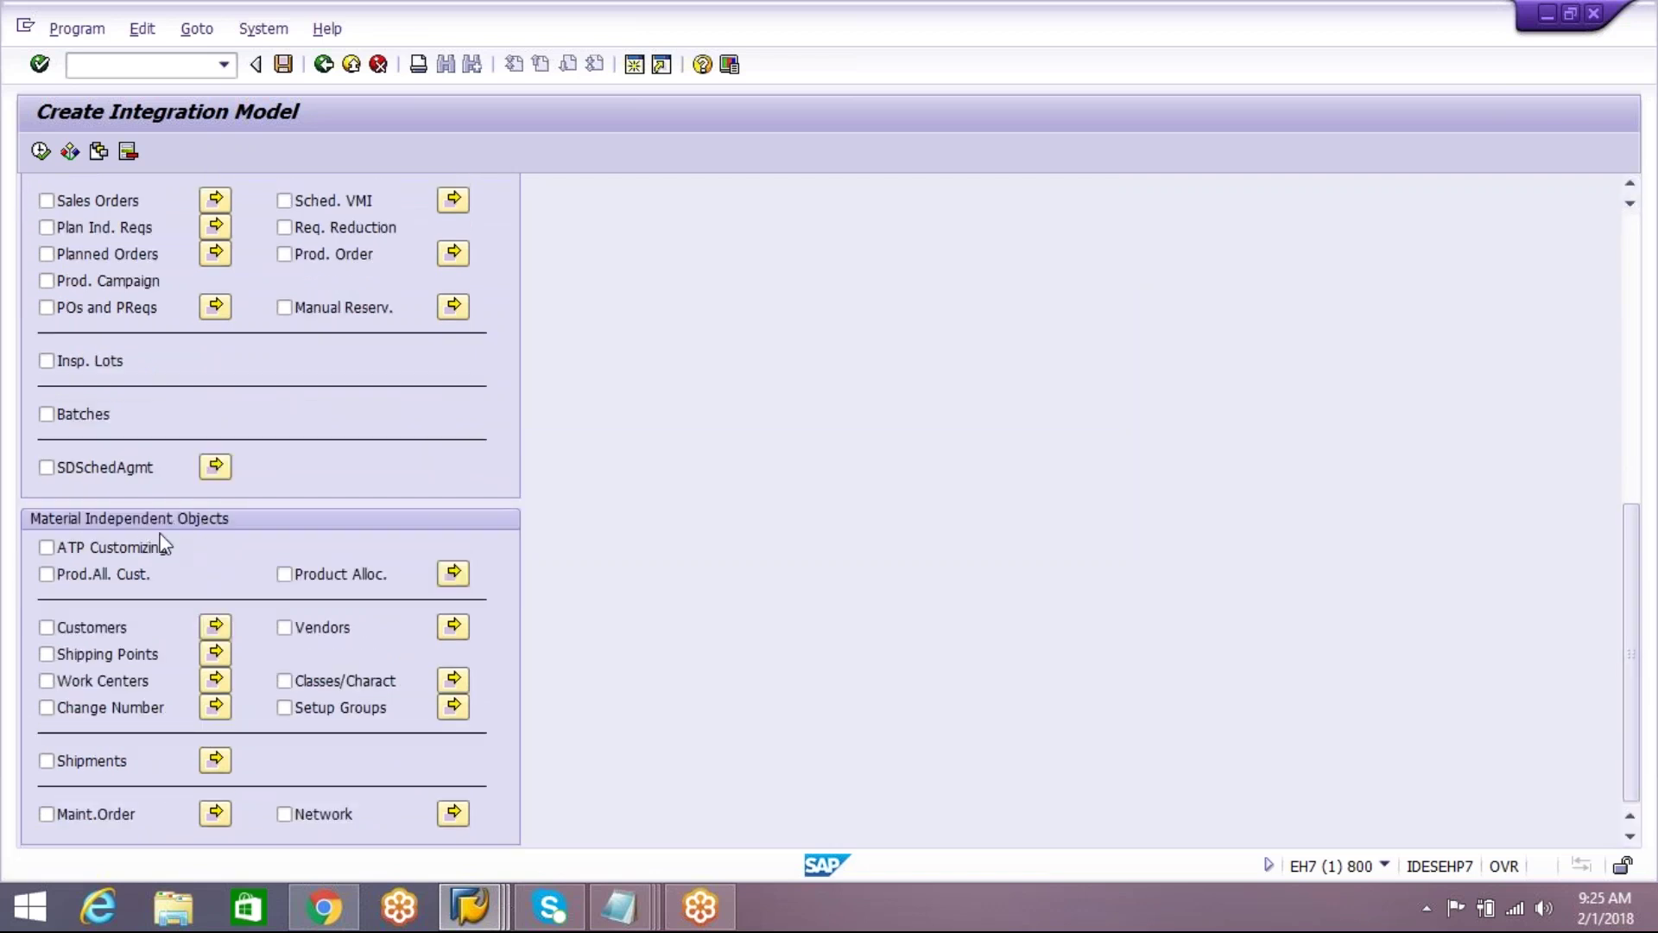
left_click(47, 628)
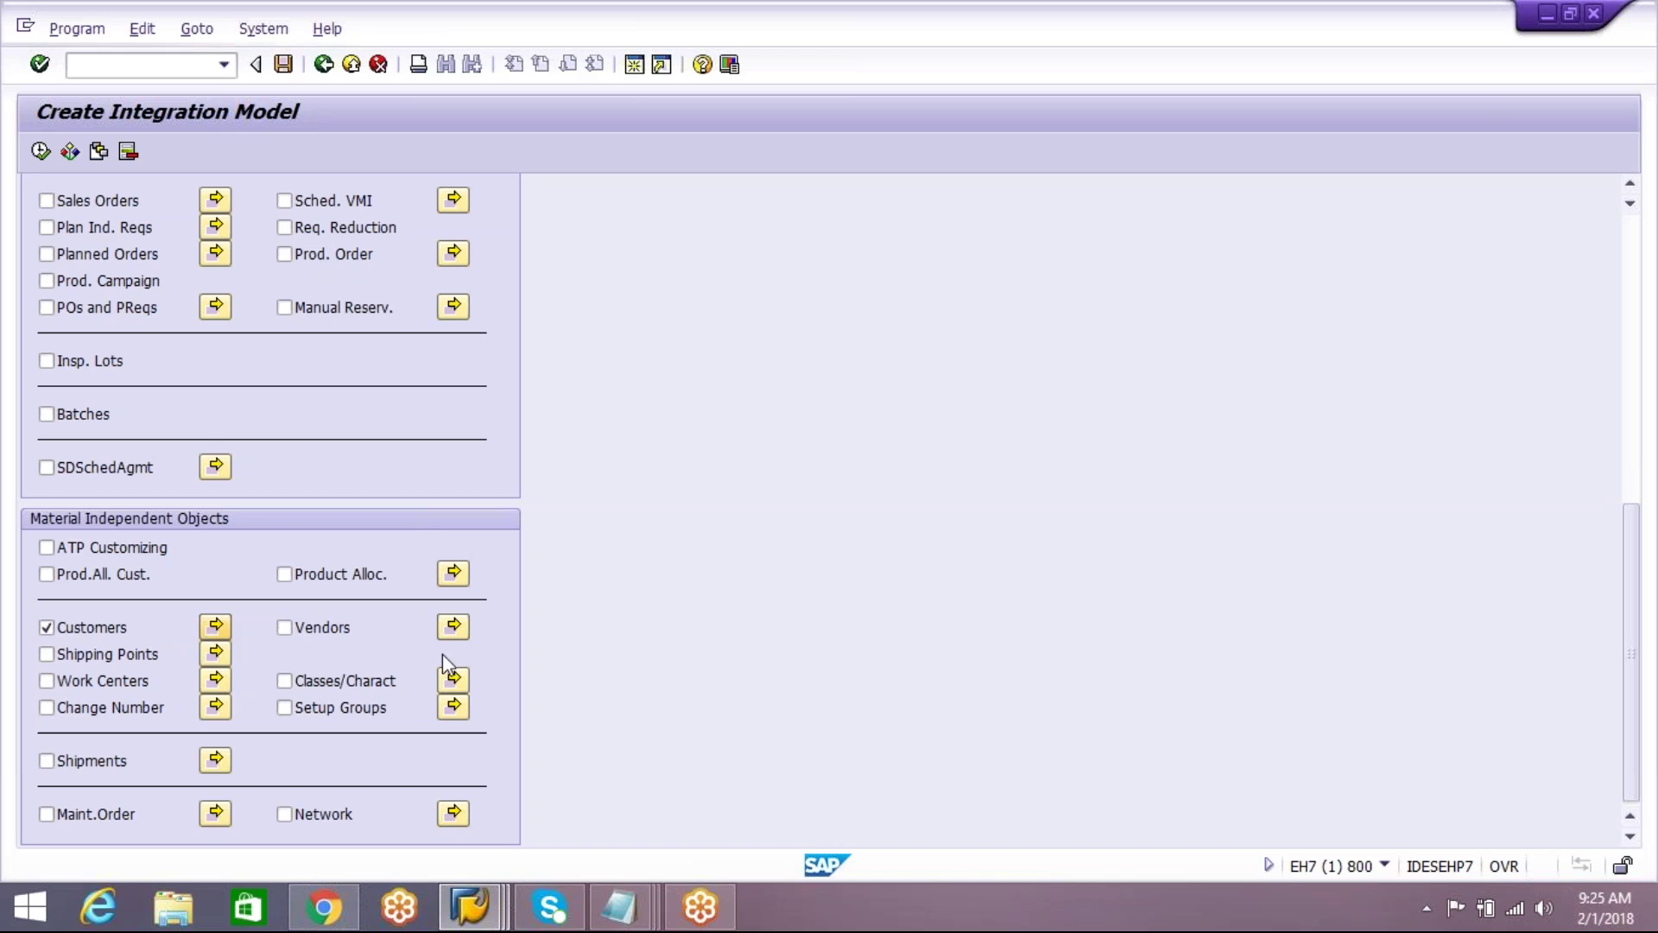
scroll(907, 674, "down", 2)
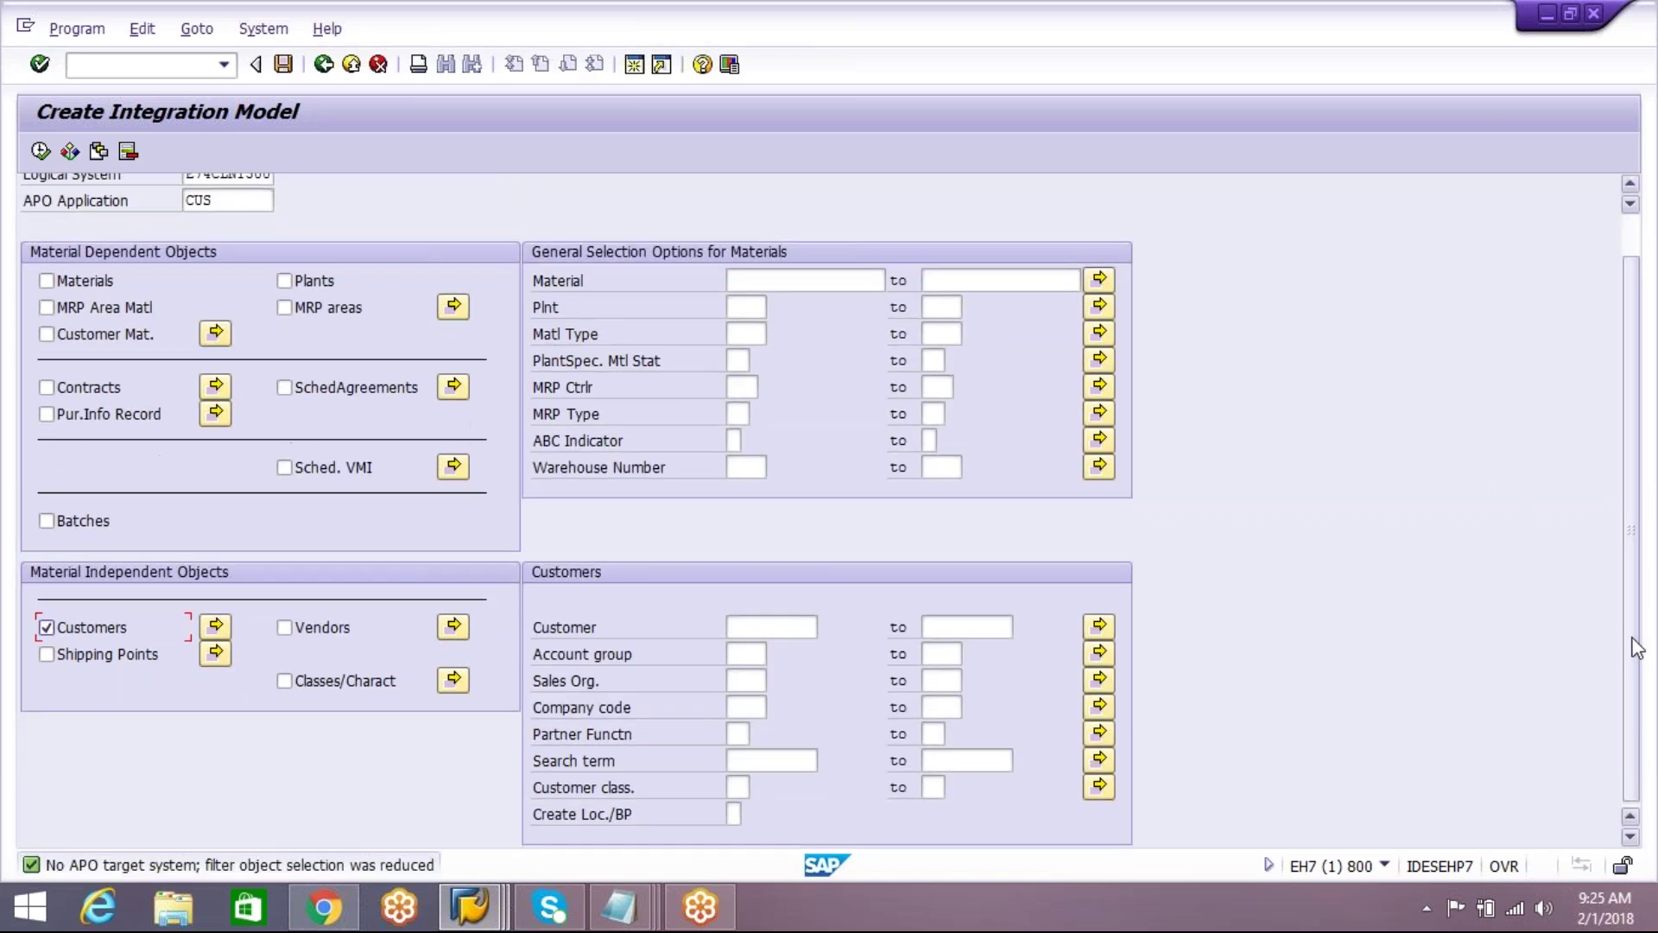
left_click(782, 623)
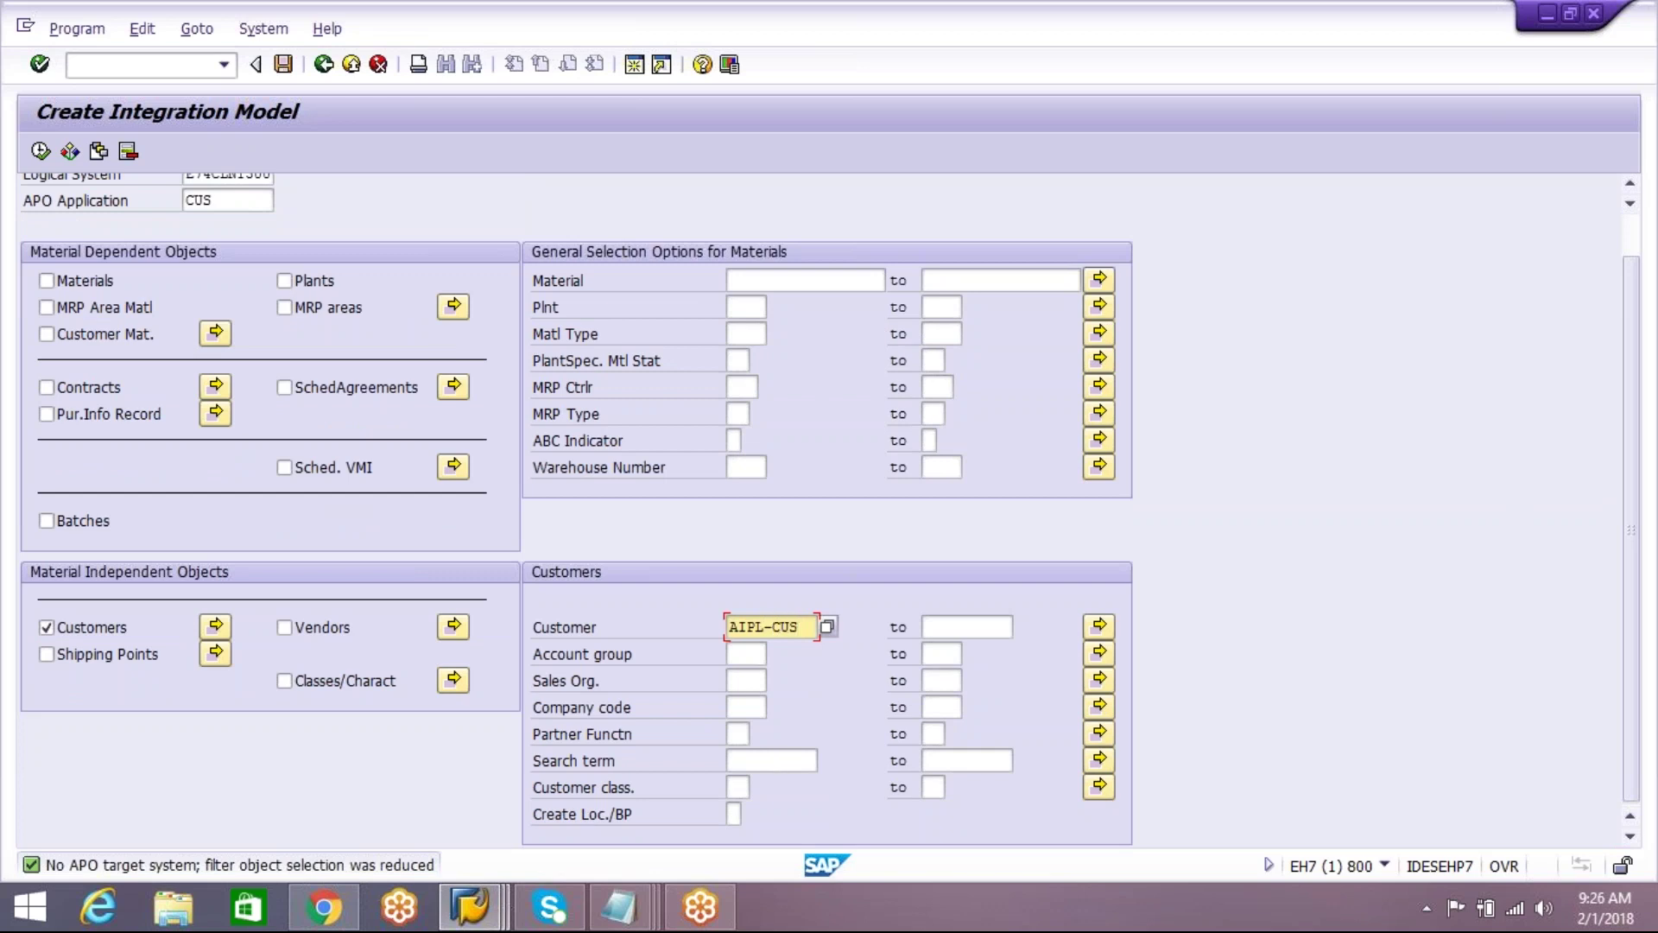
Step: Set Create Loc./BP for the customer selection to 1, Only Create Business Partners
left_click(732, 814)
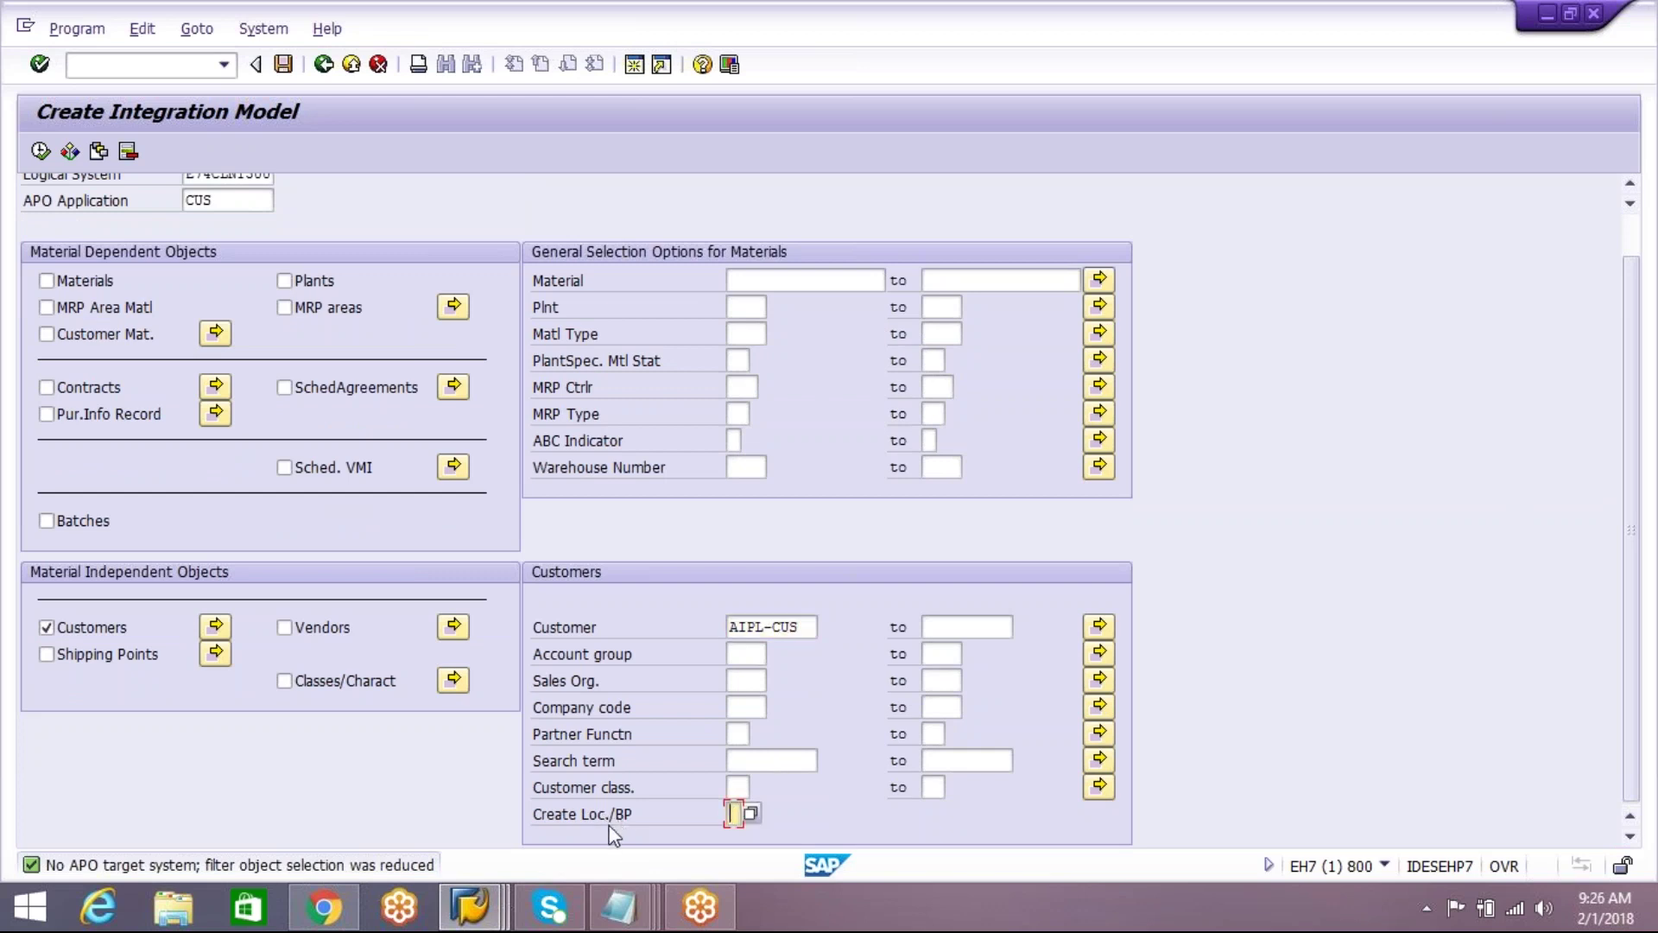
left_click(749, 816)
scroll(266, 373, "up", 1)
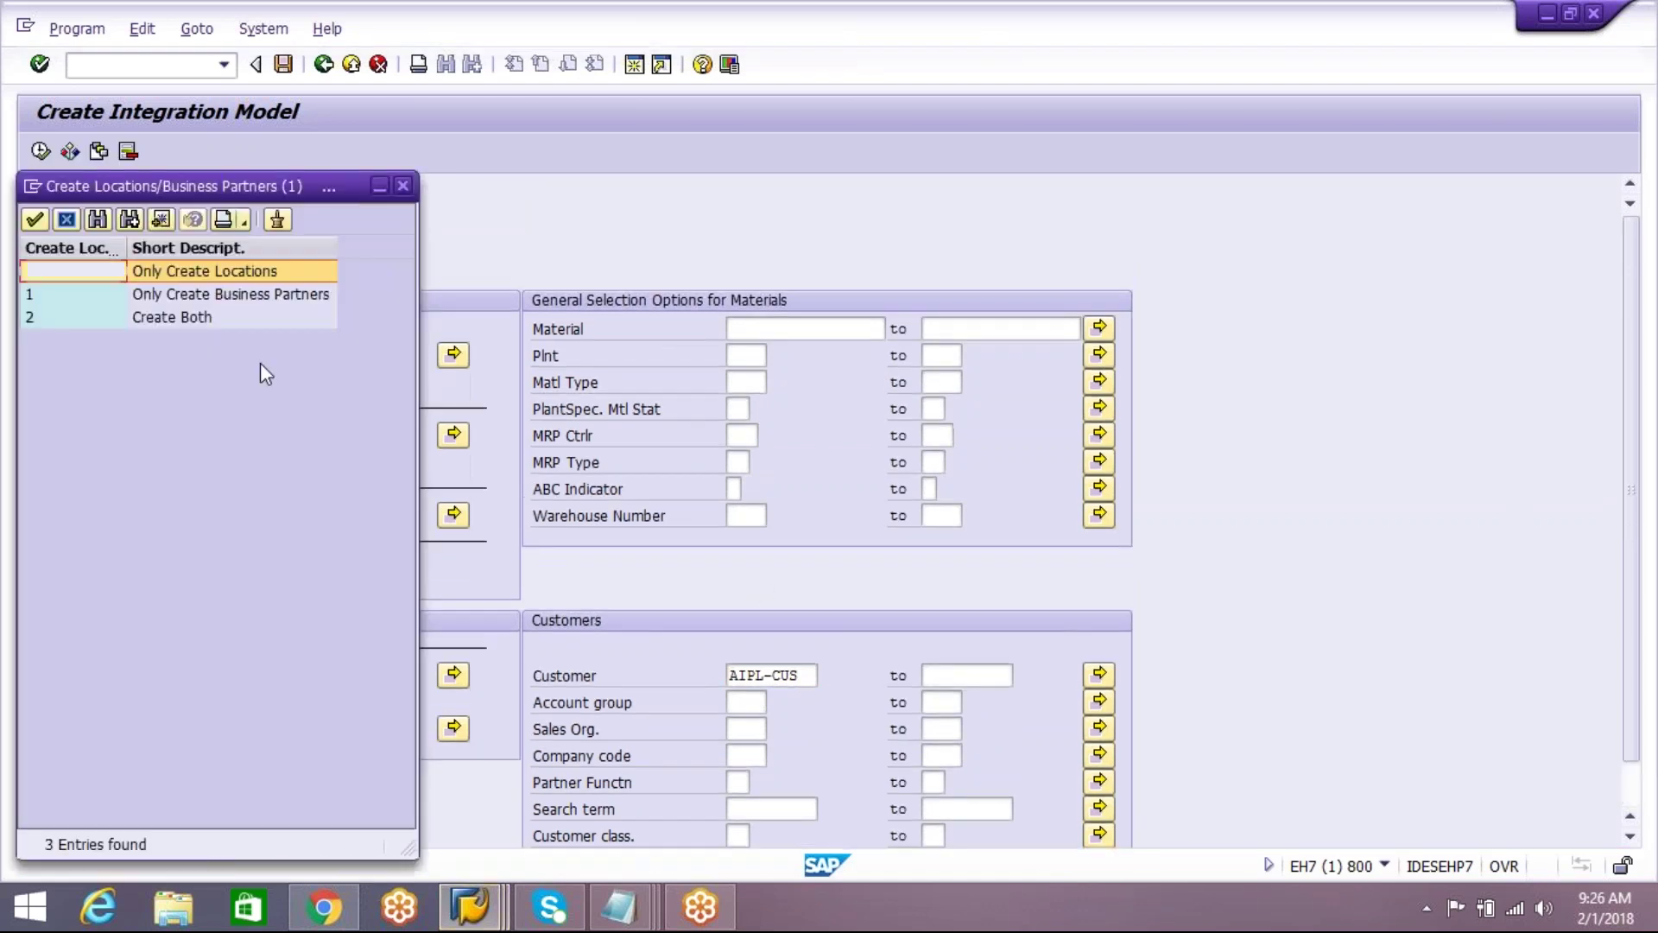
double_click(263, 298)
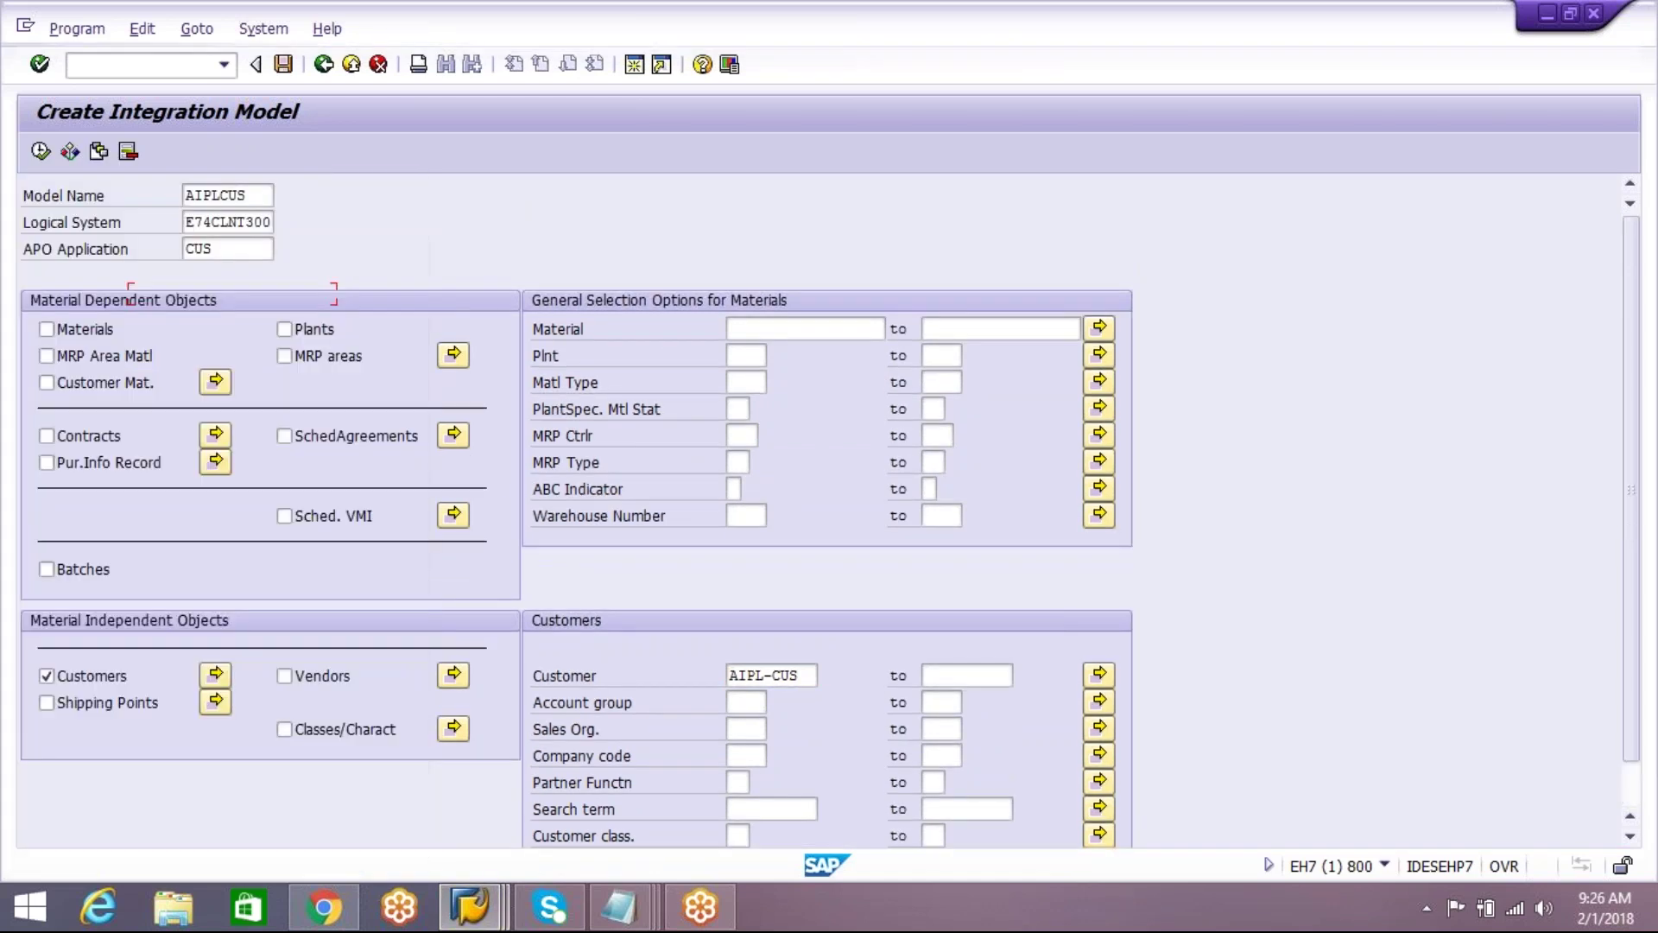
Step: Execute the customer selection and generate integration model AIPLCUS from its result
left_click(41, 151)
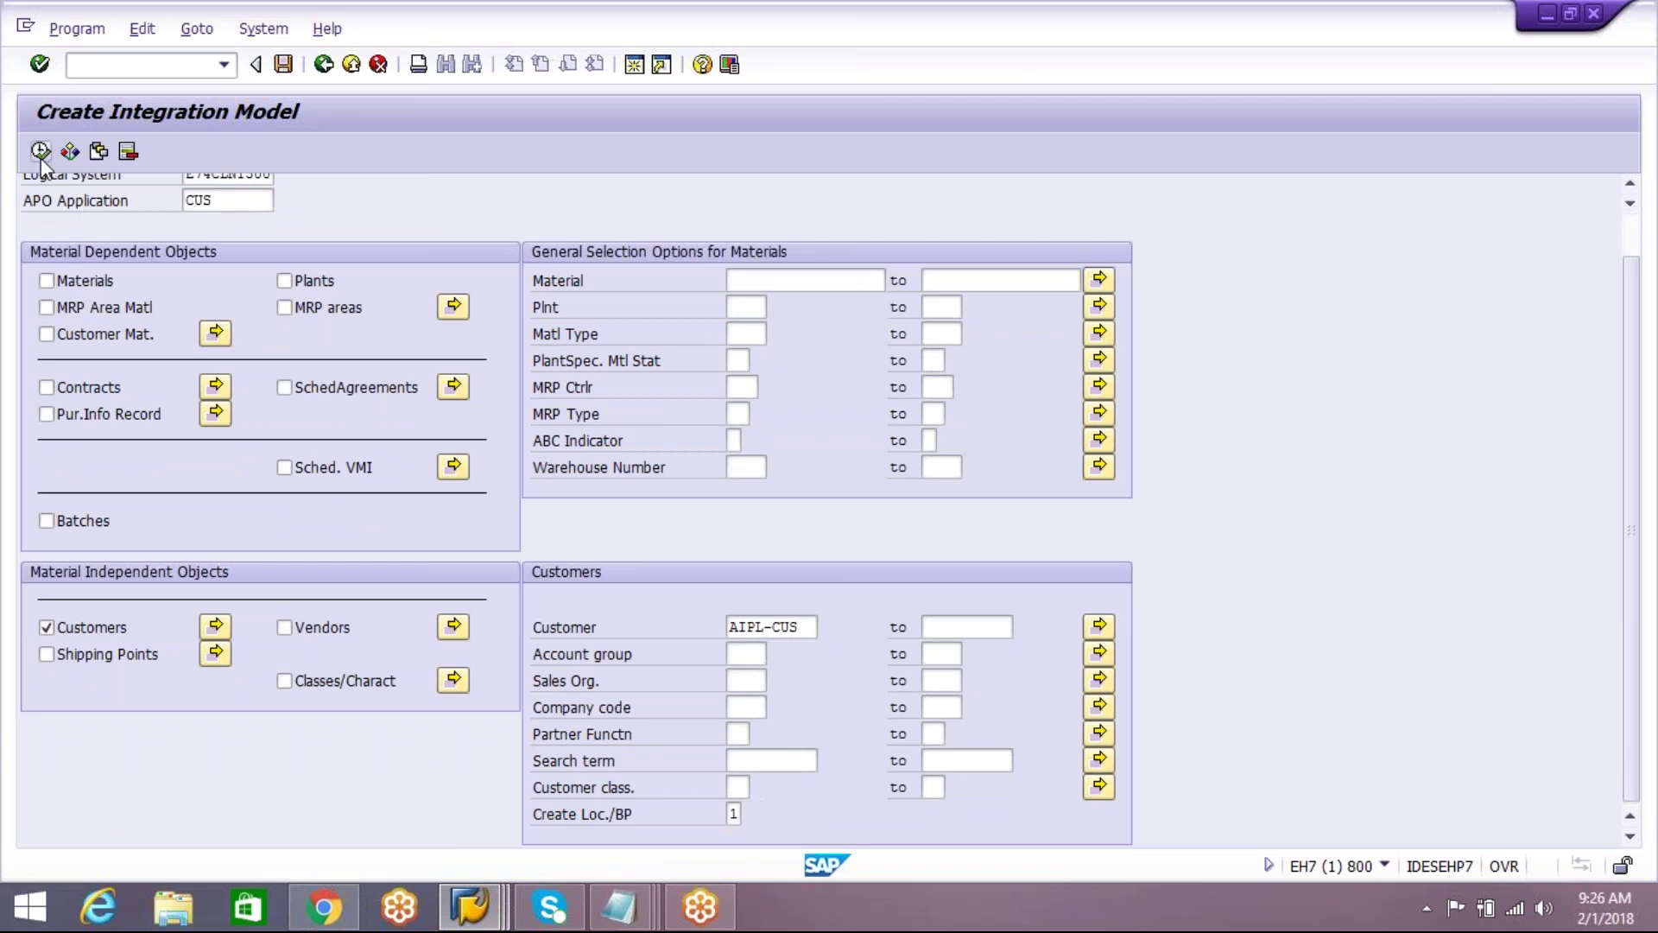
left_click(104, 290)
left_click(489, 198)
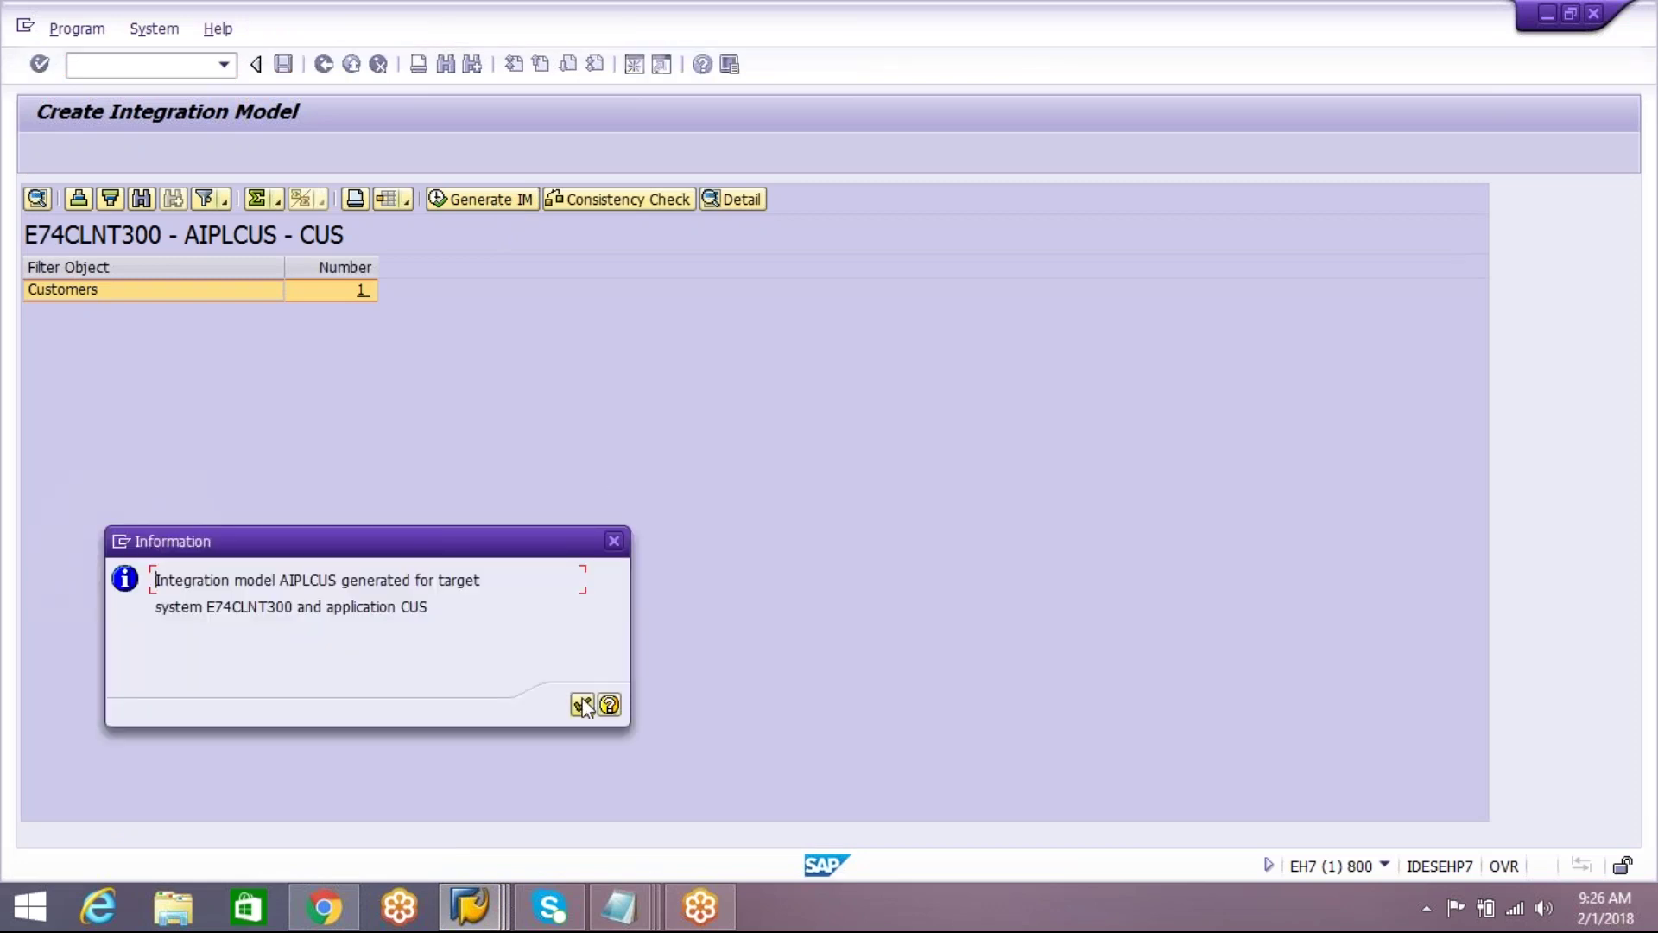
left_click(582, 705)
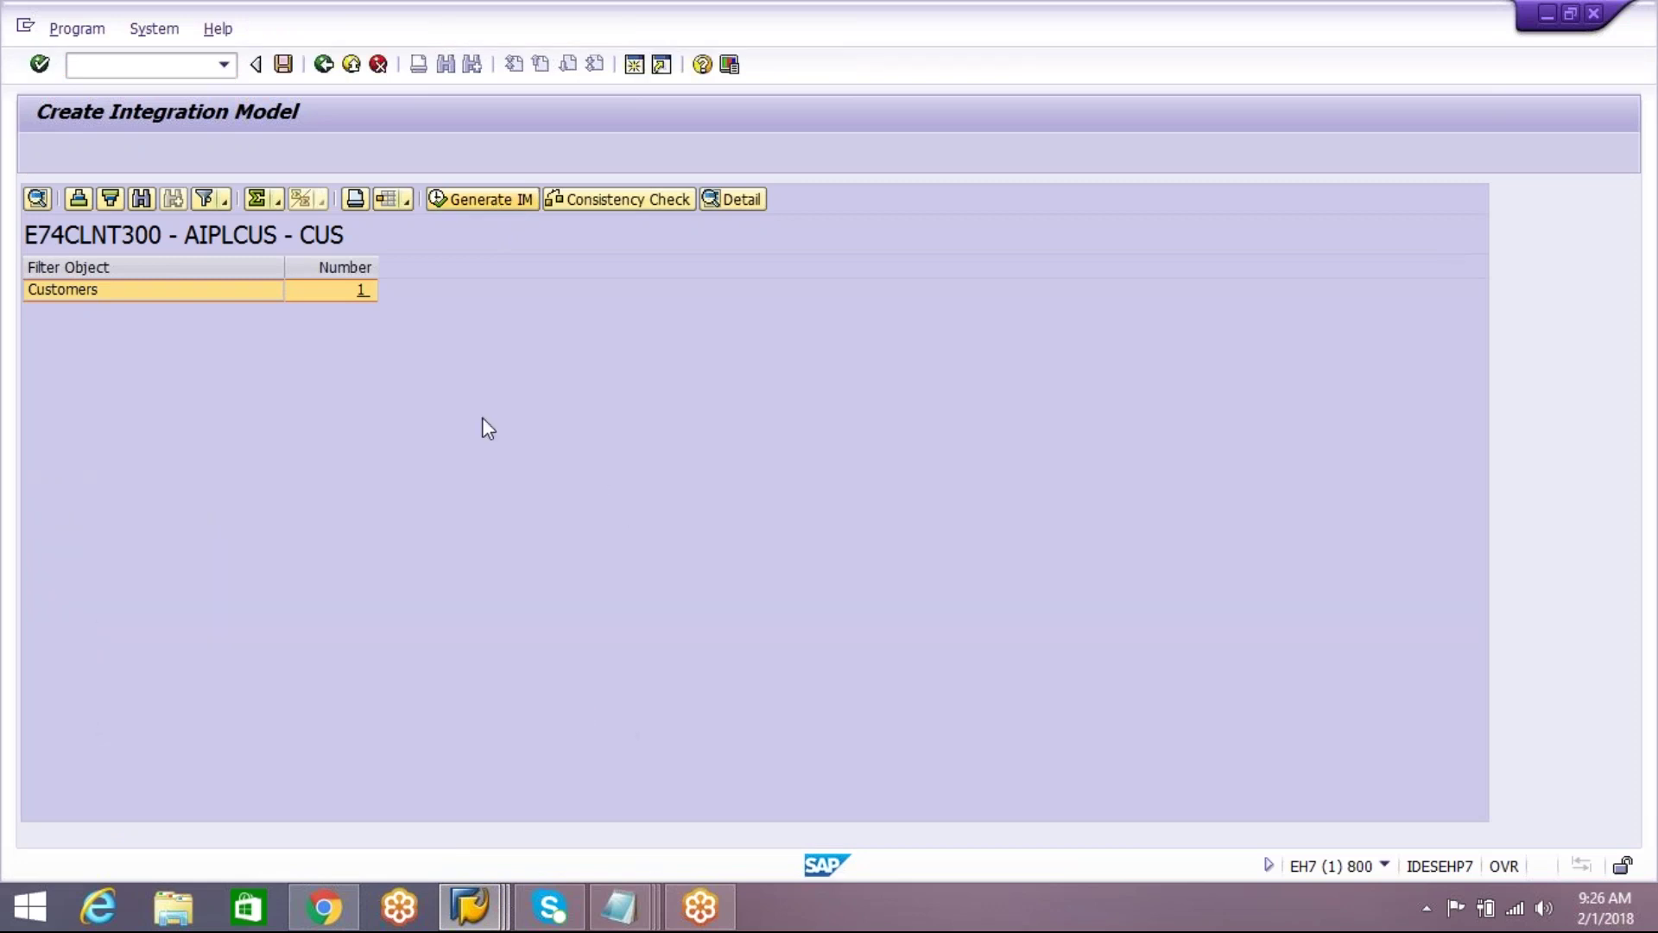
Step: Leave integration model creation and run transaction CFM2 for model AIPLCUS, logical system E74CLNT300 and application CUS
left_click(325, 66)
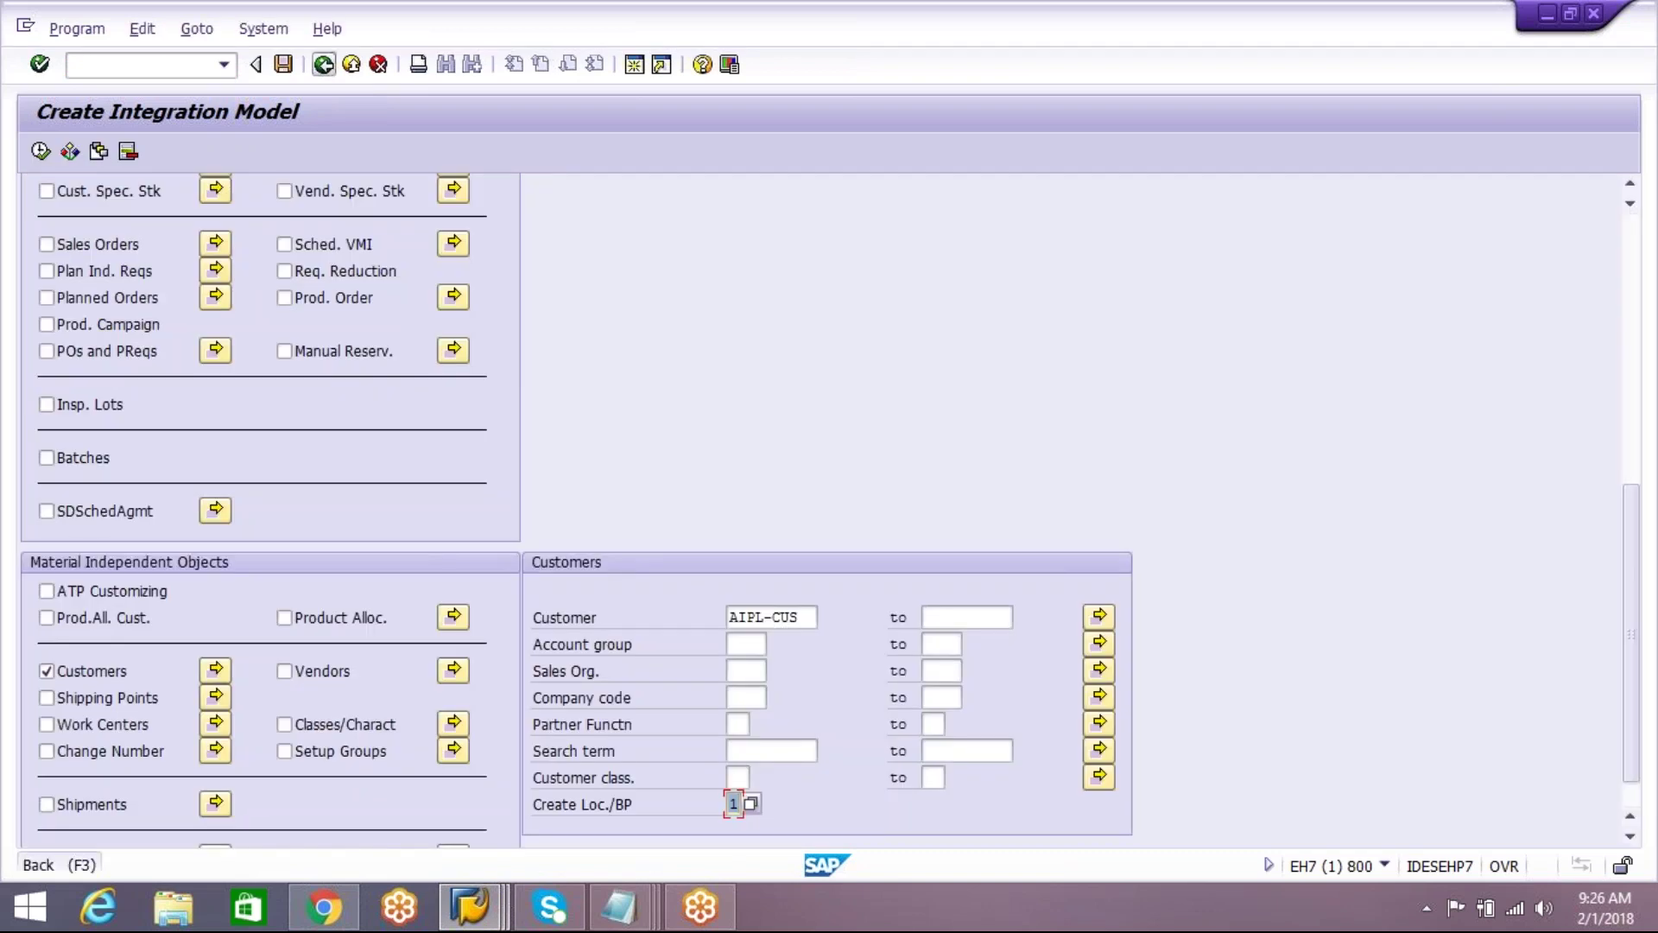
left_click(325, 65)
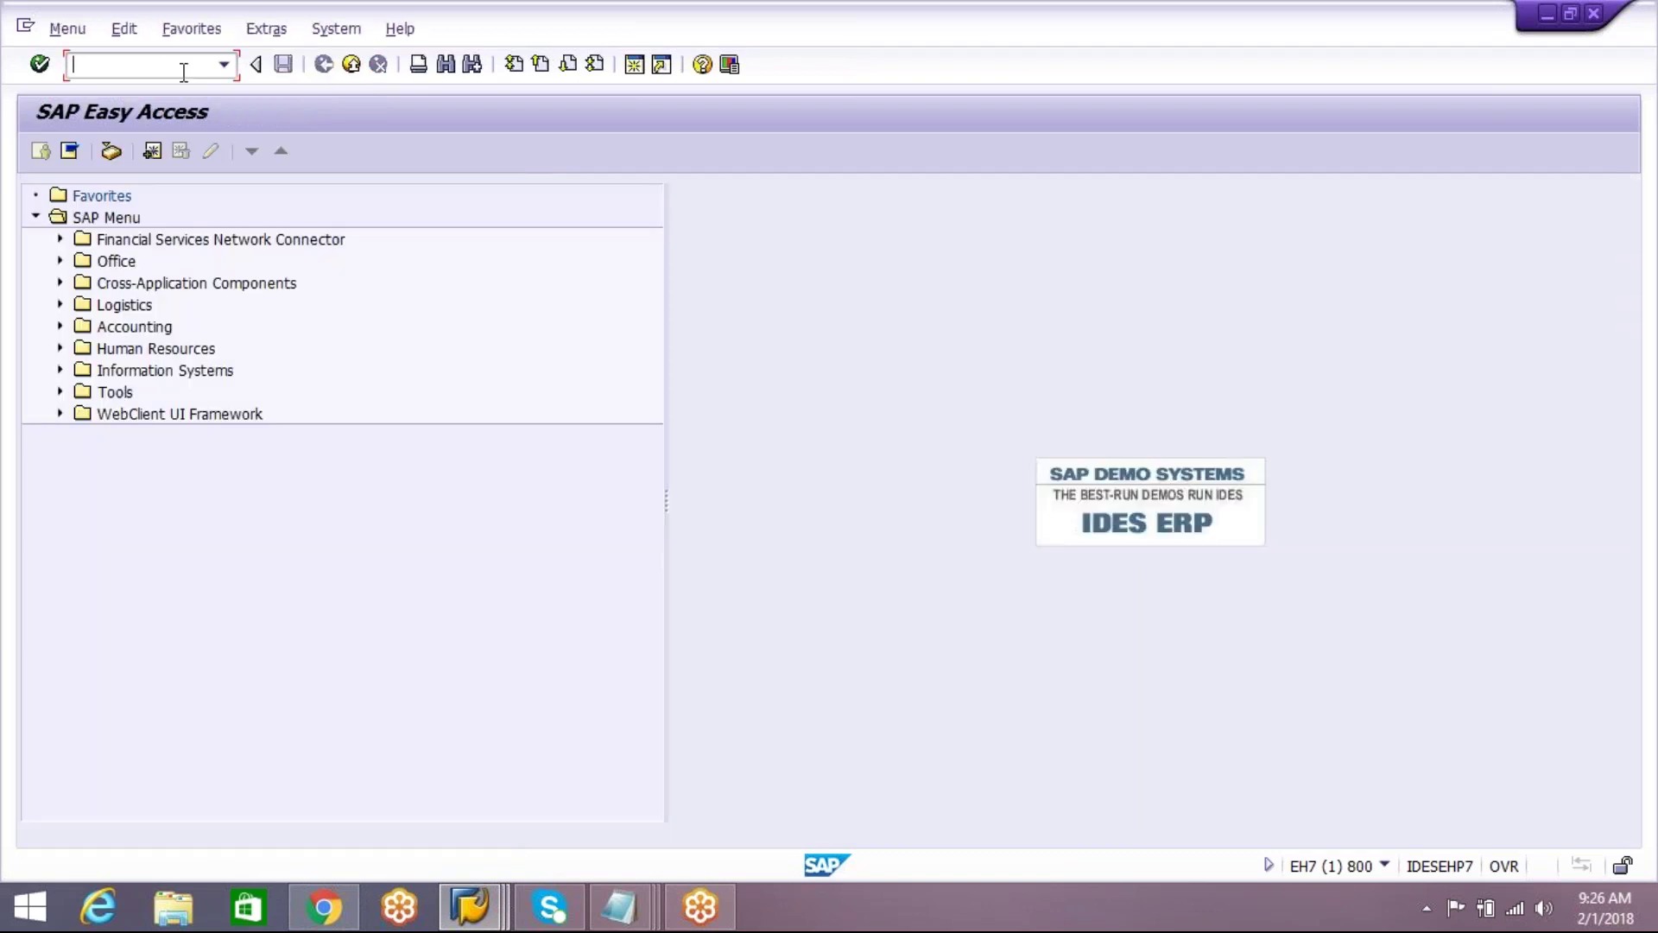
type("cfm2")
key("Return")
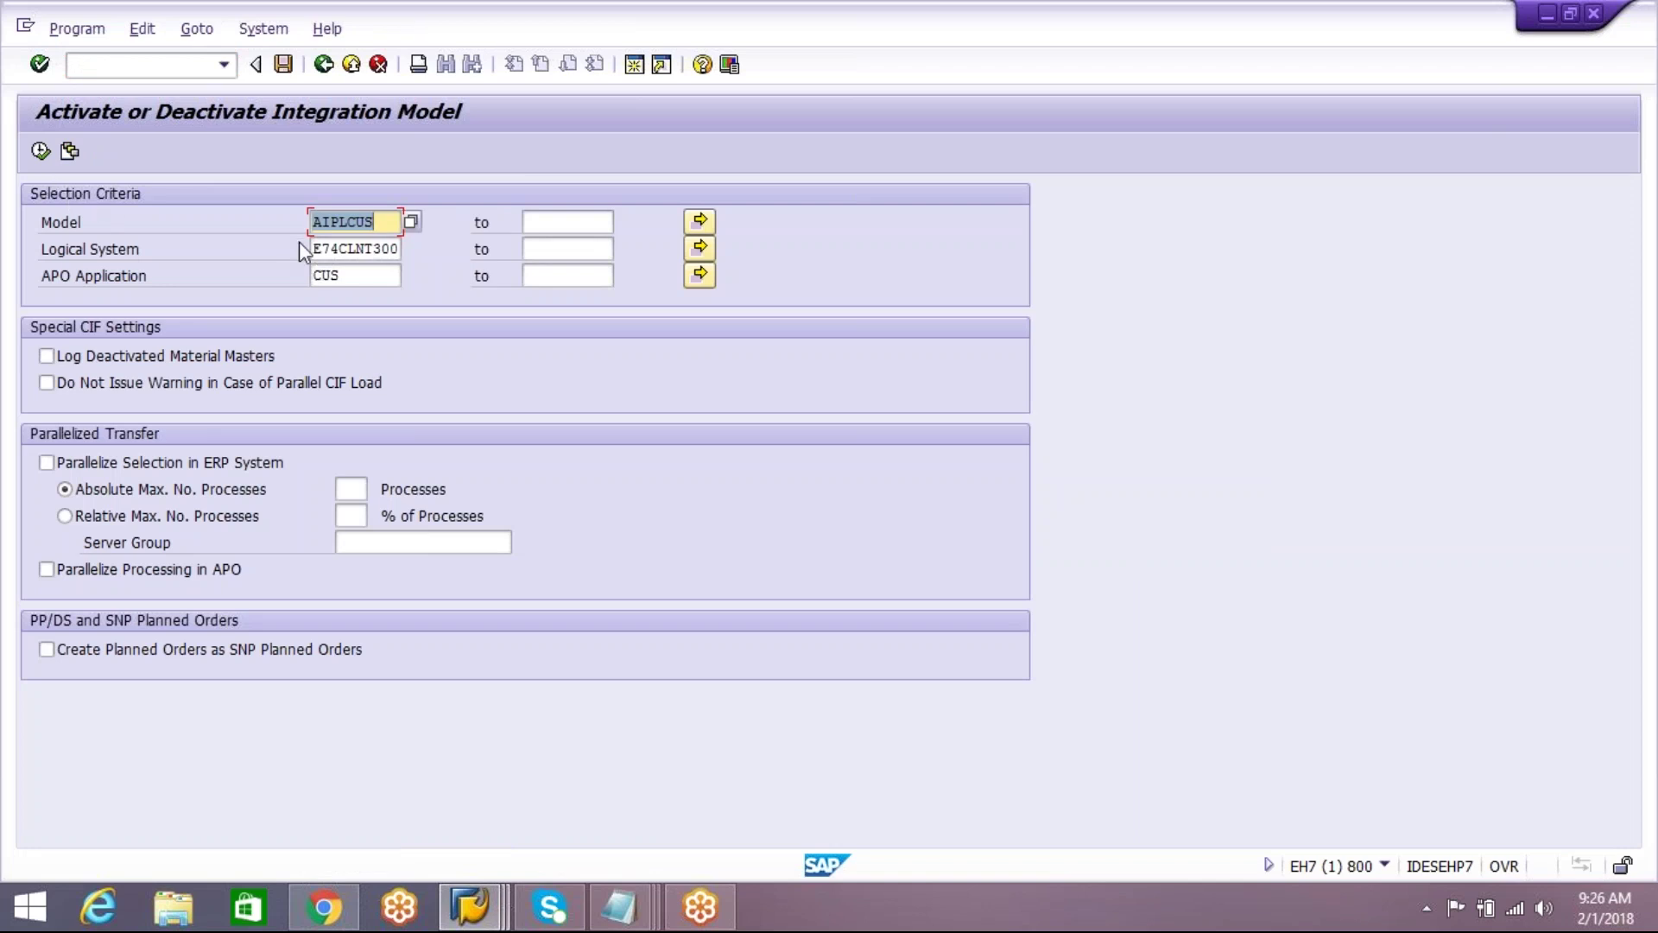
key("F8")
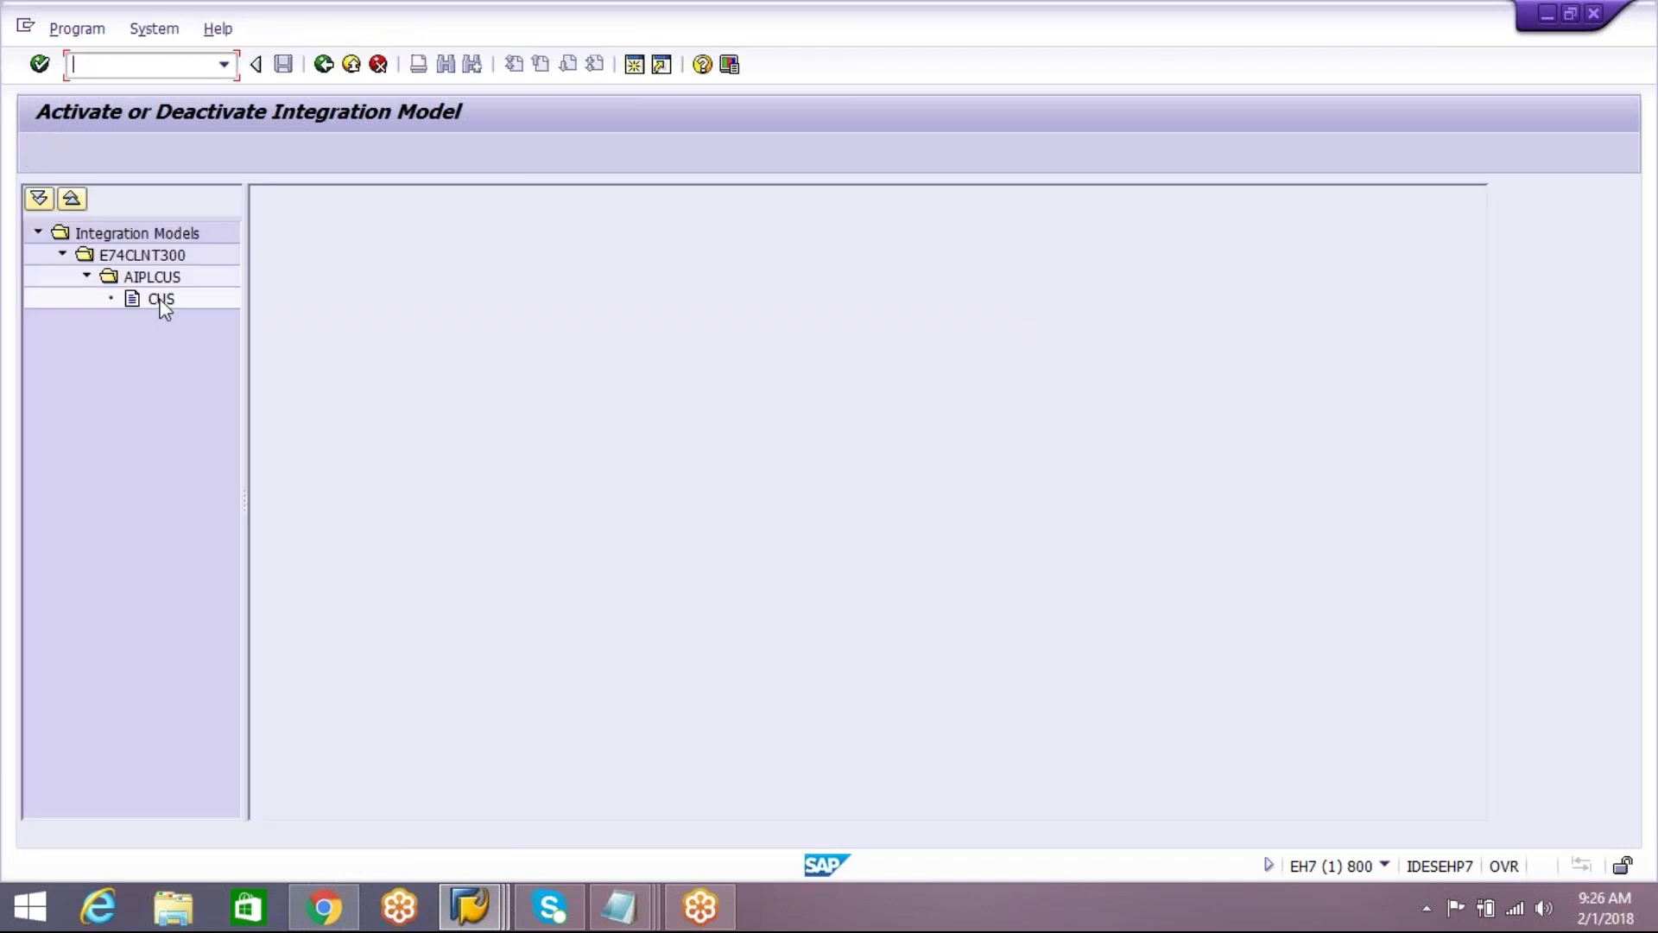
Step: Set the CUS entry of model AIPLCUS to active and start the transfer, ignoring the blocked inbound queue
double_click(162, 301)
left_click(712, 291)
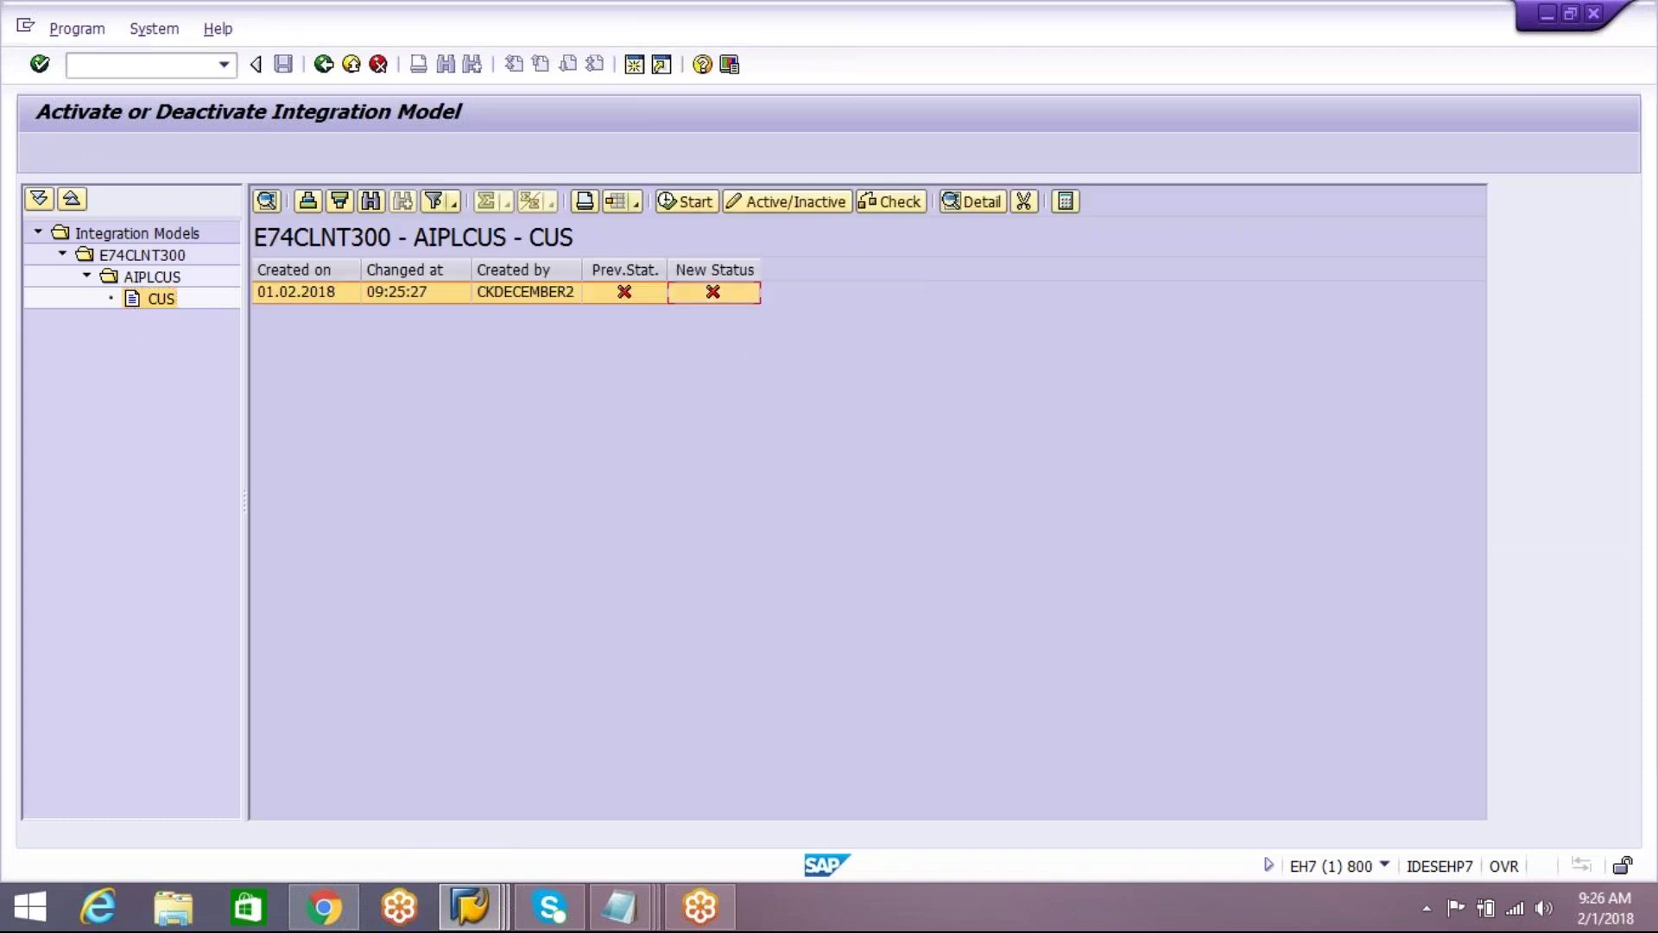
left_click(686, 204)
left_click(506, 473)
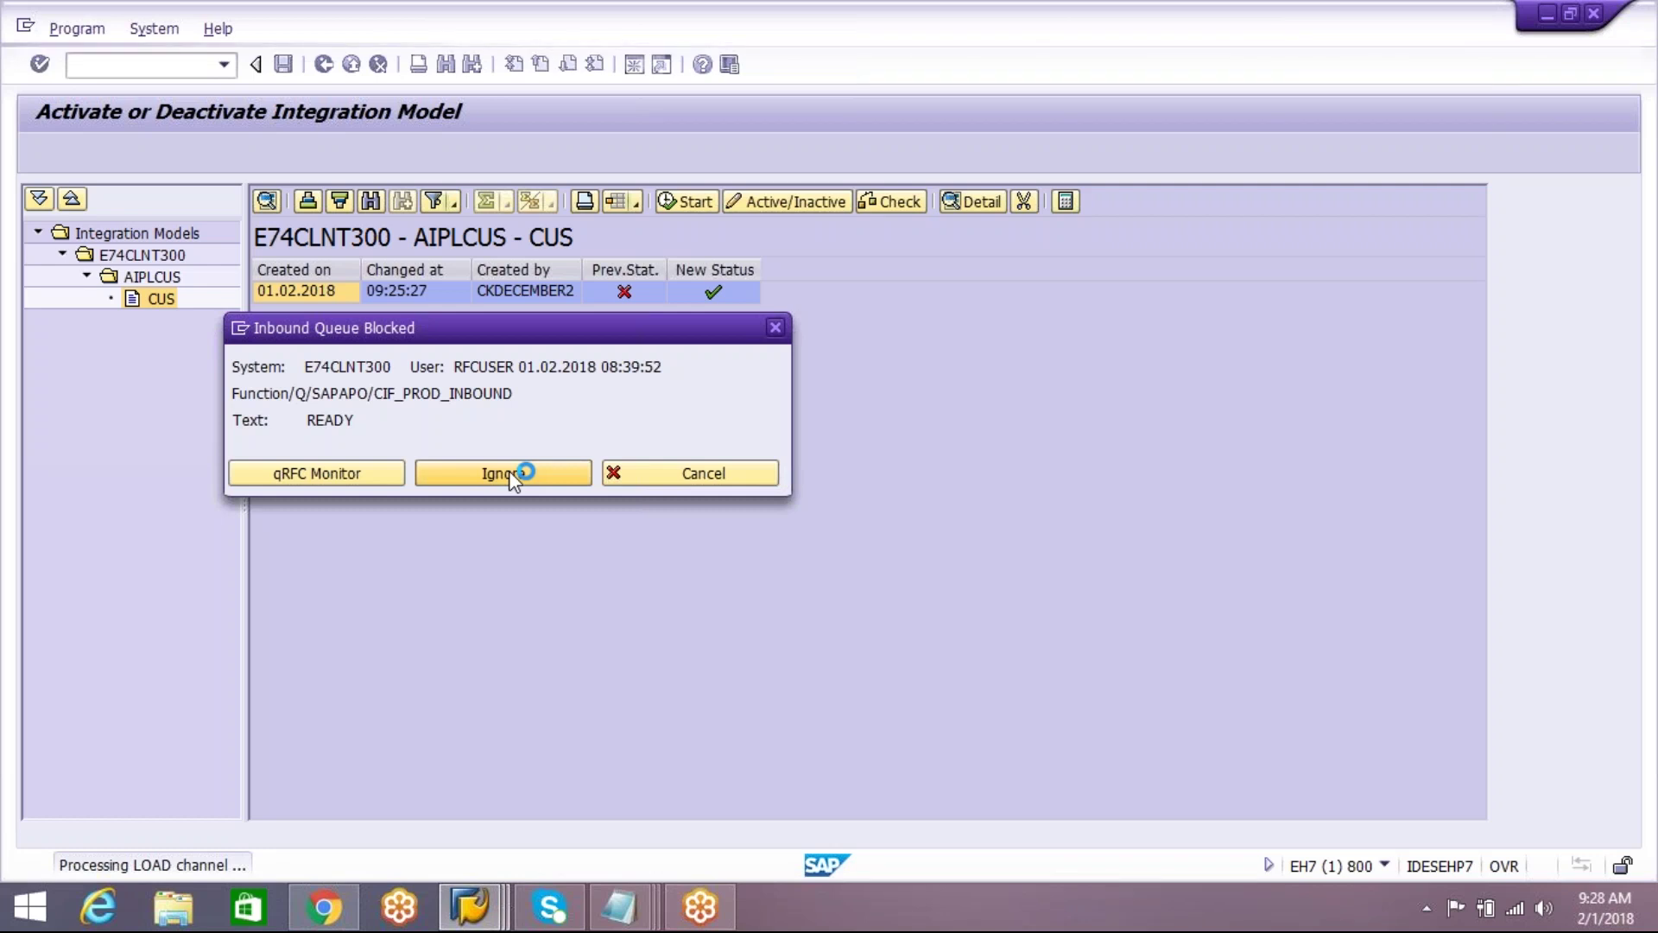
Step: Create an additional ECC session from the activation window and start transaction XD03 in it
left_click(471, 907)
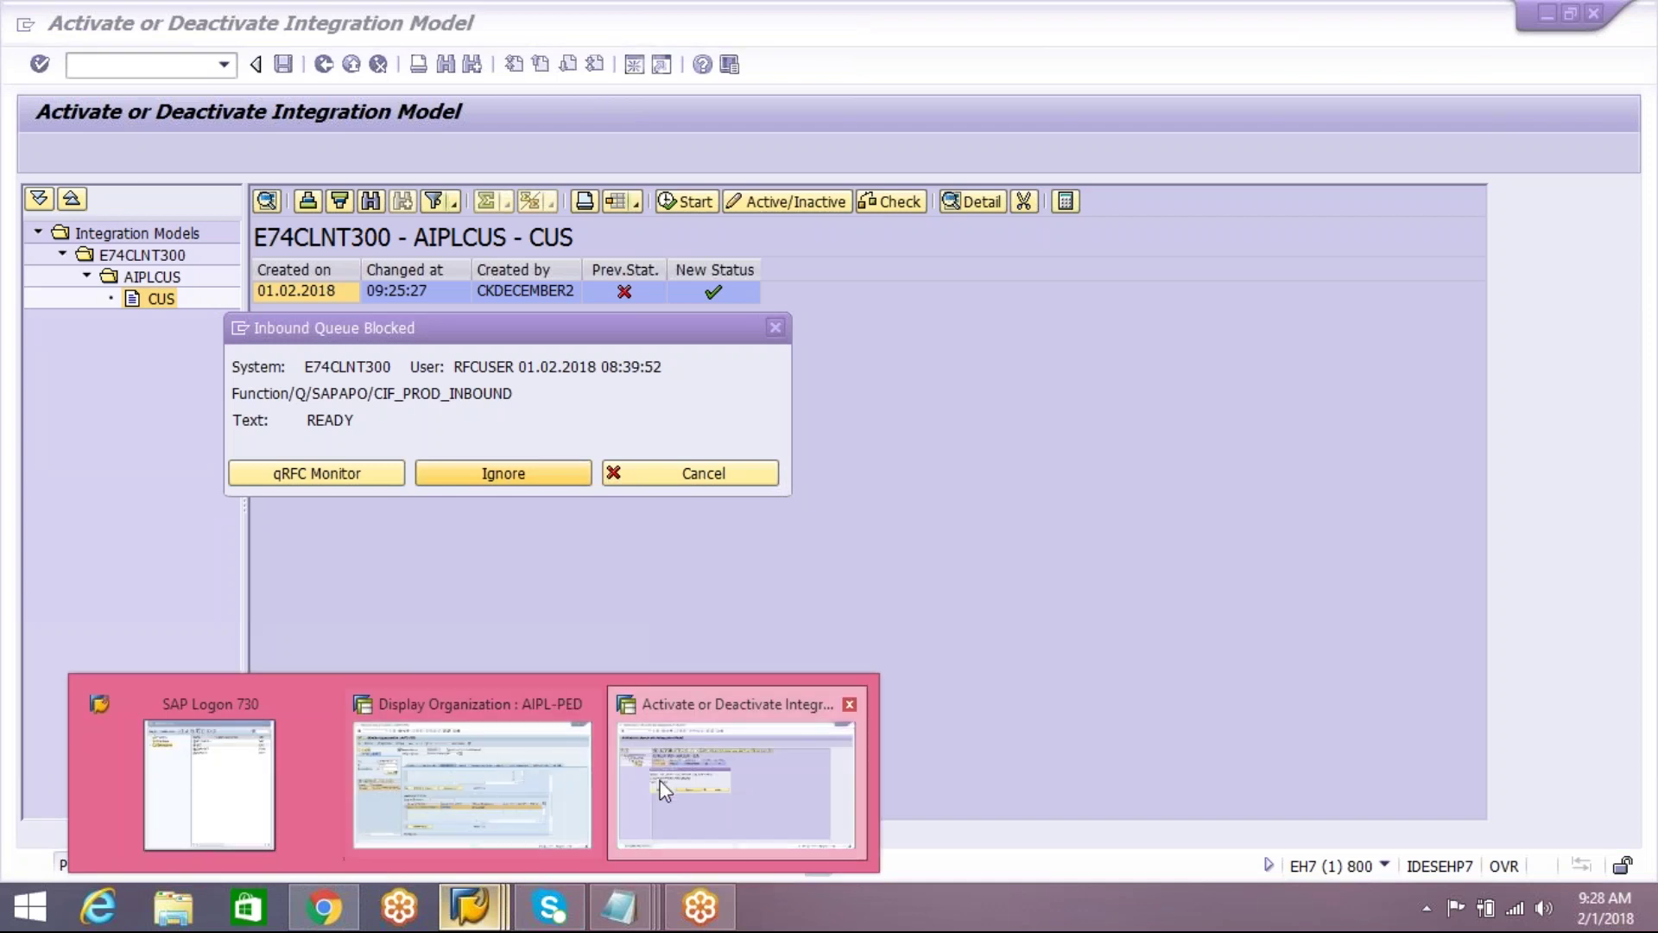
left_click(734, 777)
key("alt+space")
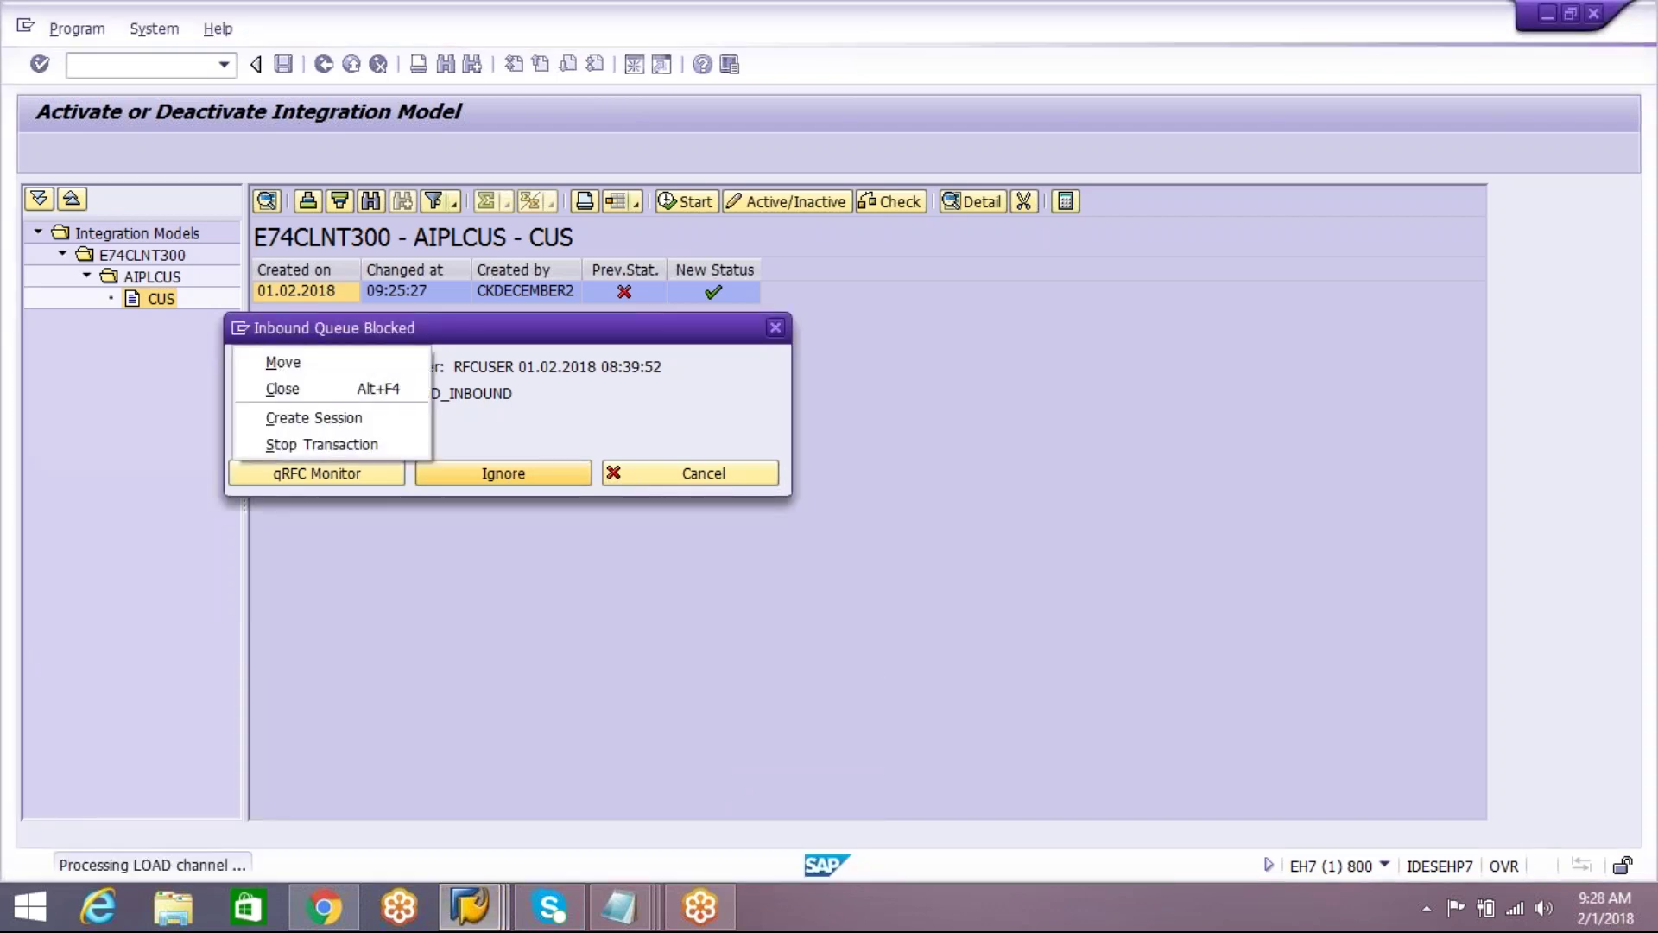
left_click(313, 417)
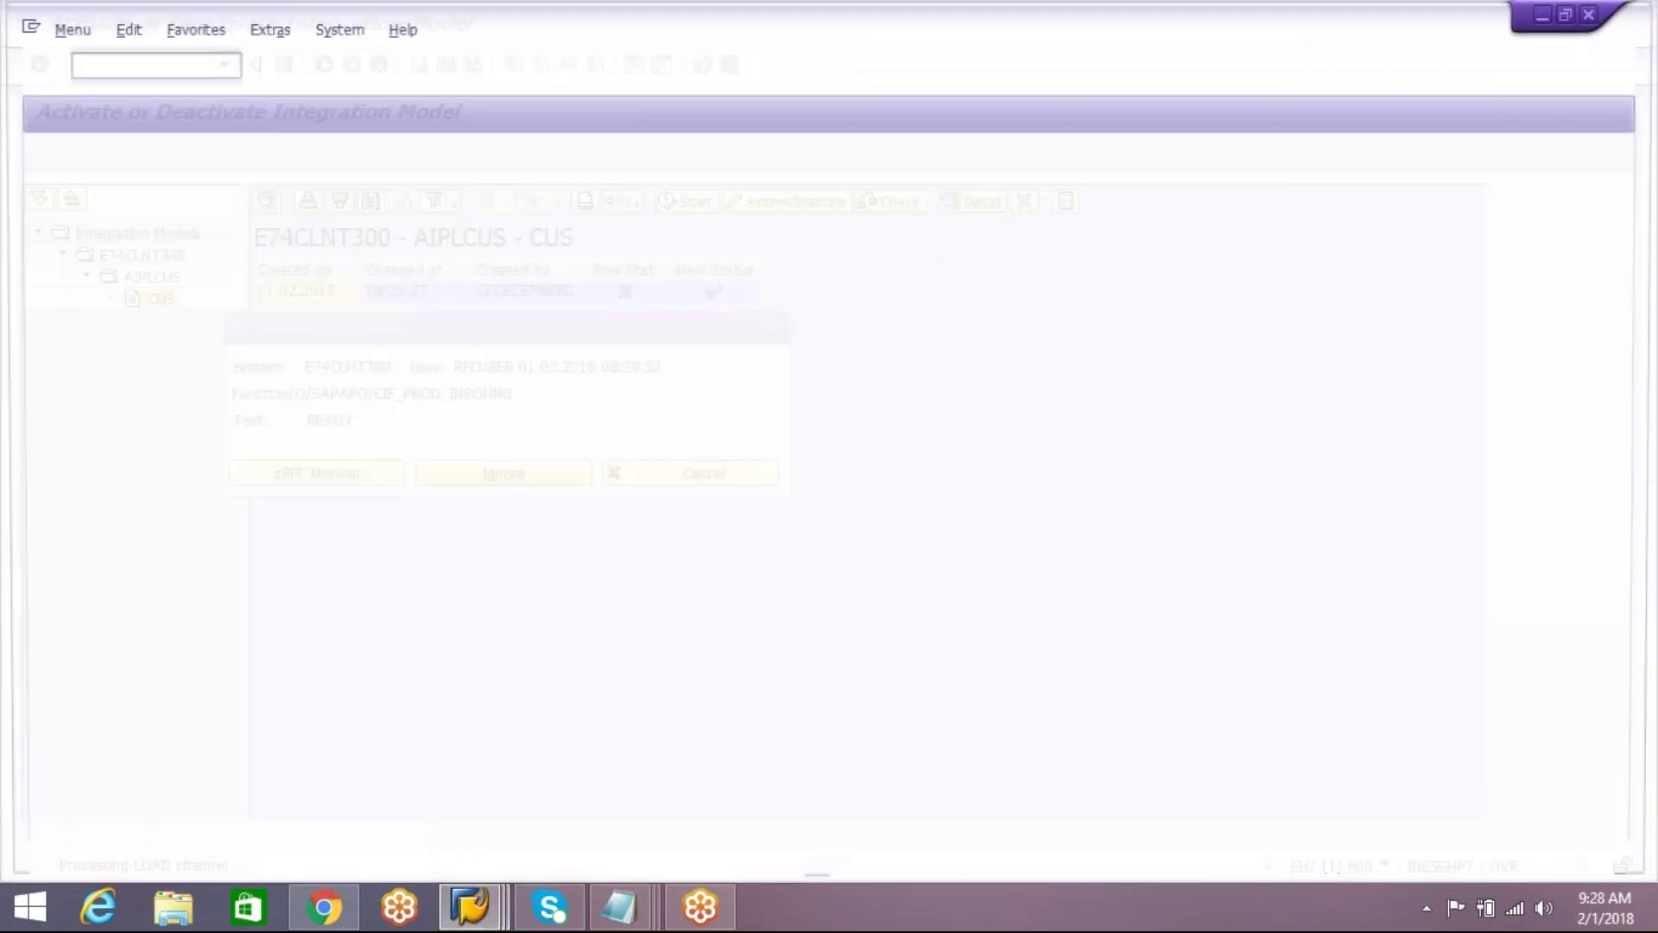
type("xd03")
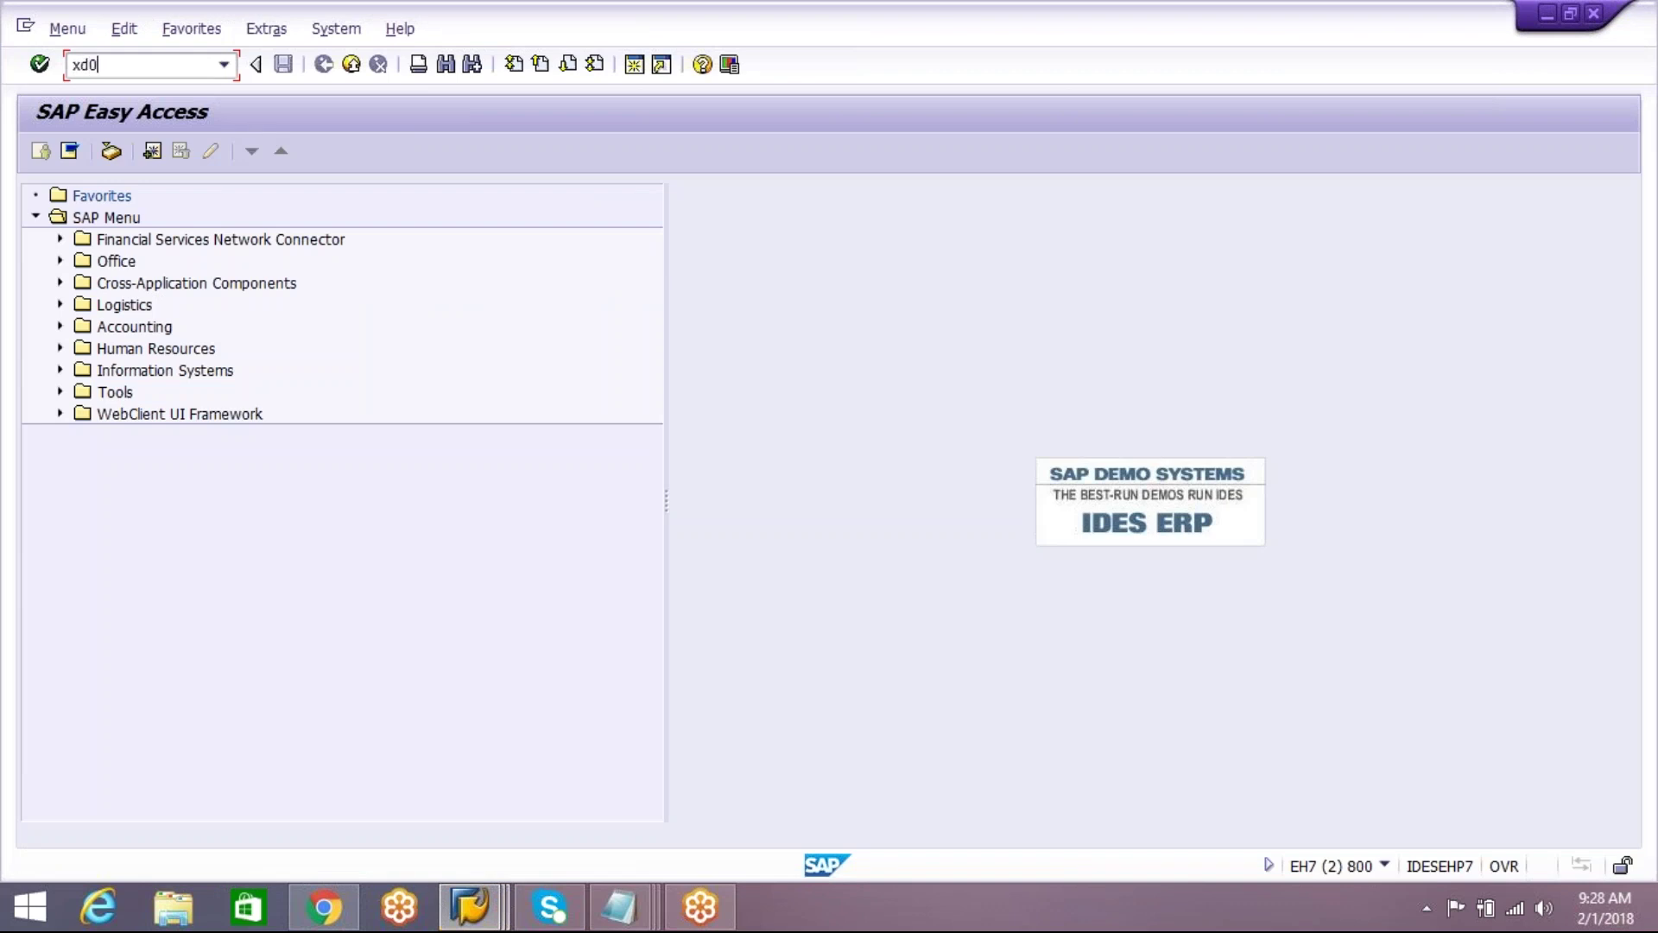
key("Return")
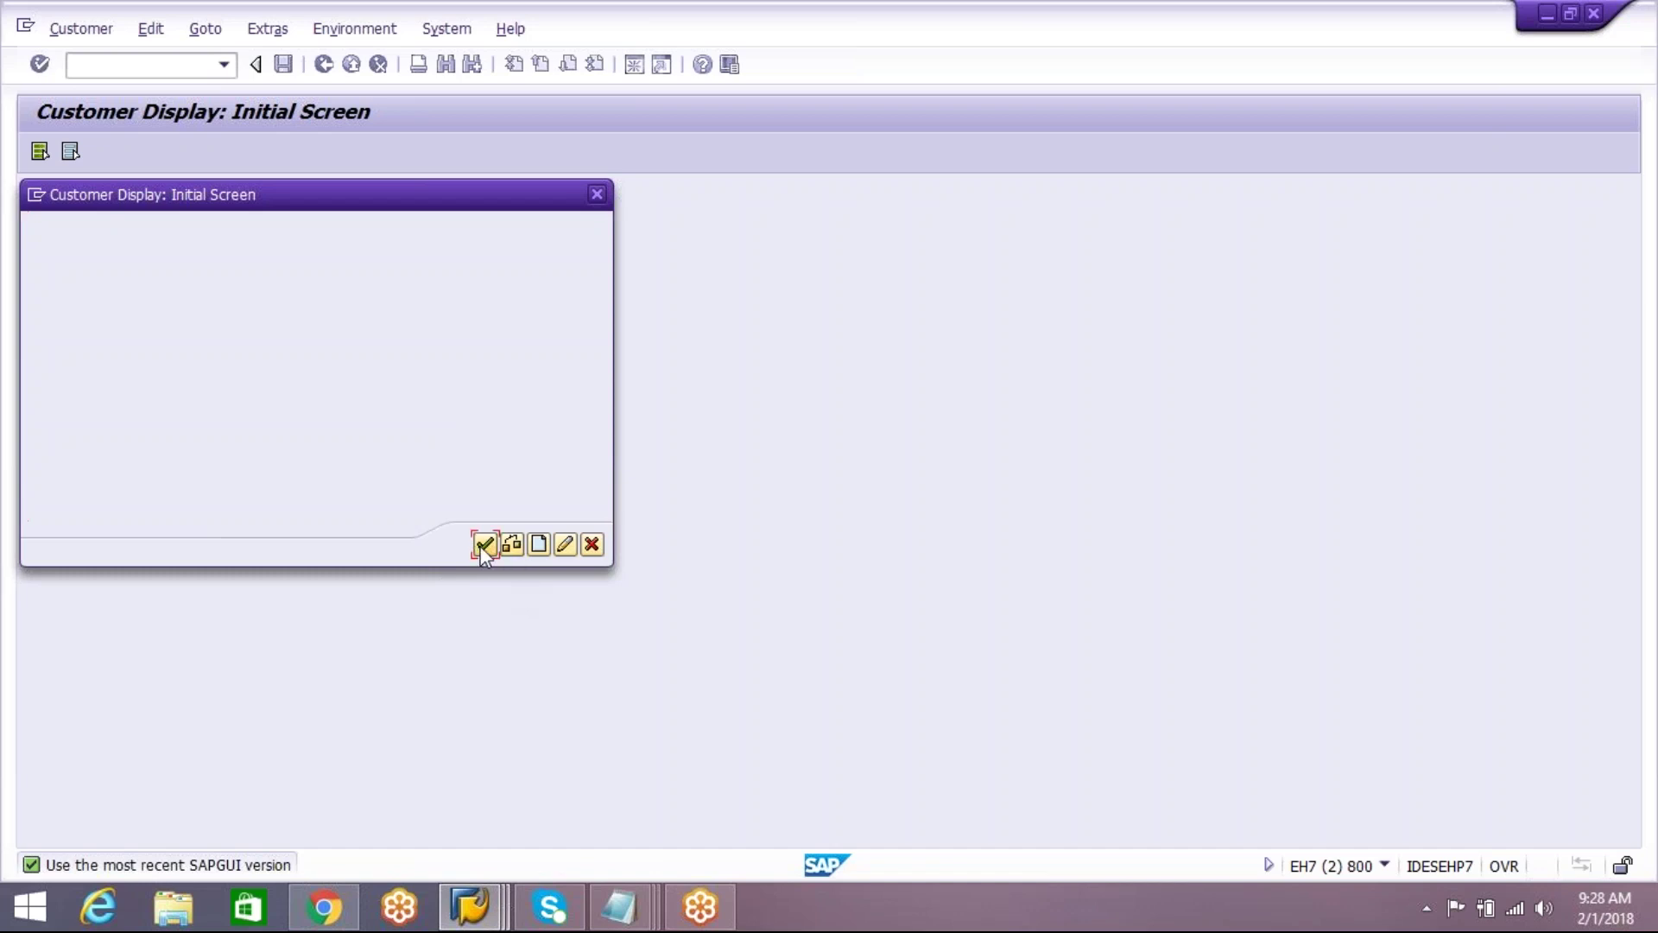
Step: Display customer VIPL-CUS for company code 1000, sales organization 1000, distribution channel 10 and division 00
left_click(484, 545)
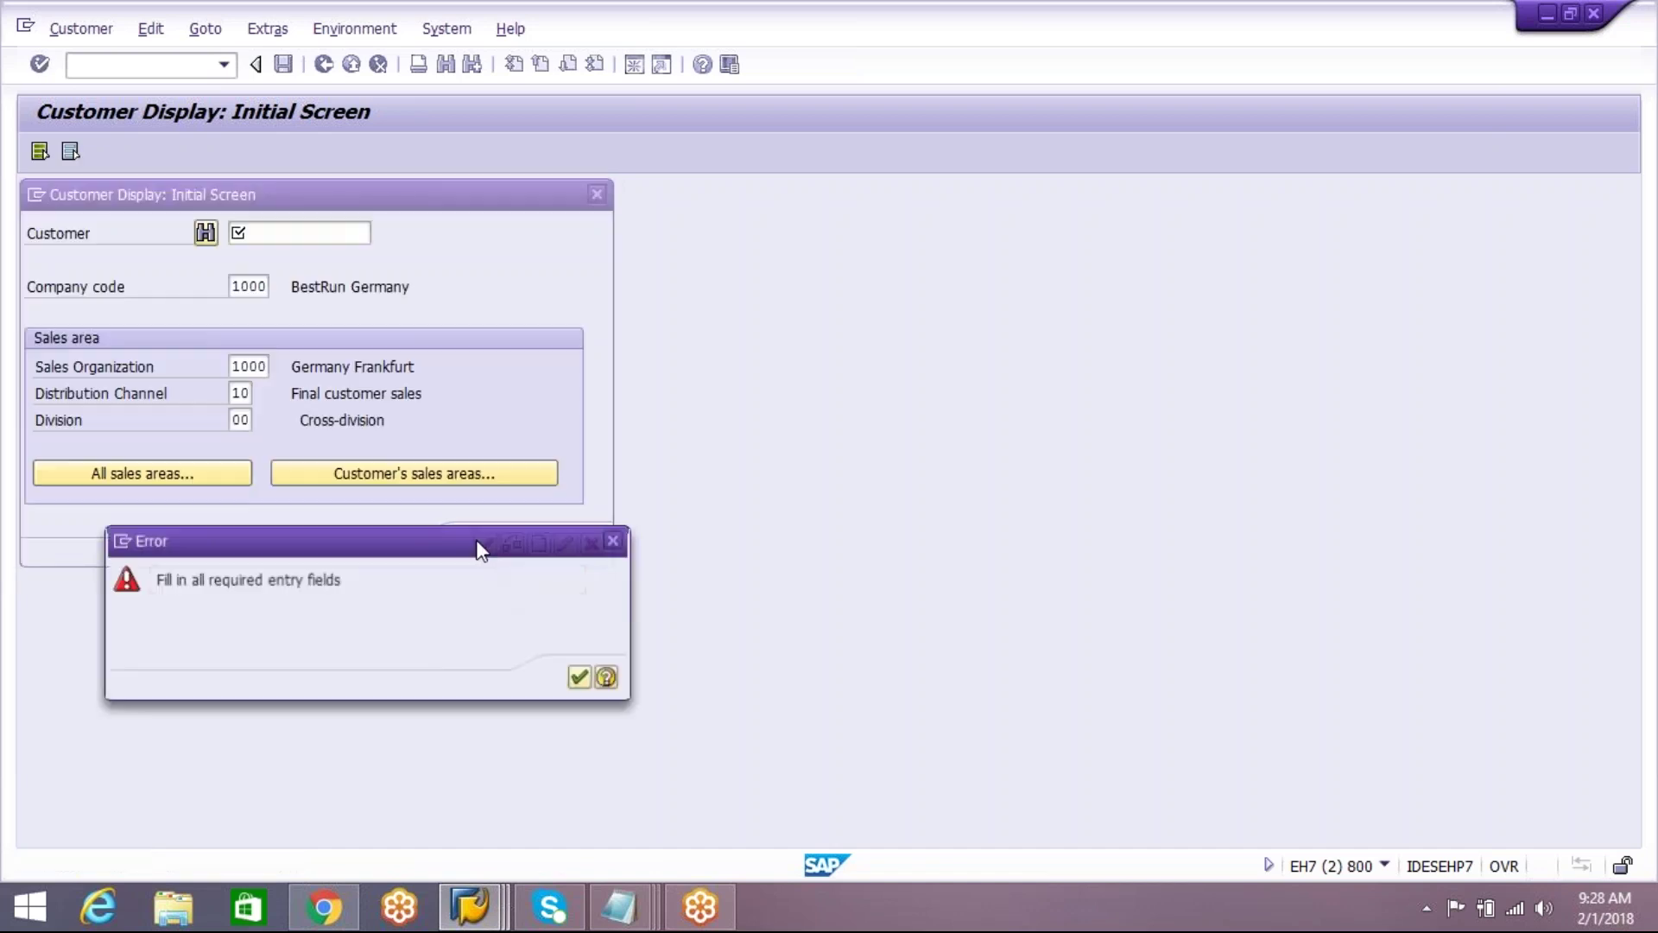
left_click(581, 677)
left_click(306, 235)
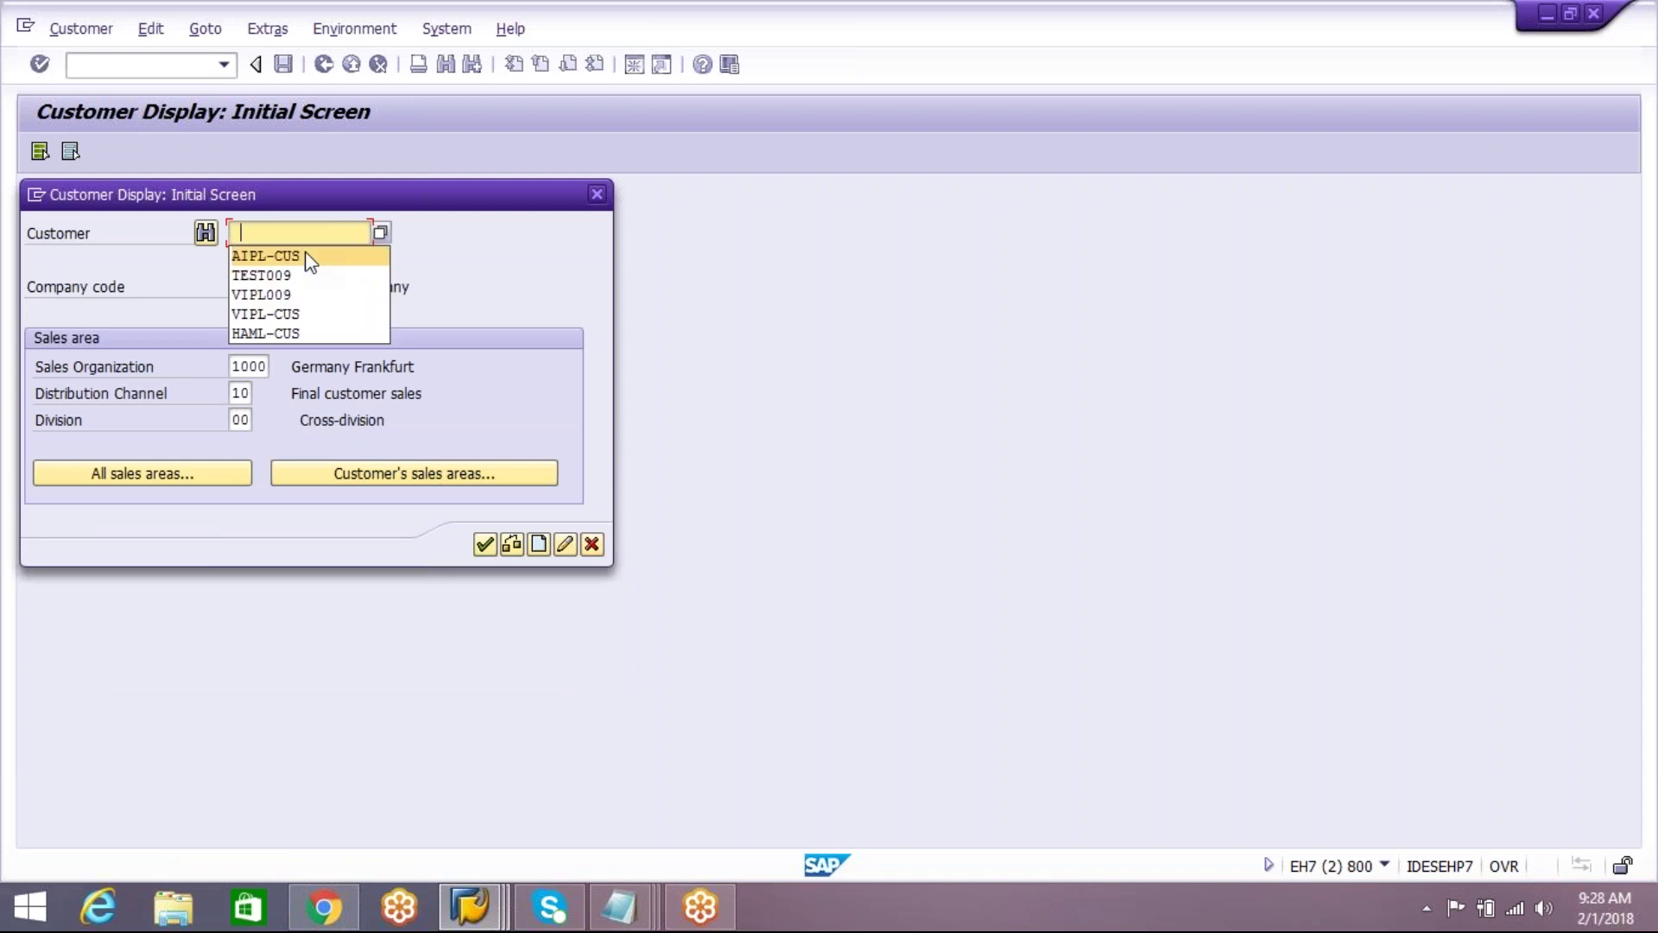
left_click(300, 312)
key("Return")
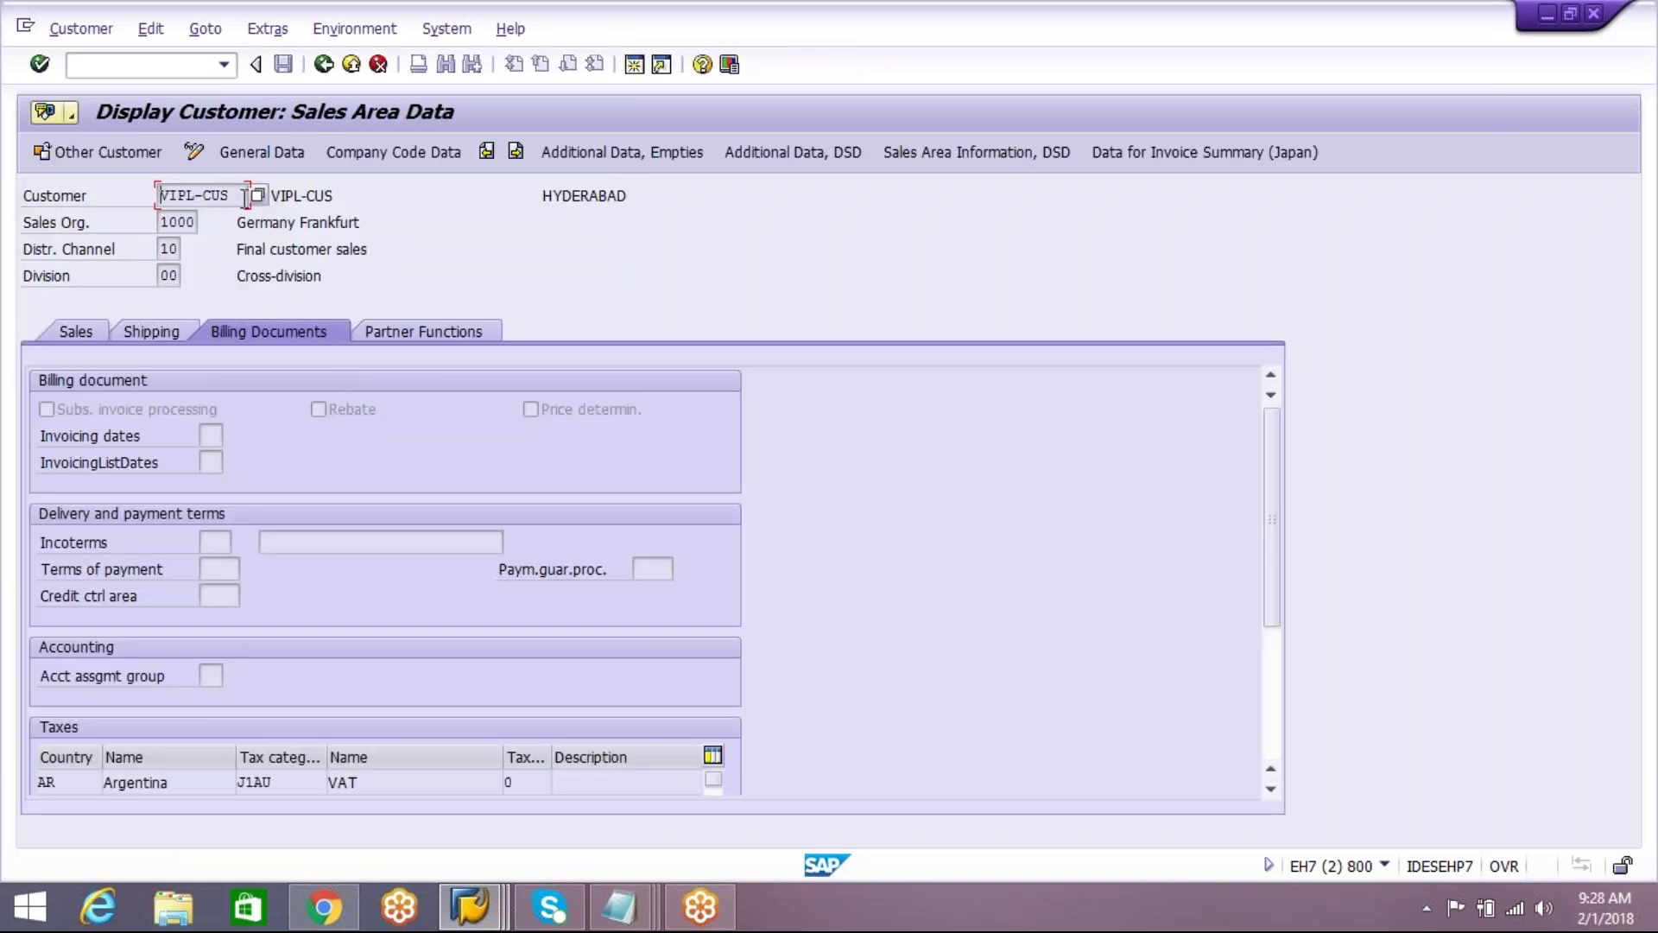
Step: Copy the customer key VIPL-CUS and switch to the EWM session that displays business partner AIPL-PED
left_click_drag(244, 197, 142, 194)
key("ctrl+c")
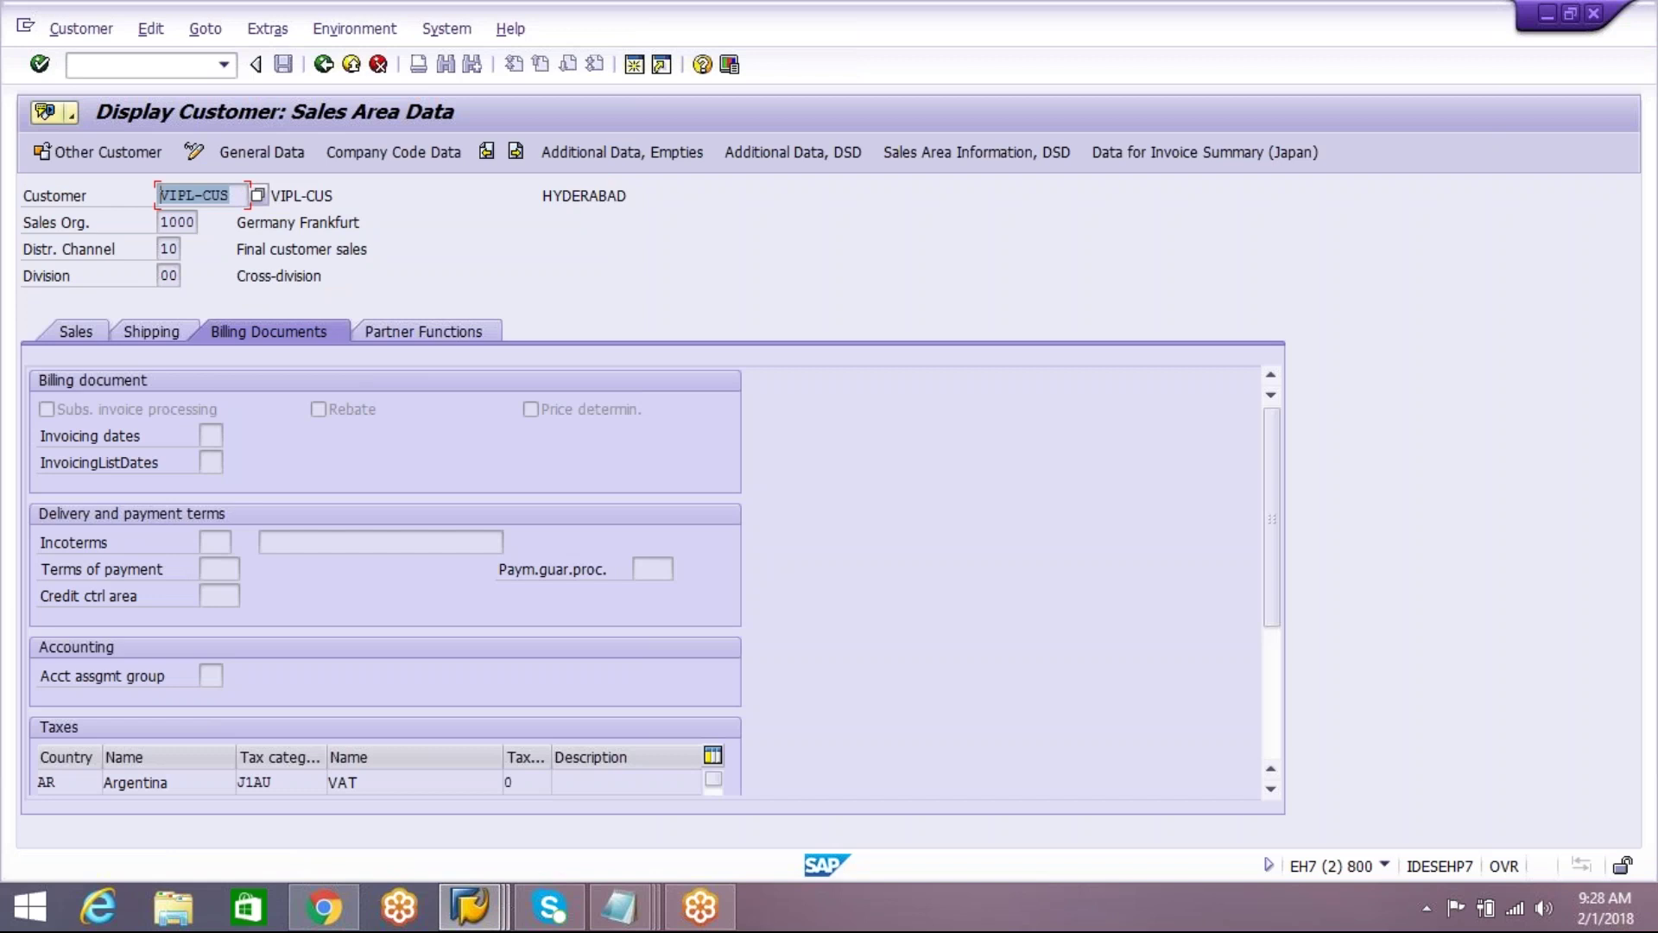
key("Left")
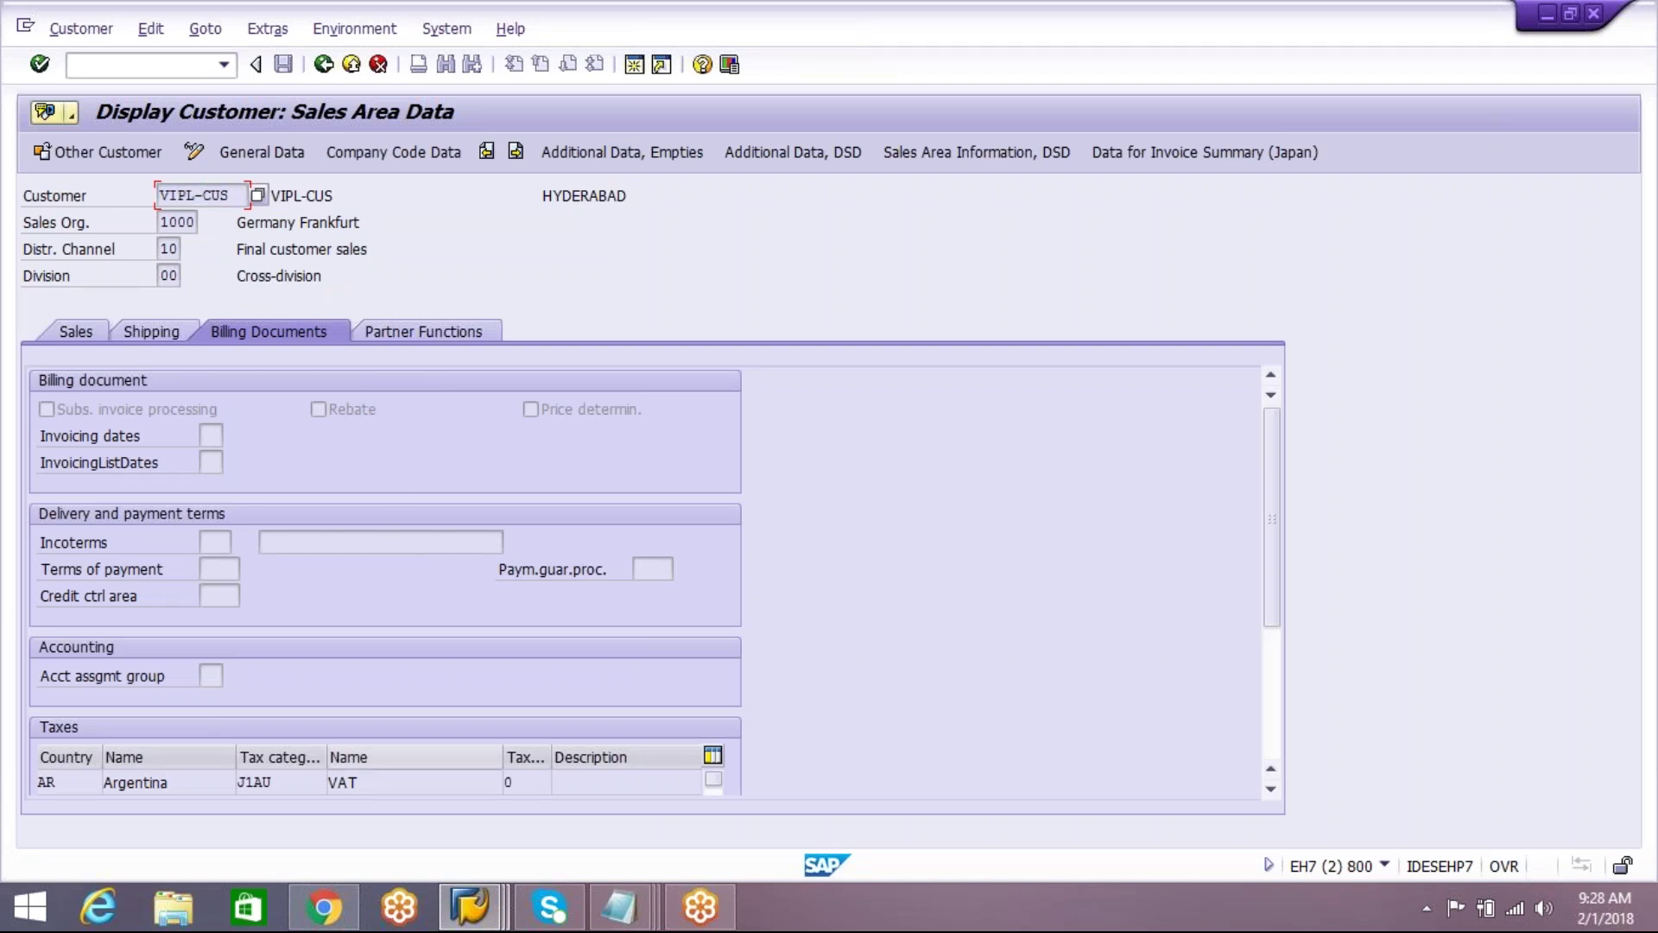
left_click(475, 908)
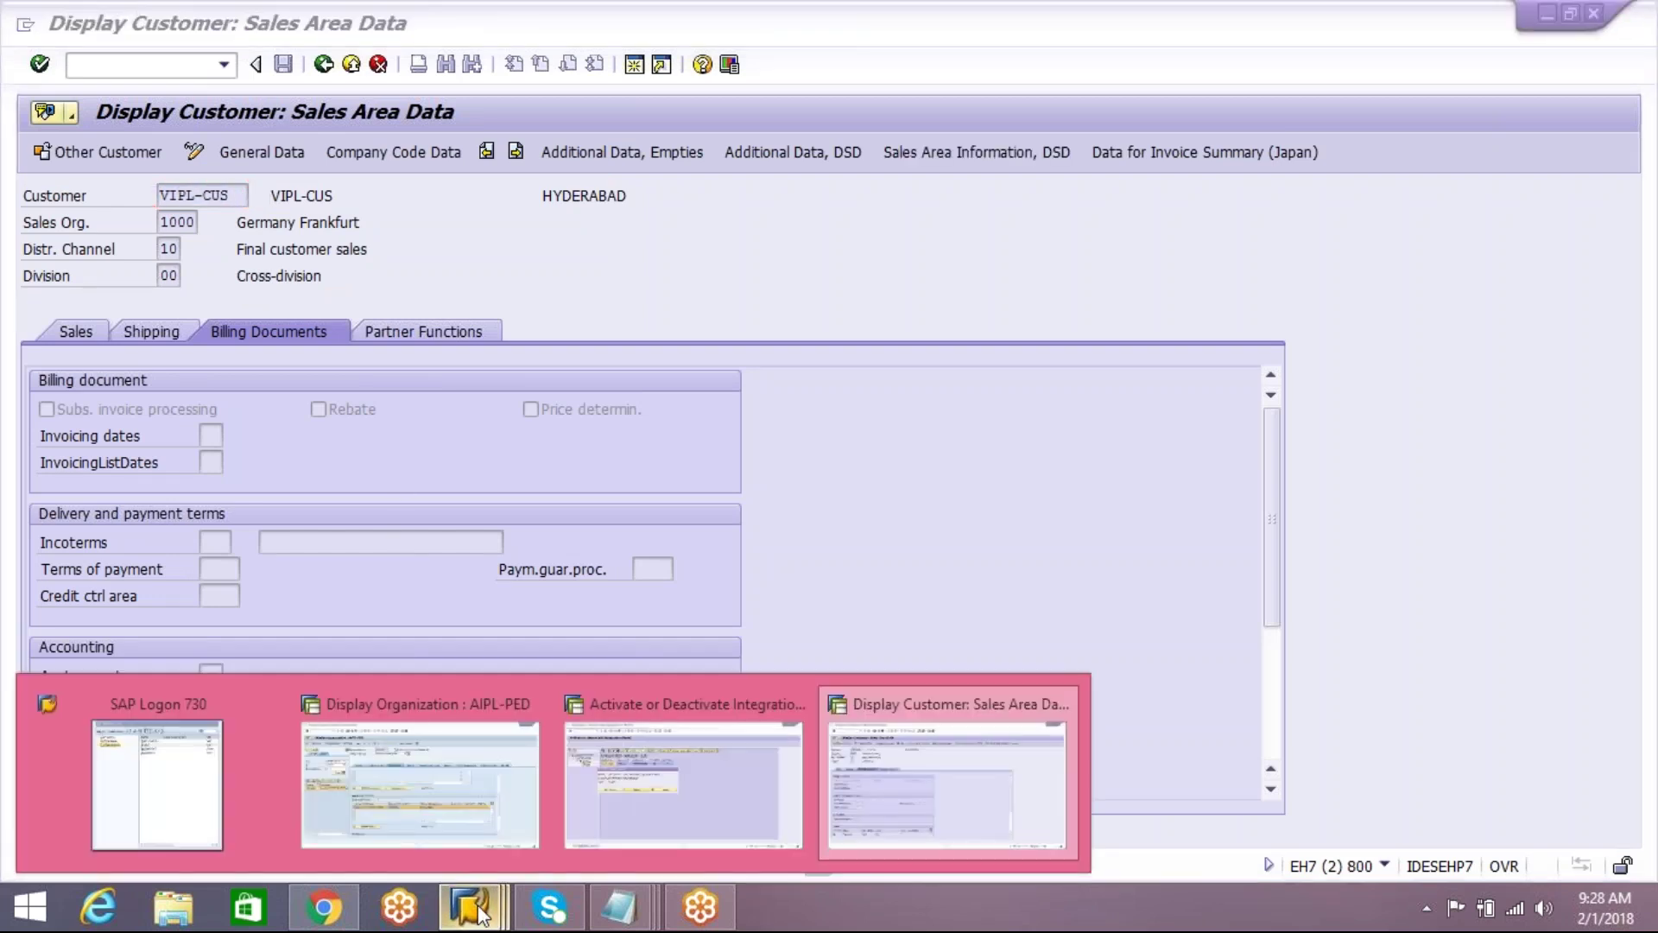
left_click(627, 827)
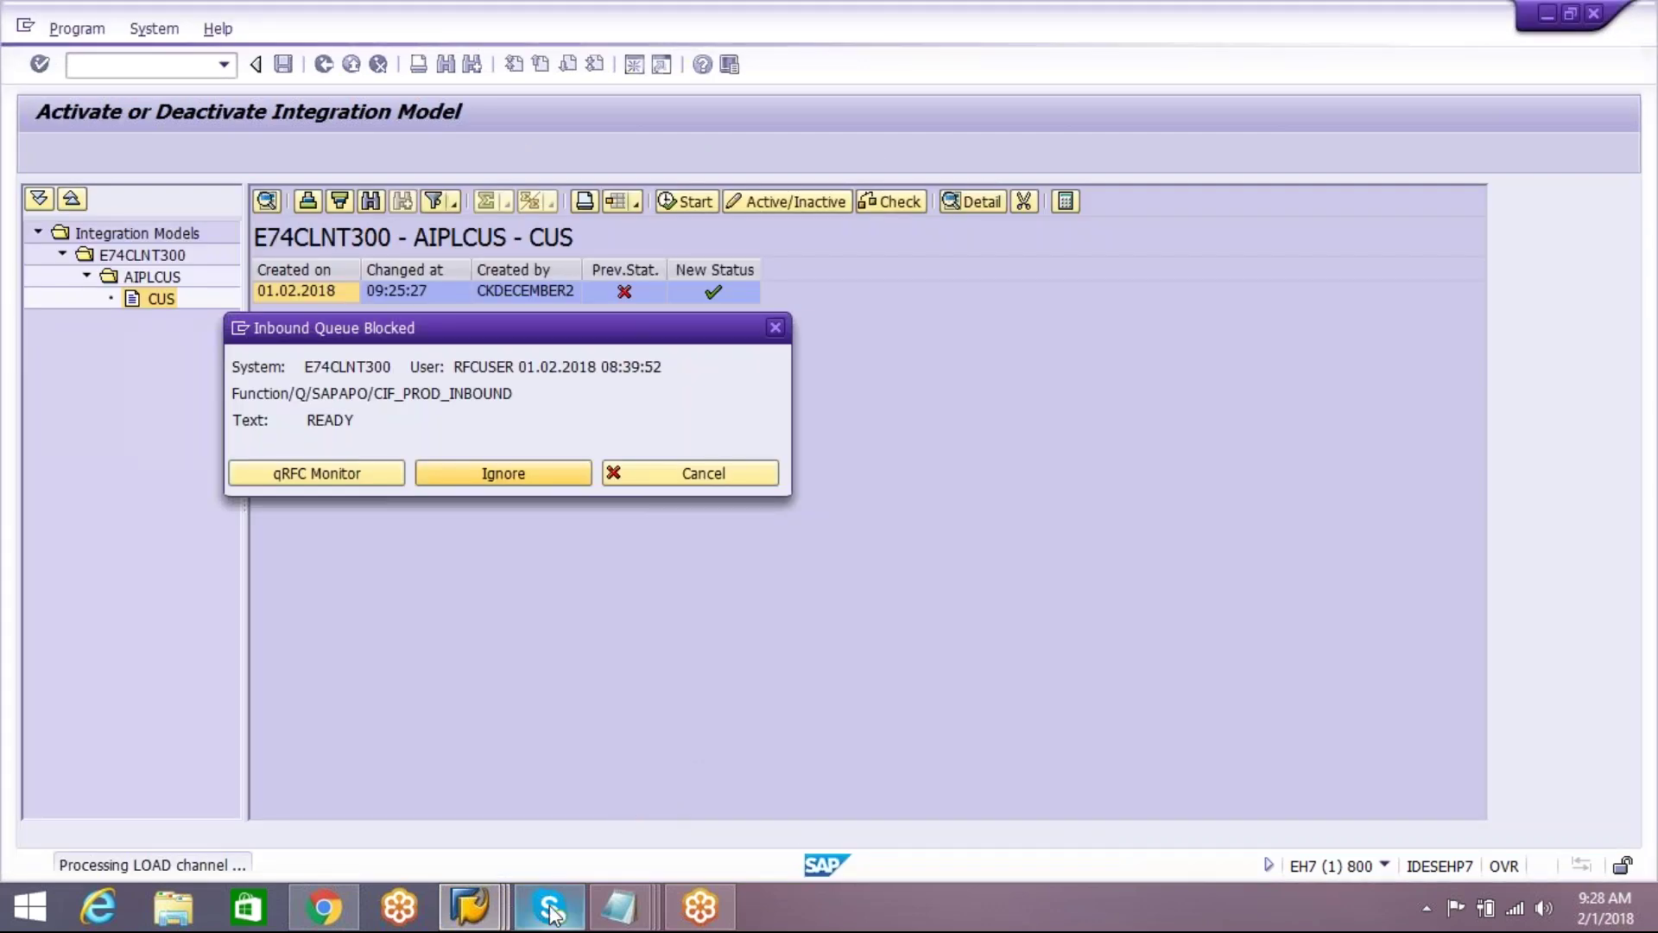
left_click(470, 907)
left_click(401, 784)
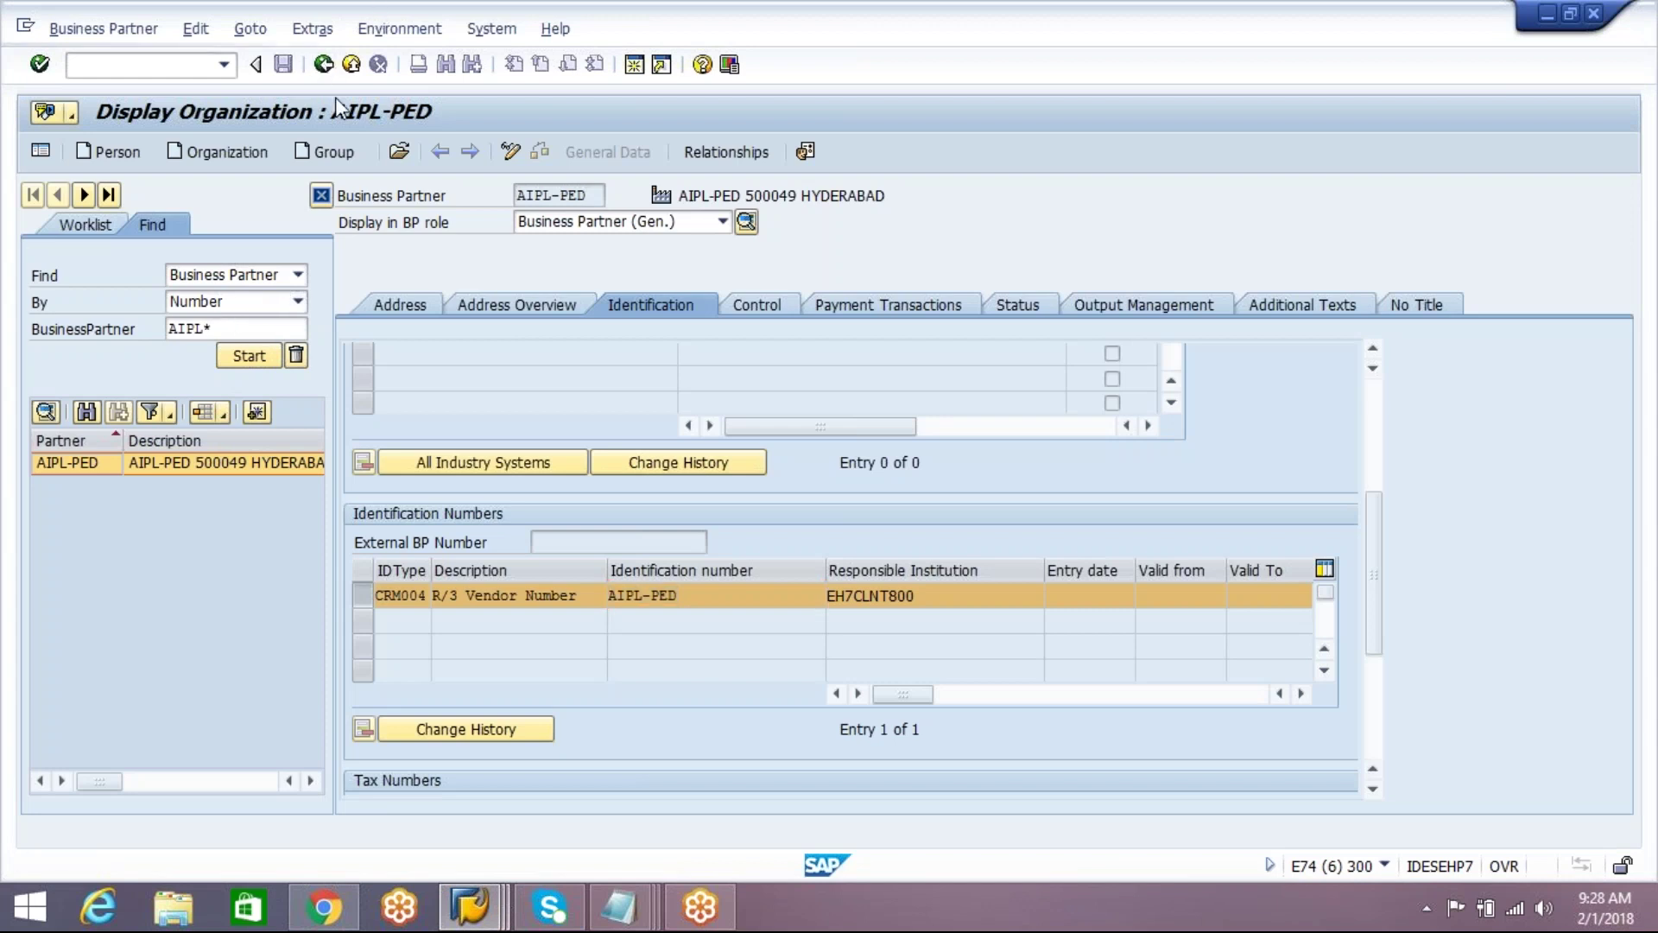
Step: Restart transaction BP and find business partner VIPL-CUS by number
key("F3")
type("B")
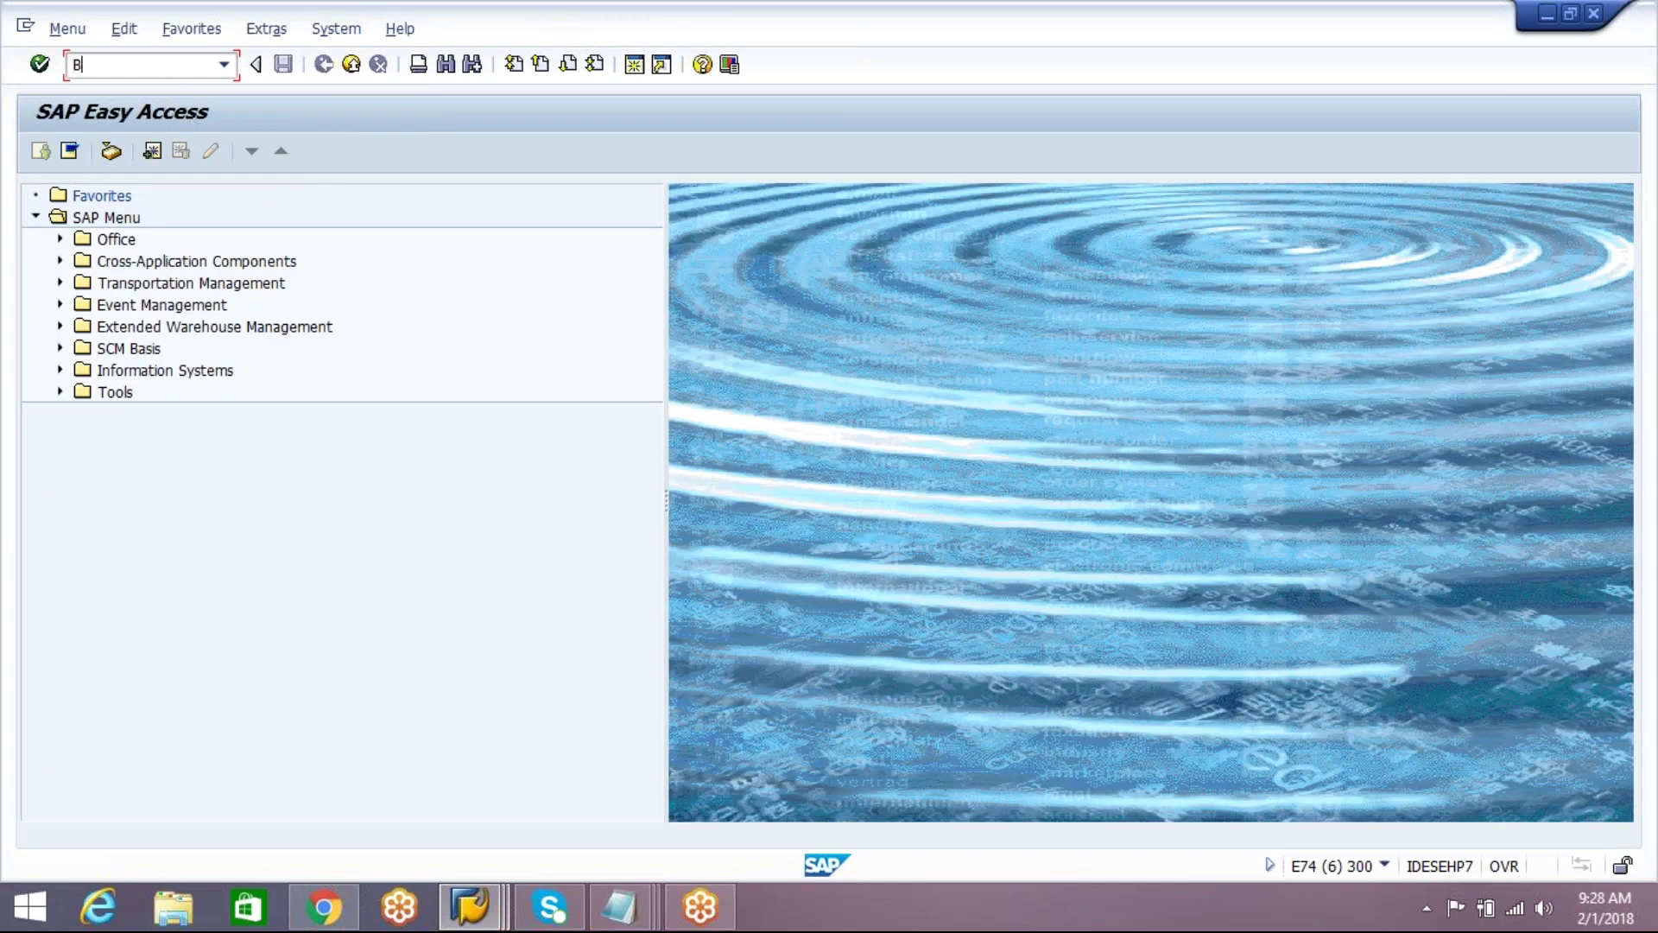
type("P")
key("Return")
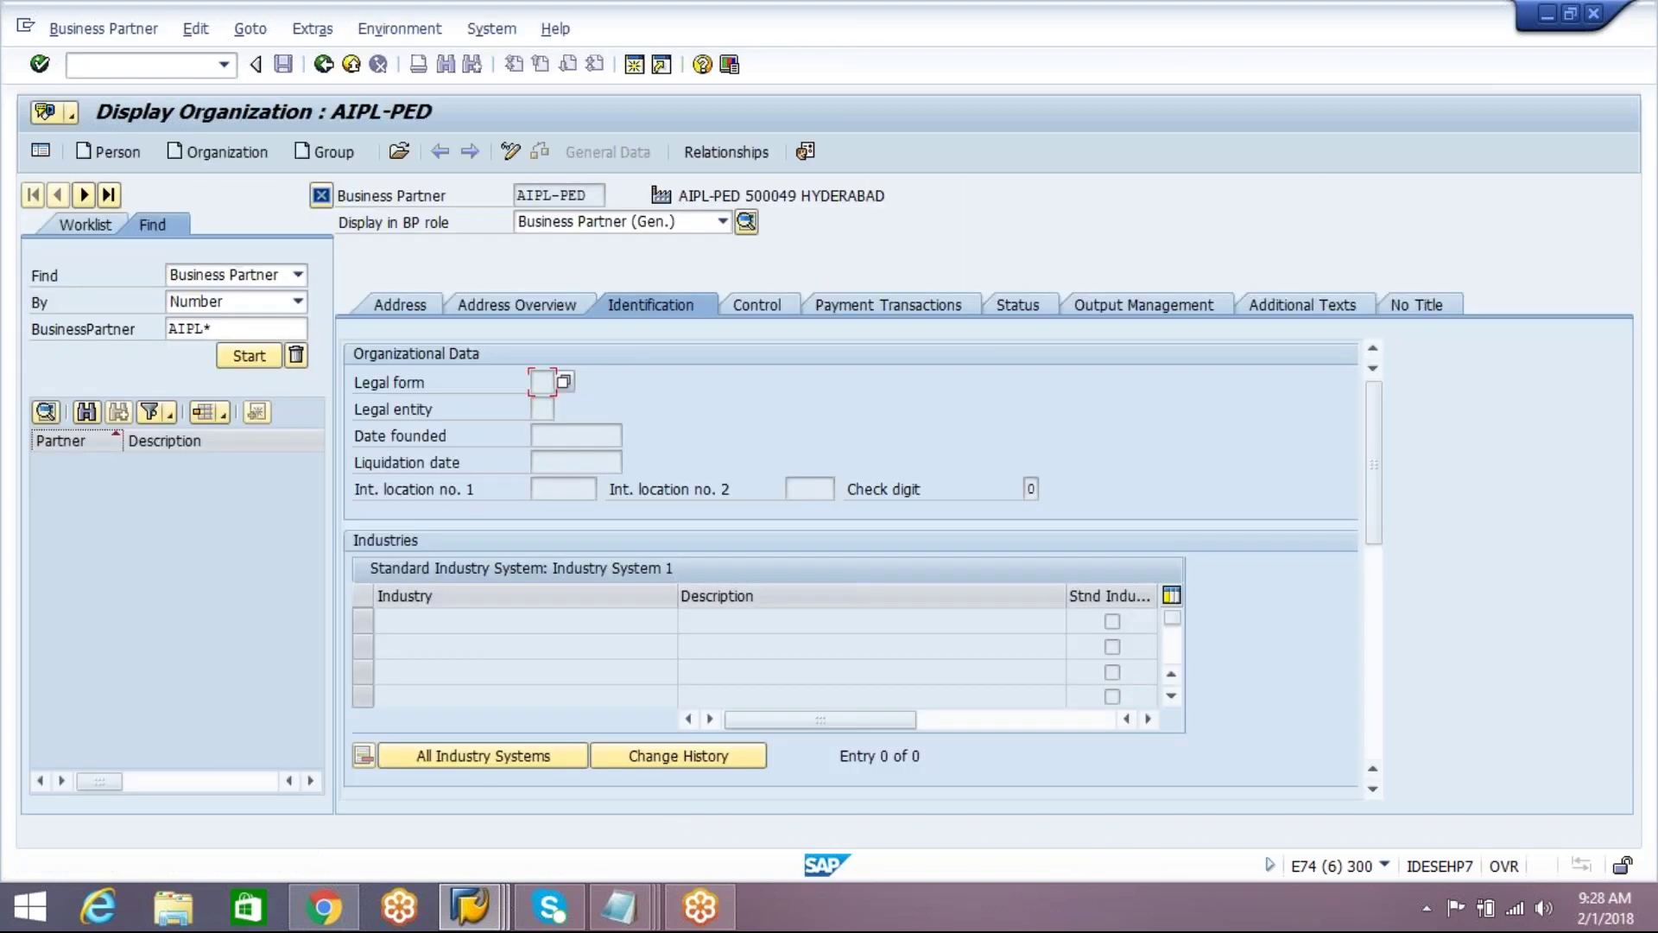
left_click(232, 335)
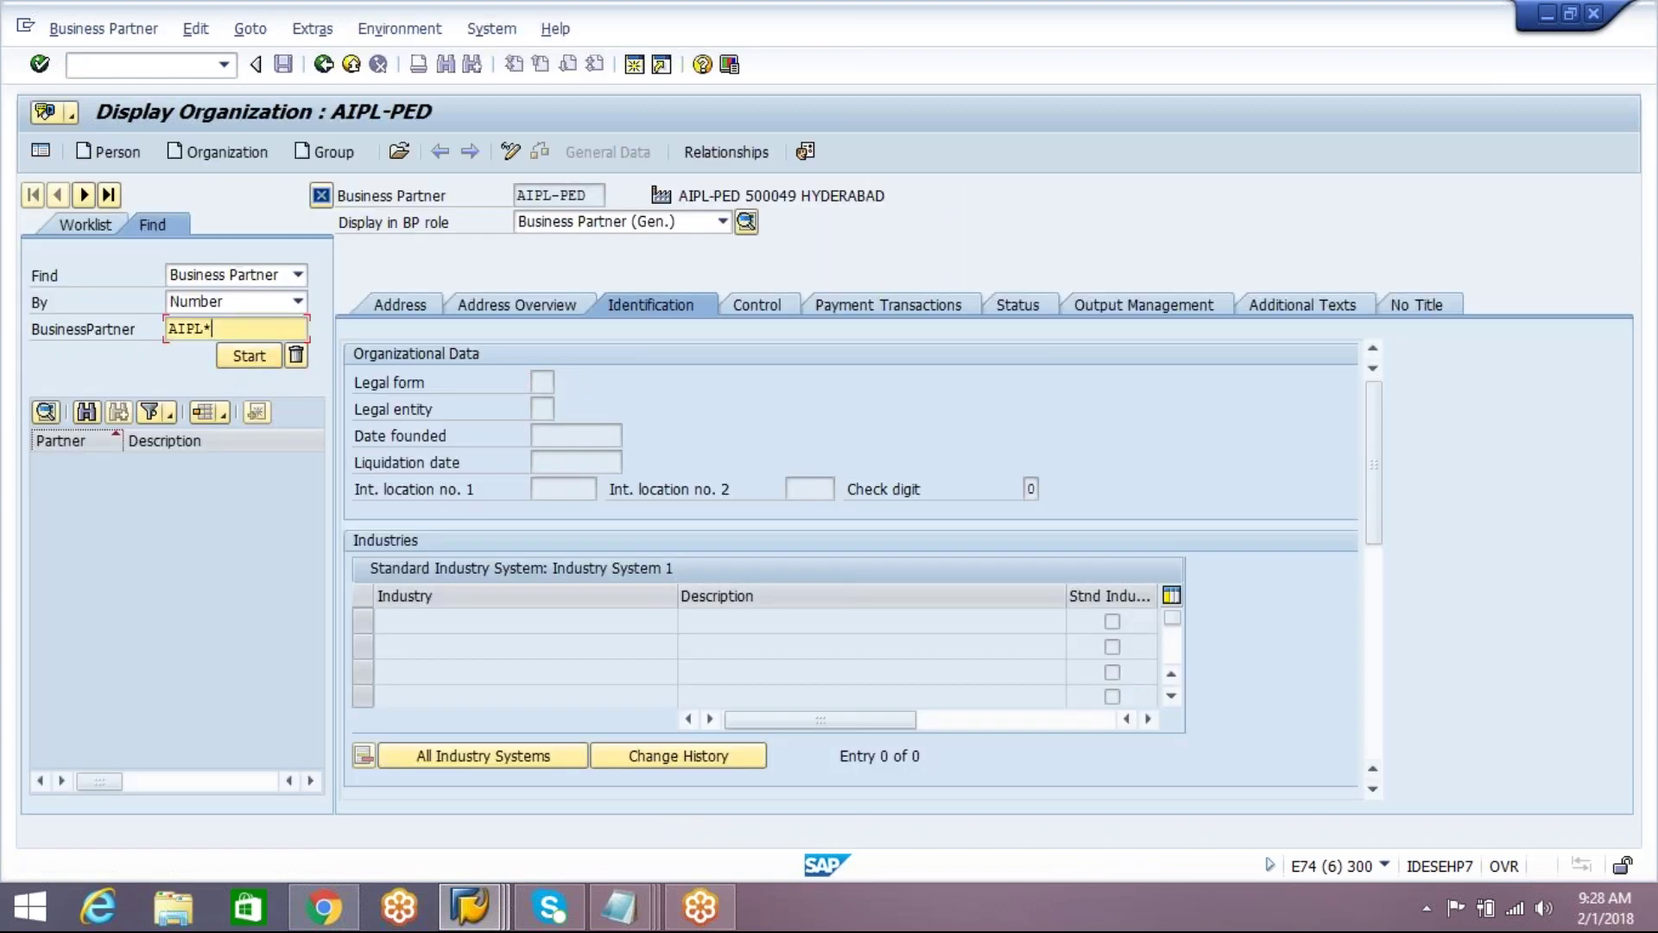
key("BackSpace")
key("BackSpace")
key("BackSpace")
key("BackSpace")
key("BackSpace")
type("VIPL-CUS")
key("Return")
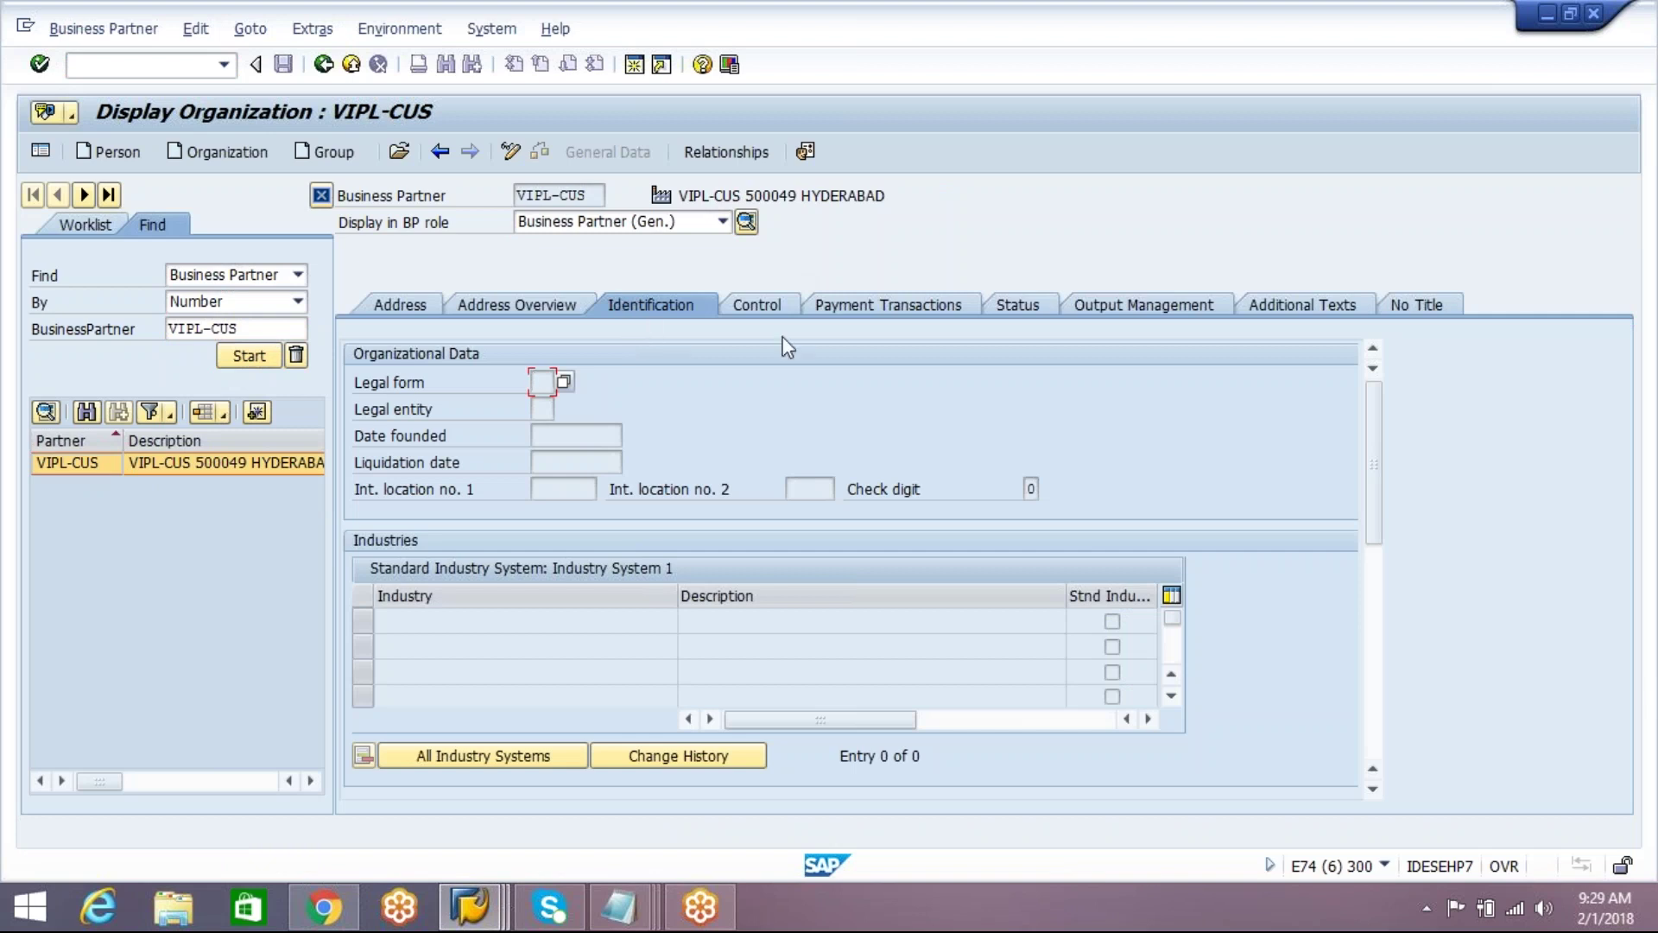
Step: Examine the identification number entry of business partner VIPL-CUS, including its ID type and description
left_click_drag(1371, 461, 1373, 567)
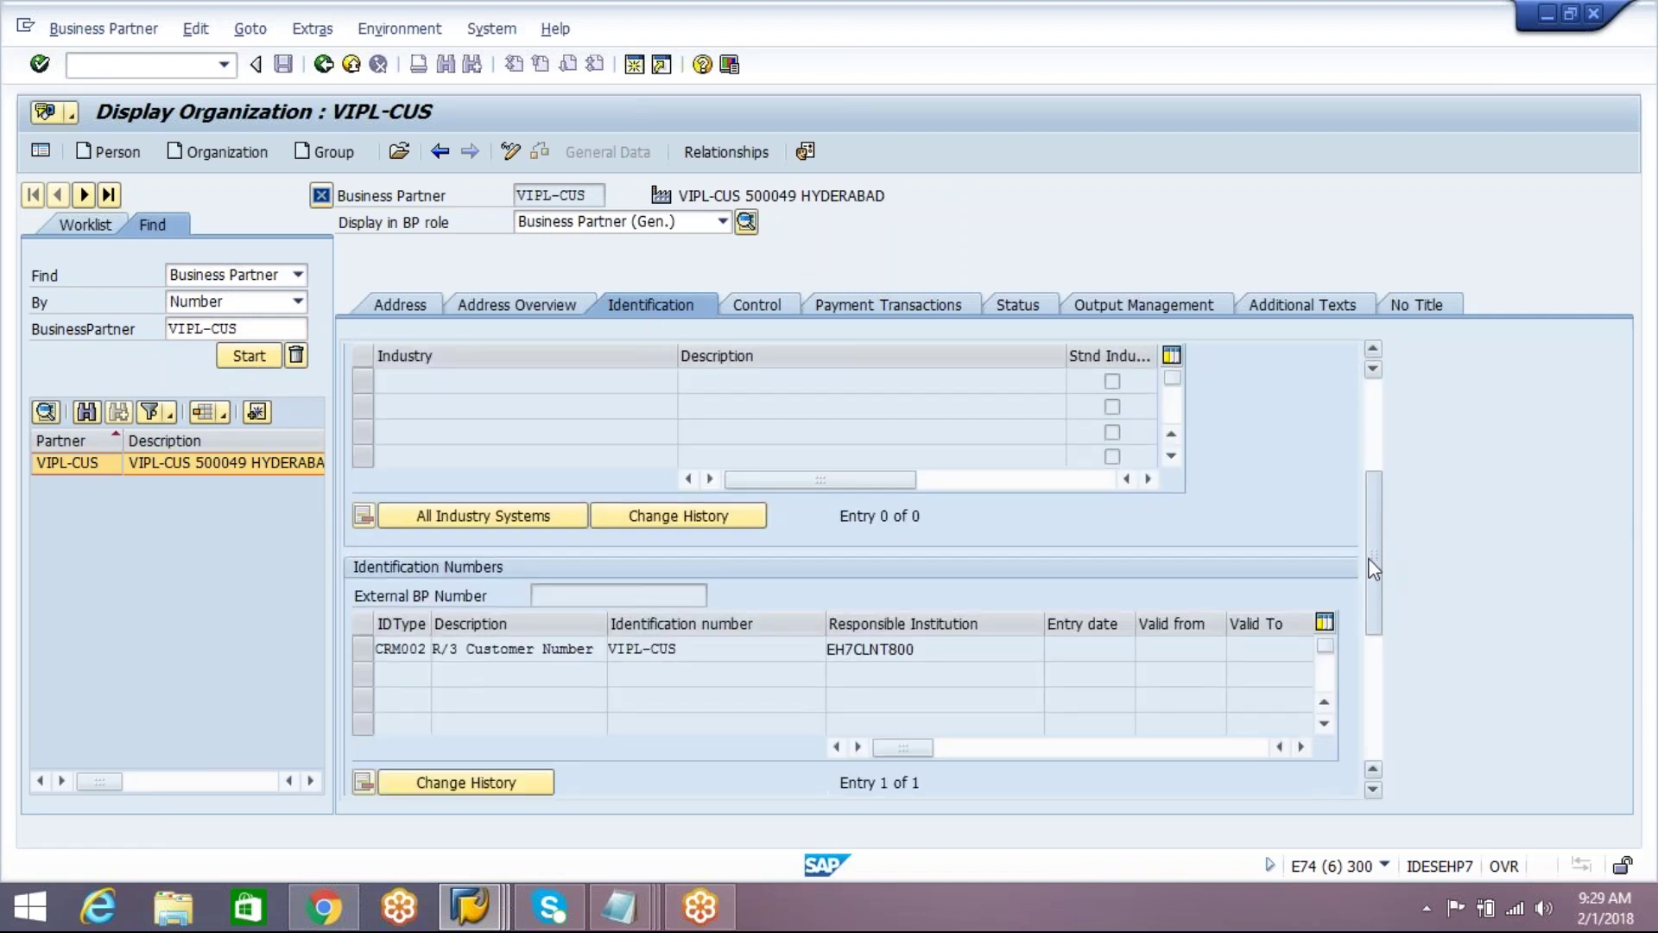
left_click(355, 650)
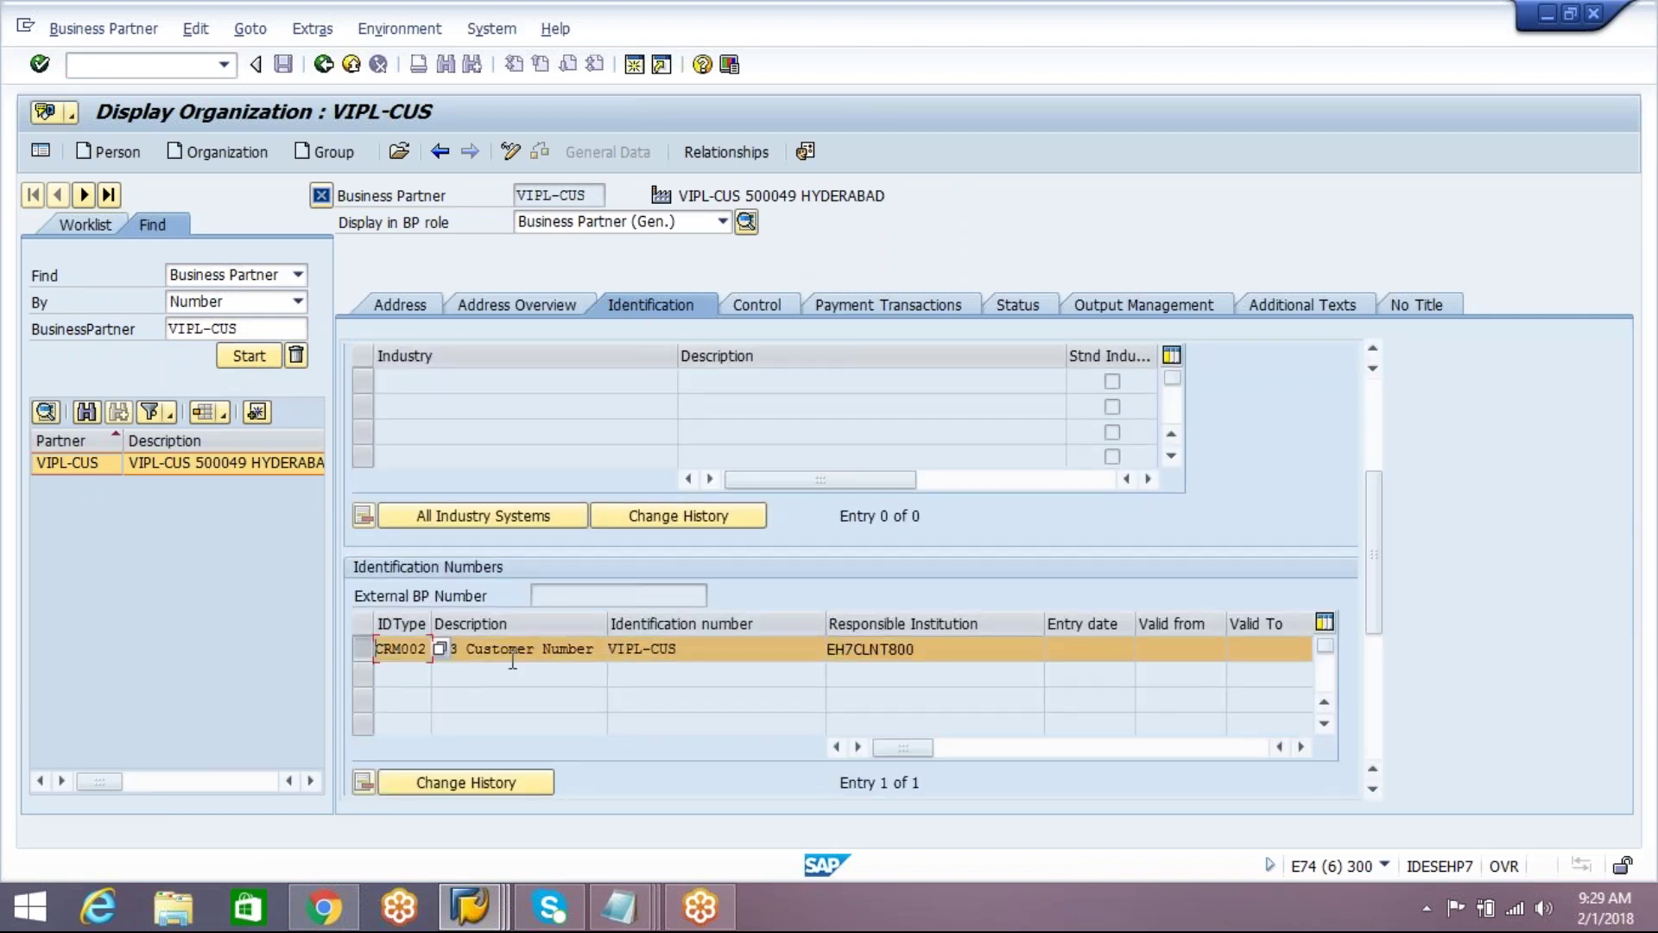
left_click(516, 649)
Step: Switch to the ECC session activating the integration model and stop its running transaction
mouse_move(482, 912)
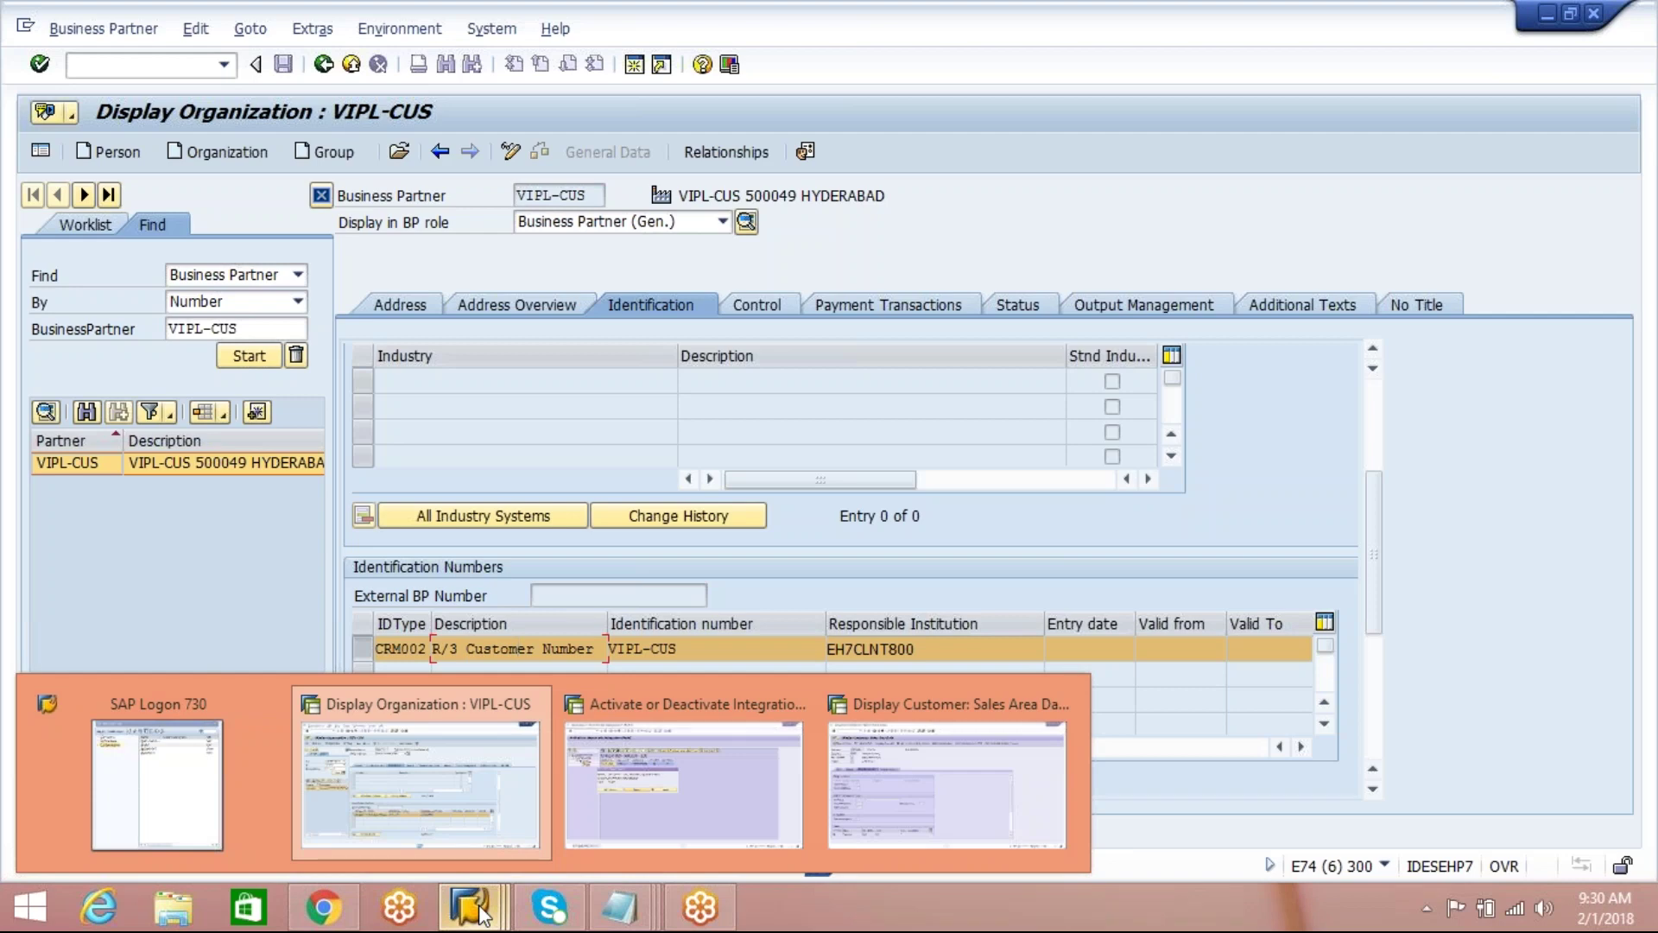
mouse_move(549, 907)
mouse_move(527, 864)
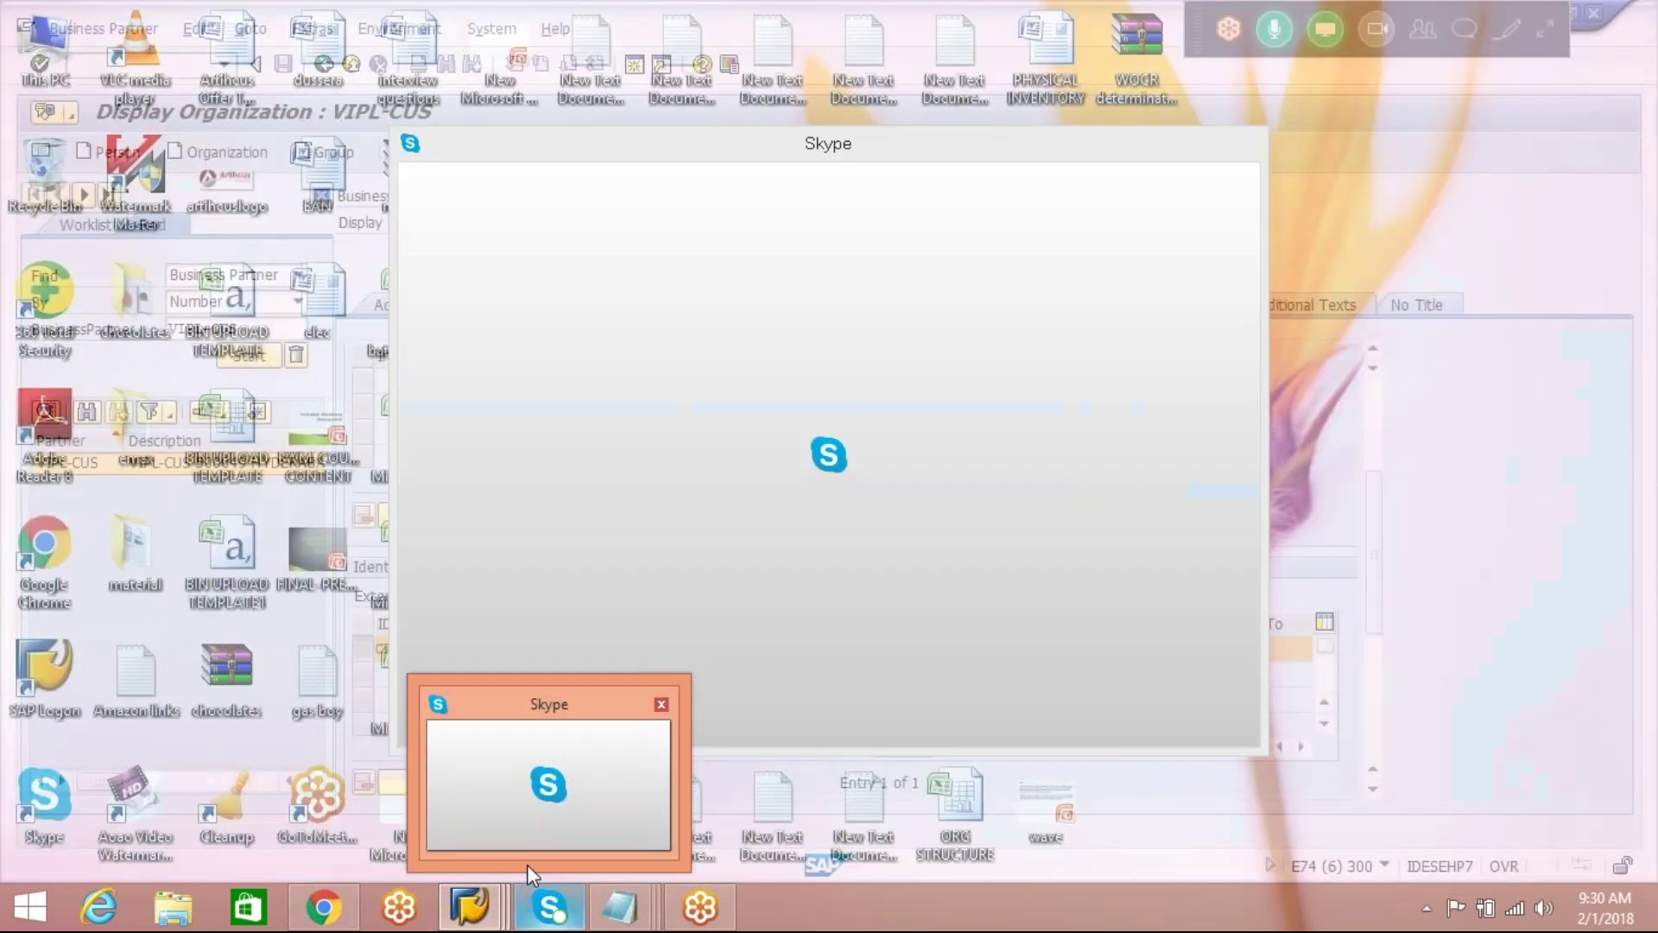
mouse_move(469, 907)
left_click(685, 759)
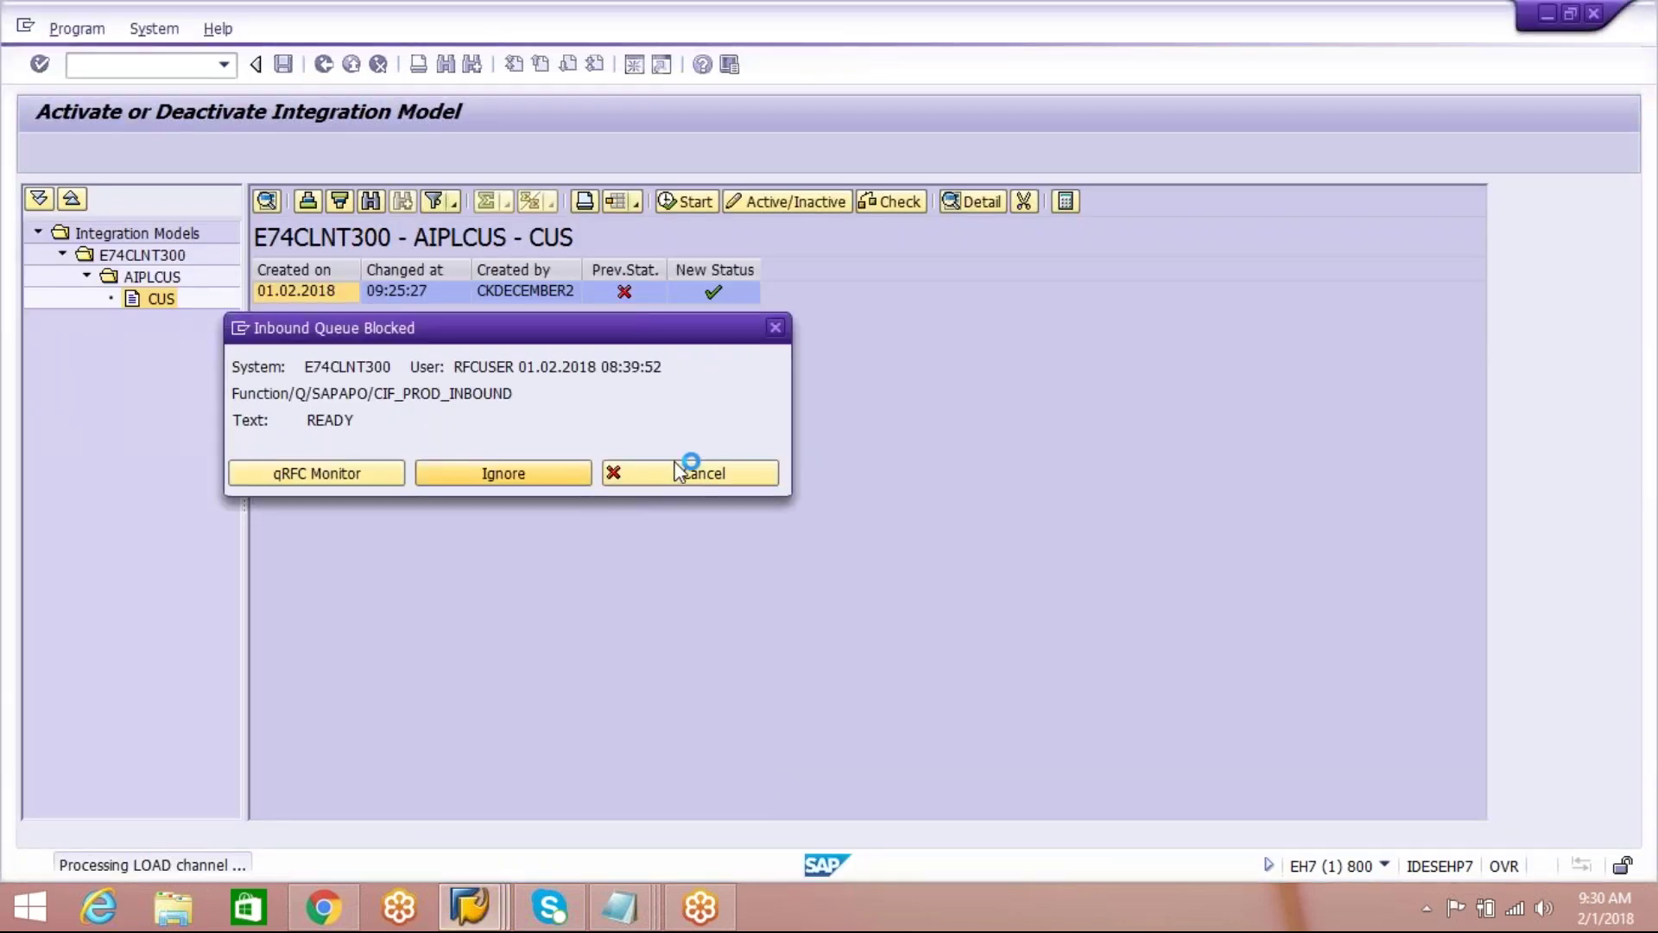
left_click(240, 326)
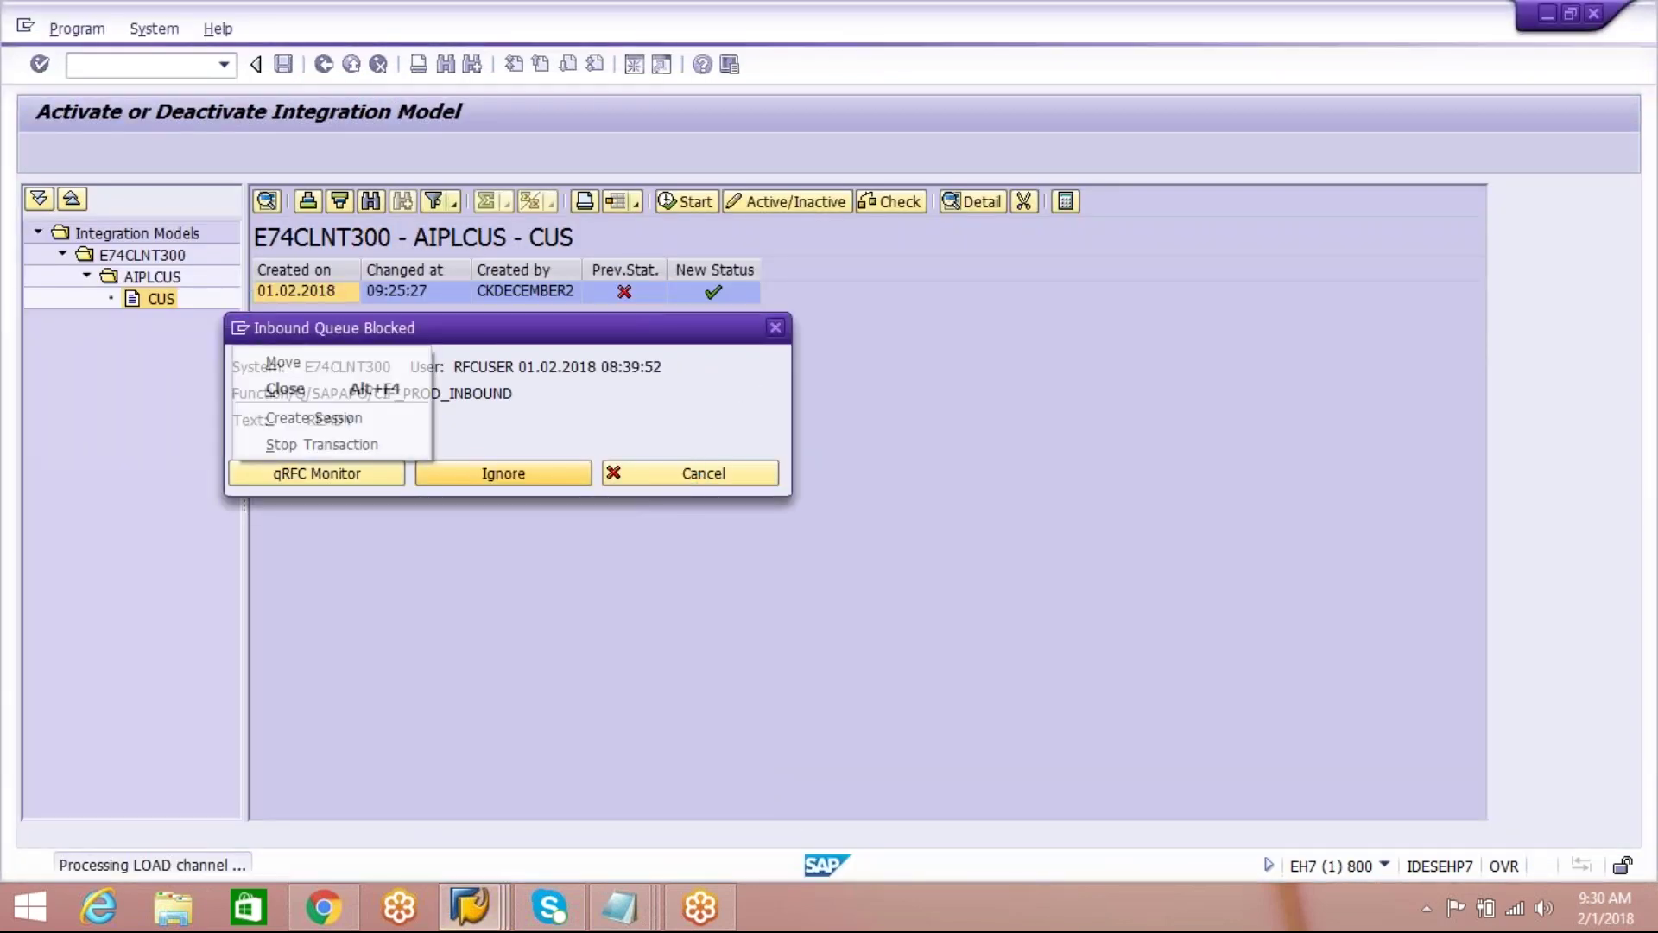
left_click(321, 444)
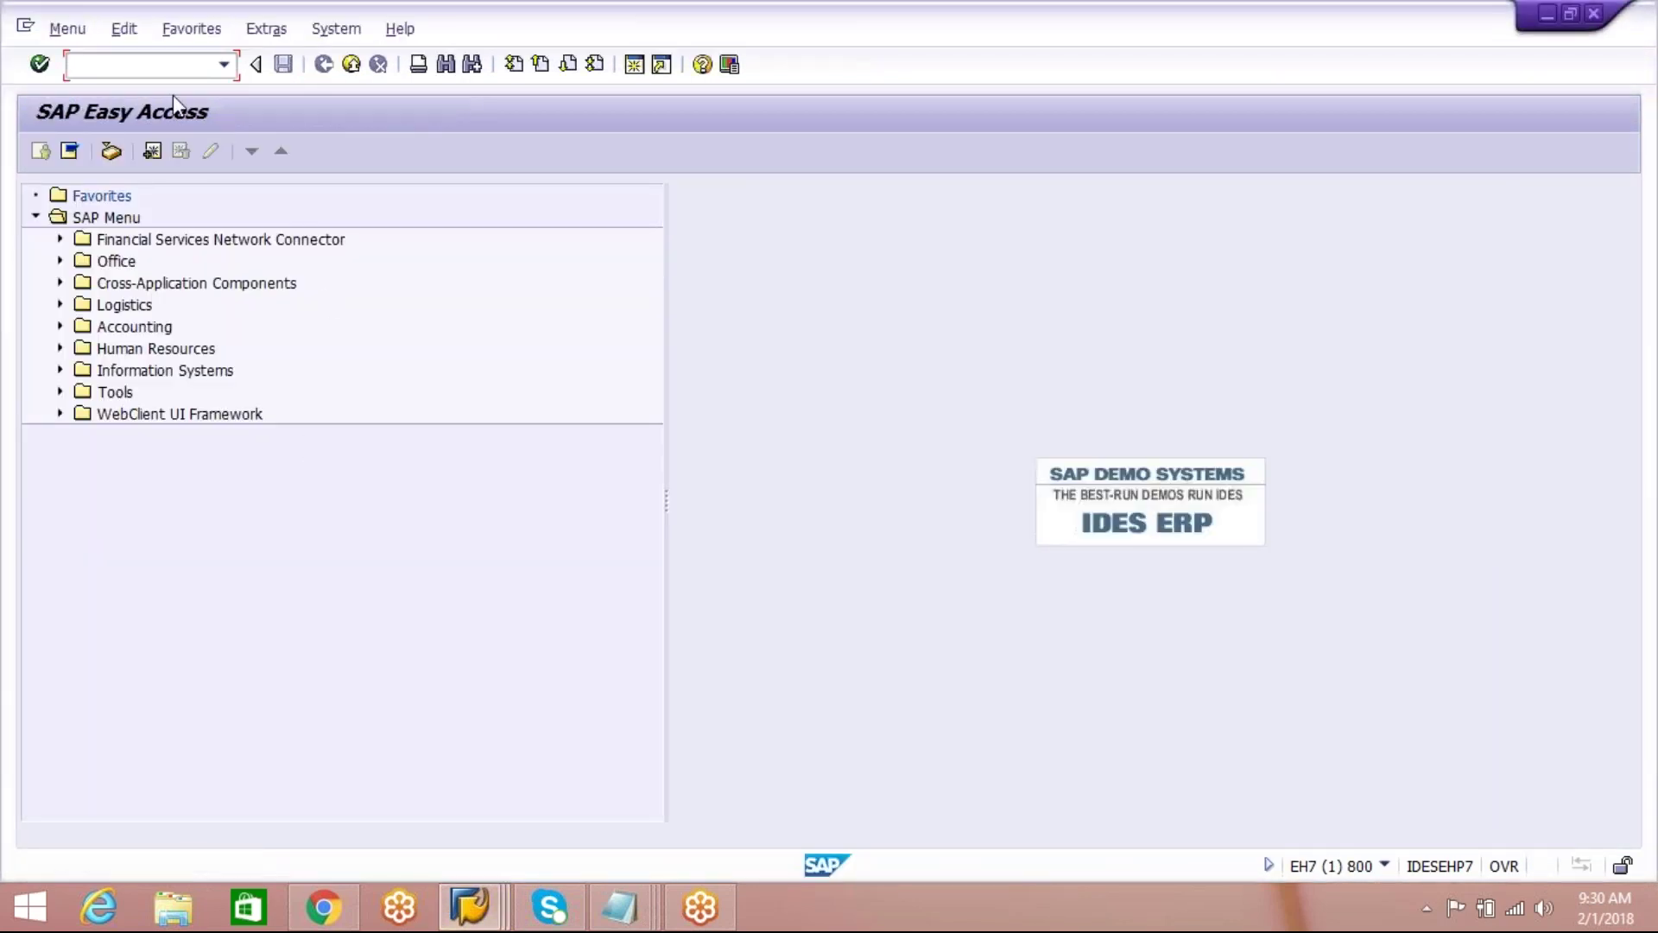
type("smqe")
key("Return")
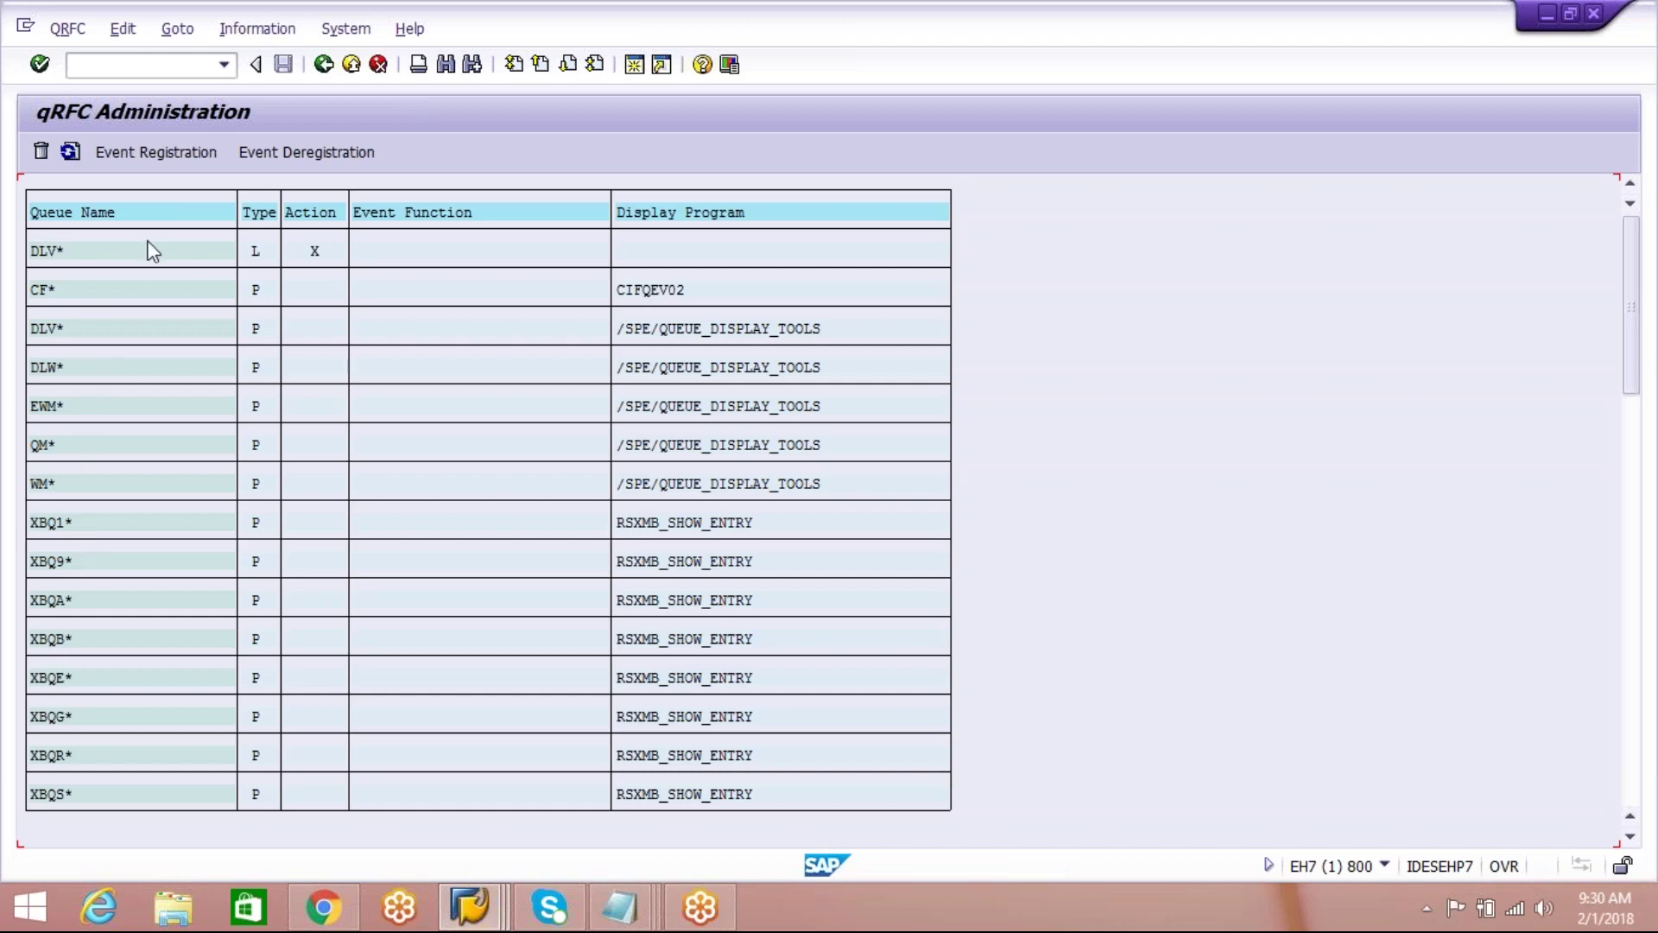
left_click(323, 67)
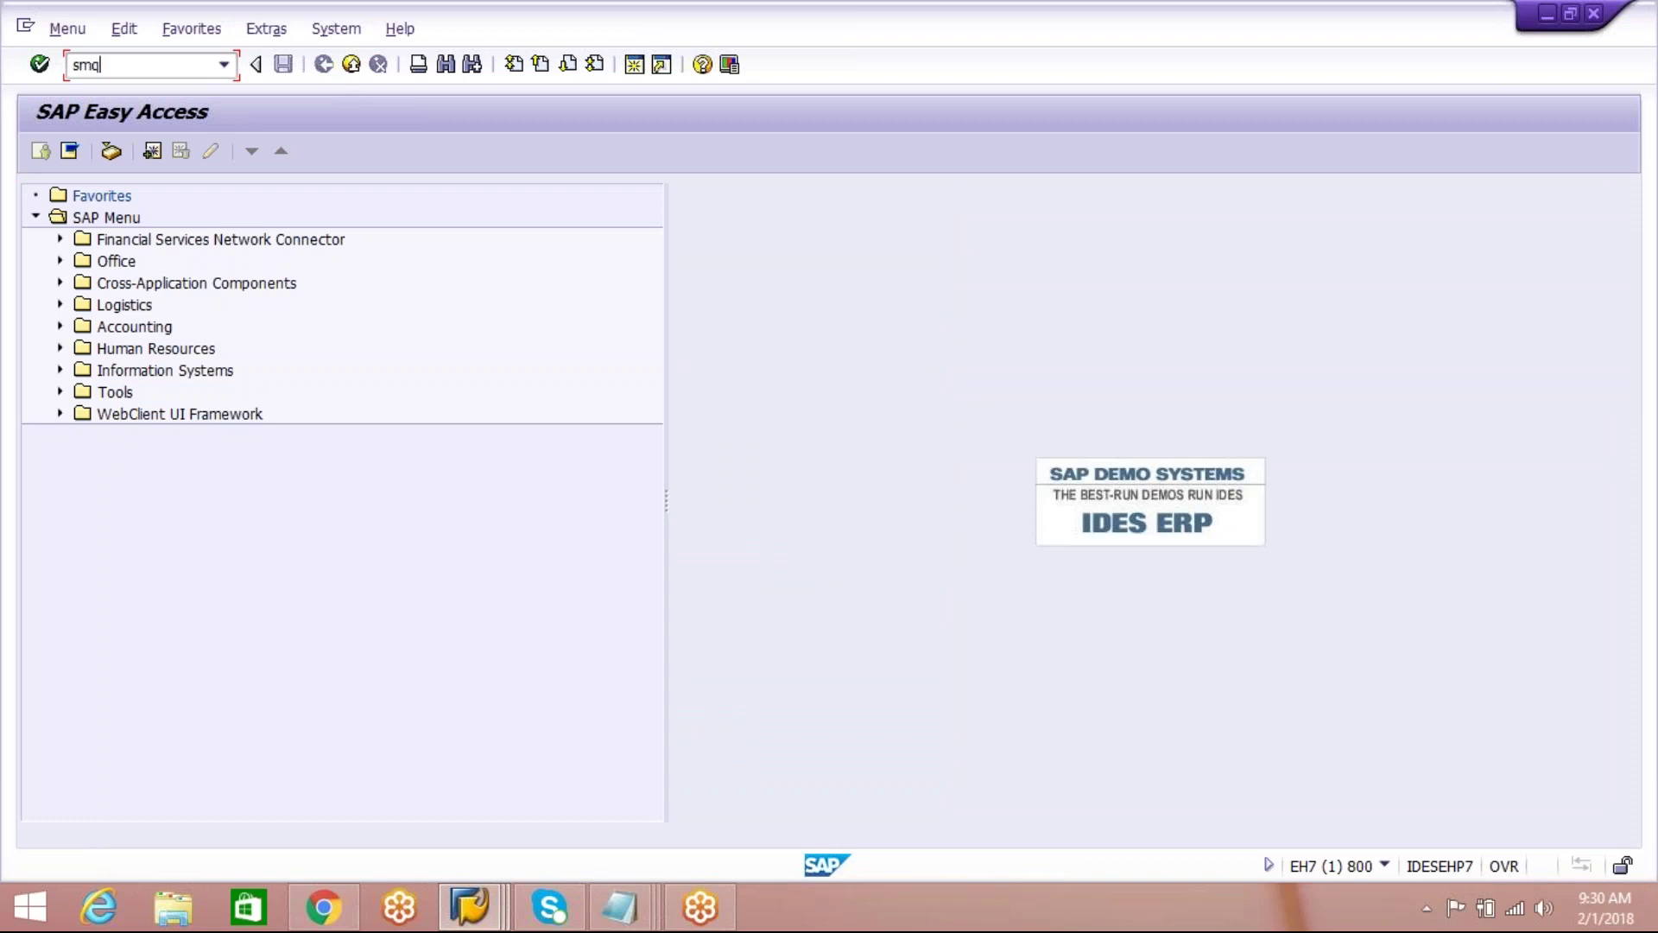
Step: Start transaction SMQ1, list the outbound queues of client 800 and display the entry of queue CF_IMOD__T_MAT
type("smq1")
key("Return")
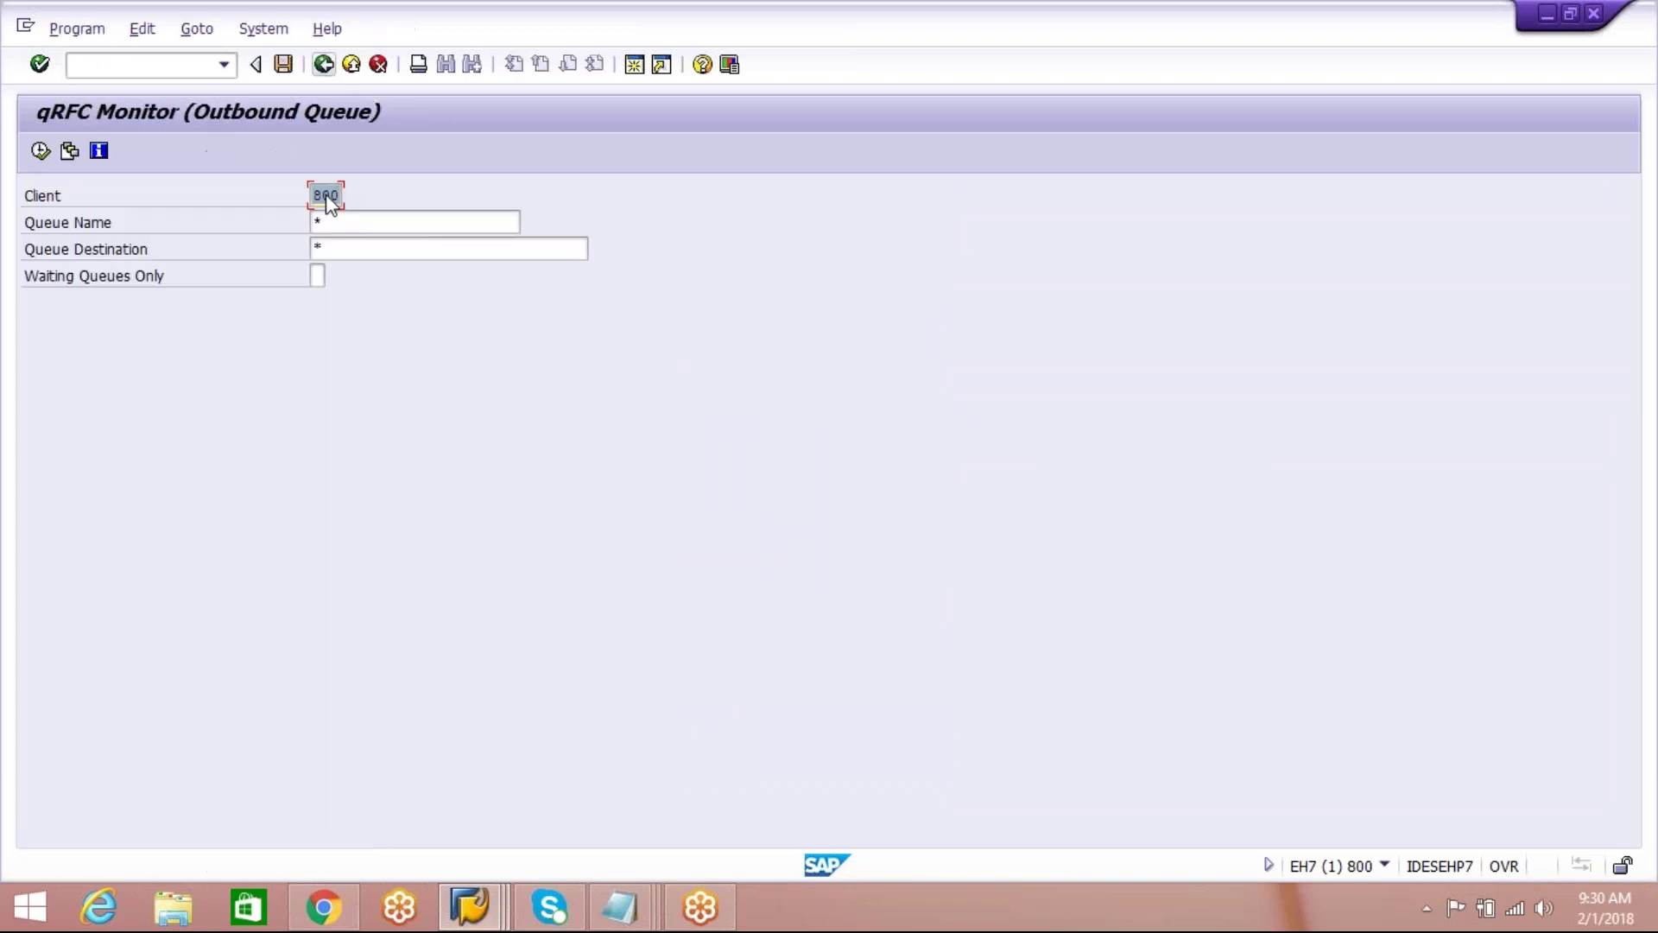
left_click(37, 151)
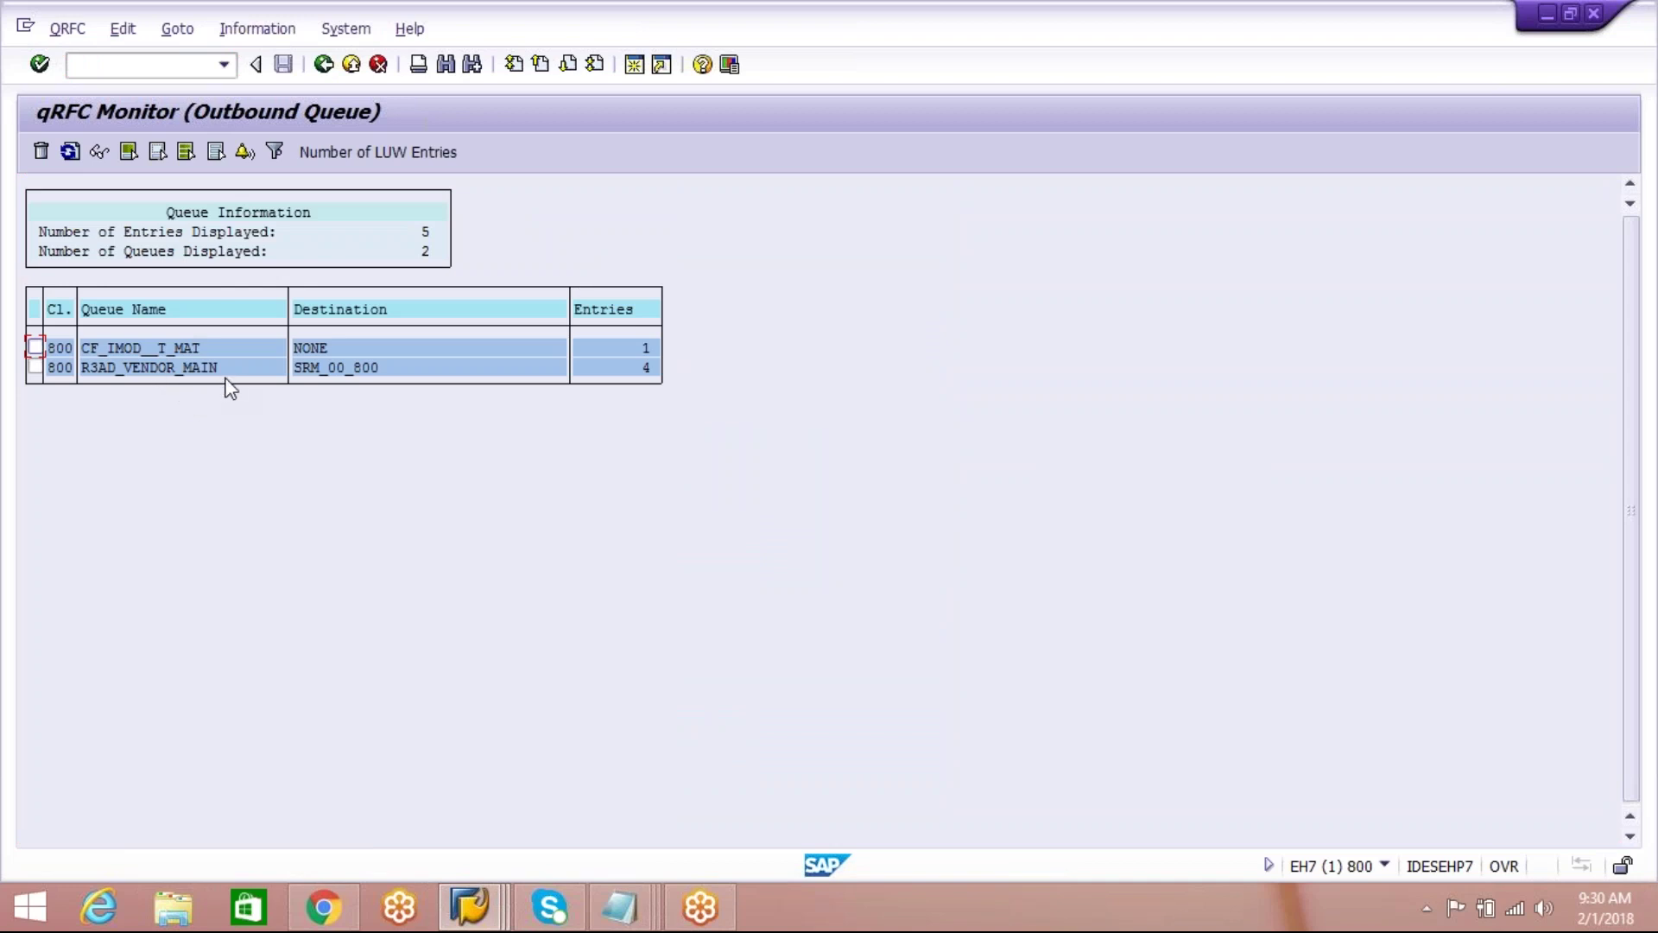
double_click(173, 349)
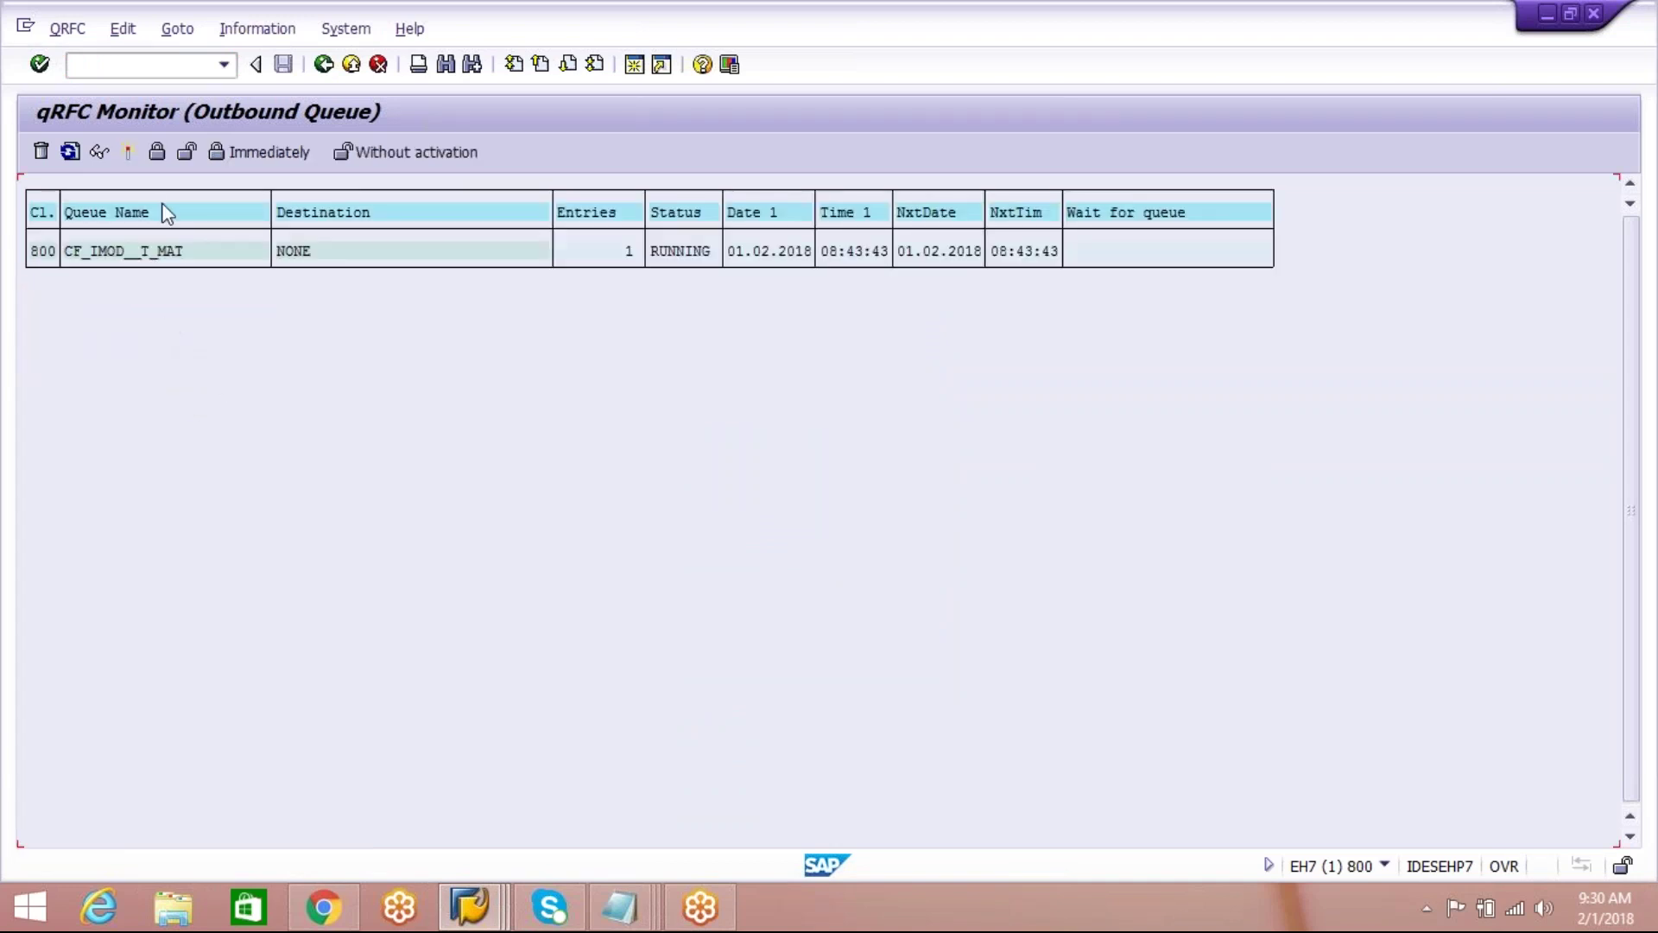
double_click(158, 252)
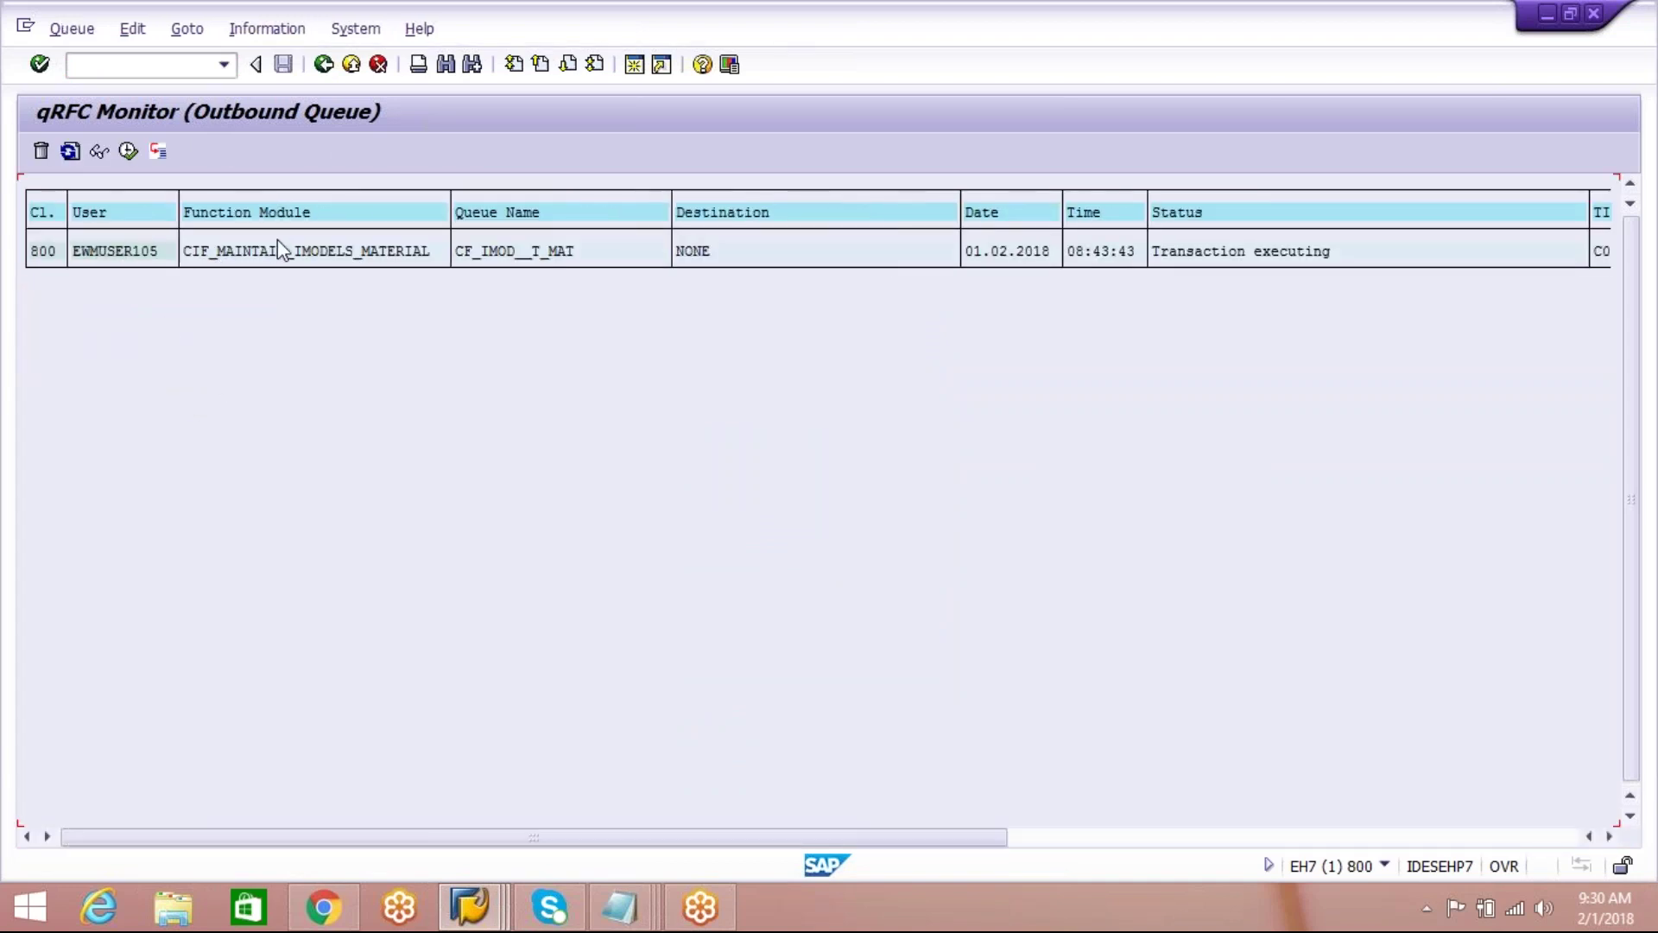
Step: Execute the CIF_MAINTAIN_IMODELS_MATERIAL entry of the outbound queue, confirm the execution and leave the outbound queue monitor
left_click(129, 150)
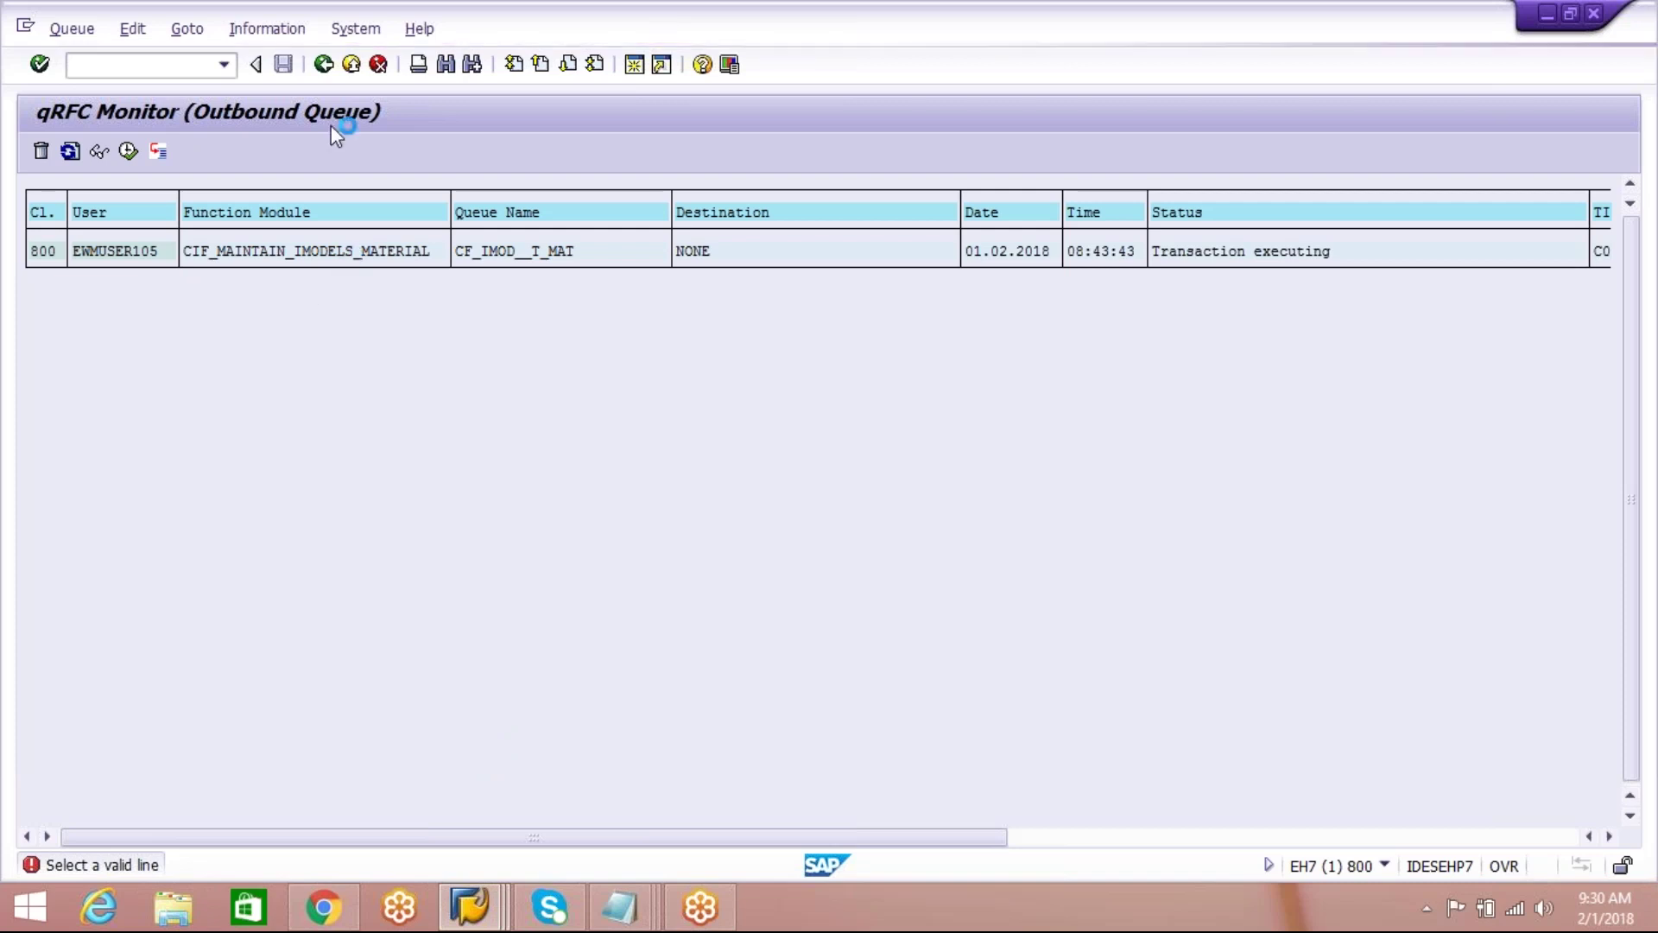
left_click(489, 909)
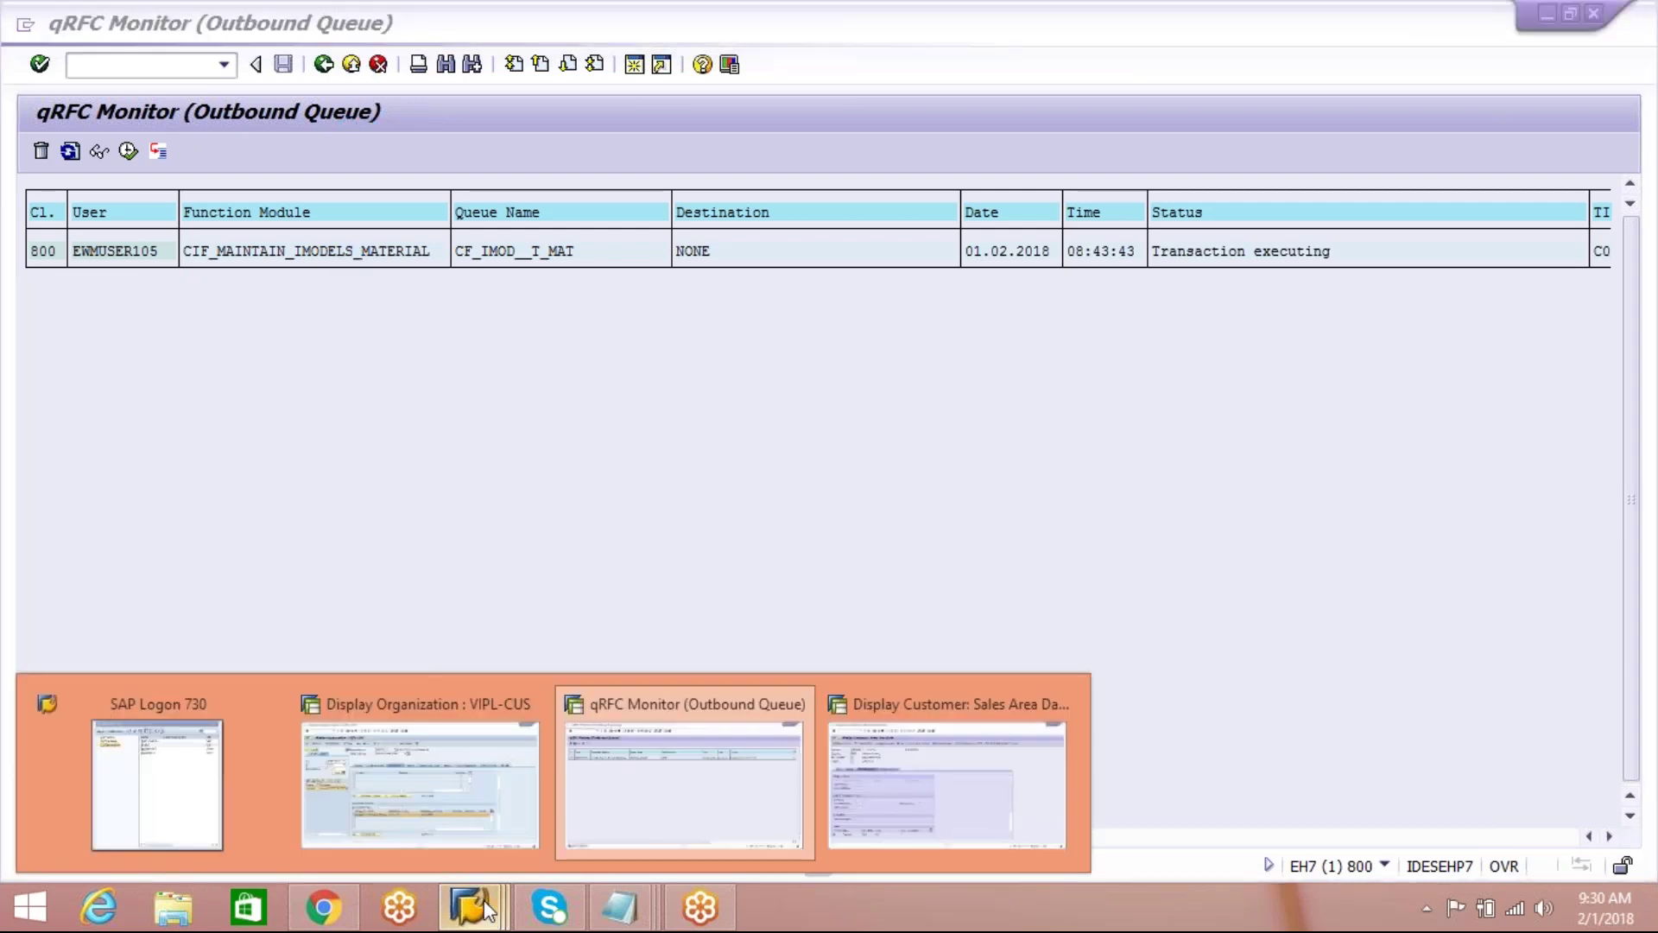
left_click(704, 831)
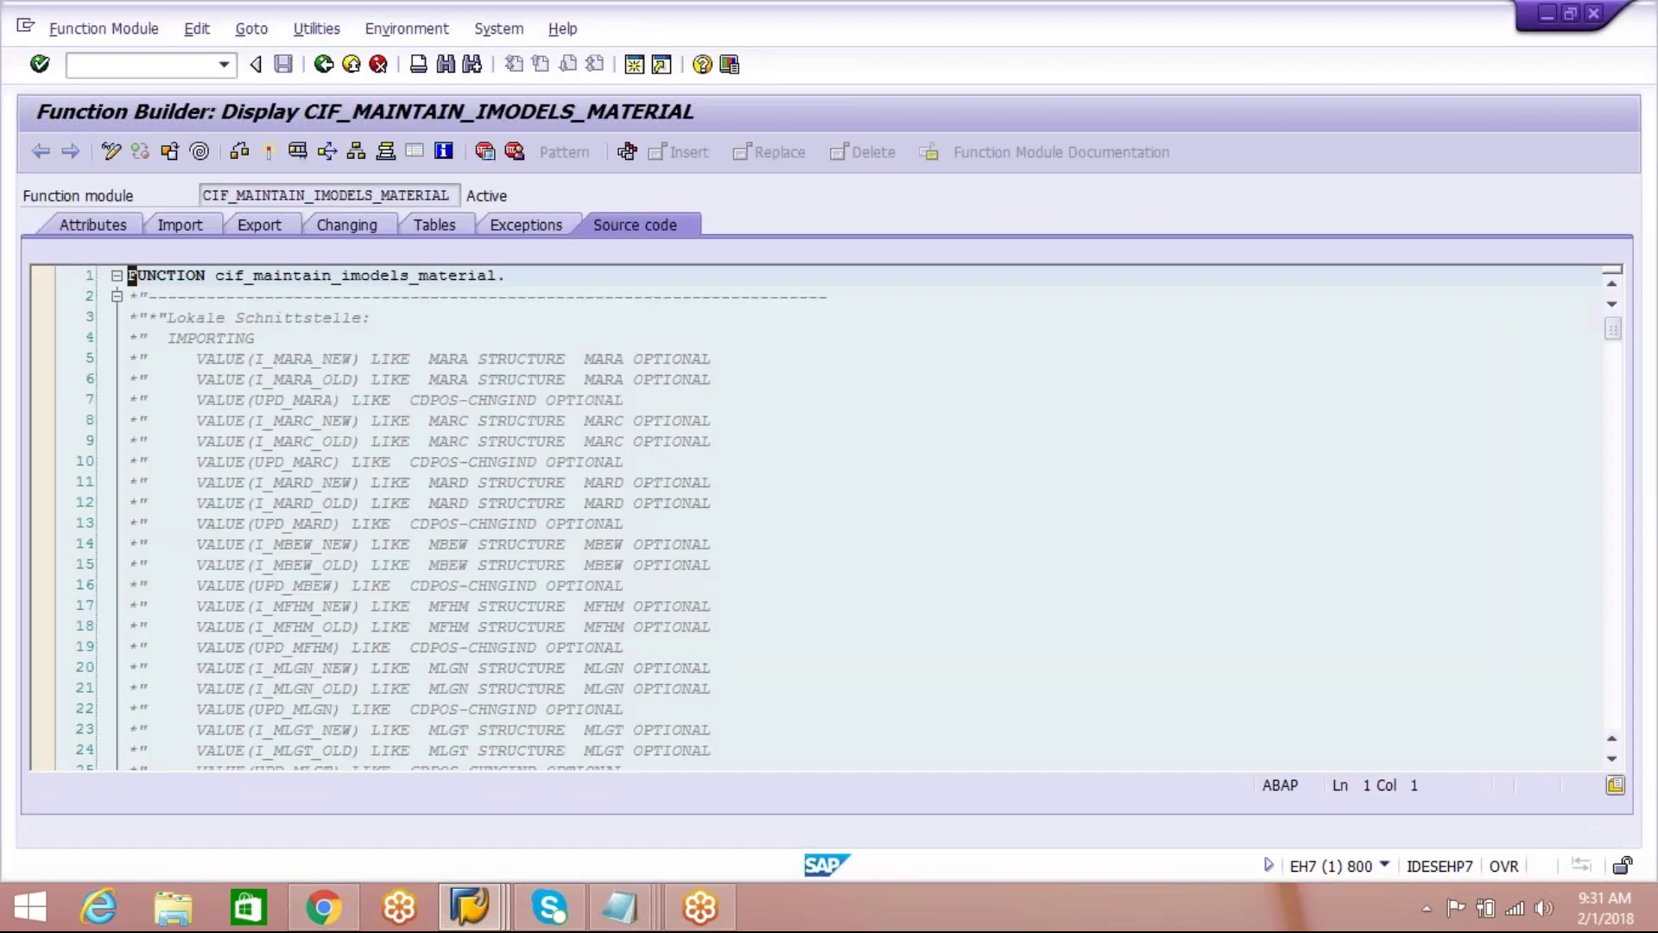
left_click(324, 67)
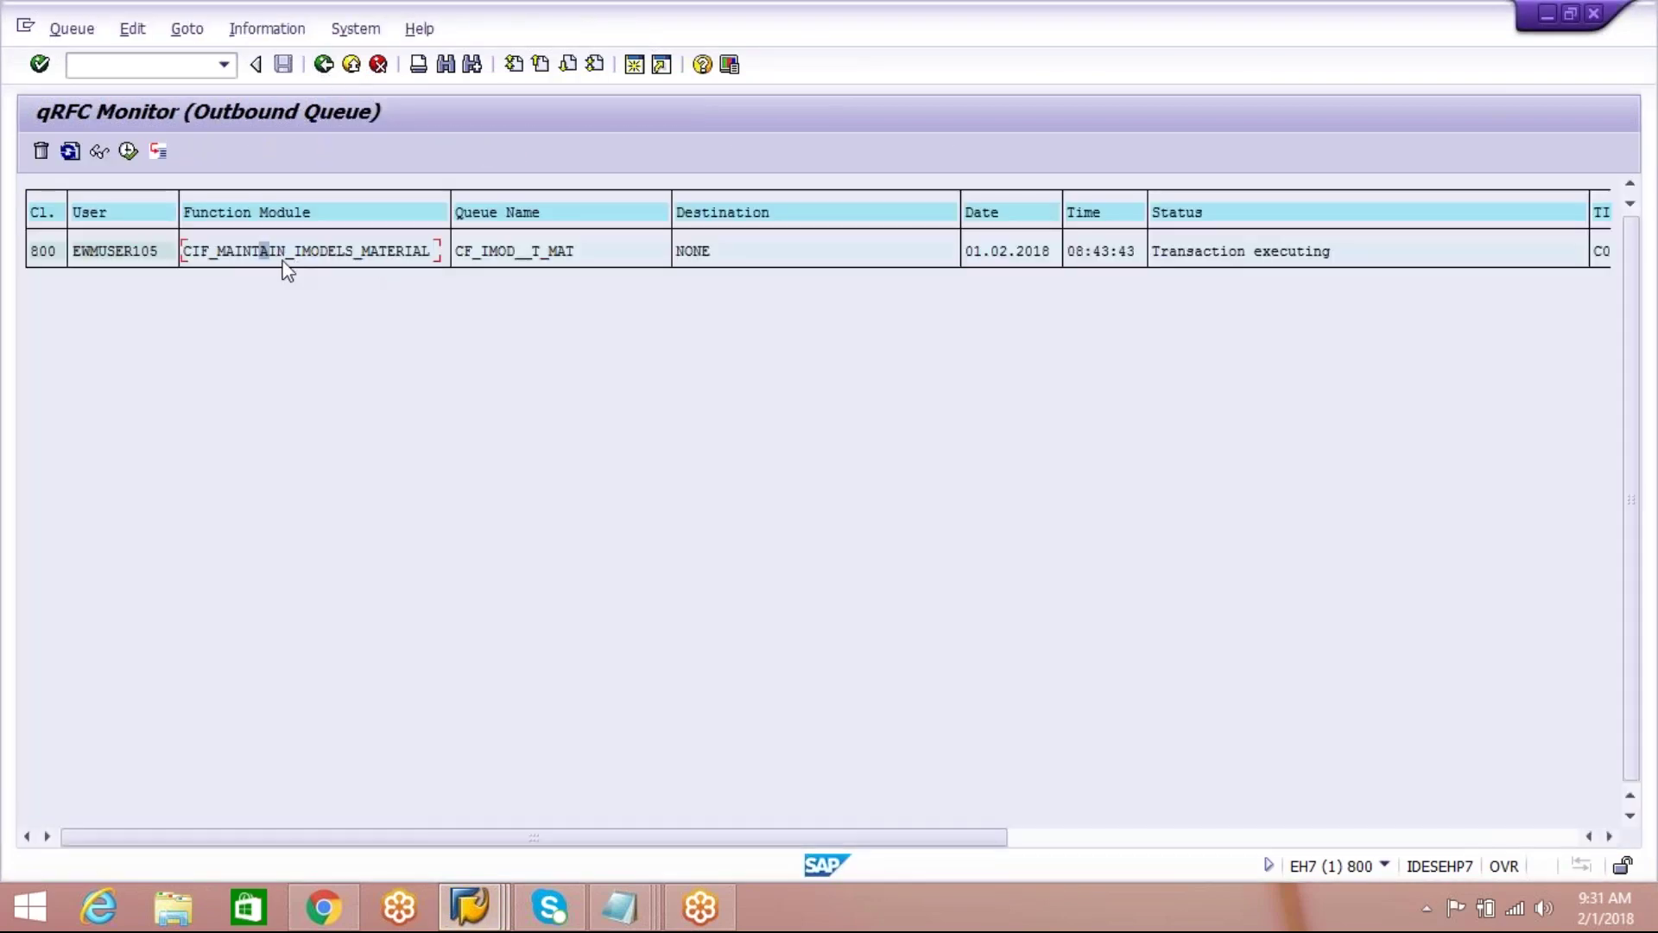
left_click(128, 152)
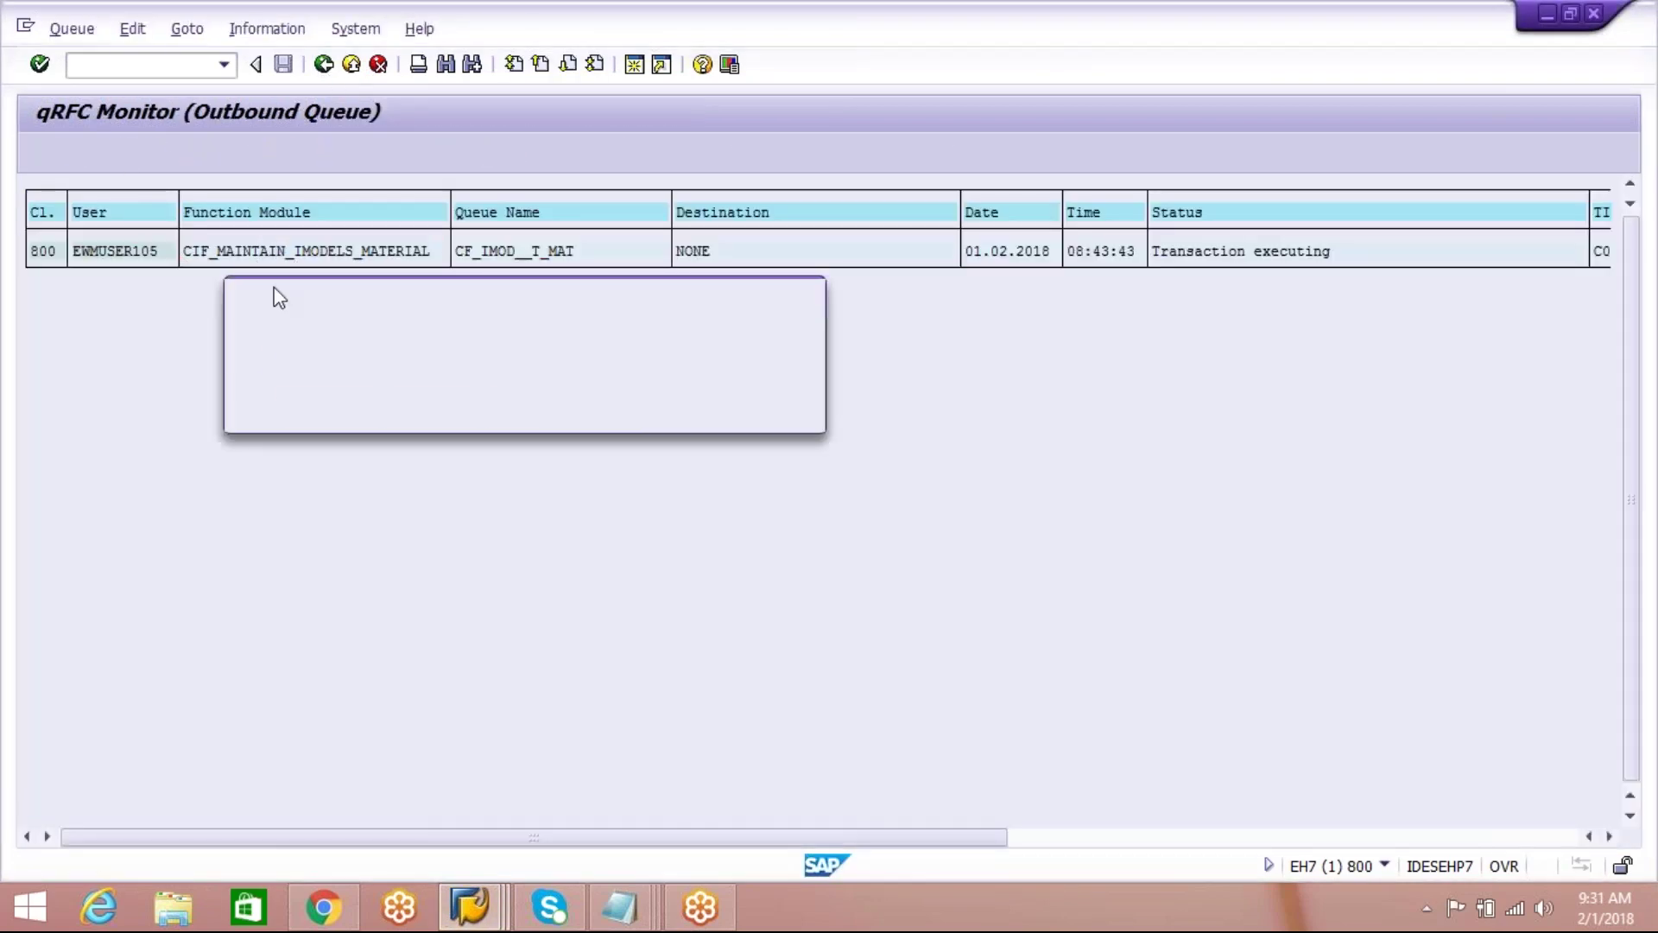
left_click(348, 414)
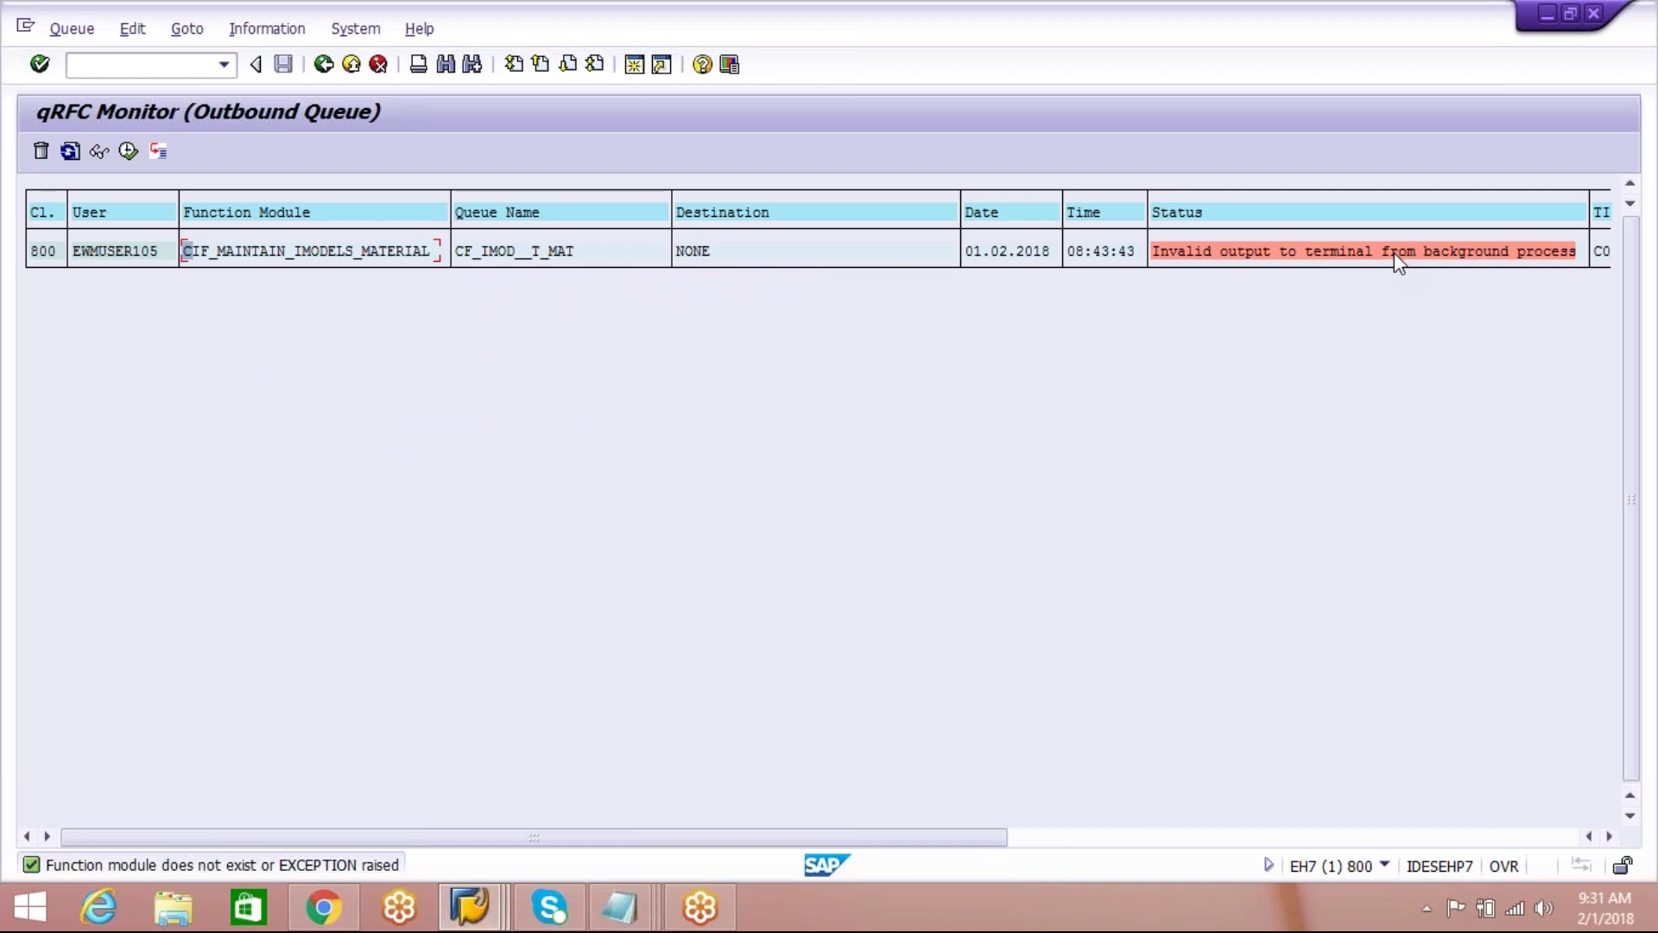
left_click(323, 65)
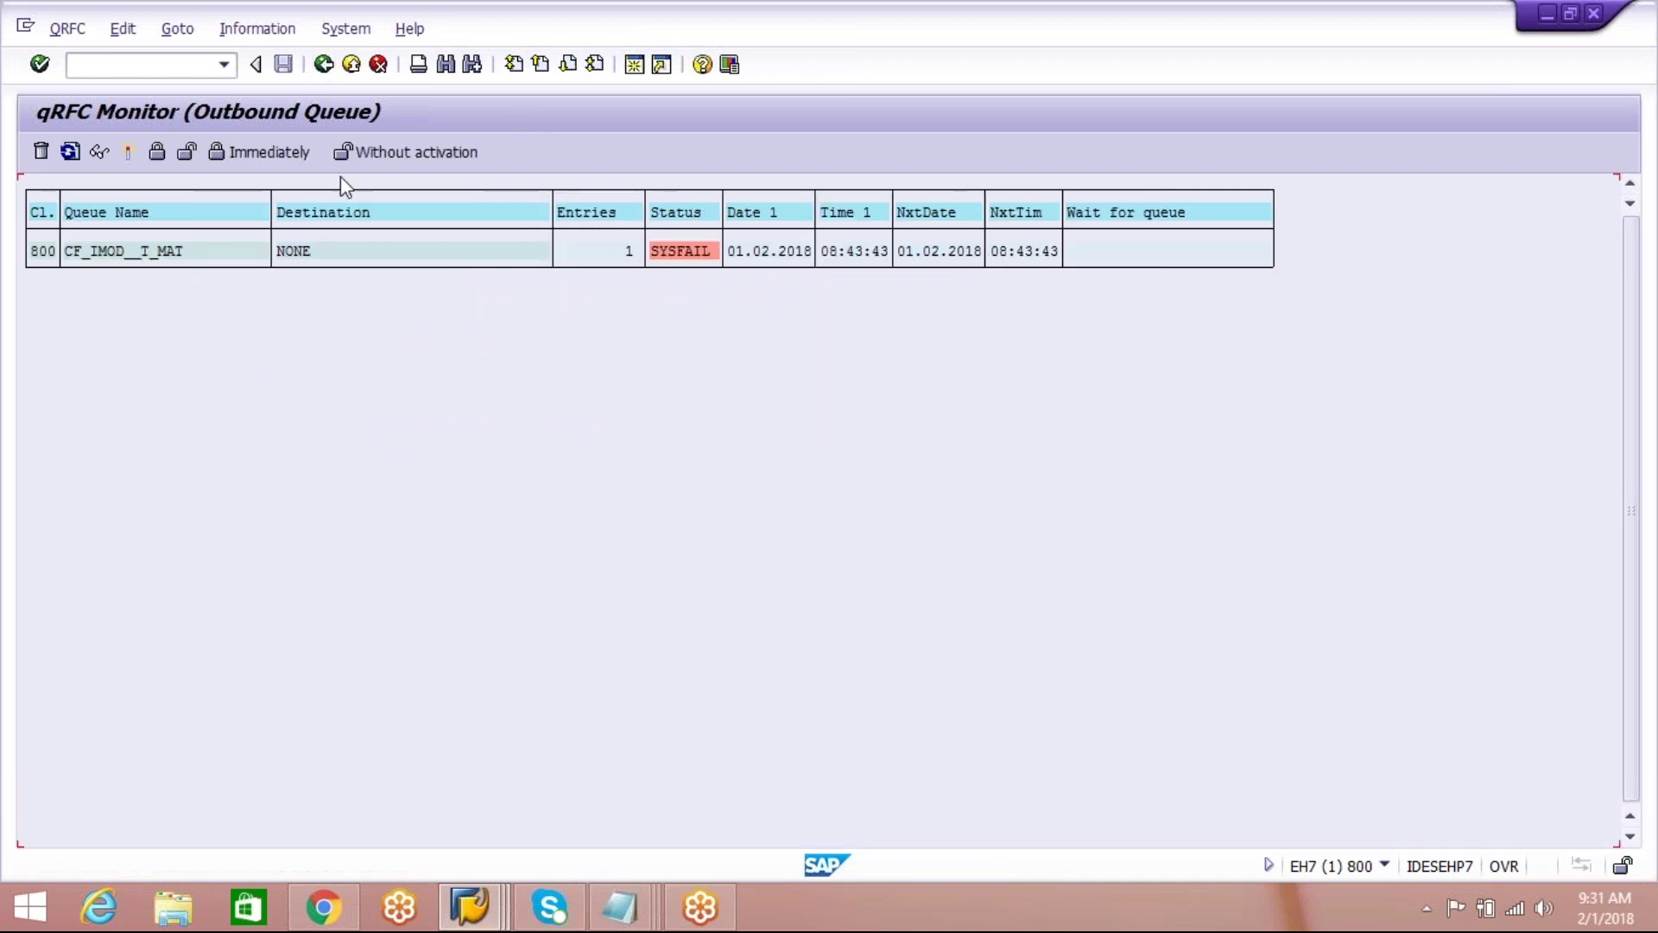
left_click(323, 66)
left_click(350, 65)
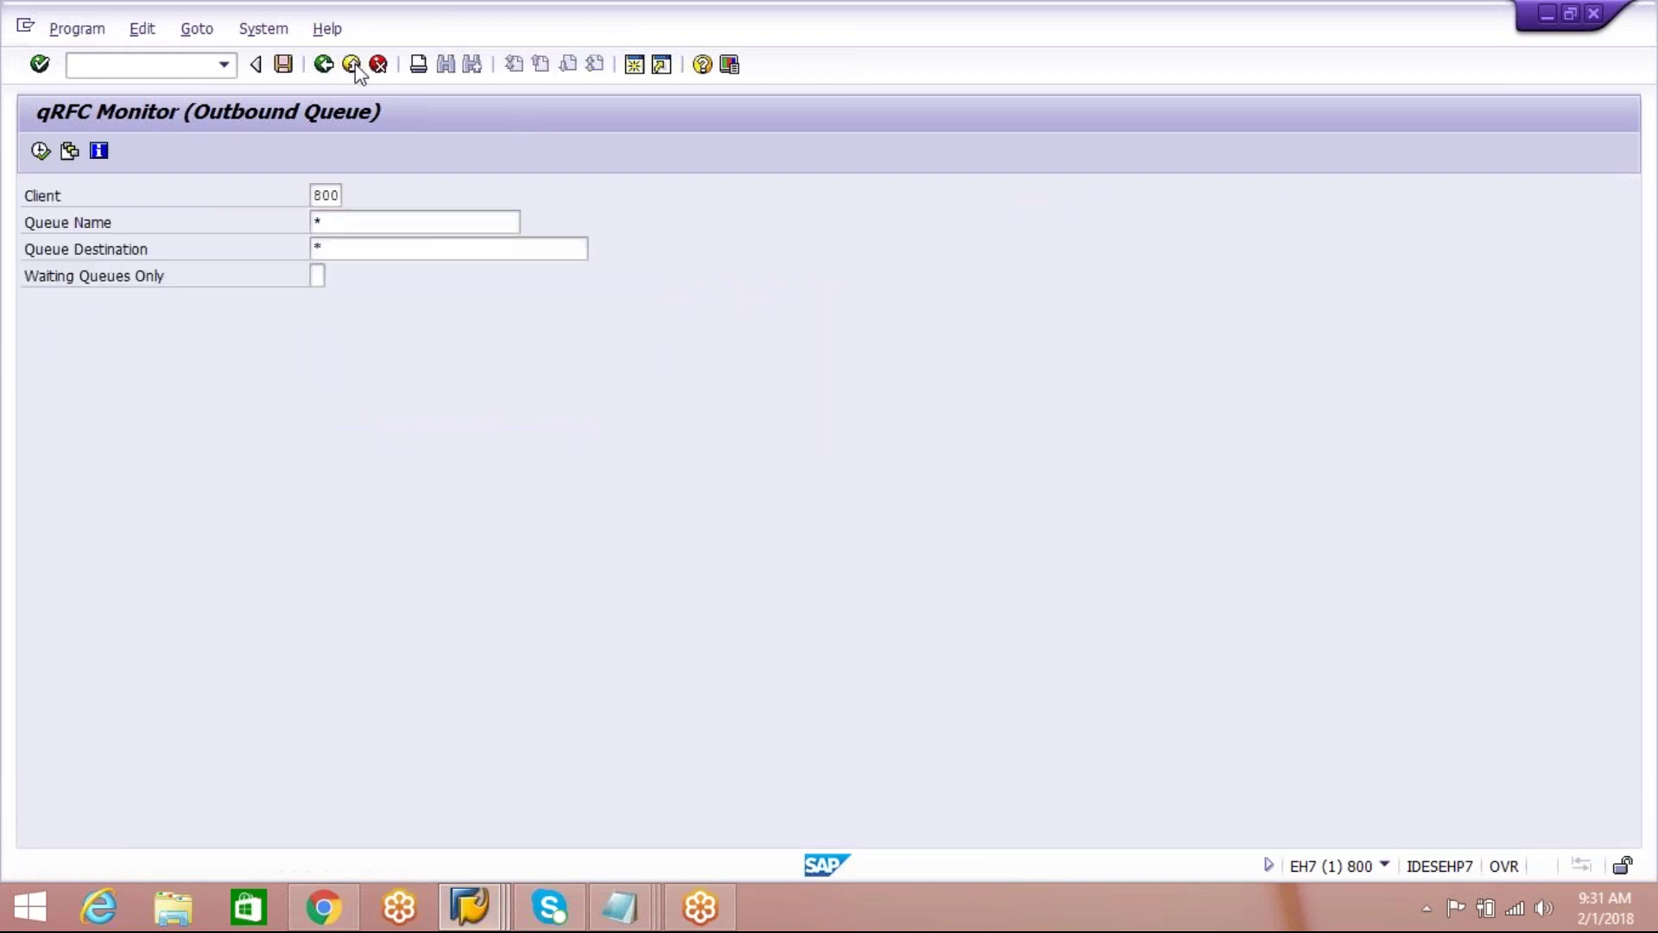
left_click(351, 65)
Step: Switch to the EWM session, start transaction SMQ2 and list the inbound queues
left_click(471, 905)
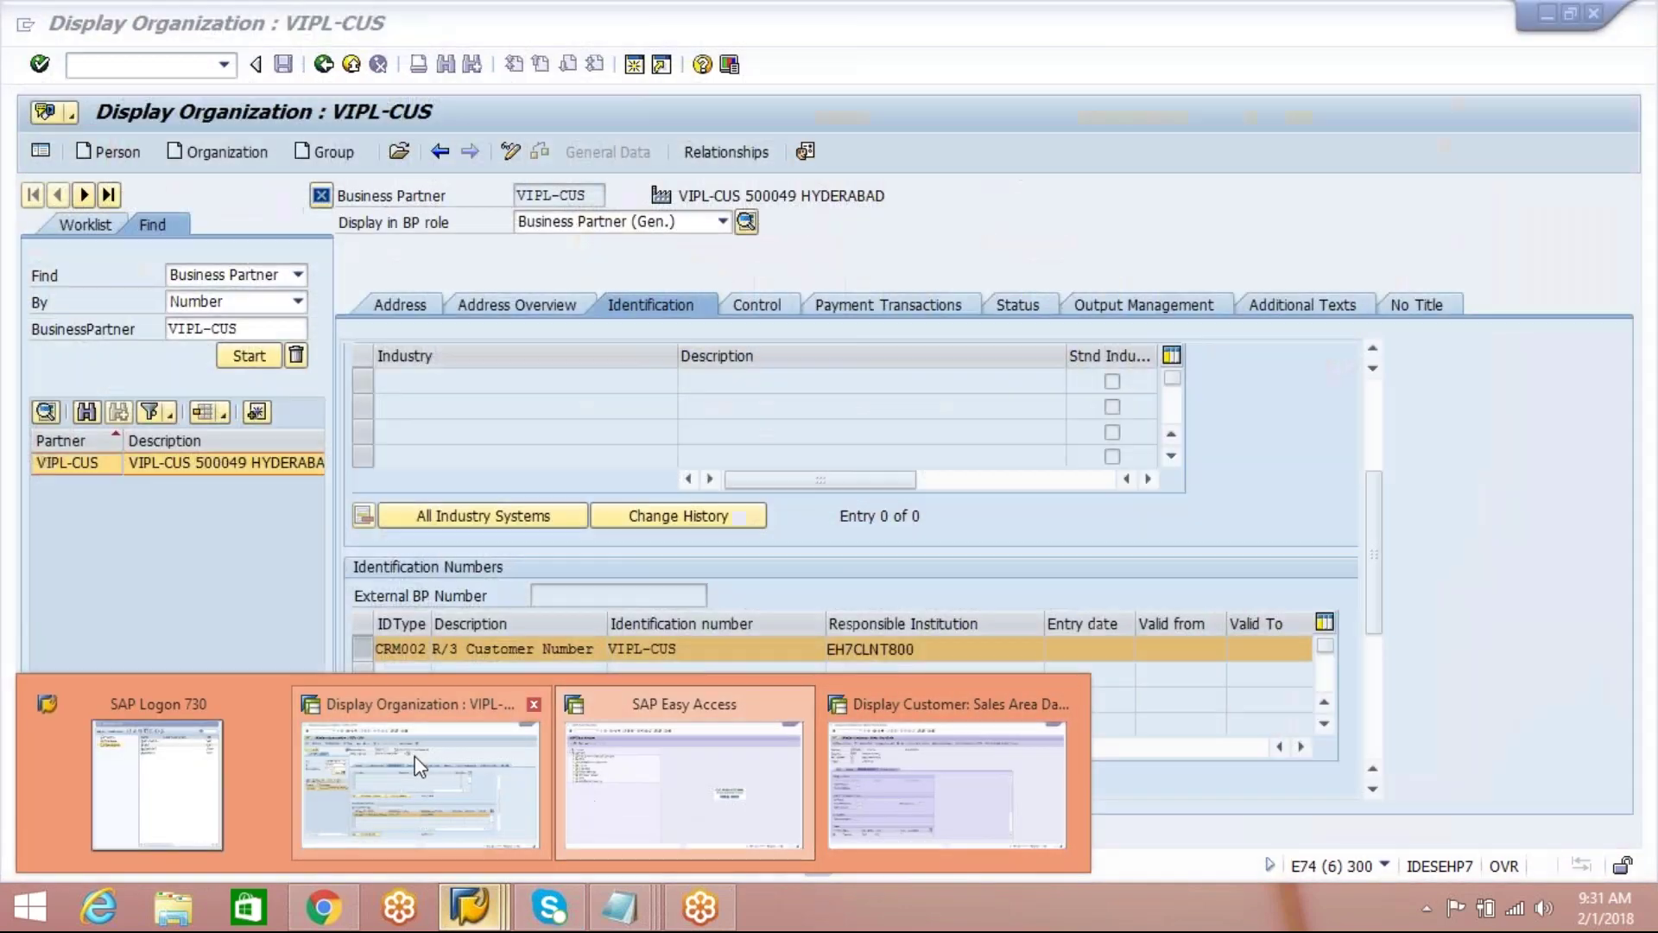
left_click(418, 760)
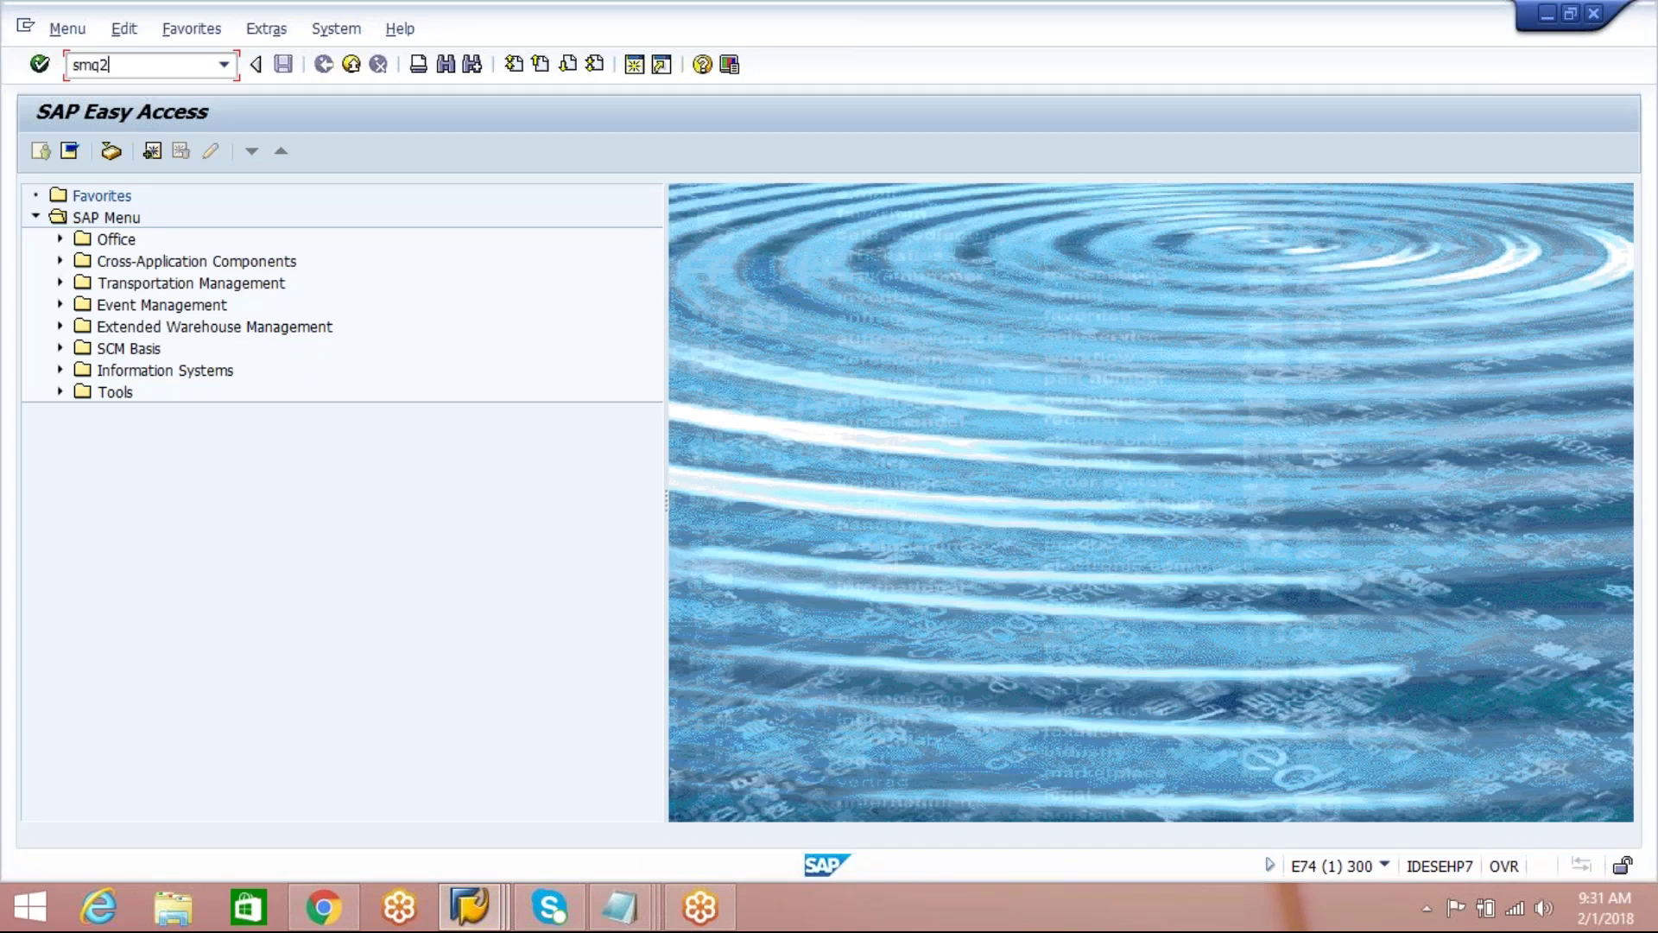
key("Return")
left_click(41, 151)
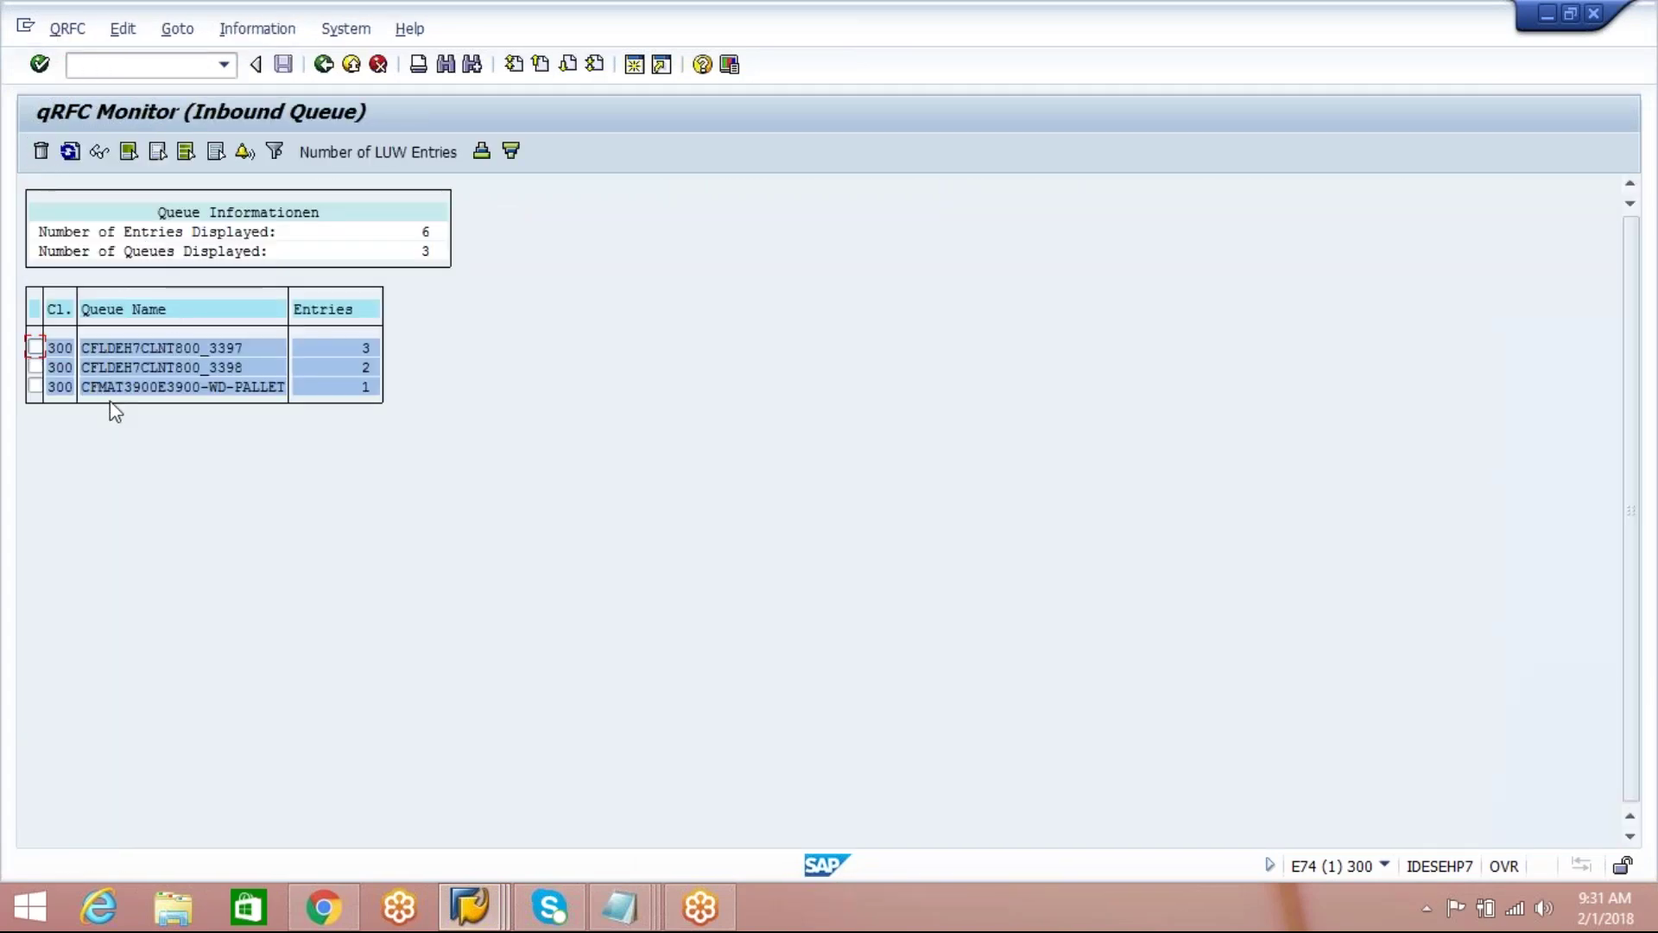
Step: Try to execute the /SAPAPO/CIF_PROD_INBOUND entry of queue CFMAT3900E3900-WD-PALLET and return to the queue list
double_click(124, 388)
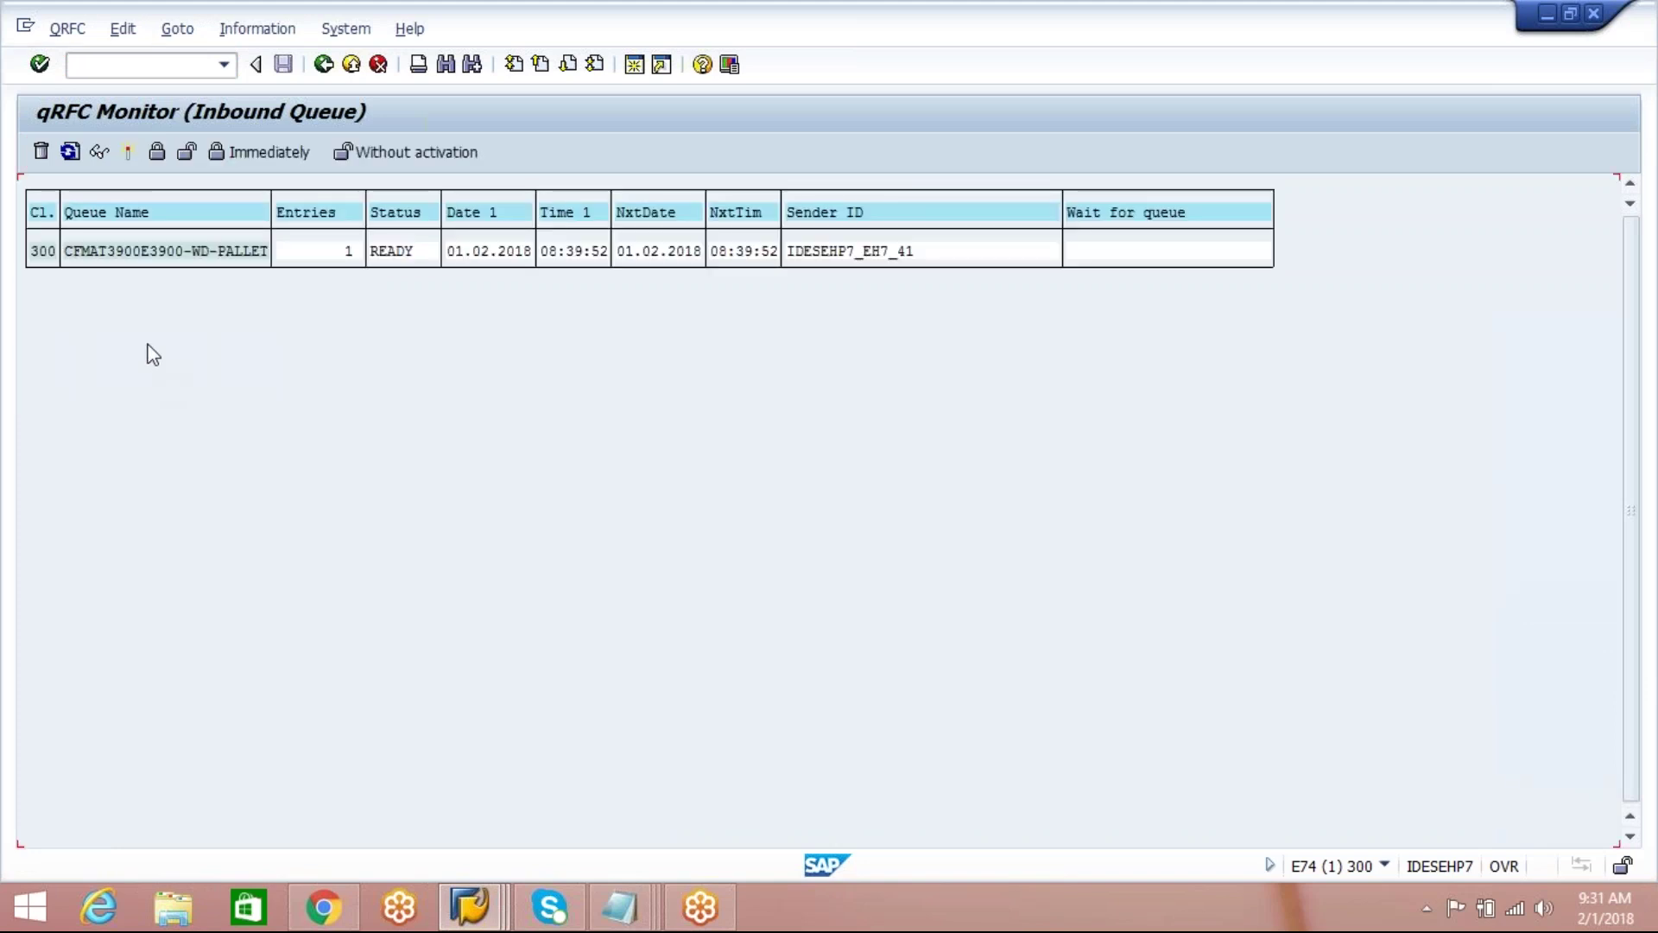
double_click(181, 252)
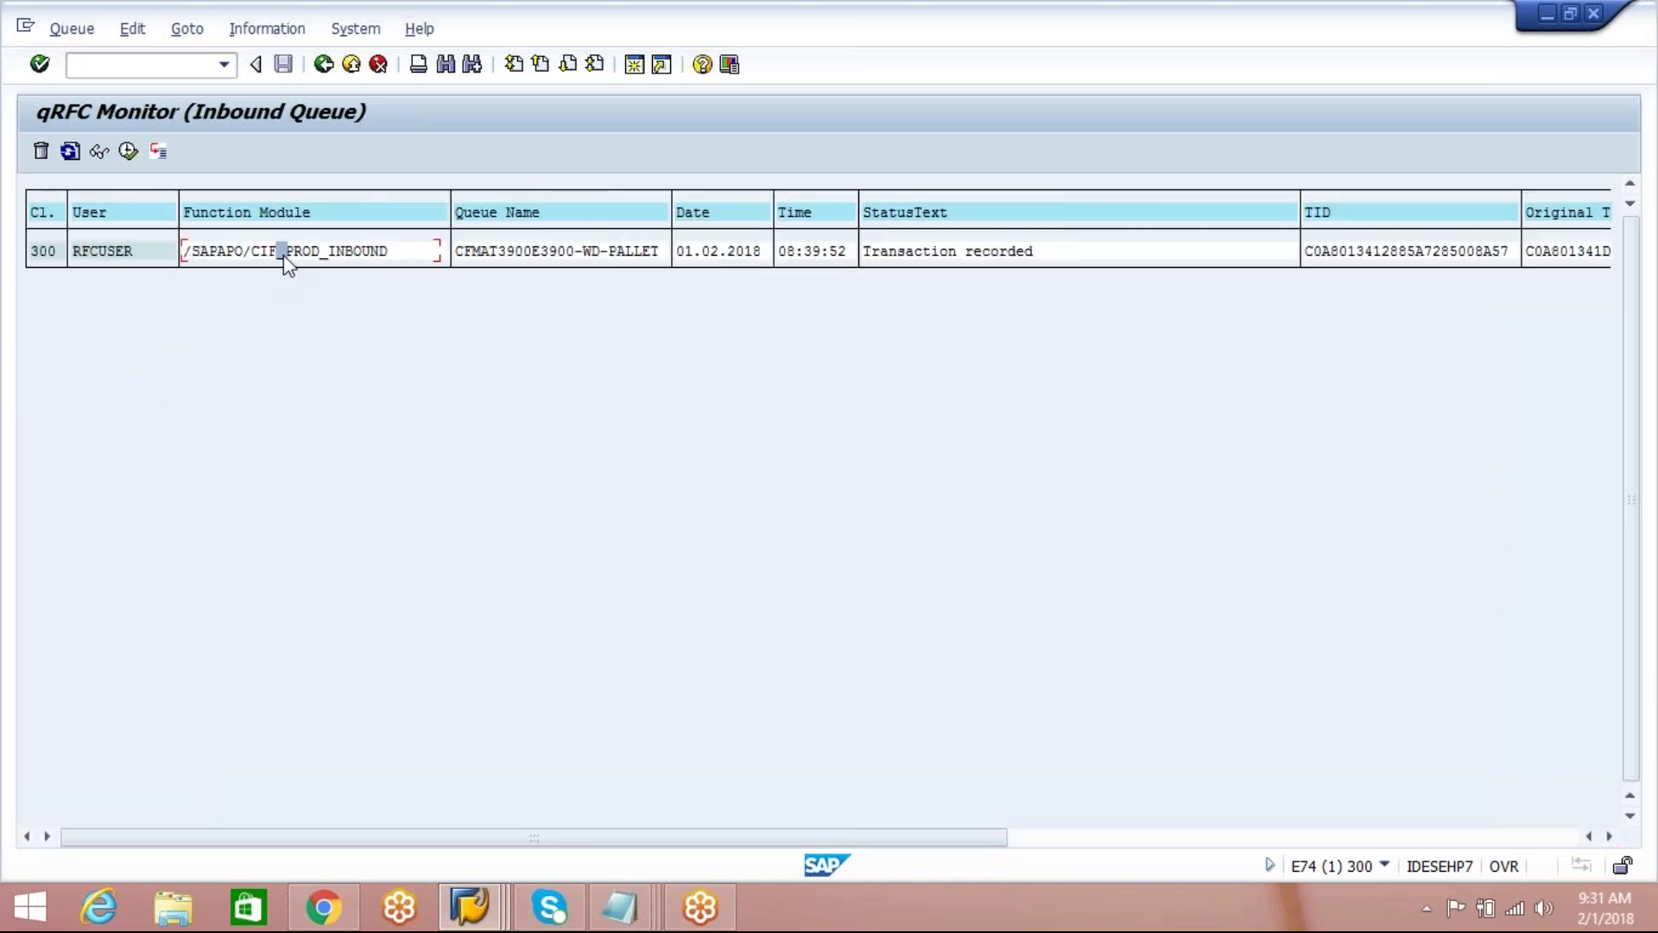
left_click(129, 152)
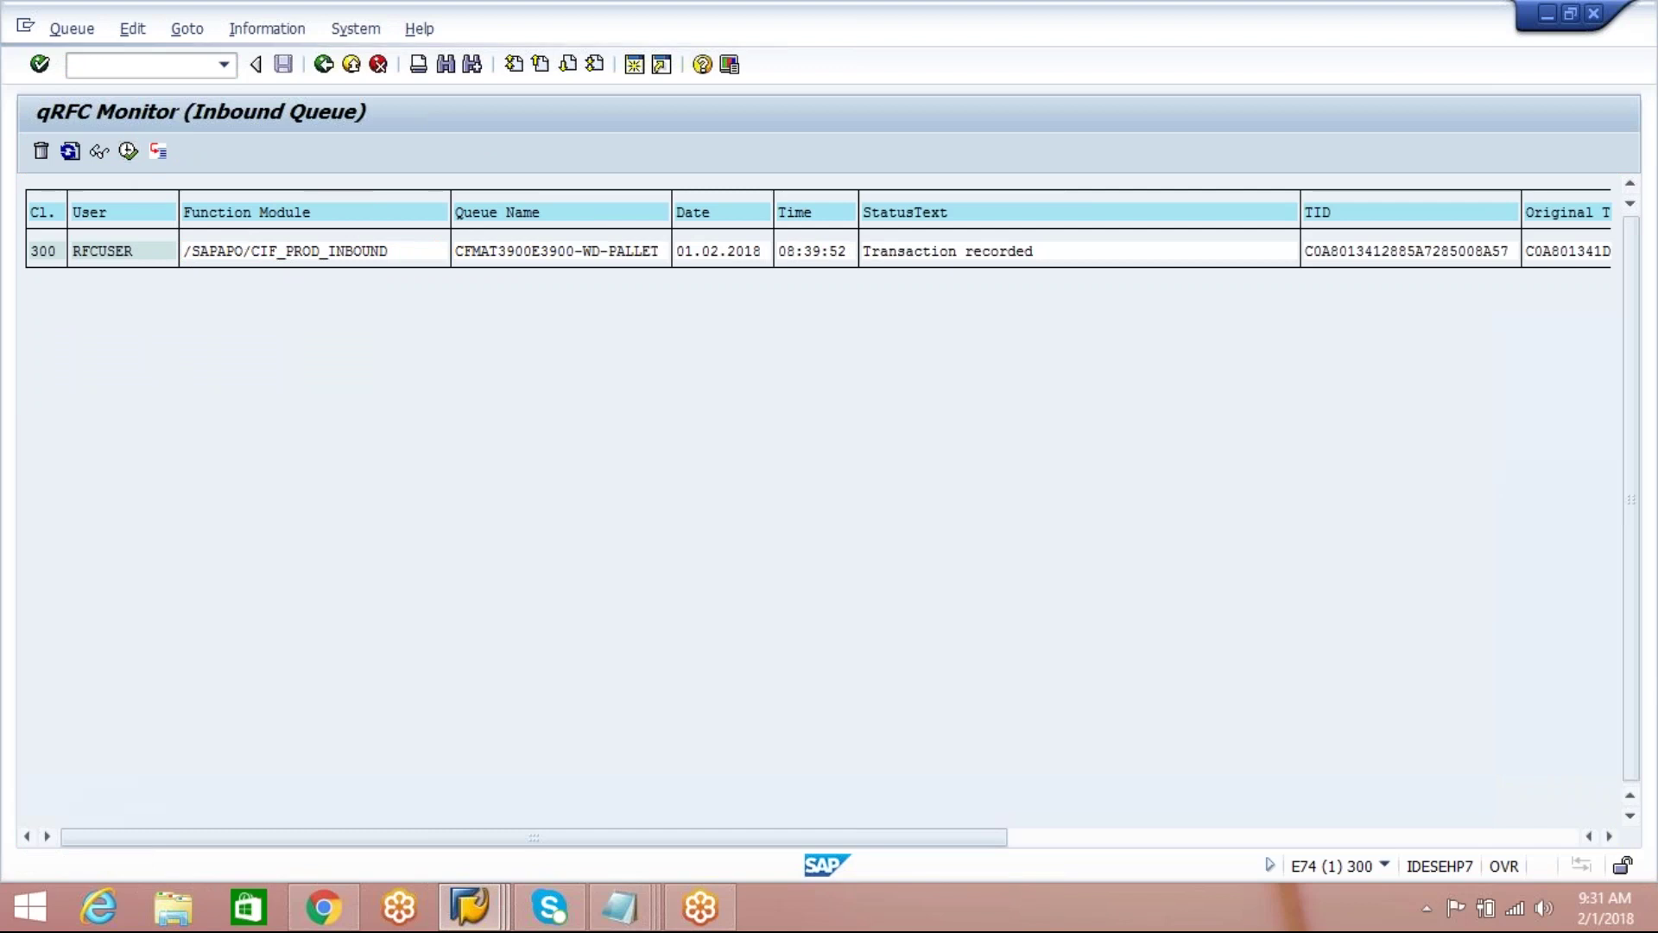
left_click(323, 64)
left_click(332, 74)
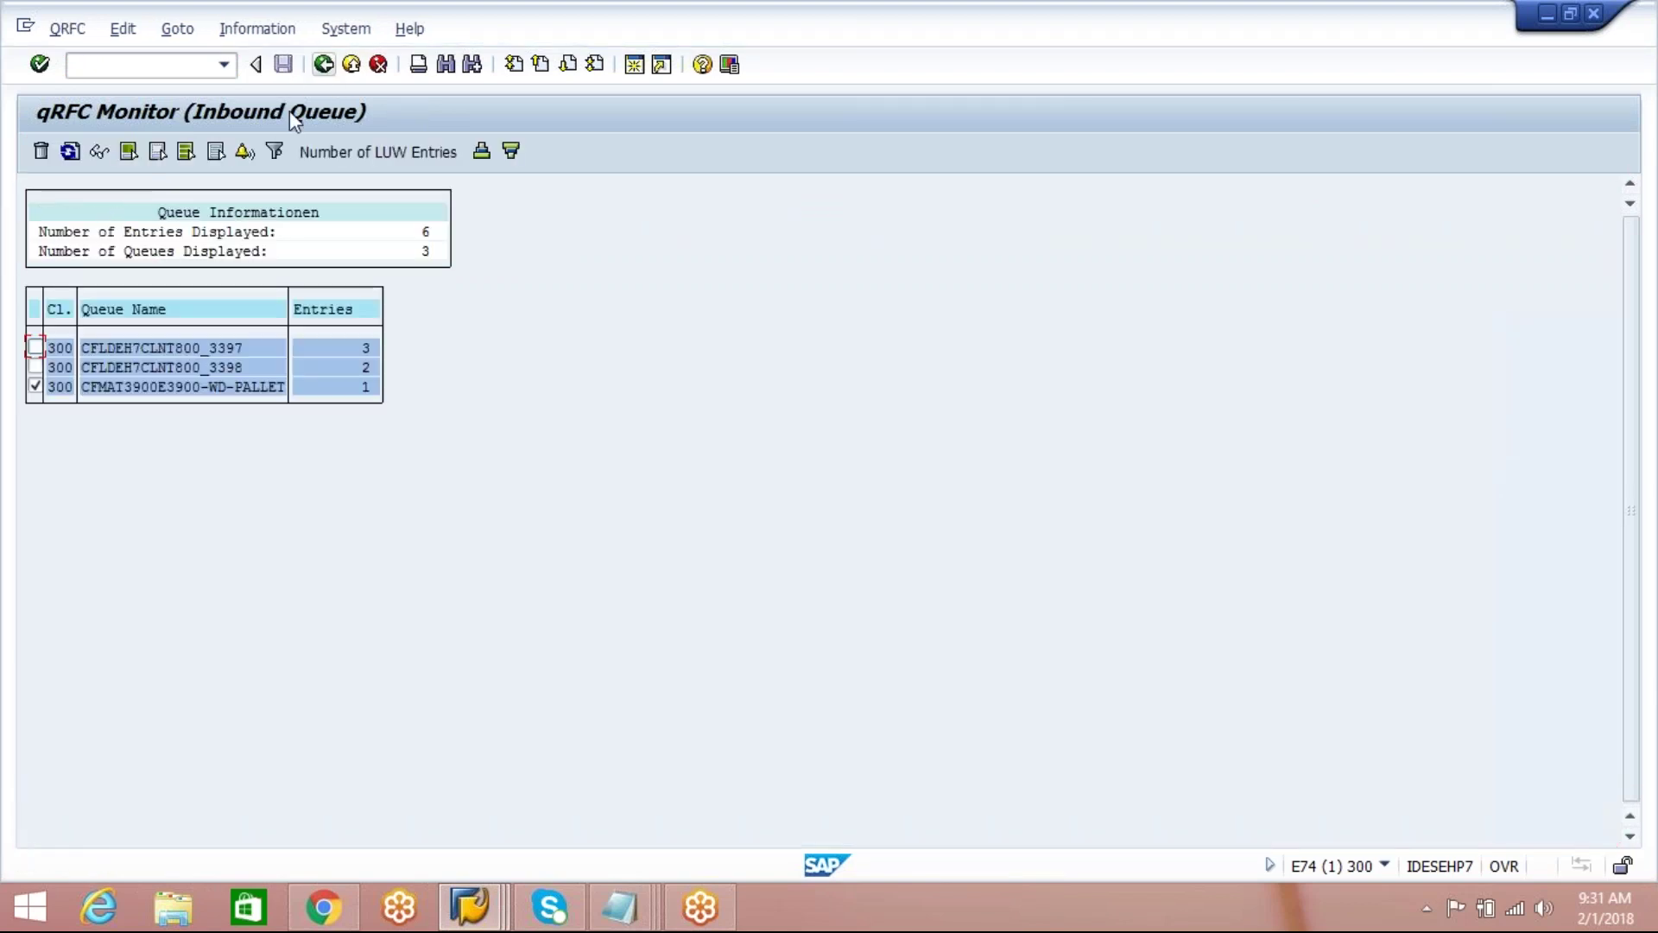
Step: Execute the /SAPAPO/CIF_LOC_INBOUND and /SAPAPO/CIF_GEN_EVENT entries of inbound queue CFLDEH7CLNT800_3398 and return to the queue list
left_click(35, 386)
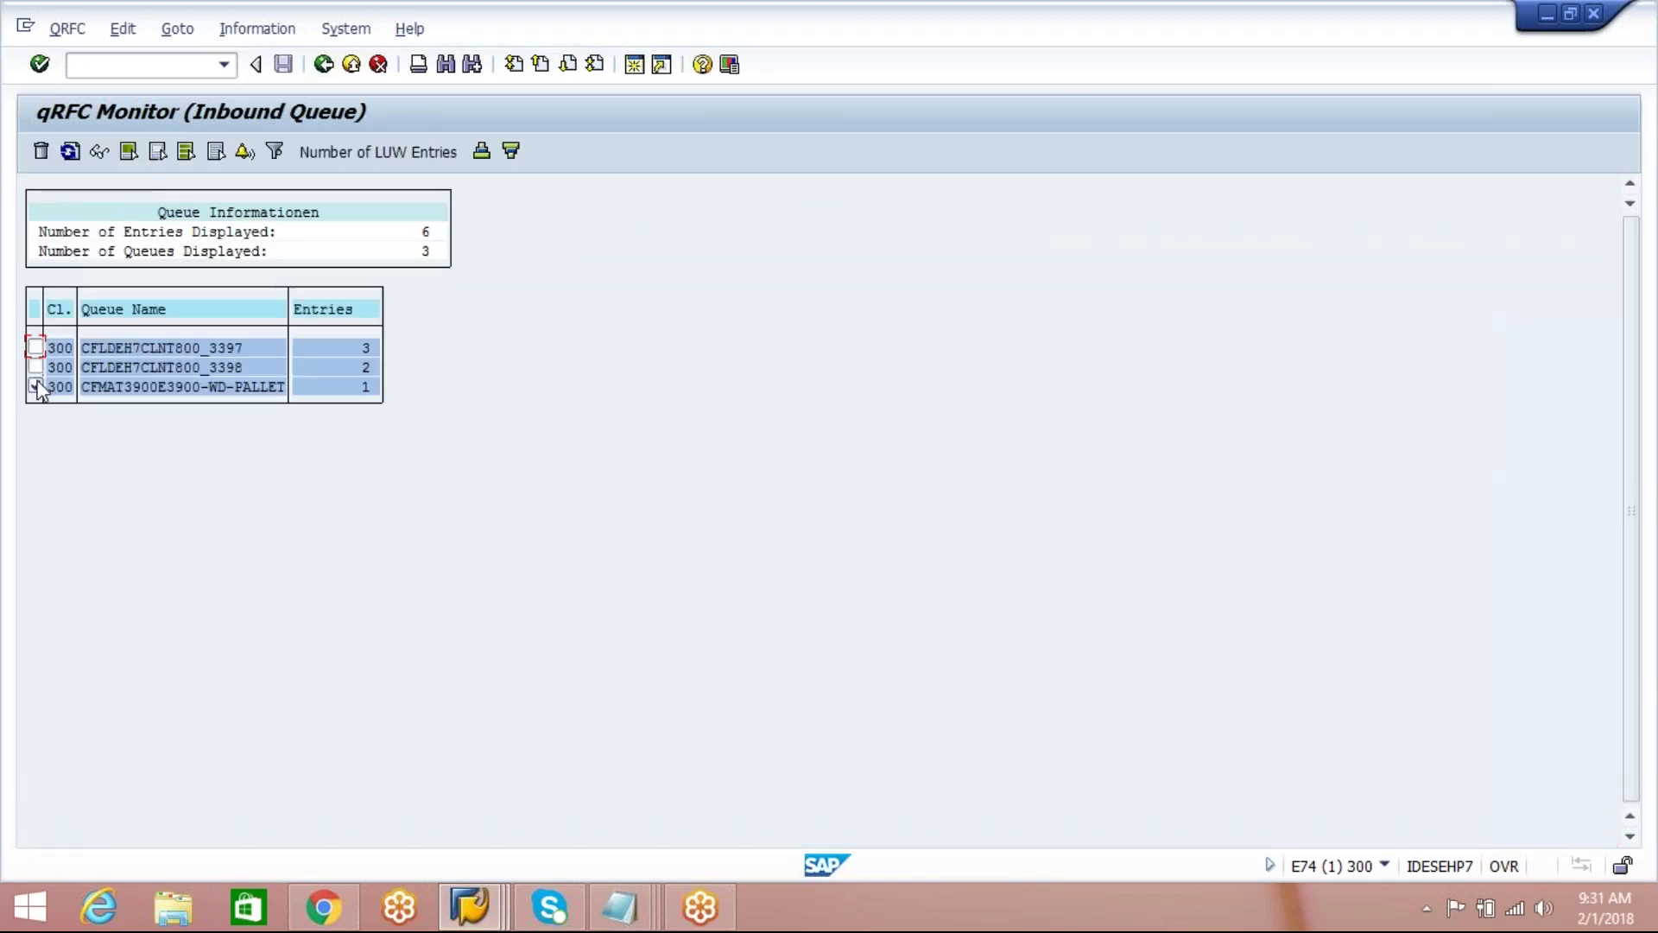
double_click(95, 370)
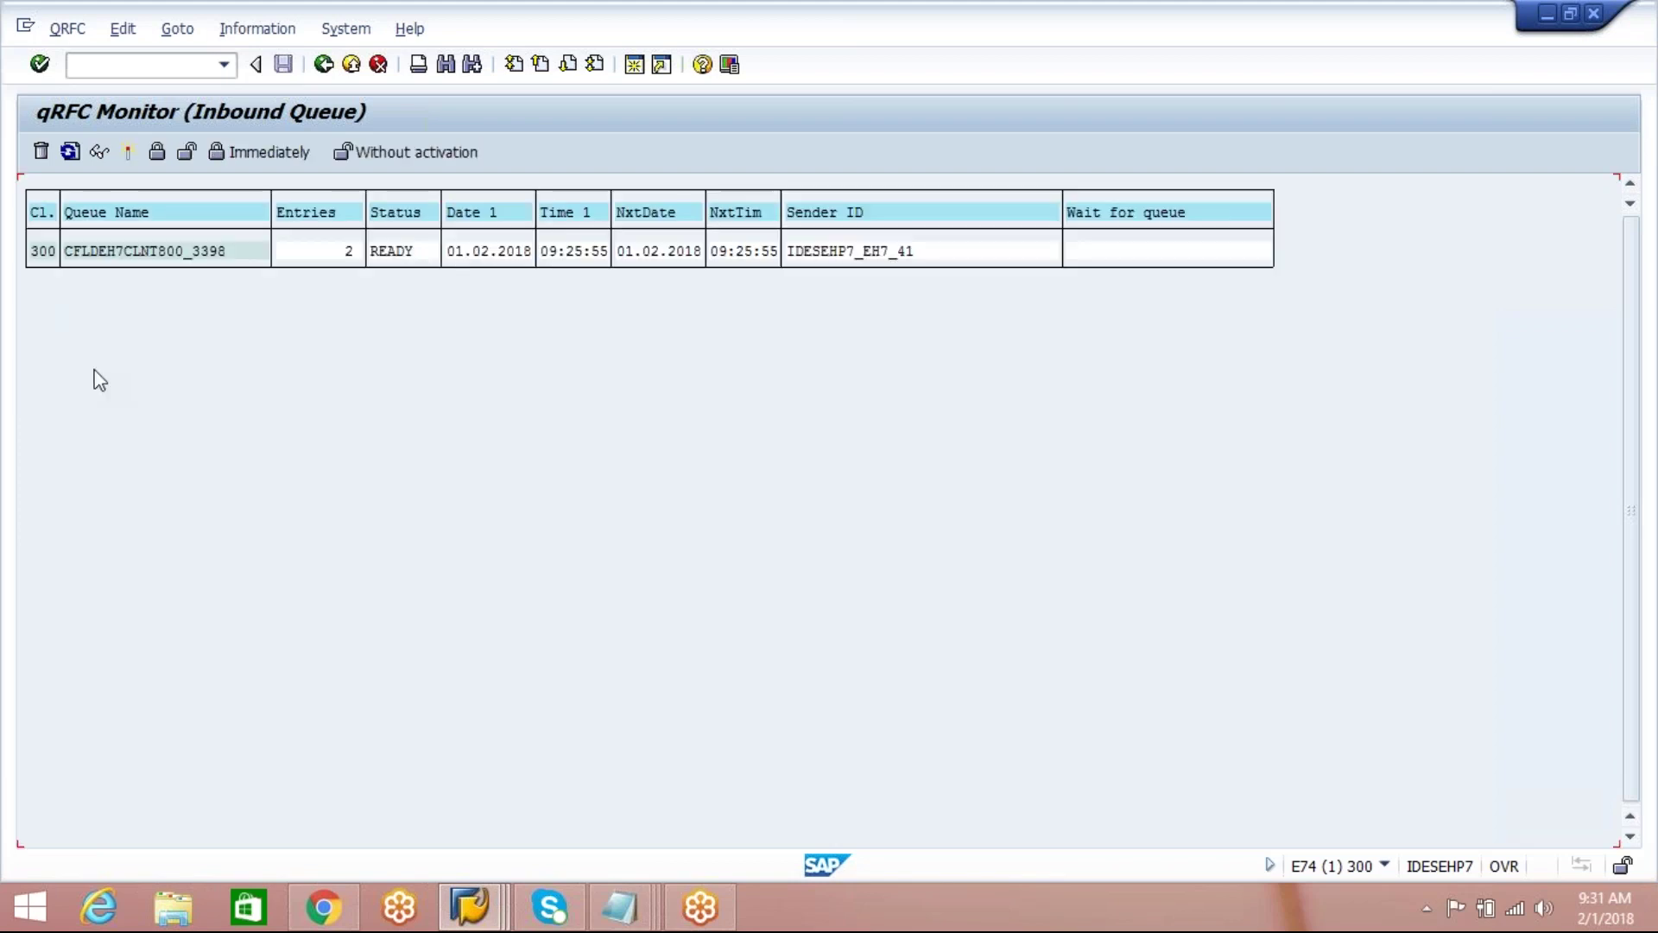
double_click(196, 252)
left_click(308, 250)
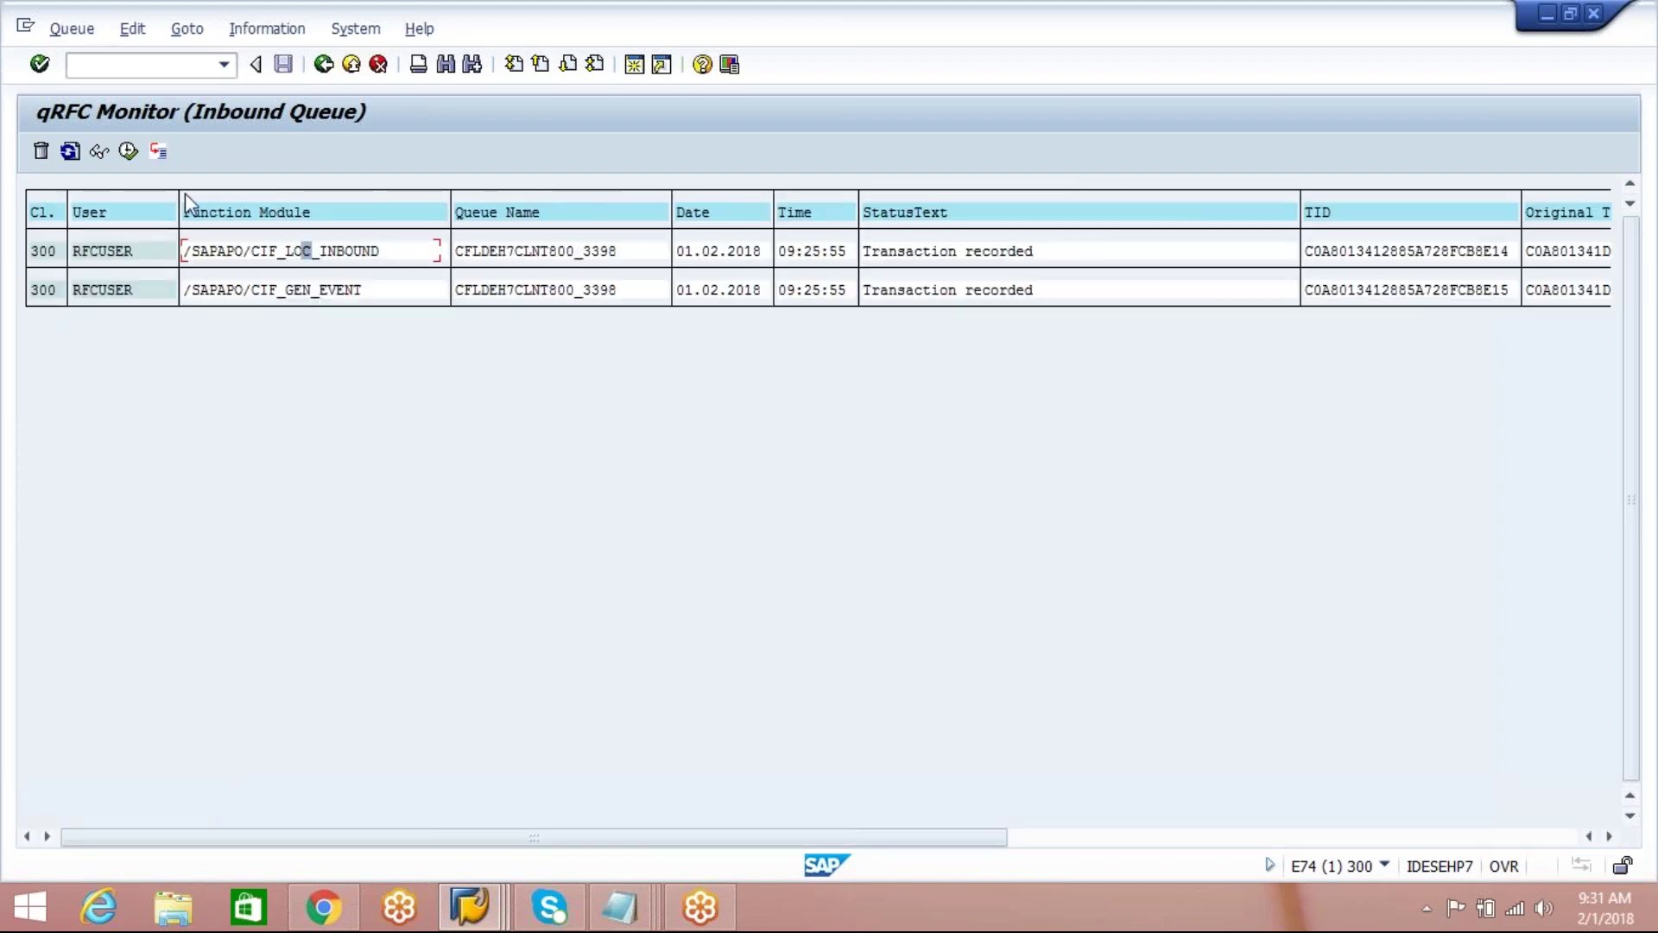
left_click(128, 150)
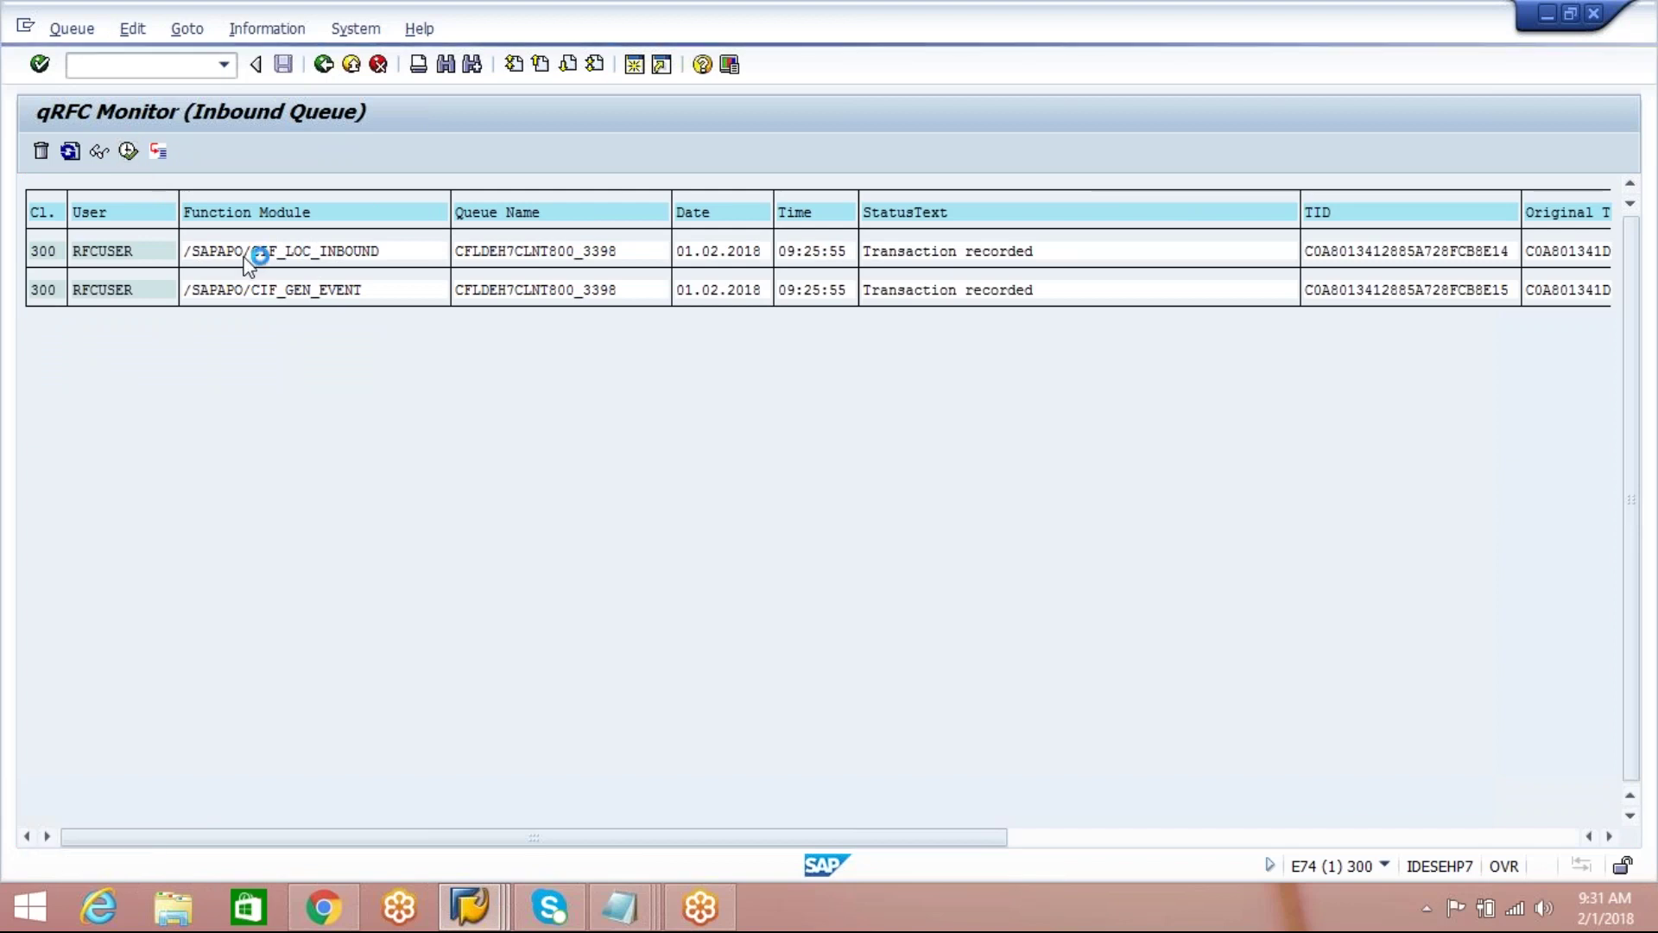
left_click(267, 259)
left_click(128, 152)
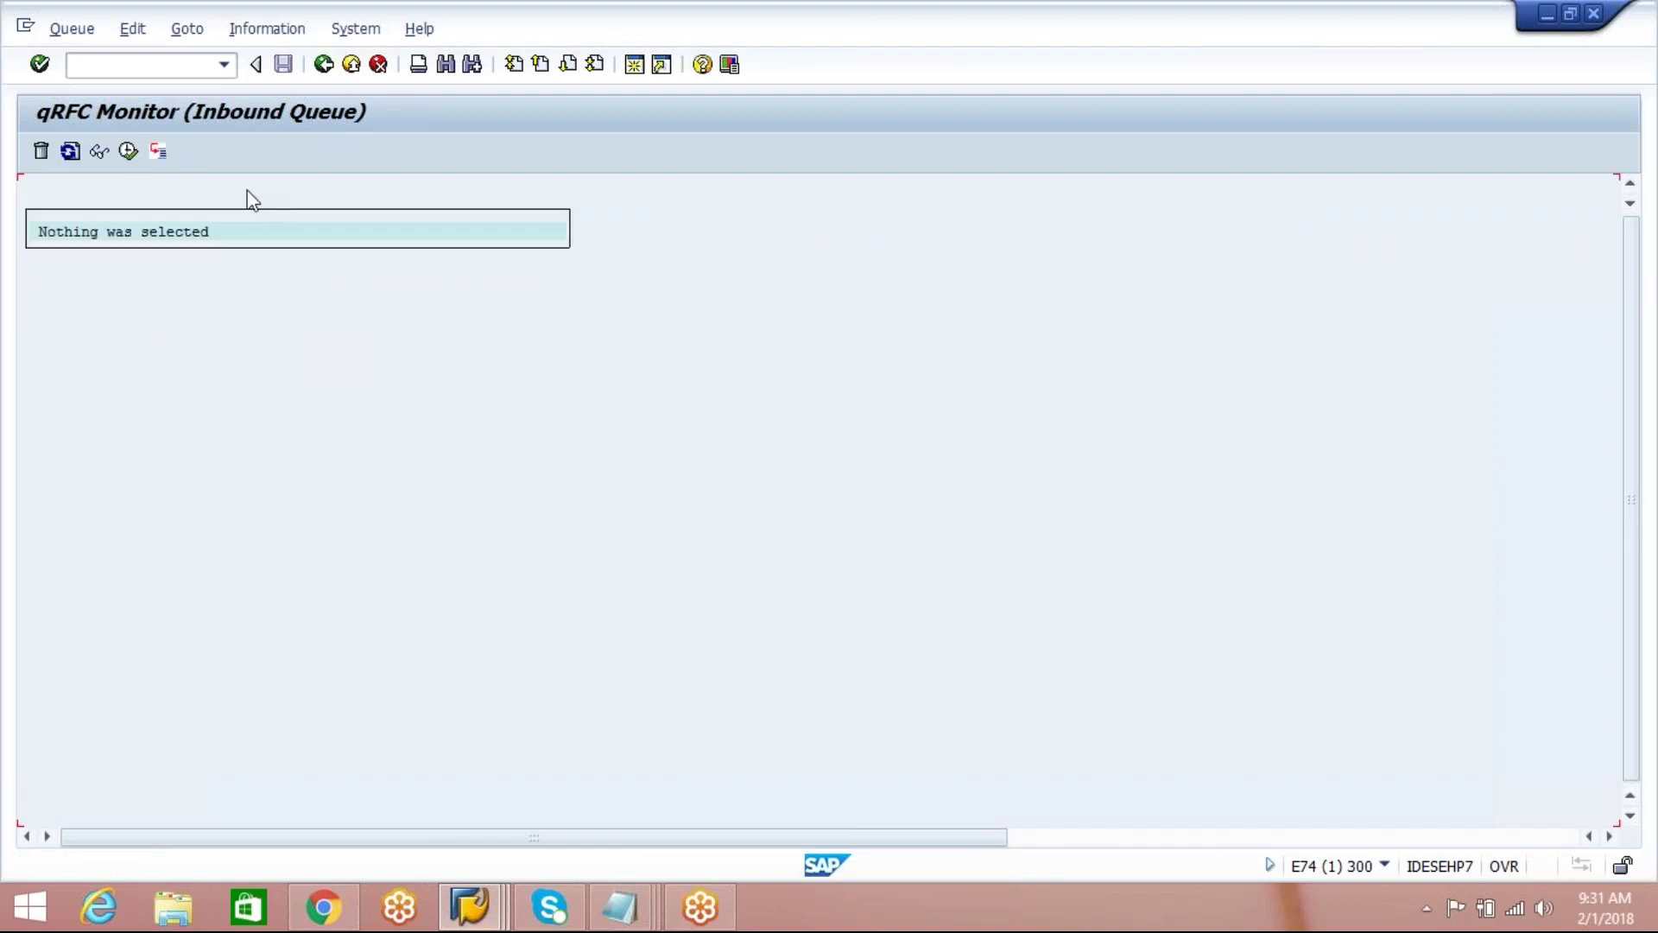
left_click(324, 65)
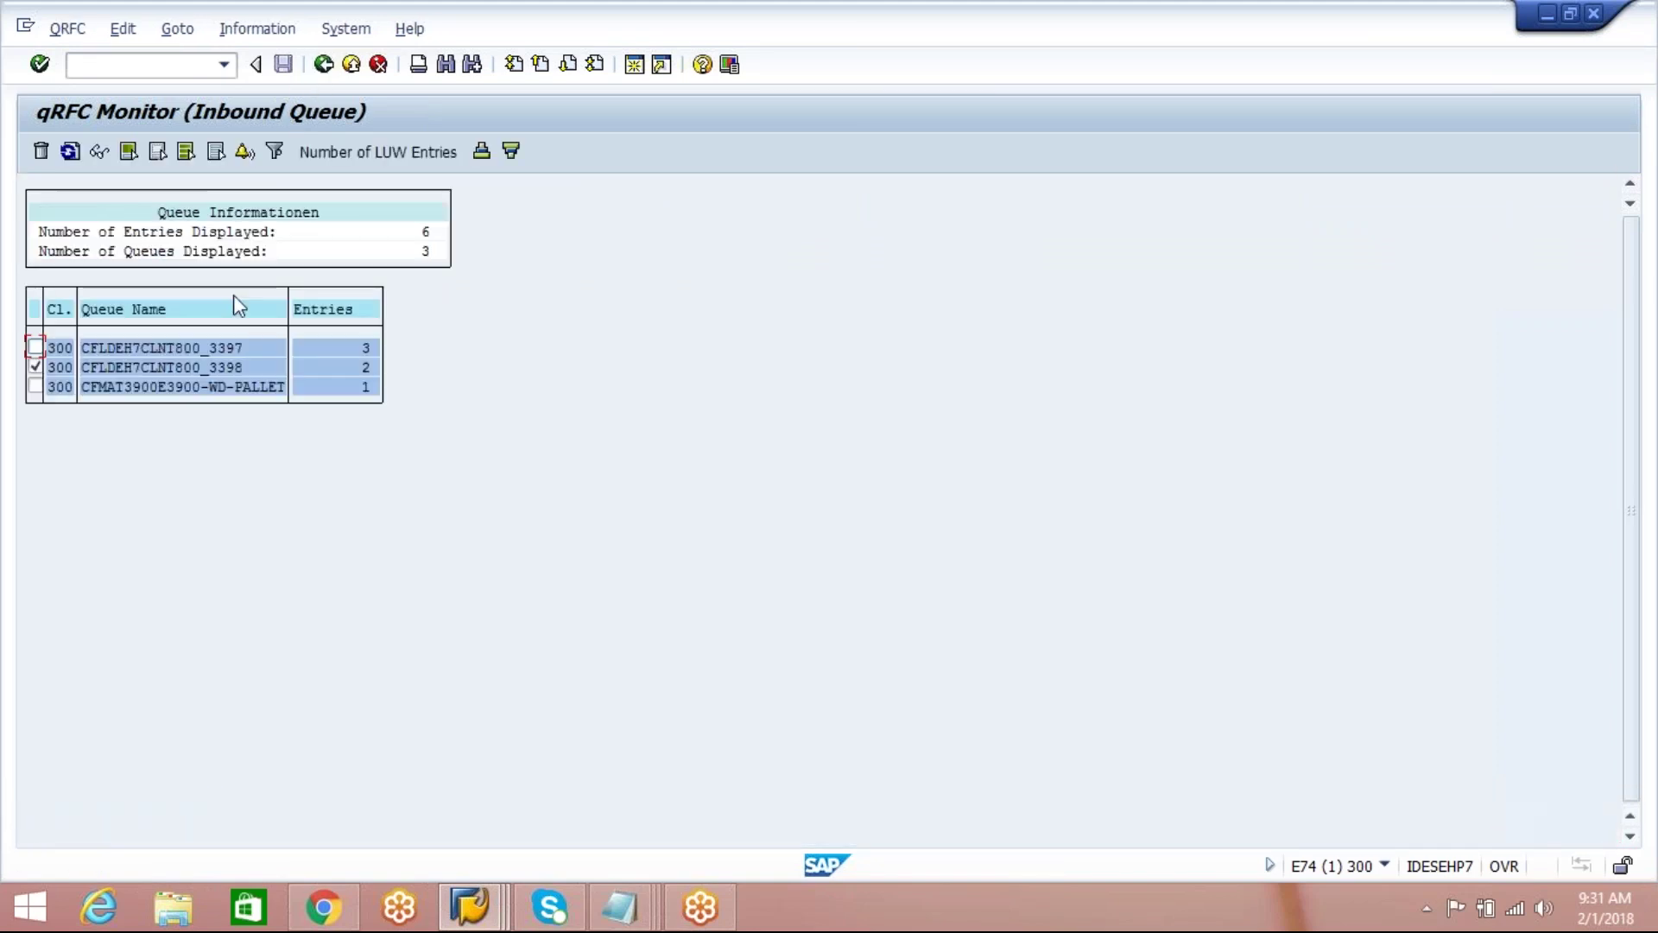
Step: Refresh the inbound queues, execute the two /SAPAPO/CIF_PROD_INBOUND entries and the /SAPAPO/CIF_GEN_EVENT entry of queue CFLDEH7CLNT800_3397, and return to the list
left_click(70, 154)
left_click(35, 367)
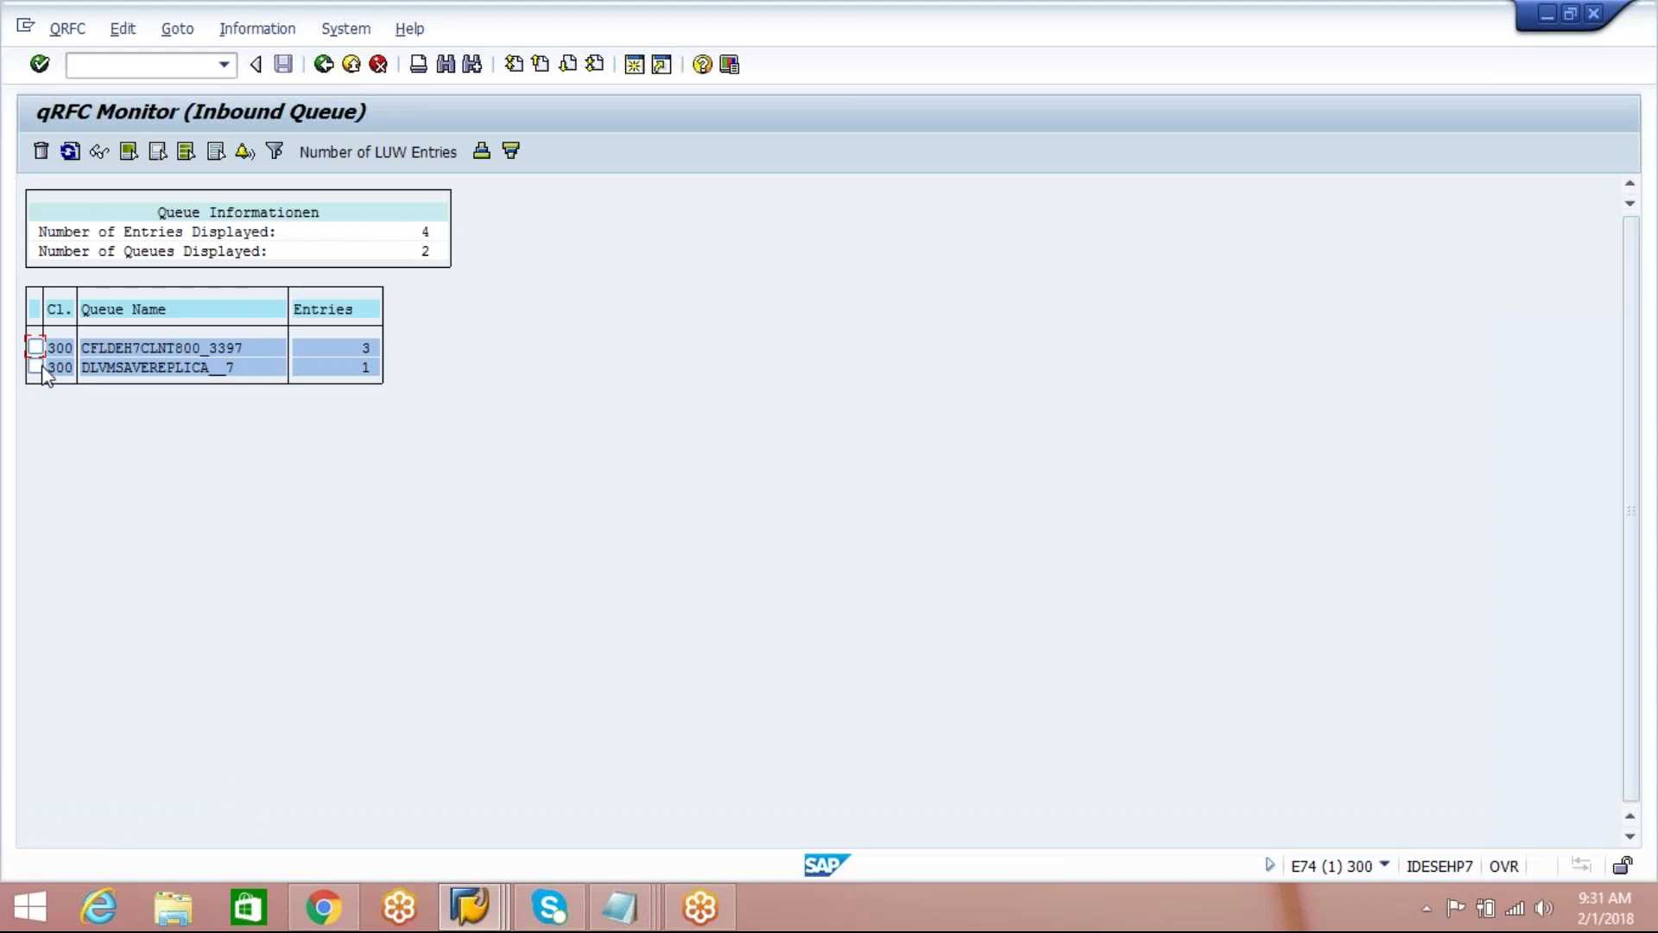
left_click(35, 368)
left_click(36, 348)
double_click(100, 348)
double_click(165, 253)
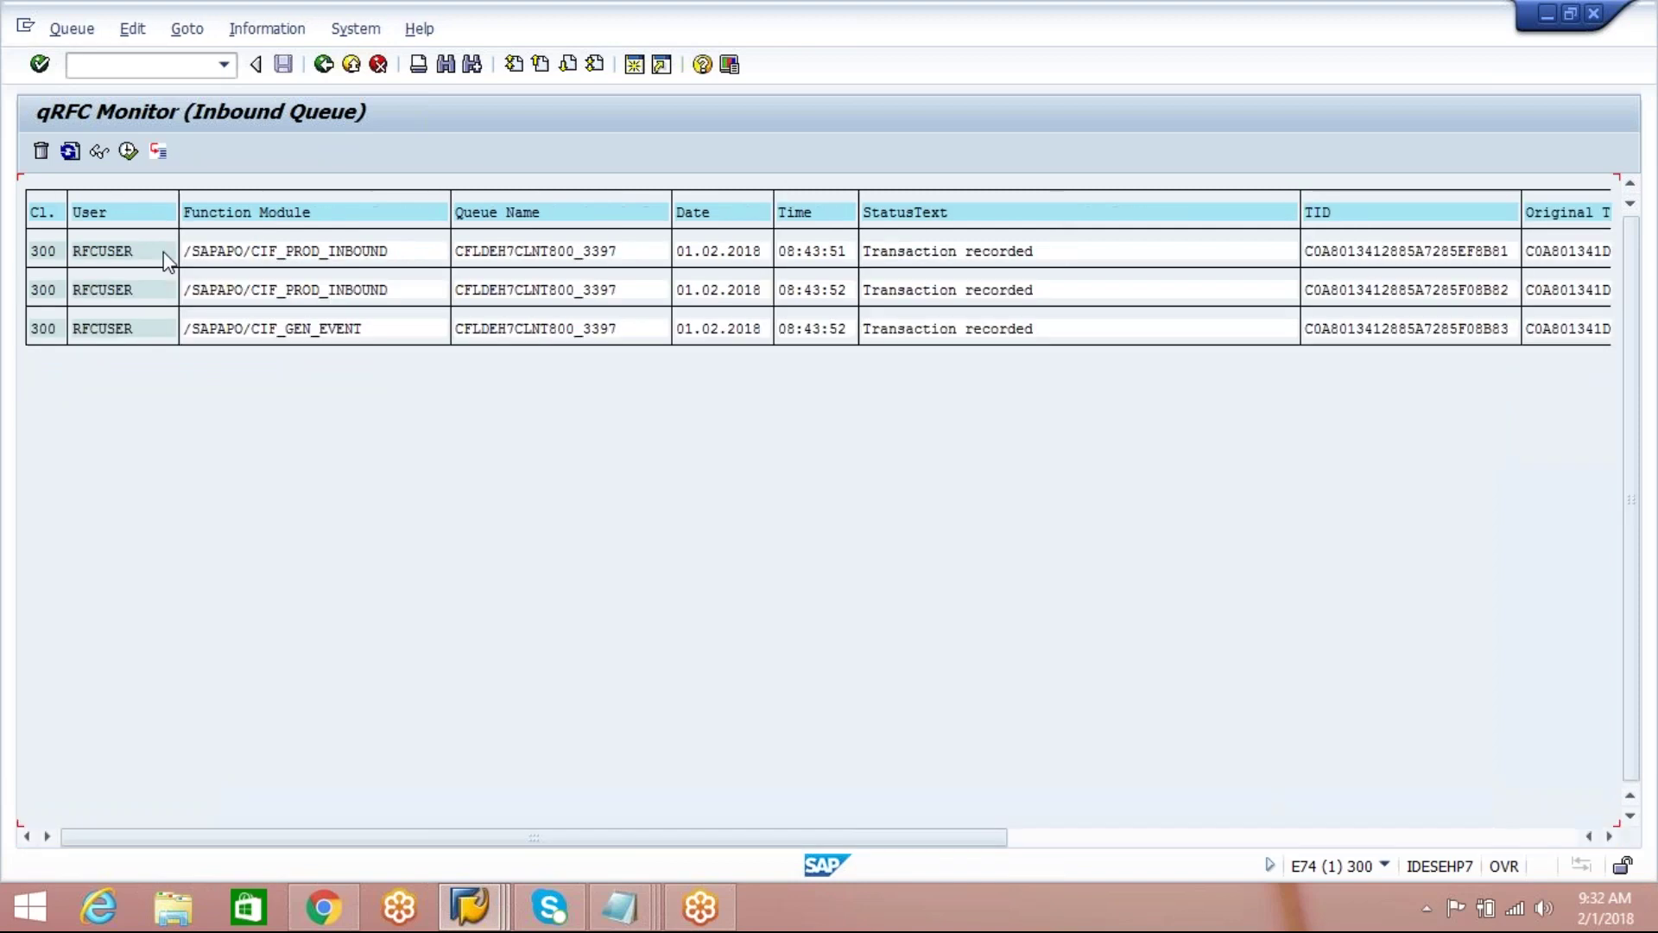
left_click(128, 152)
left_click(238, 252)
left_click(128, 152)
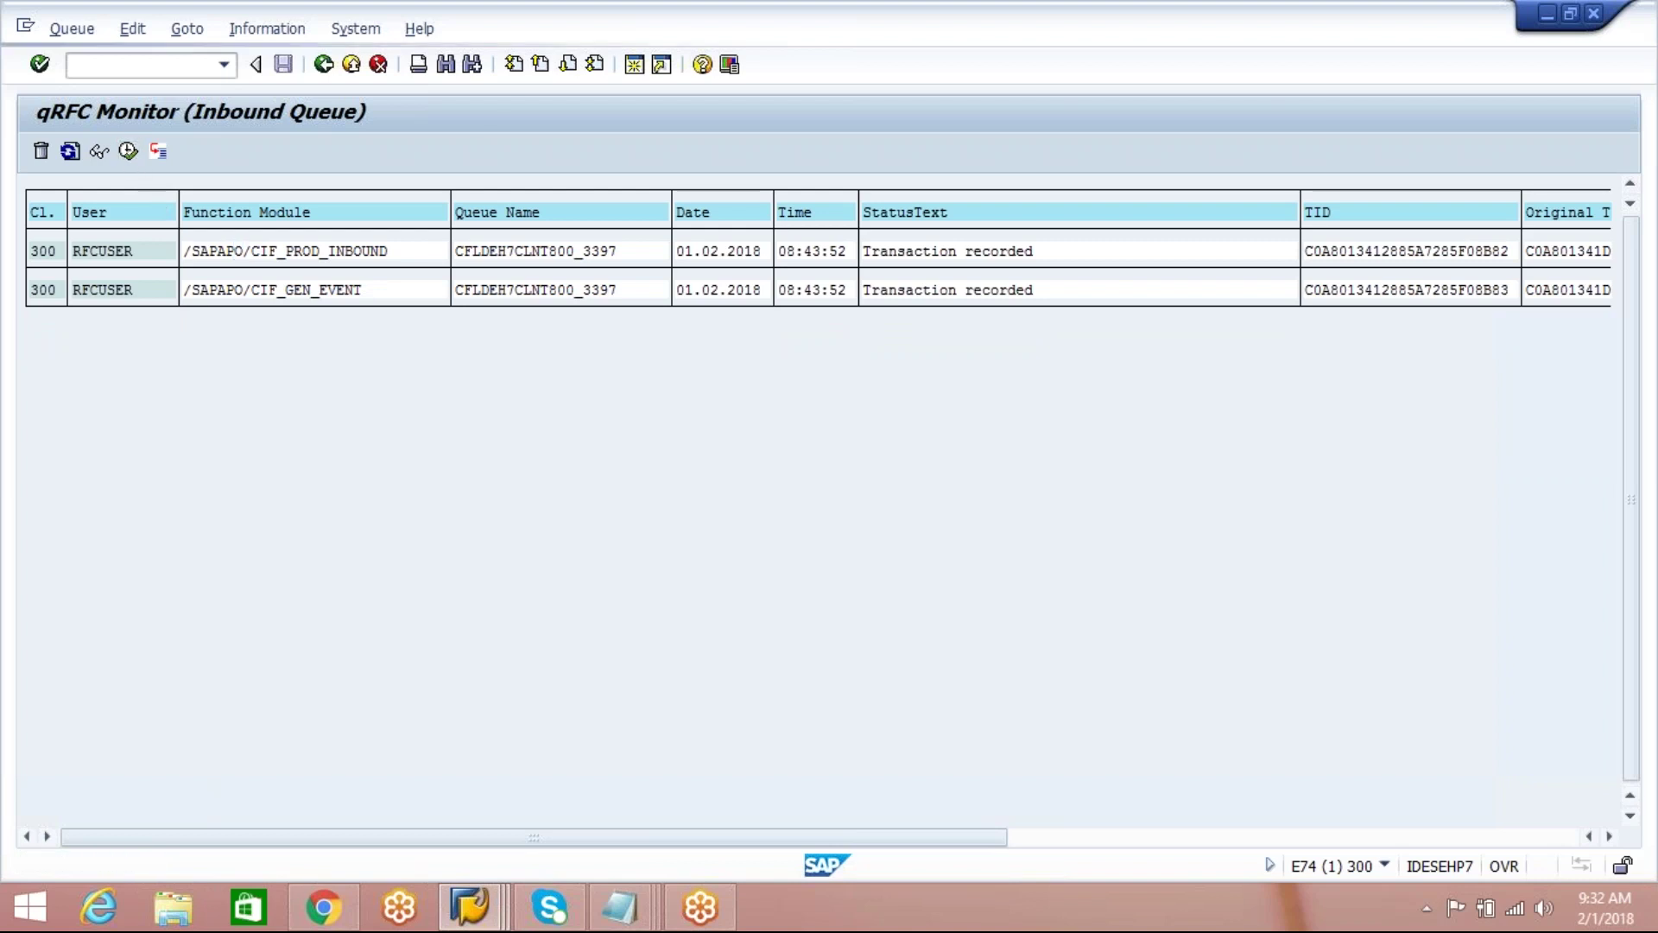
left_click(222, 253)
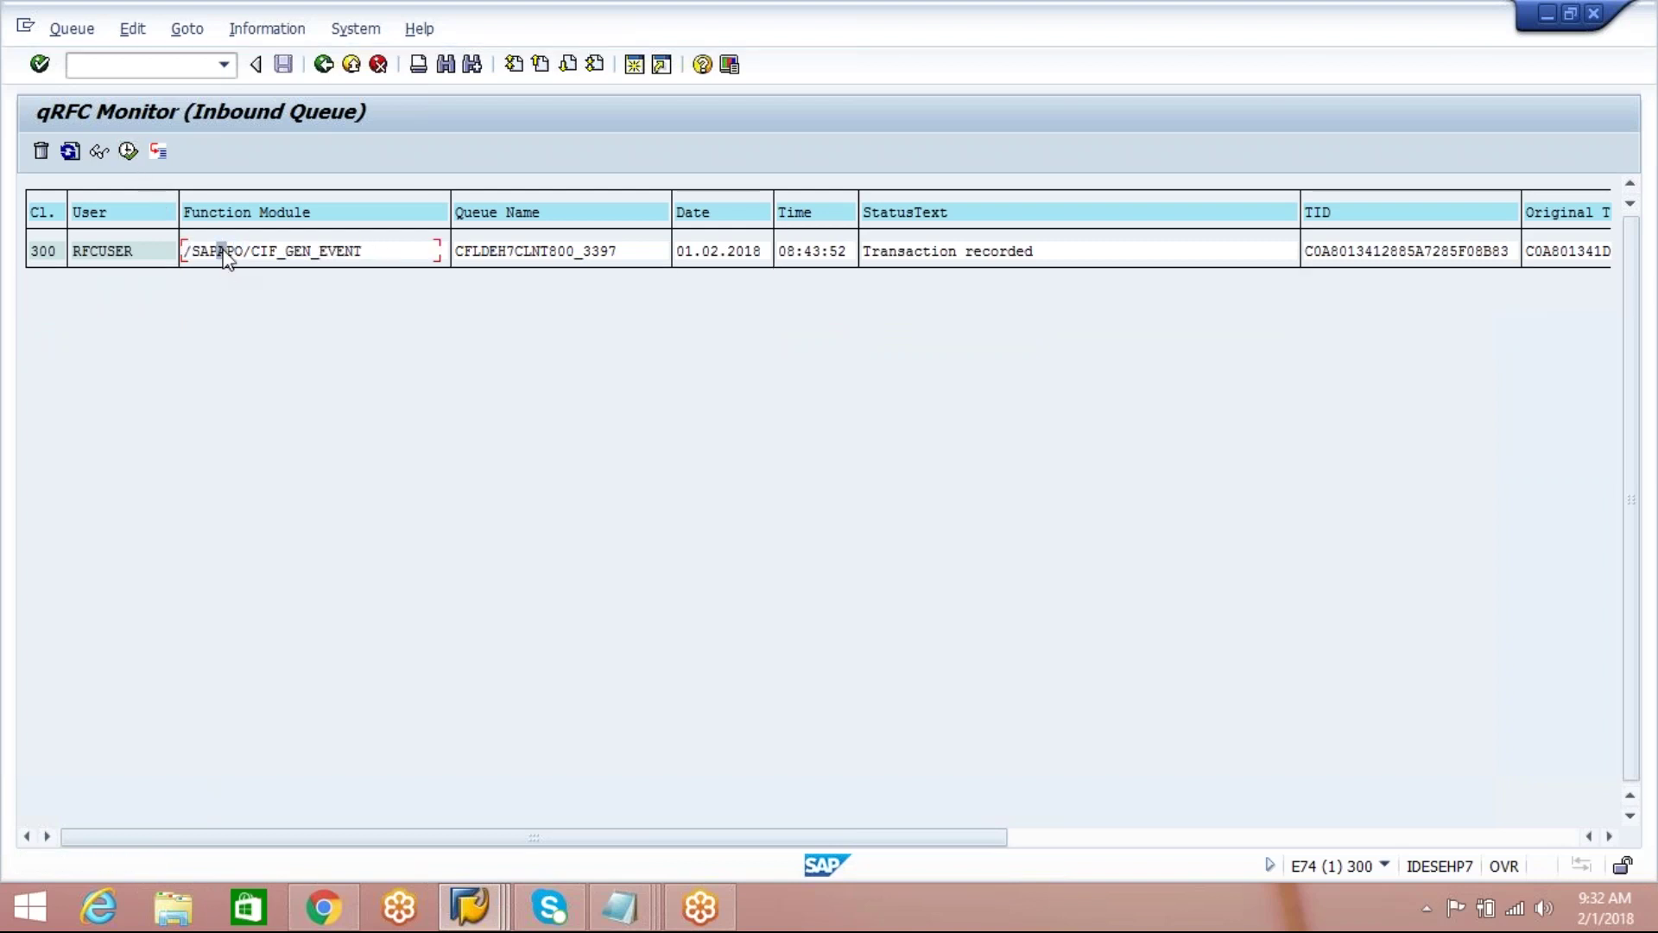
left_click(128, 152)
left_click(324, 65)
left_click(324, 65)
Step: Refresh the inbound queue list, execute the /SCWM/INB_DLV_SAVEREPLICA entry of queue DLVMSAVEREPLICA__7 and go back one level
left_click(70, 152)
left_click(118, 350)
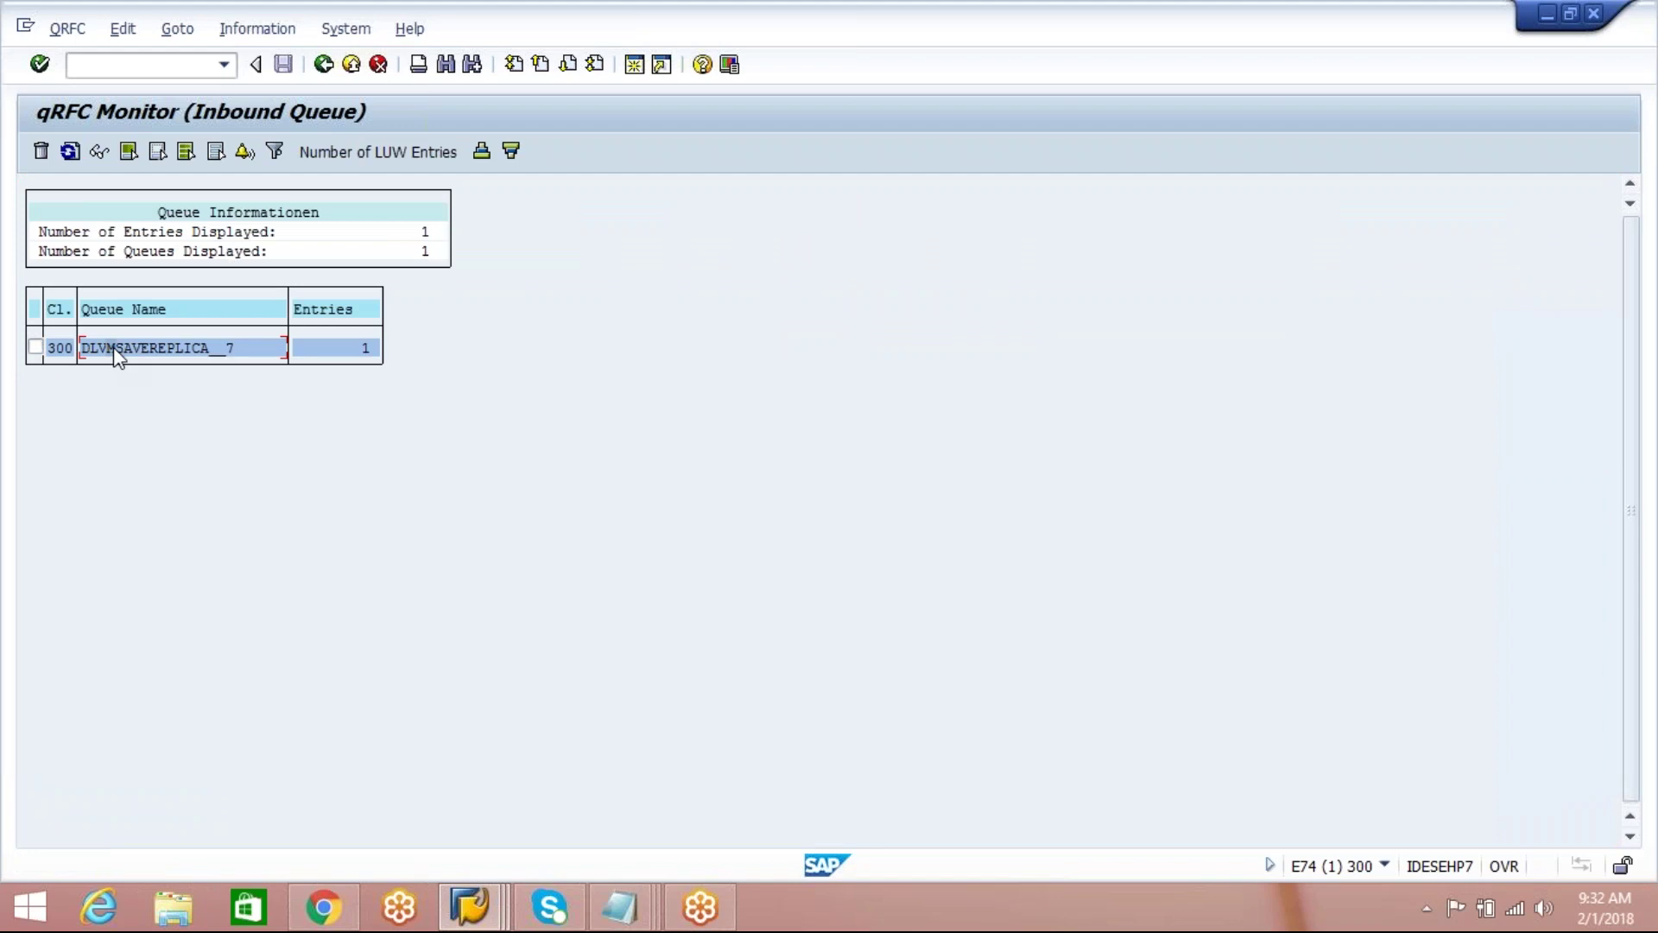
double_click(114, 348)
double_click(151, 270)
double_click(149, 259)
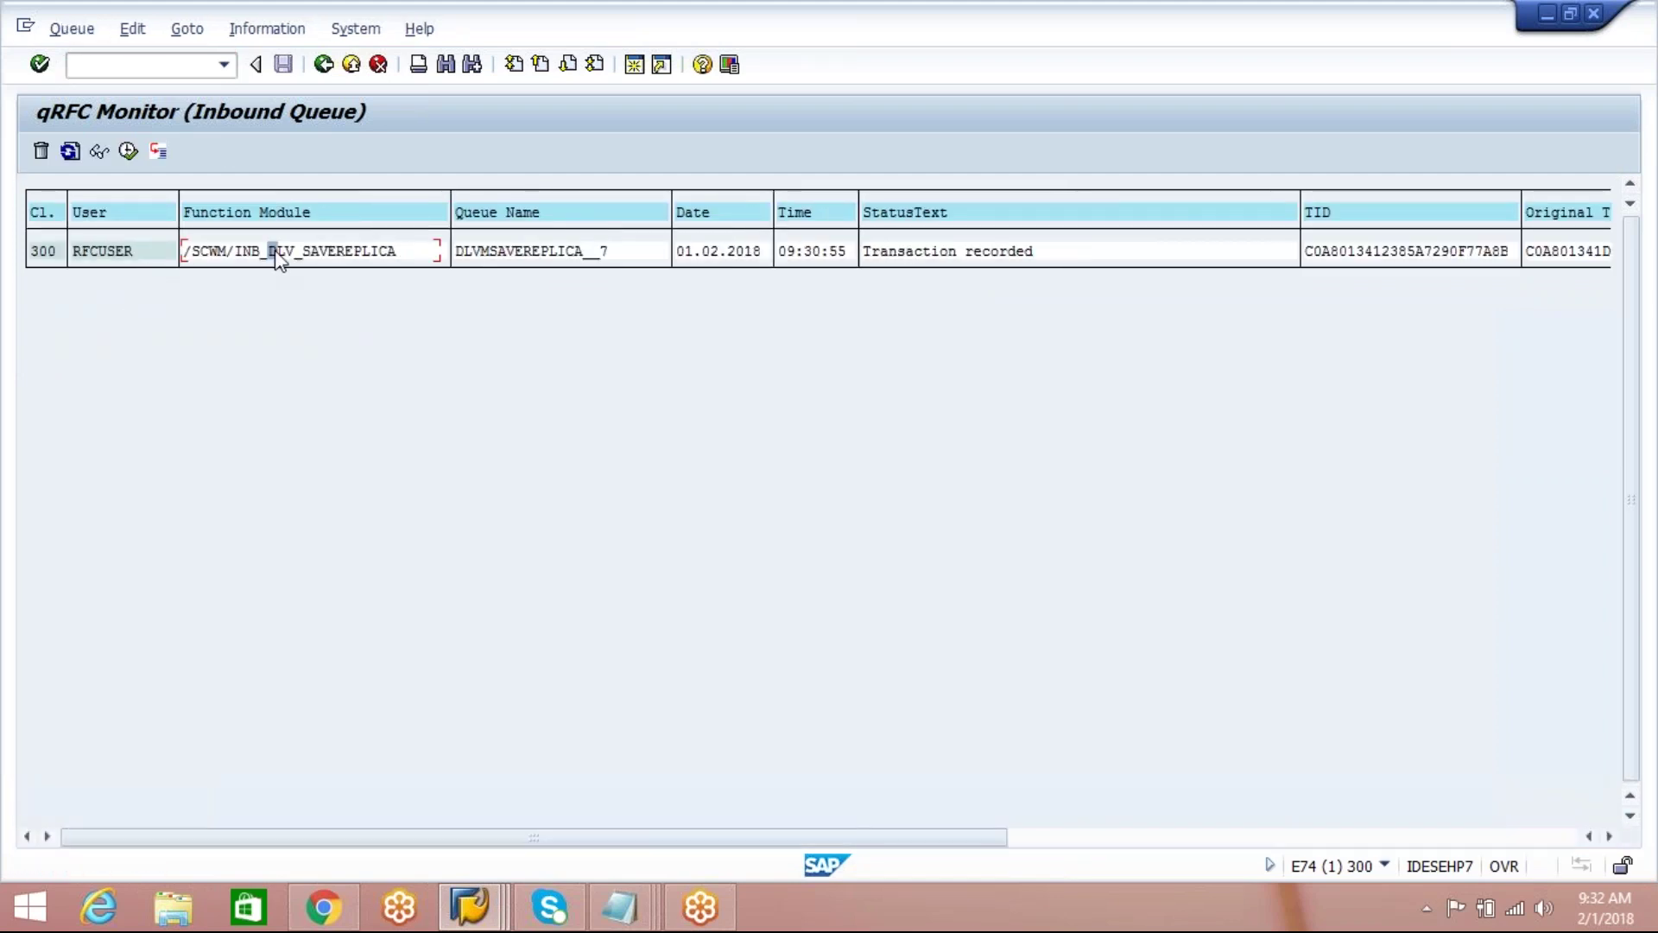
left_click(128, 152)
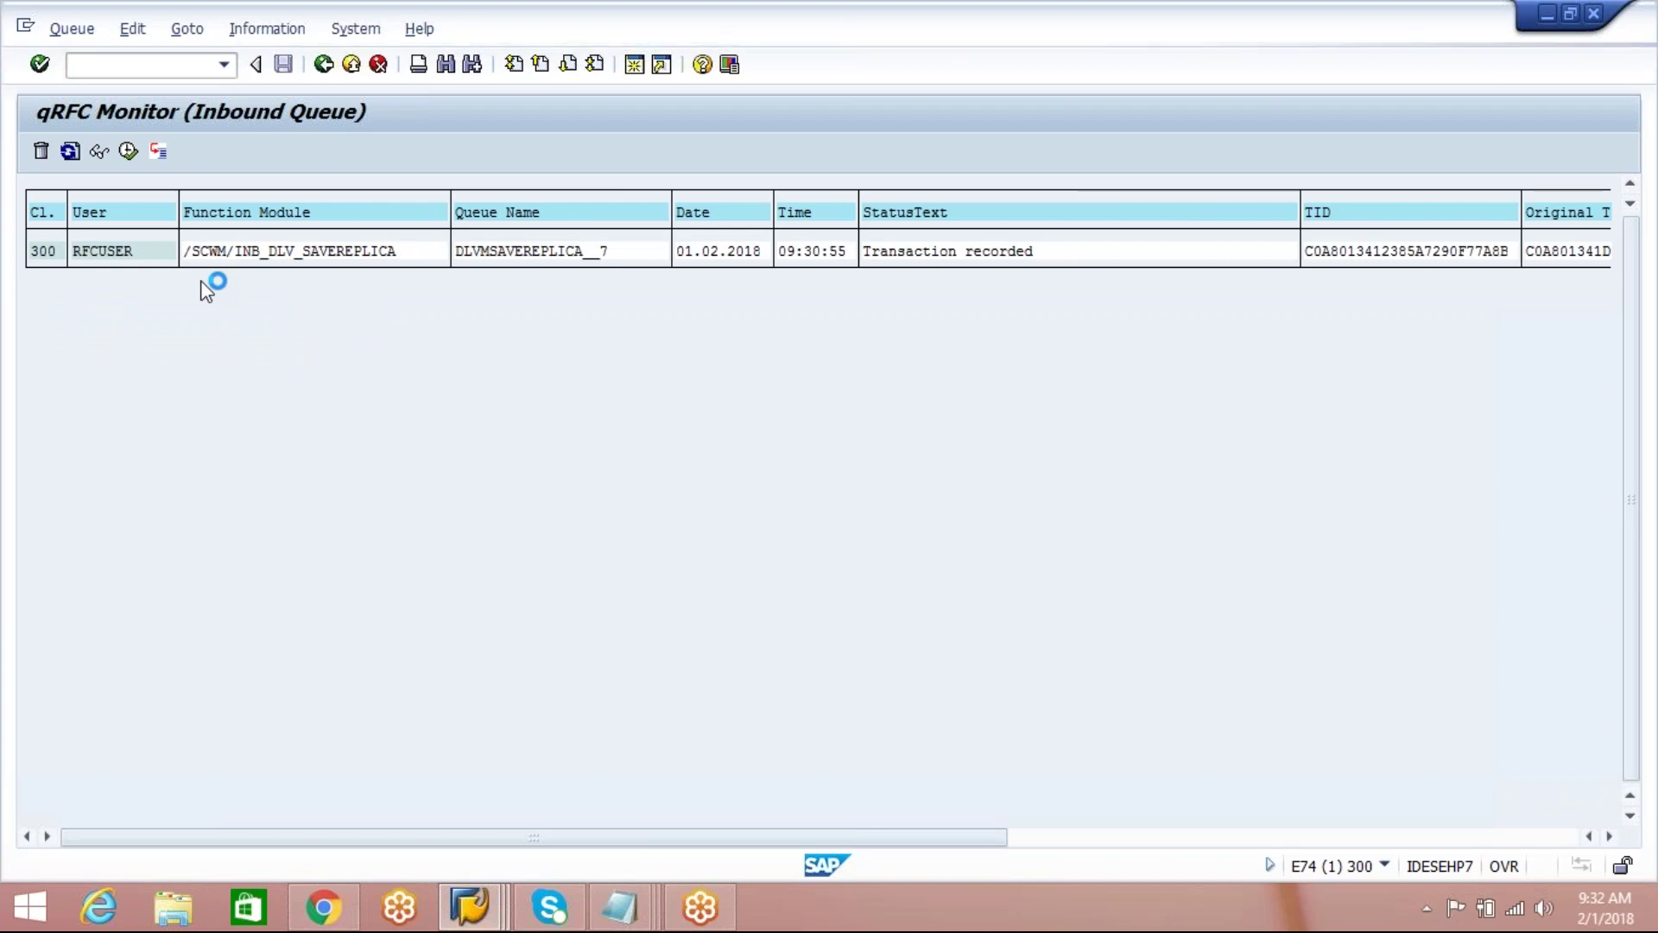
left_click(324, 64)
Step: Switch to the ECC session, start transaction CFM2 and list the integration models for activation
left_click(469, 907)
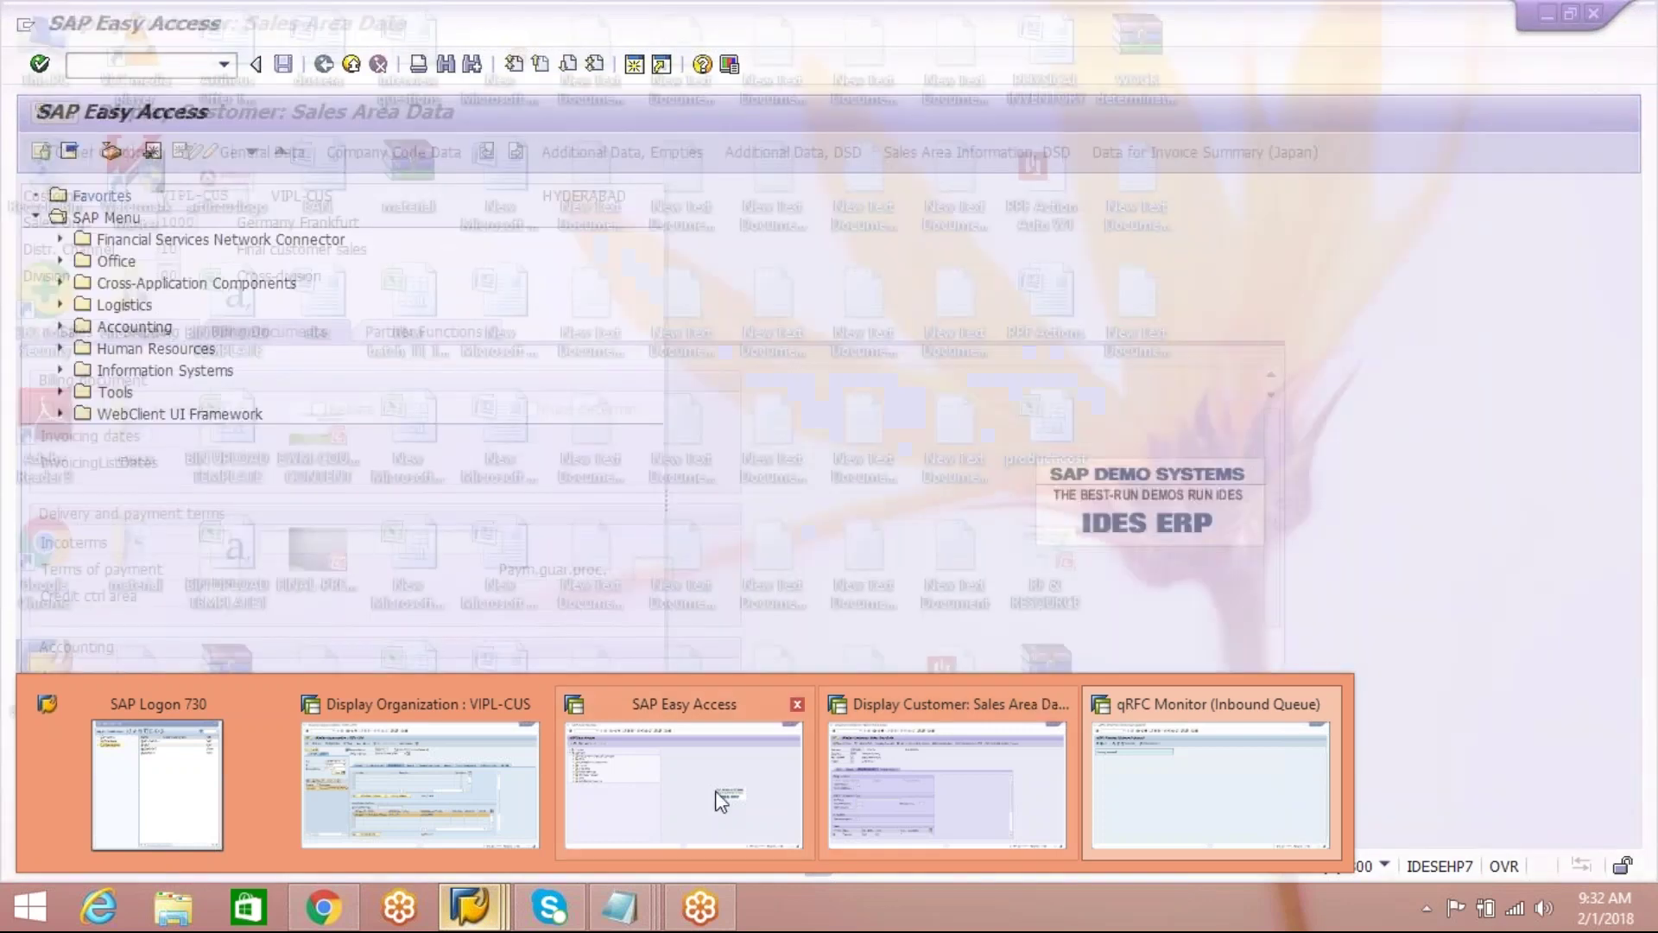
left_click(716, 787)
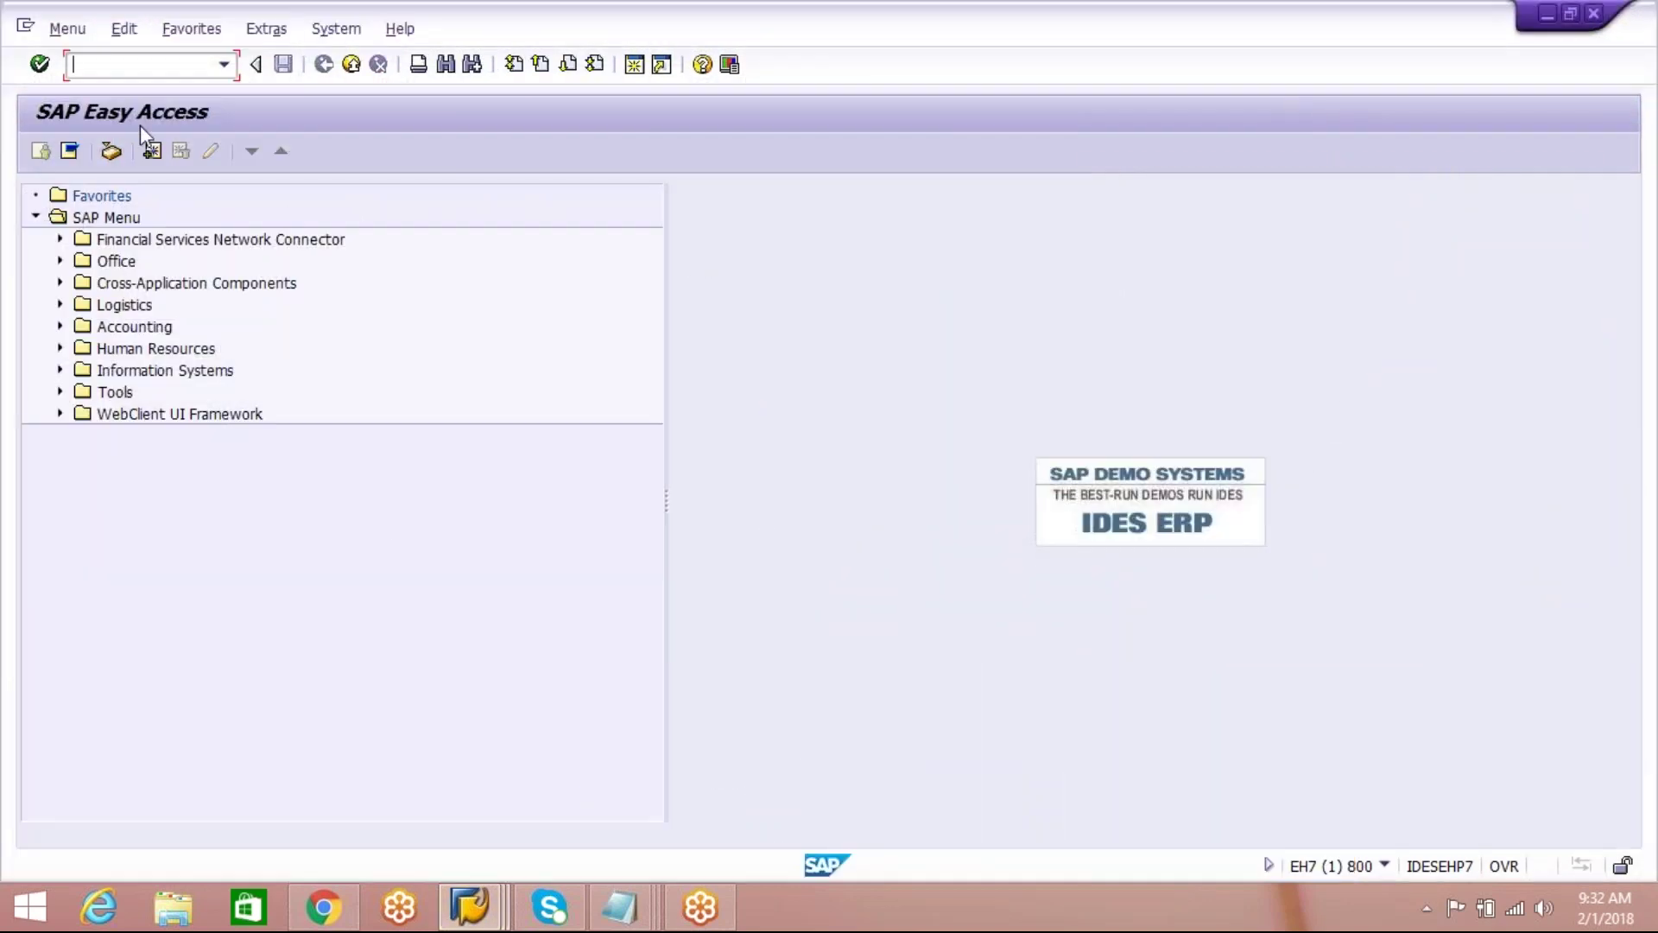
type("cfm2")
key("Return")
left_click(41, 152)
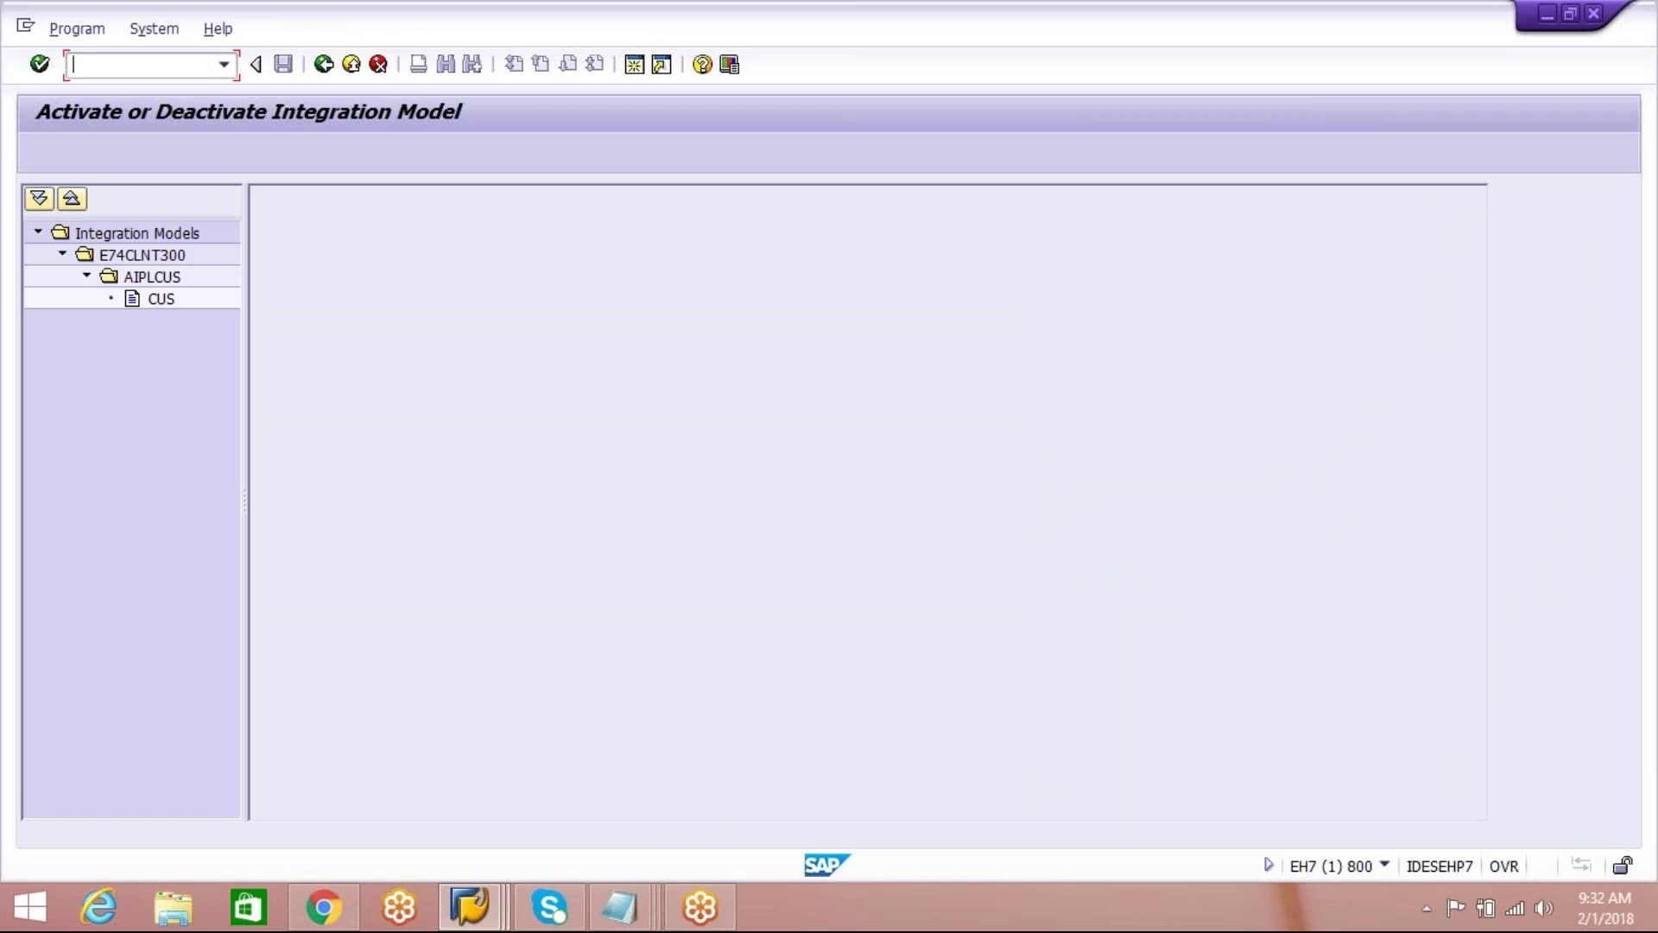
Step: Set the CUS application of integration model AIPLCUS to active, start the transfer and ignore the blocked inbound queue
double_click(175, 299)
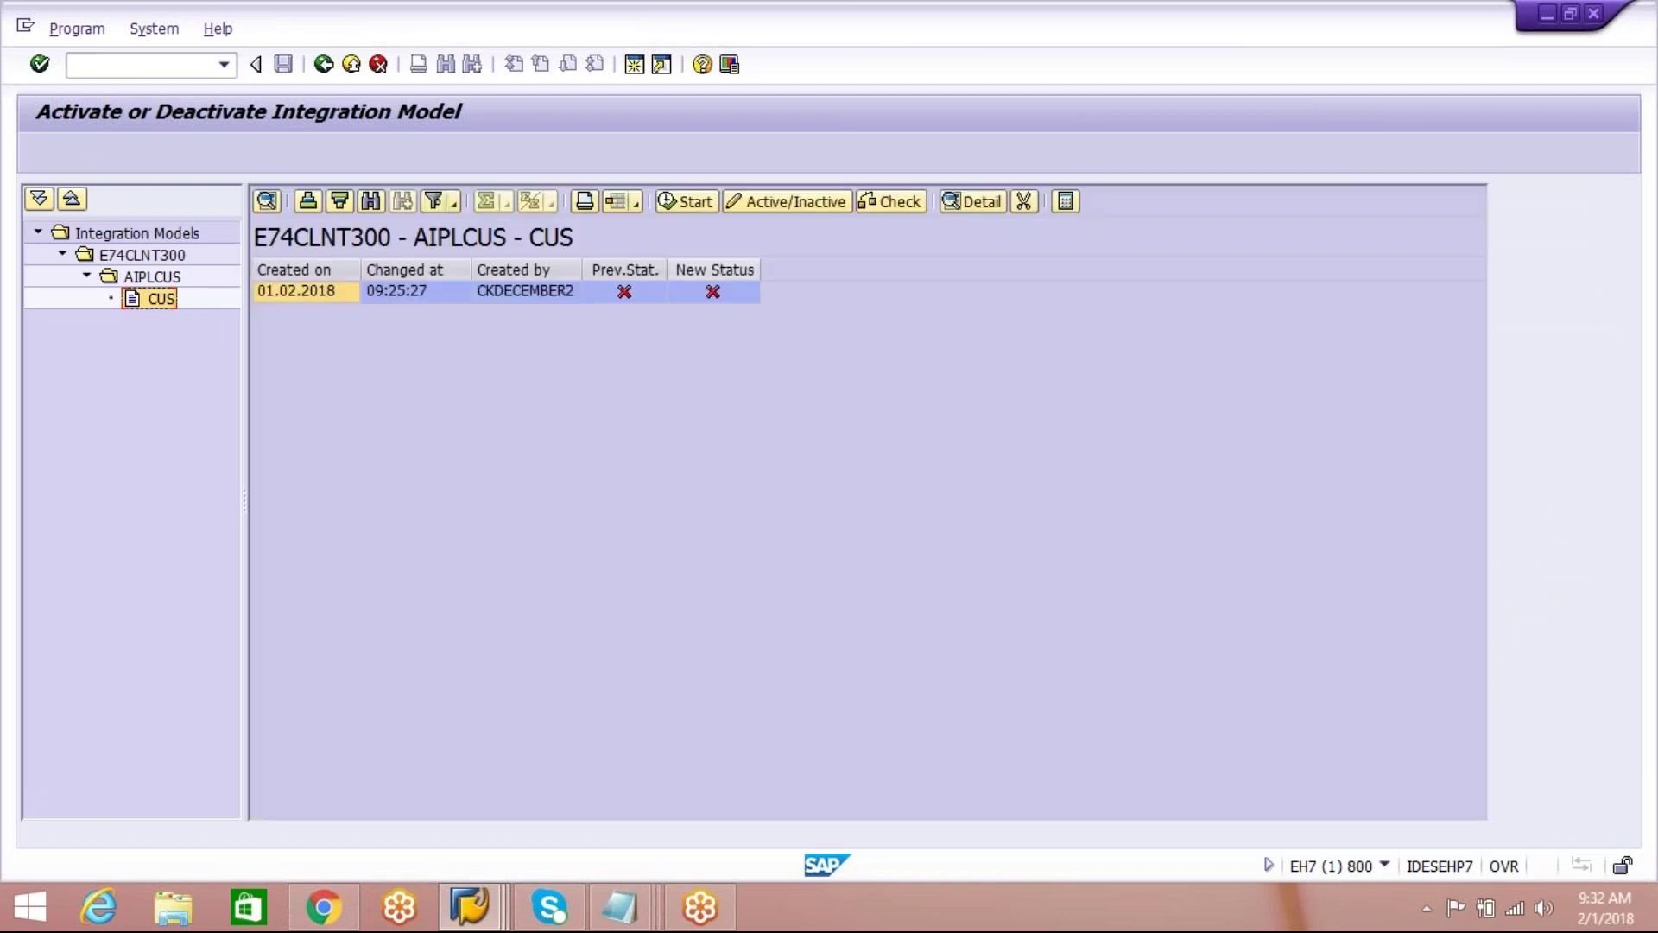
left_click(714, 292)
left_click(685, 201)
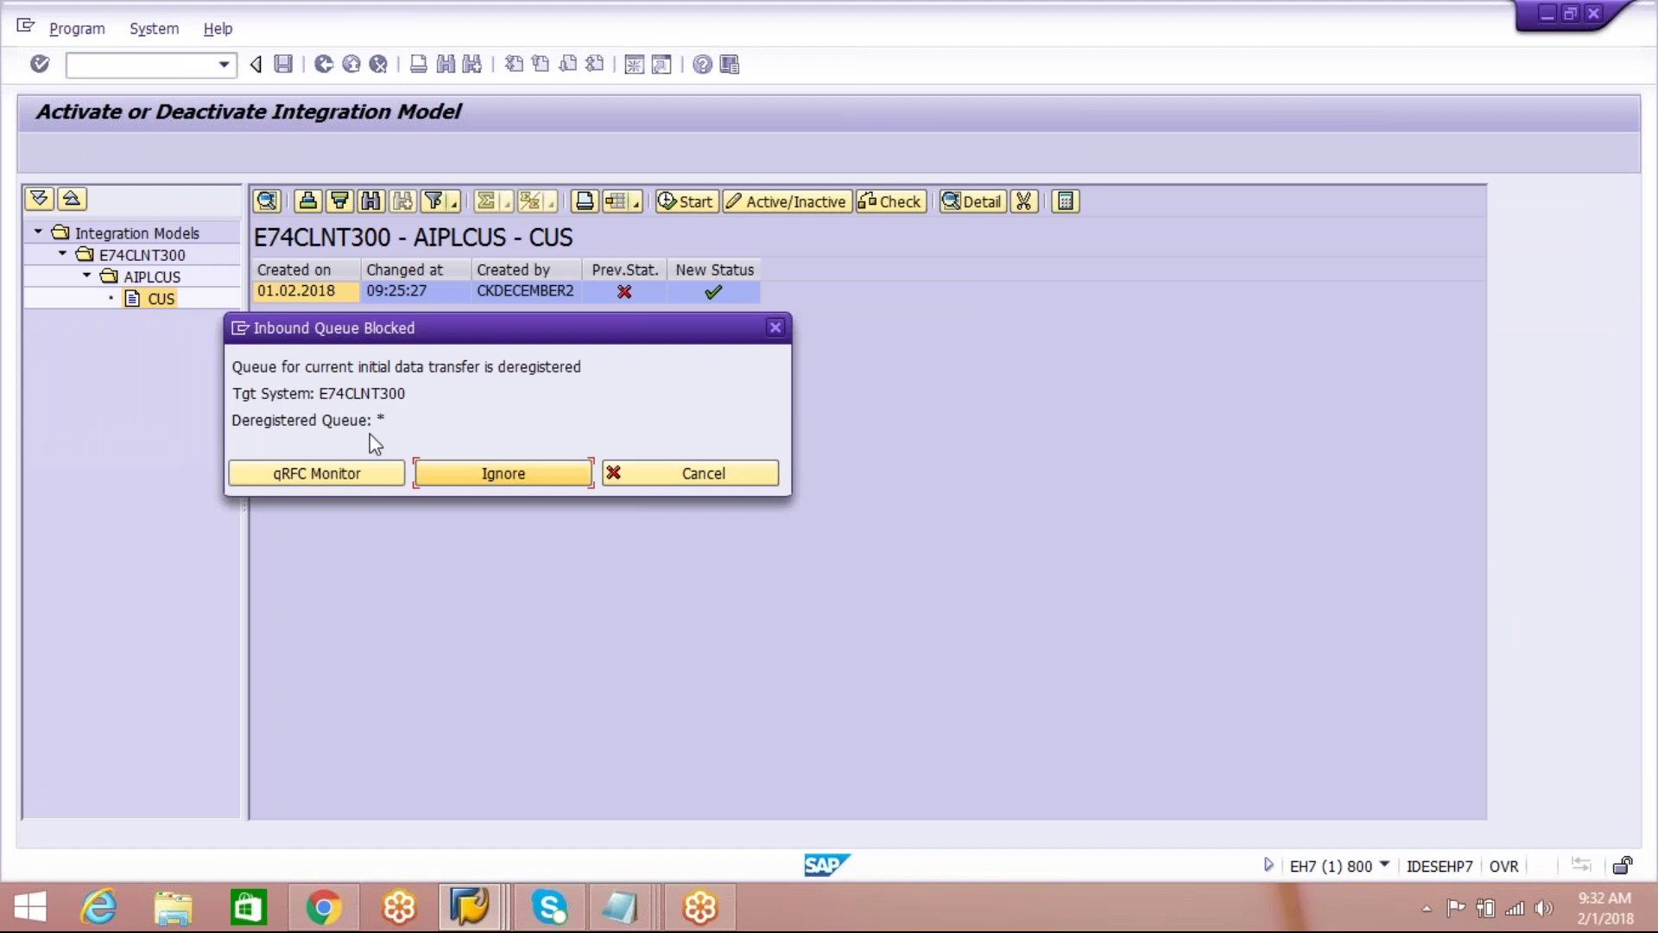
left_click(465, 473)
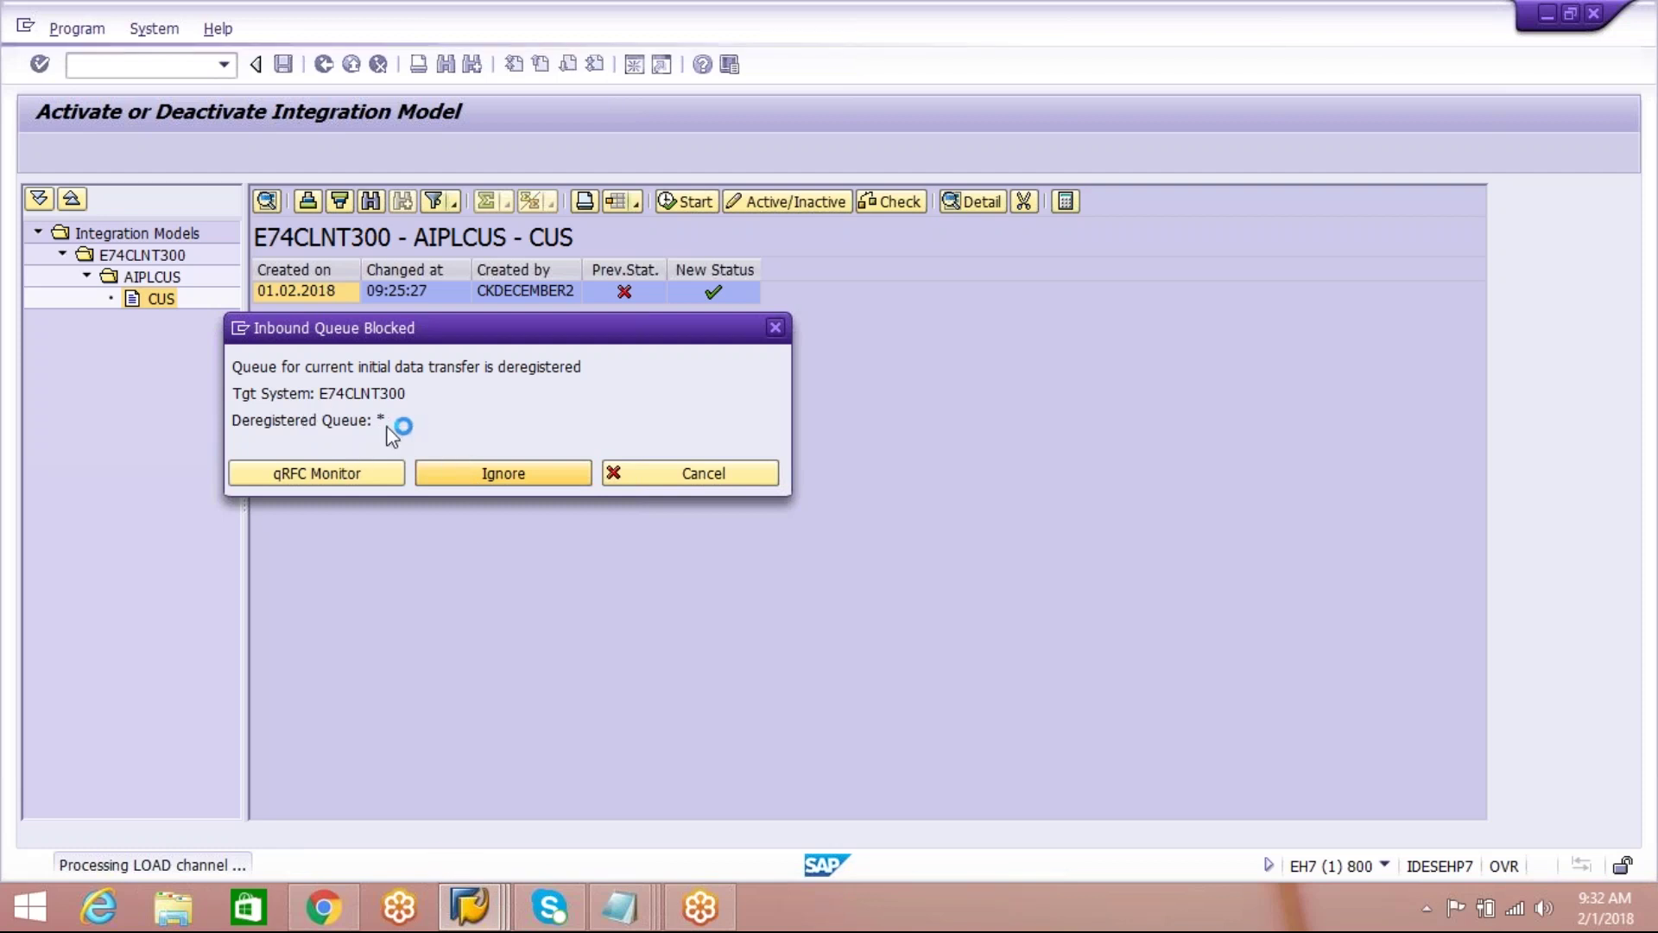
Step: Switch to the EWM session, leave the inbound queue monitor, and examine the qRFC administration in transaction SMQE
left_click(469, 905)
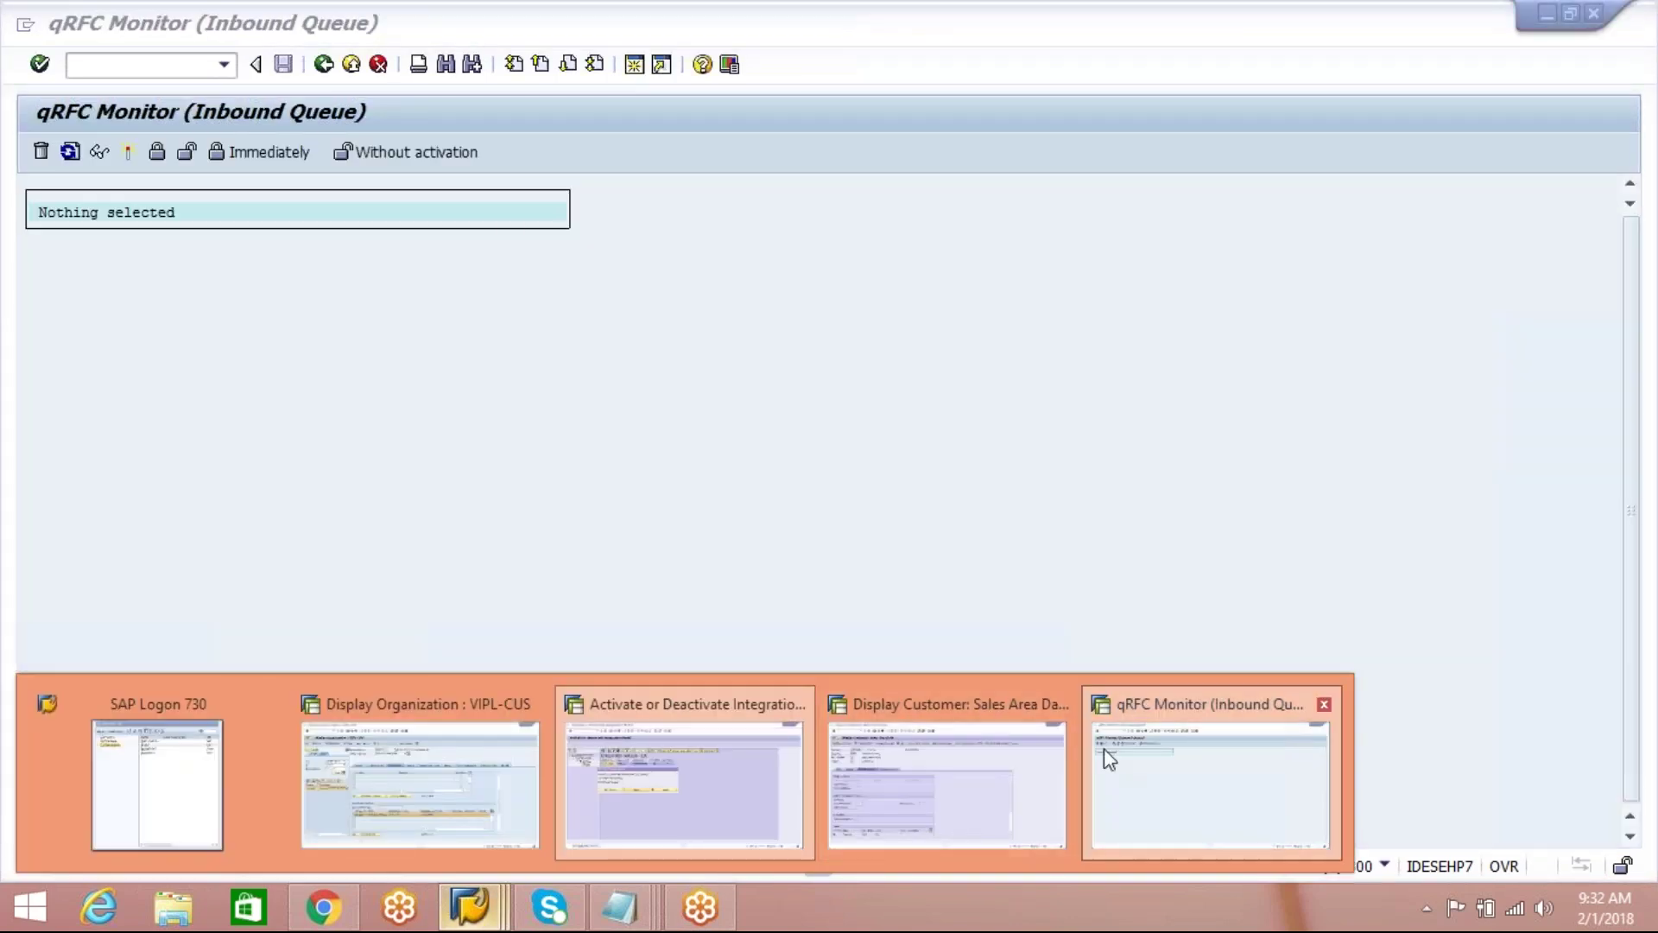
left_click(1106, 751)
left_click(324, 66)
left_click(324, 65)
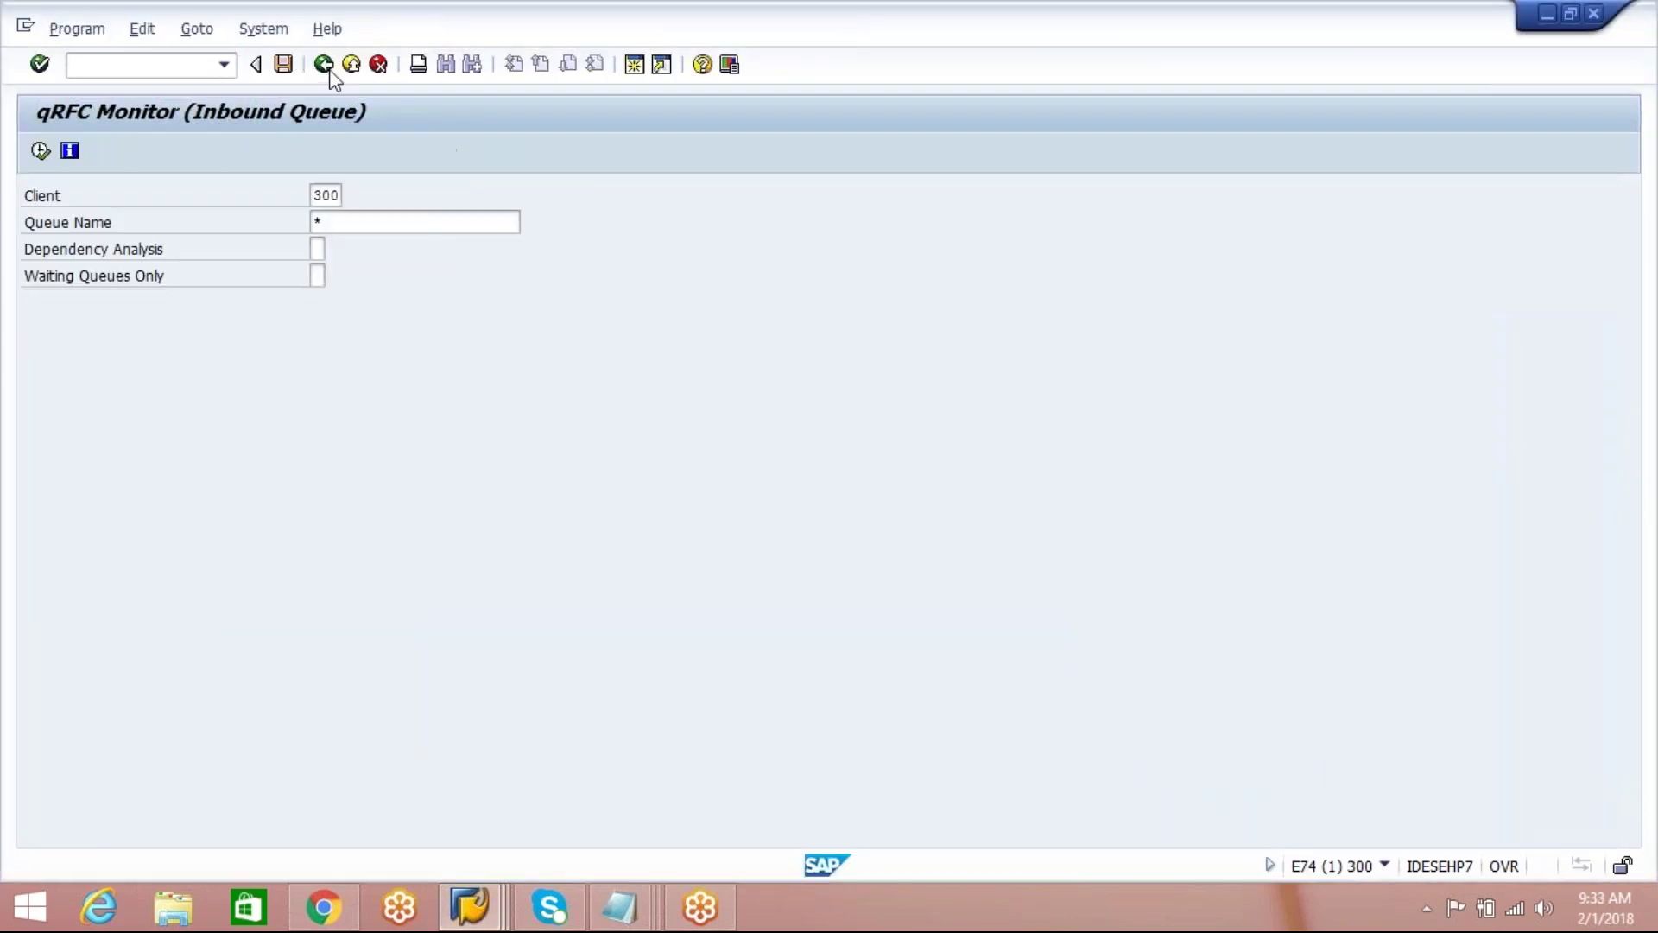
left_click(324, 64)
type("smqe")
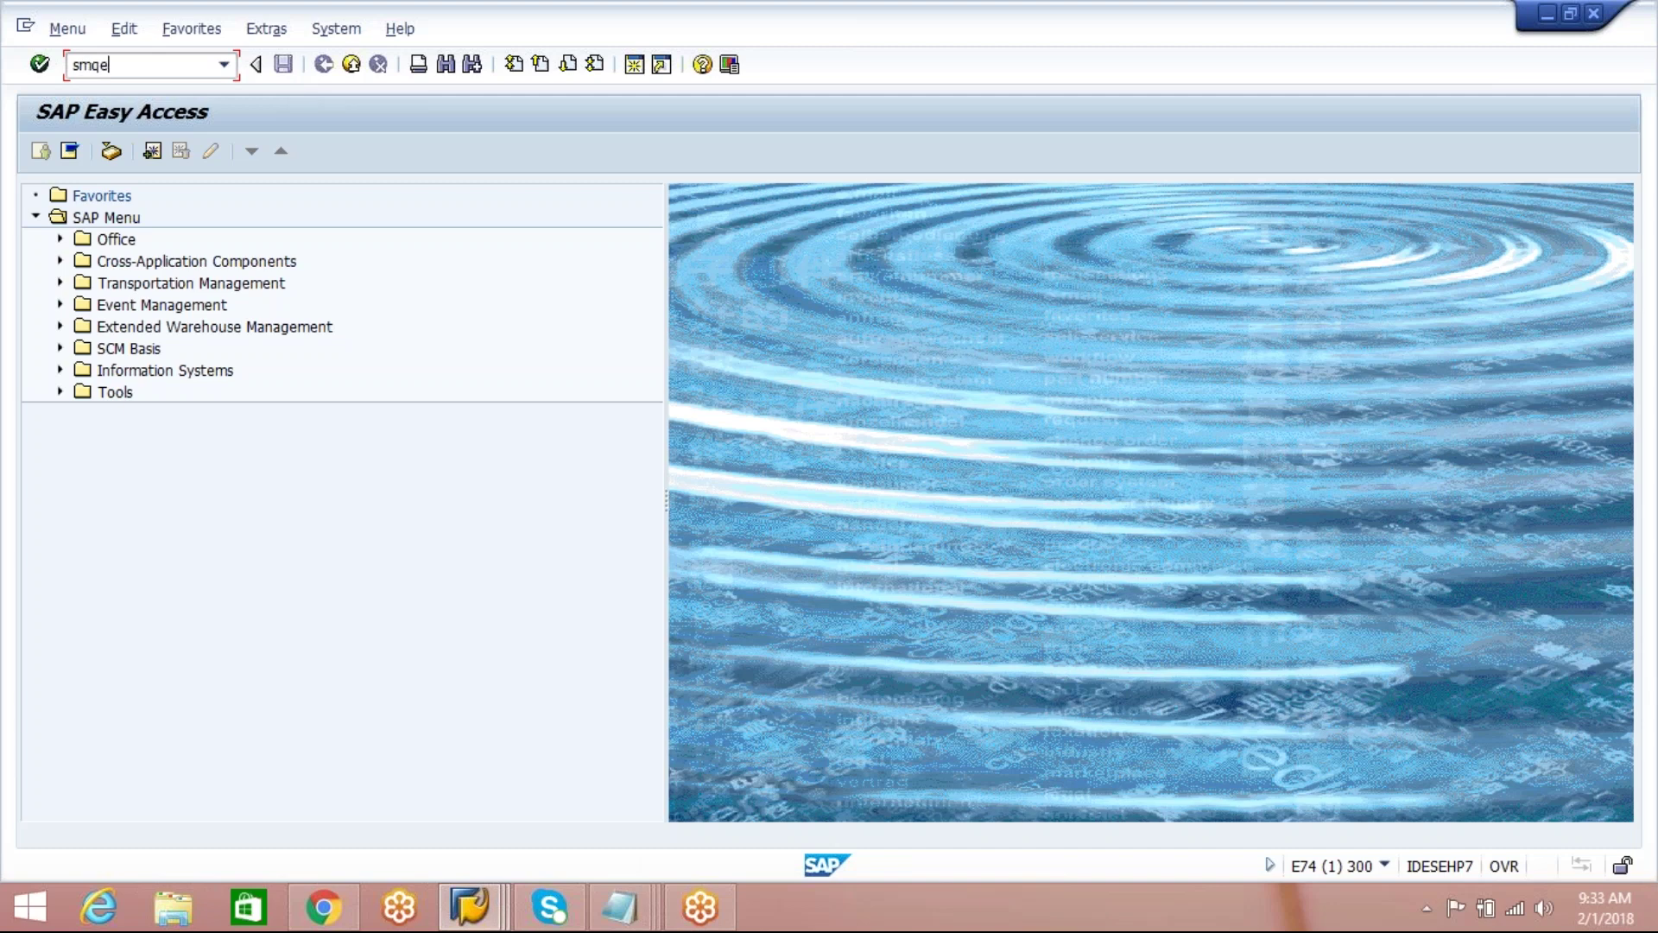
key("Return")
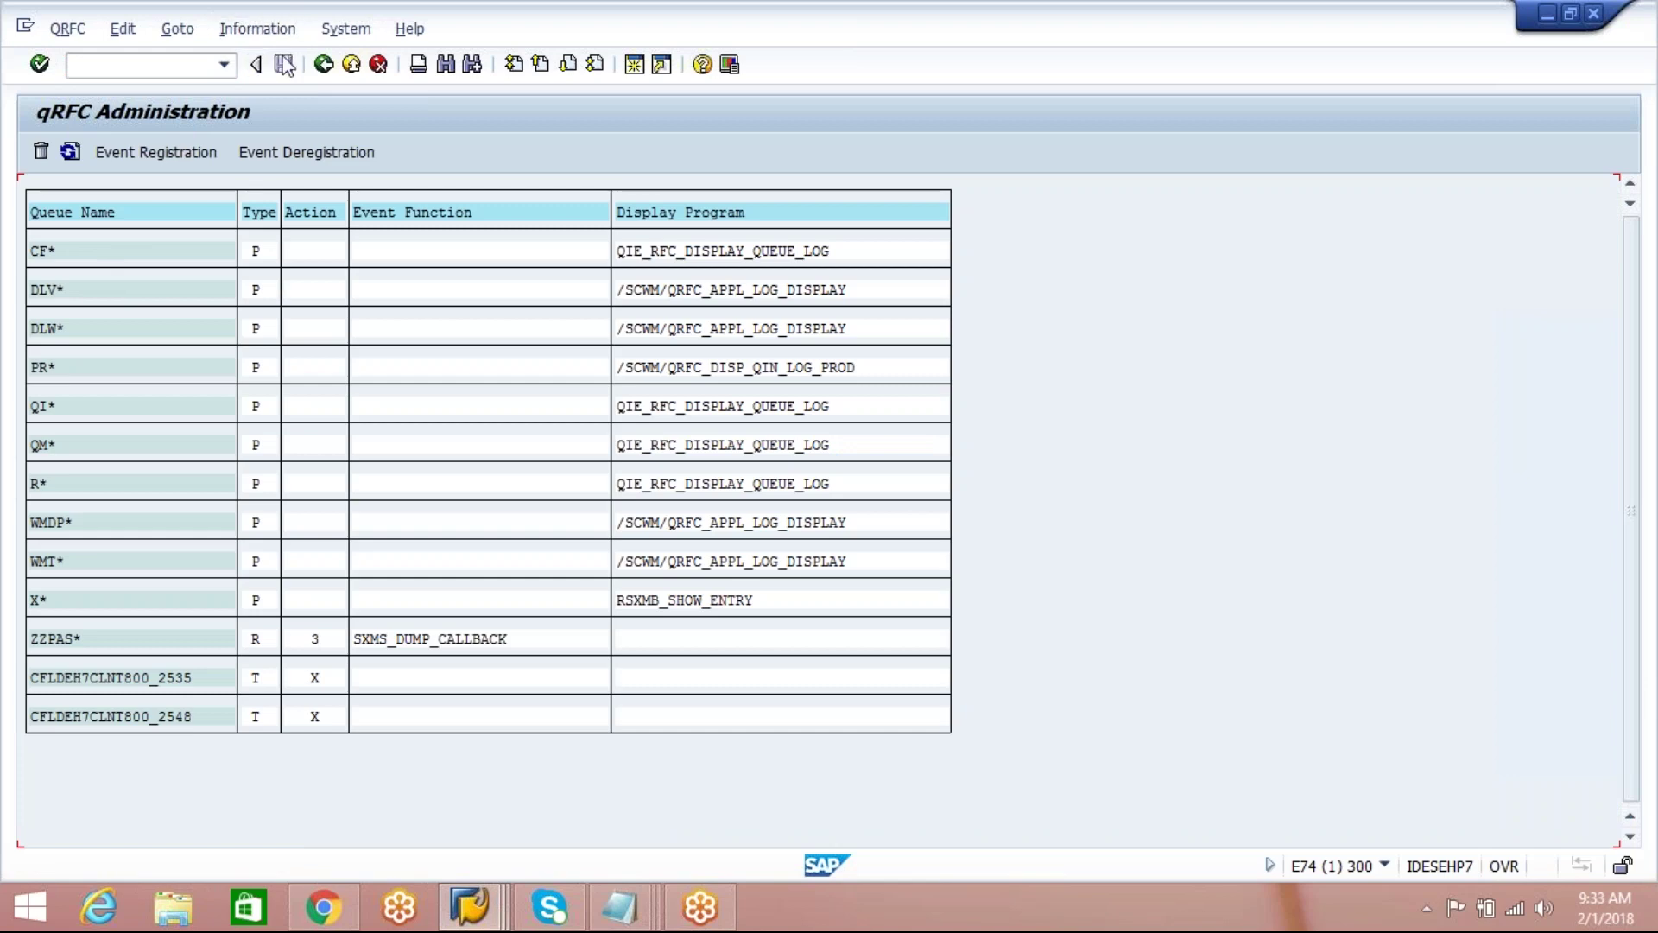
left_click(323, 65)
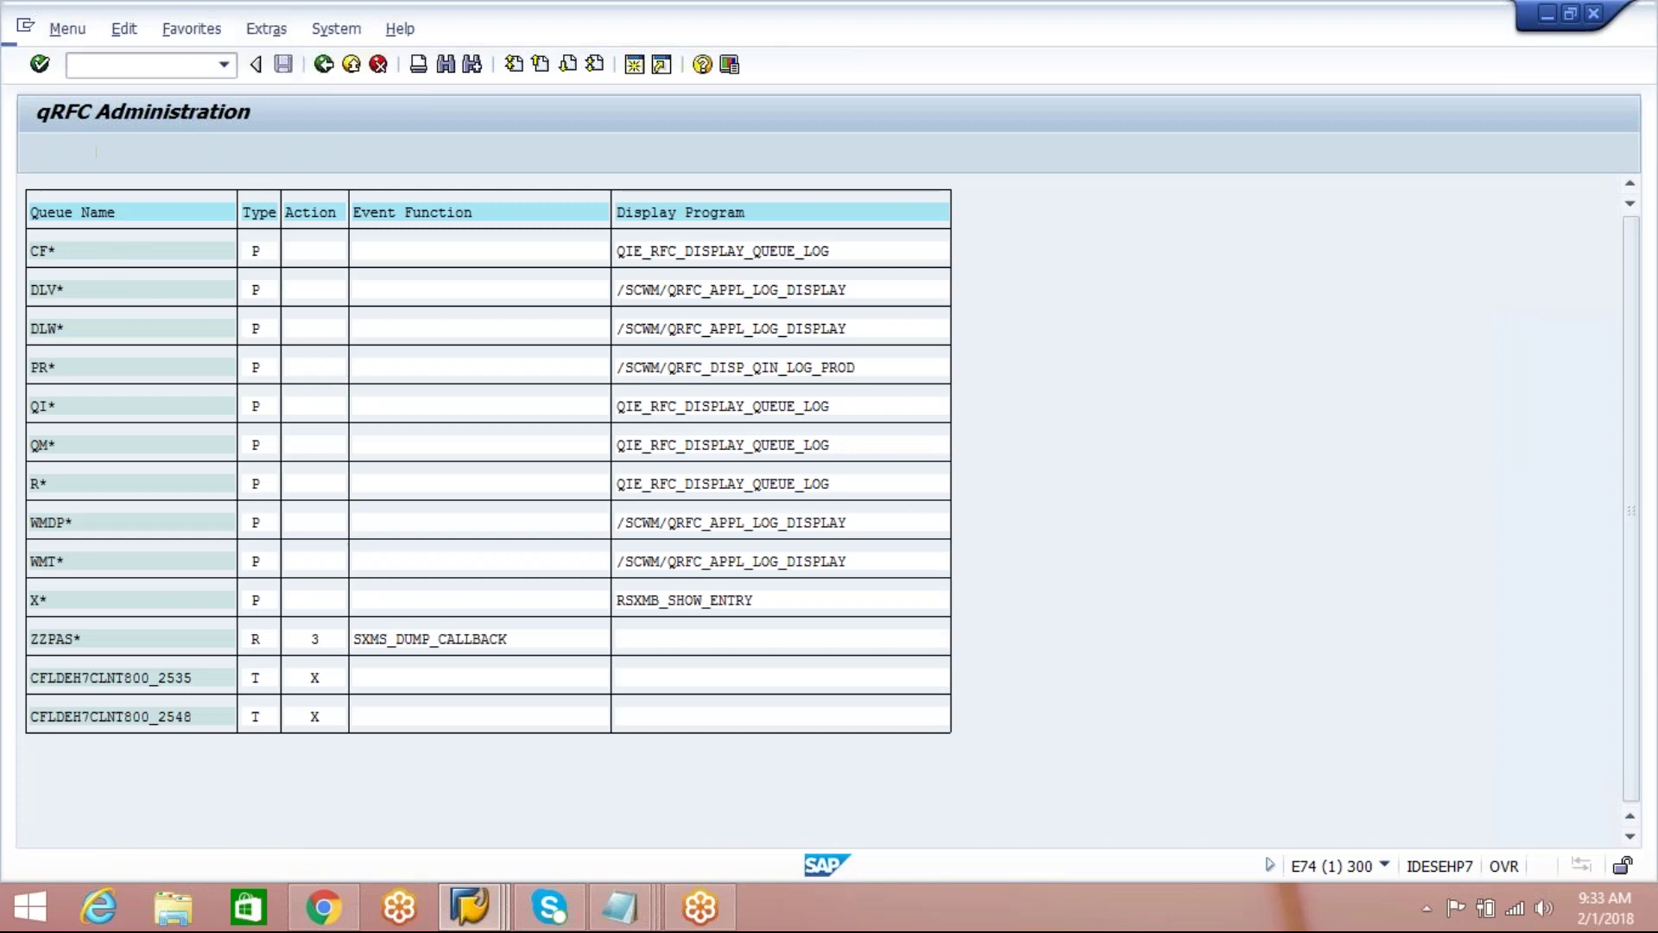
Step: Examine the inbound queue scheduler registration in transaction SMQR and leave the transaction
type("smqr")
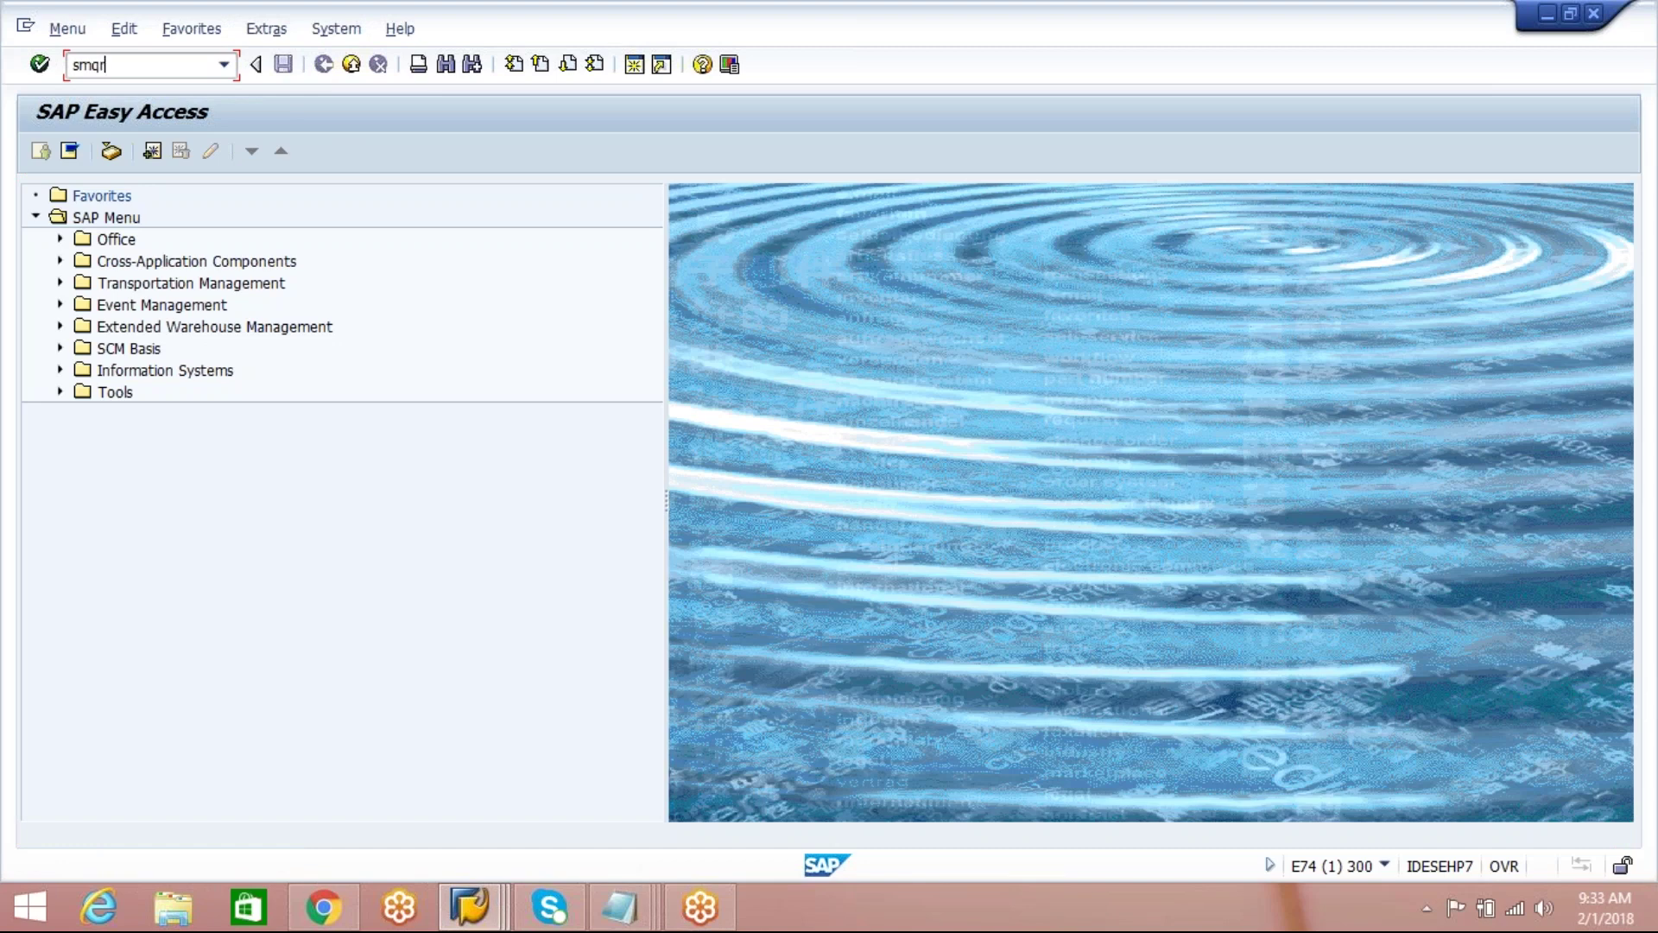
key("Return")
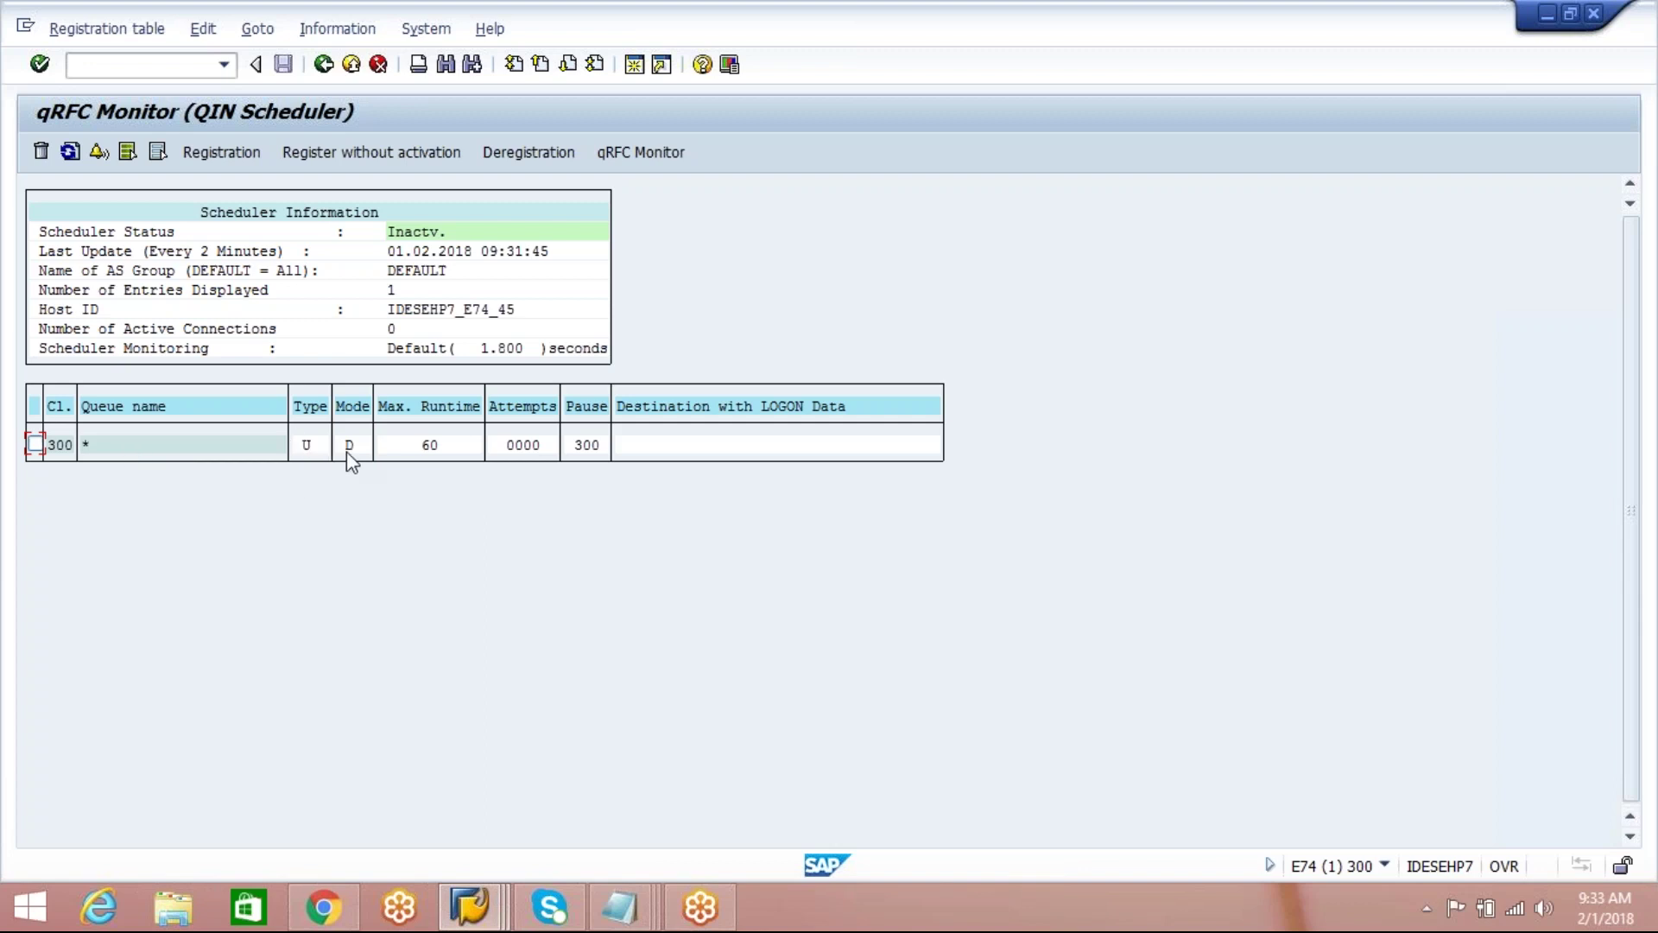
left_click(328, 72)
Step: Check the progress of the integration model activation in the ECC session, then view the organization's business partner display in EWM
left_click(467, 914)
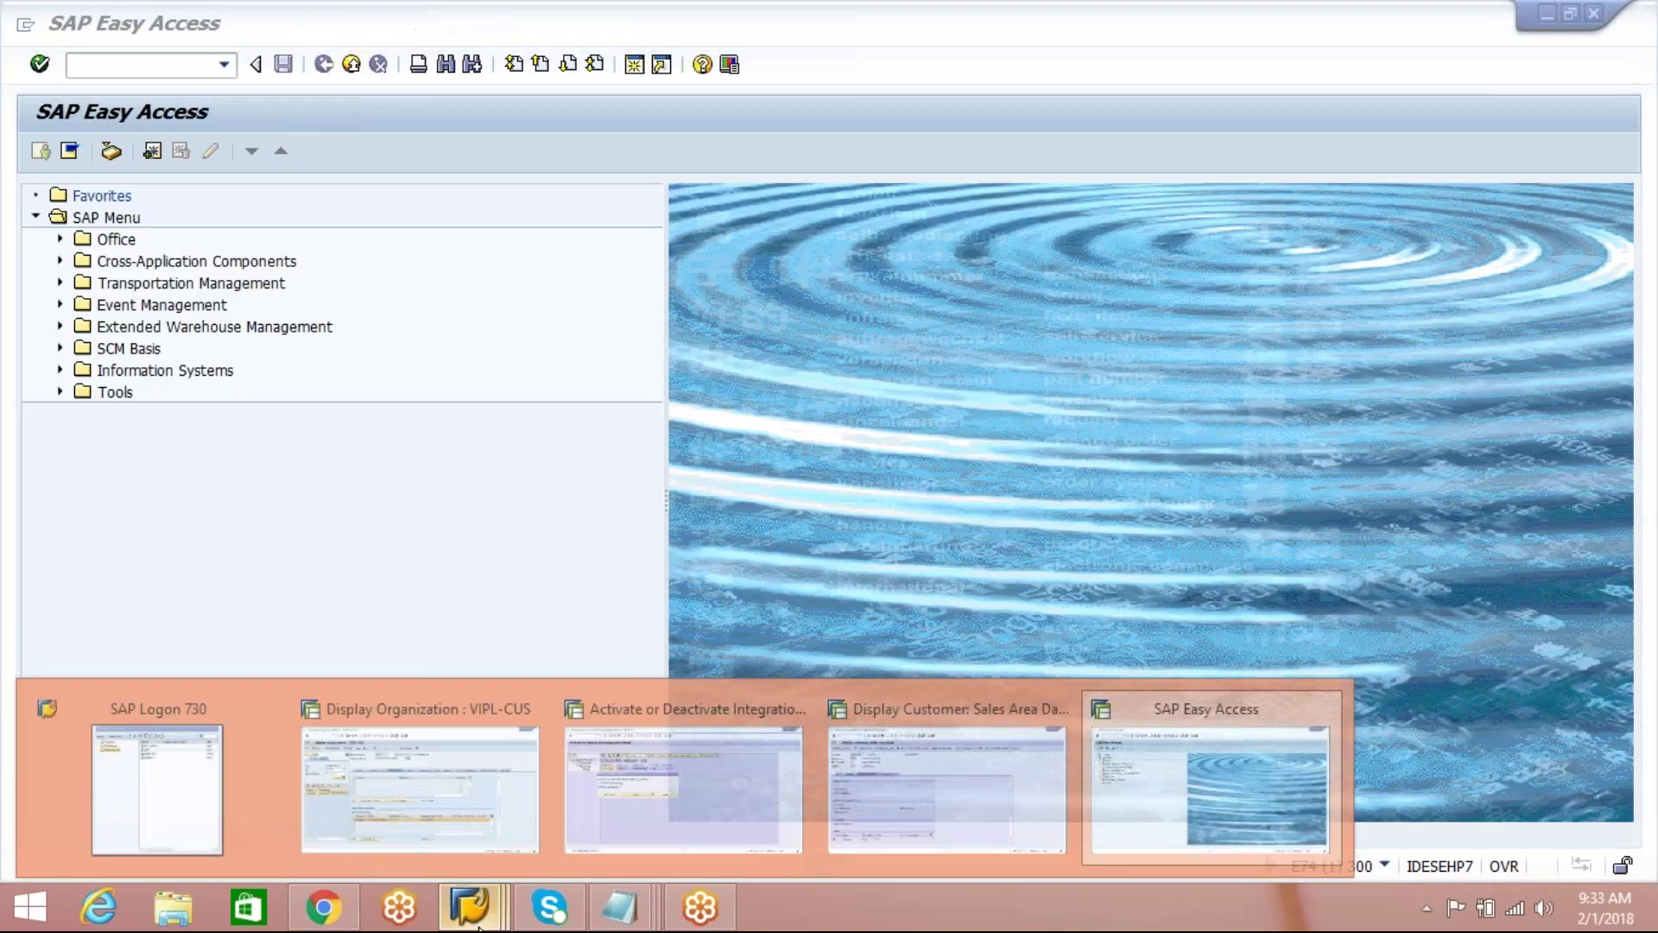
mouse_move(934, 828)
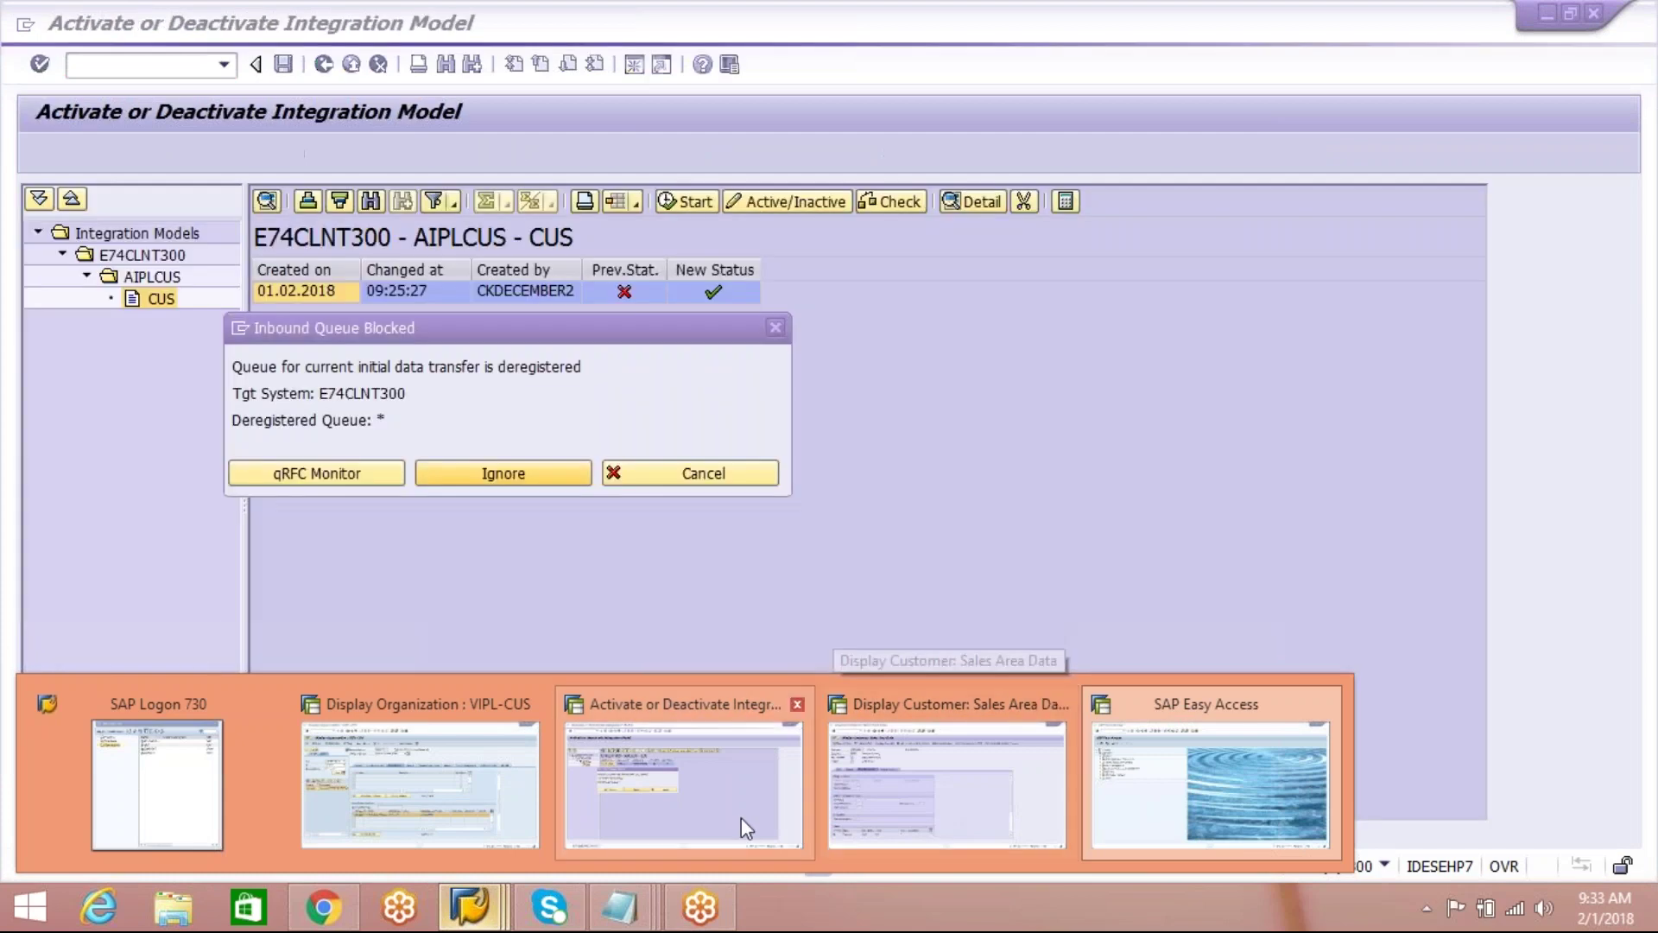
left_click(741, 817)
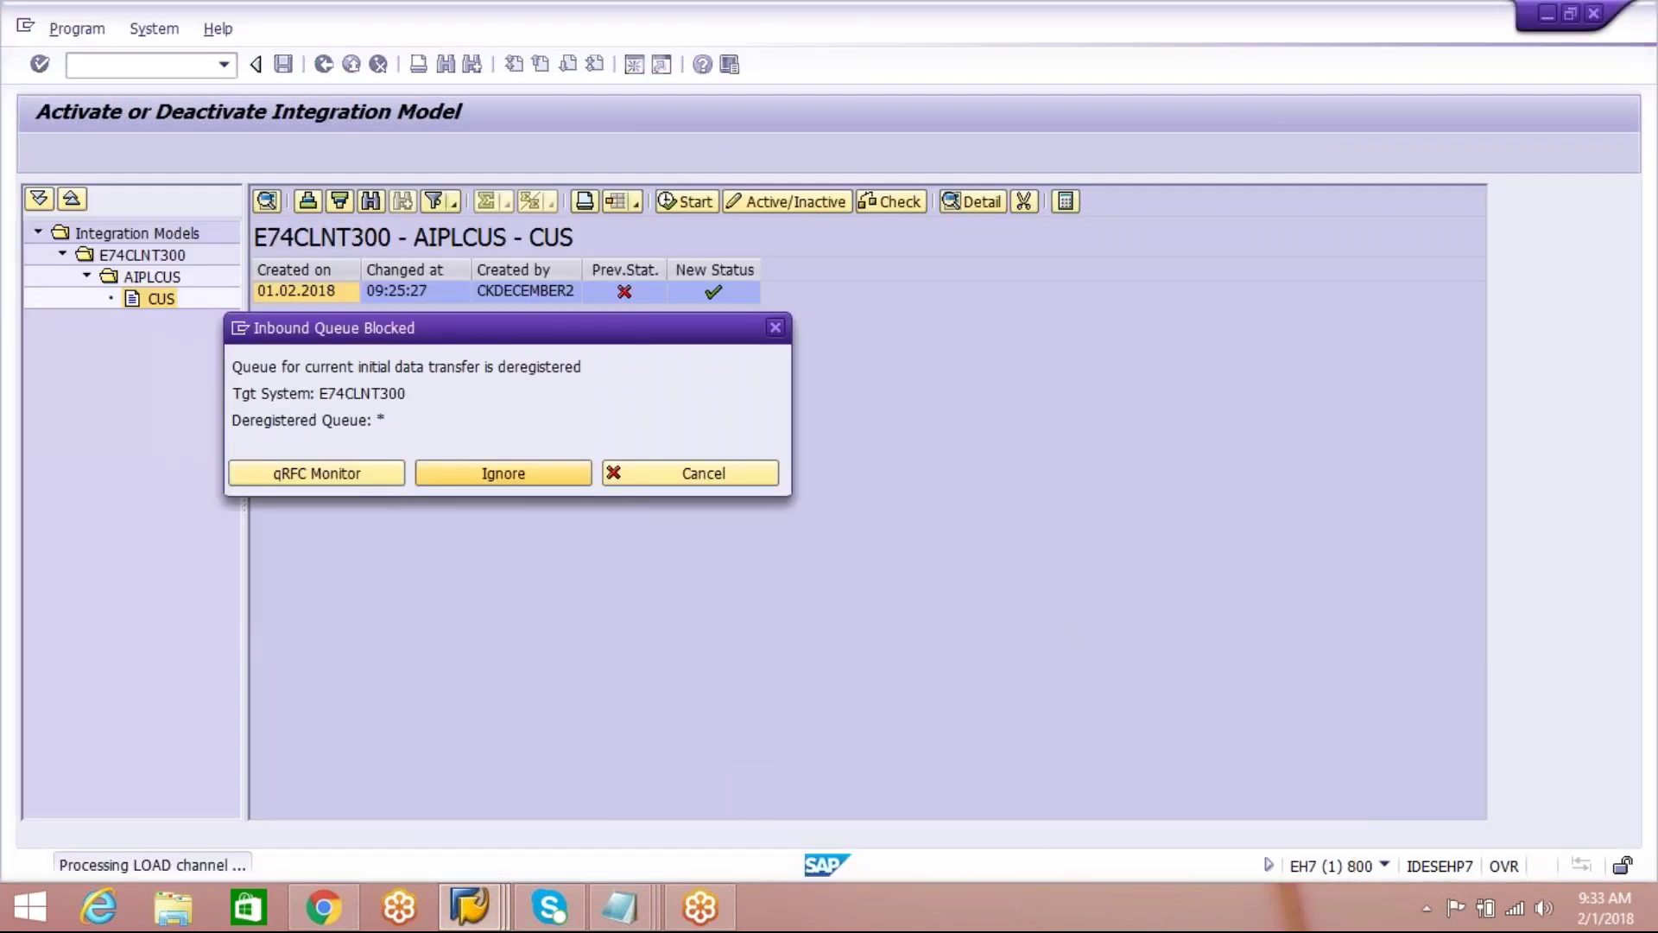
left_click(469, 906)
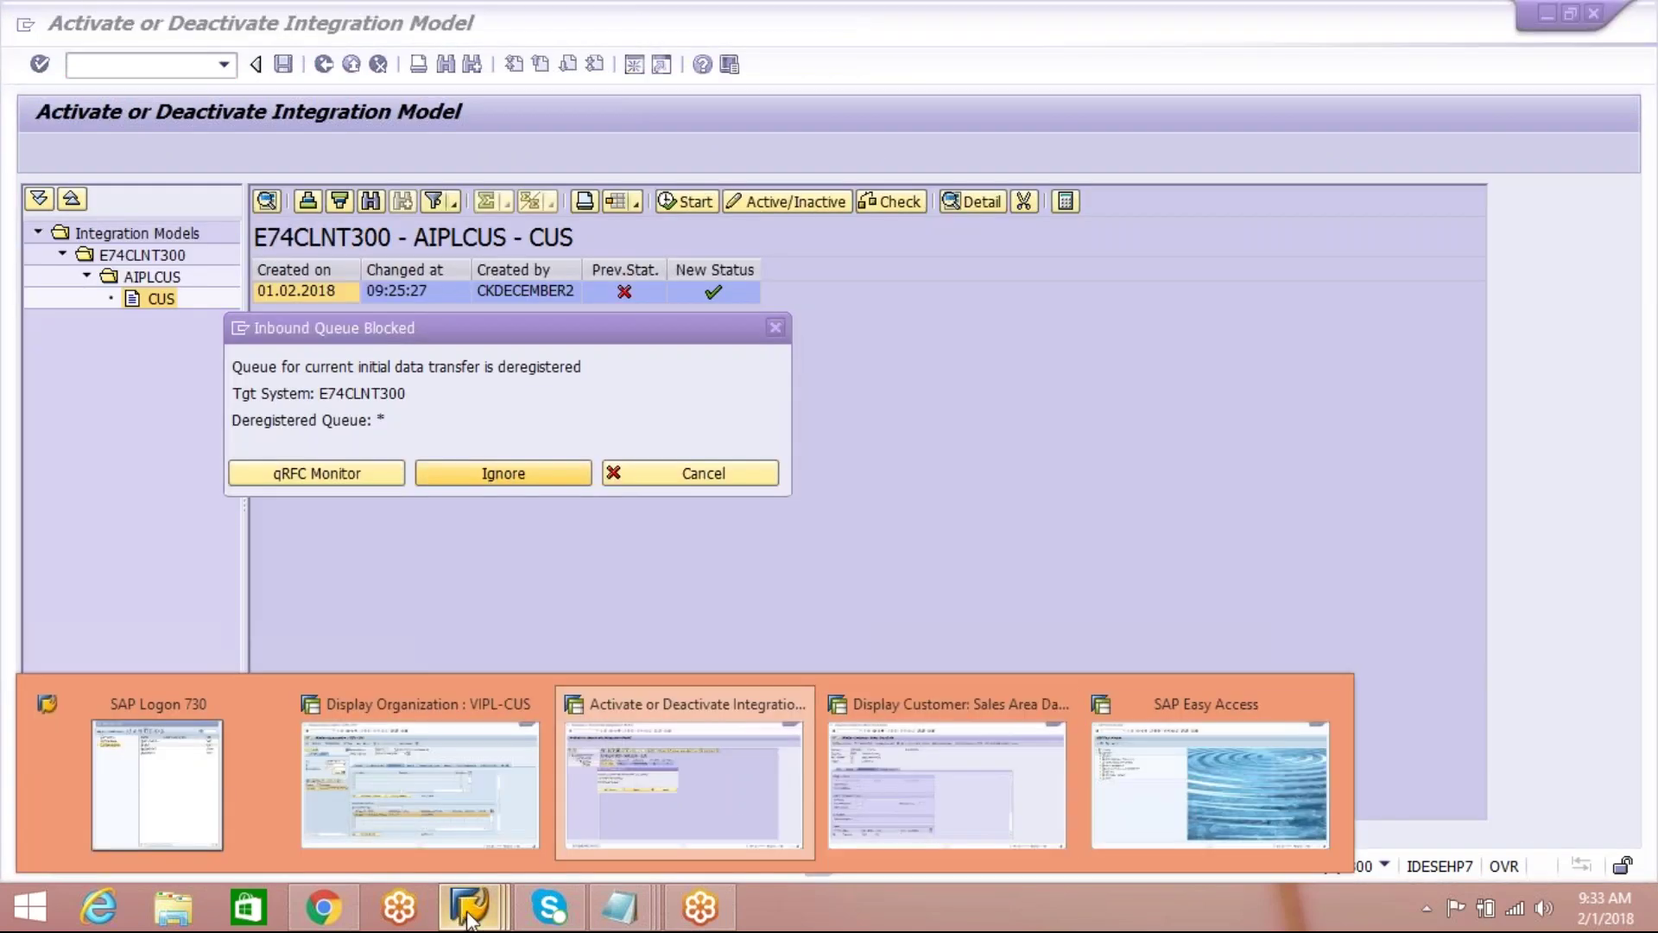
left_click(1173, 765)
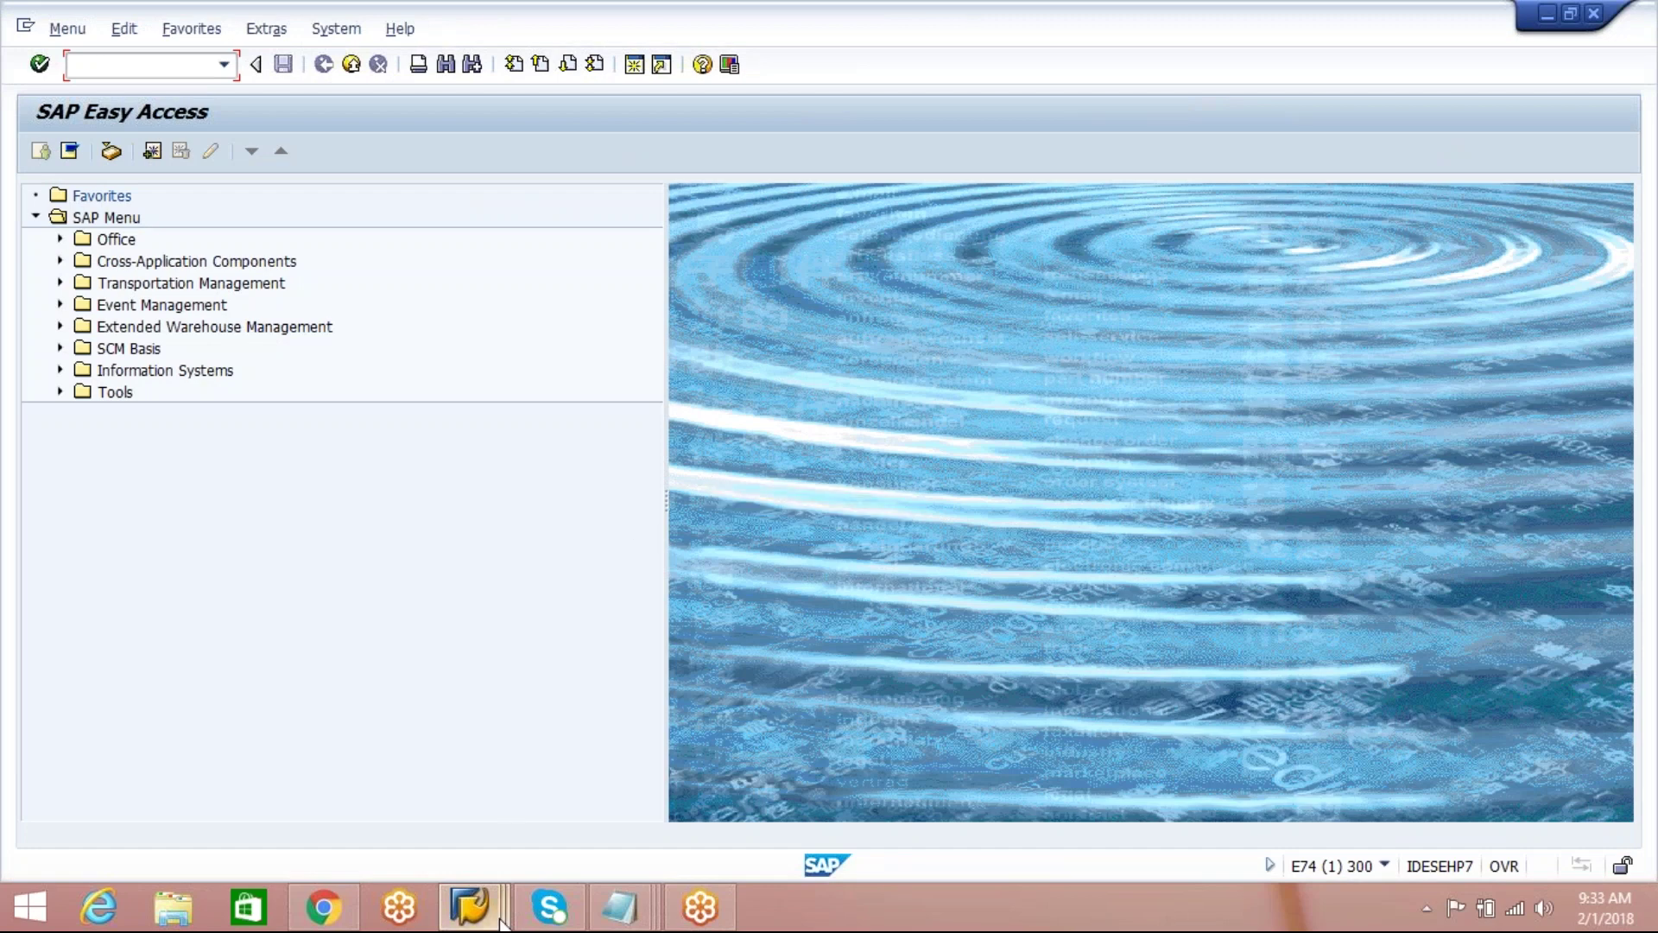
left_click(469, 905)
left_click(497, 845)
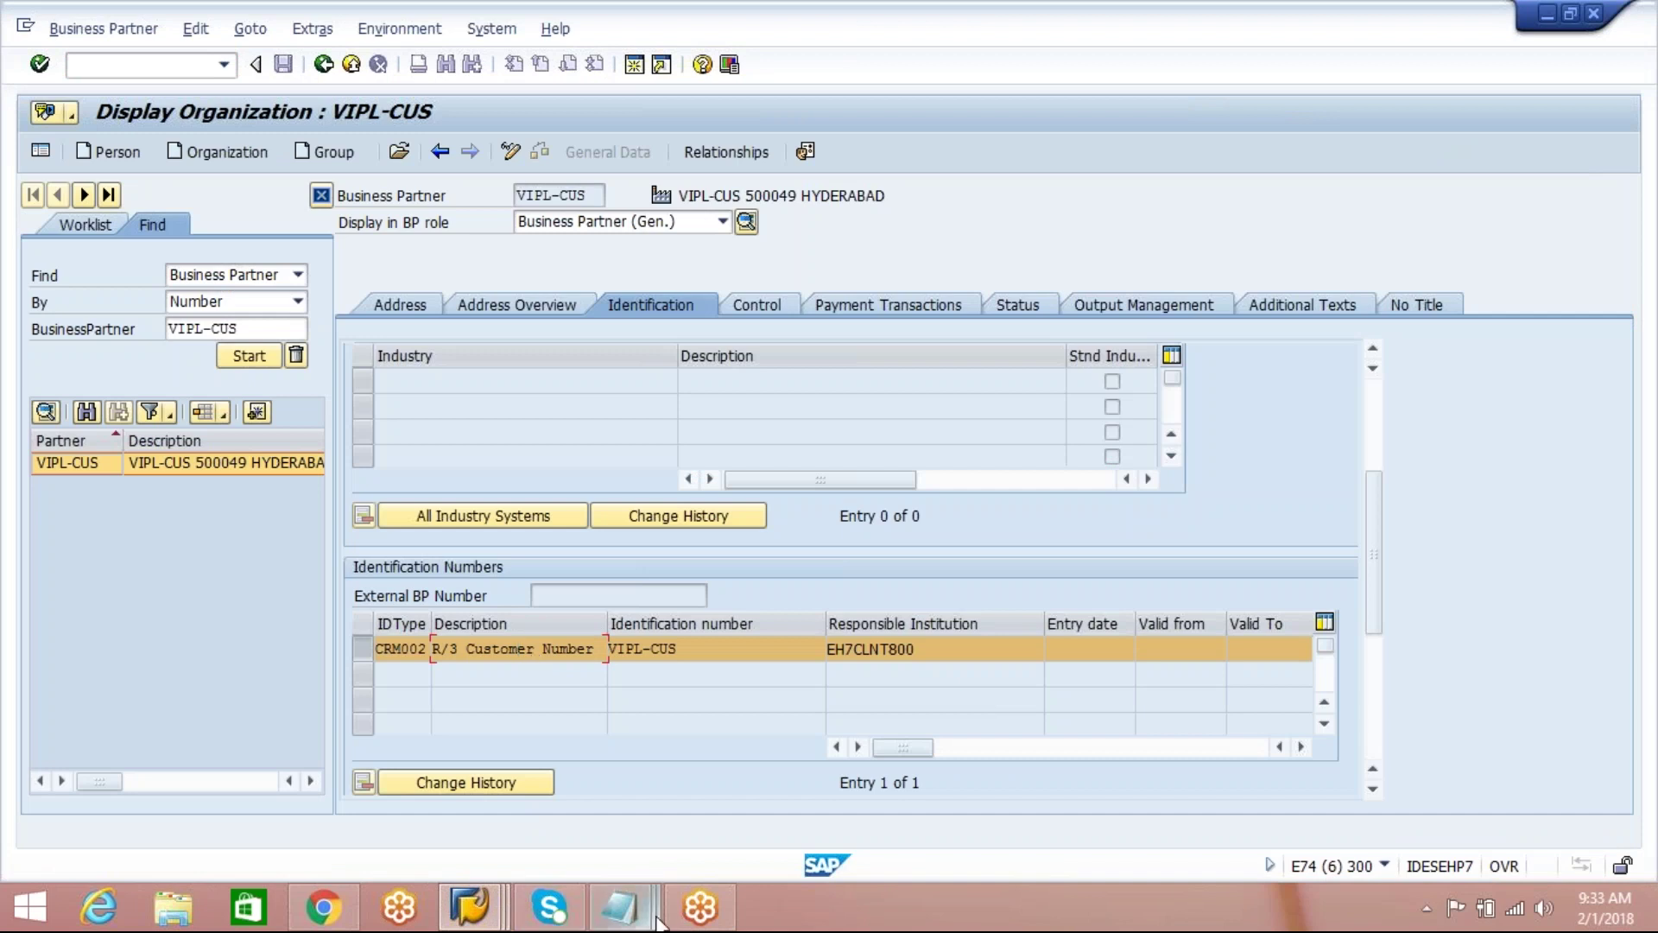
Step: Switch to the Notepad notes, make room below the CIF line and add "AIPL-PED---------> plant vendor in ECC" at the end
left_click(619, 905)
left_click(855, 805)
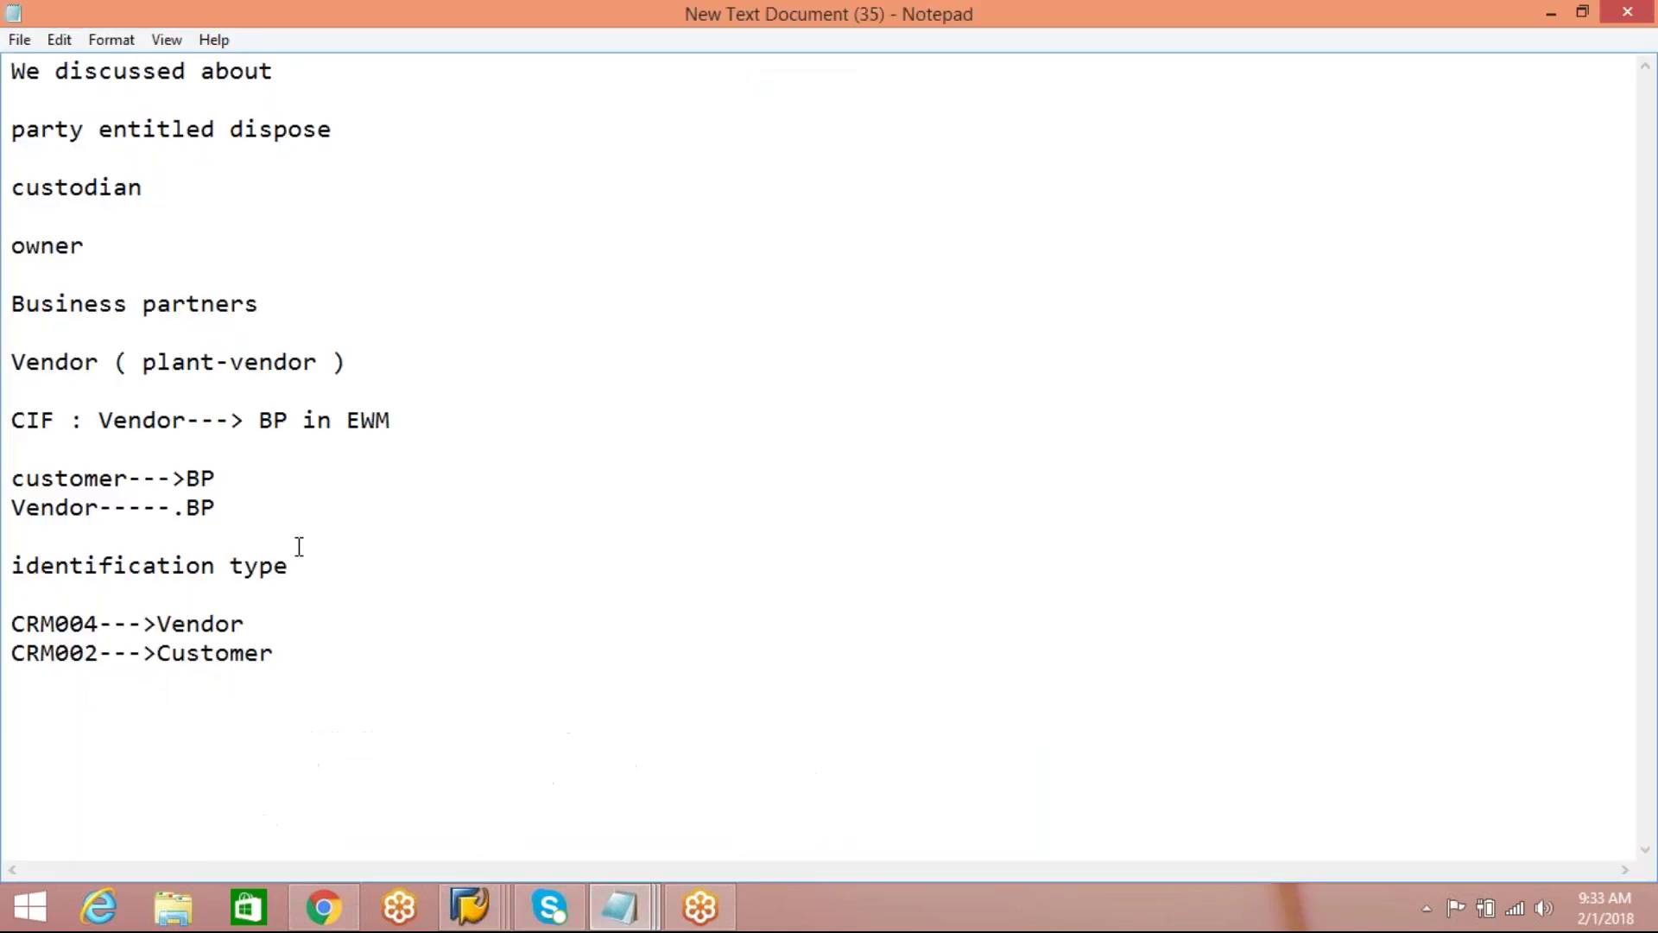
left_click(411, 429)
key("Return")
key("Return")
key("Return")
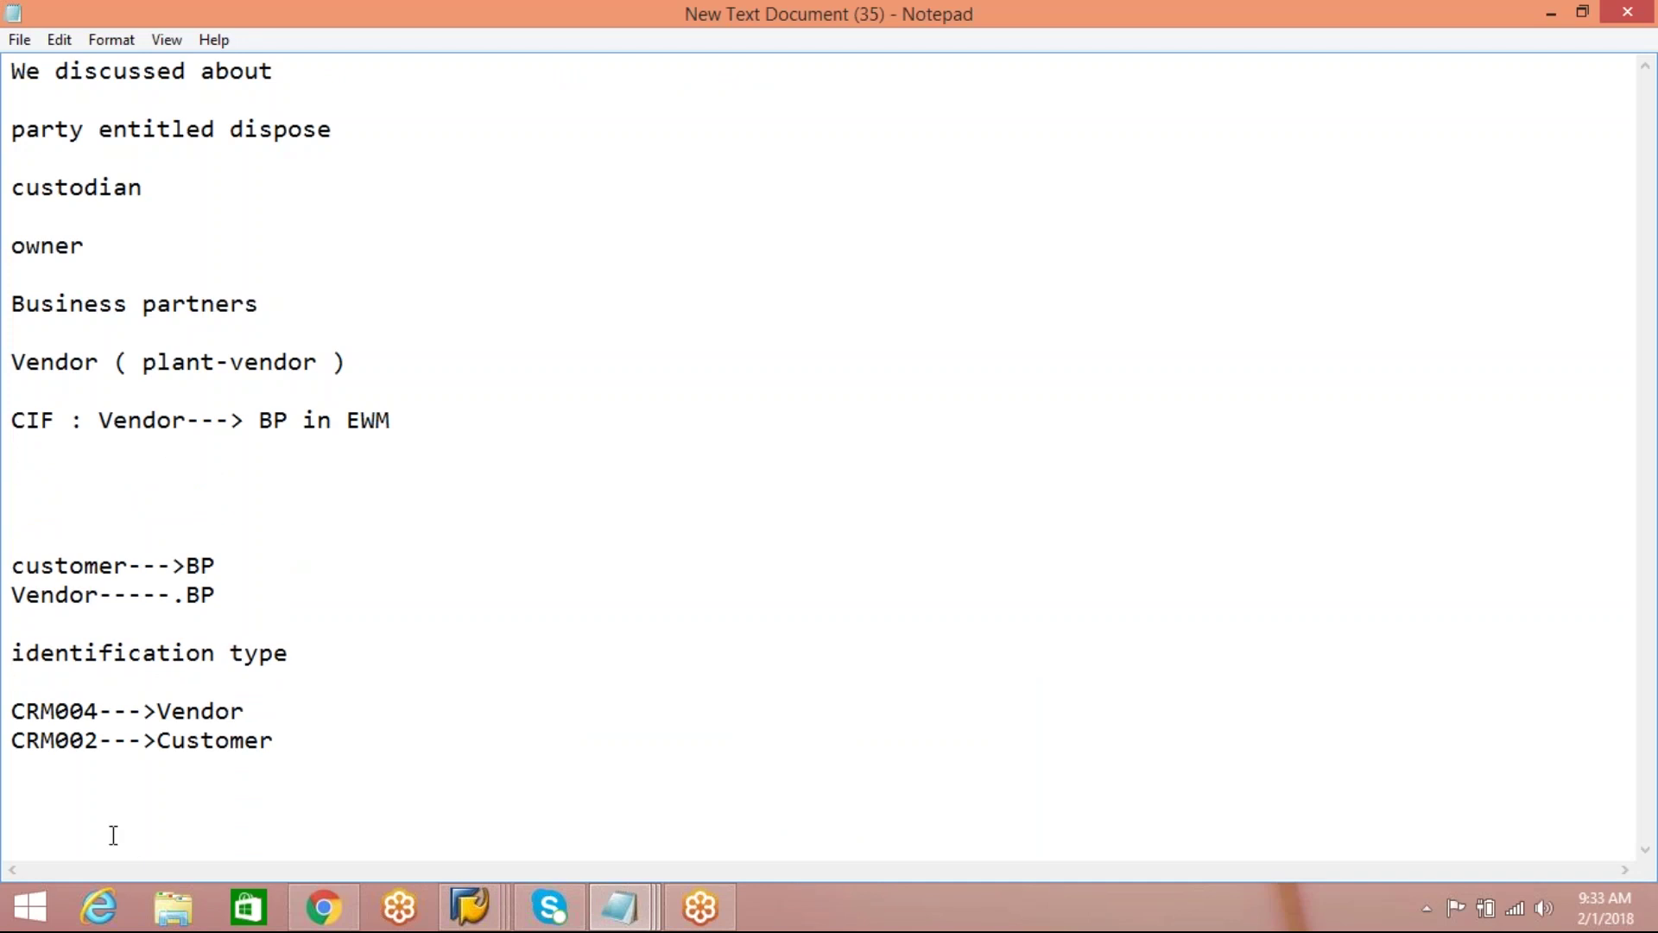
type("AIPL-PED---------> plan")
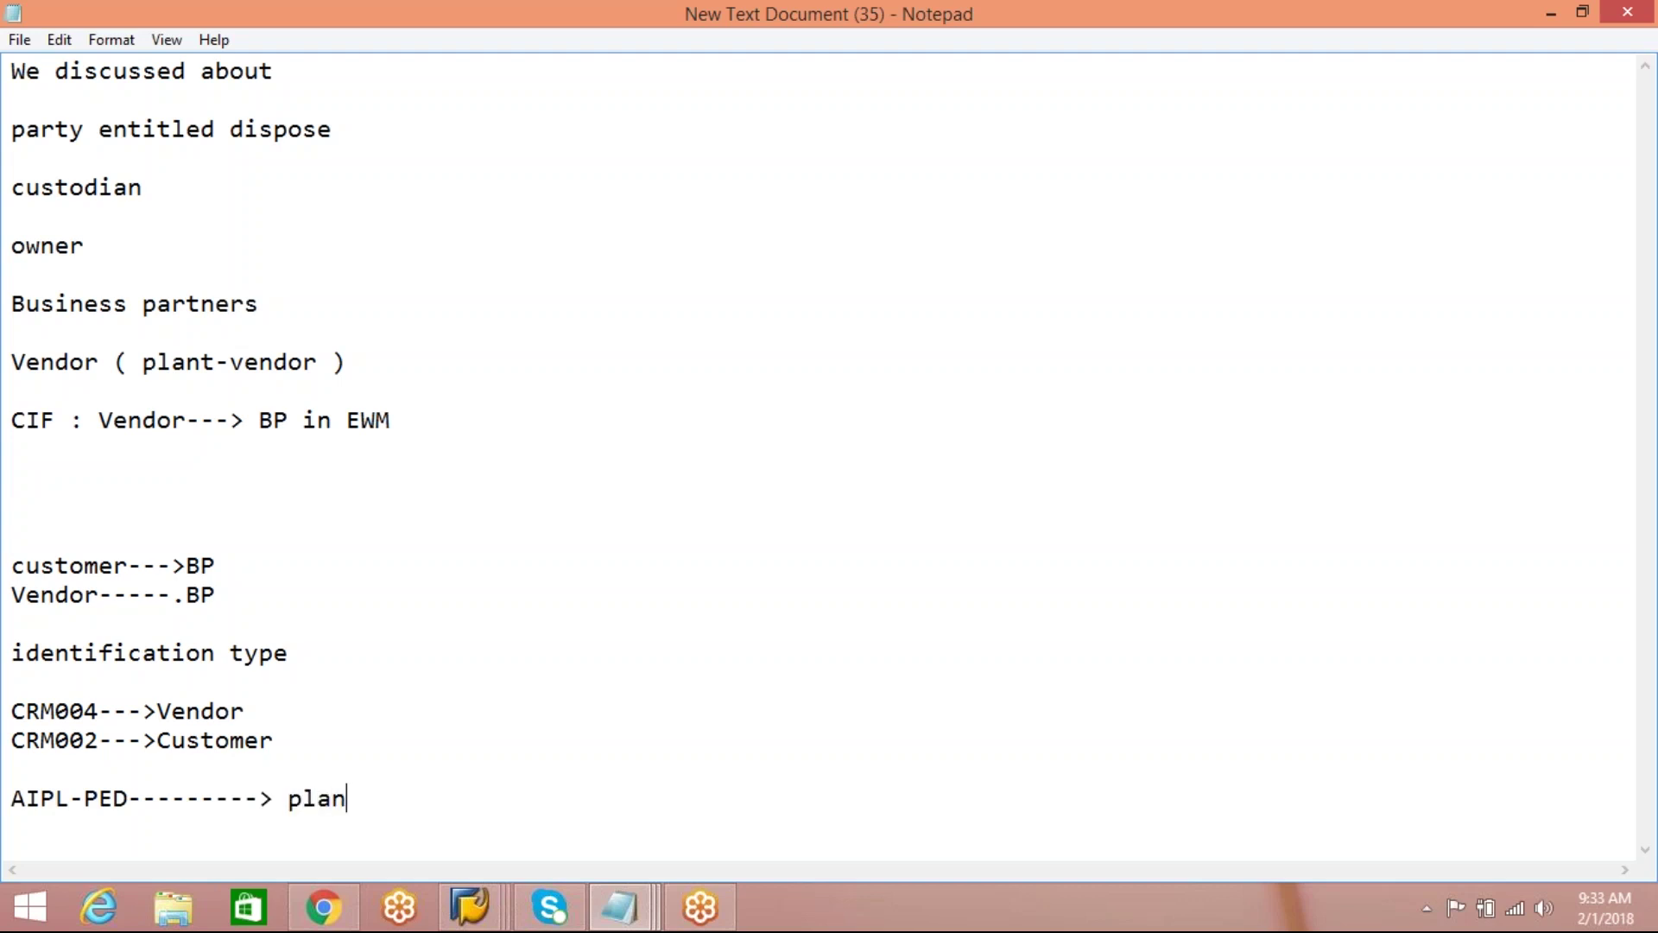
type("t vendor")
type("in ECC")
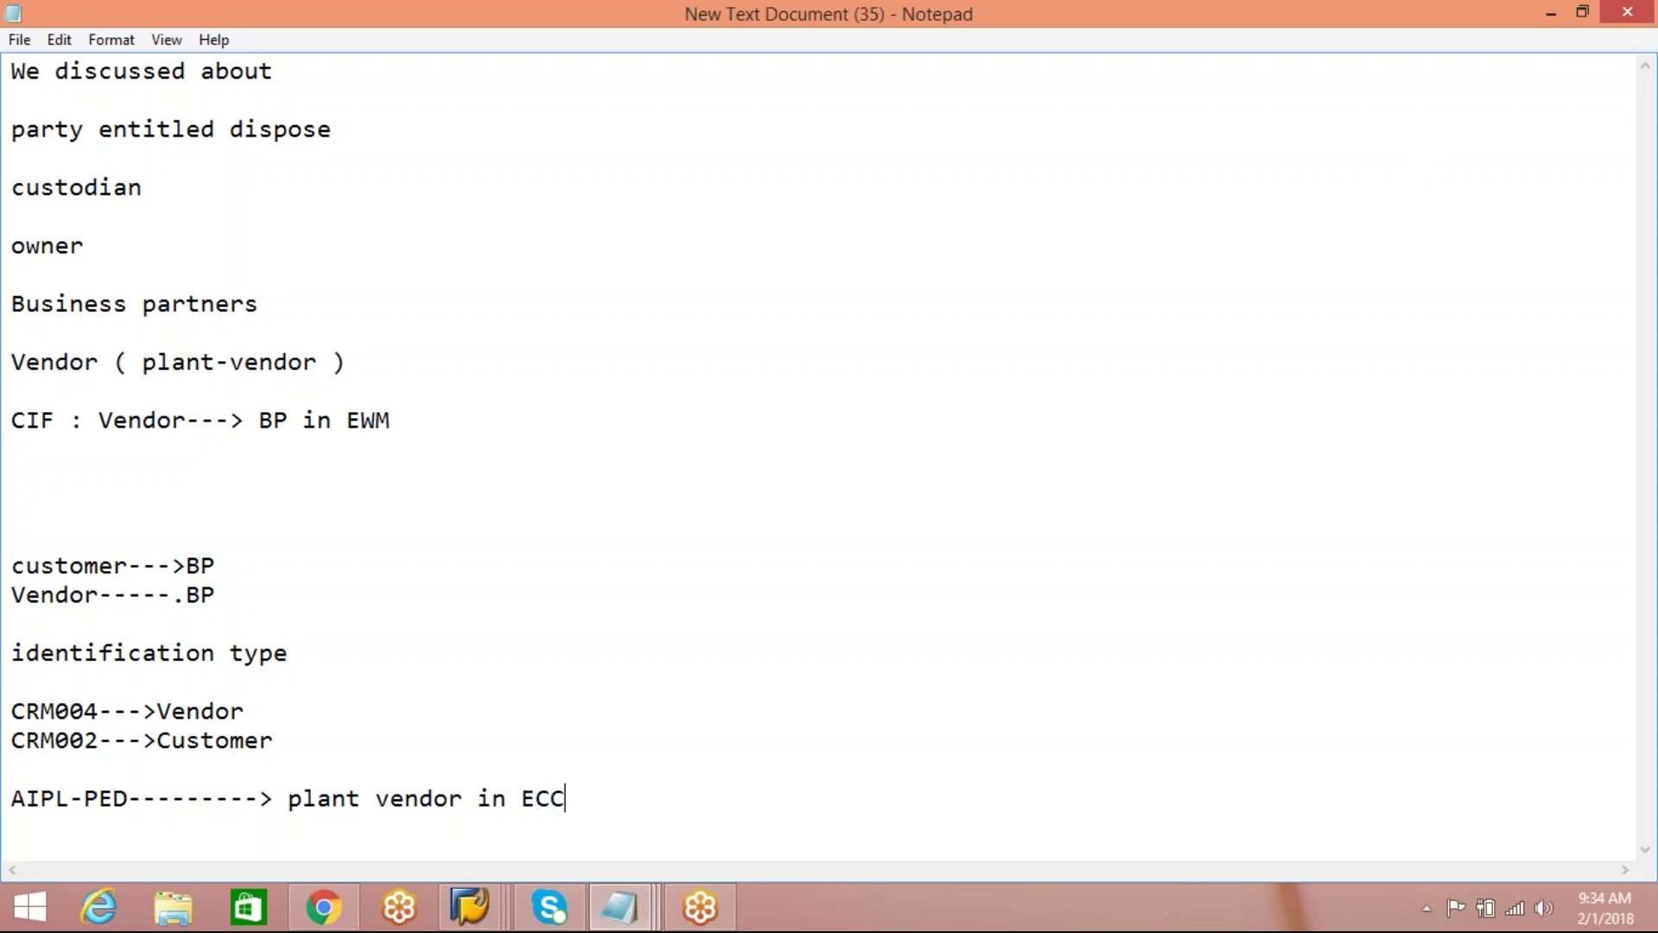
Step: Add the lines "BP" and "PED in ewm ?" below the plant vendor note
key("Return")
type("BP")
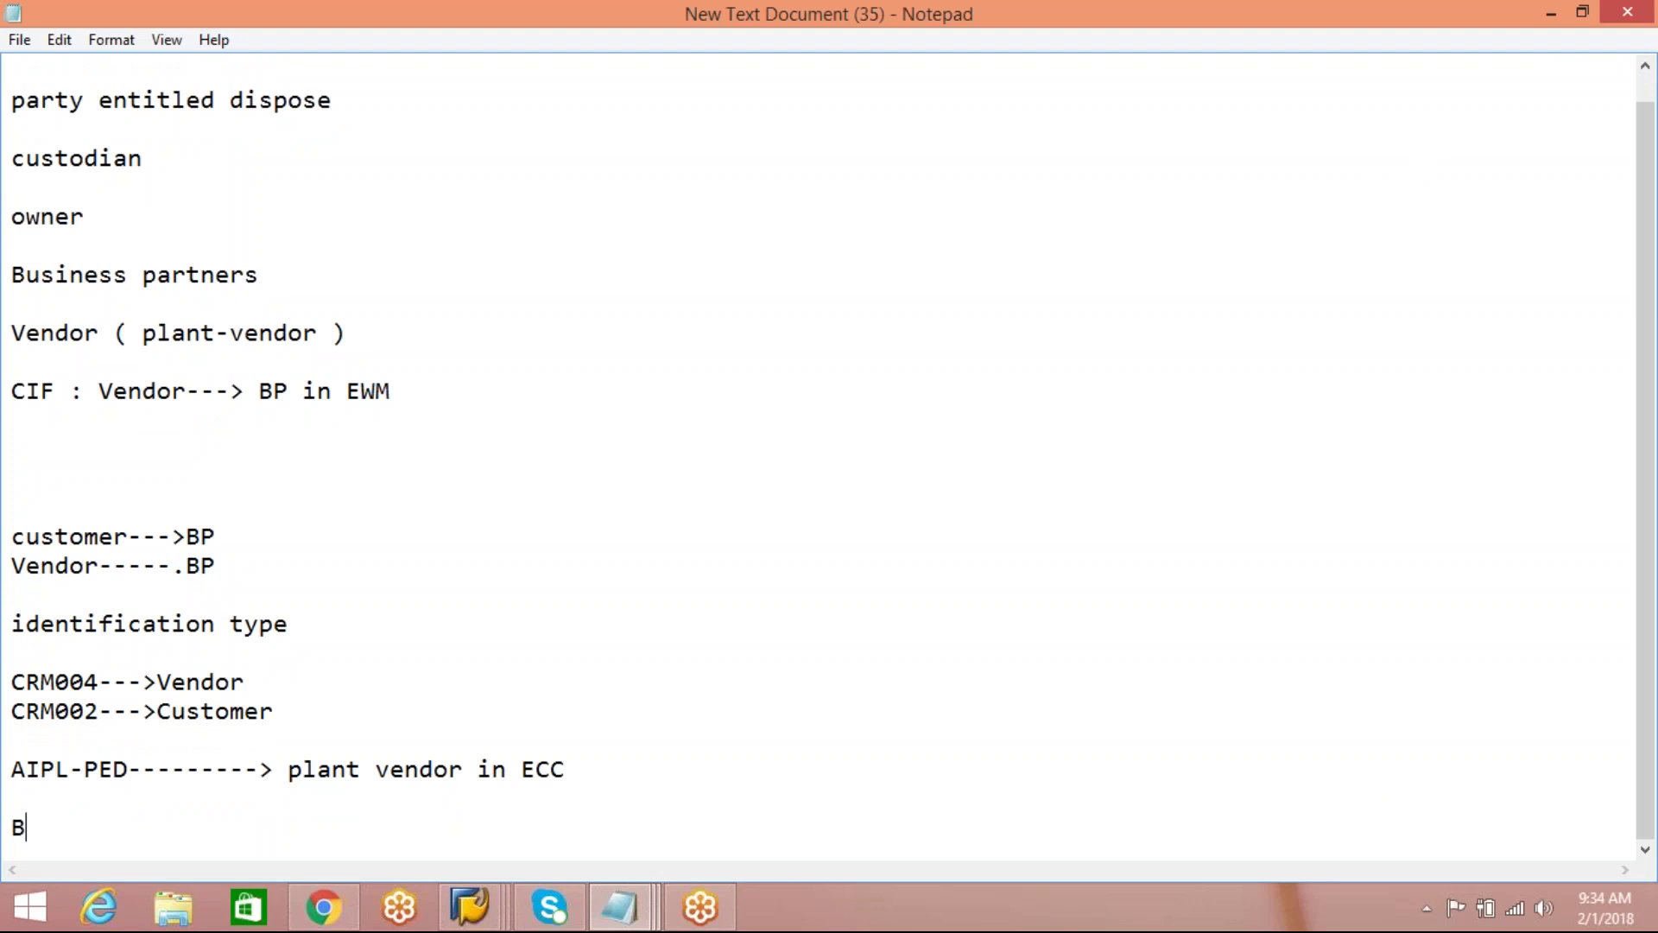
key("Return")
key("Return")
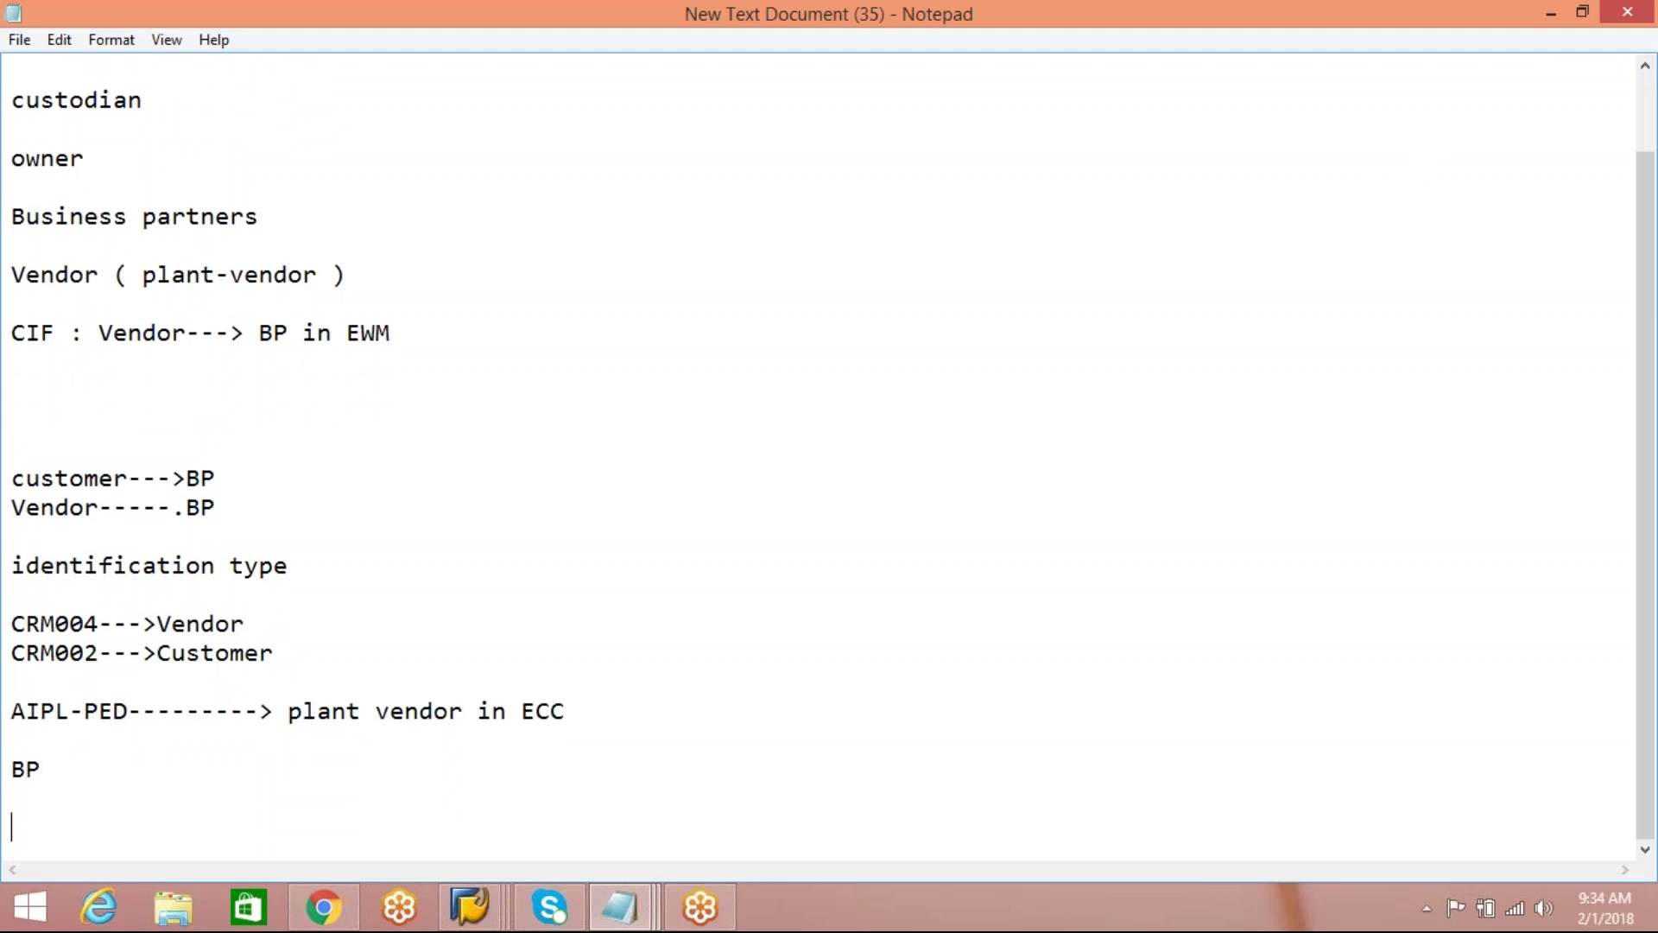
type("PED in ewm ?")
key("Return")
key("Return")
key("Return")
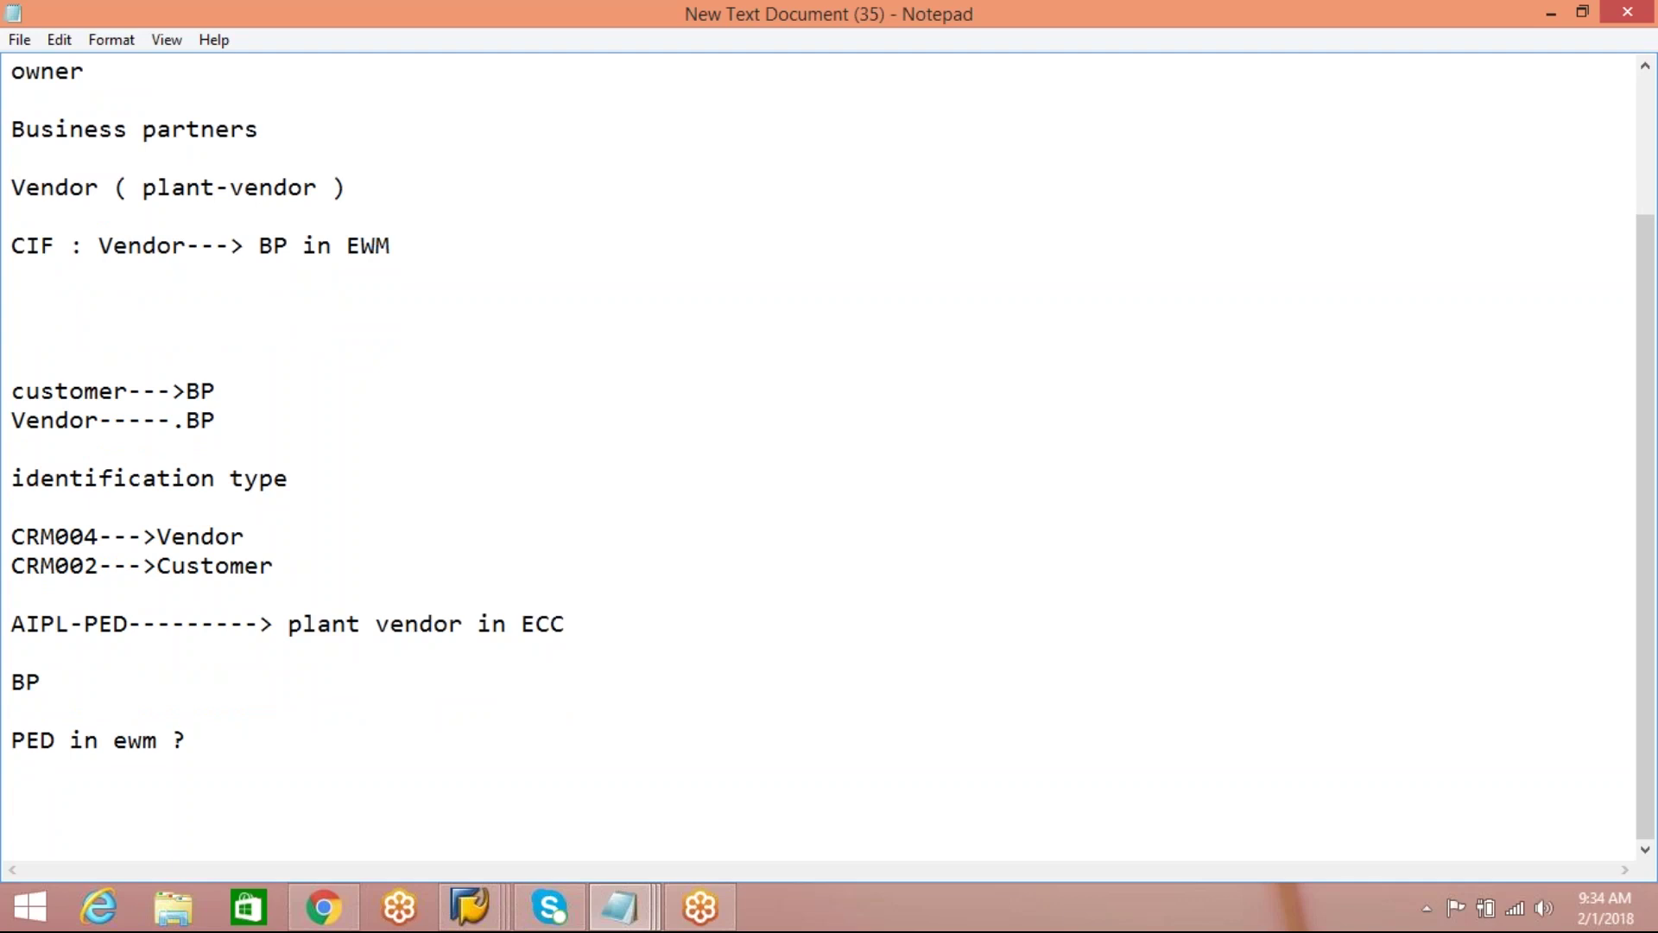
Step: Note "it would required assign an additional ID type to the BP, which we are going to use as a PED"
type("it would required assign ")
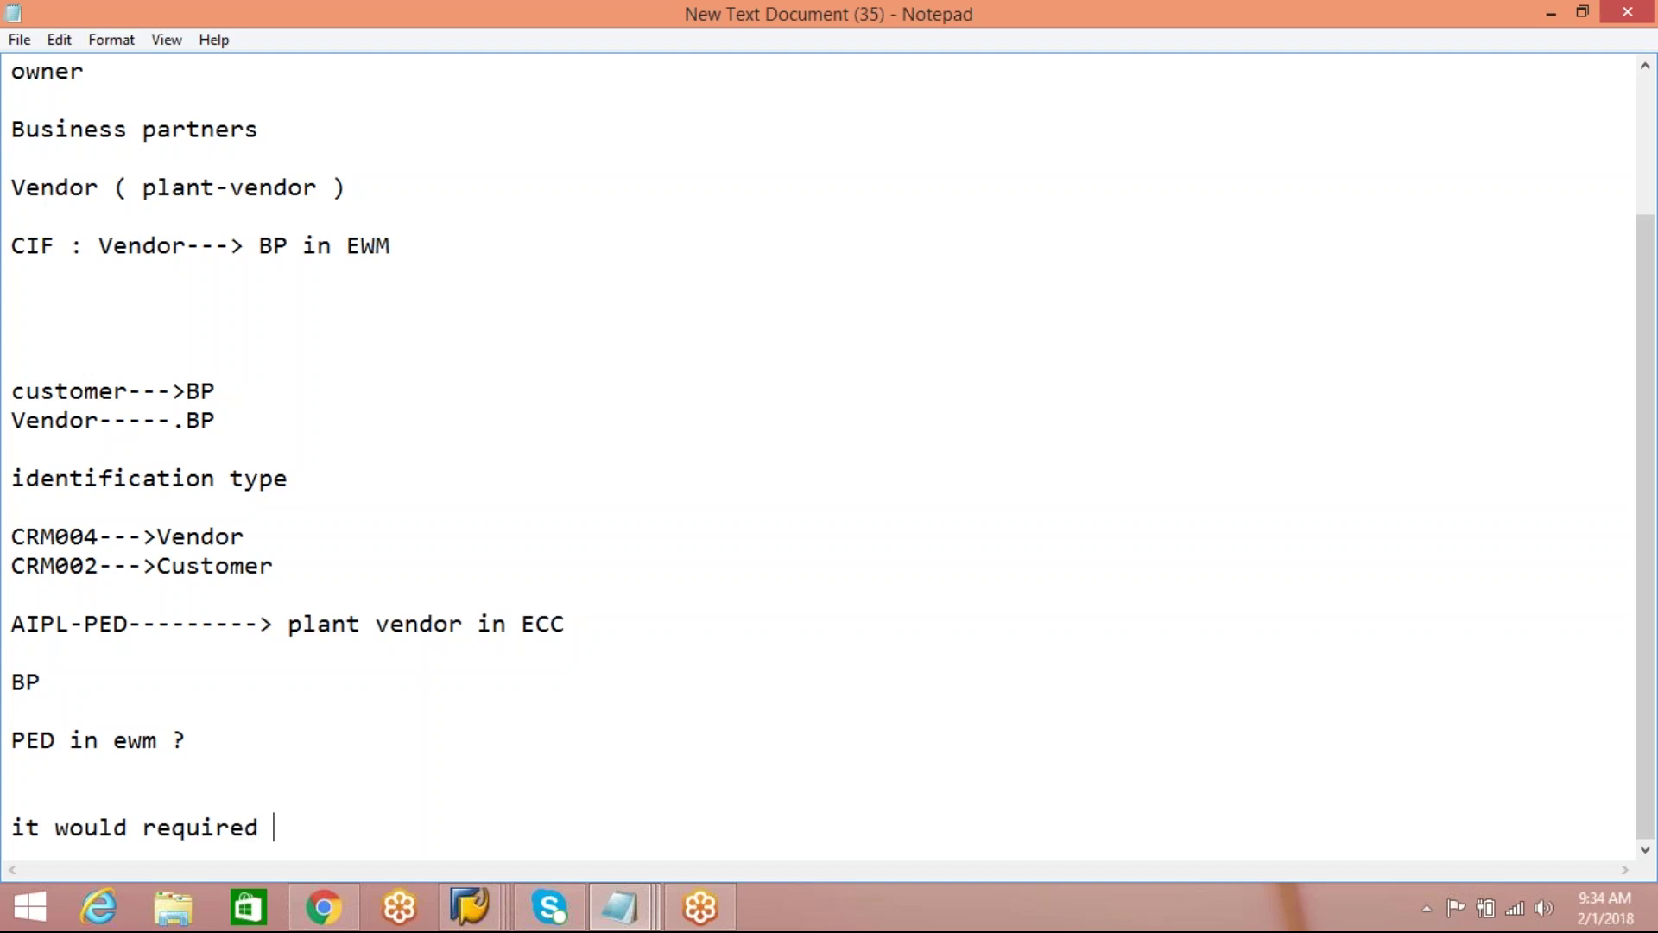
type("an addit")
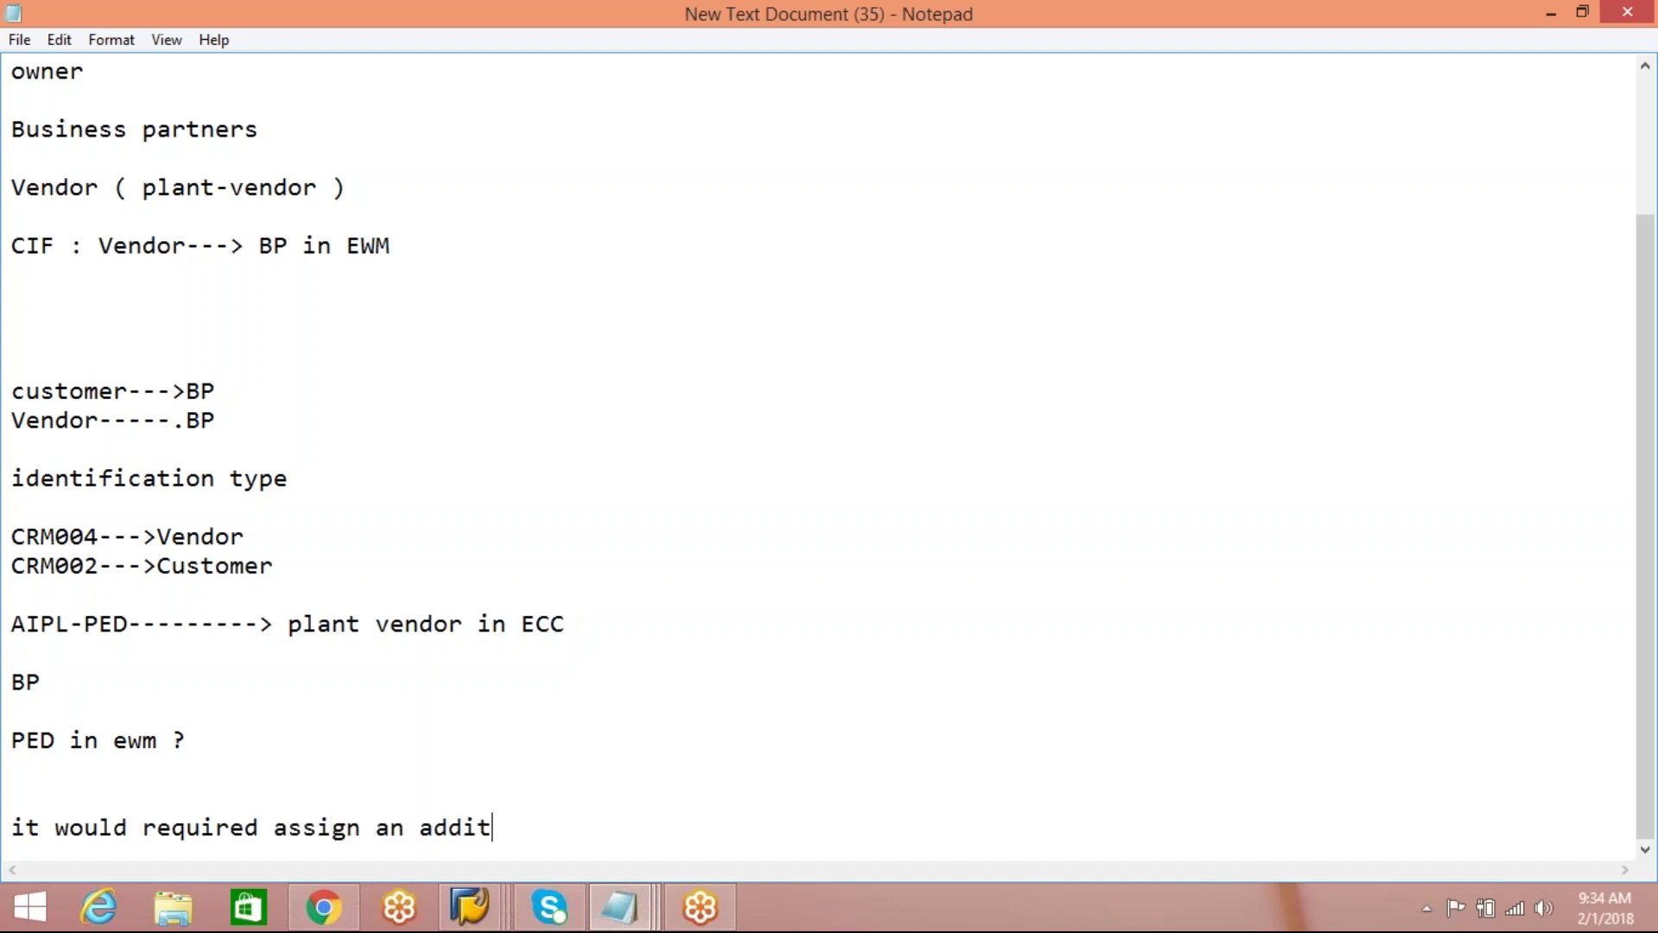
type("ional ID type")
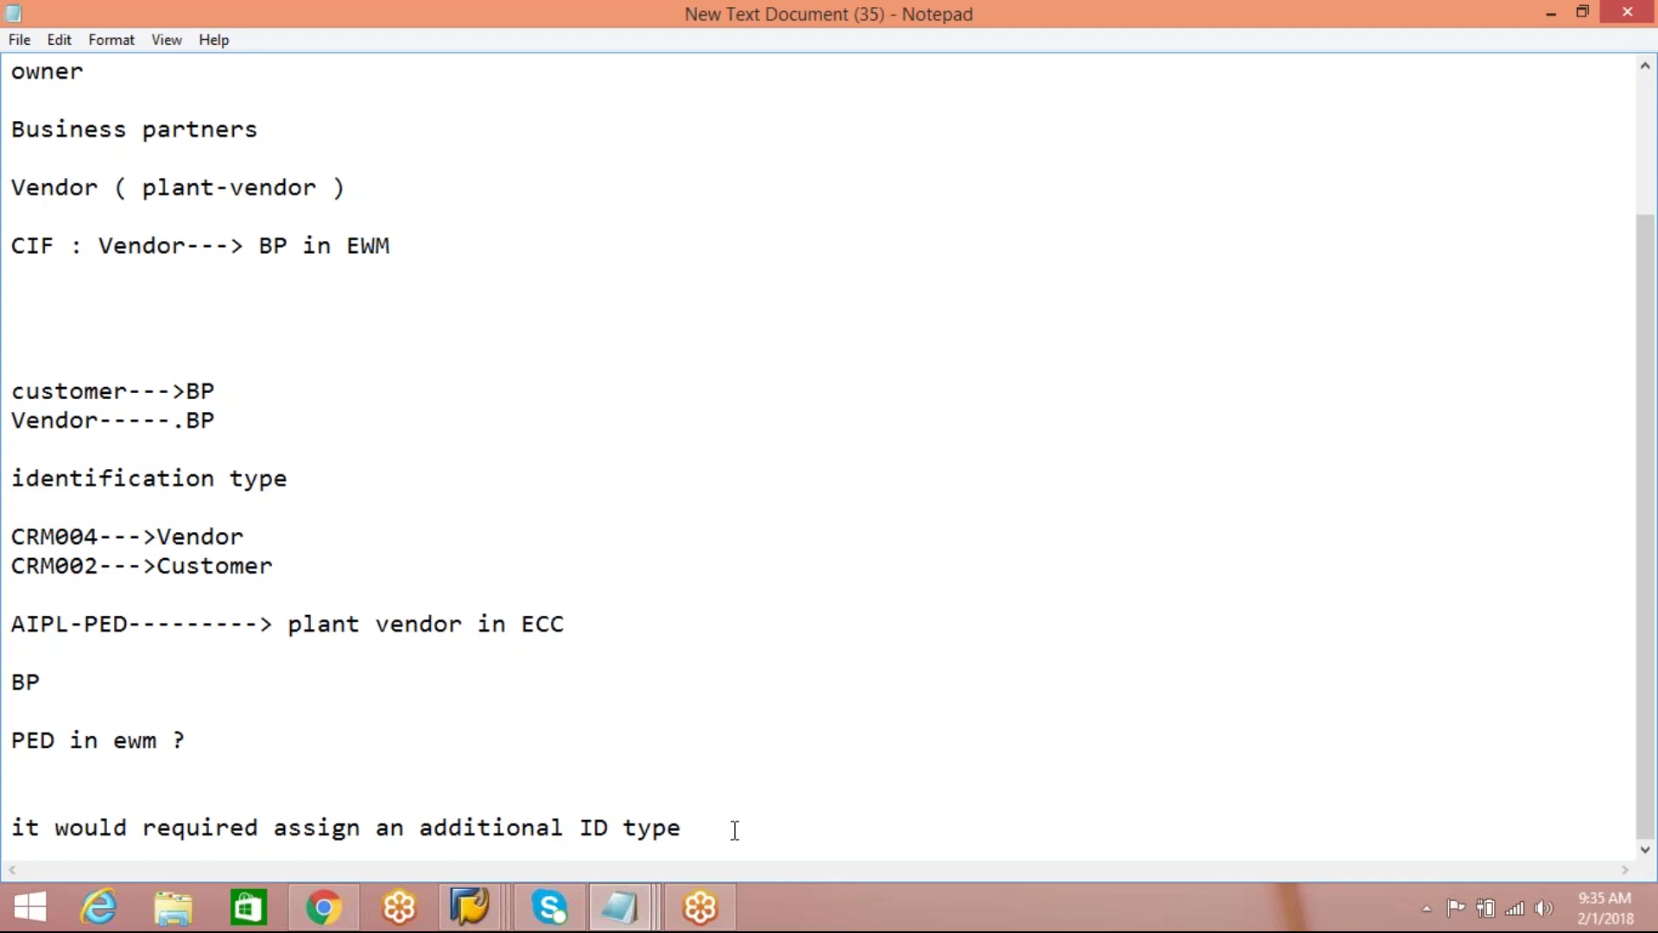
key("Return")
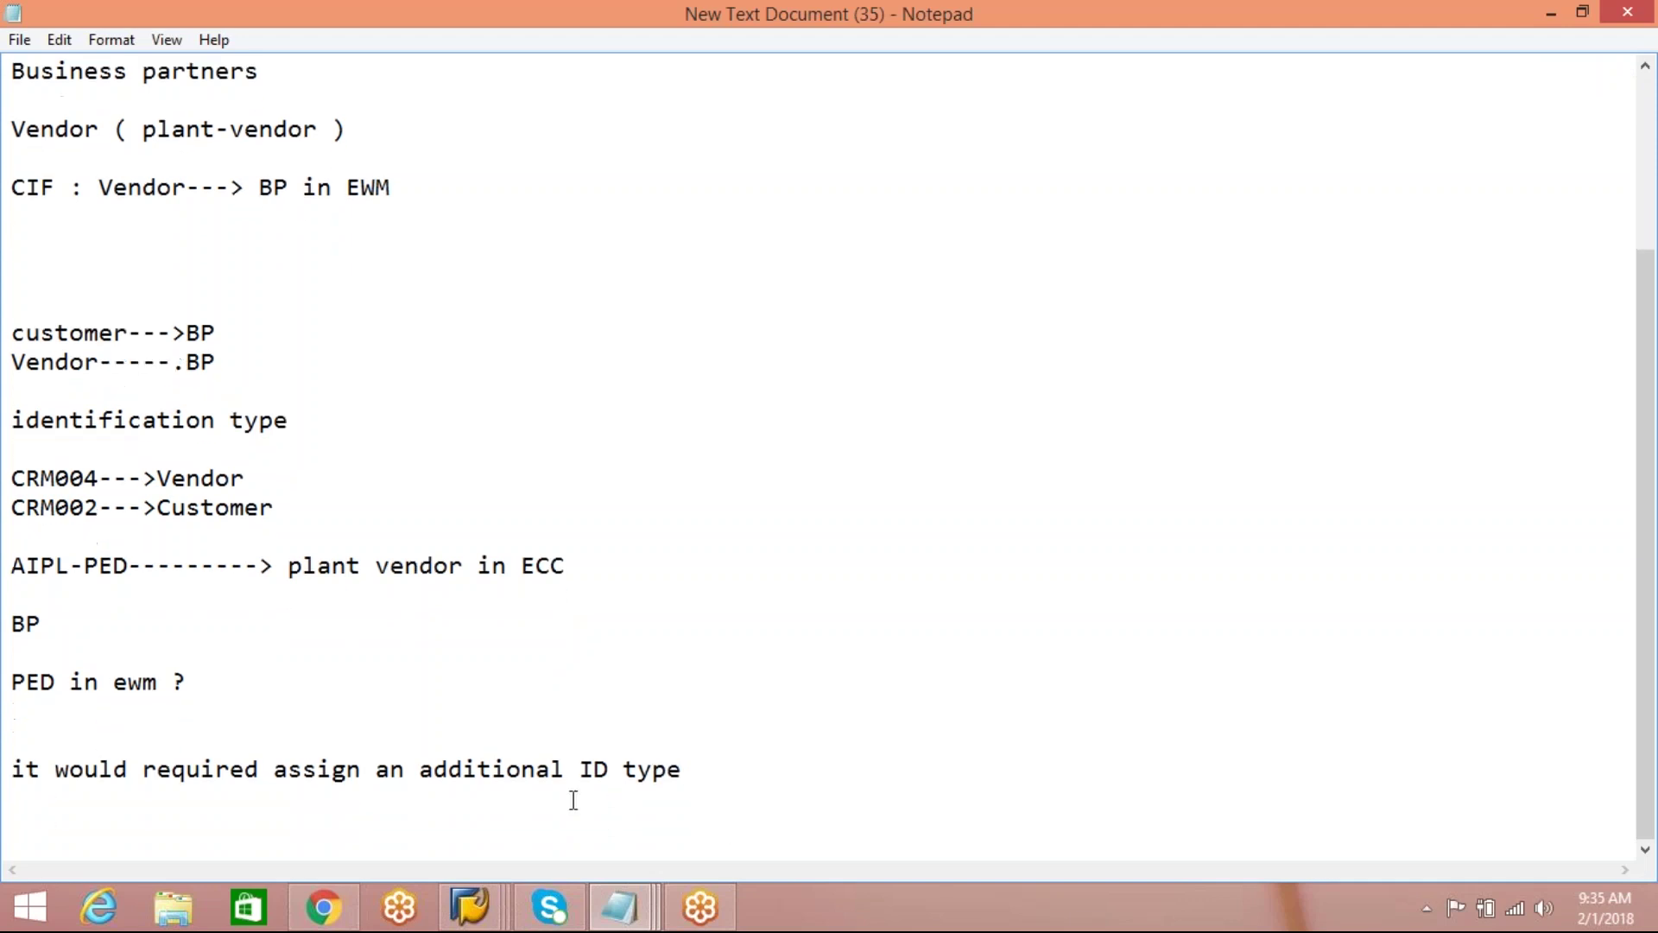
left_click(722, 782)
type("to the BP, which we")
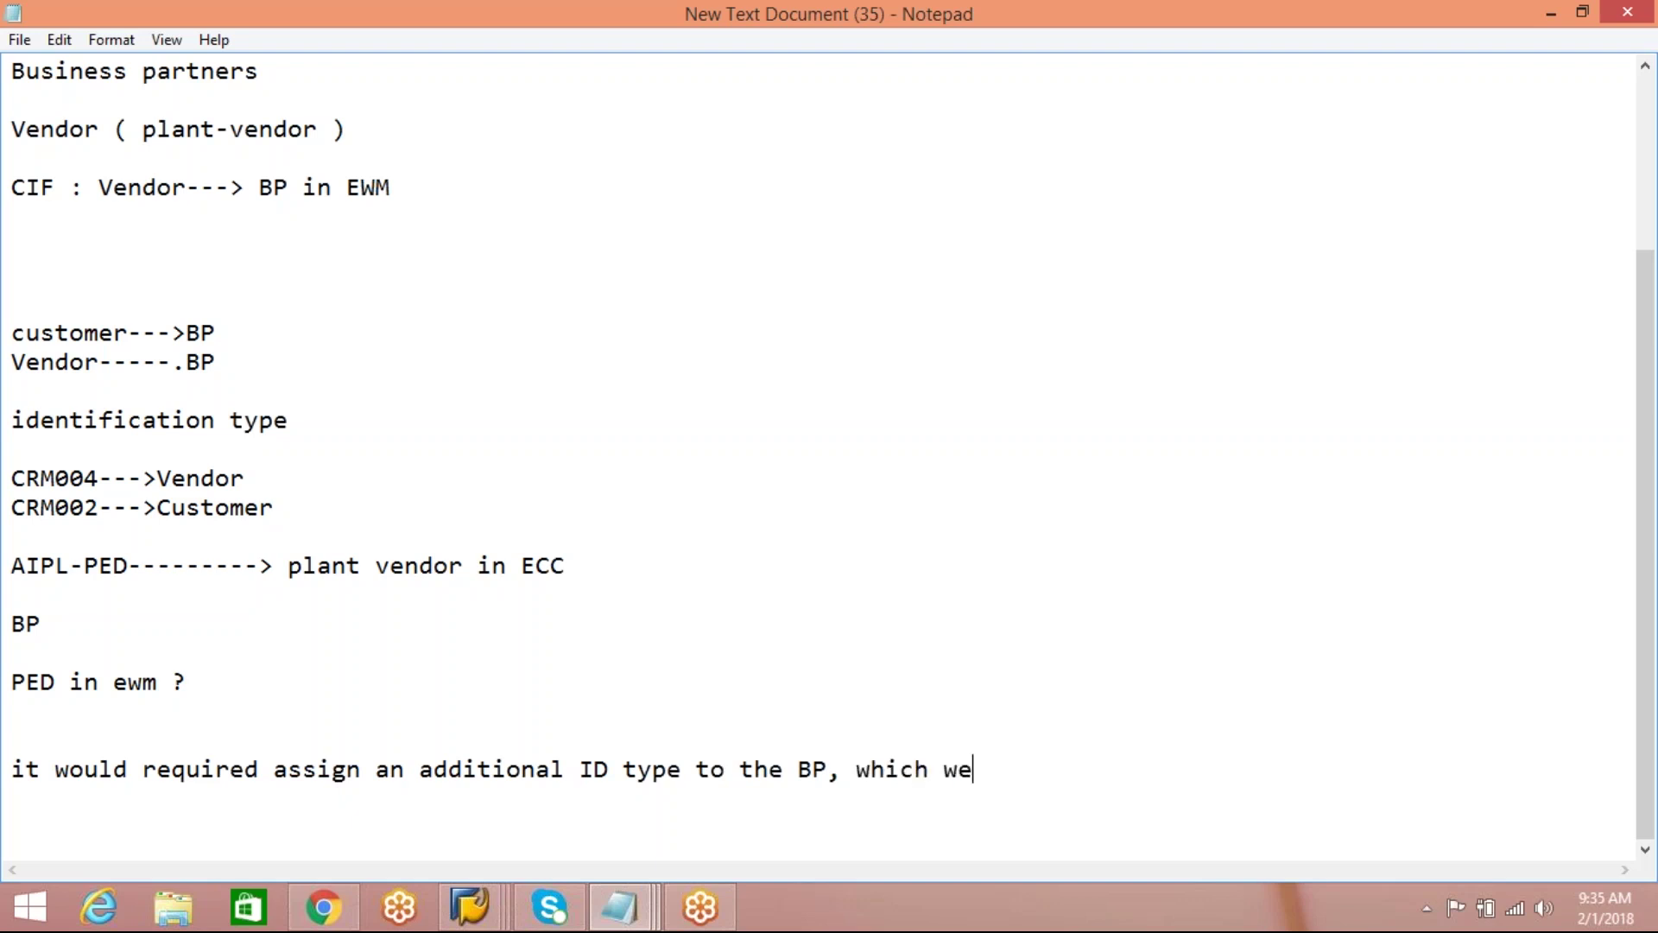
type(" are going to use")
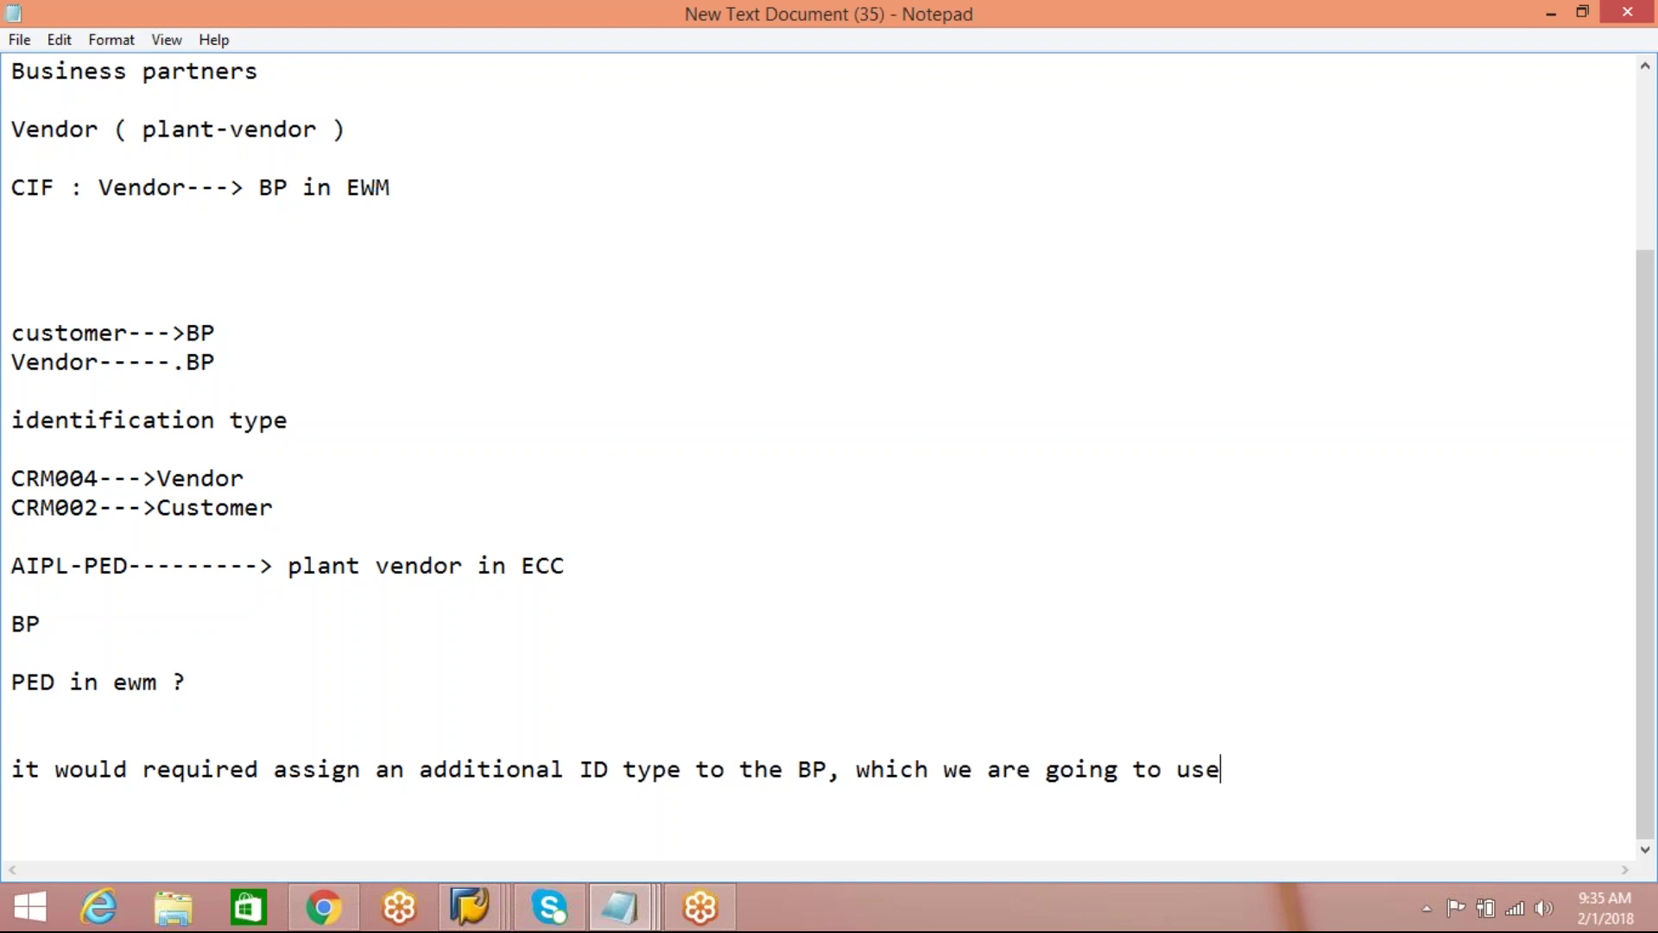
type(" as a PED")
key("Return")
key("Return")
key("Return")
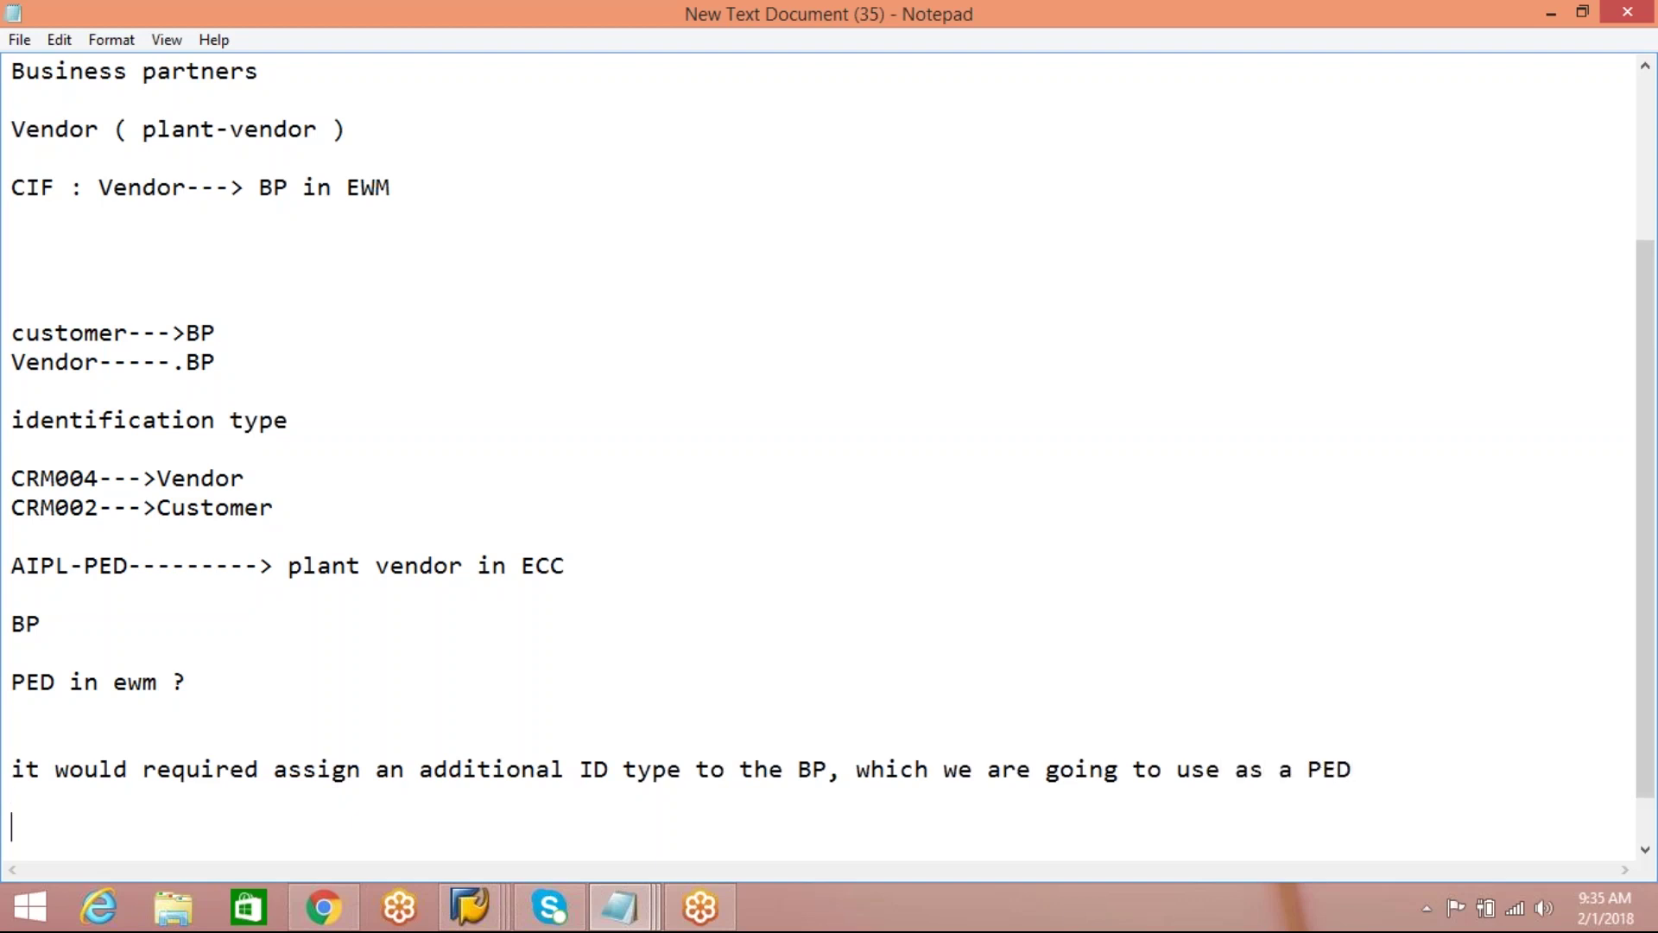
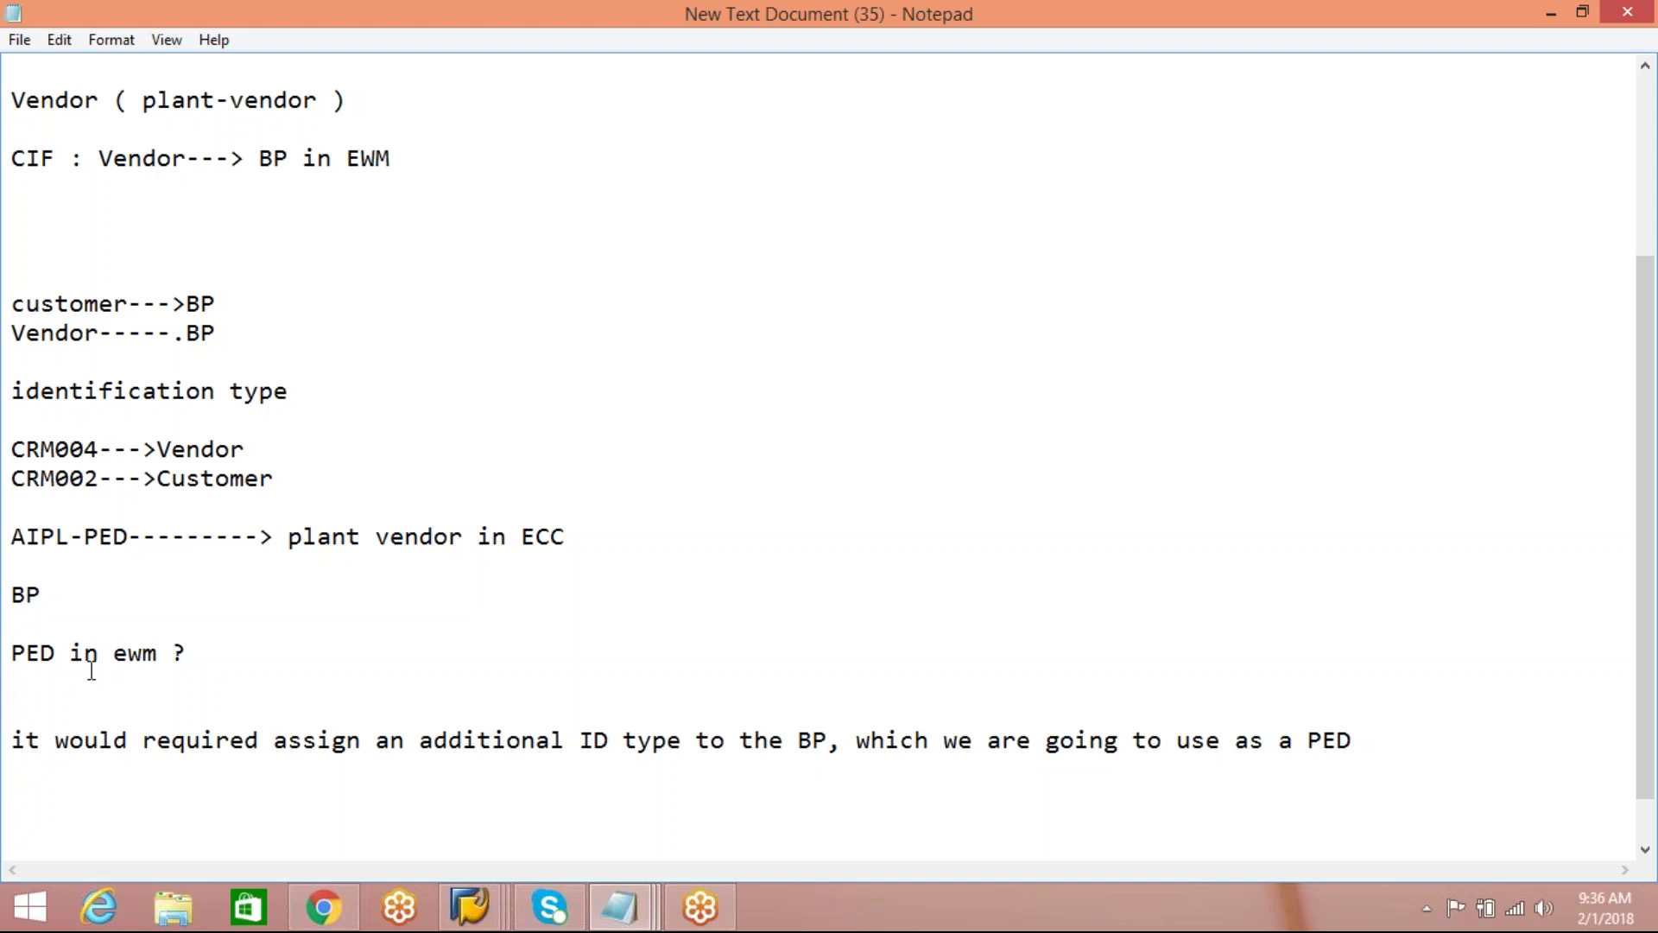
Step: Switch back to the EWM business partner session, find business partner VIPL-PED by number and open its record
left_click(469, 907)
left_click(411, 808)
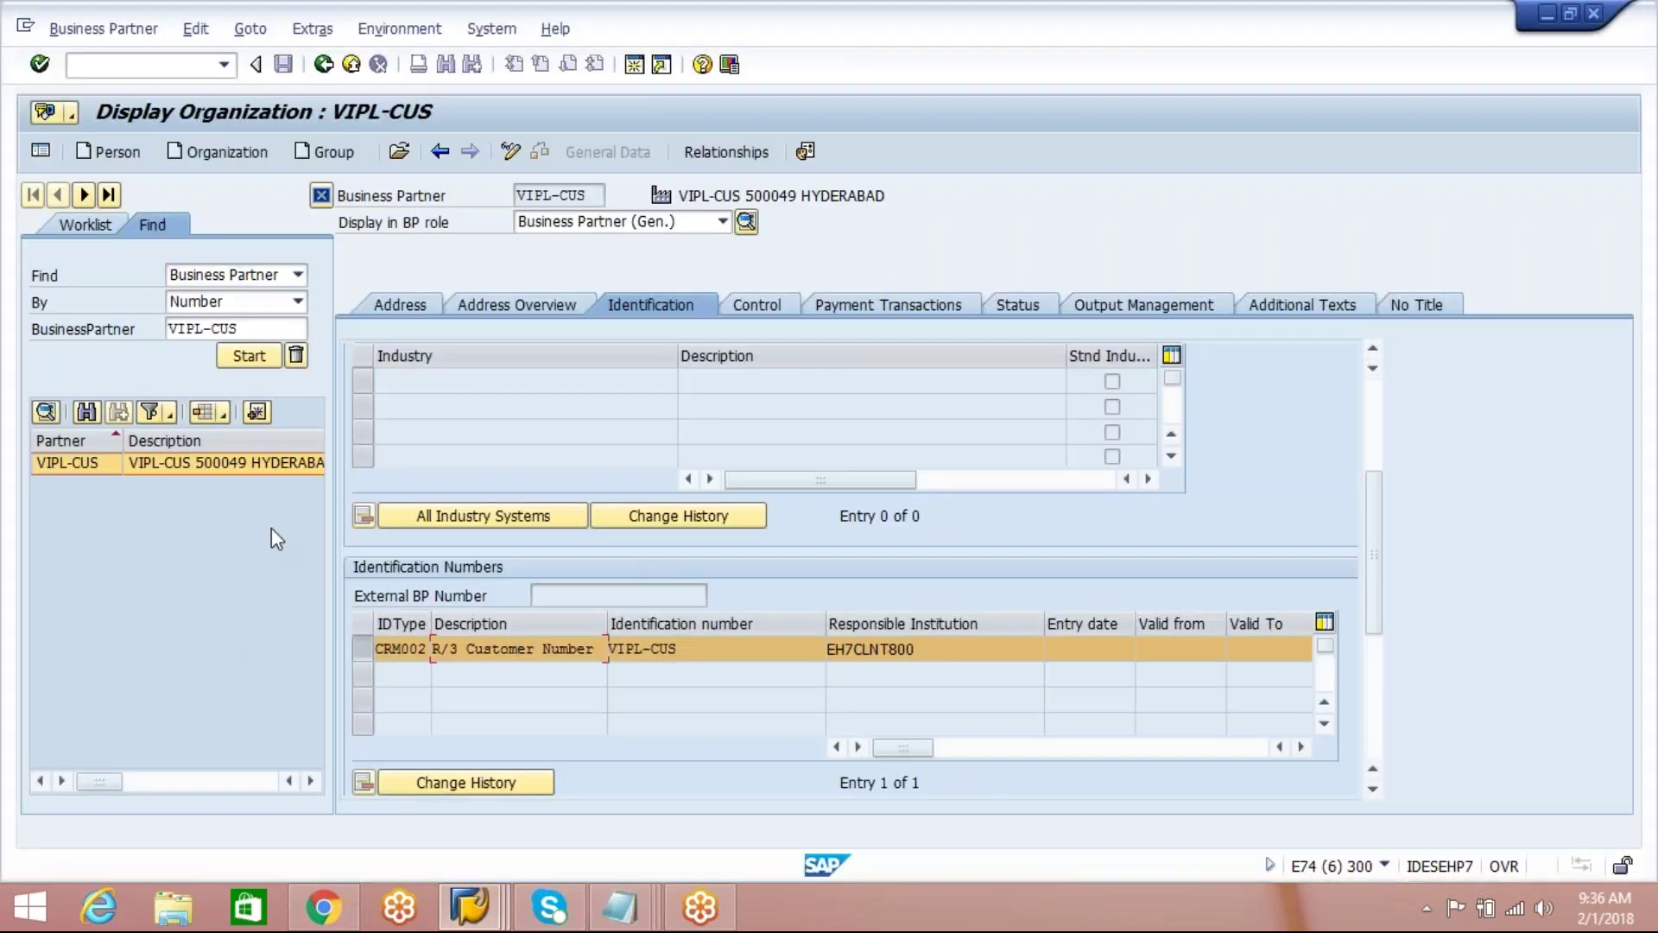
left_click(287, 331)
key("BackSpace")
key("BackSpace")
key("BackSpace")
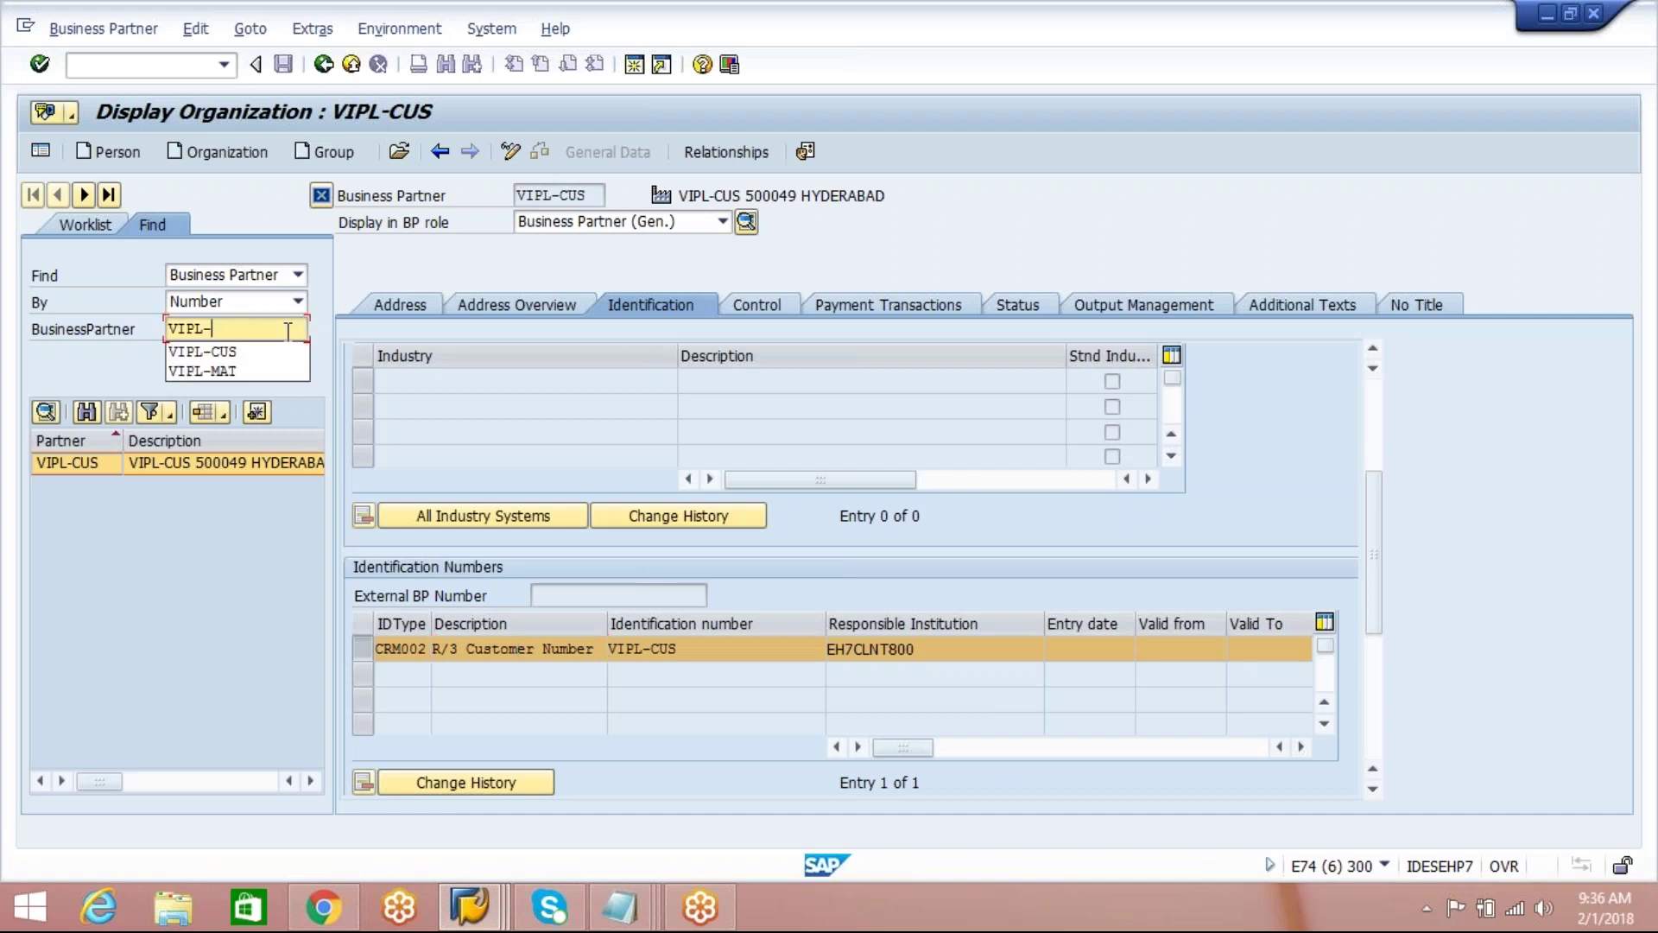
type("PED")
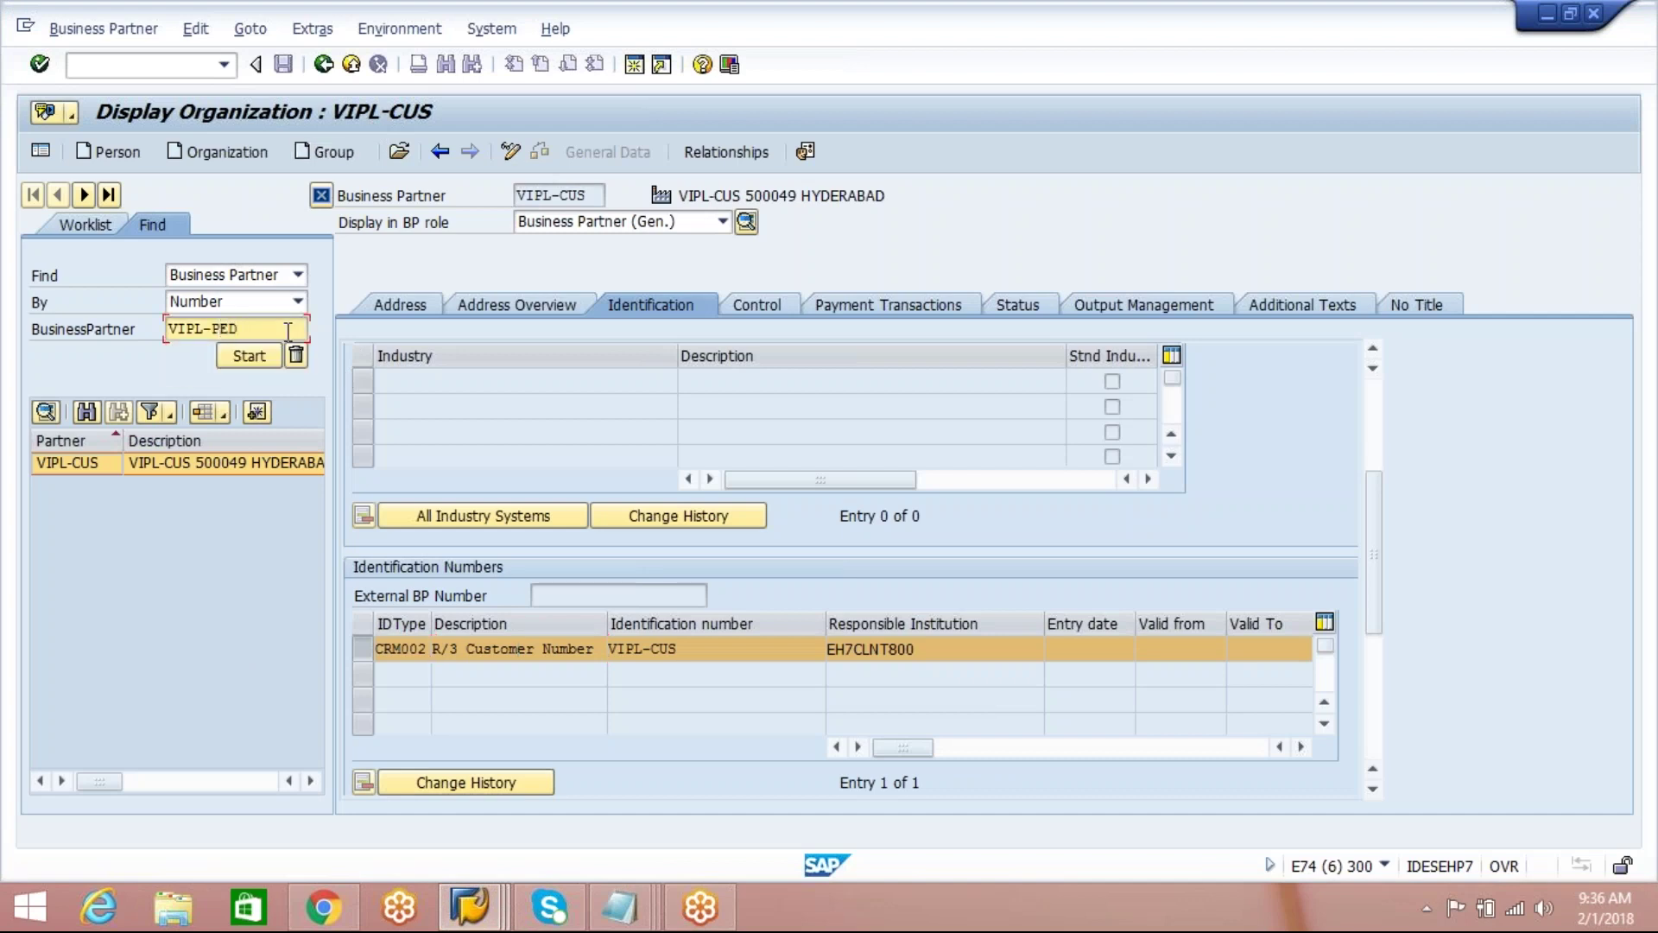
left_click(250, 354)
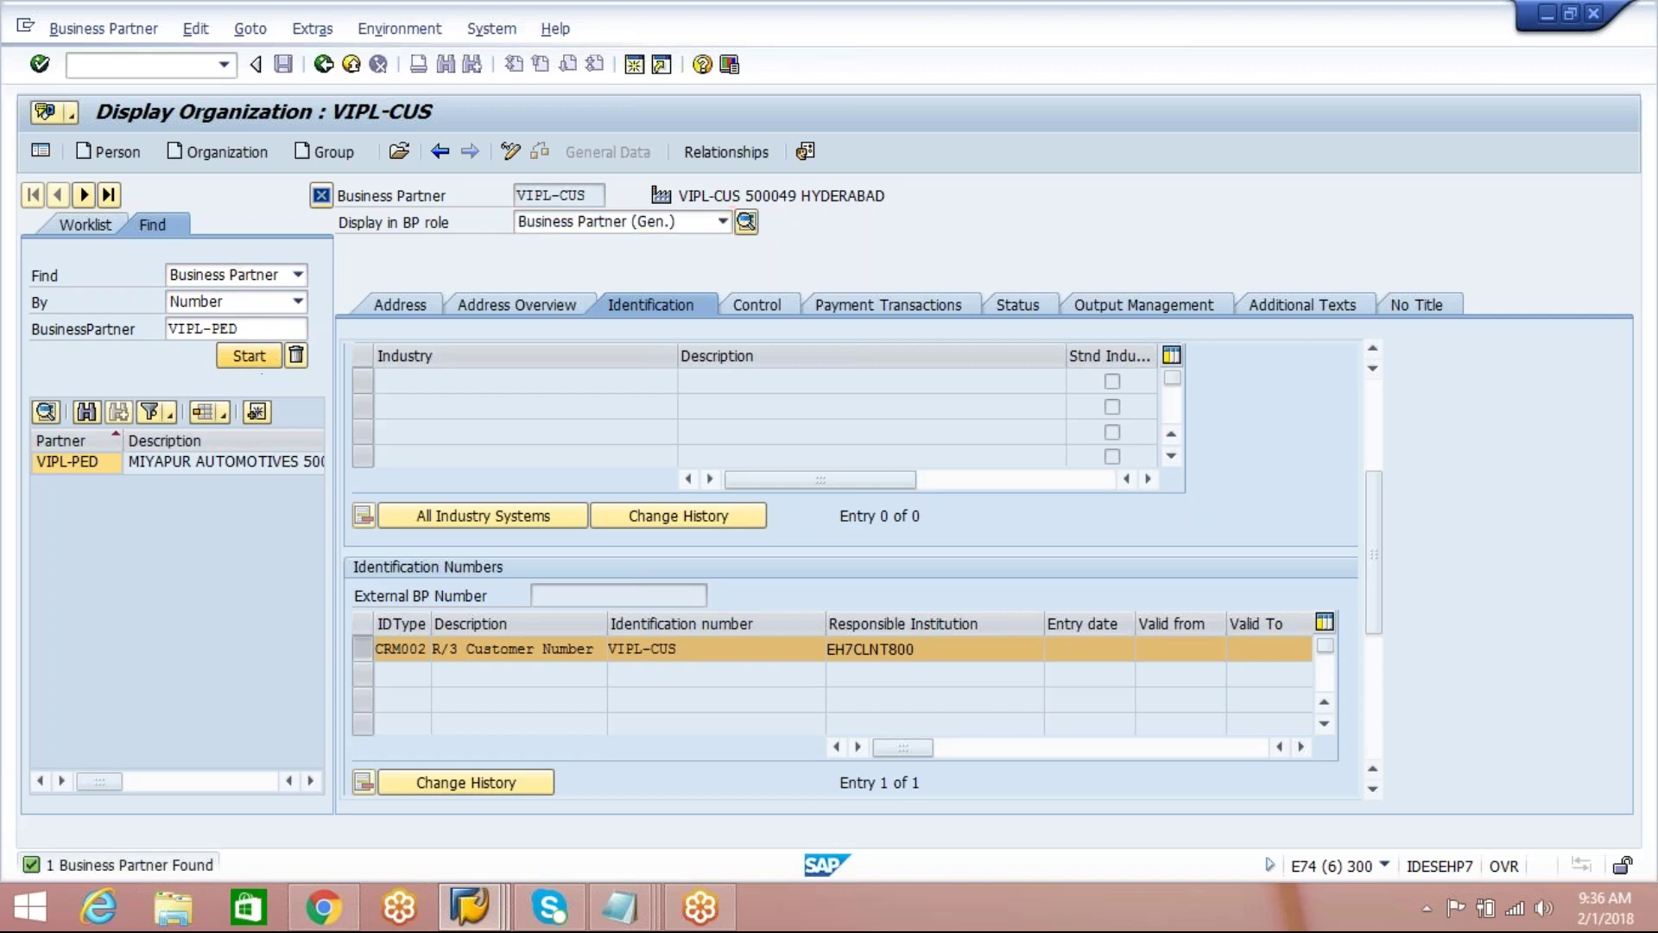
double_click(61, 466)
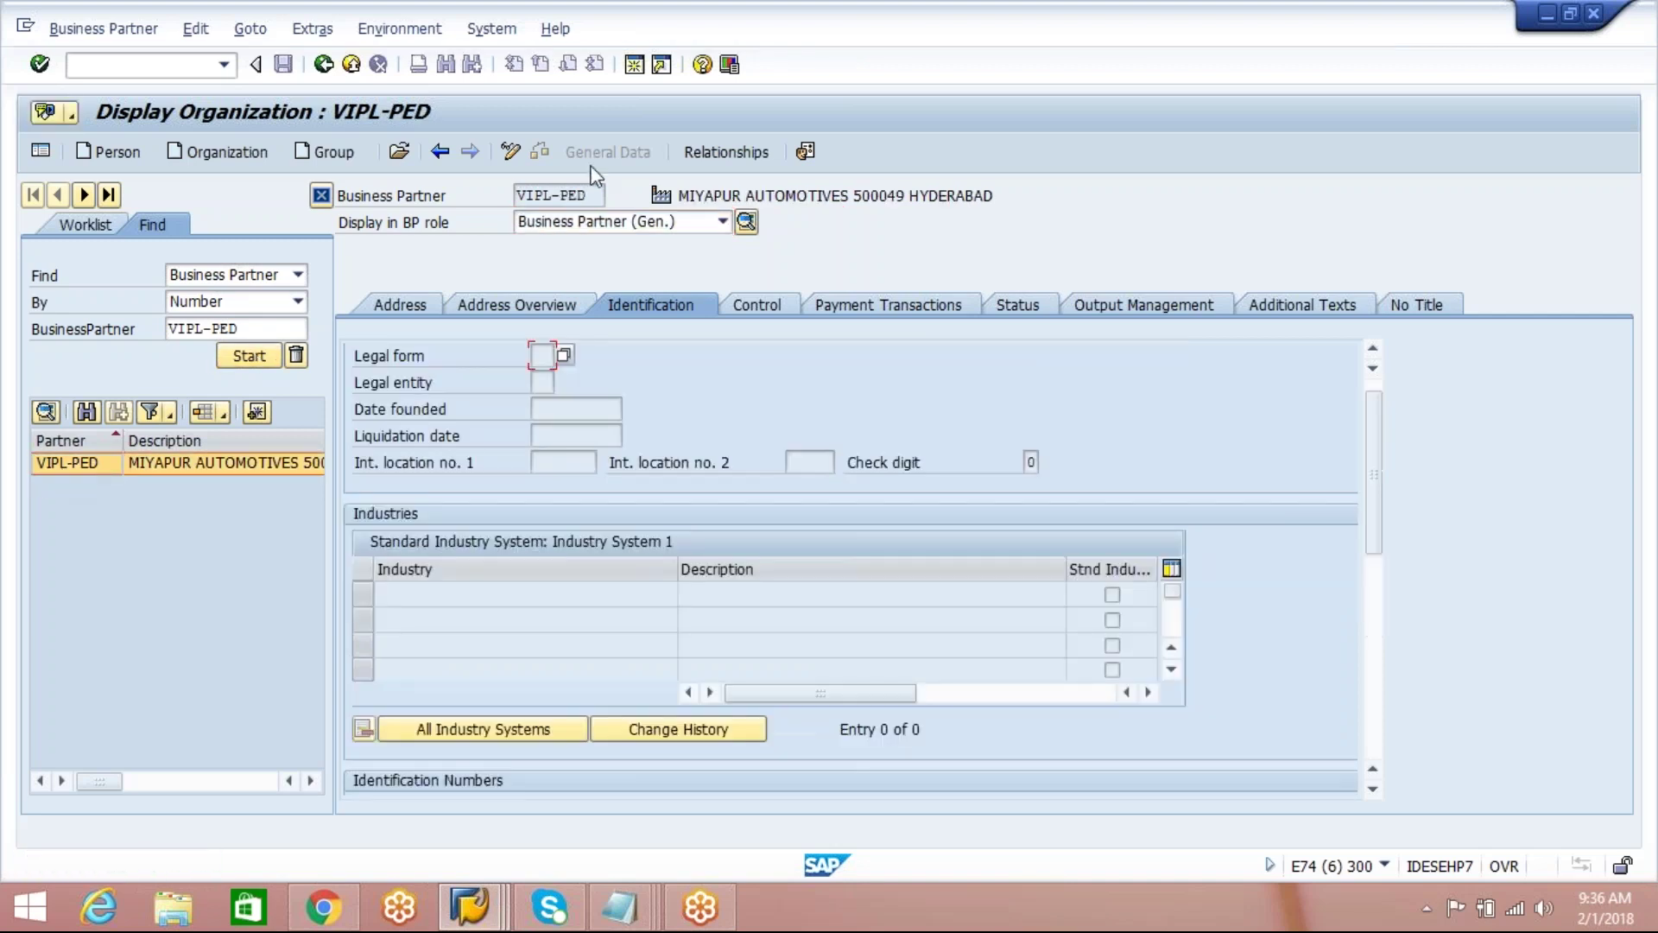
Step: Switch VIPL-PED to change mode and examine its CRM011 plant number entries among the identification numbers
left_click(511, 153)
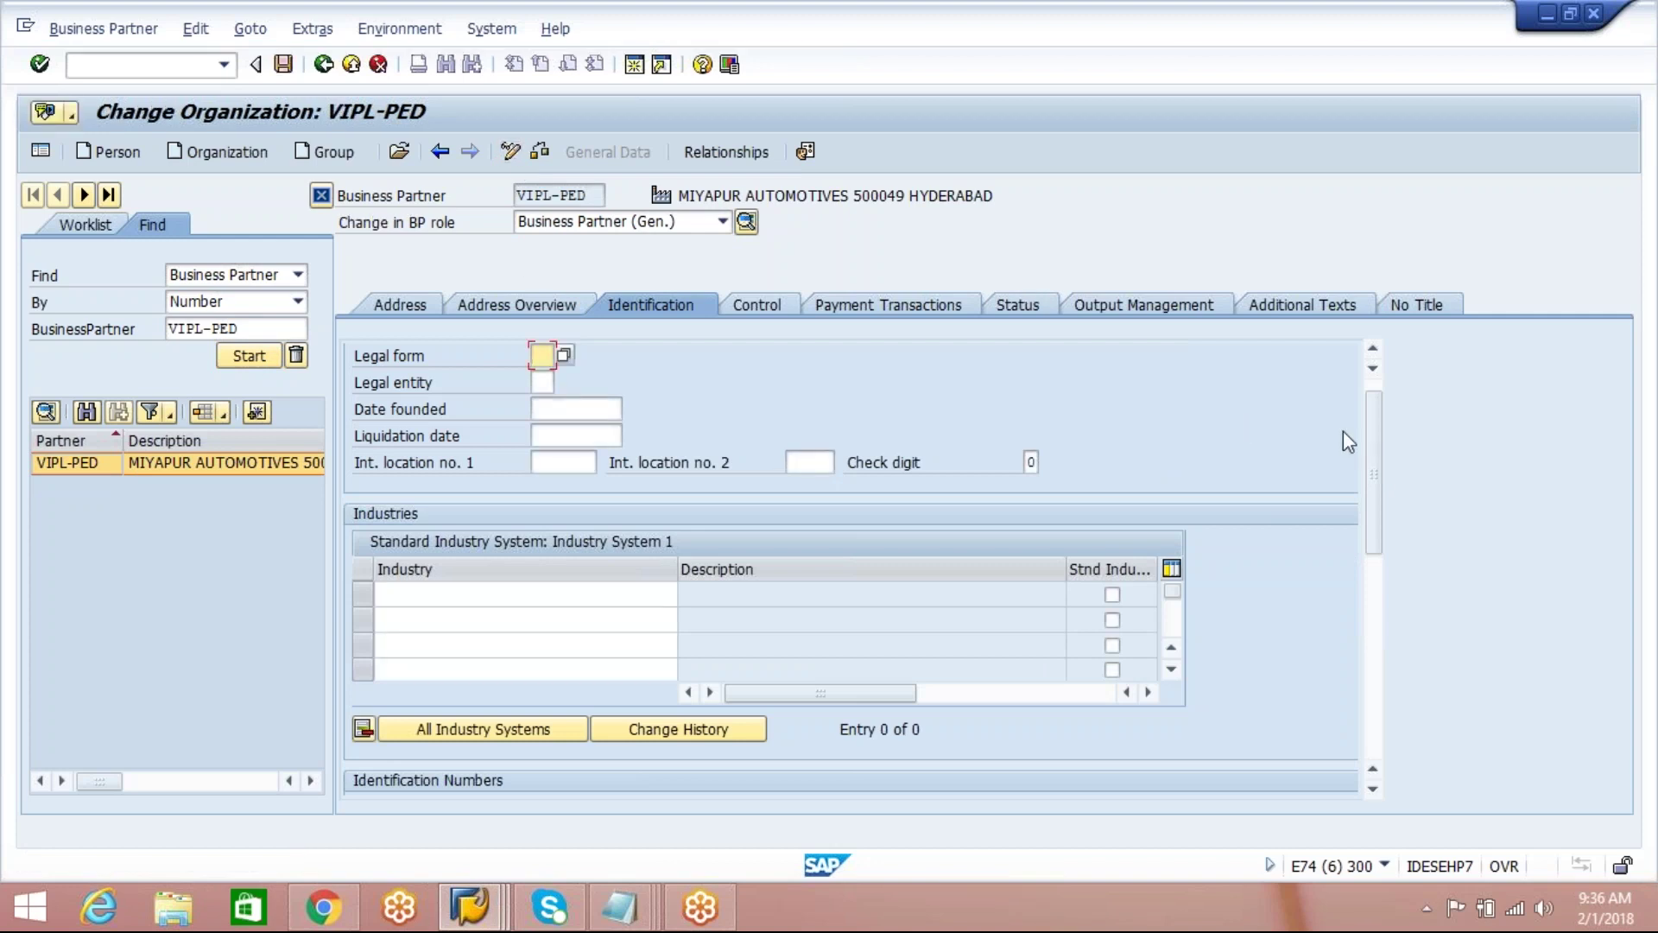
left_click_drag(1376, 465, 1380, 574)
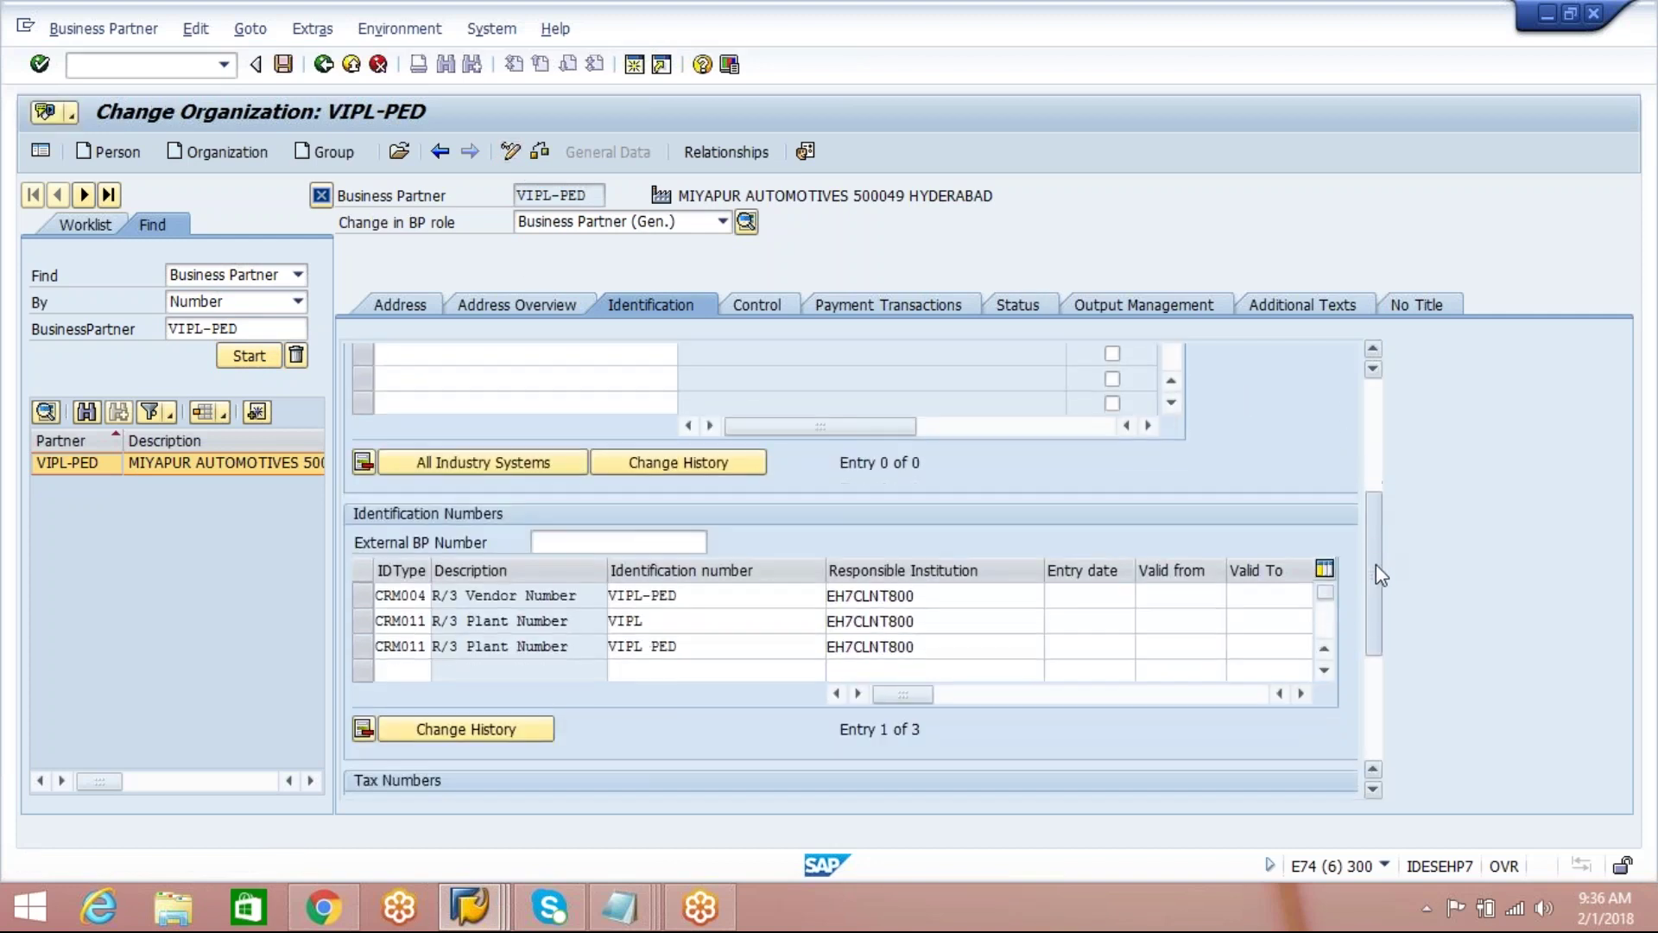
left_click(703, 653)
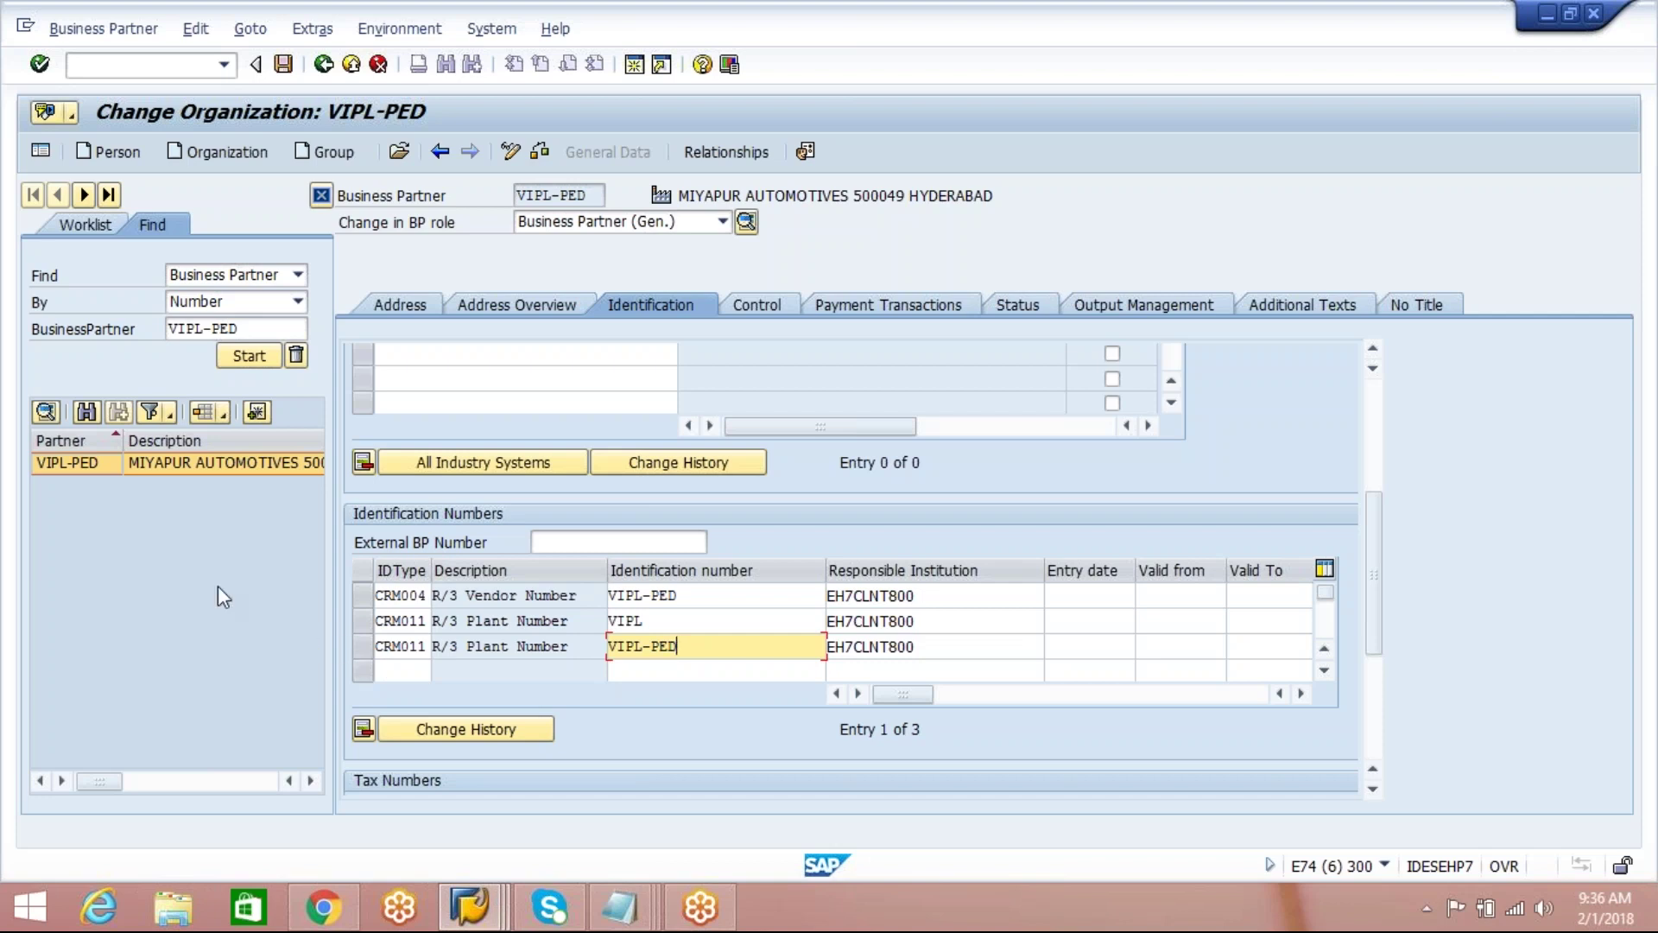
left_click(359, 649)
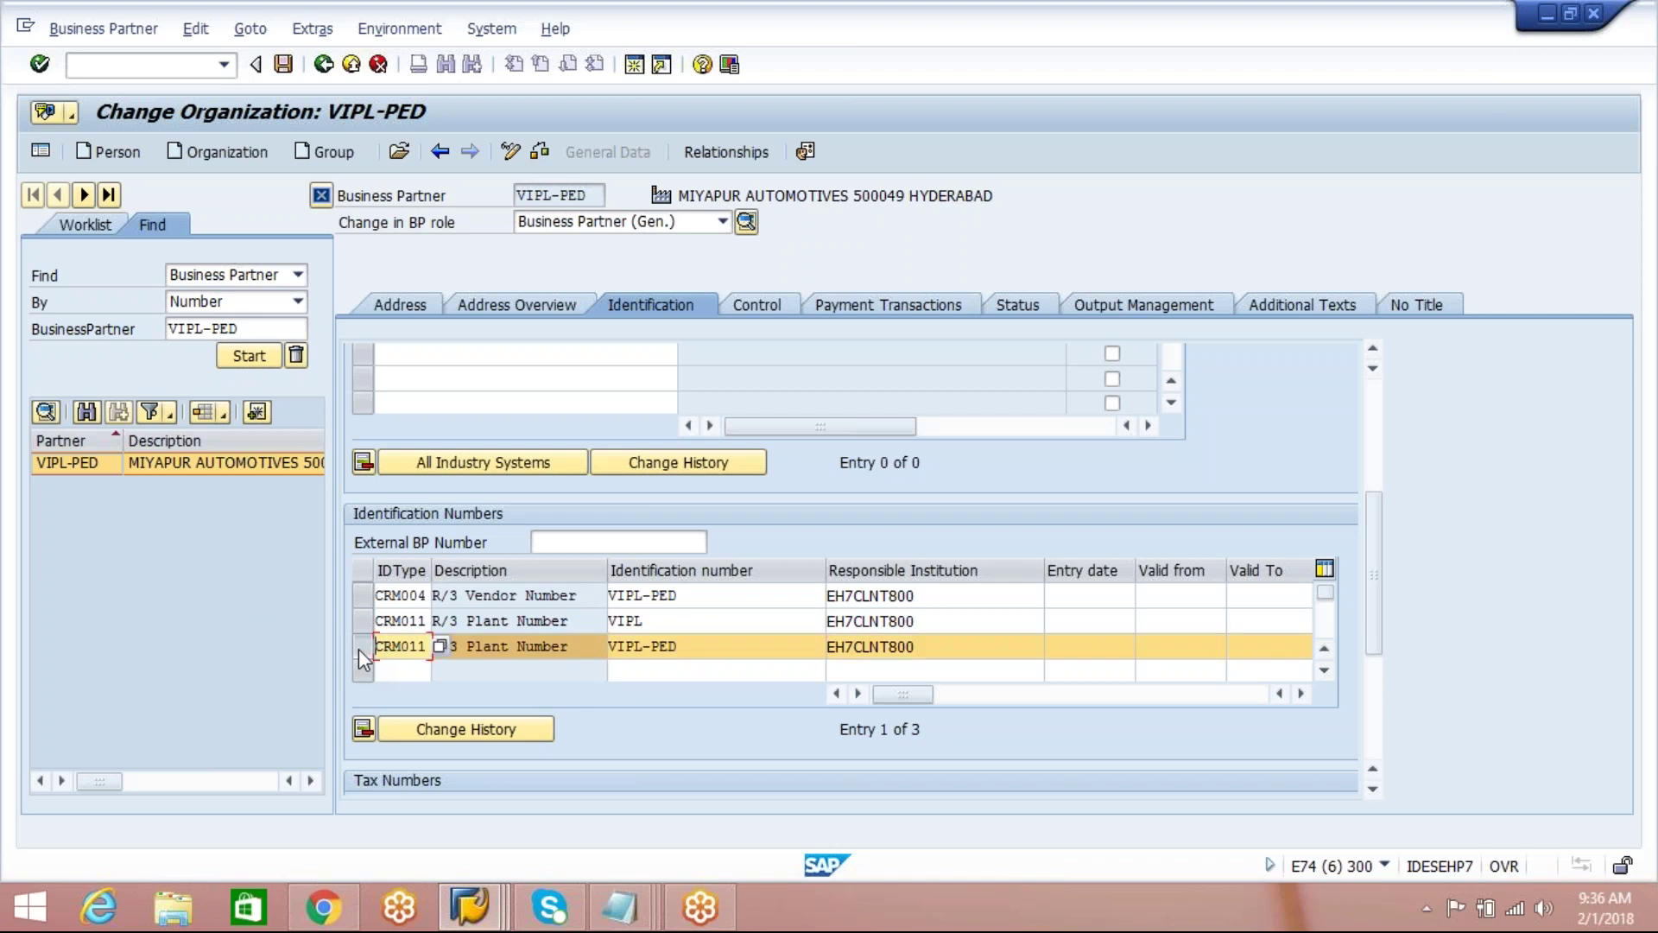
Step: Search for business partners matching AIPL* and open AIPL-PED
left_click_drag(242, 328, 173, 326)
key("BackSpace")
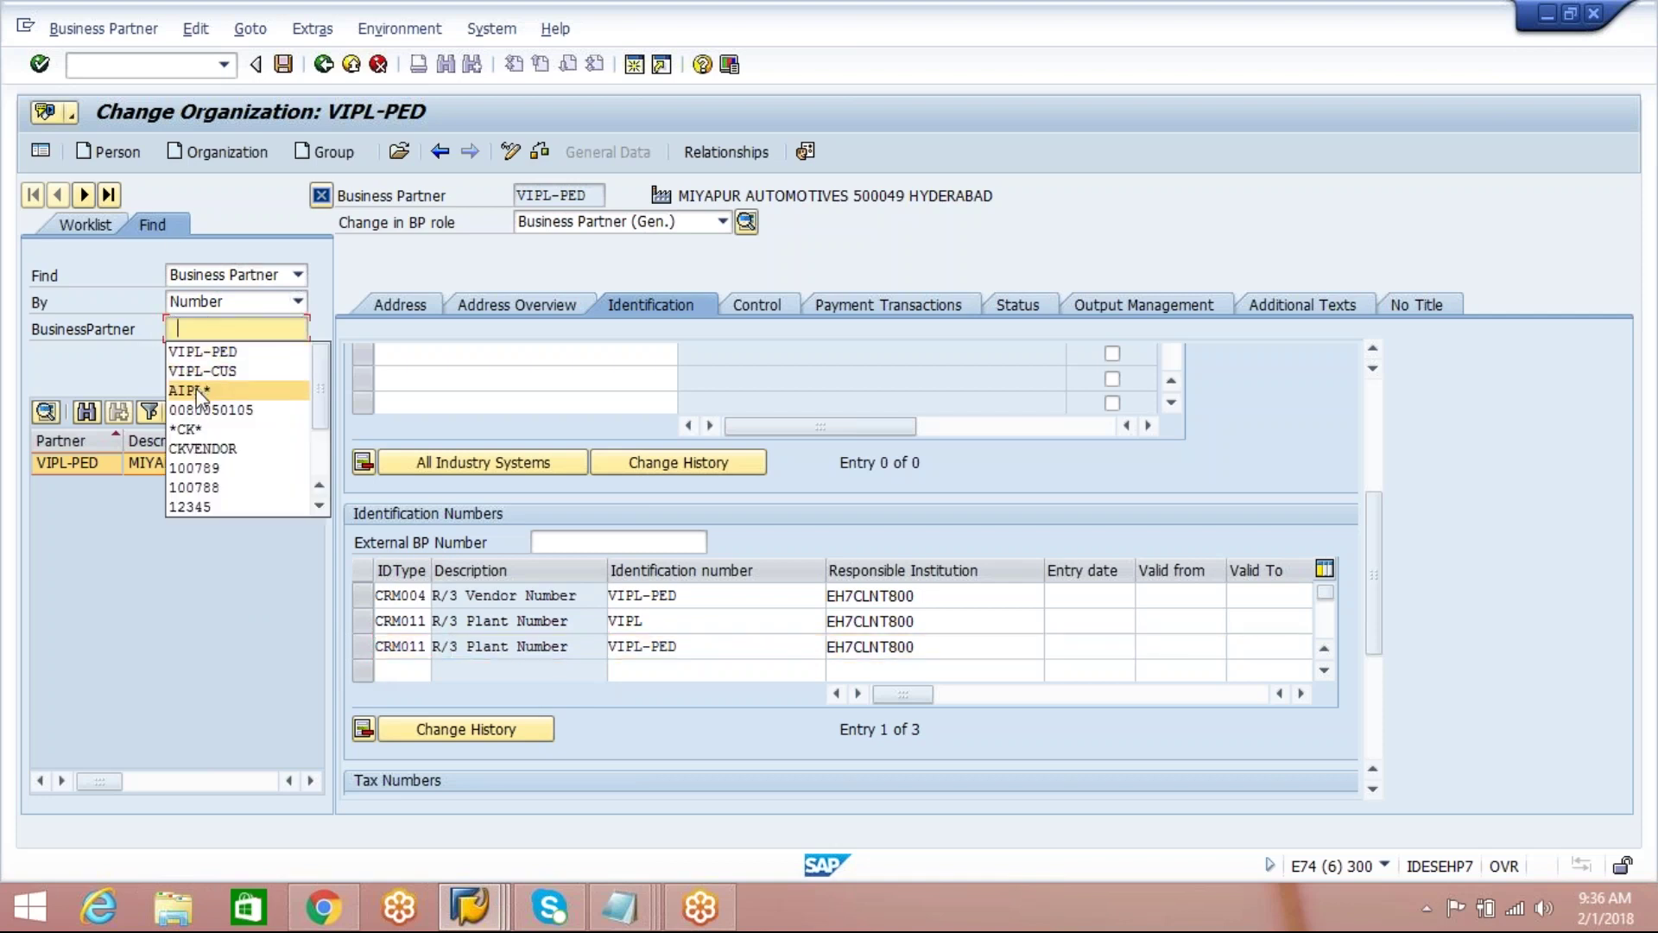
type("AIPL*")
left_click(243, 360)
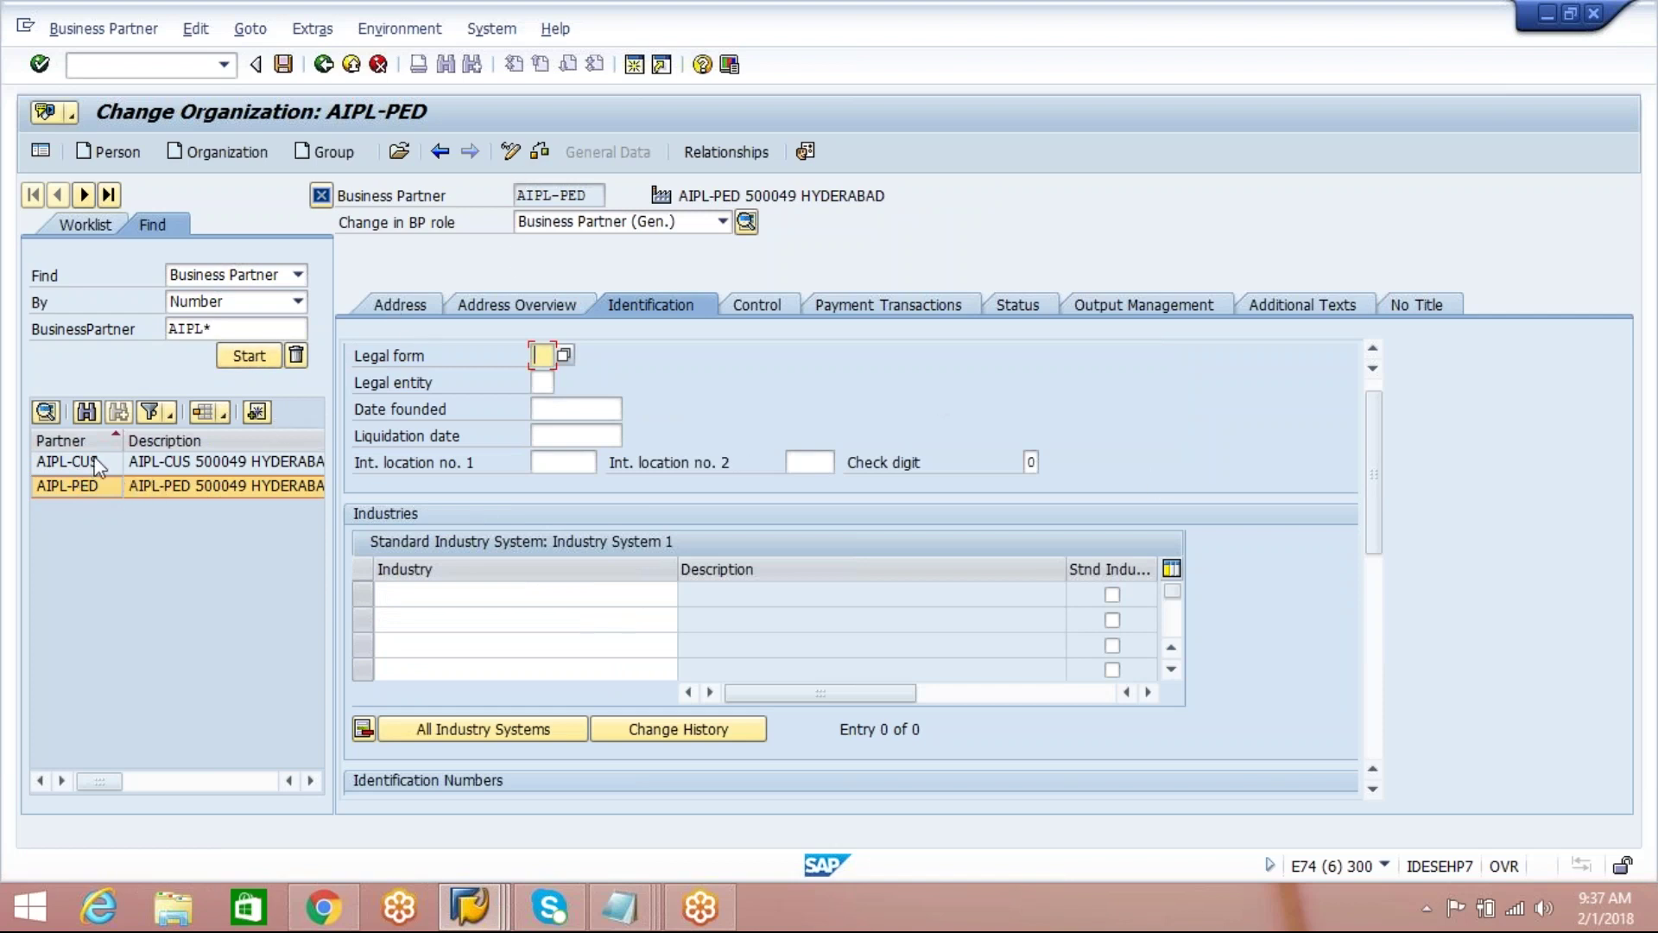
Step: Add an identification entry of type CRM011, R/3 Plant Number, below the vendor number of AIPL-PED
left_click_drag(1379, 524, 1385, 578)
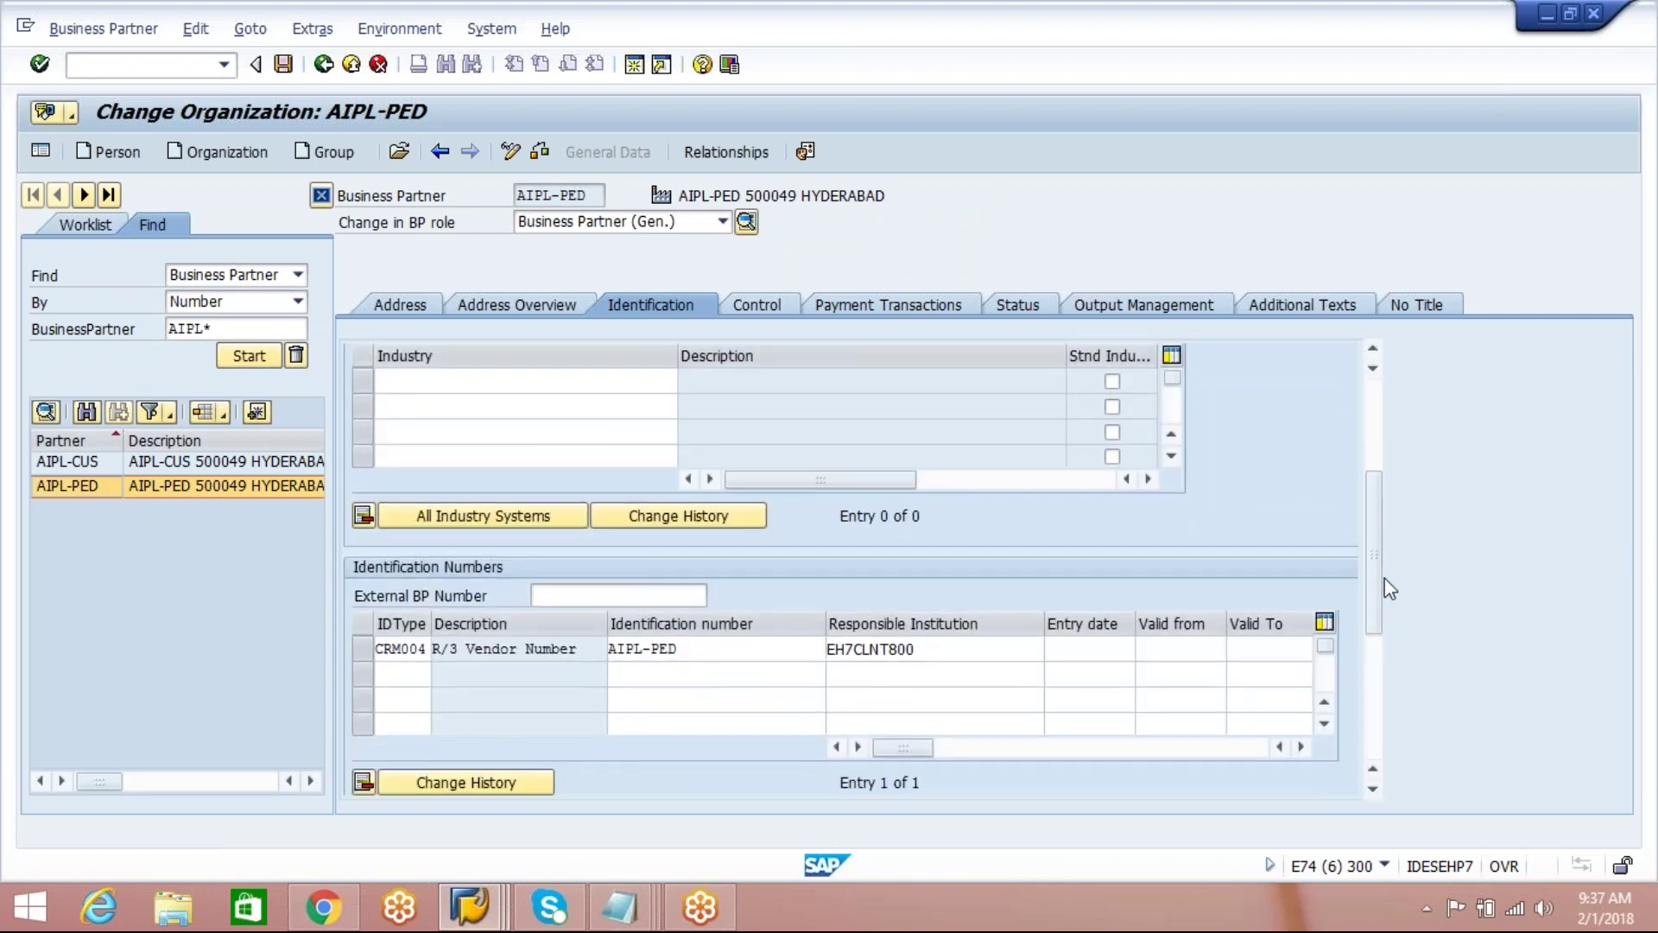
left_click(412, 671)
left_click(581, 647)
left_click(423, 675)
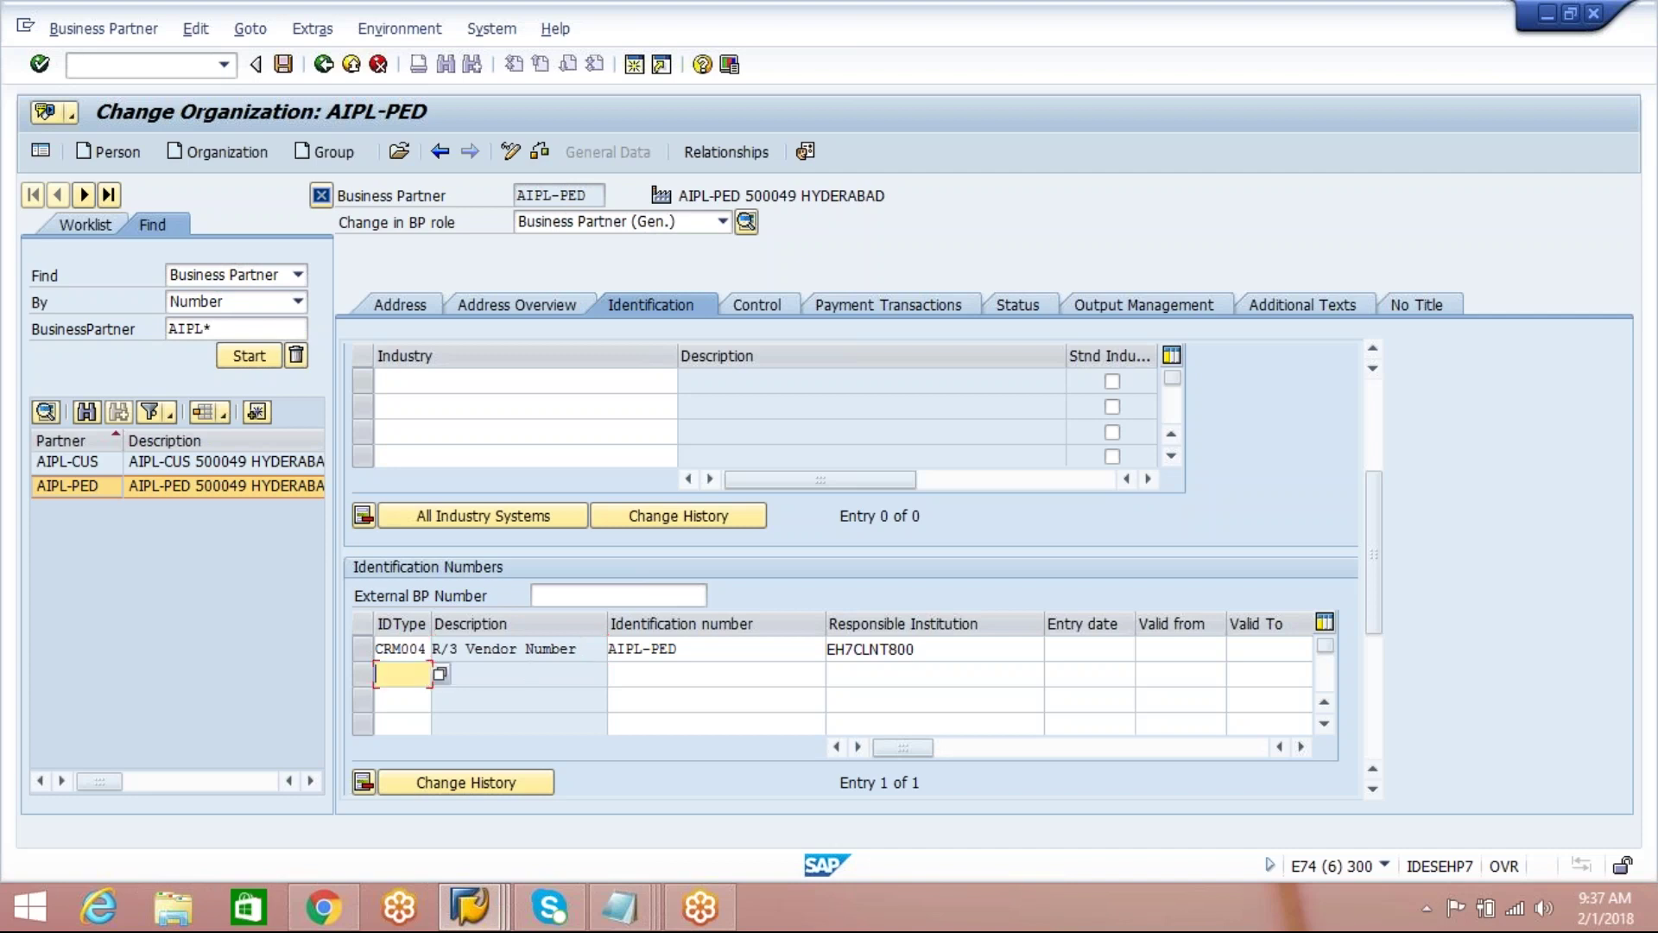
left_click(439, 673)
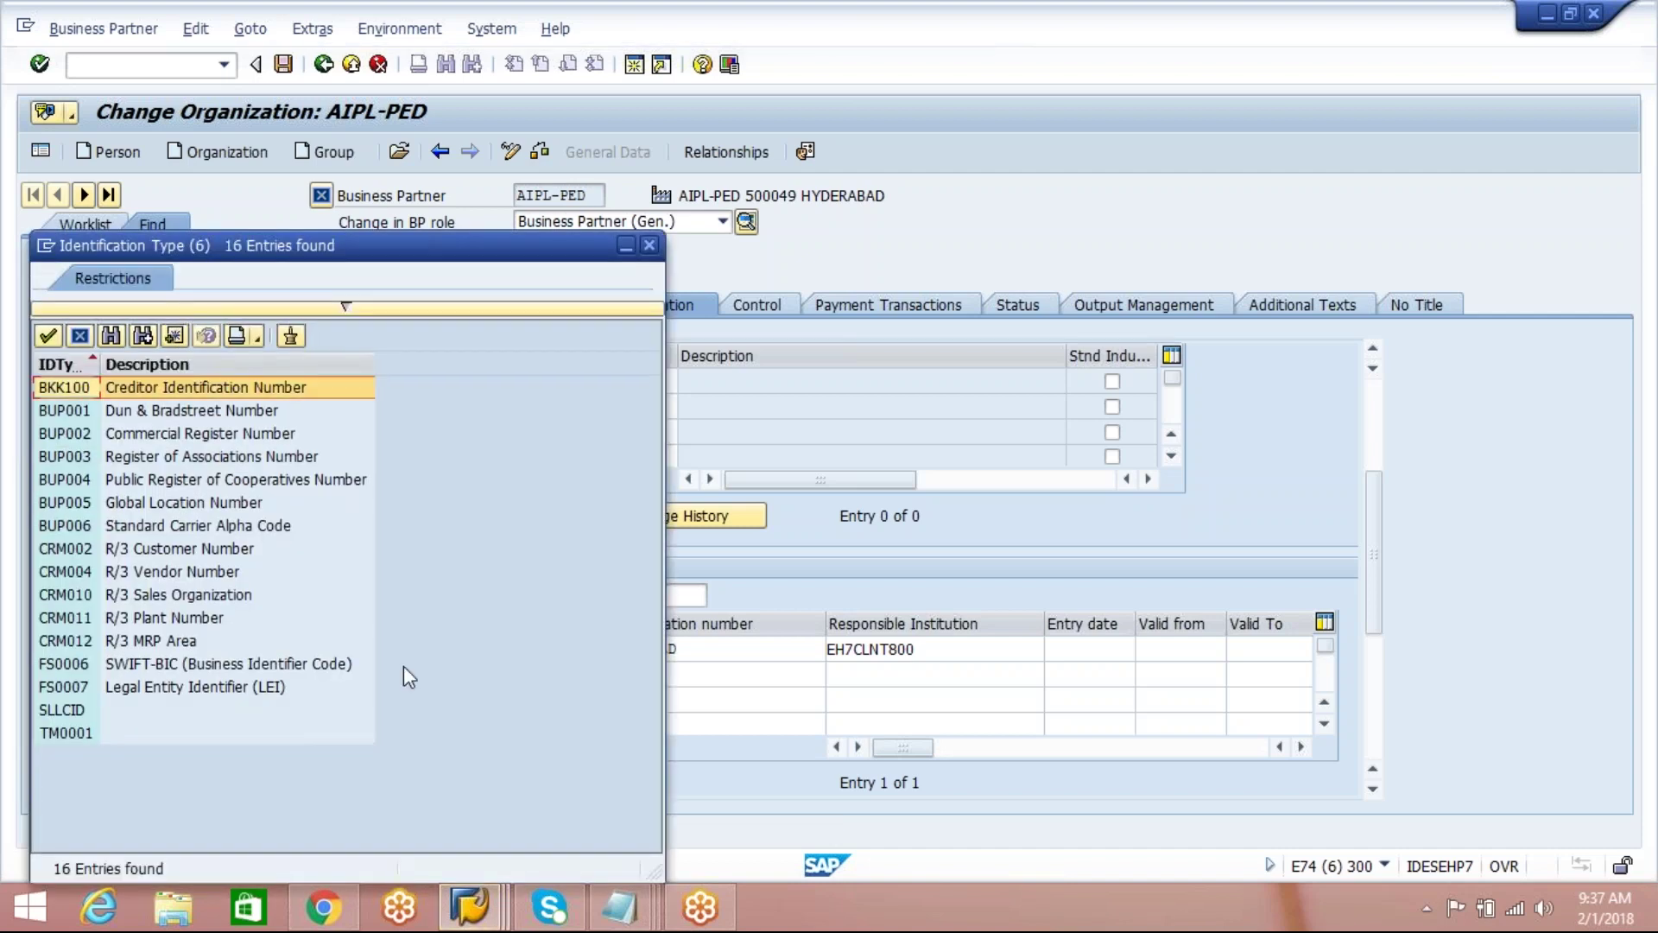
double_click(193, 619)
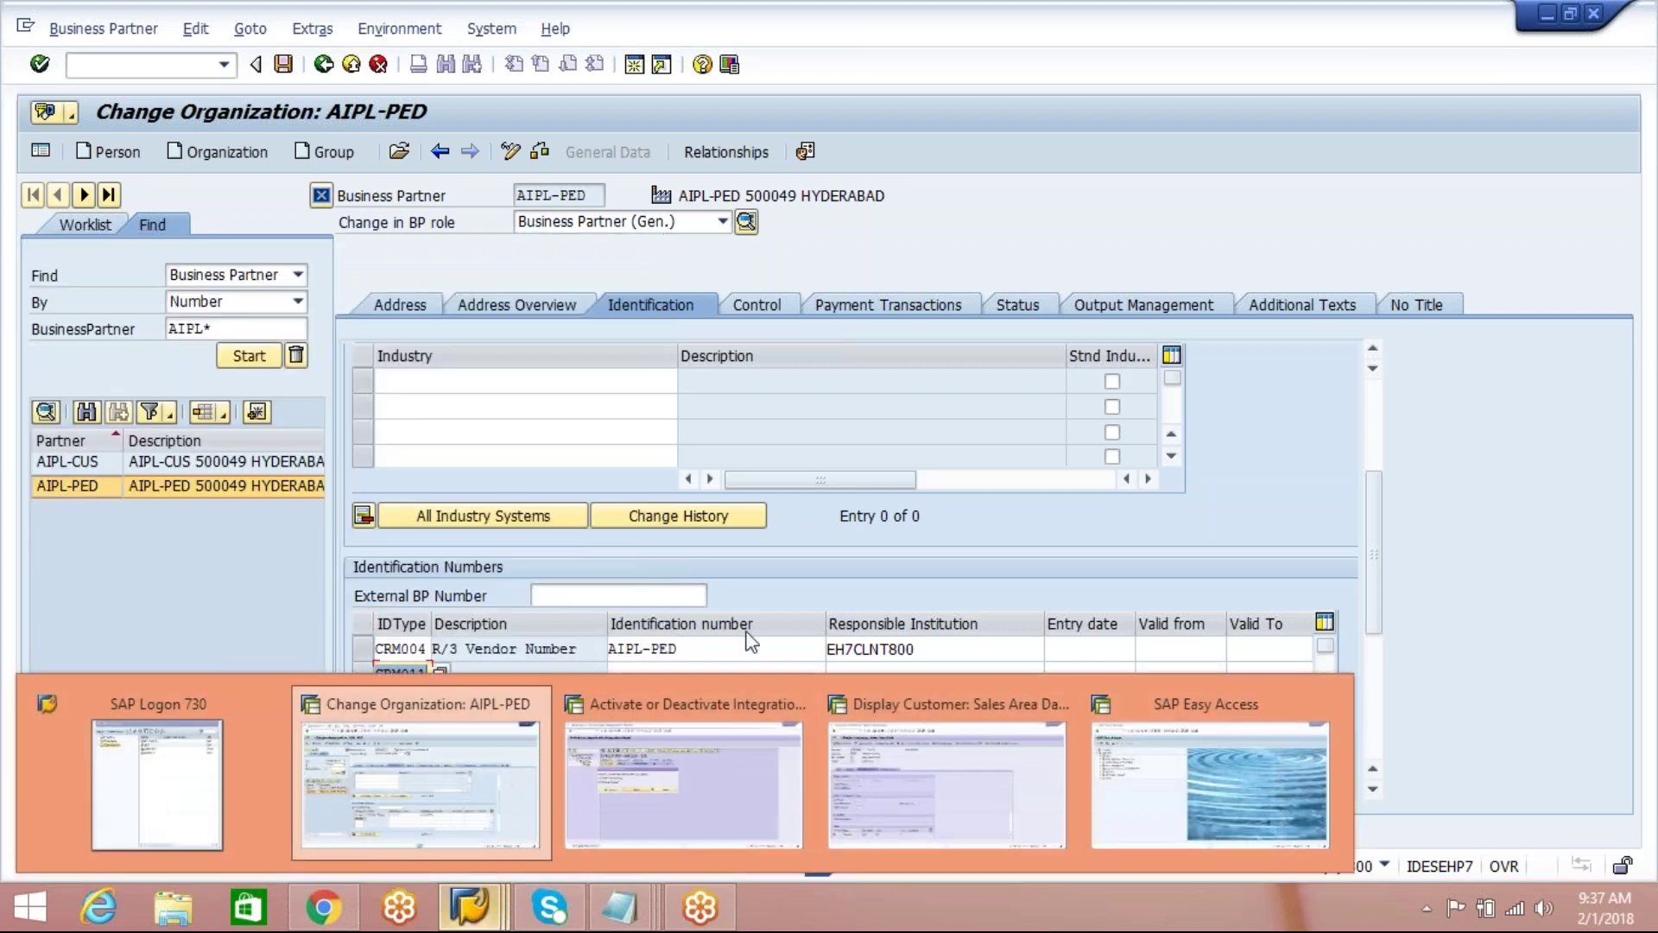
left_click(687, 667)
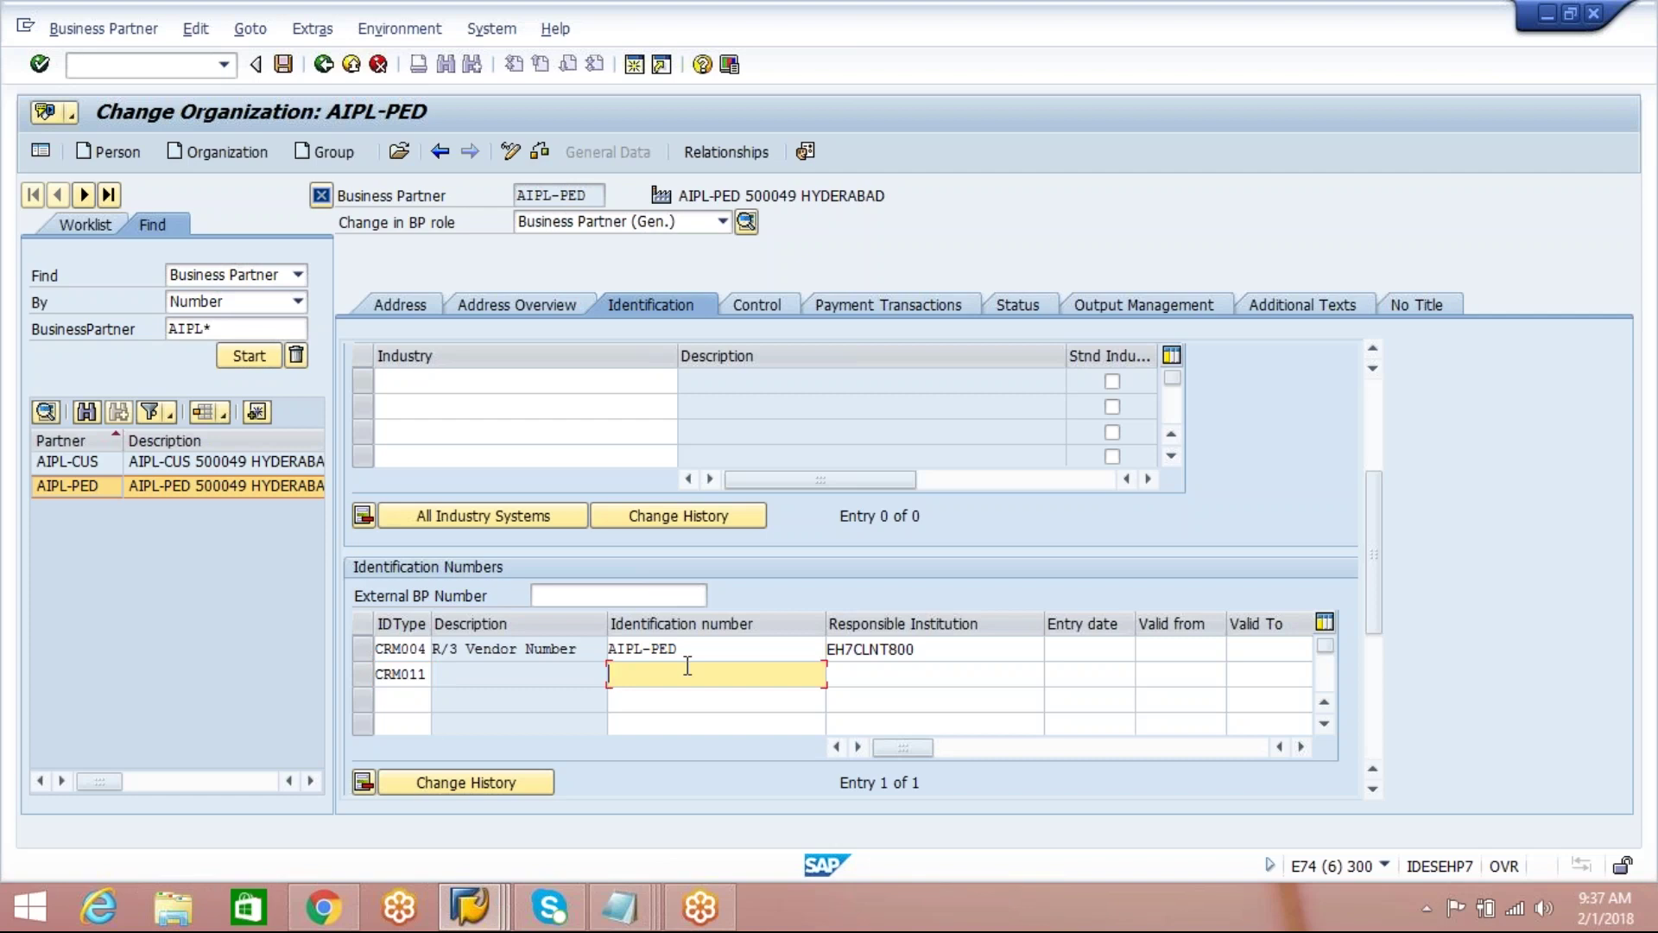
key("Return")
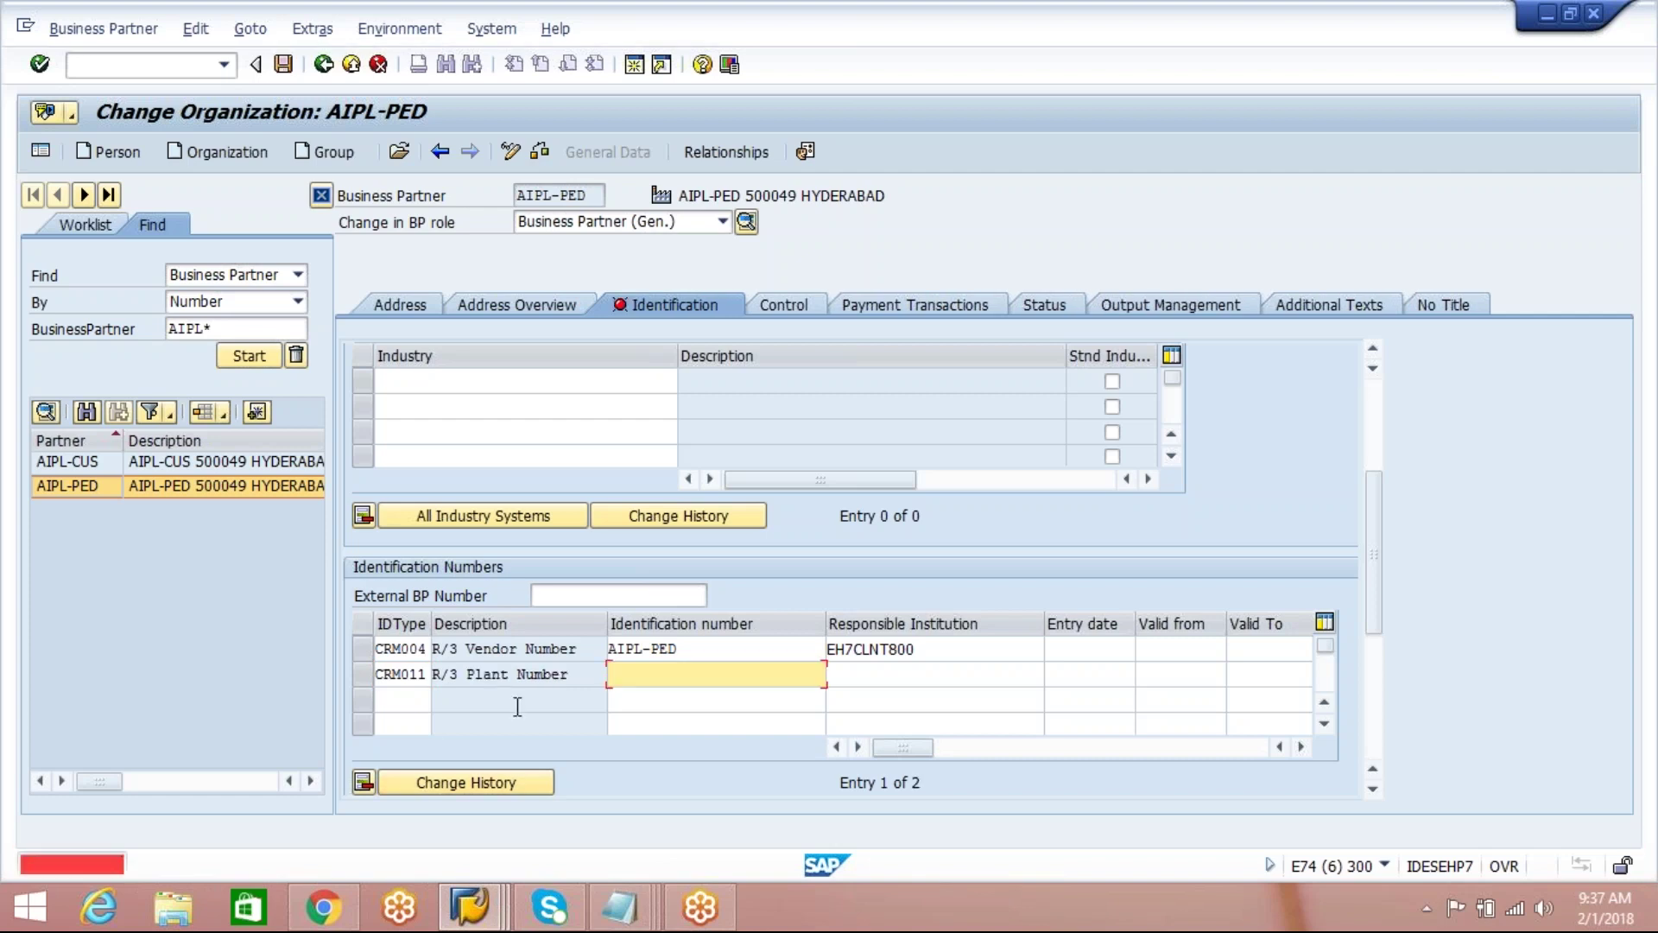
left_click_drag(575, 675, 408, 667)
left_click(667, 674)
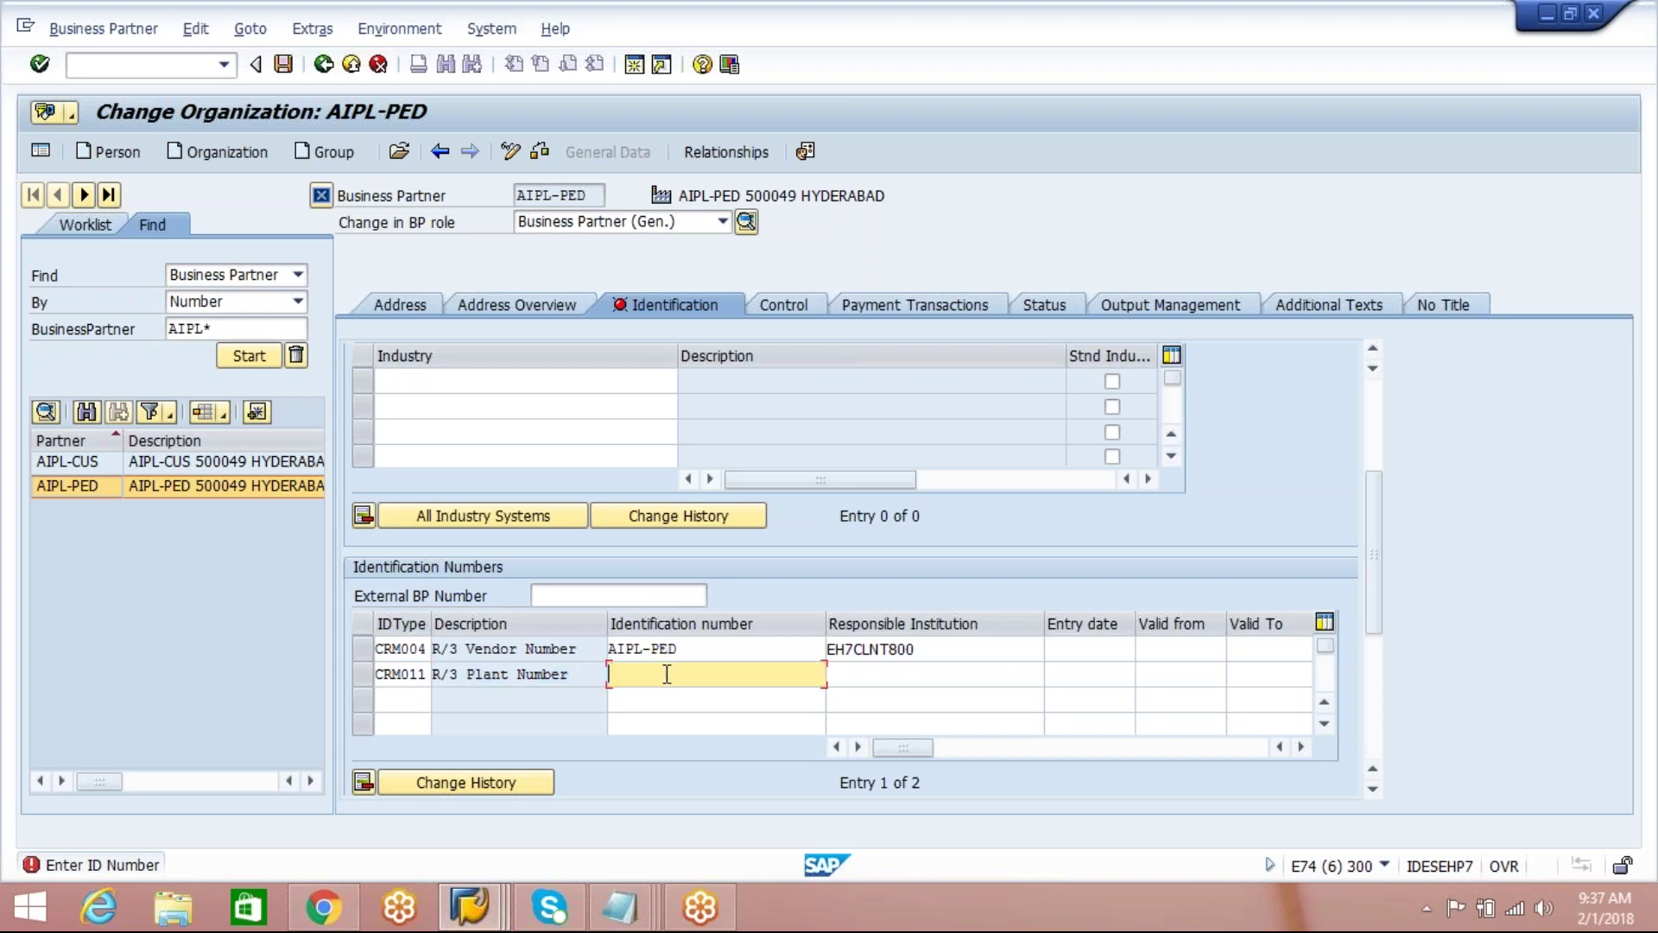
Step: Complete the CRM011 plant number row with identification number AIPL and responsible institution EH7CLNT800, and save the business partner
type("AIPL")
left_click(864, 673)
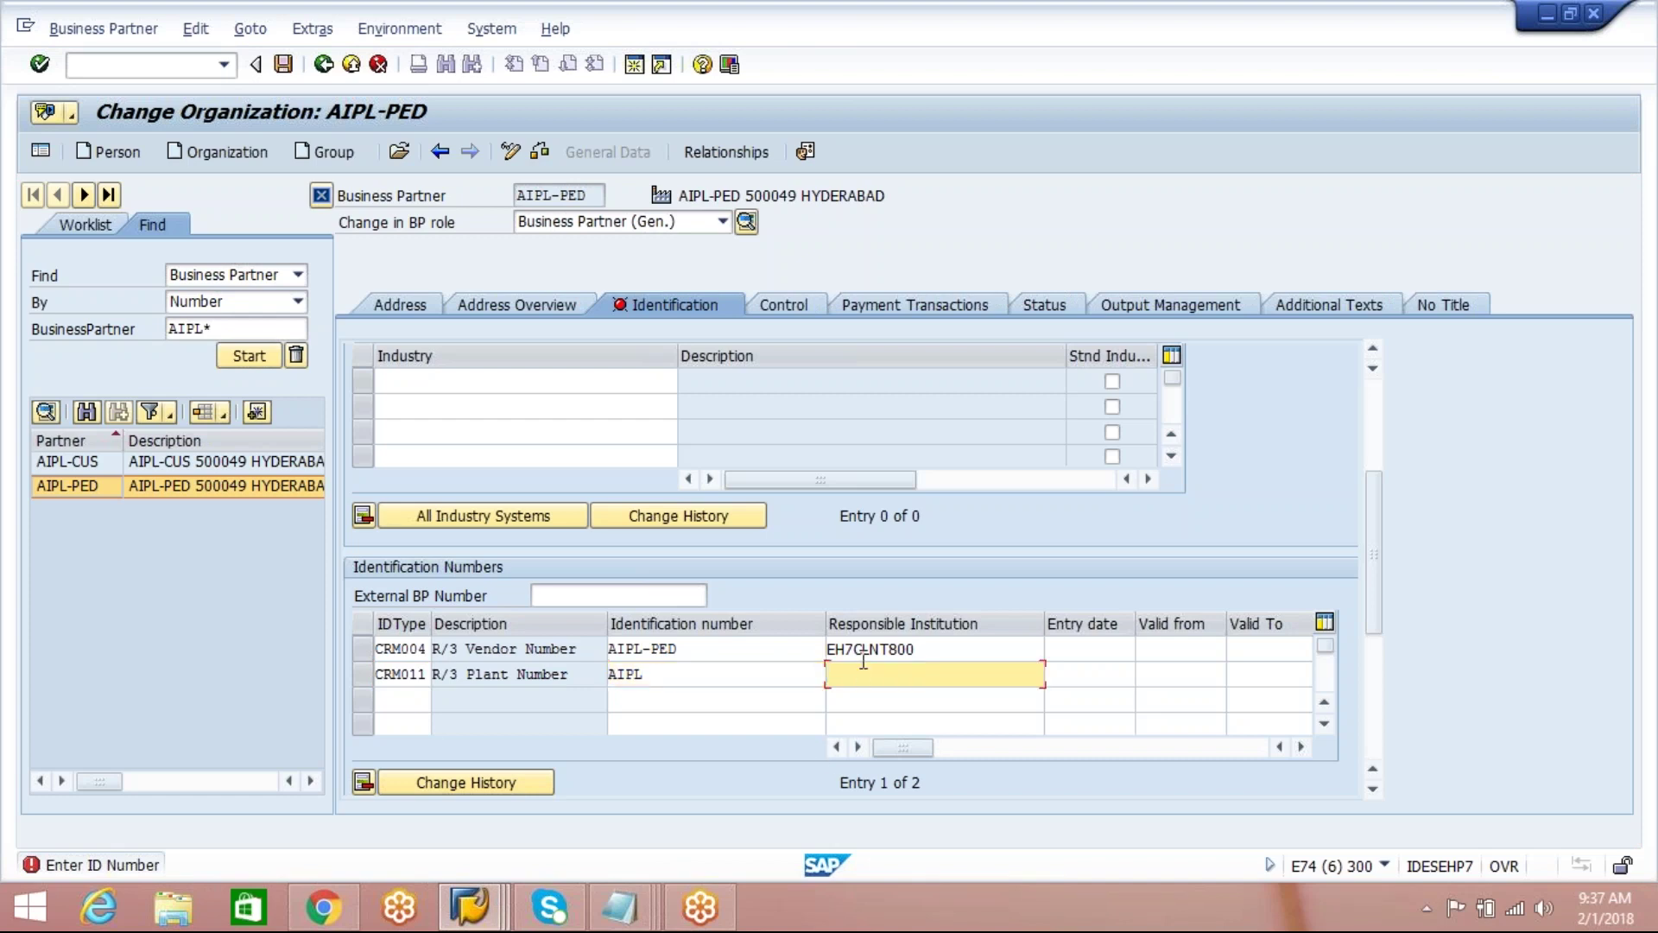
left_click_drag(917, 649, 834, 658)
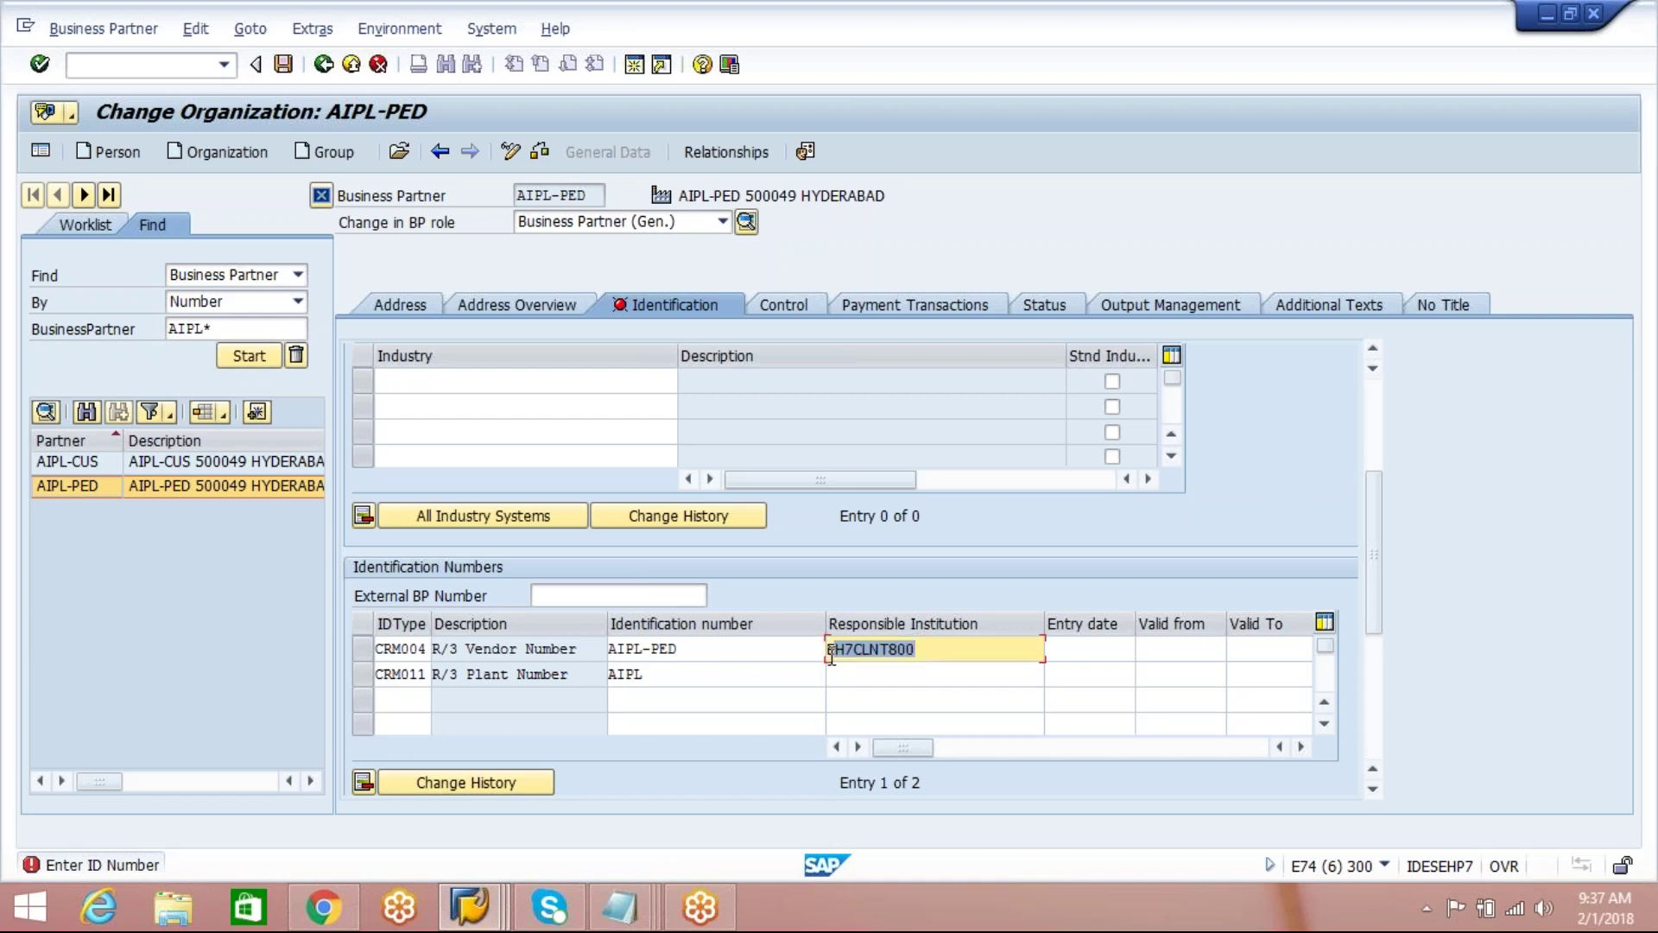
key("Home")
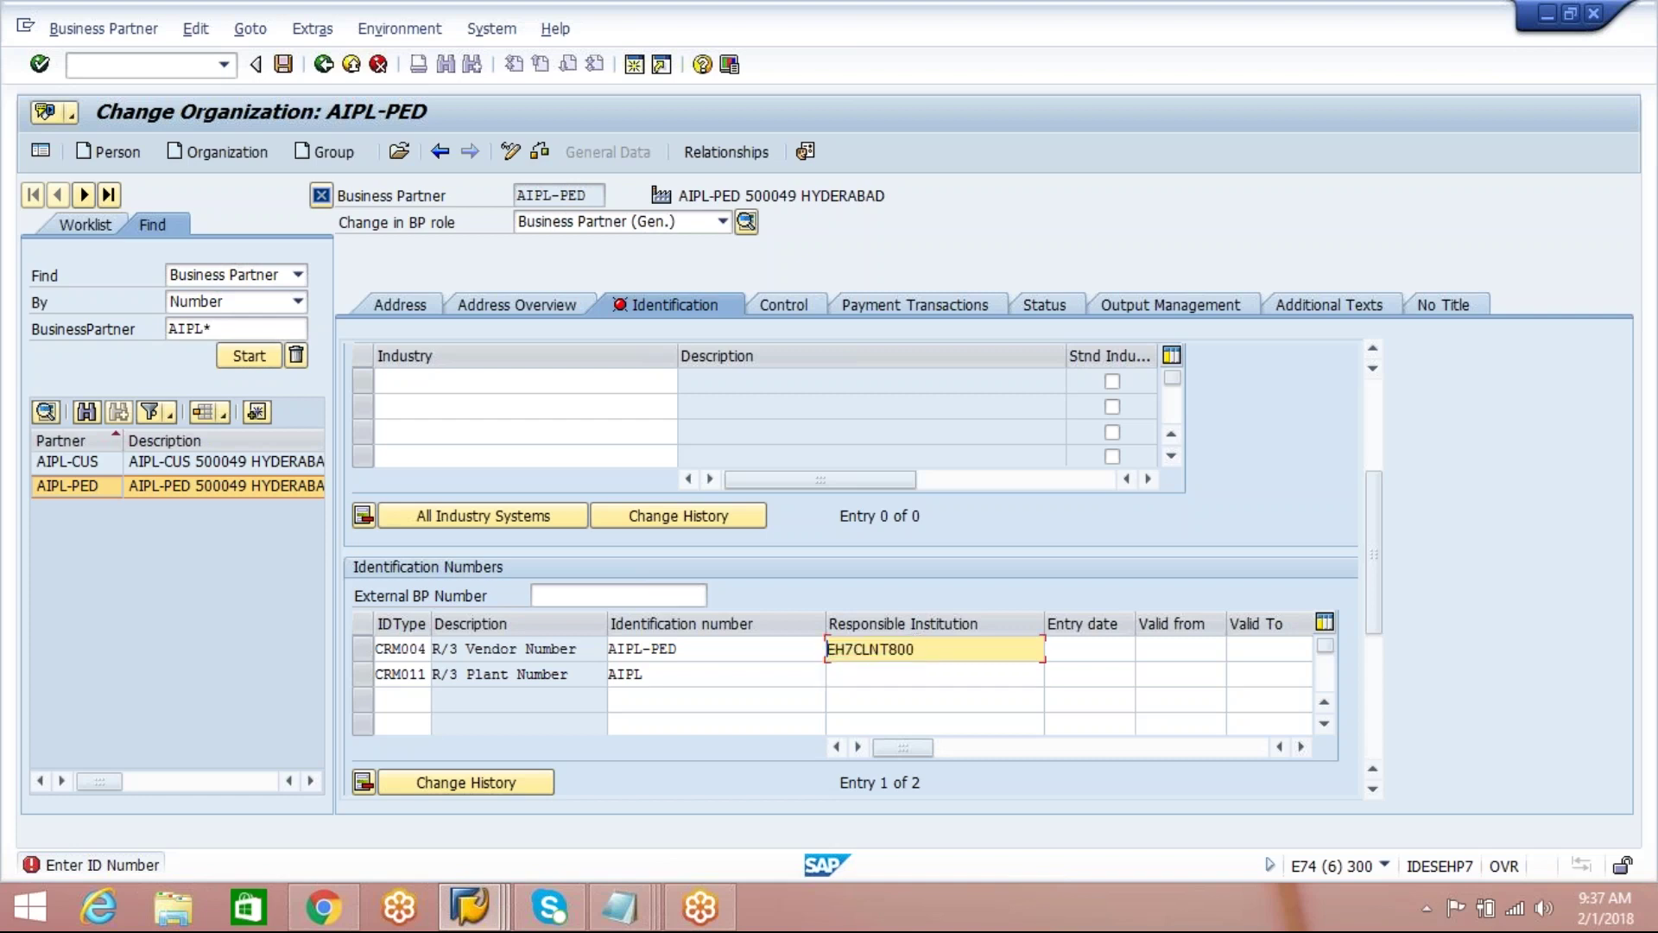
left_click(850, 675)
type("EH7CLNT800")
key("Return")
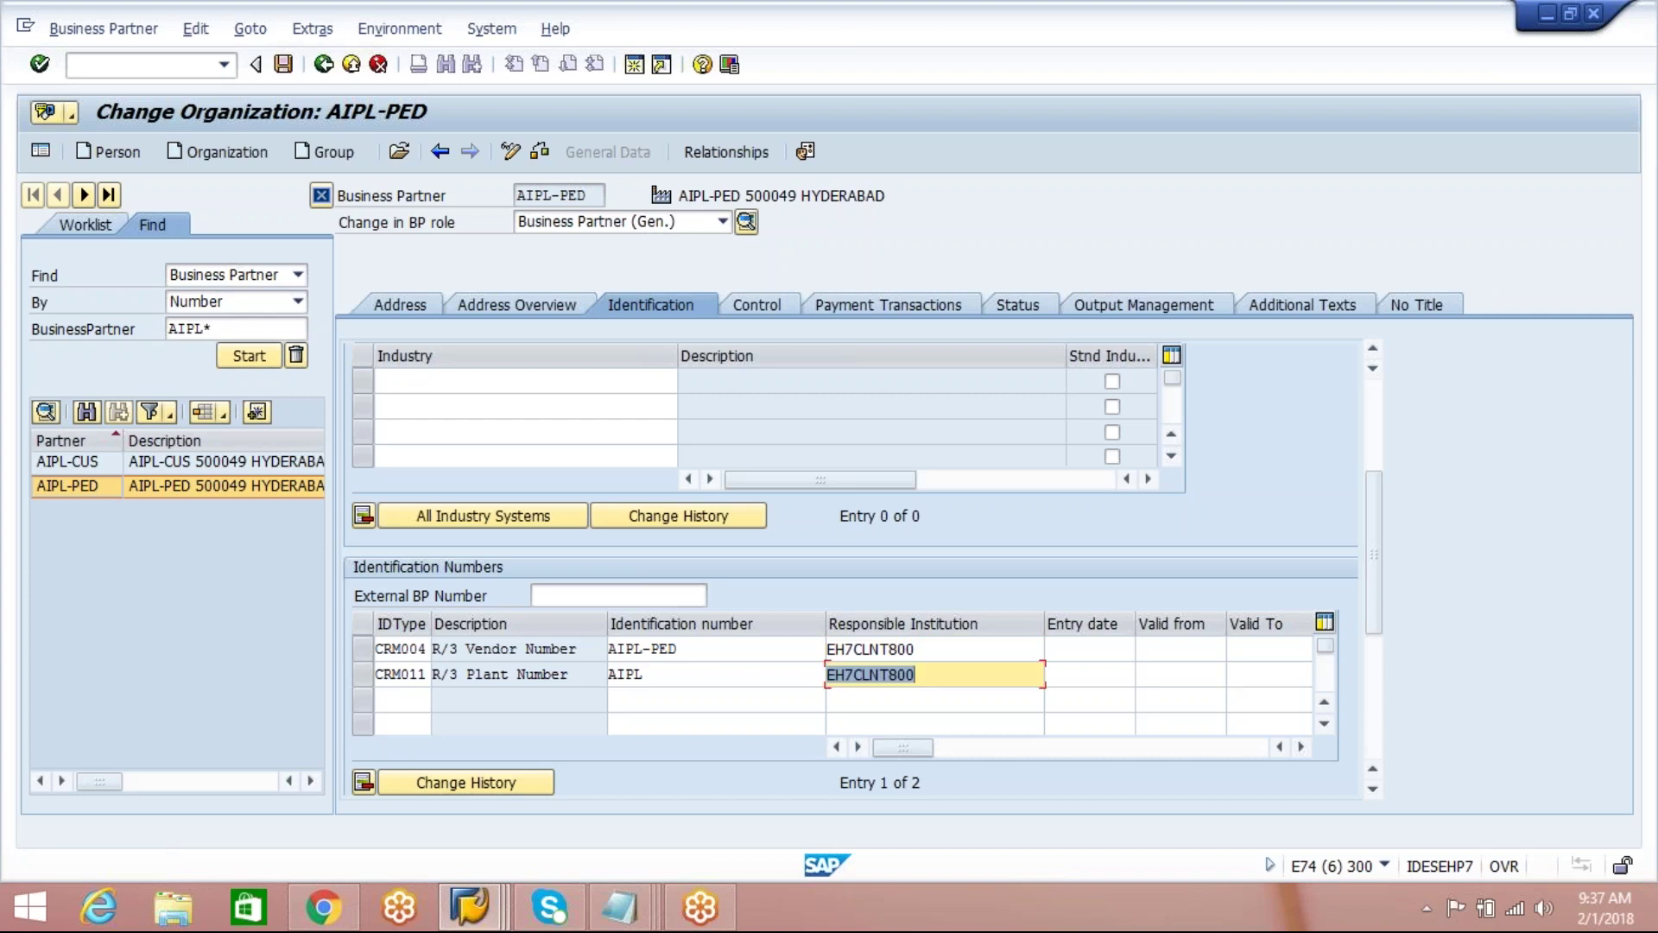
left_click(283, 63)
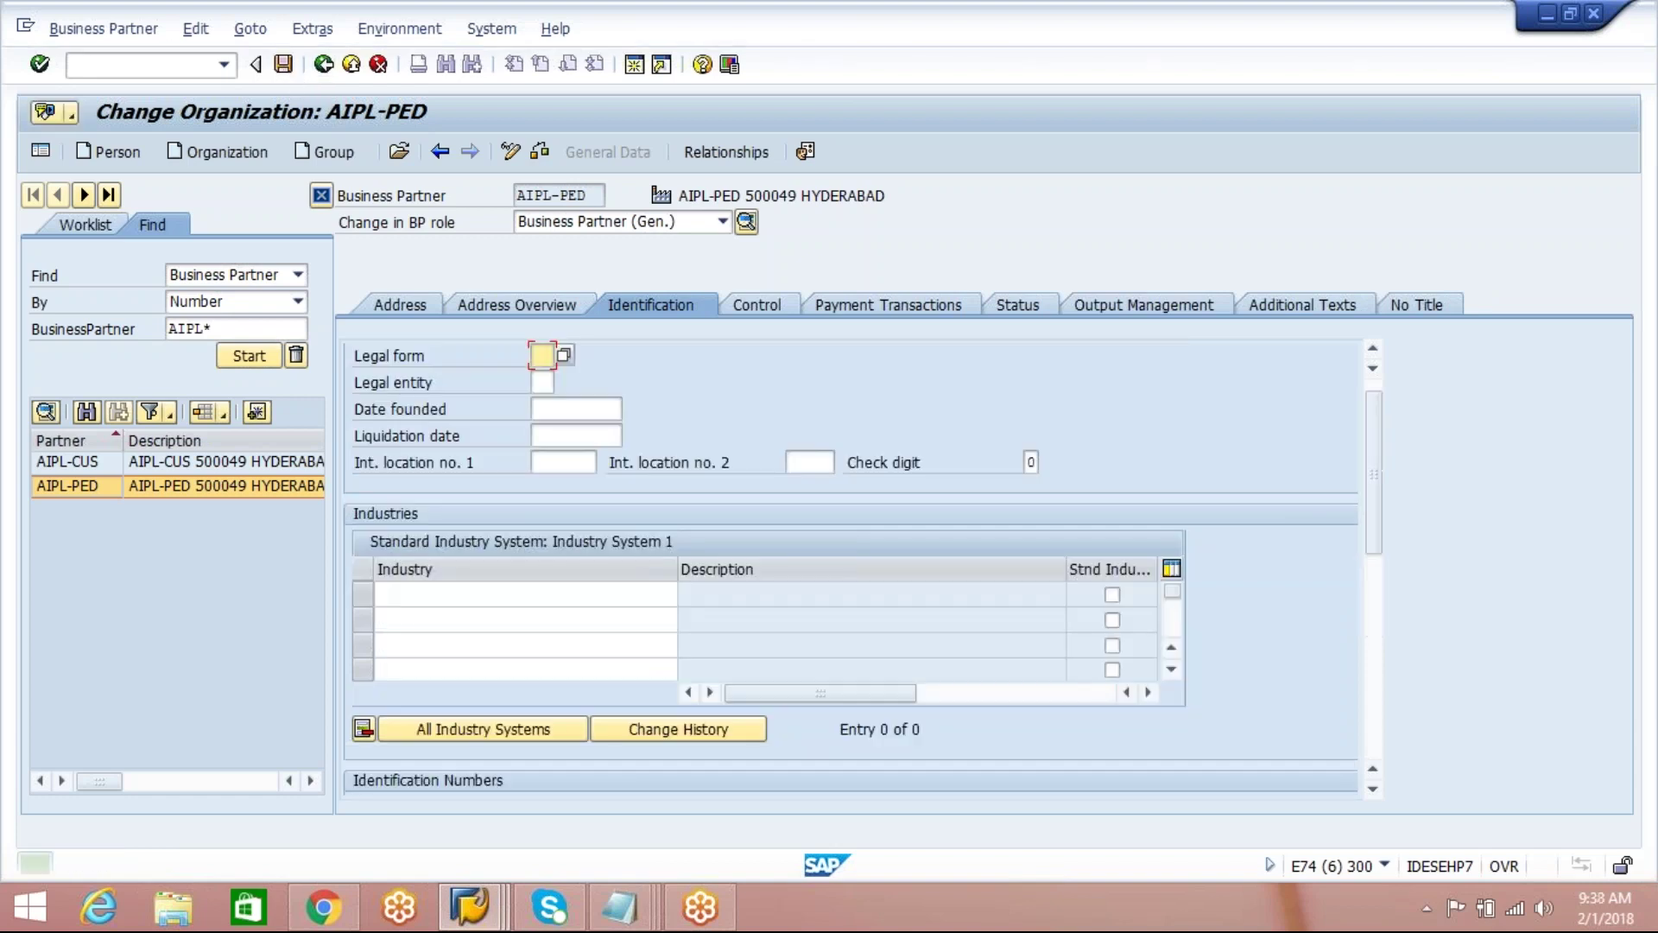
Step: Check the vendor and plant number rows of business partner AIPL-PED, save it again and leave business partner maintenance
left_click_drag(1374, 479, 1386, 589)
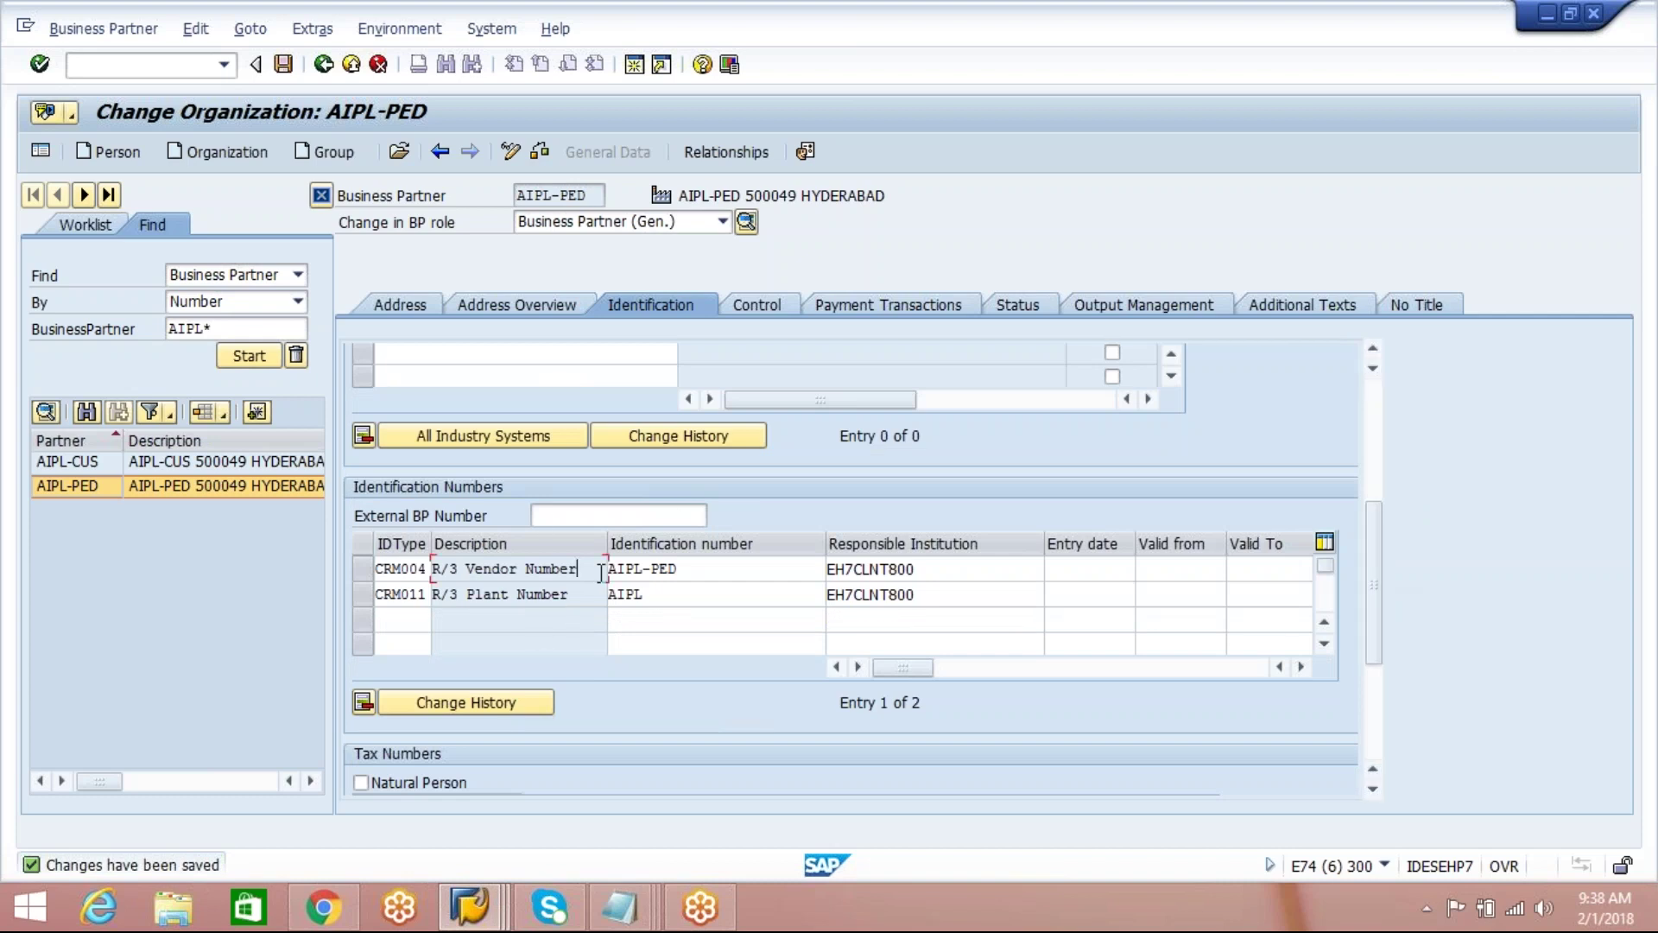
left_click_drag(579, 569, 434, 568)
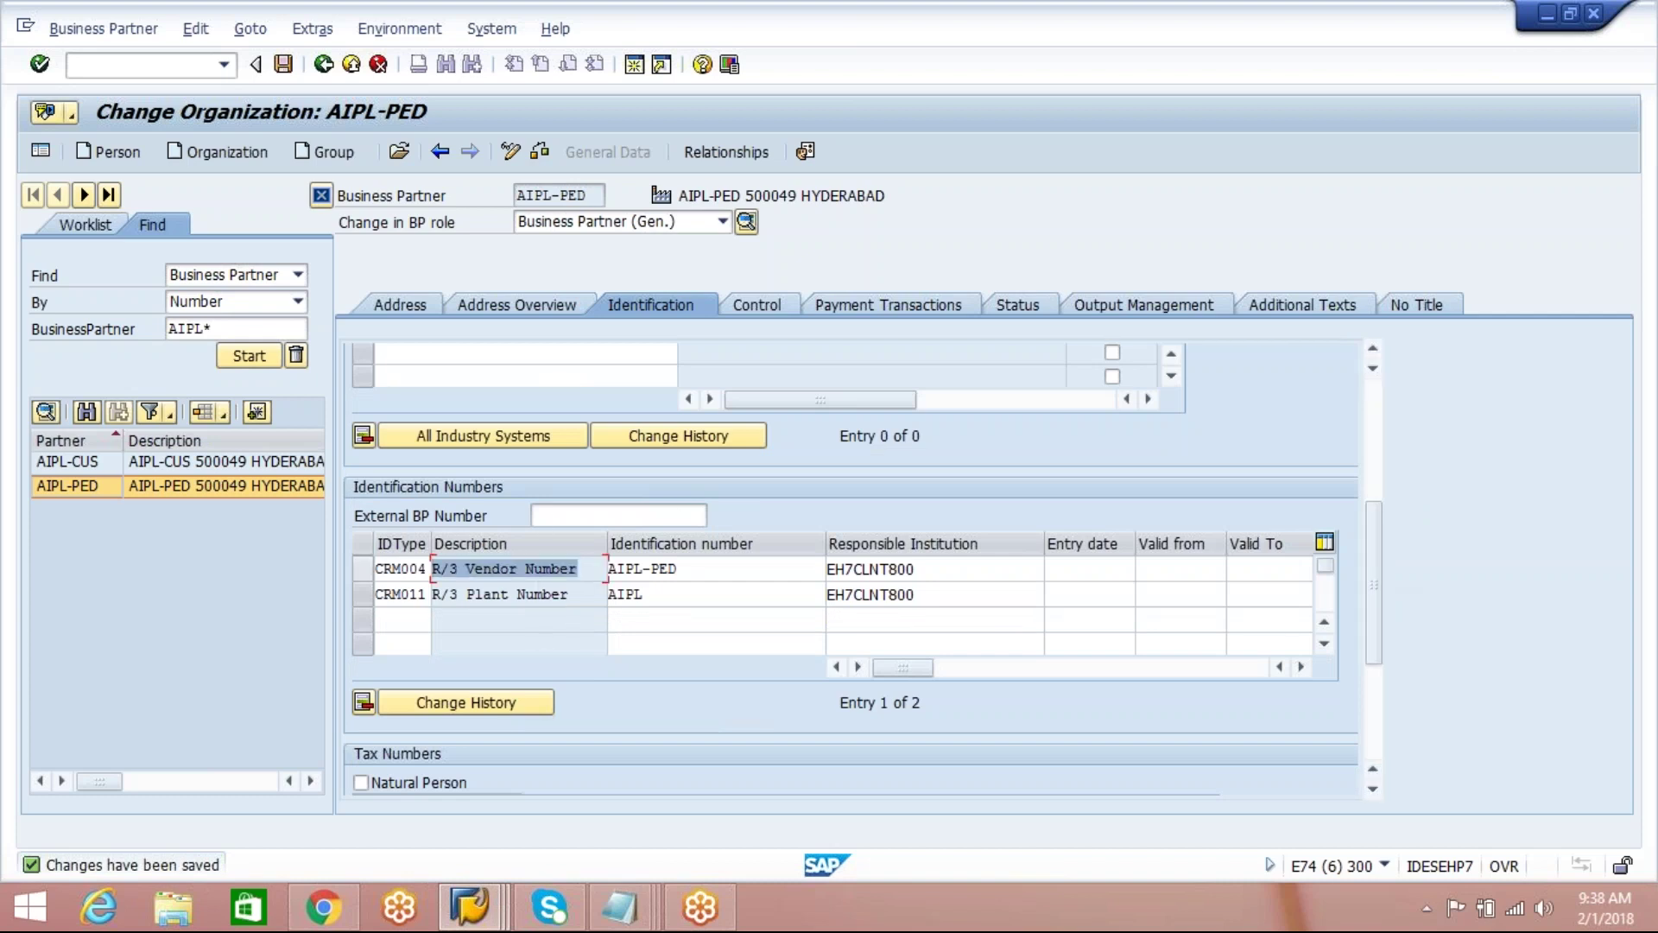
left_click_drag(581, 596, 432, 596)
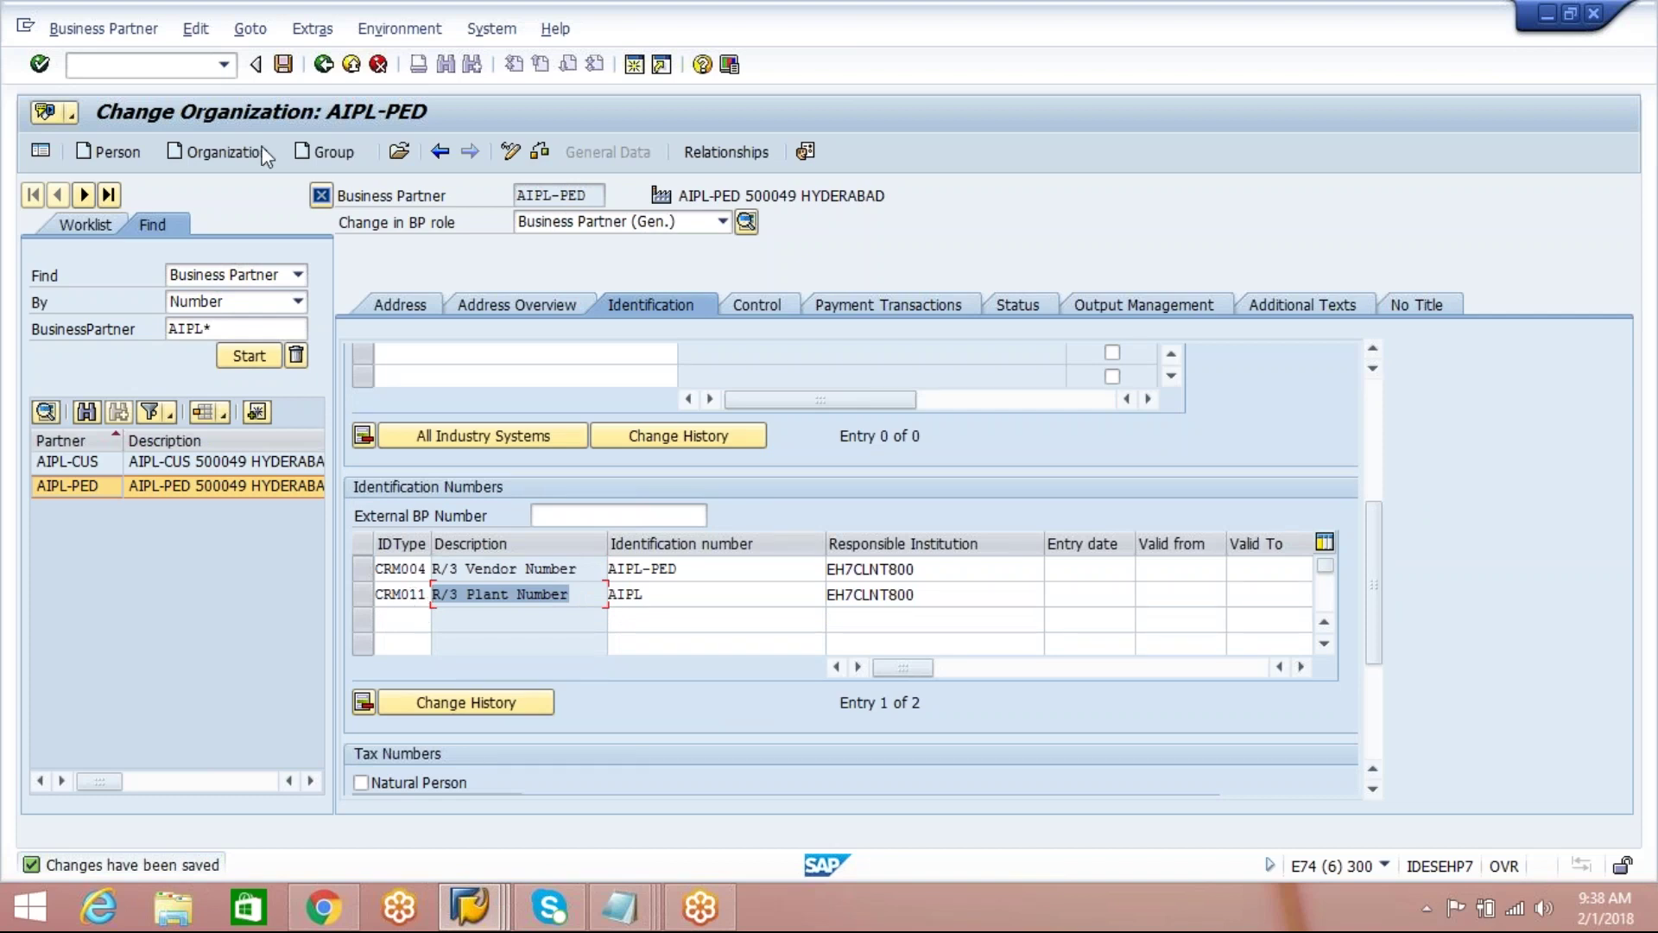
left_click(285, 71)
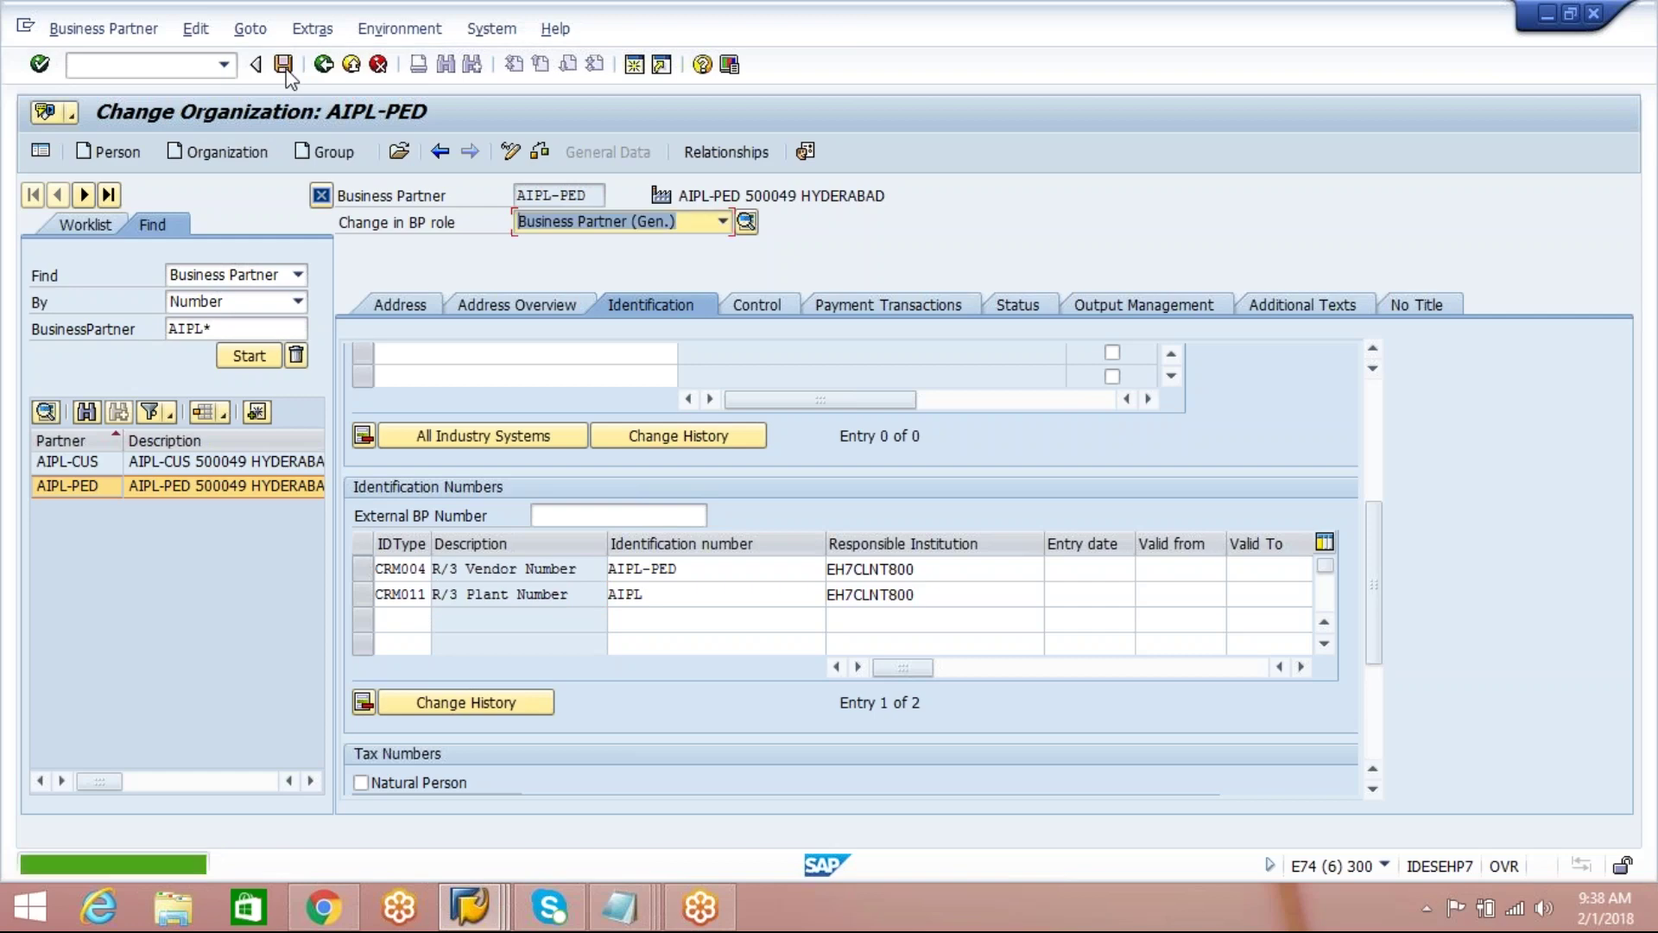
left_click(326, 68)
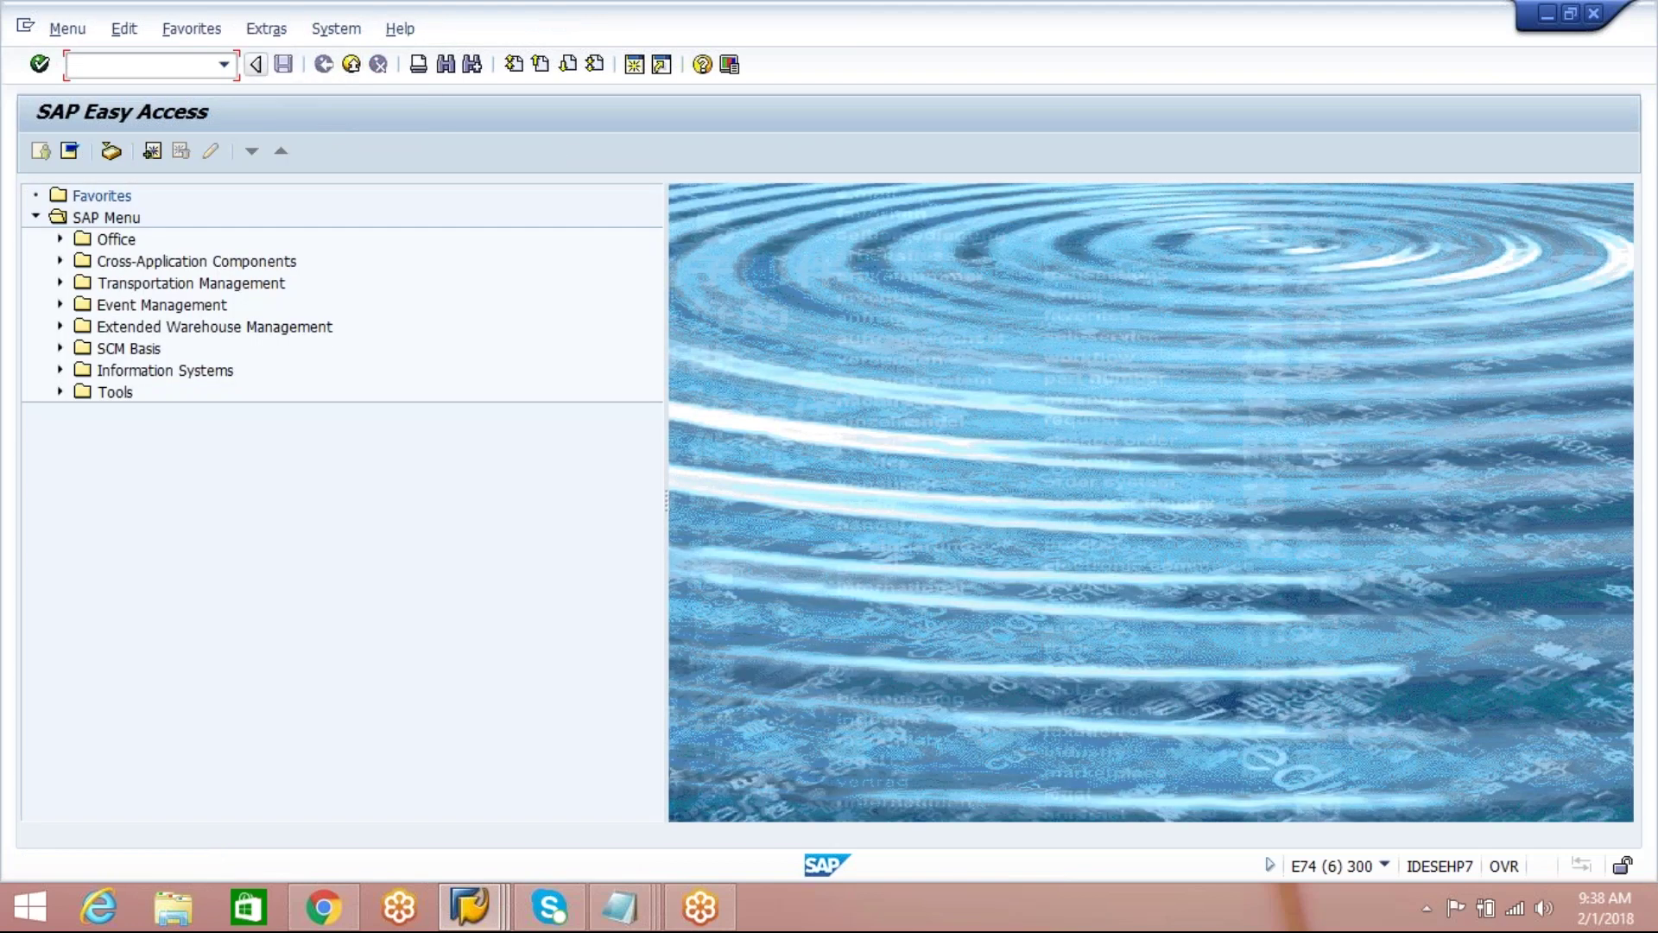
Step: Start transaction SPRO and find Assign Warehouse Numbers in the reference IMG under Extended Warehouse Management, Master Data
type("spro")
key("Return")
left_click(154, 150)
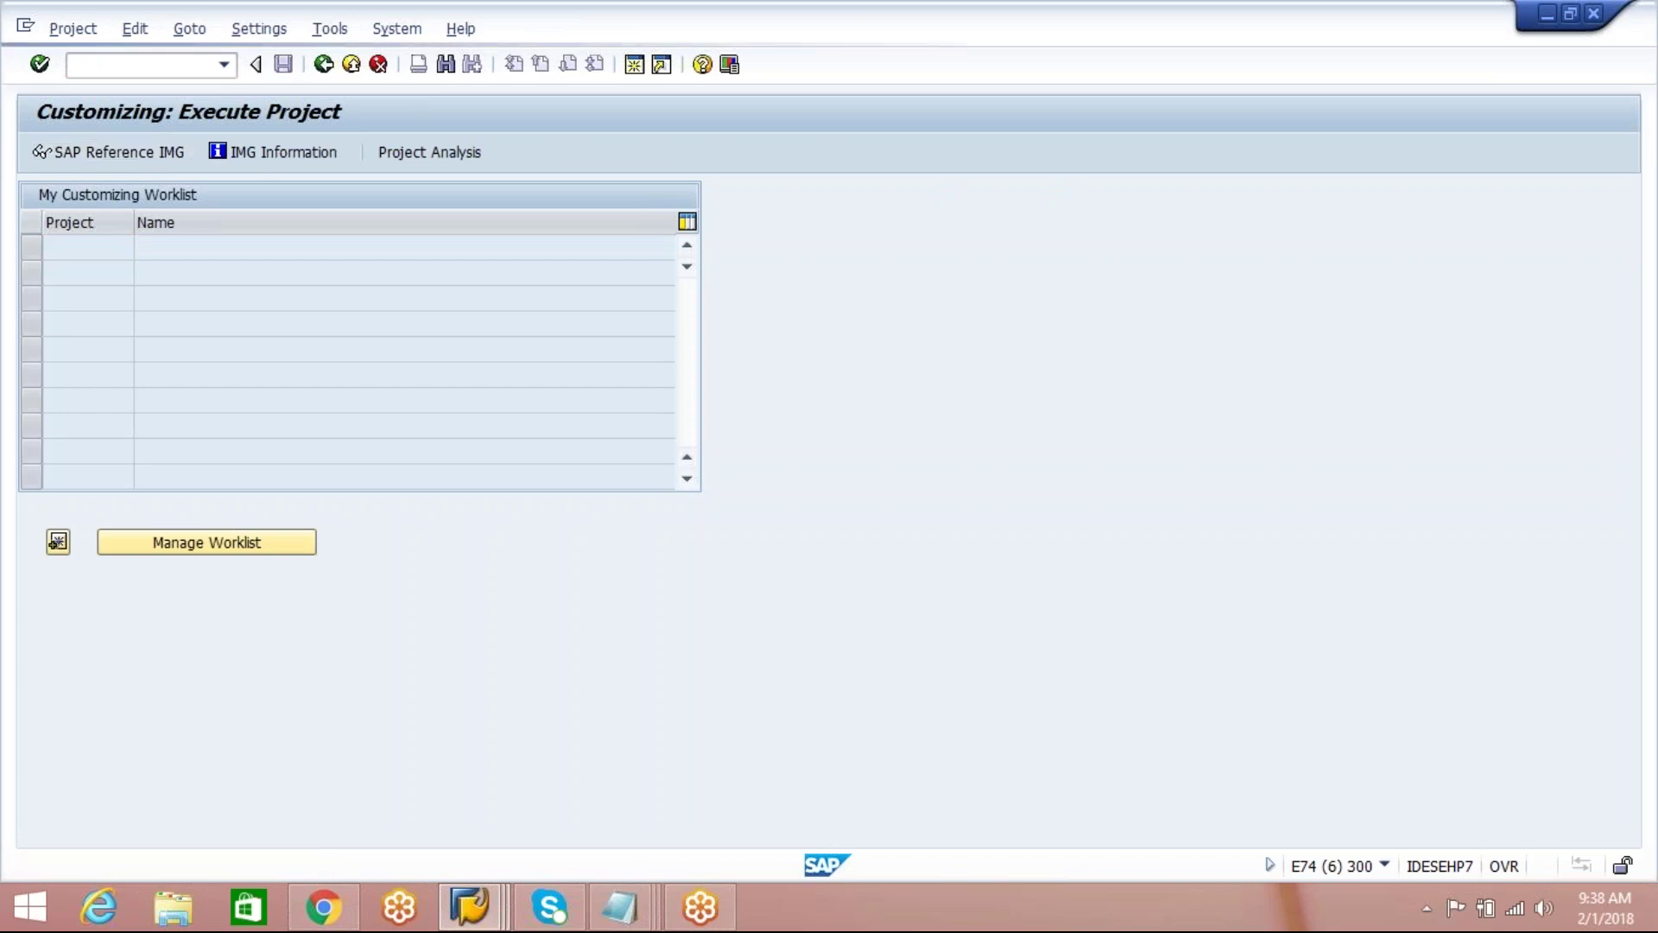
left_click(59, 349)
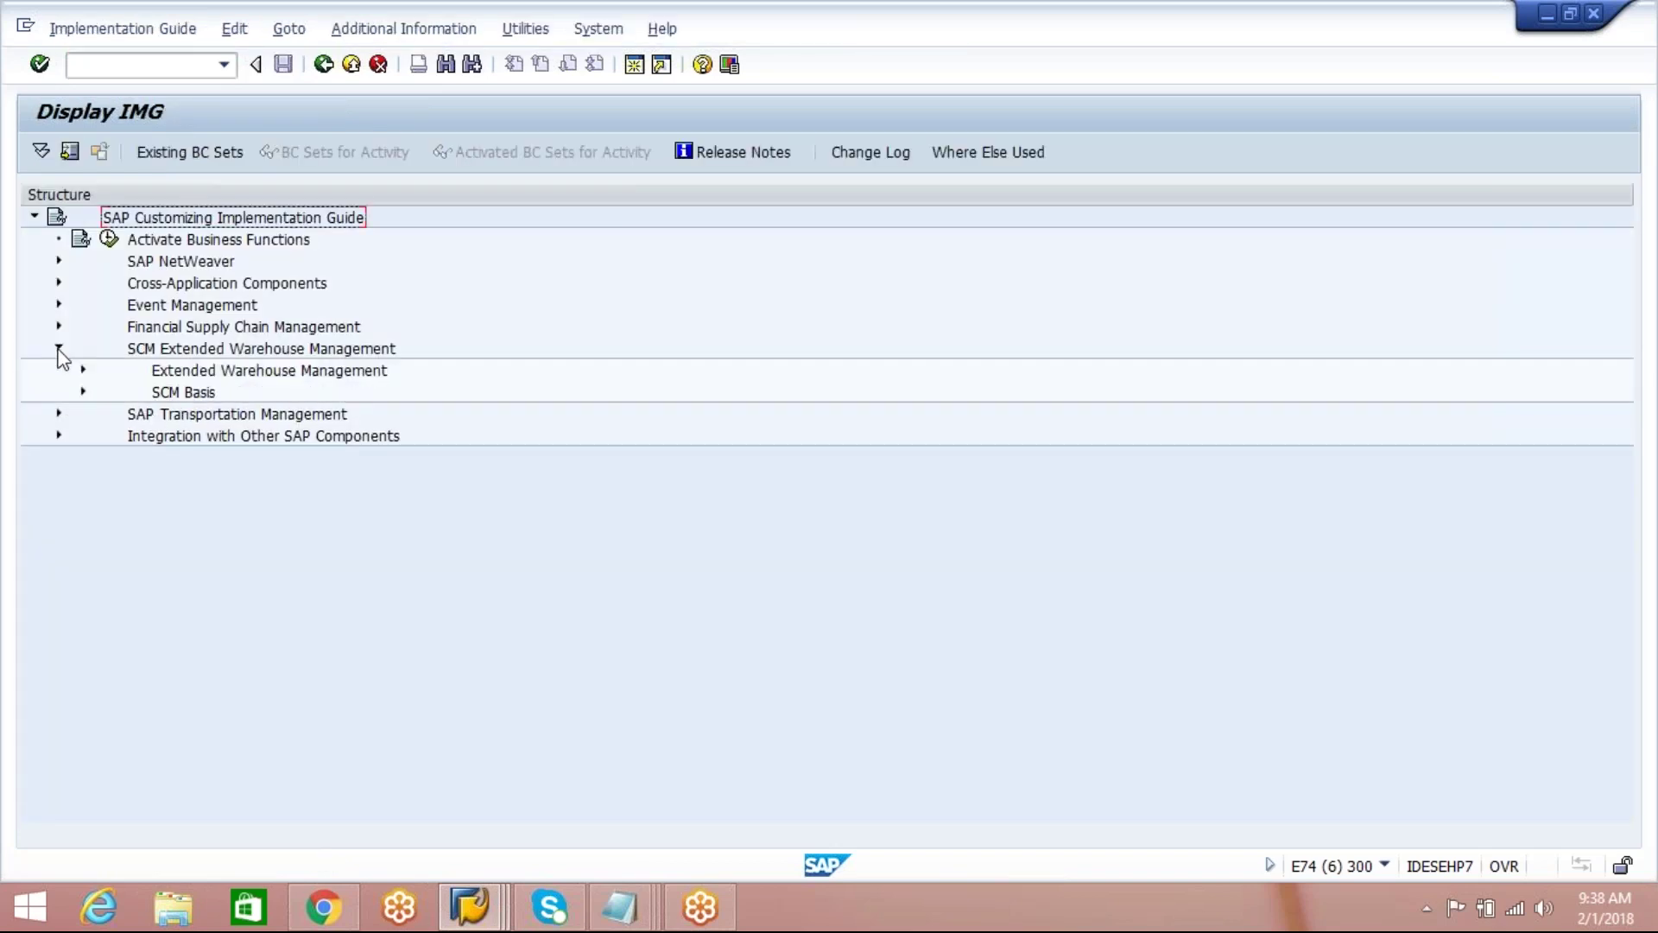
left_click(82, 371)
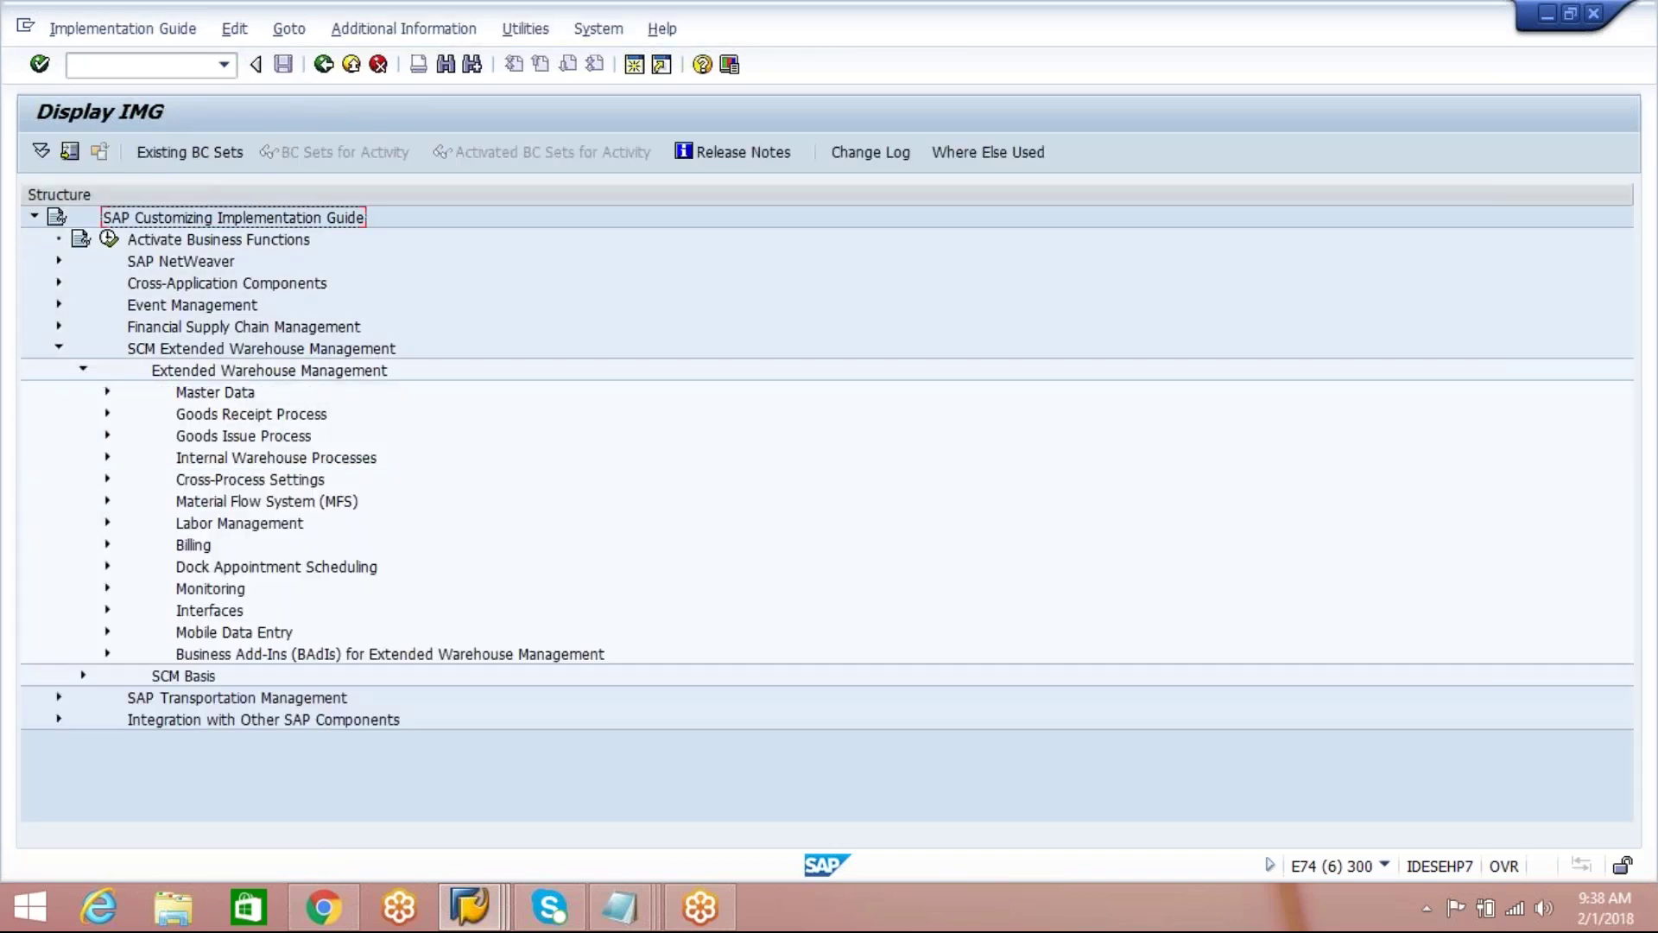
left_click(107, 391)
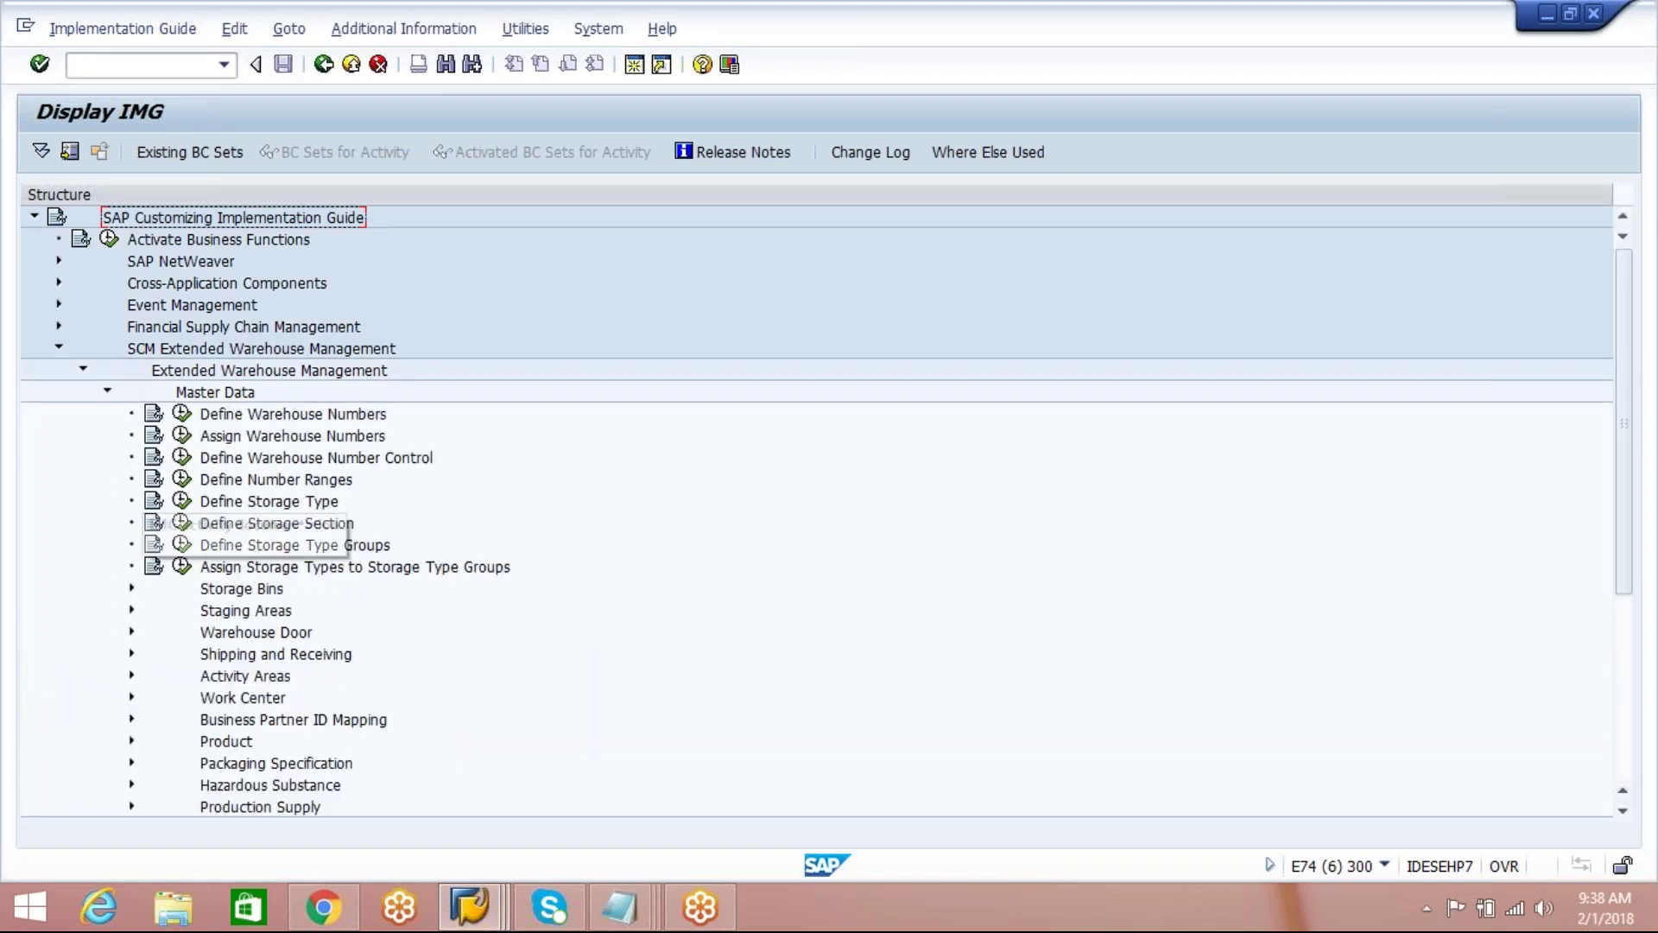
left_click(293, 435)
left_click(182, 435)
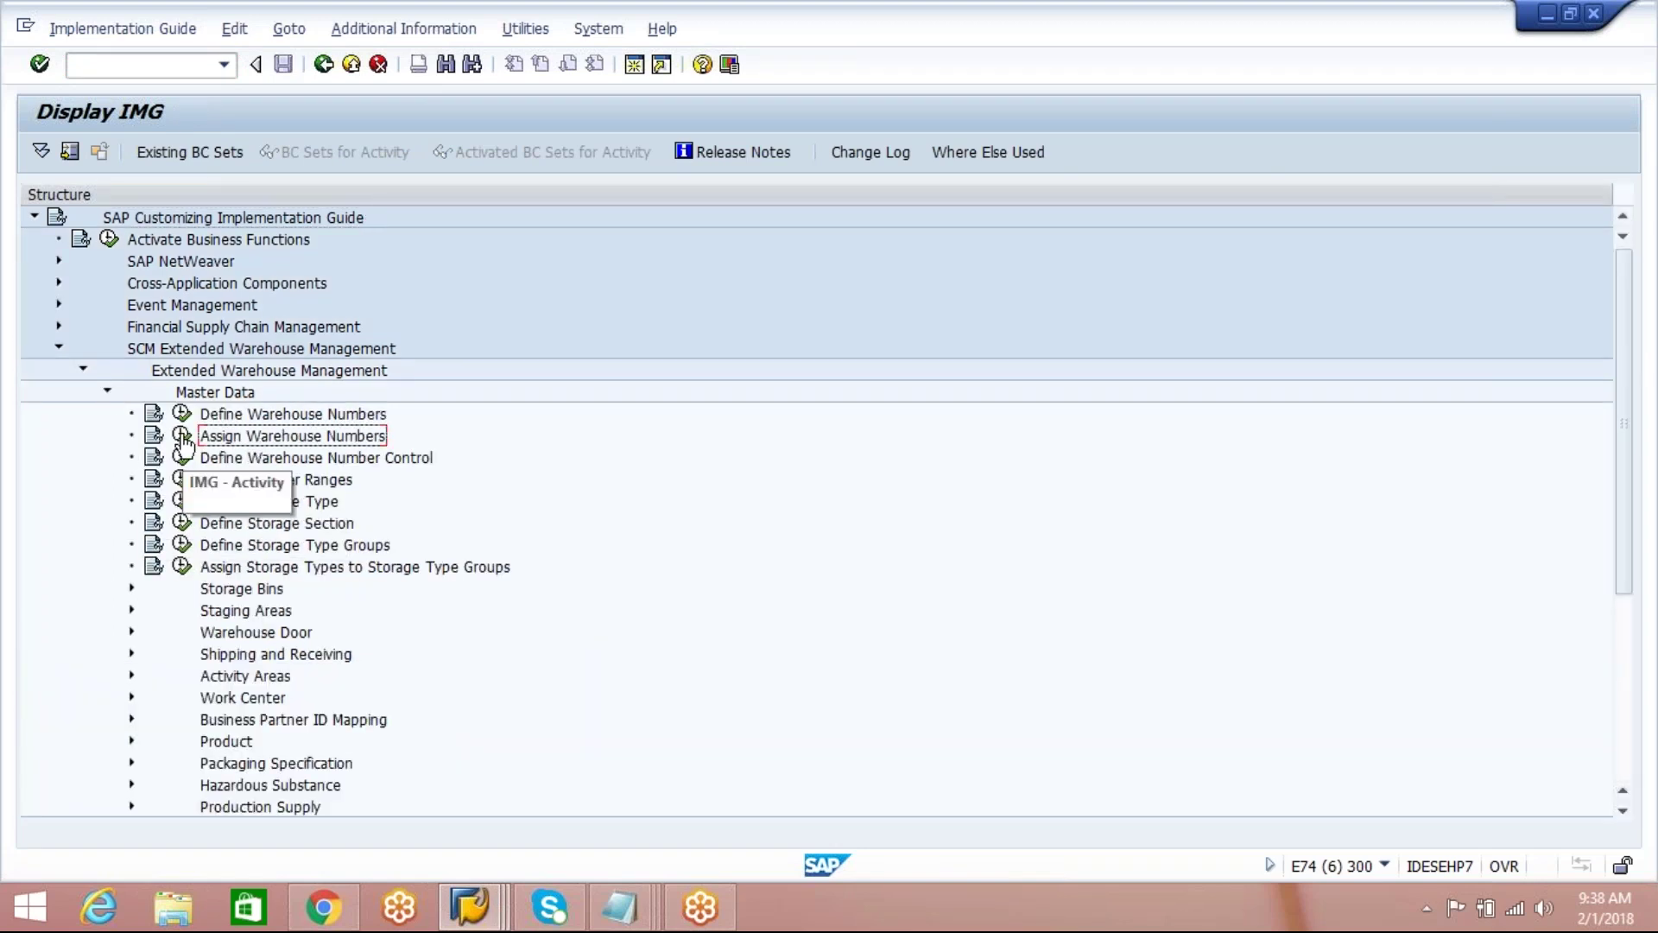
left_click(202, 412)
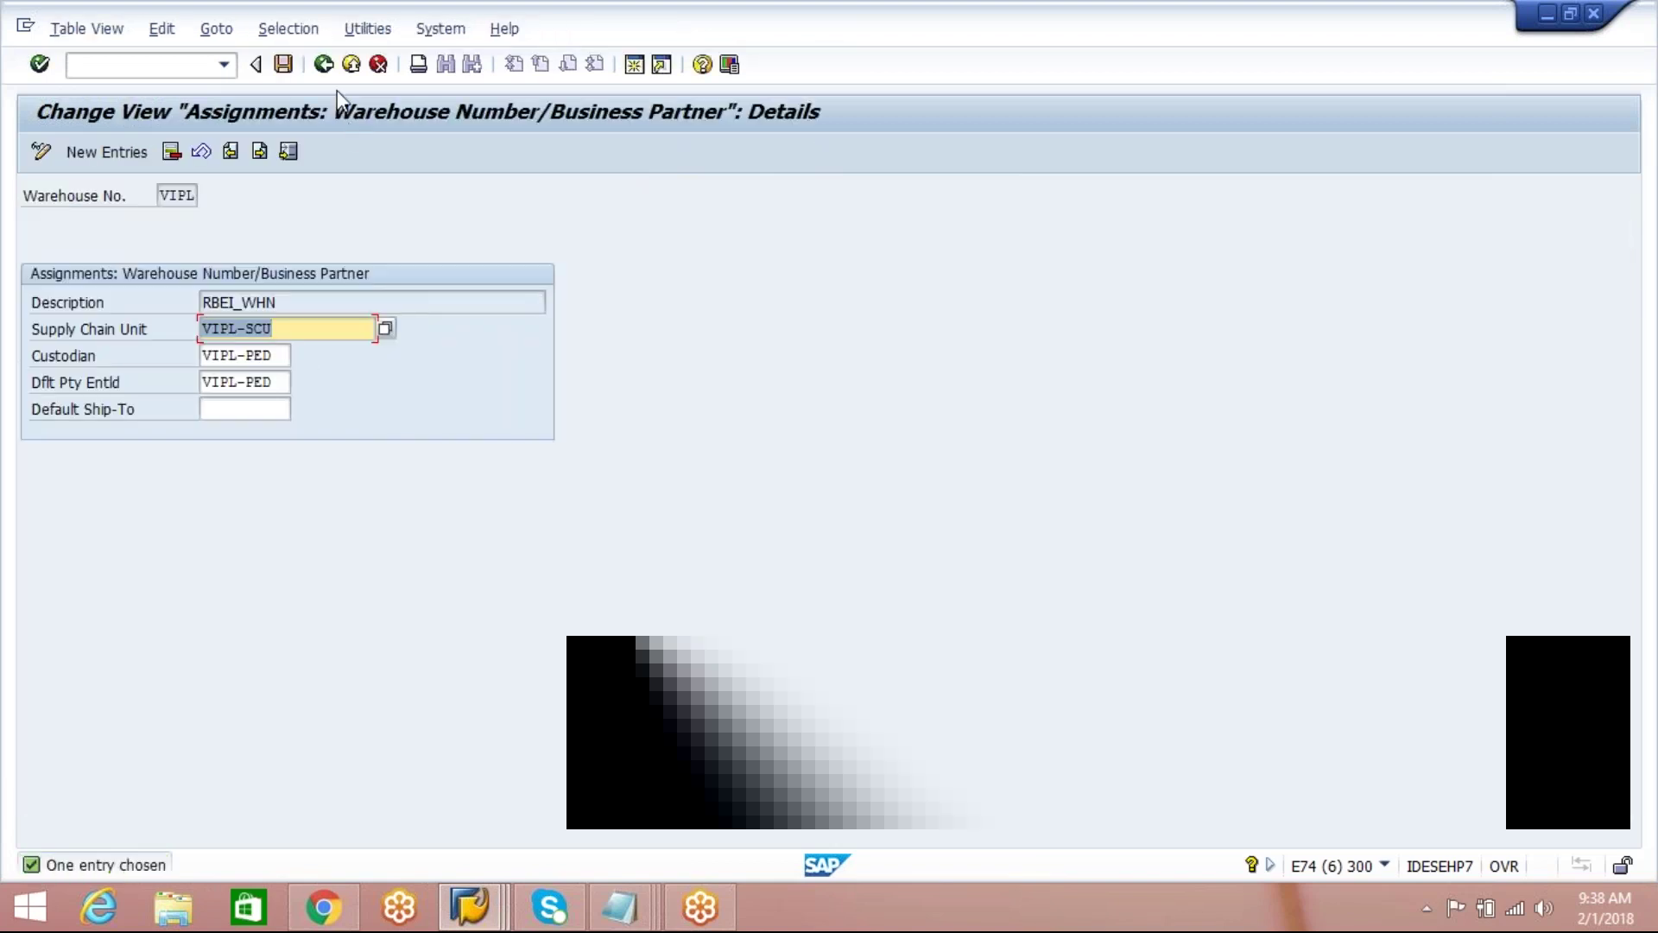
left_click(323, 65)
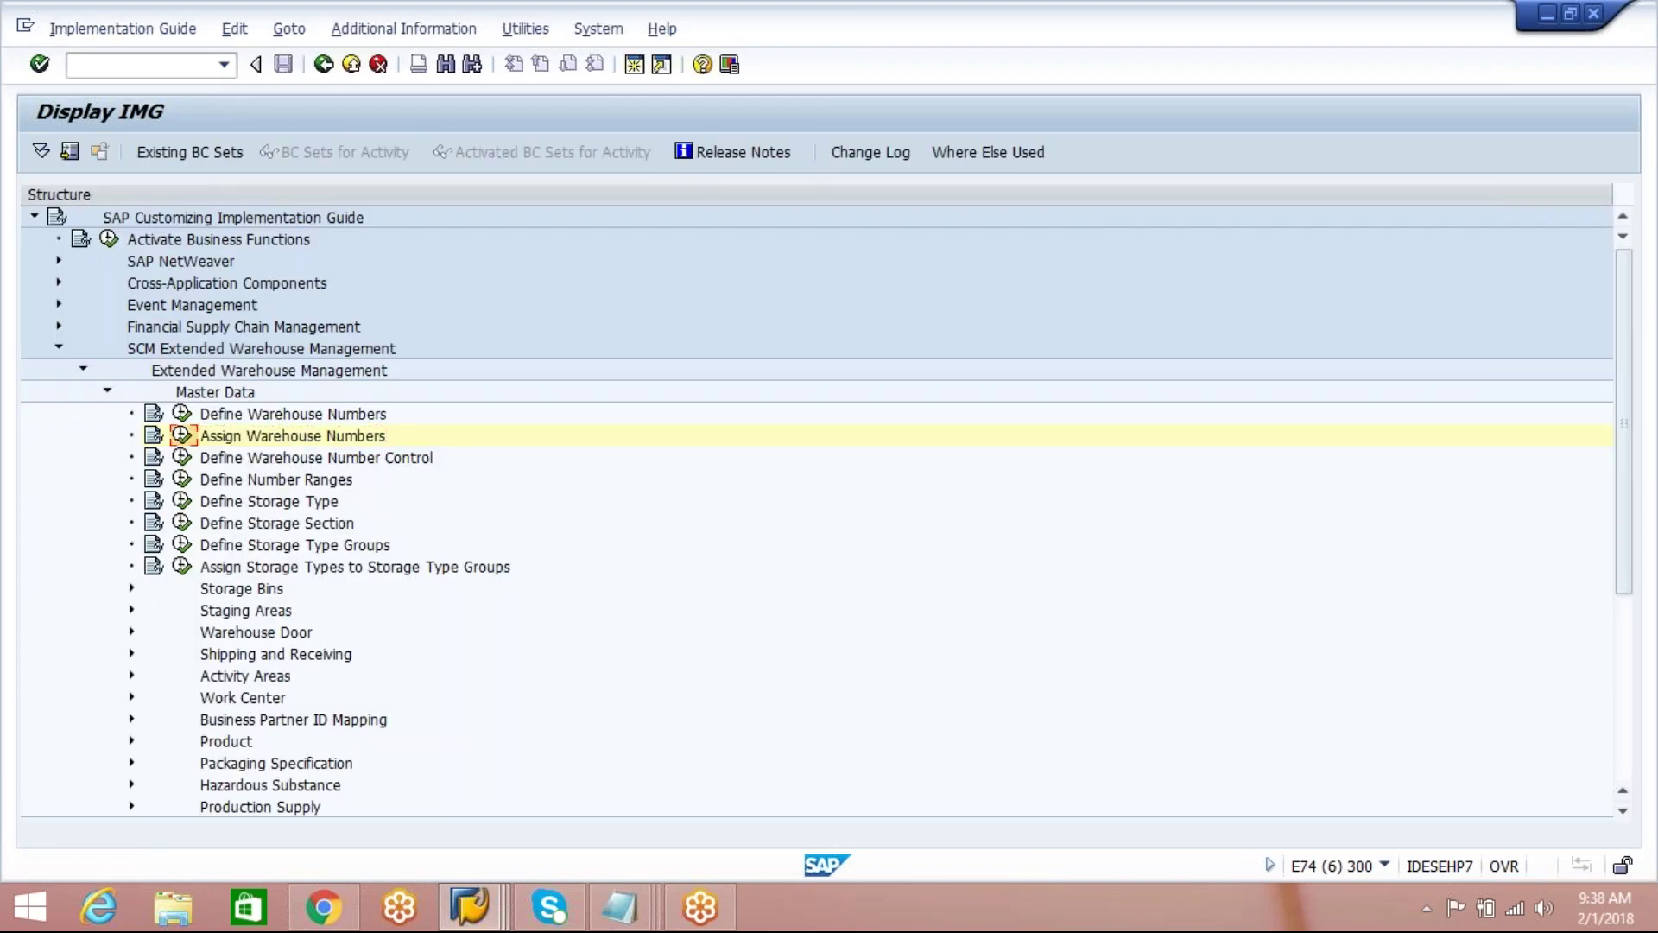
Step: Run the Assign Warehouse Numbers activity with warehouse number AIPL as the work area
key("Return")
type("A")
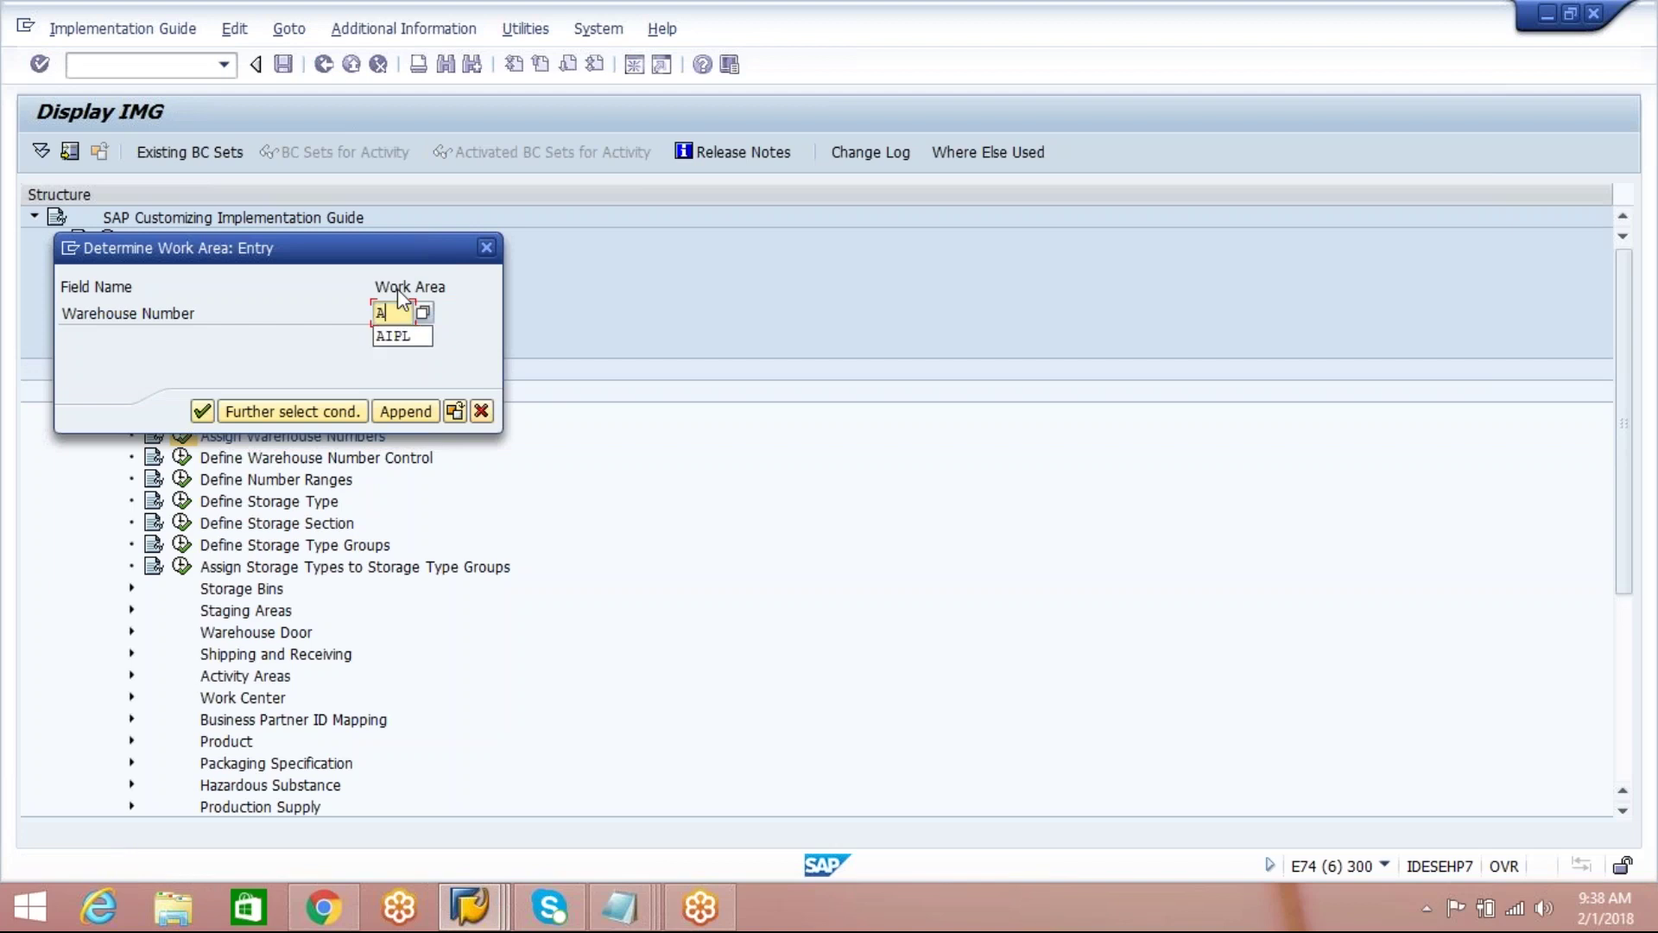
type("IPL")
left_click(202, 413)
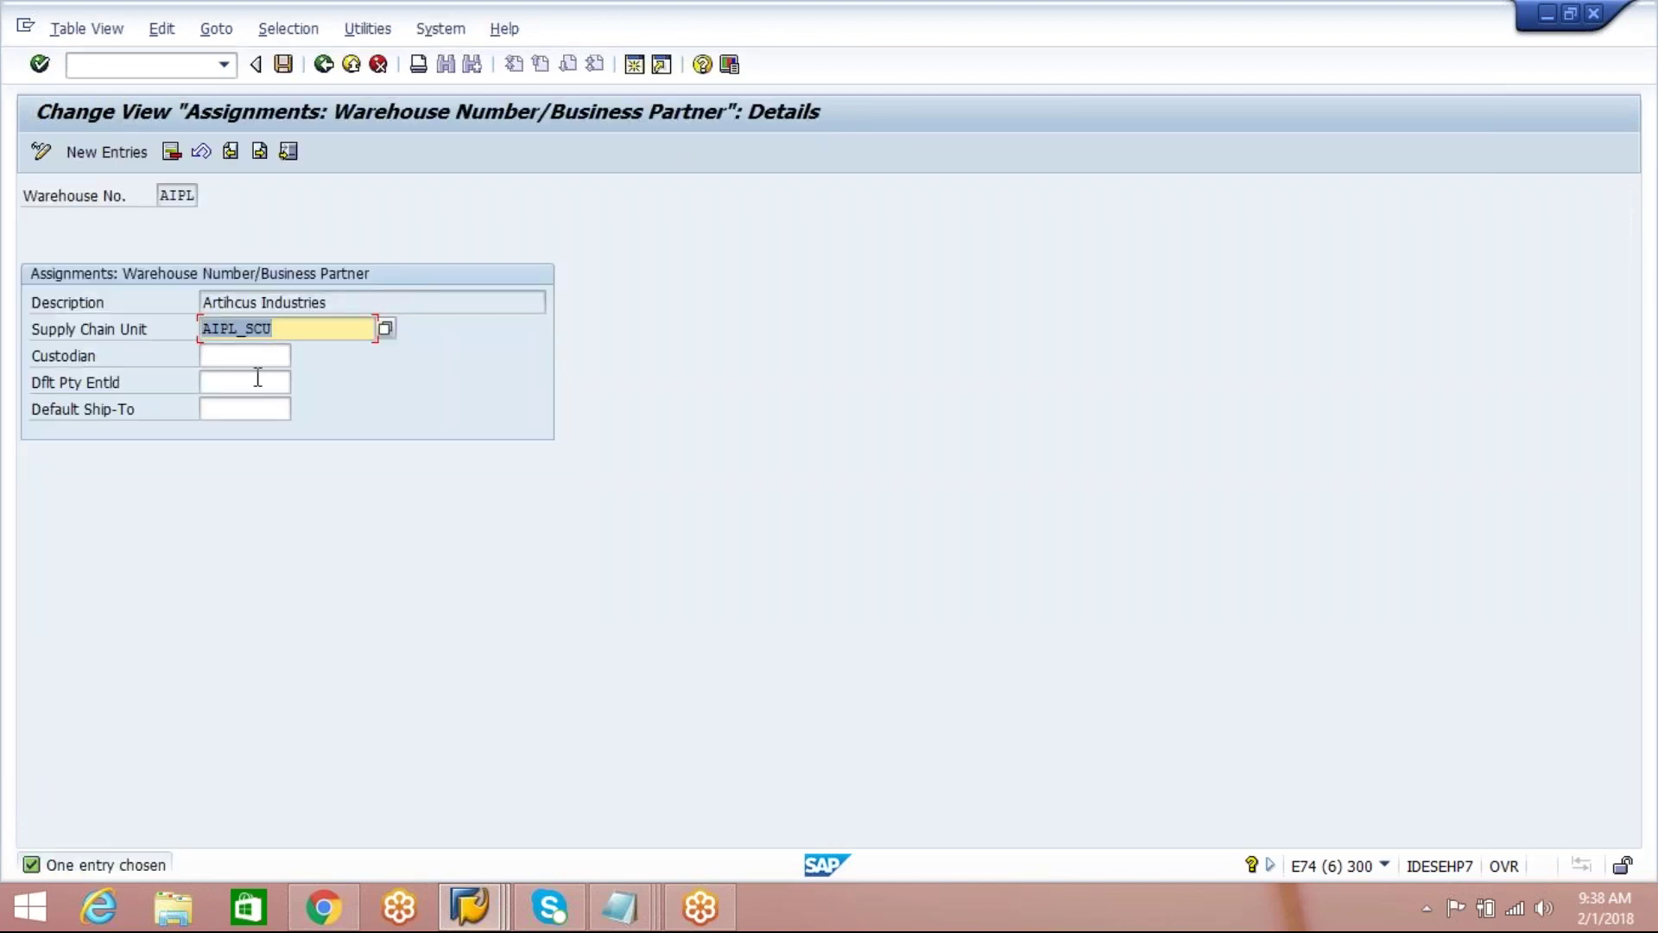
Step: Set both the default party entitled and the custodian of warehouse AIPL to AIPL-PED
left_click(254, 386)
type("A")
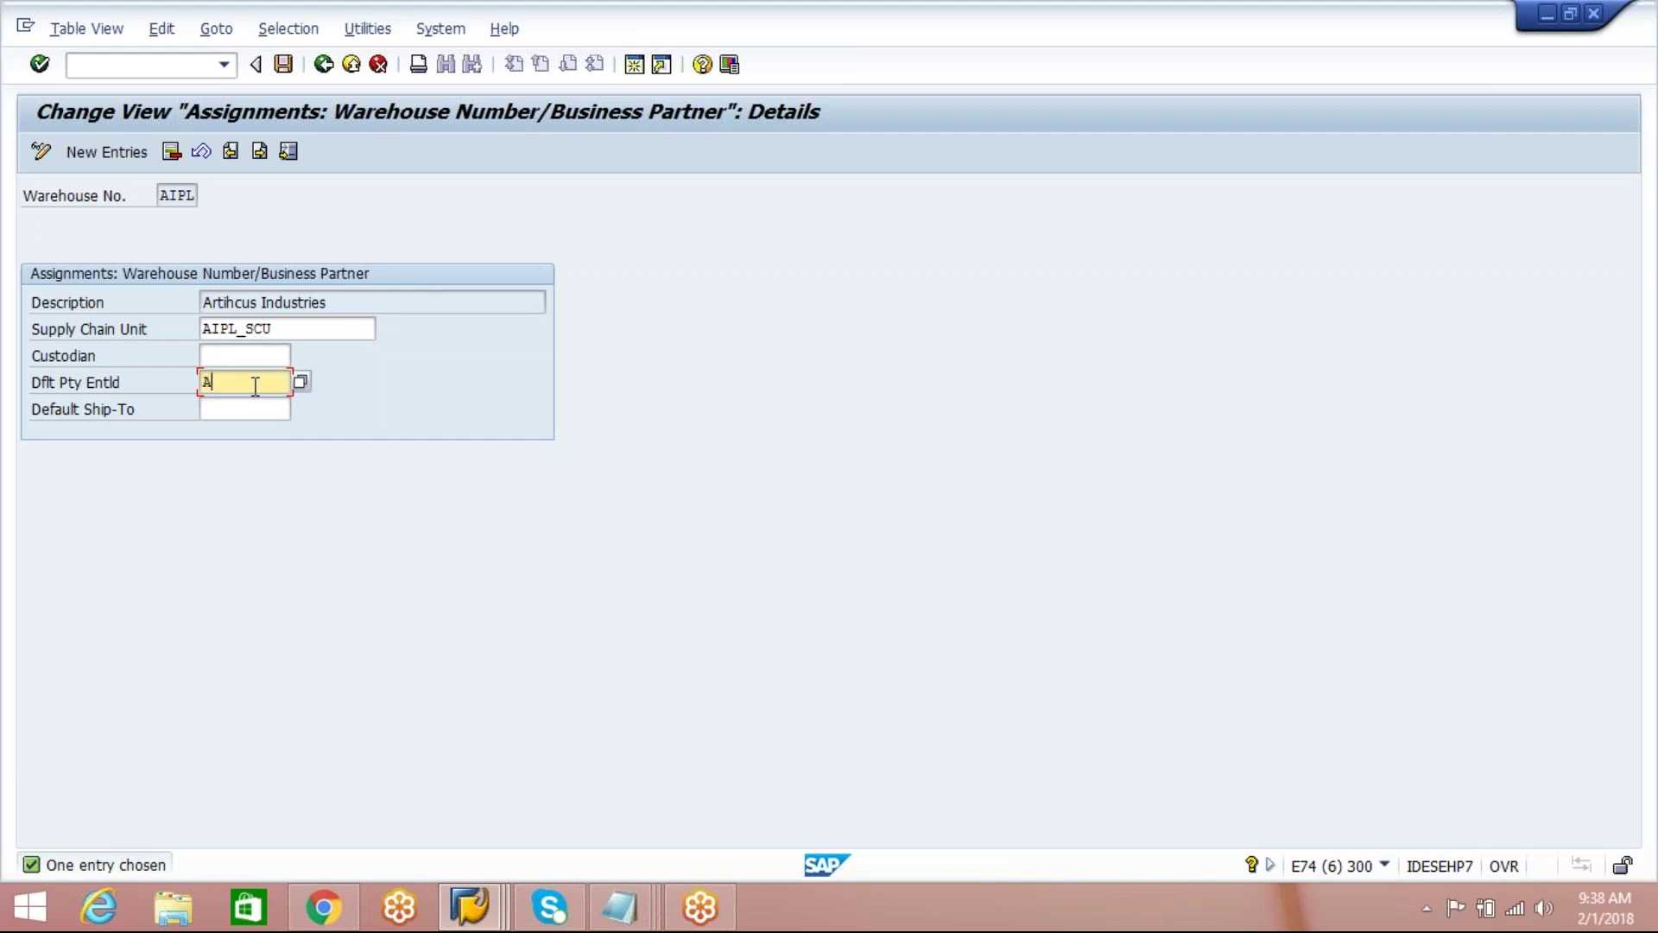
type("IPL-PED")
left_click(244, 355)
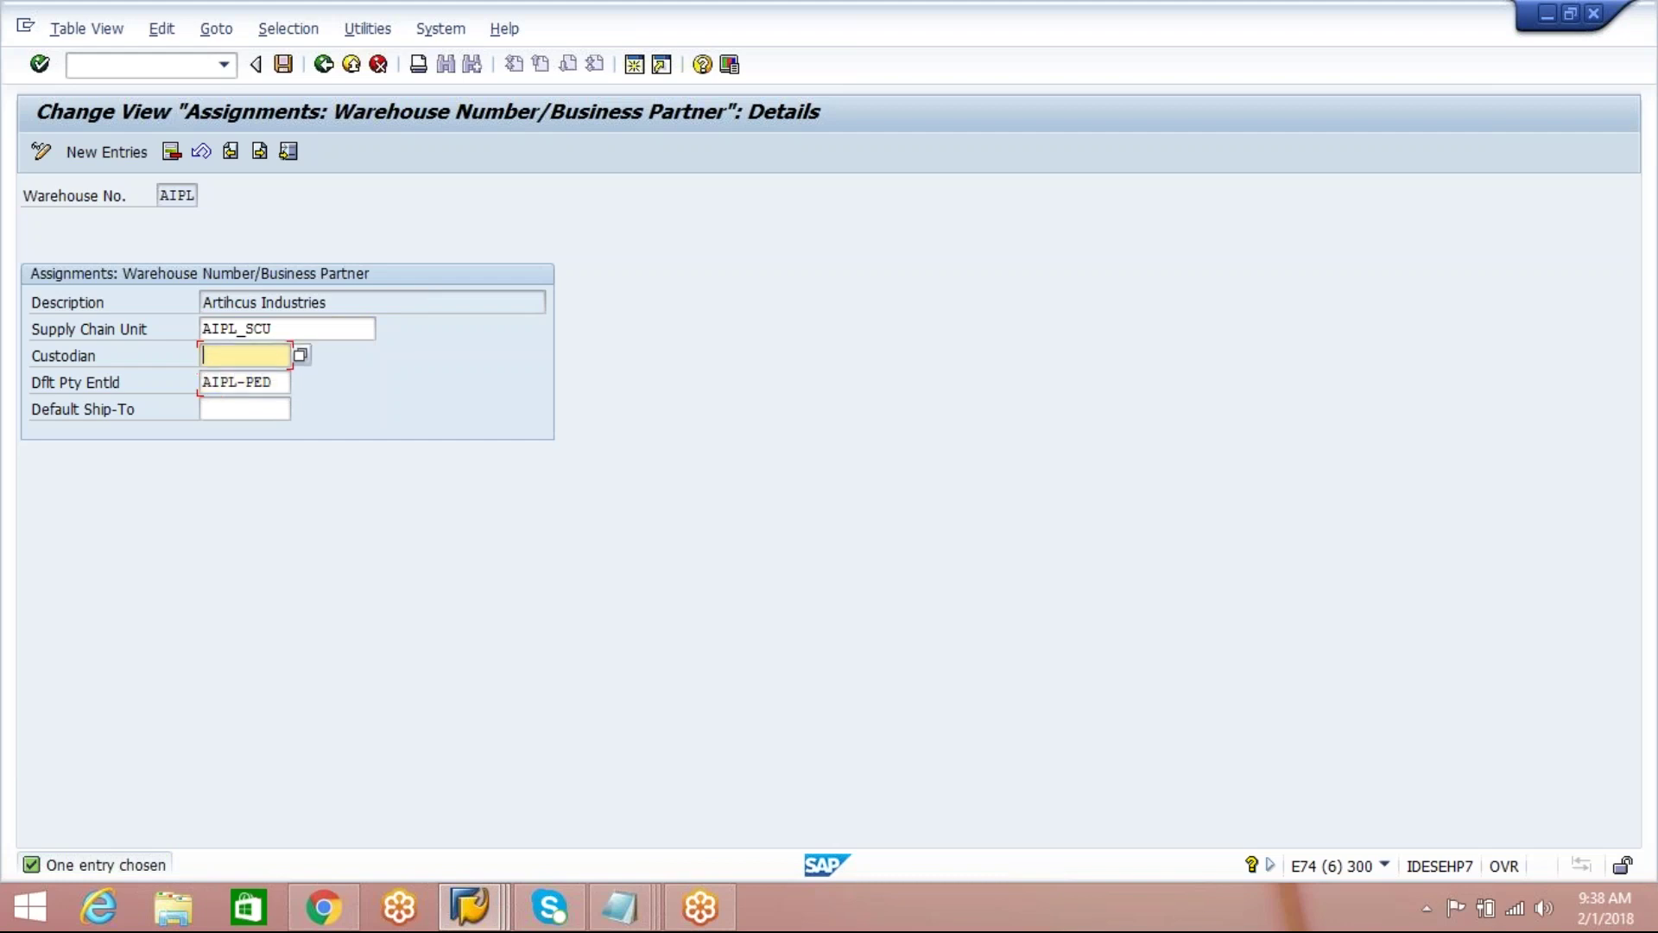
type("AIPL-PED")
key("Return")
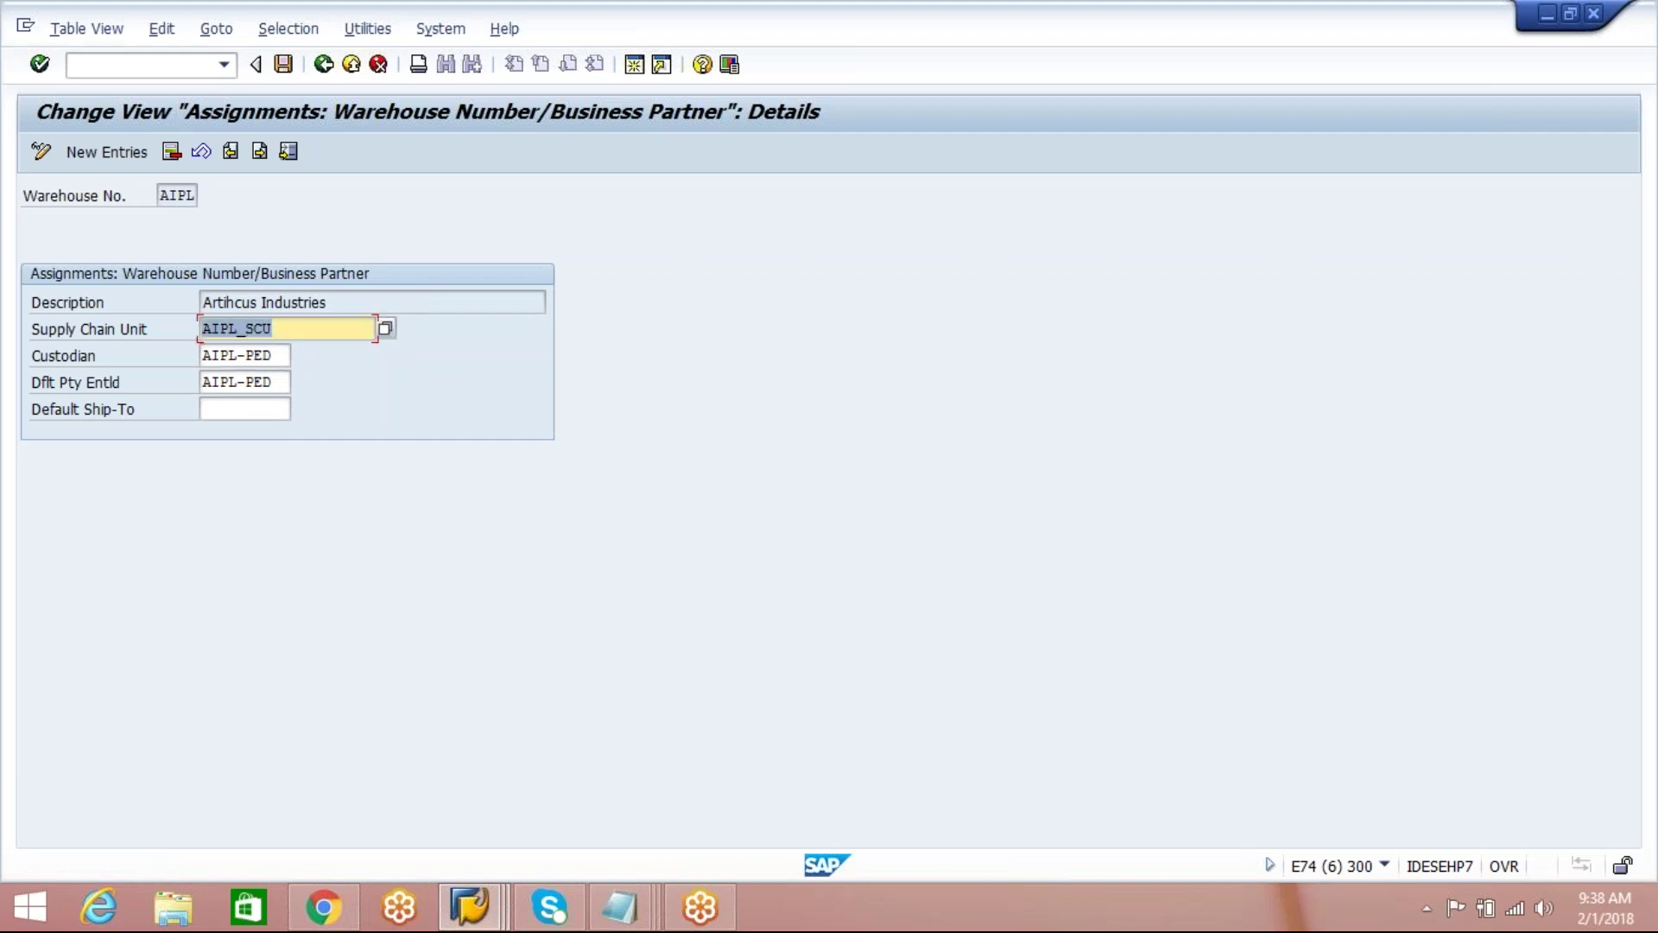
Step: Examine the Custodian, default party entitled and Default Ship-To fields of the warehouse assignment
left_click(289, 367)
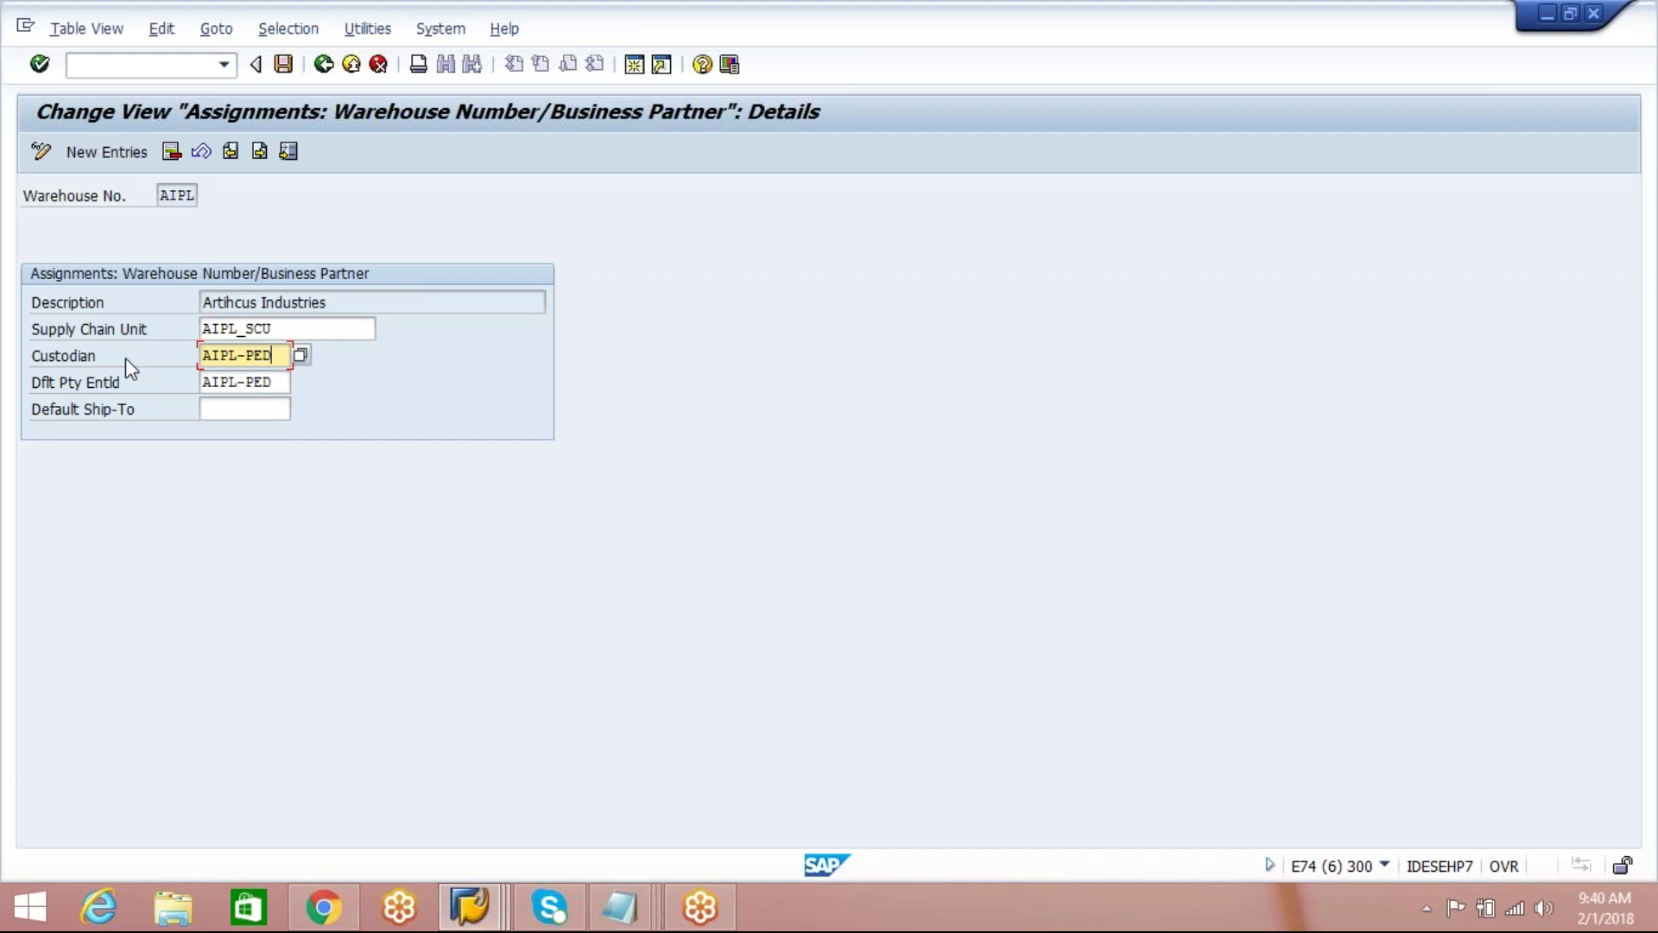
left_click(281, 386)
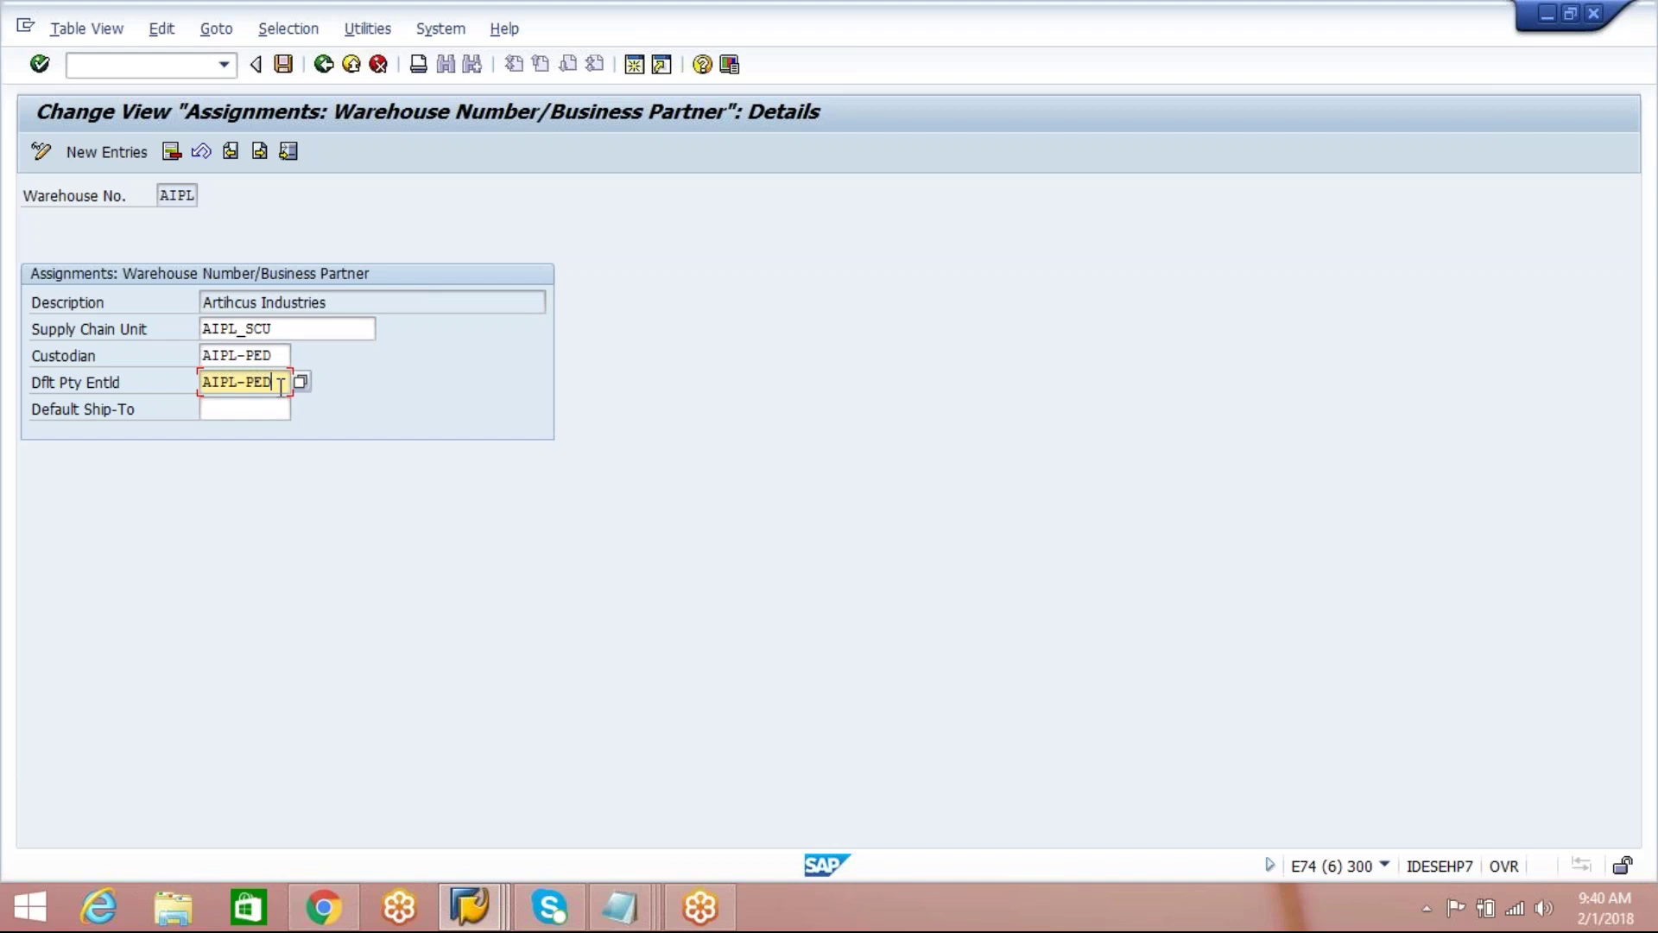
left_click(275, 356)
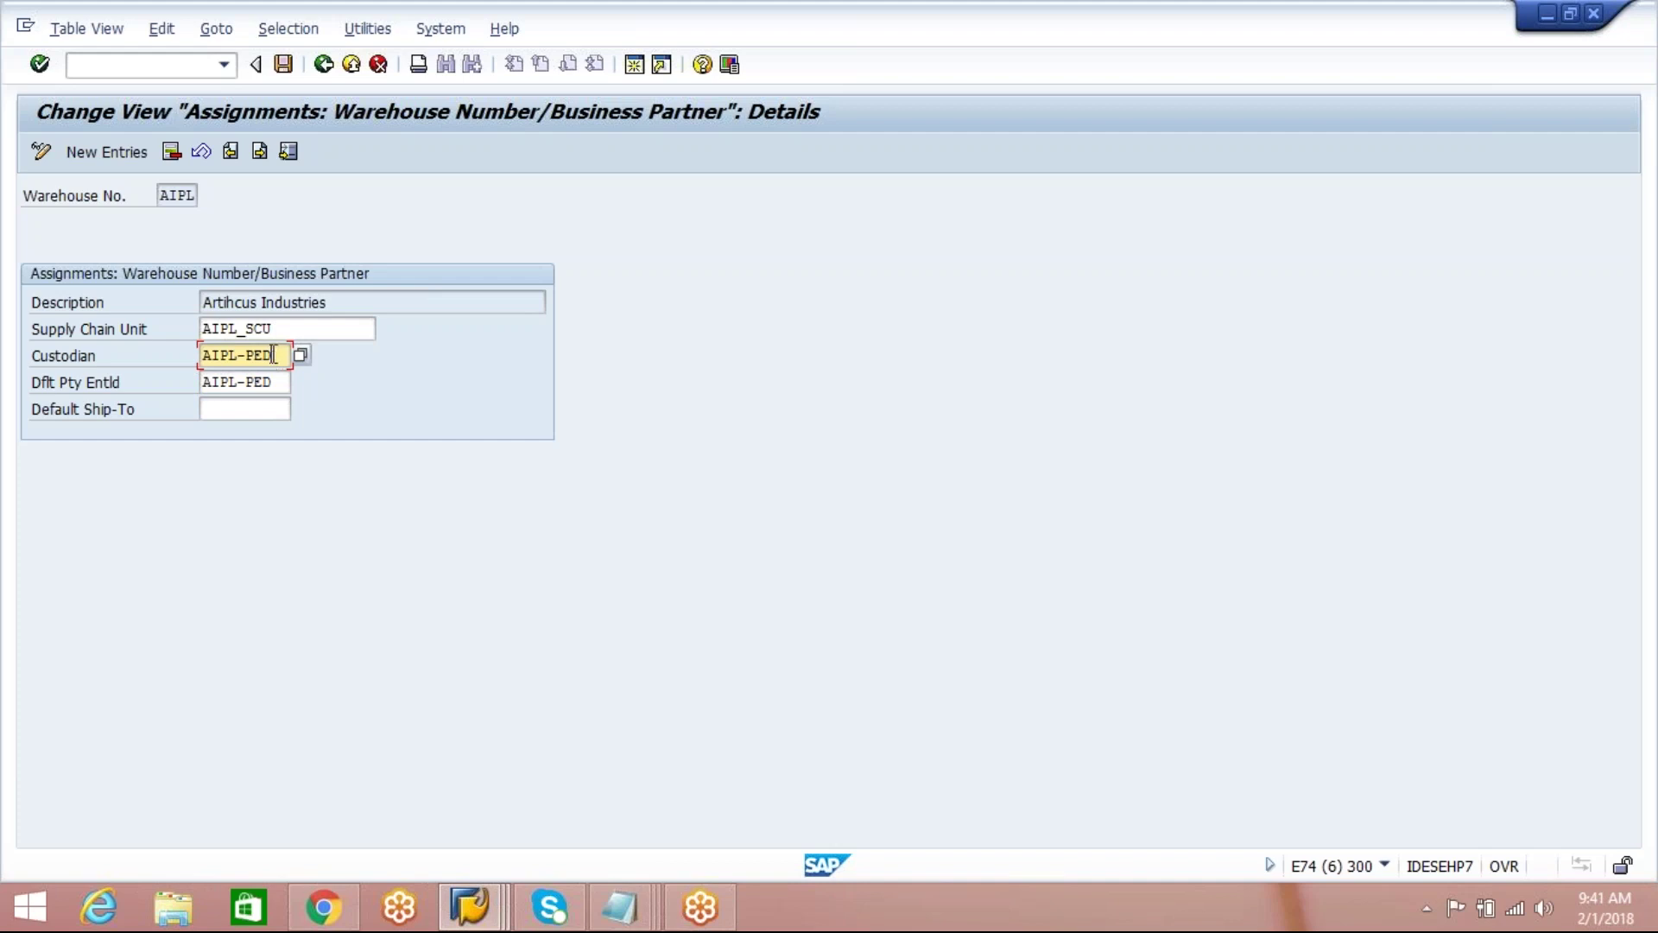
left_click(279, 382)
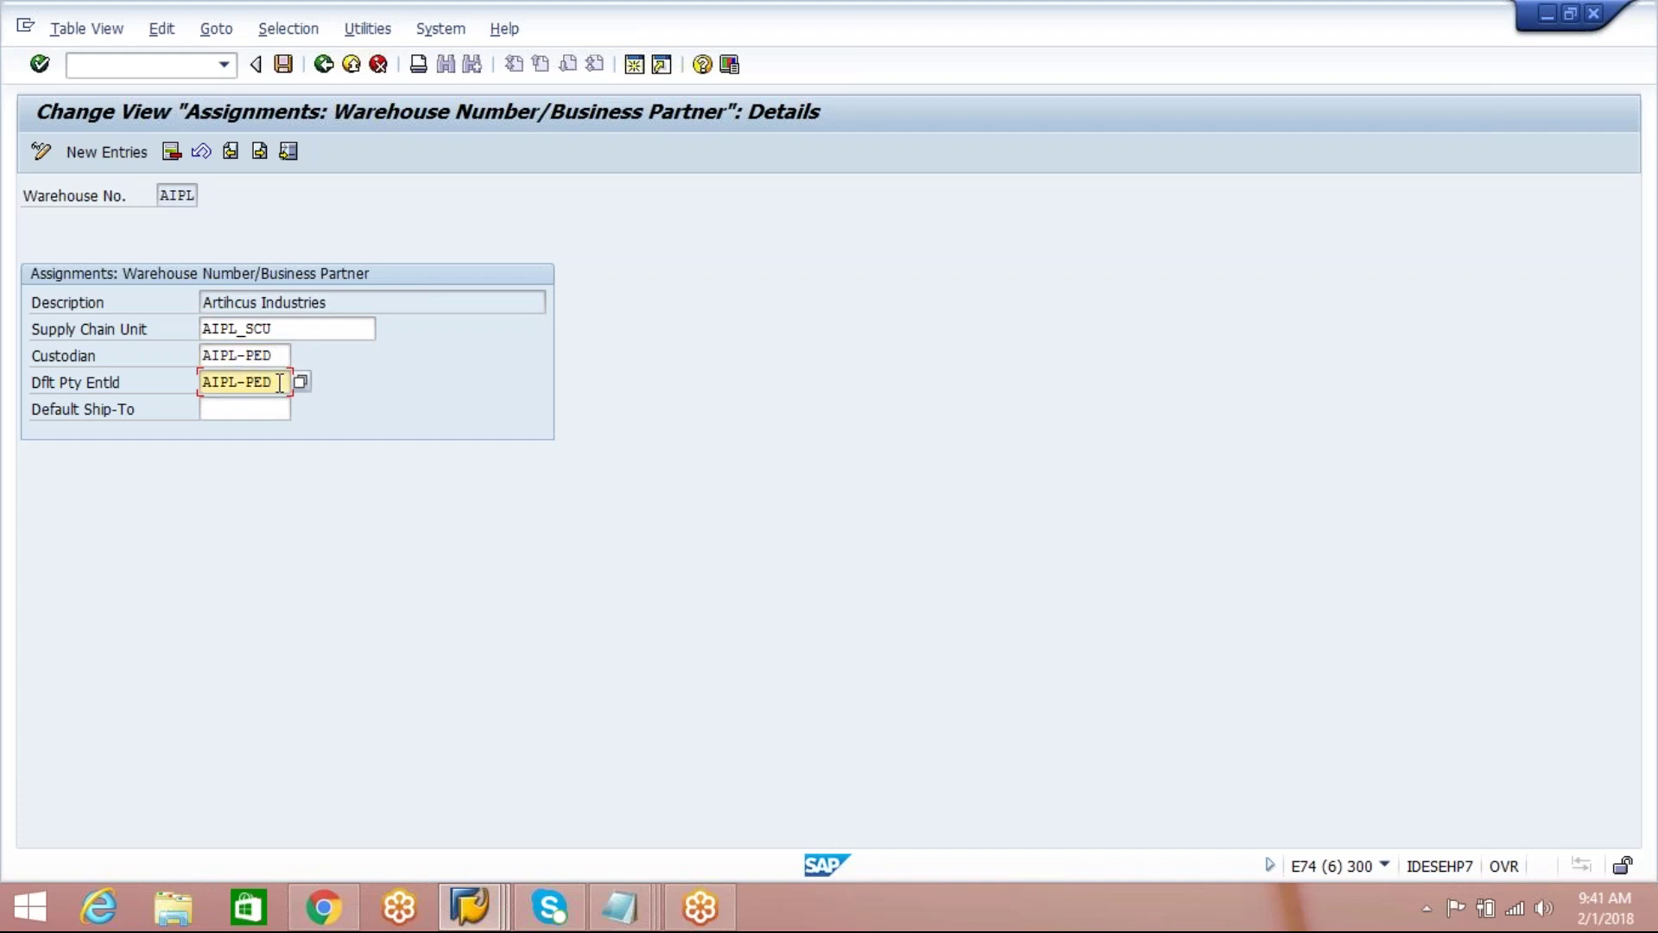
left_click(110, 386)
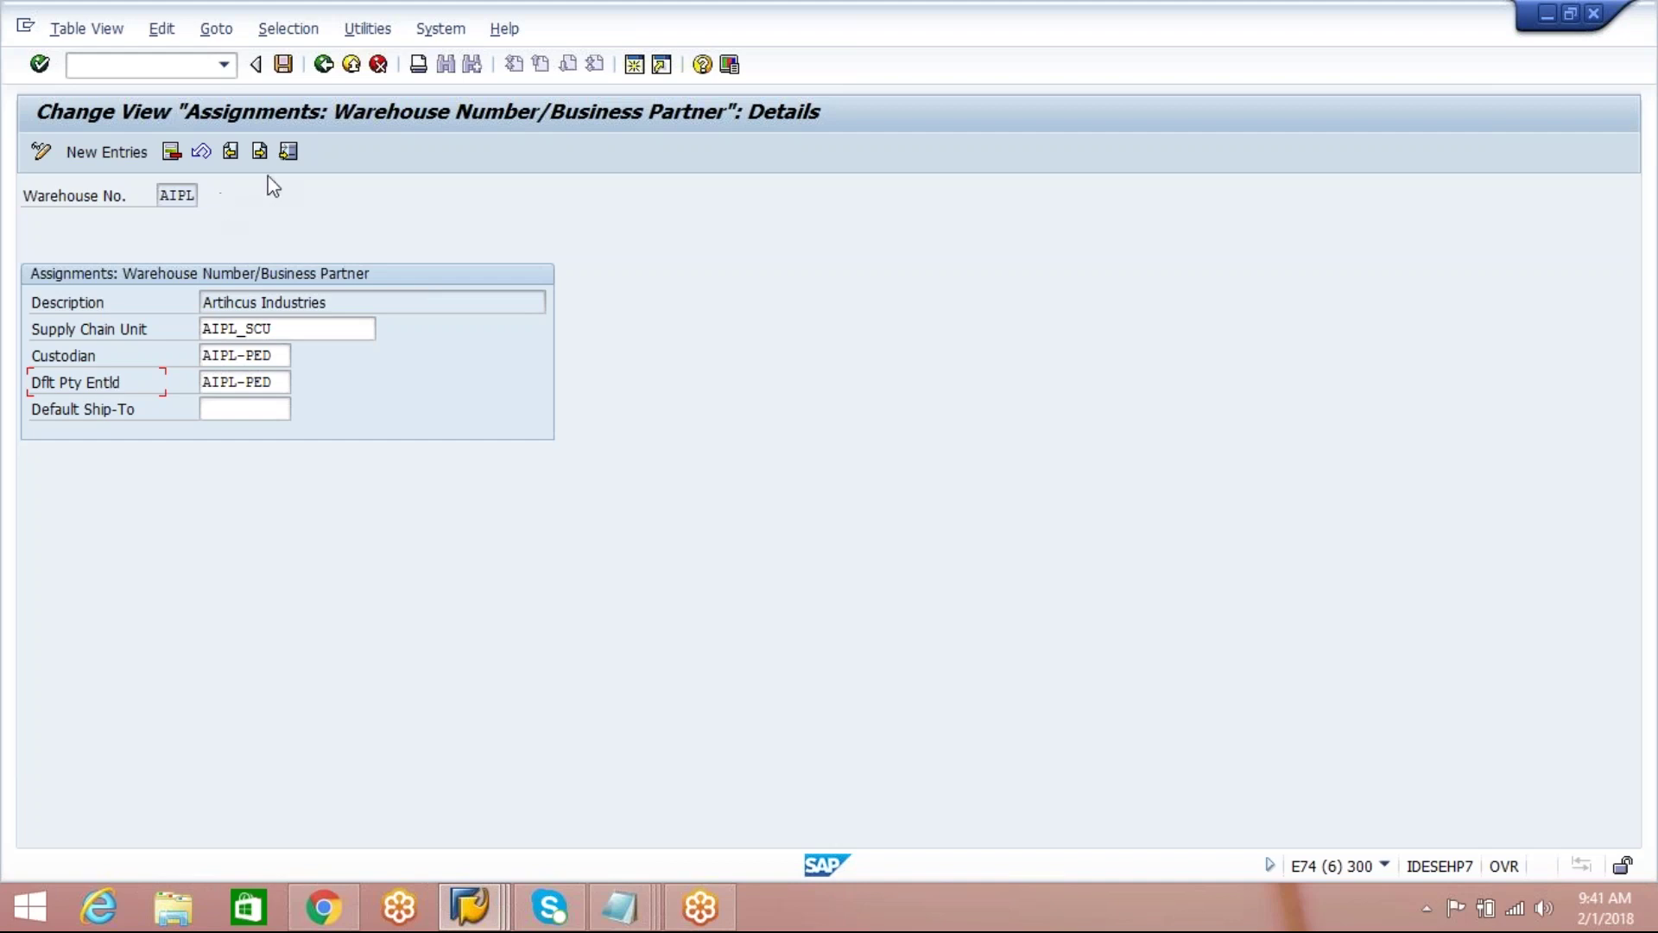
left_click(276, 388)
left_click(274, 408)
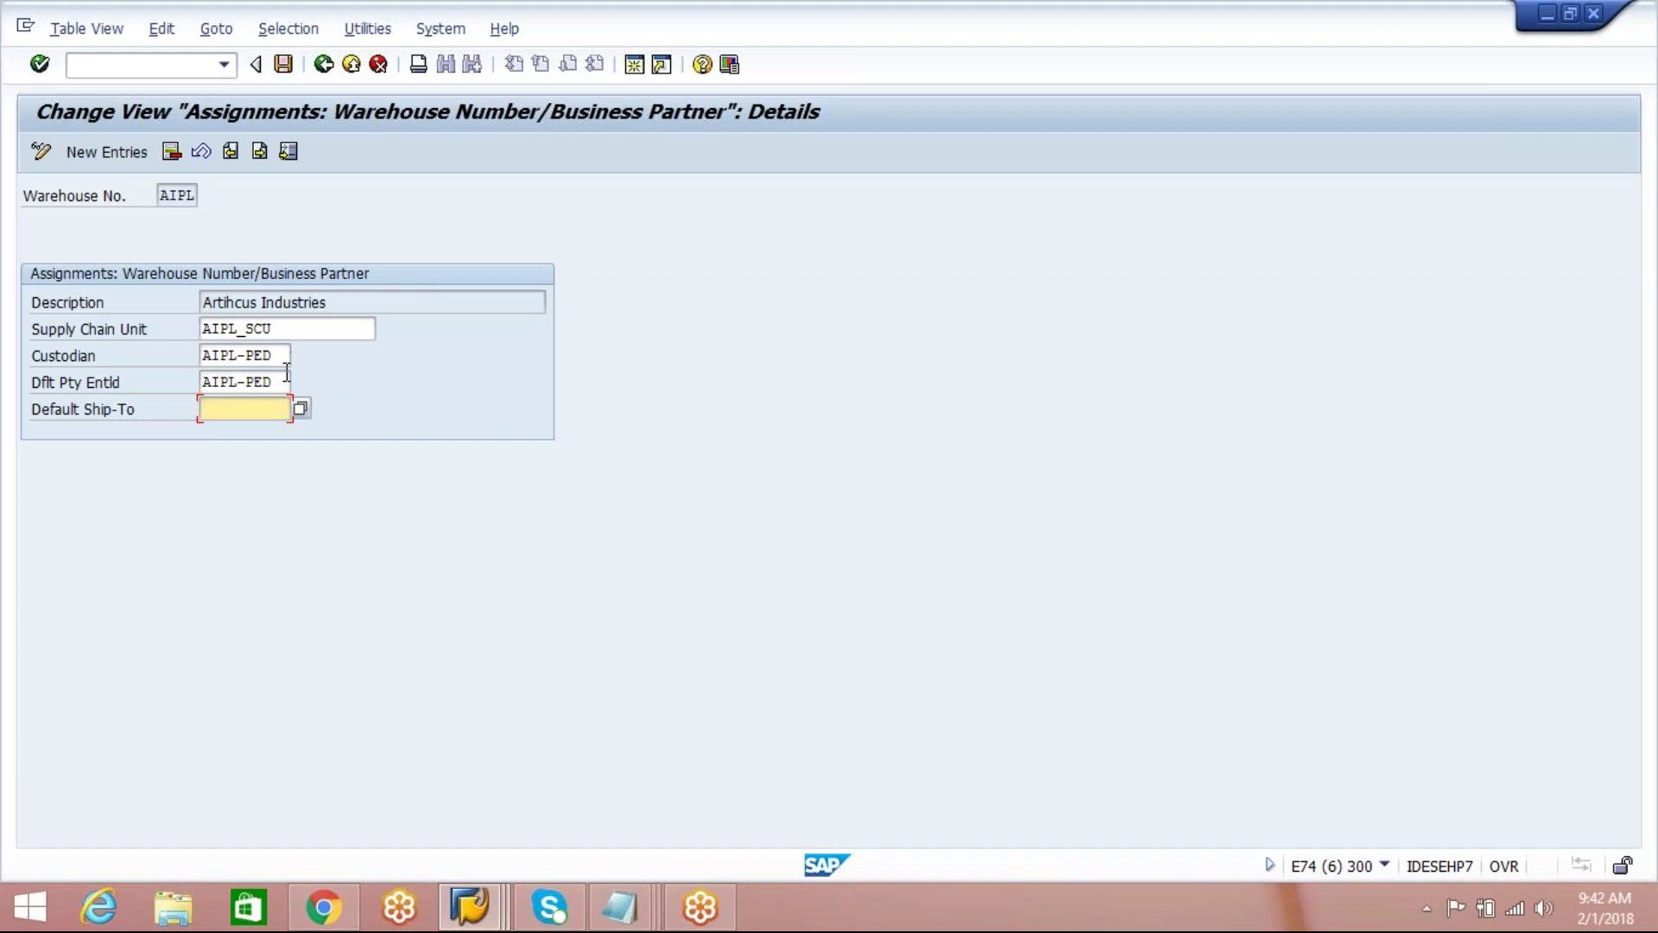
Step: Save the business partner assignment of warehouse AIPL and return to the IMG structure
left_click(284, 65)
key("F3")
left_click(333, 606)
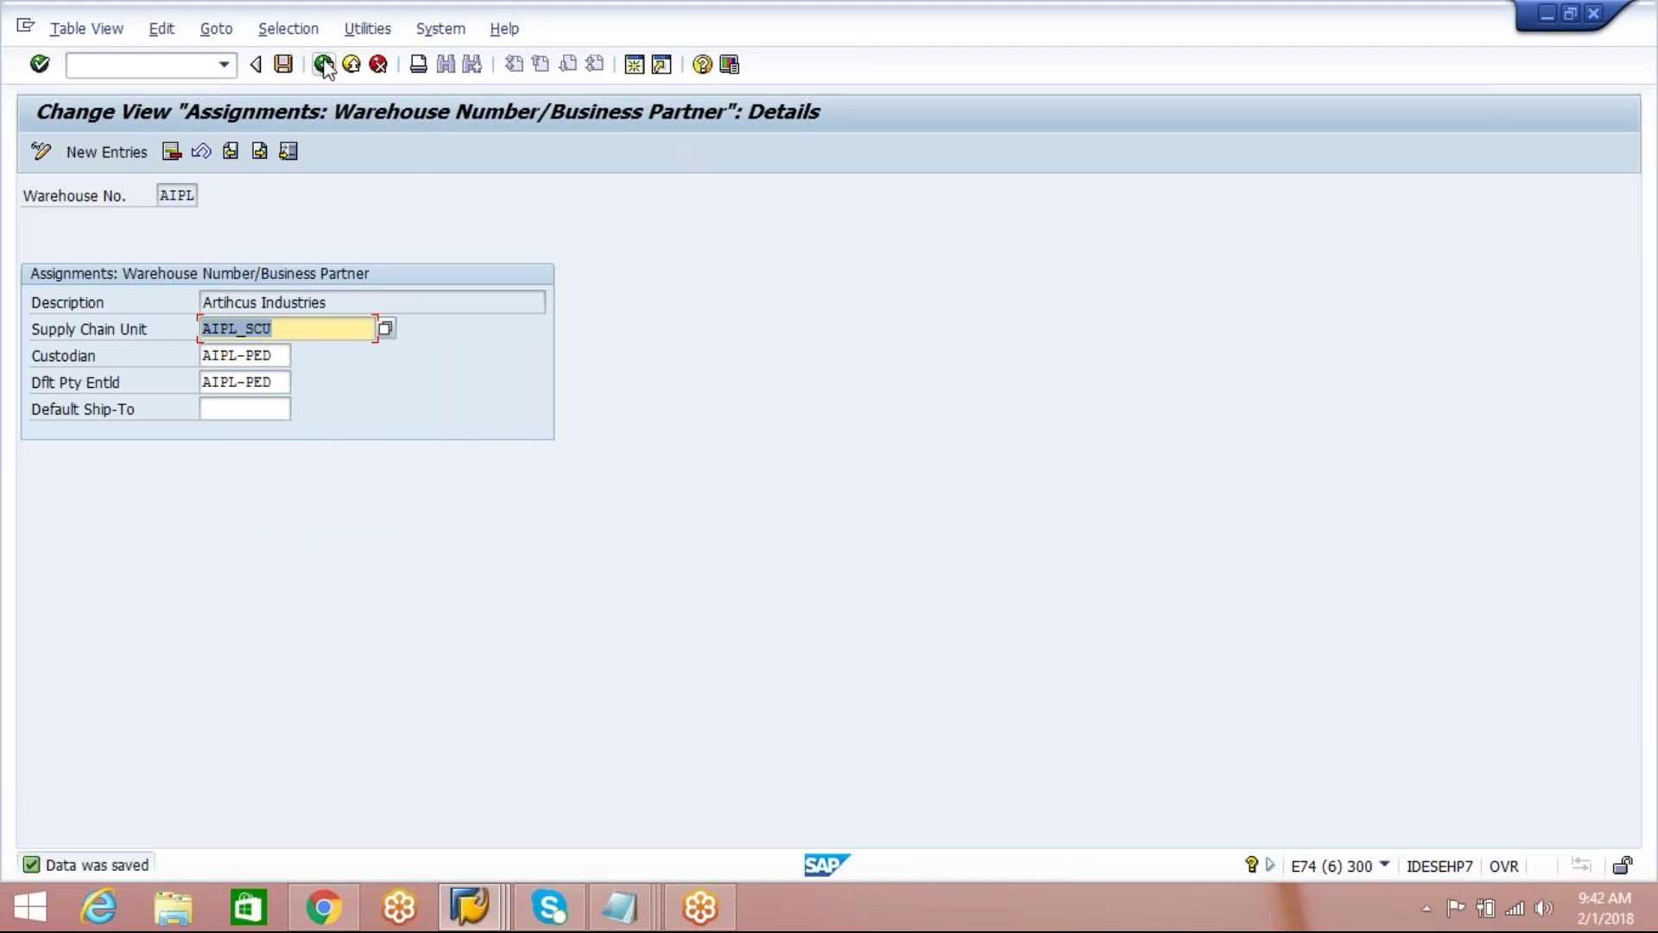
left_click(325, 67)
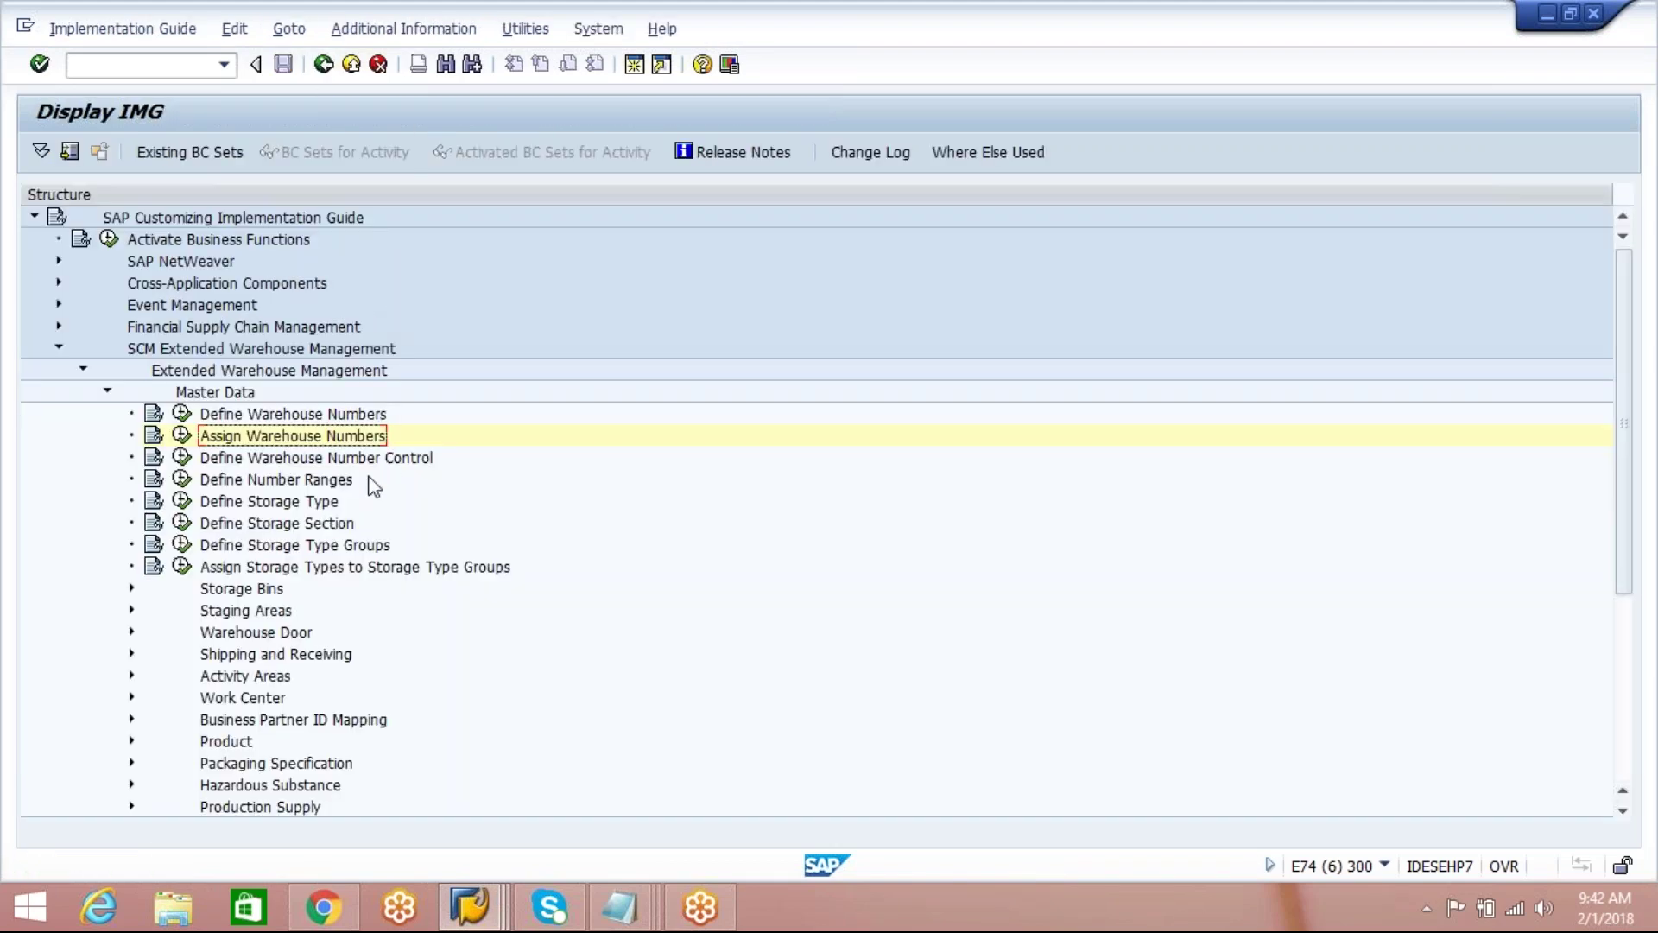
left_click(350, 480)
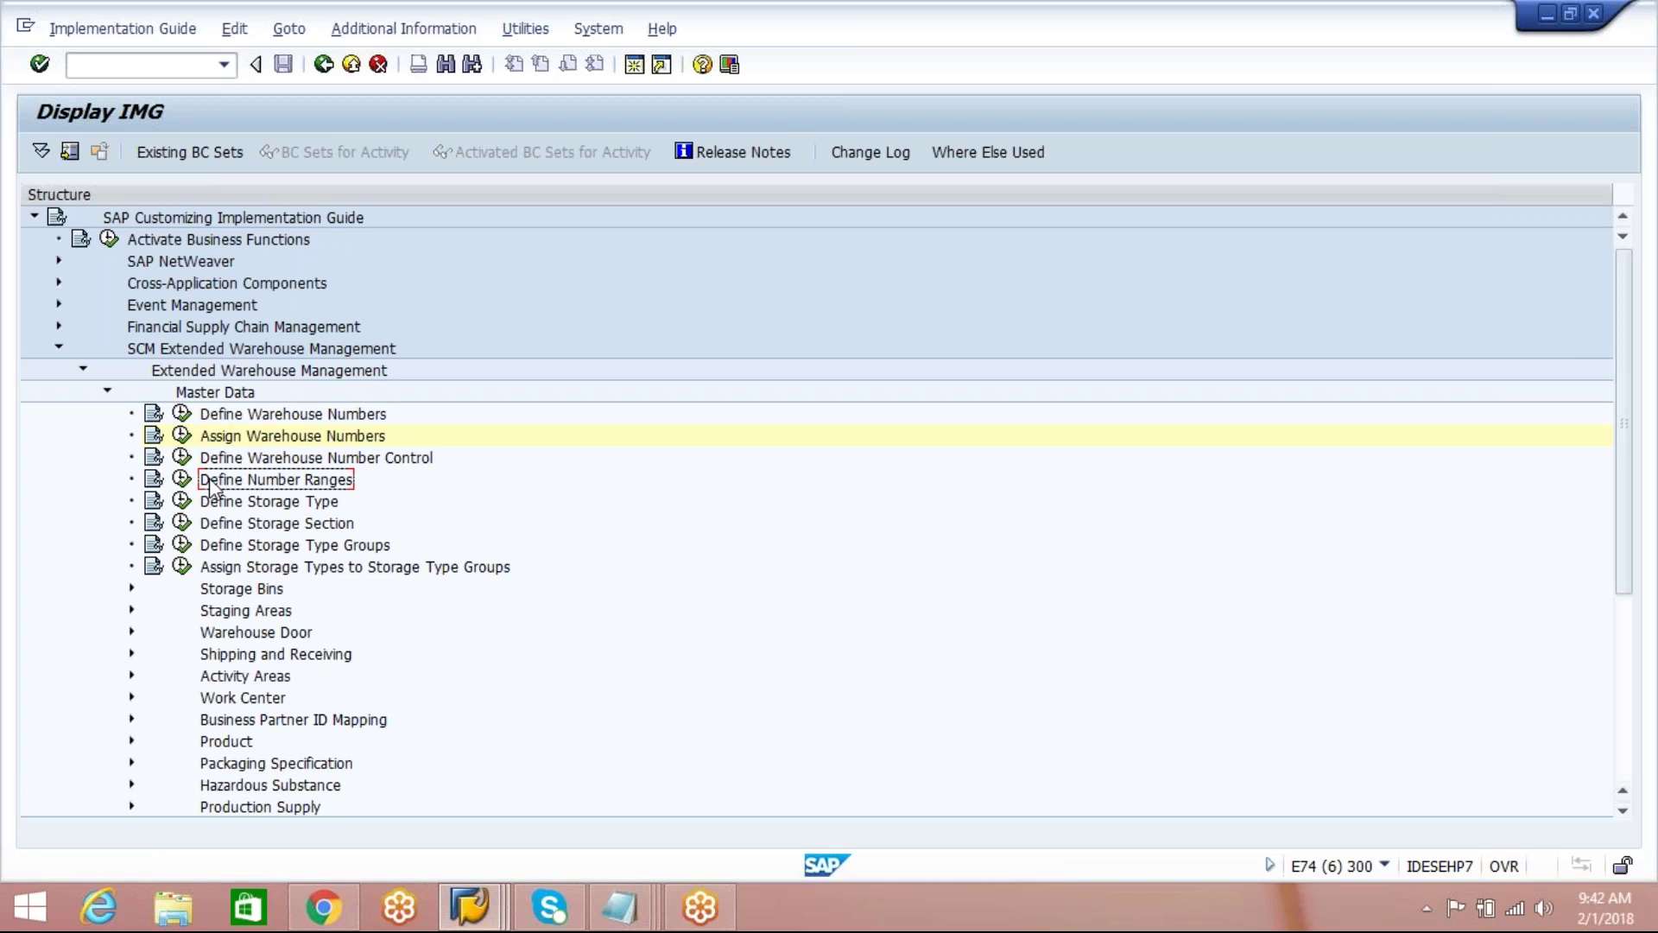
left_click(266, 504)
left_click(262, 524)
left_click(269, 509)
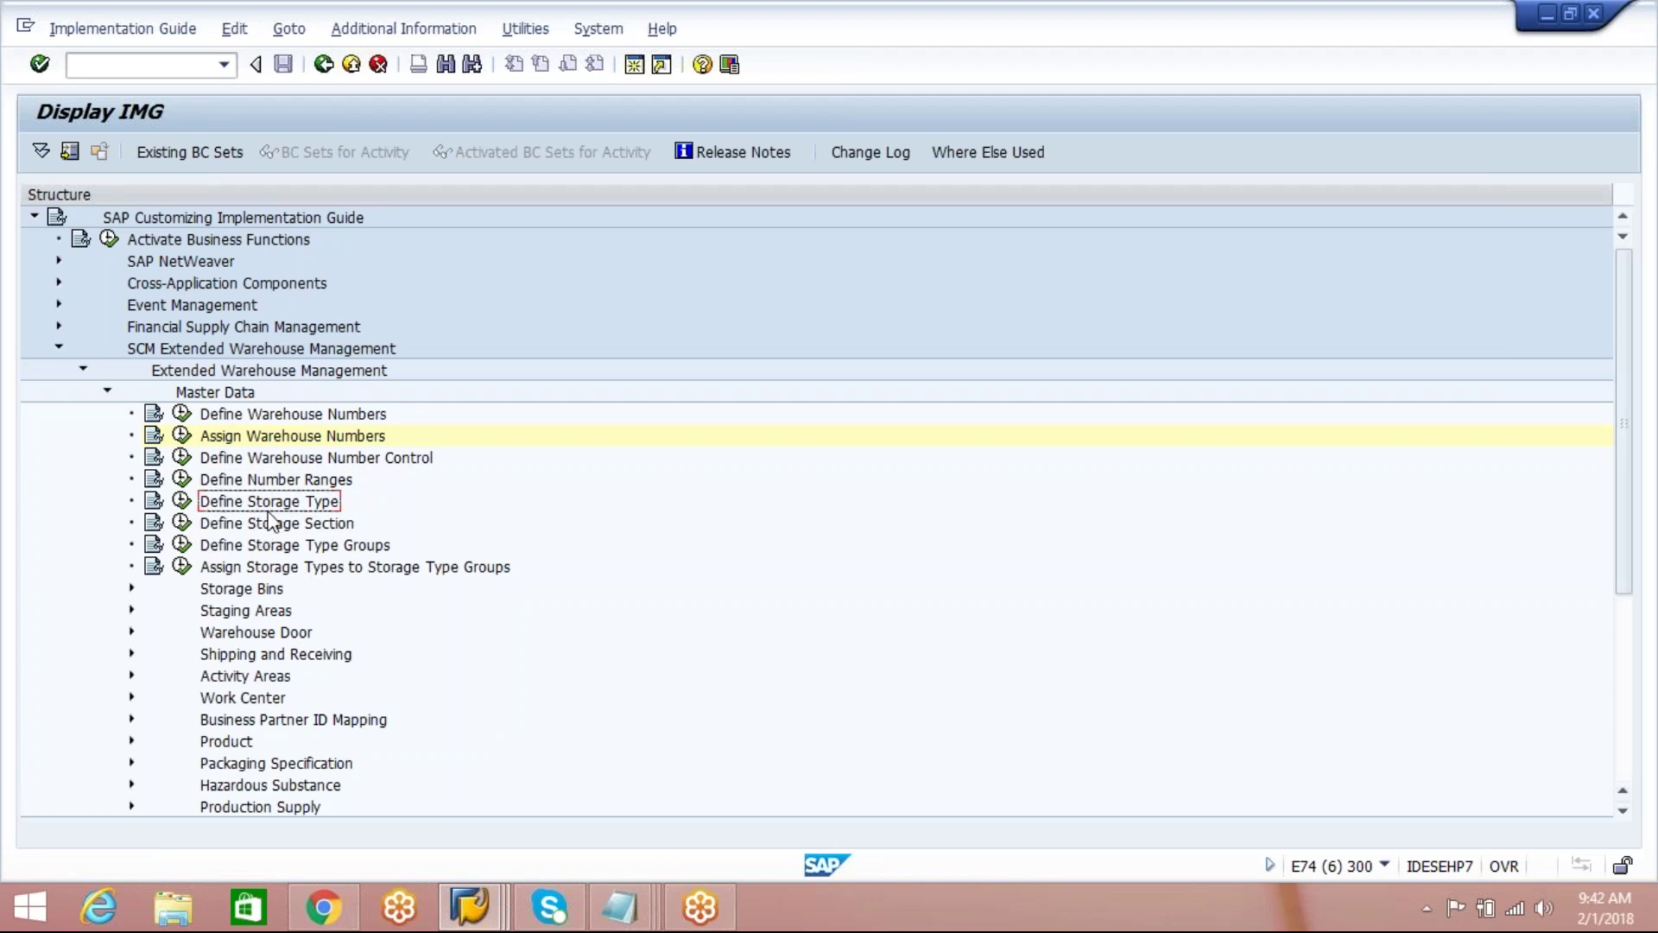
Step: Switch to the Chrome browser and open the Google homepage at google.co.in
left_click(324, 906)
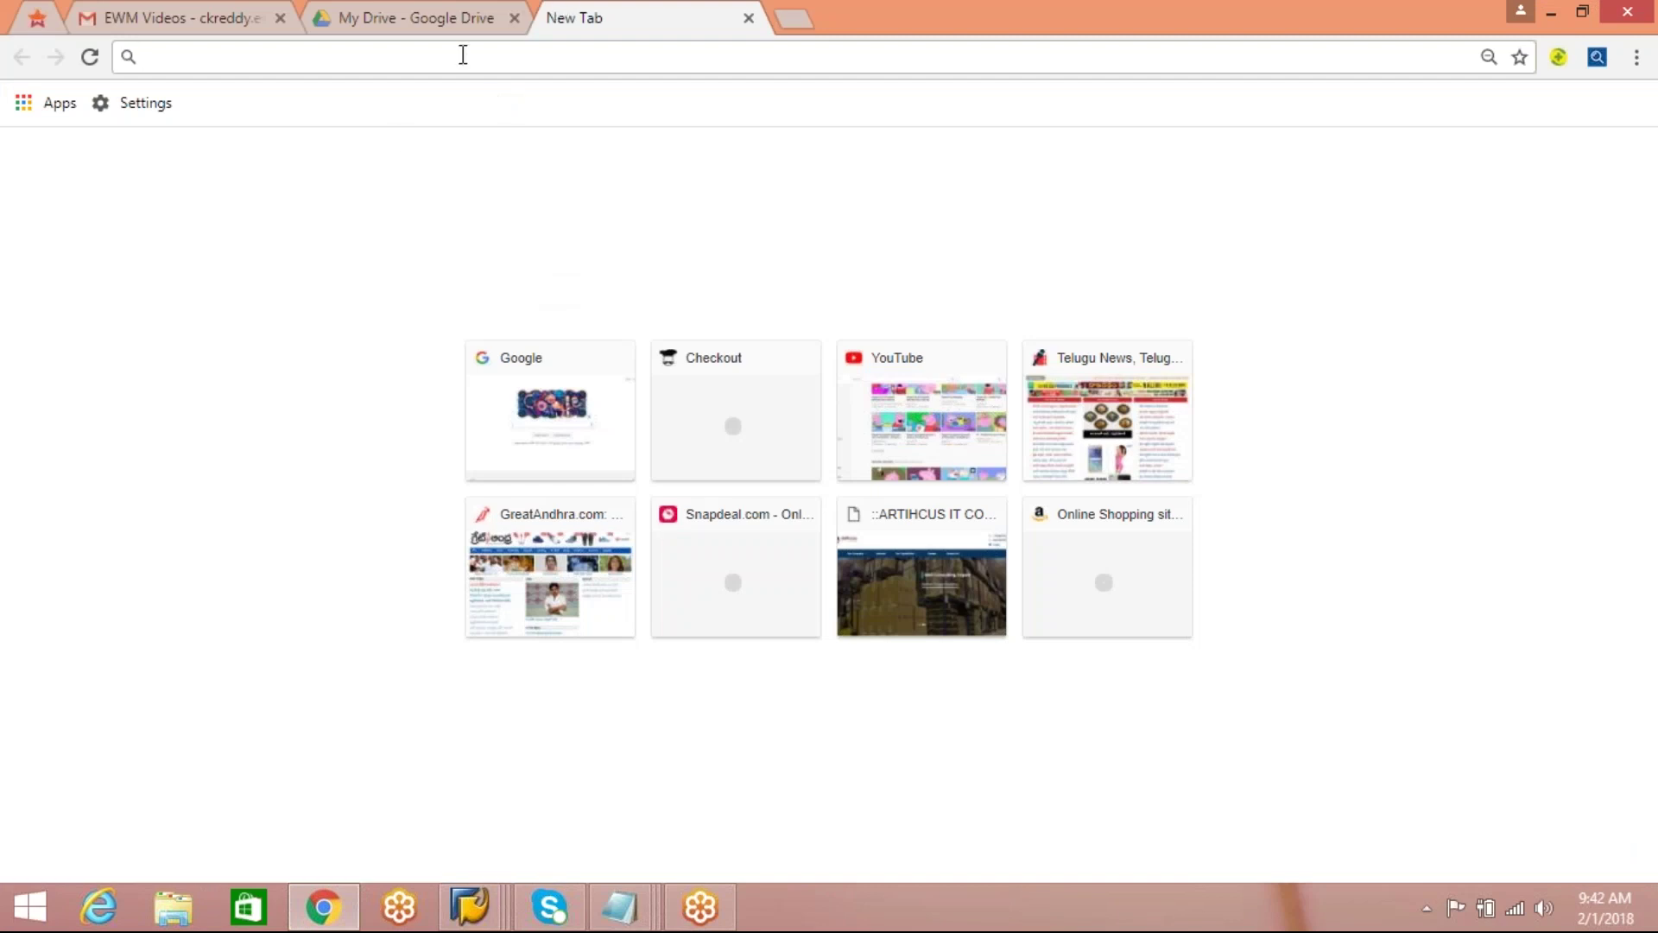
type("goo")
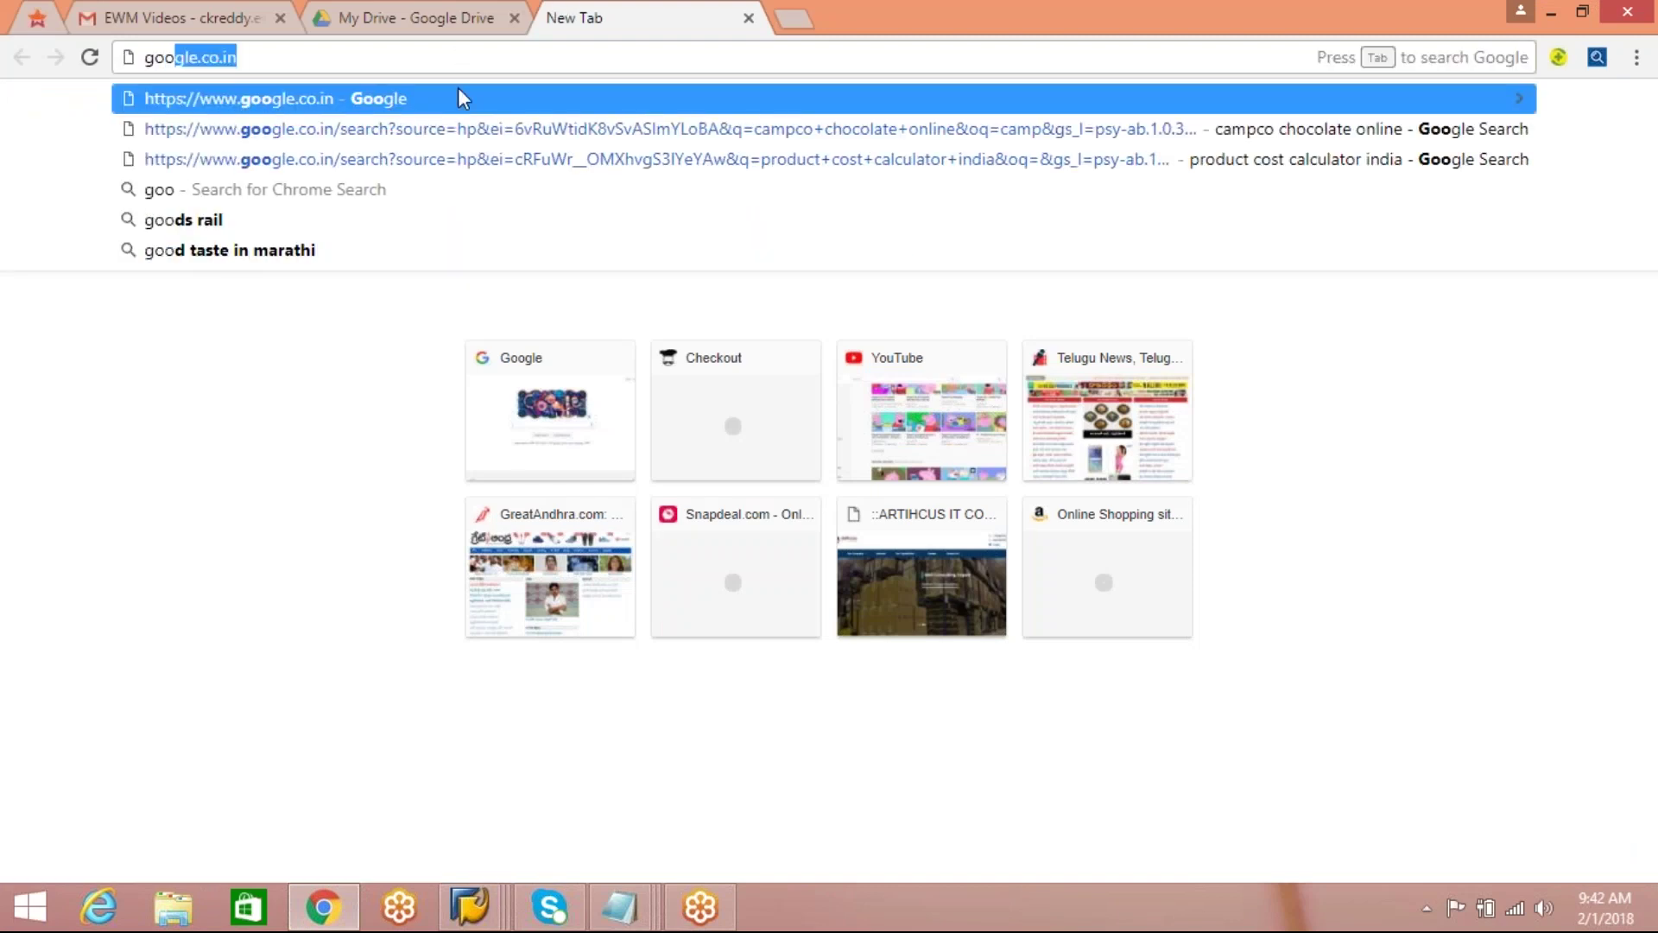
key("Return")
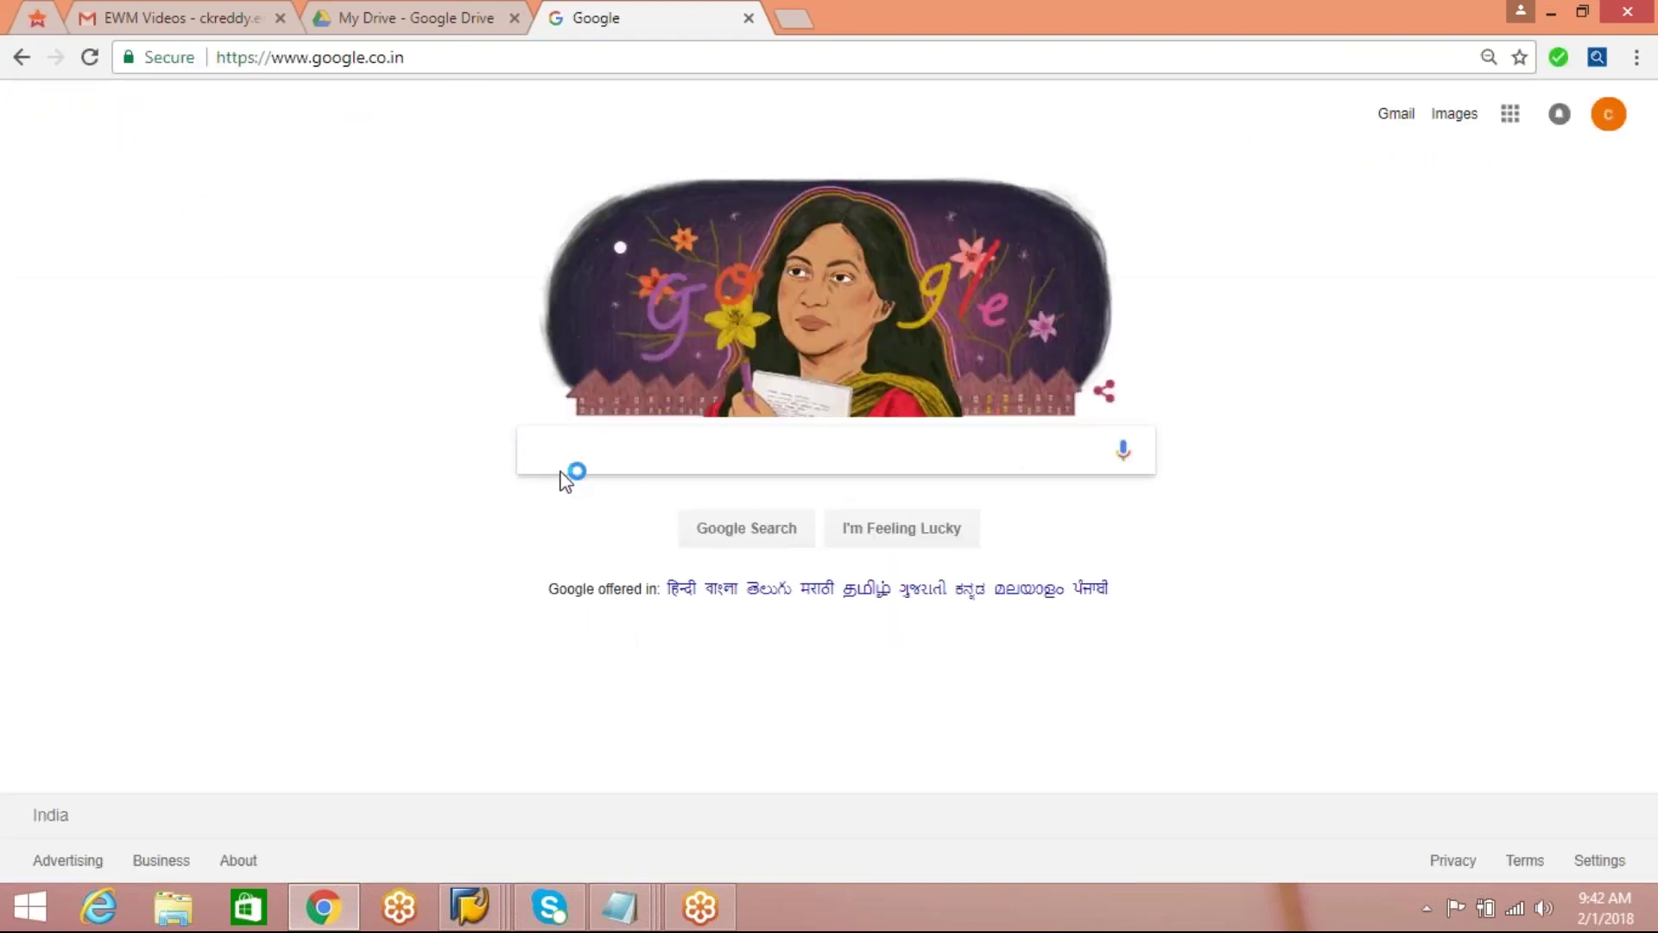
Step: Search Google for warehouse storage and show the image results
type("ware")
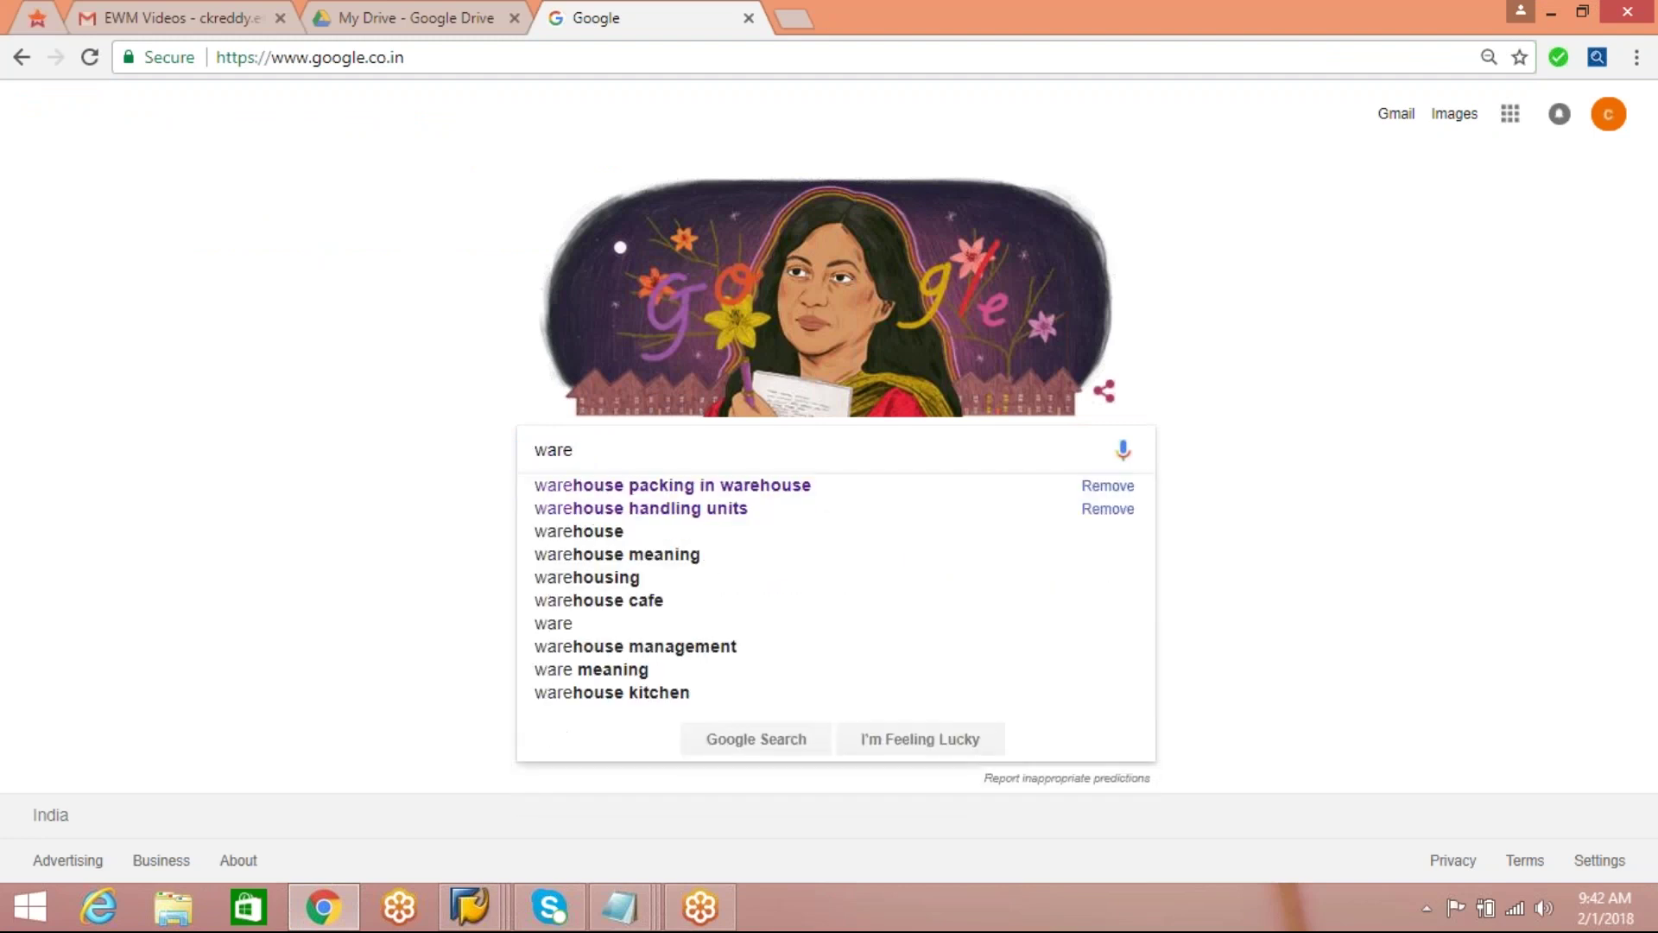
type("house")
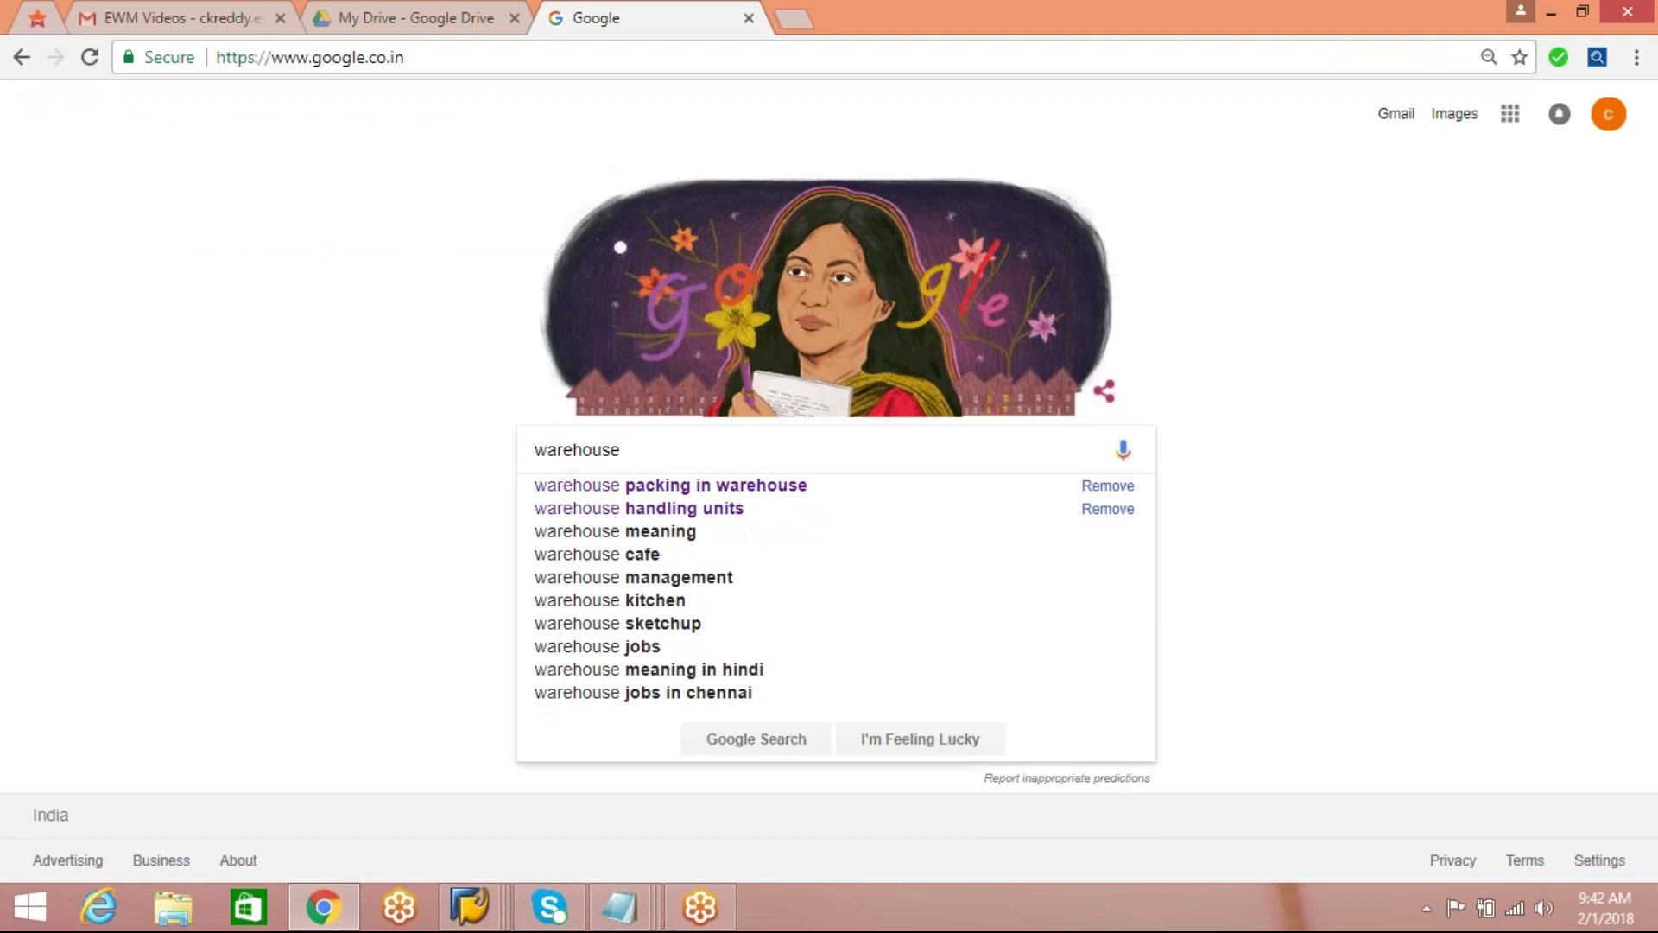
type(" stoarge")
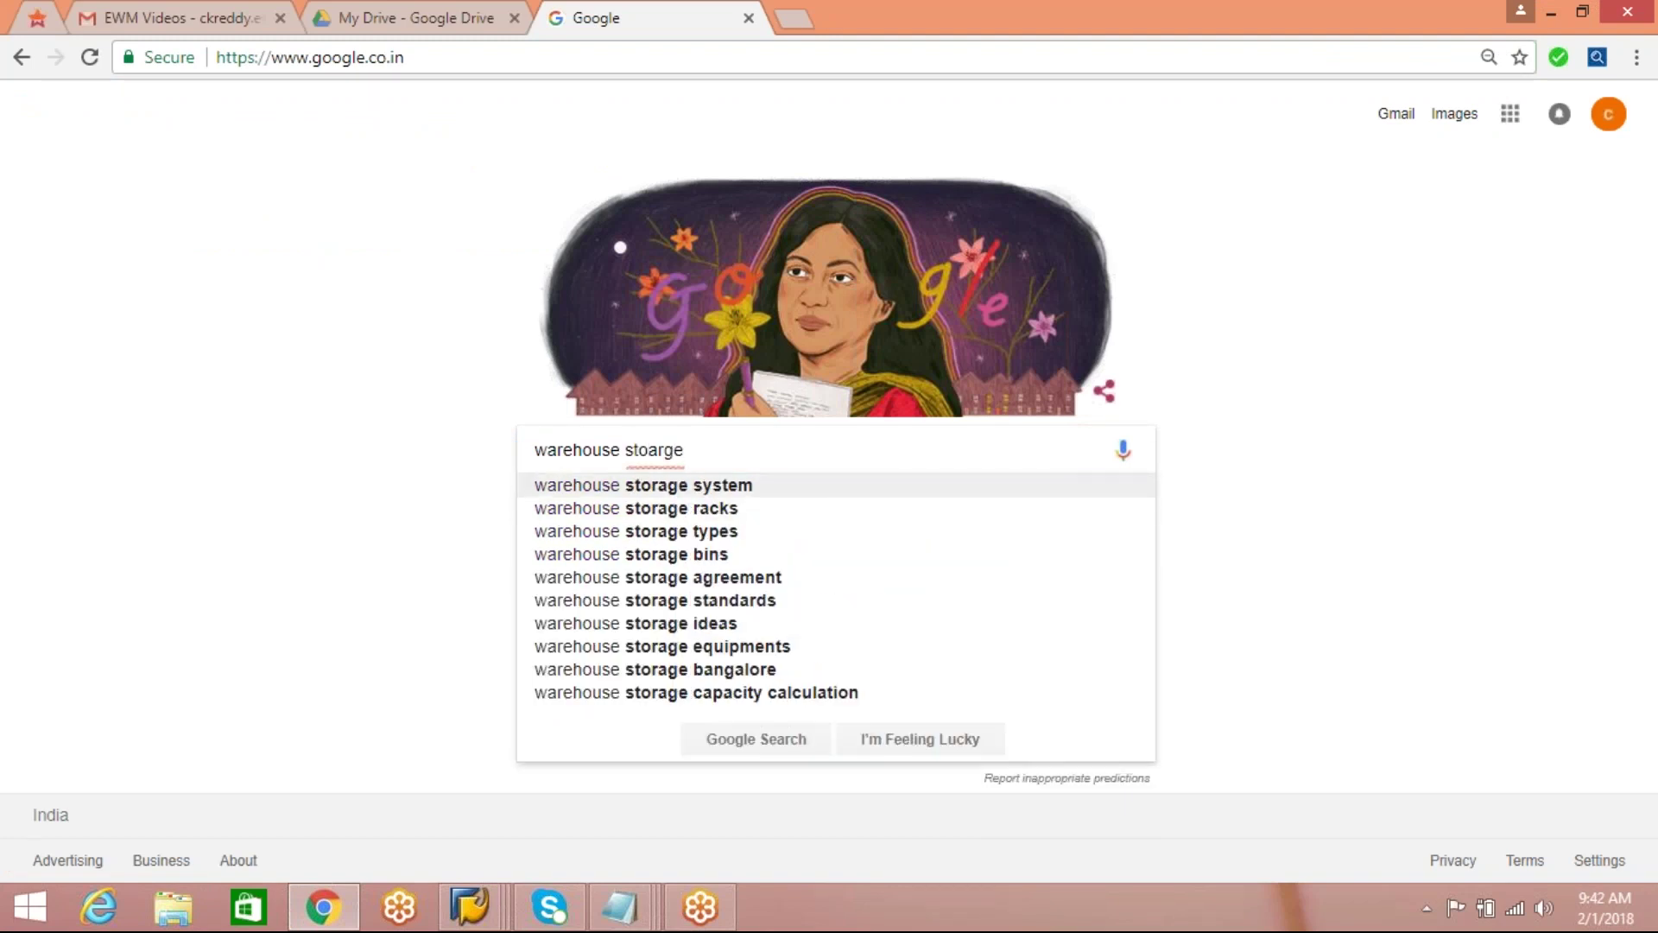
key("Return")
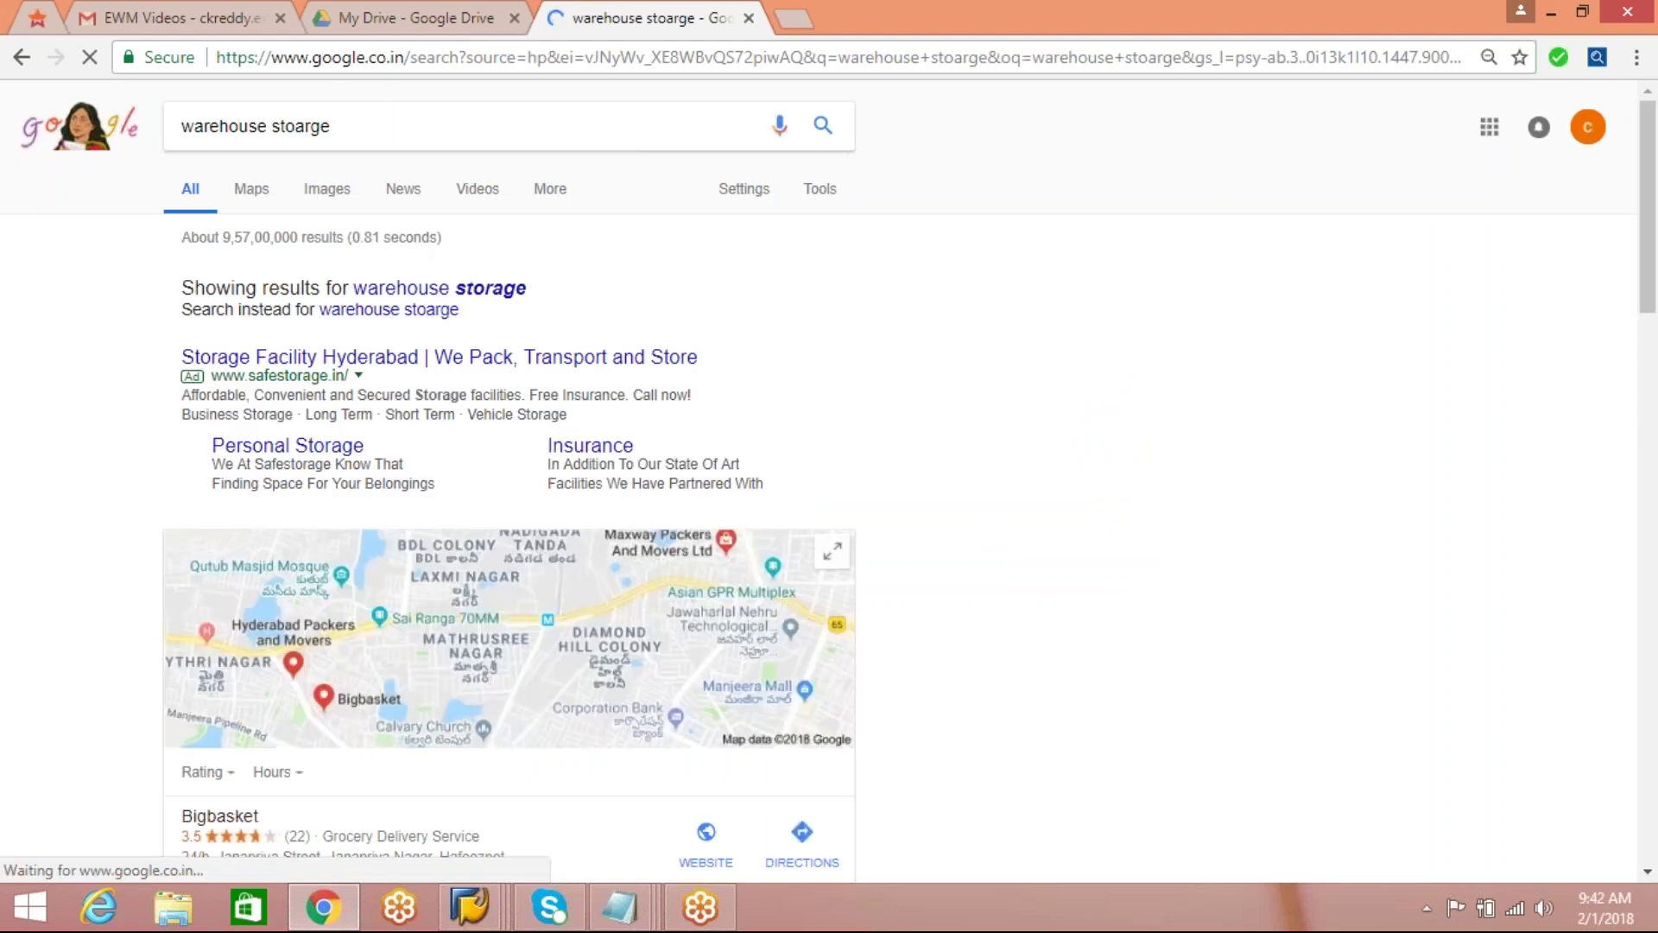
left_click(326, 188)
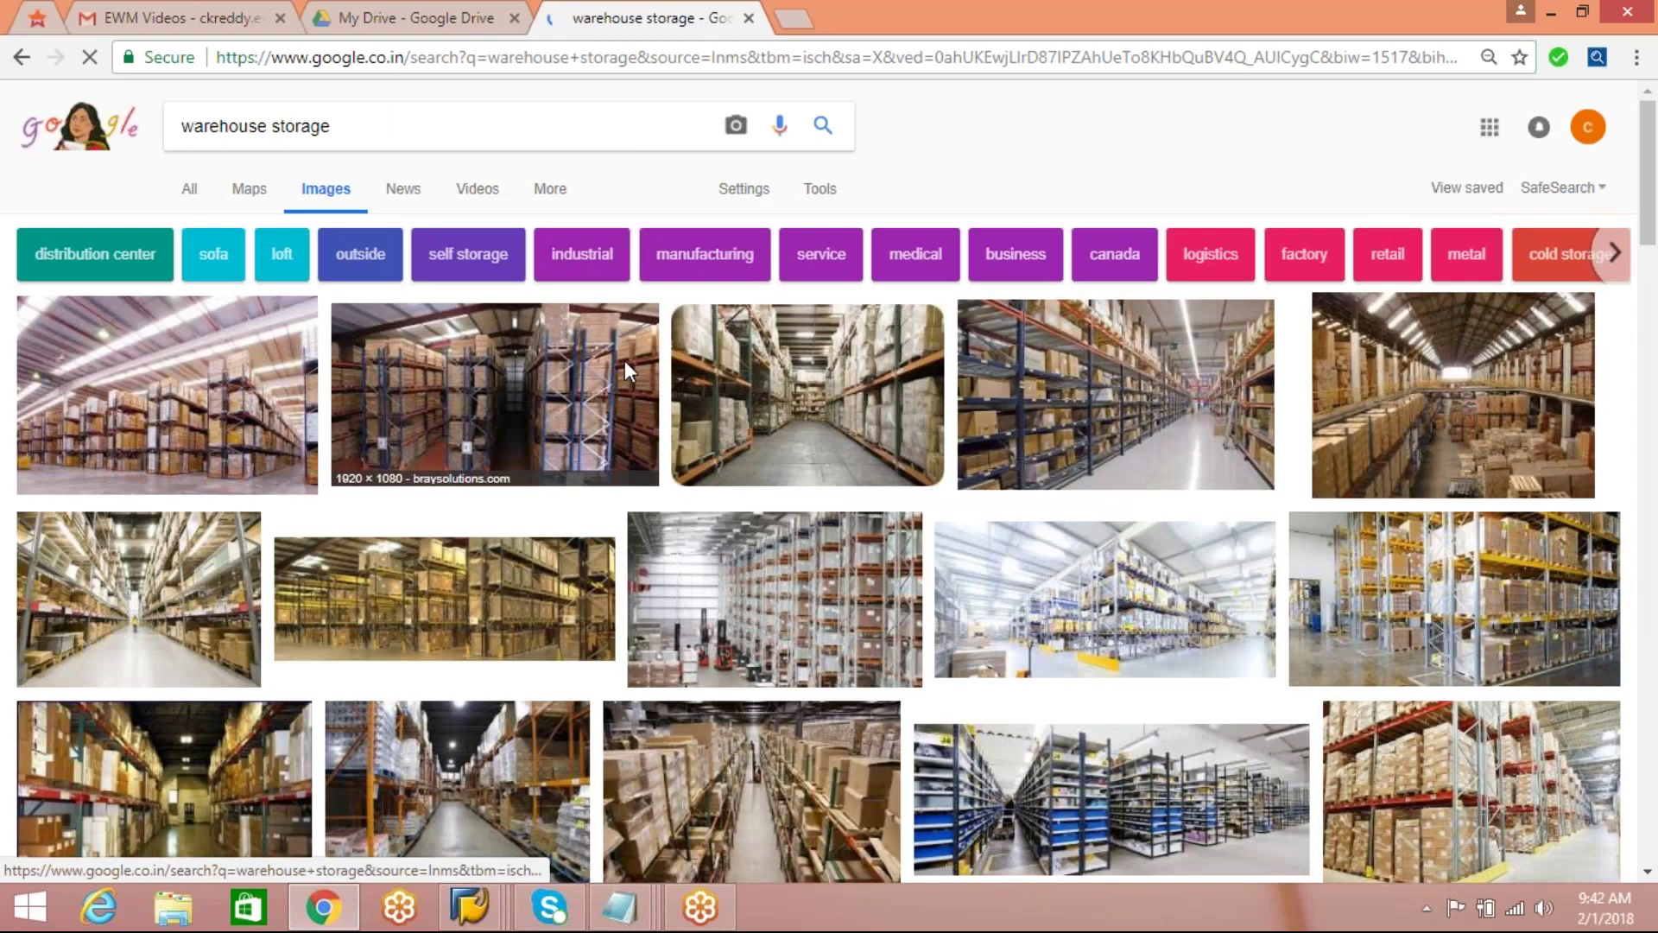
Step: View the Invata floor storage area picture from the warehouse storage image results at full size, and close it again
left_click_drag(1647, 223, 1655, 614)
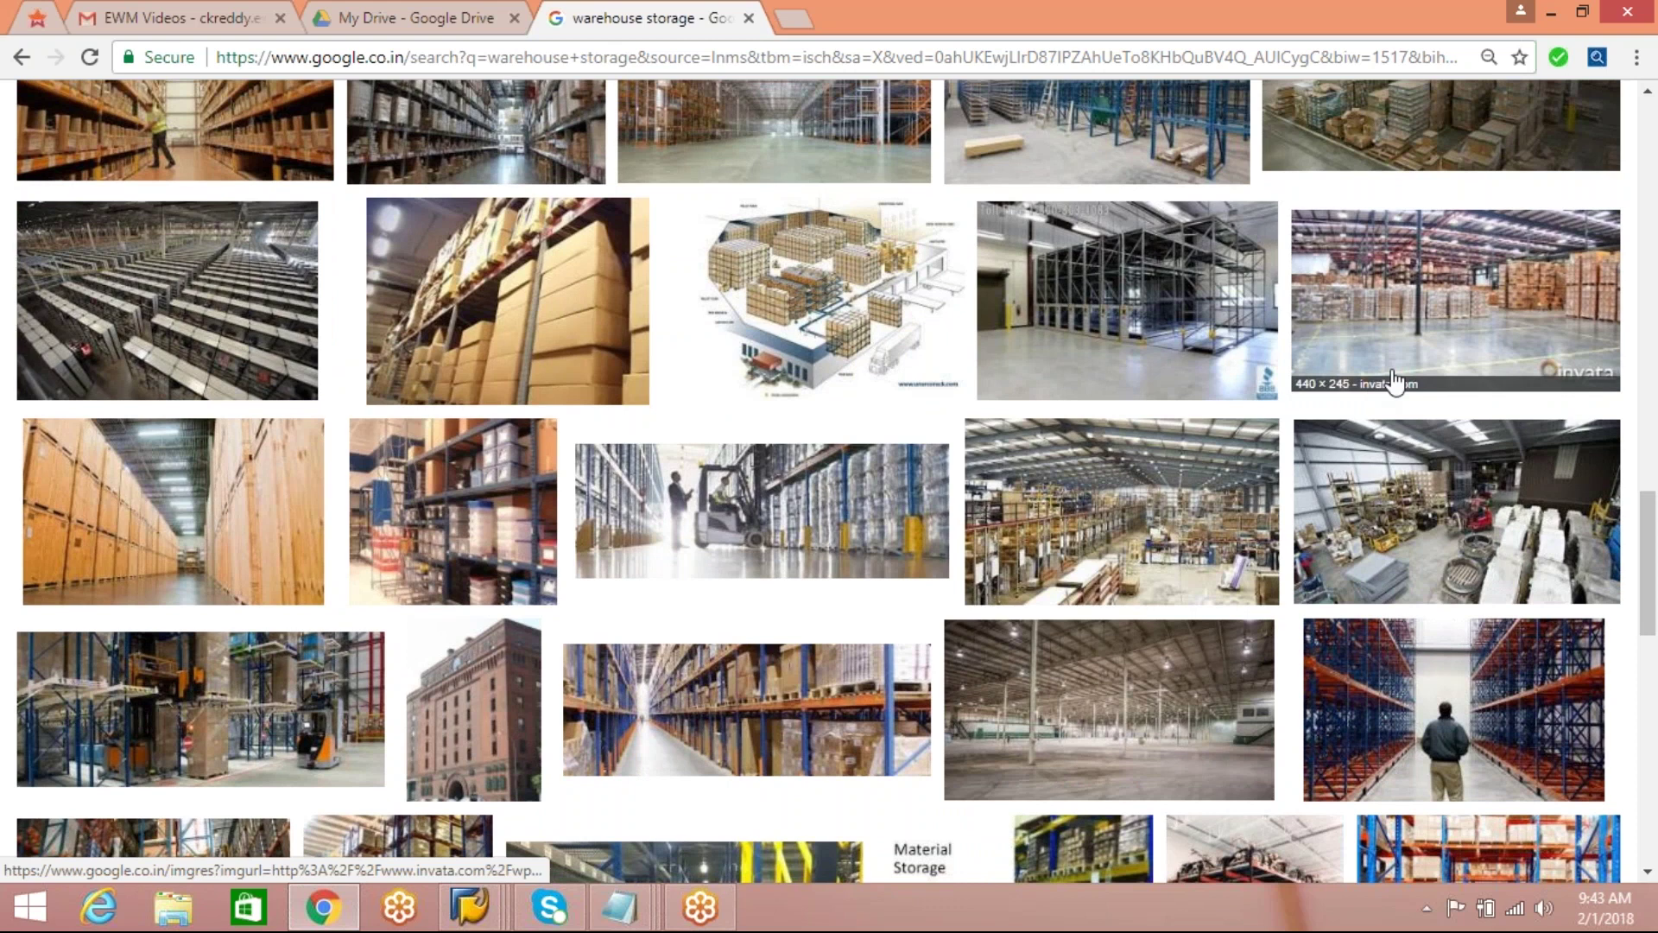
left_click(1460, 268)
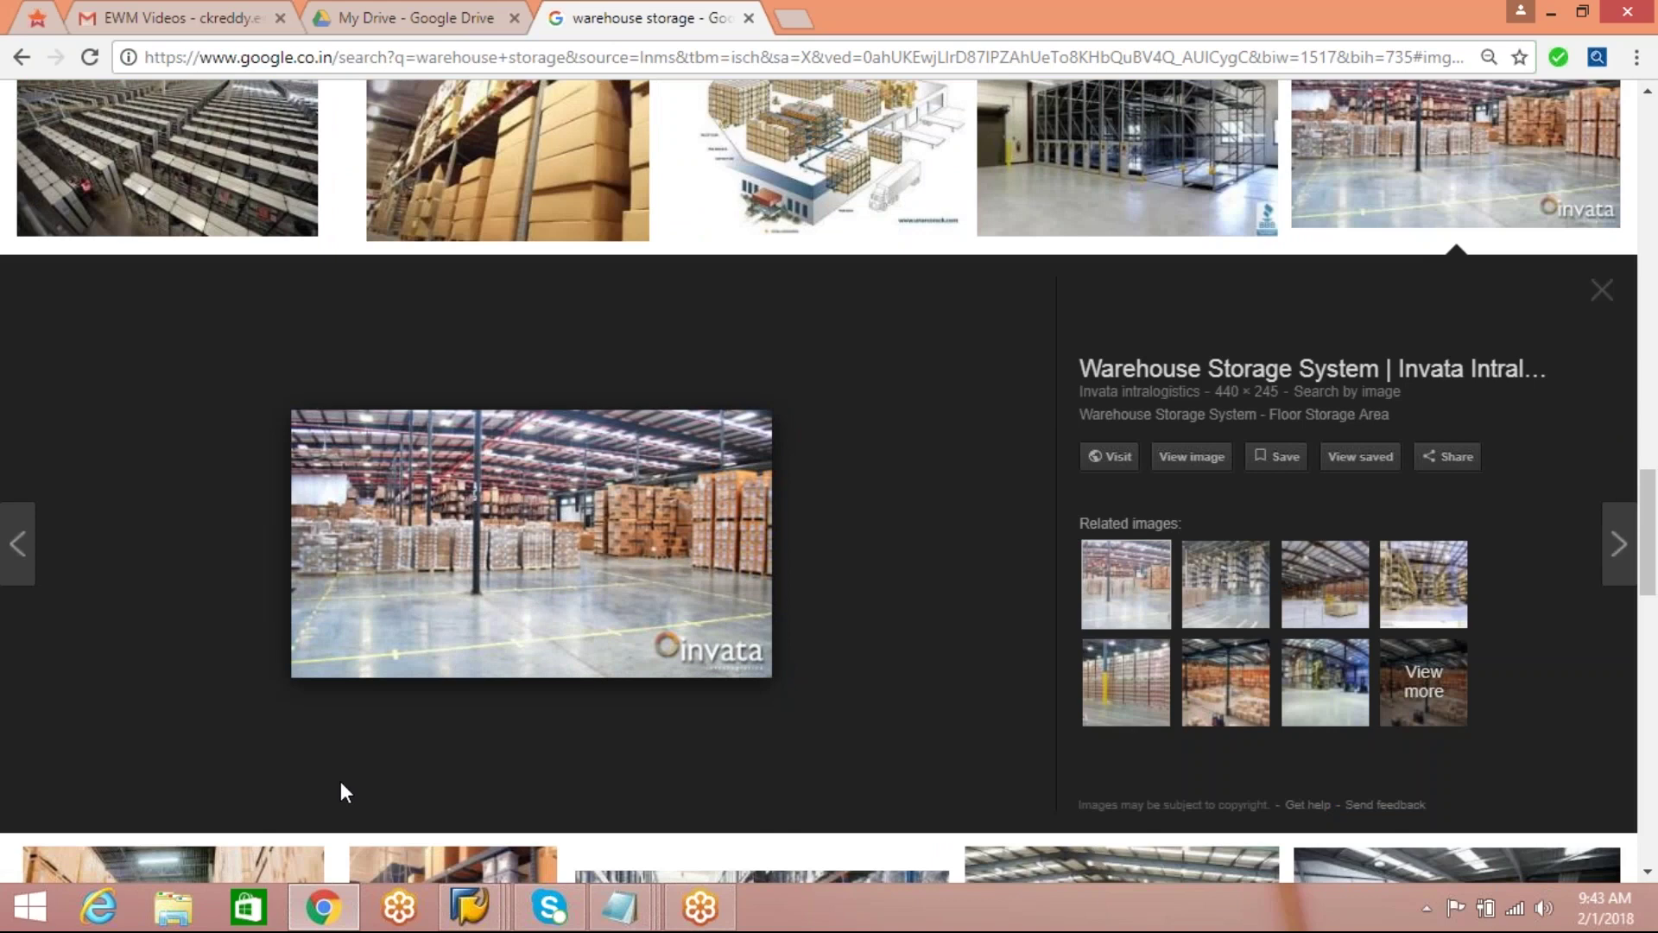
left_click(1179, 458)
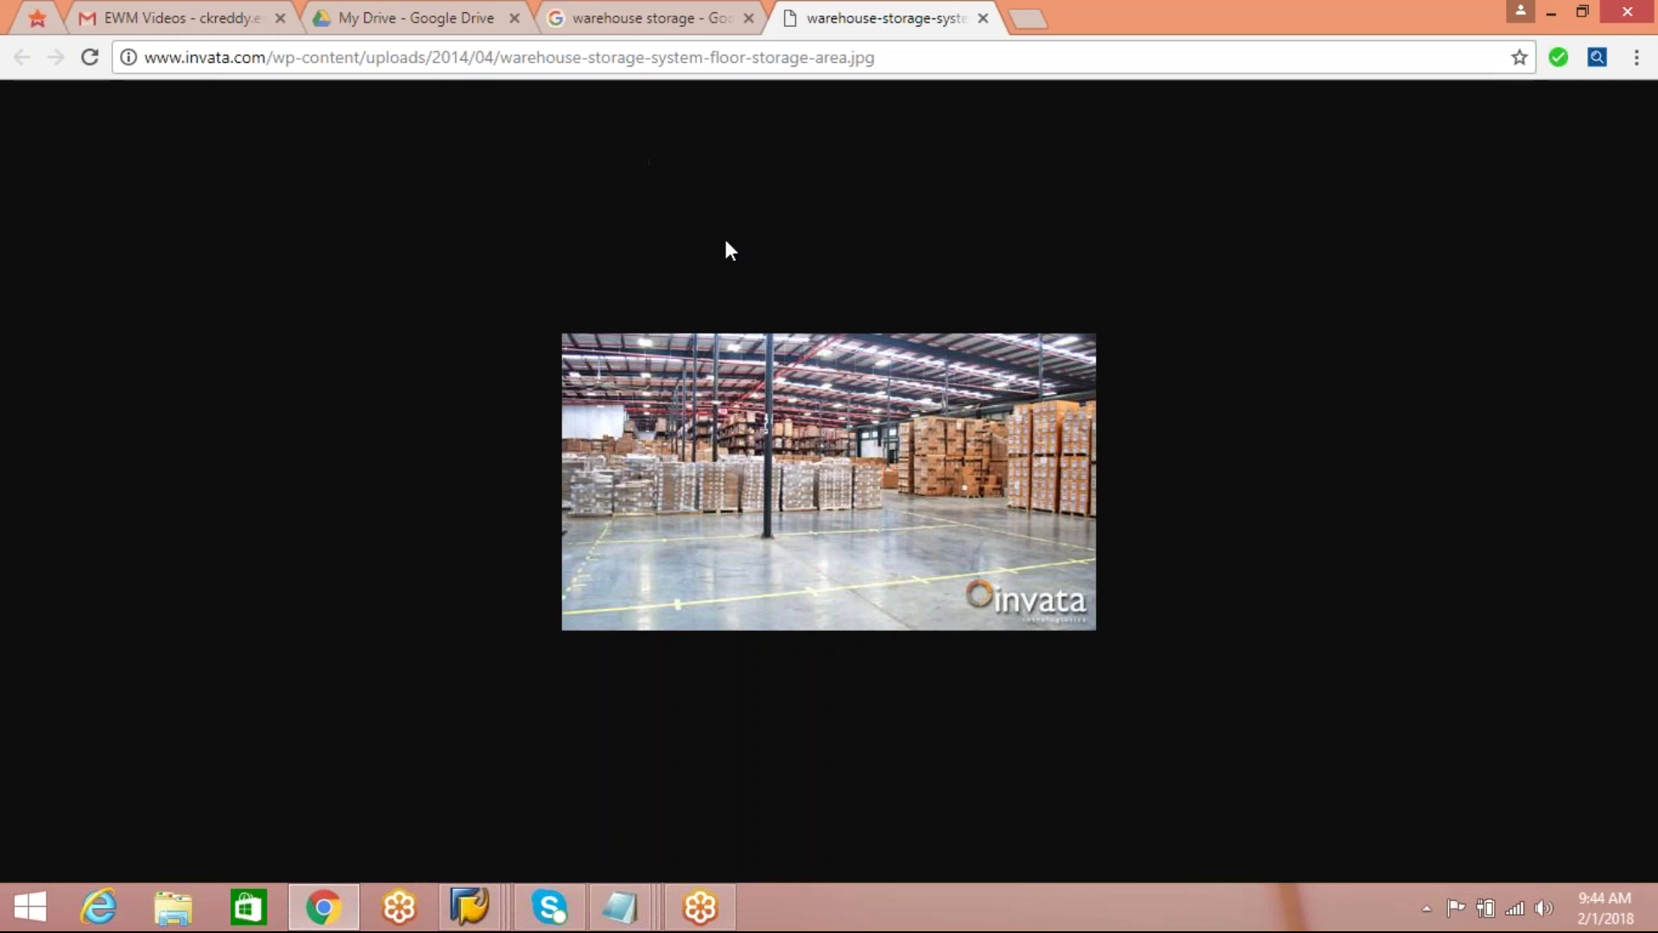
left_click(984, 19)
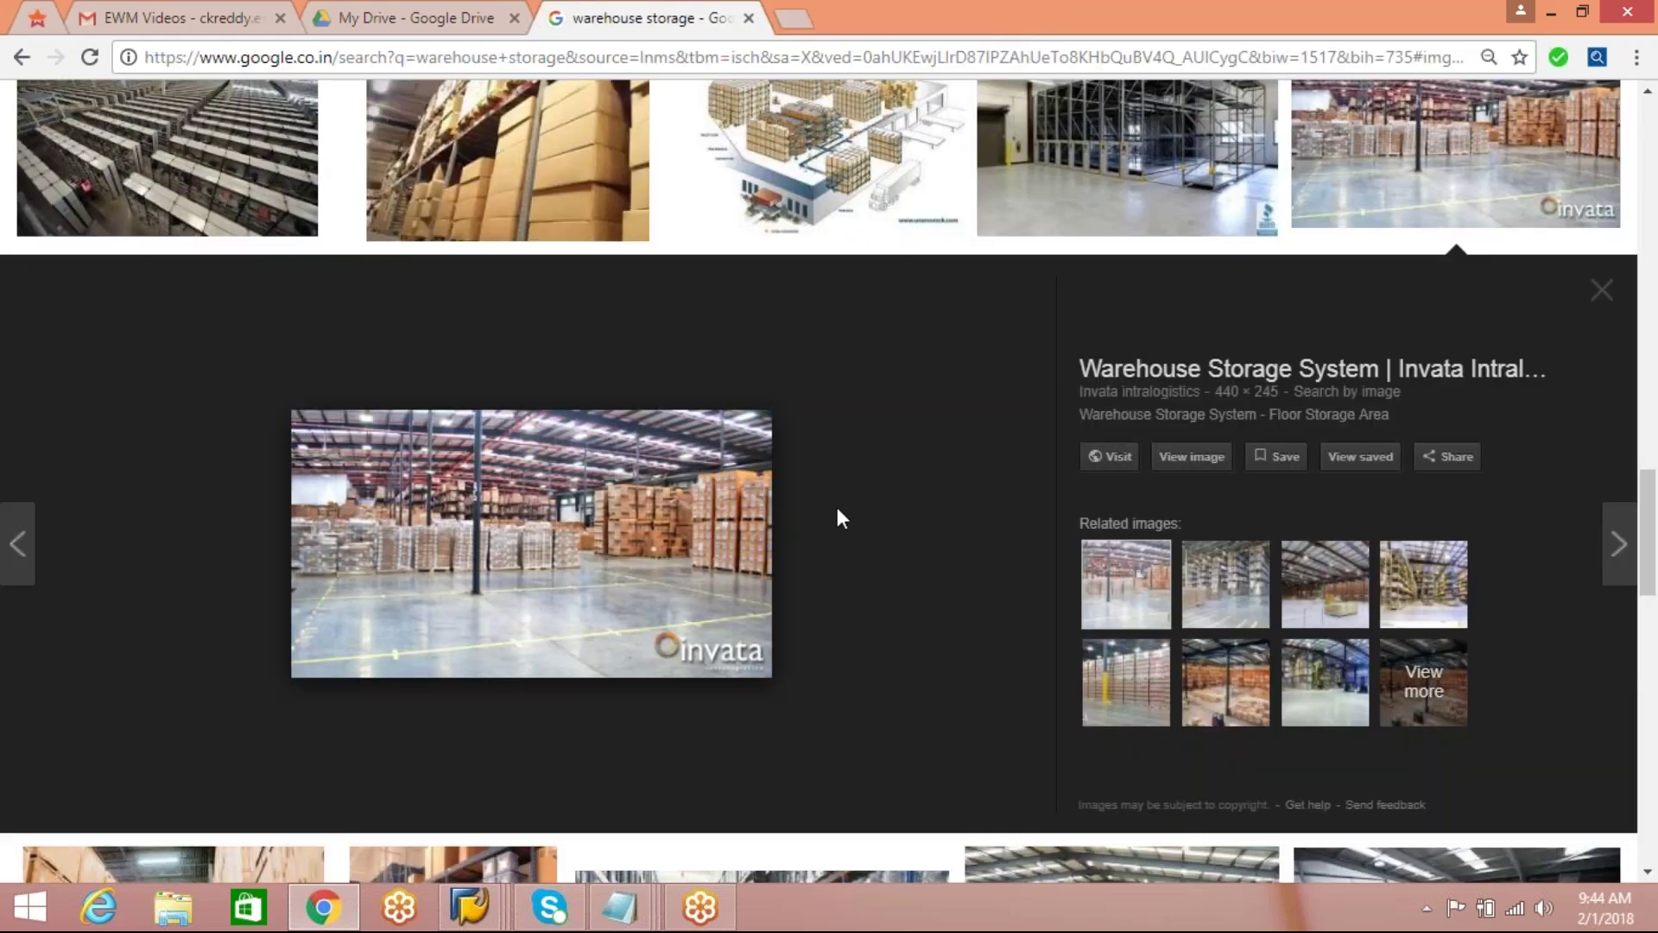
Step: Switch back to the SAP Display IMG window and open the Define Storage Type activity under Master Data
left_click(506, 915)
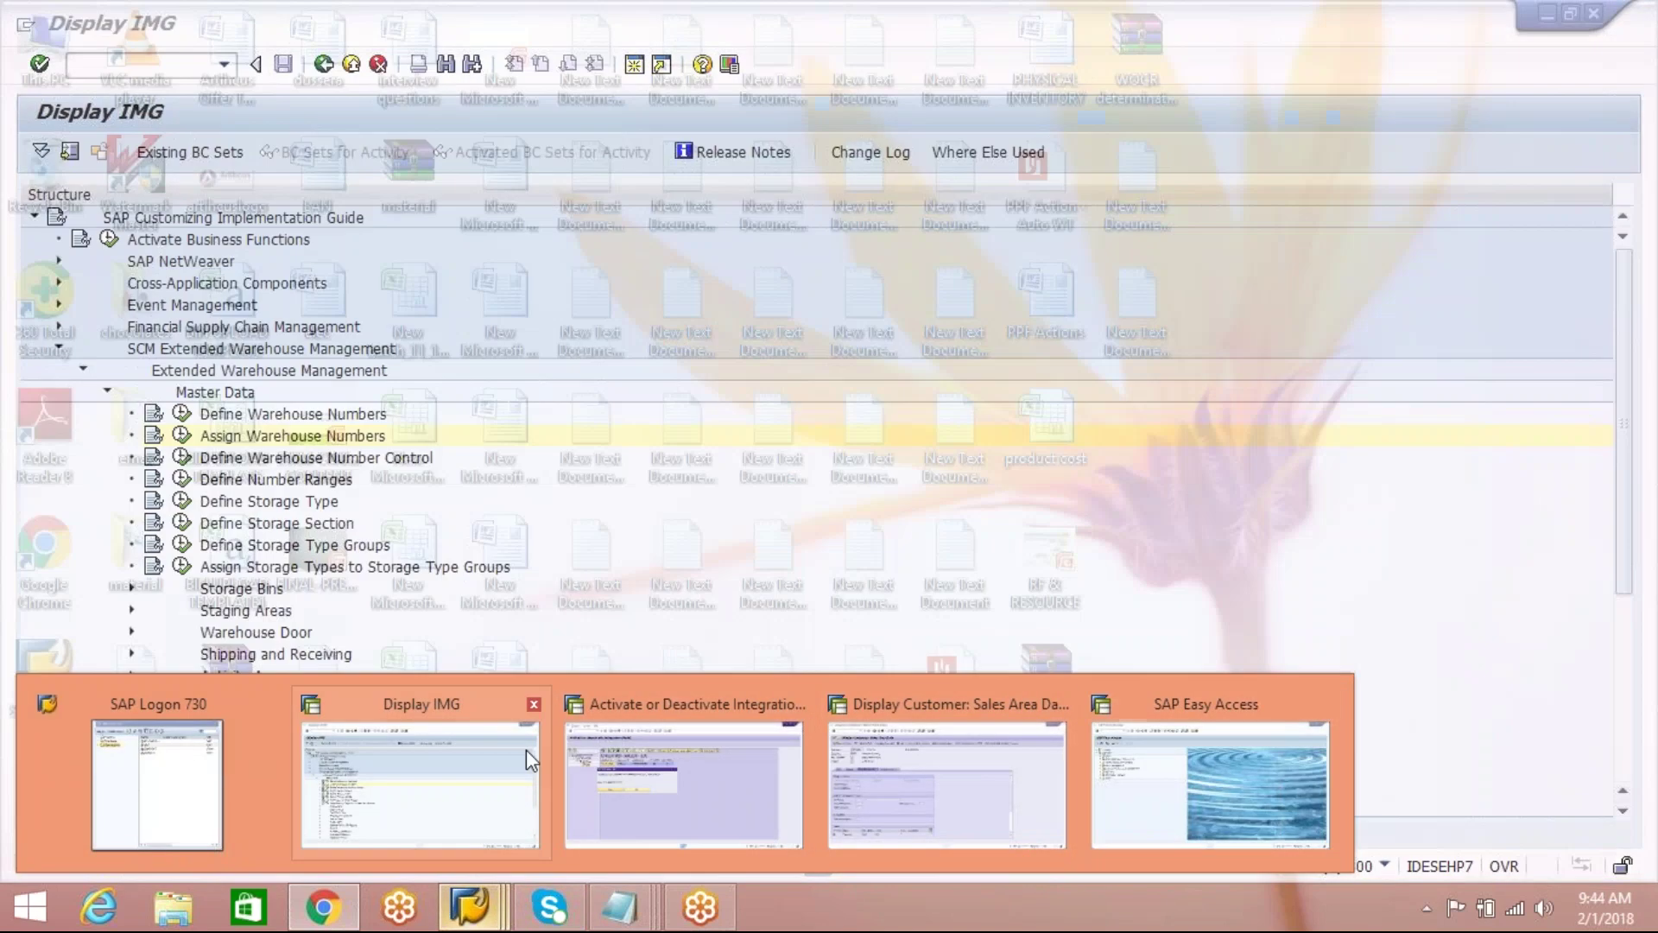
left_click(478, 754)
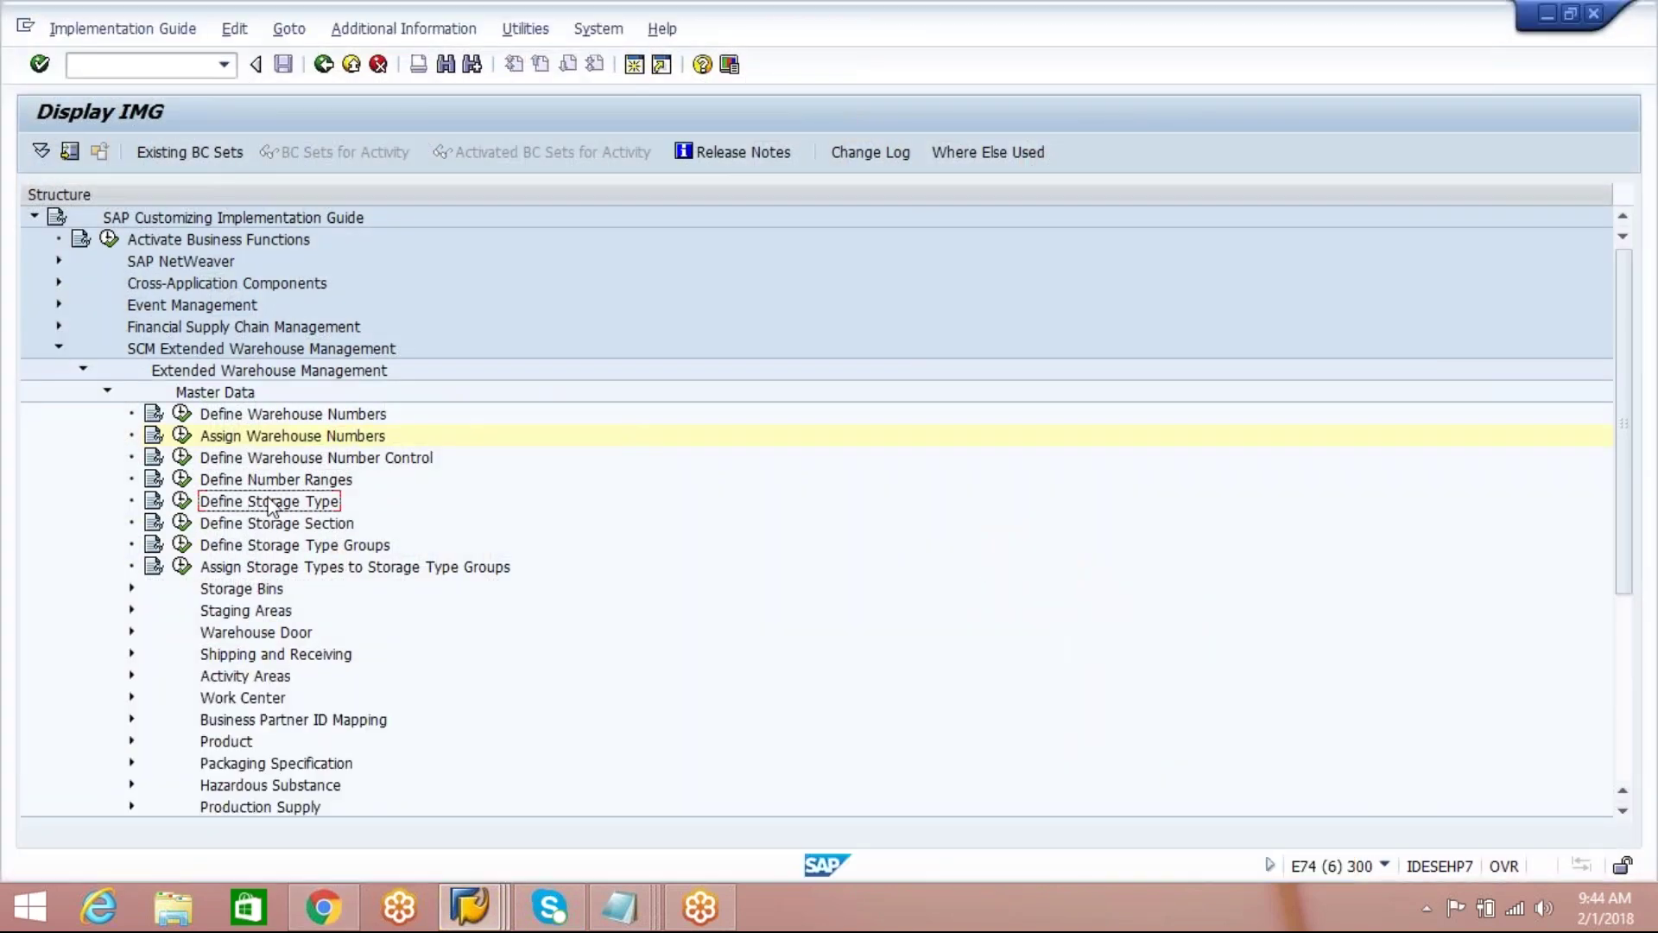
left_click(183, 501)
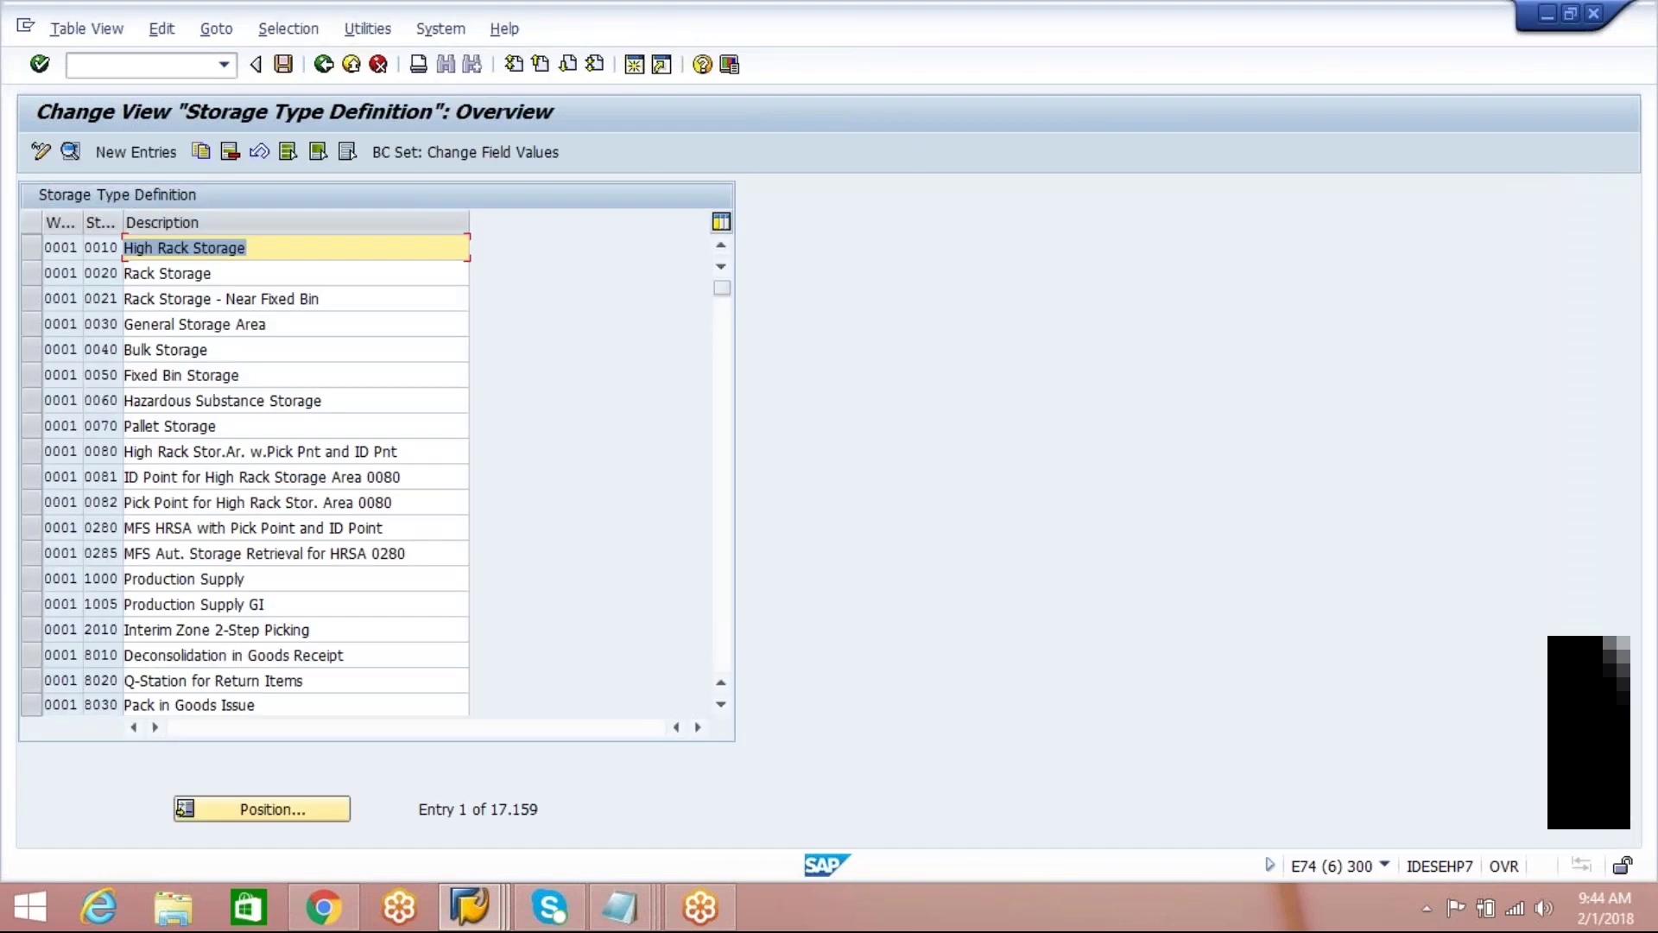
Step: Filter the storage type definitions by contents to those with warehouse number AIPL
left_click(288, 28)
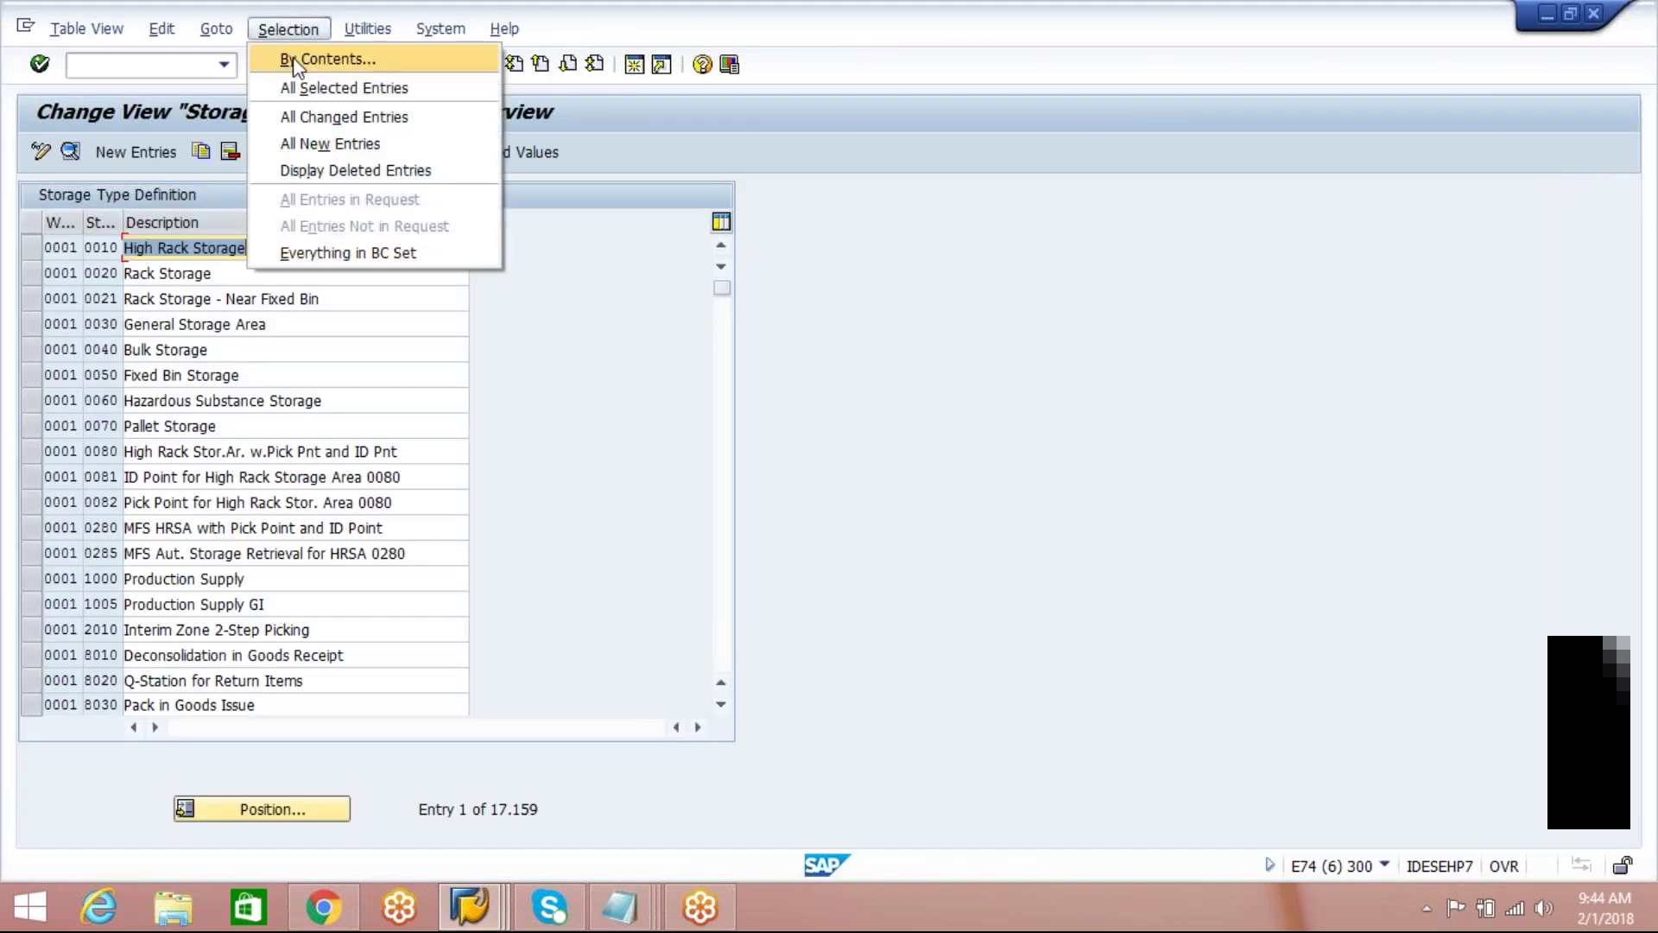
left_click(294, 58)
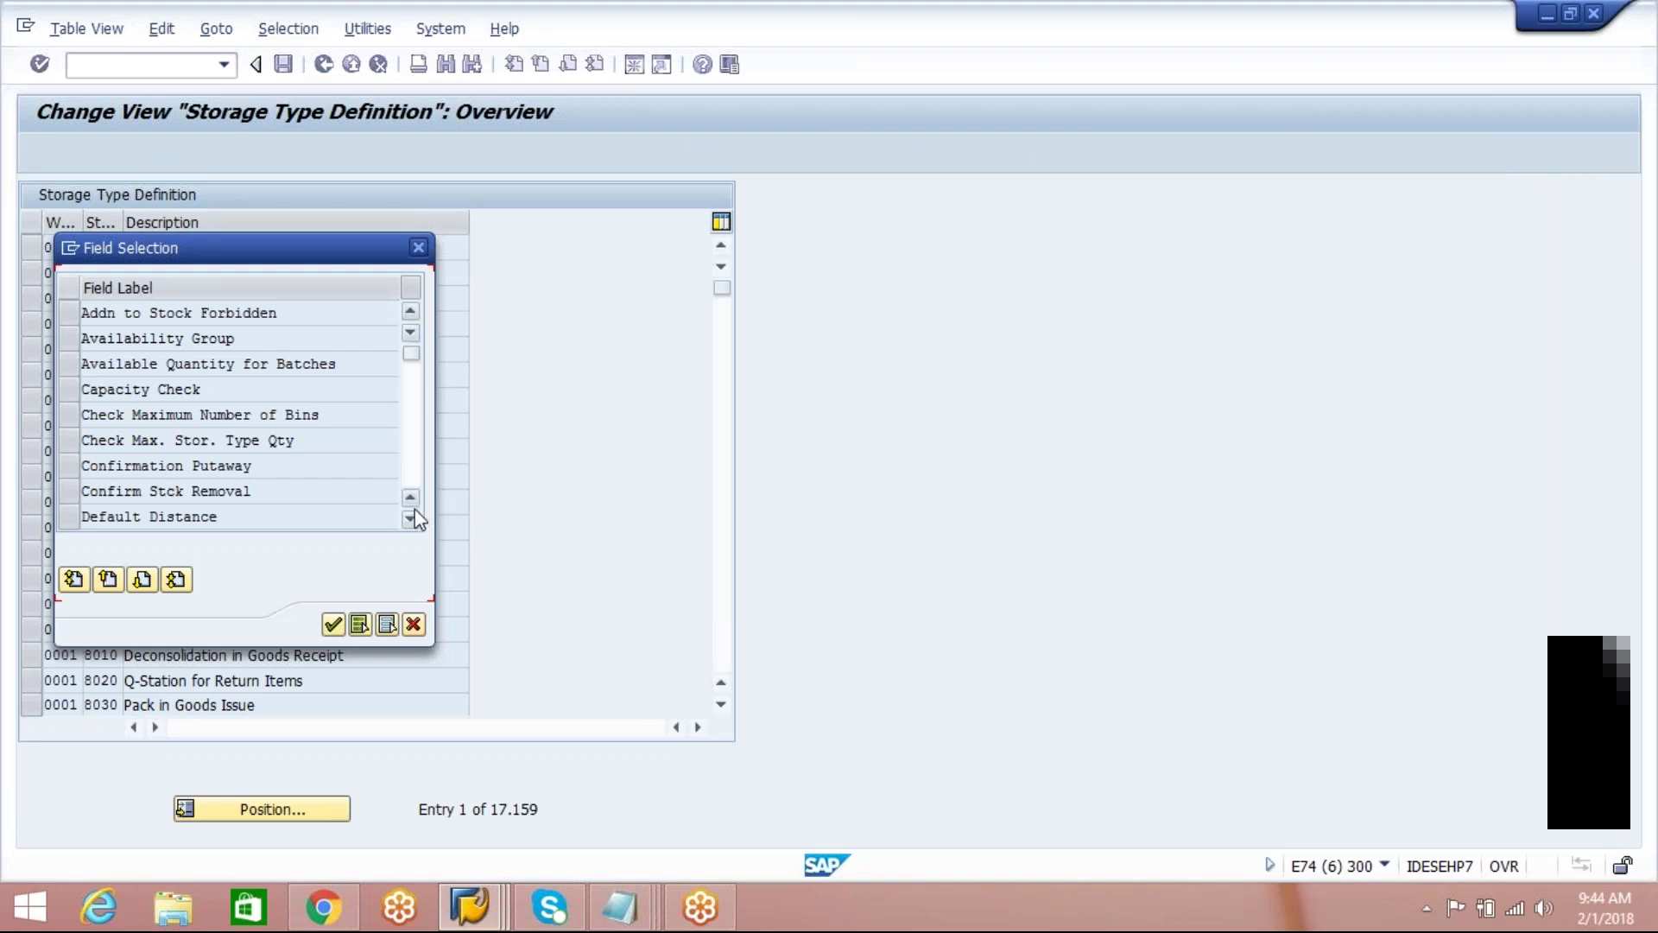
left_click(410, 518)
left_click(411, 516)
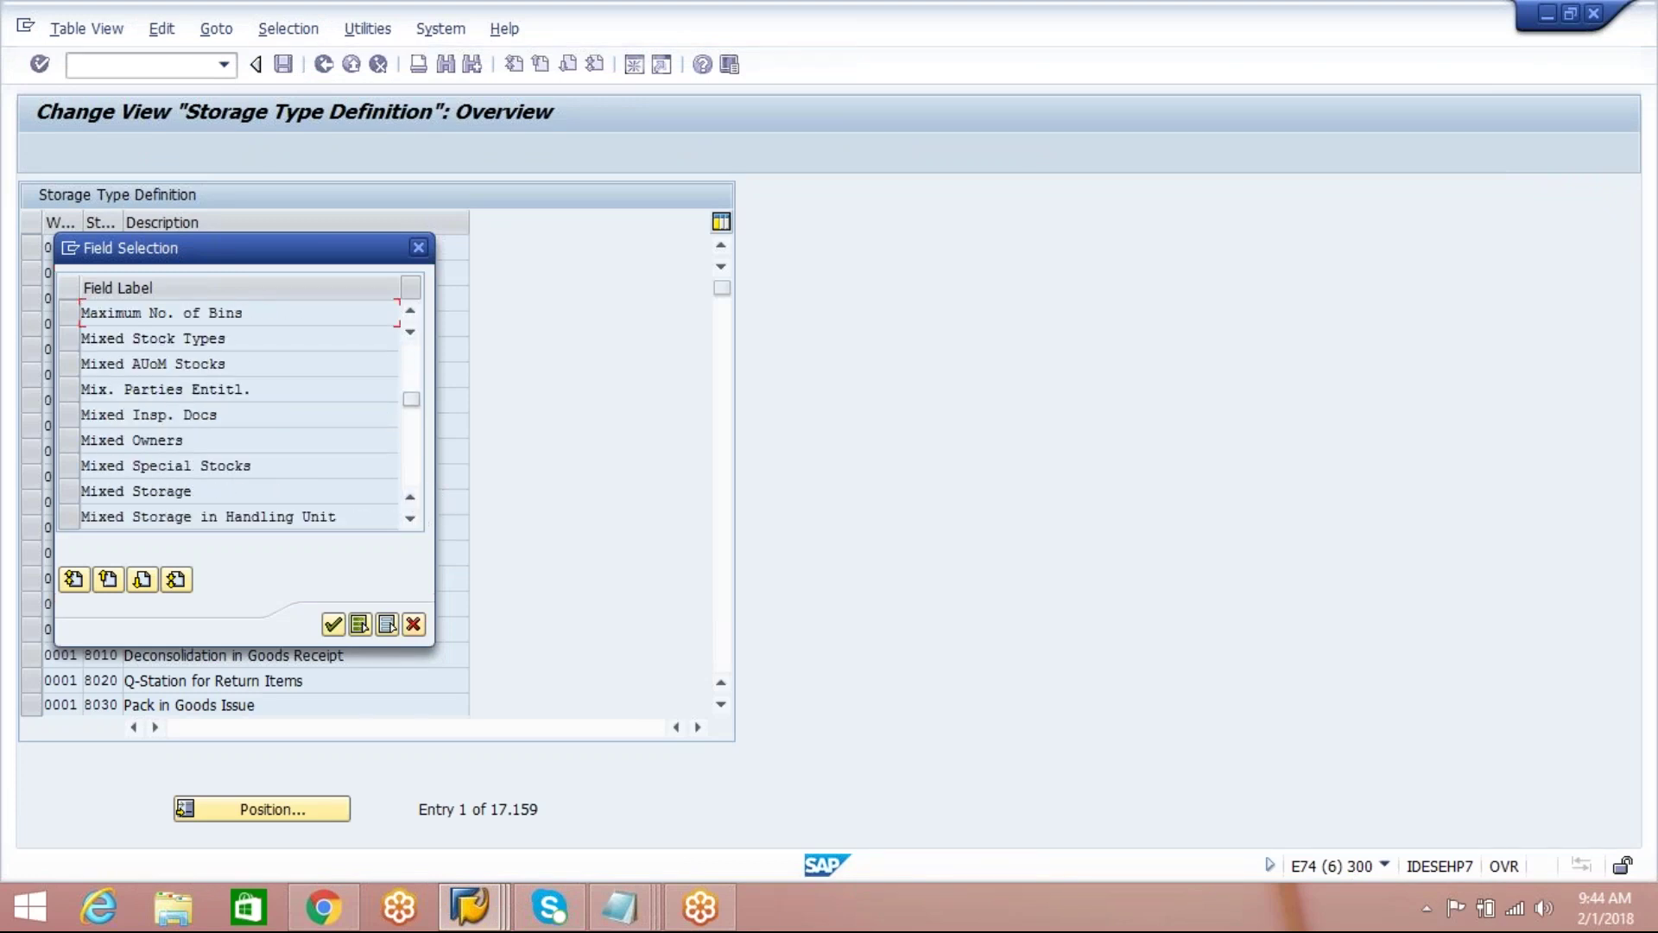
left_click(417, 477)
left_click(418, 479)
left_click(417, 479)
left_click(417, 479)
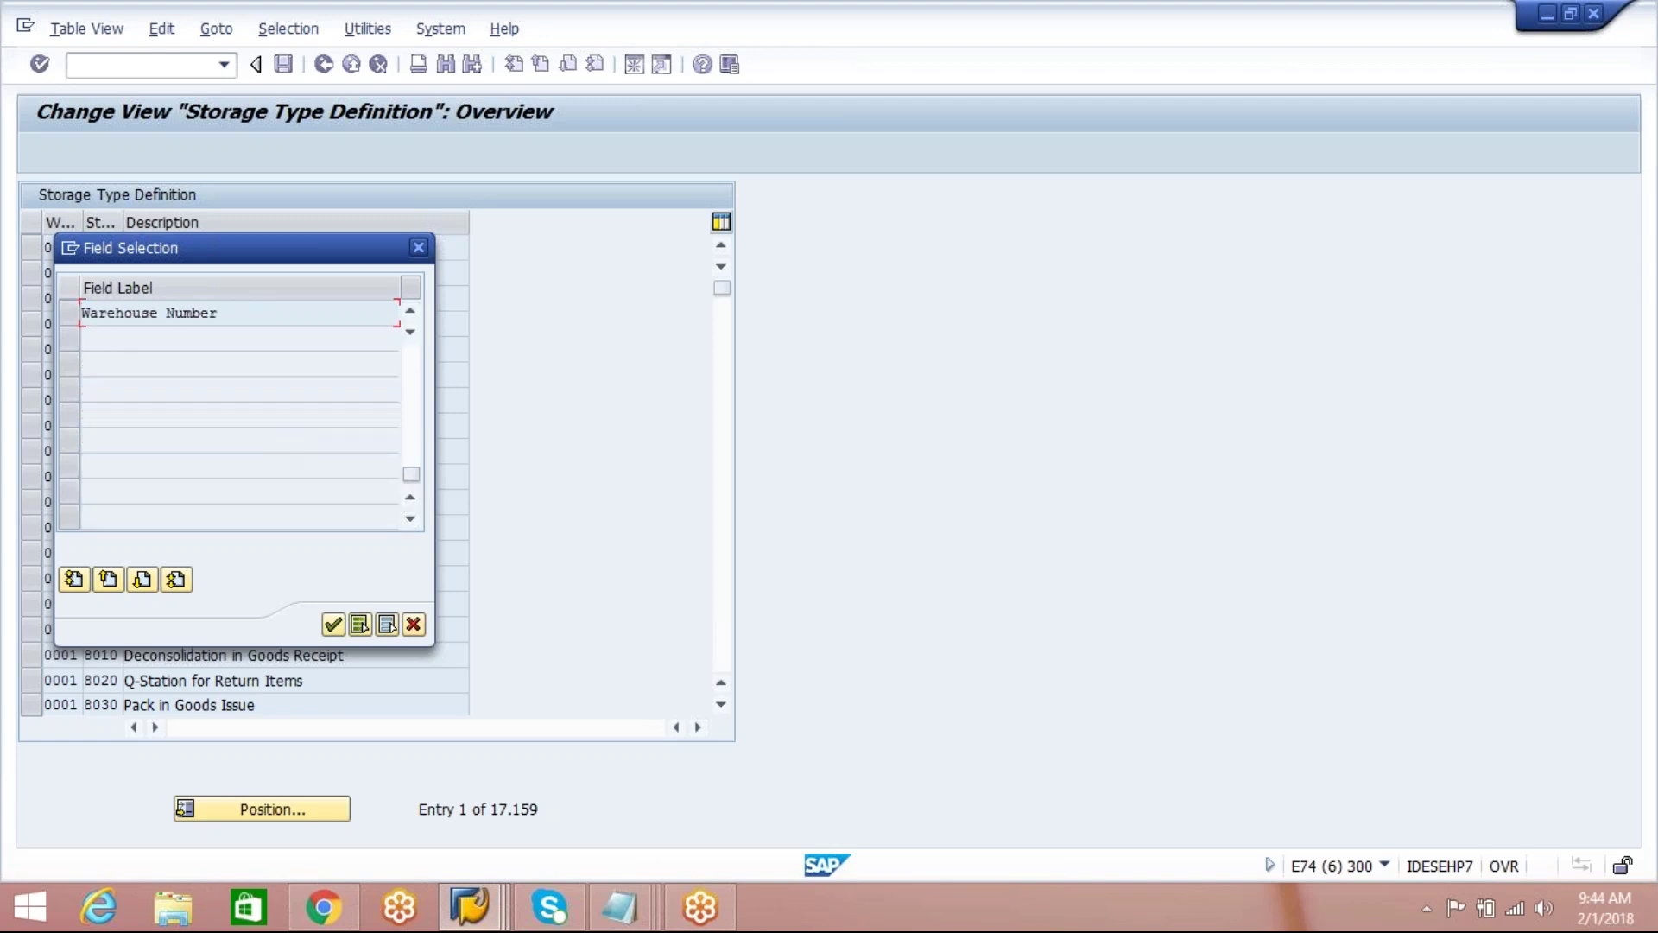
left_click(76, 319)
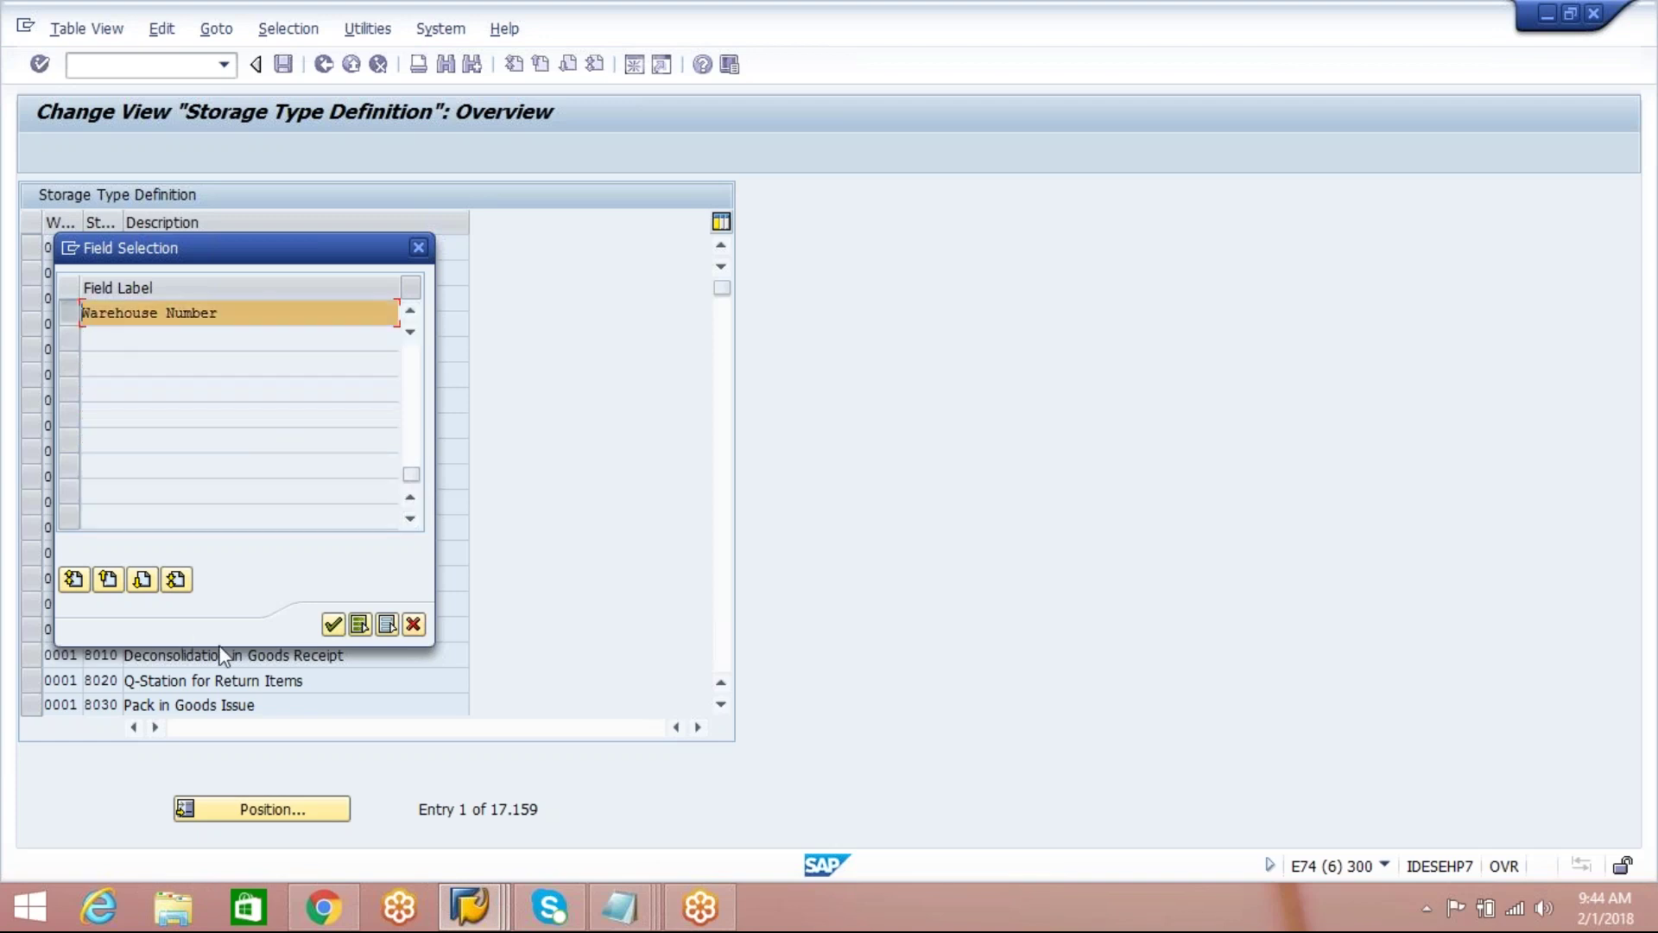
left_click(333, 624)
left_click(460, 311)
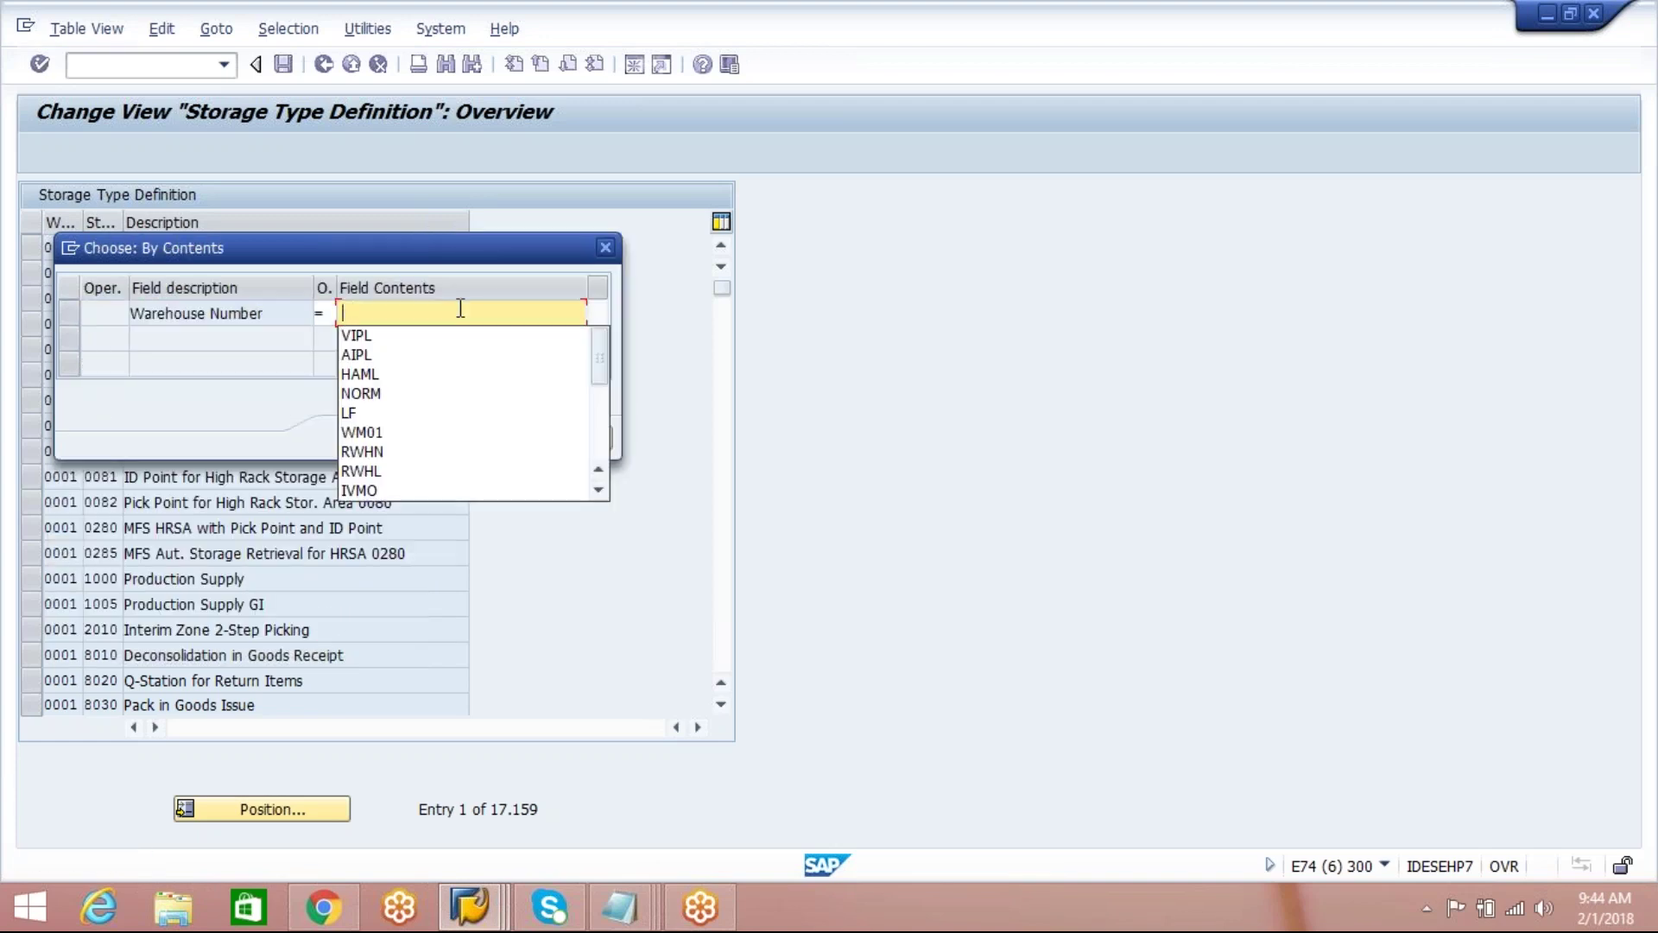
left_click(380, 355)
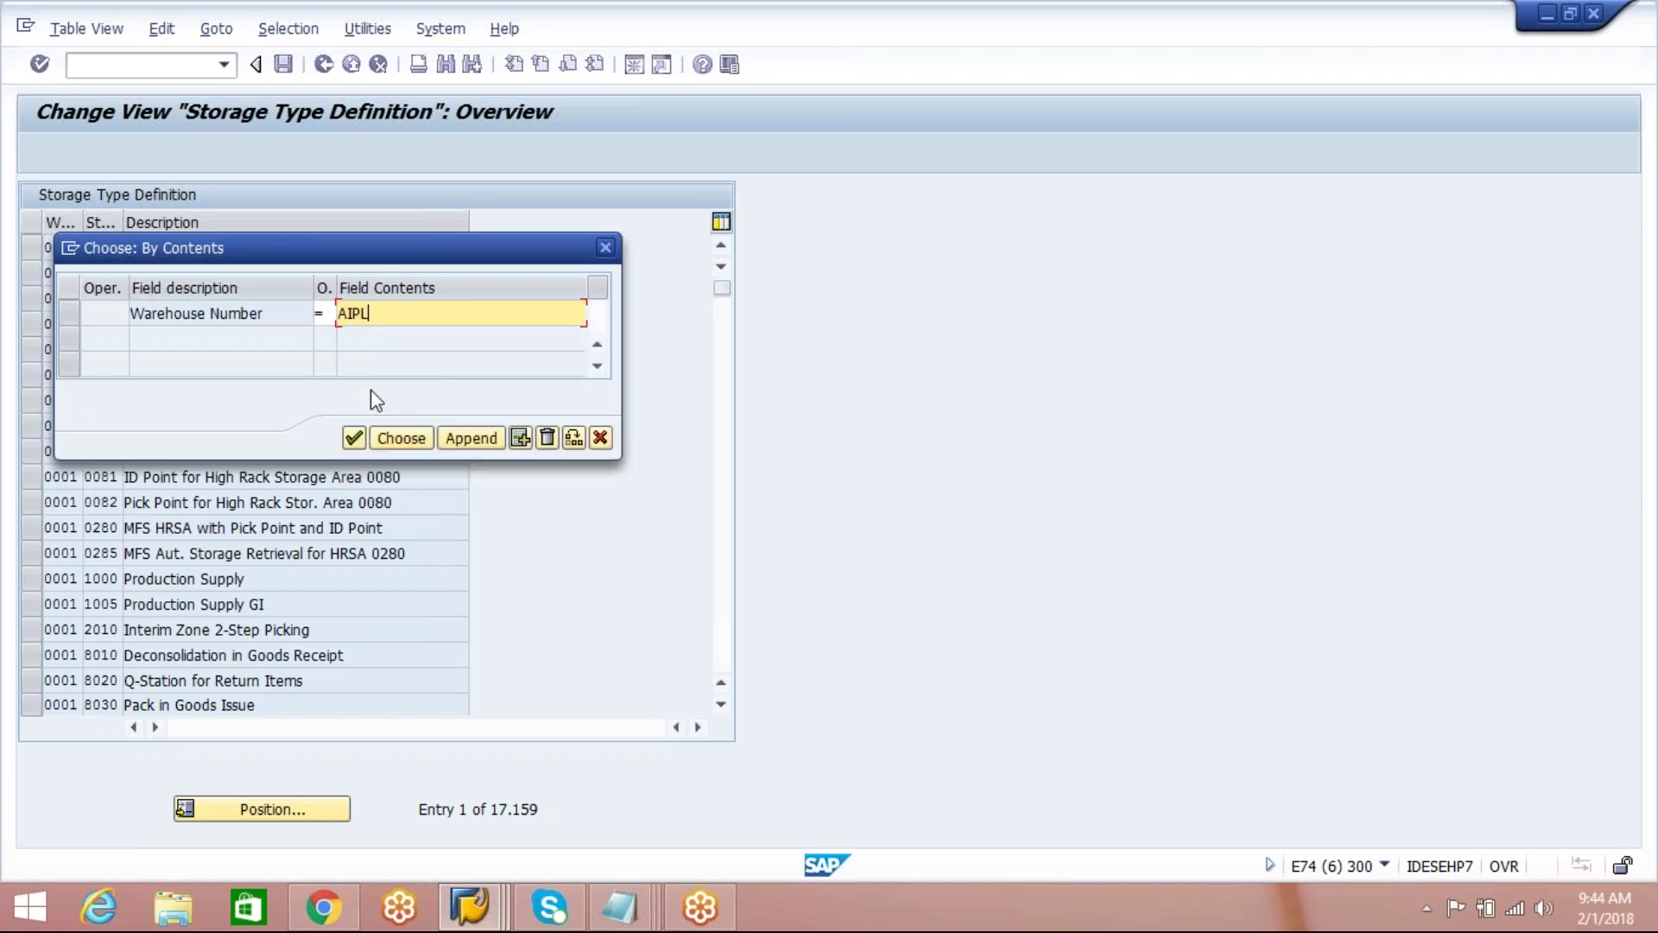
left_click(361, 442)
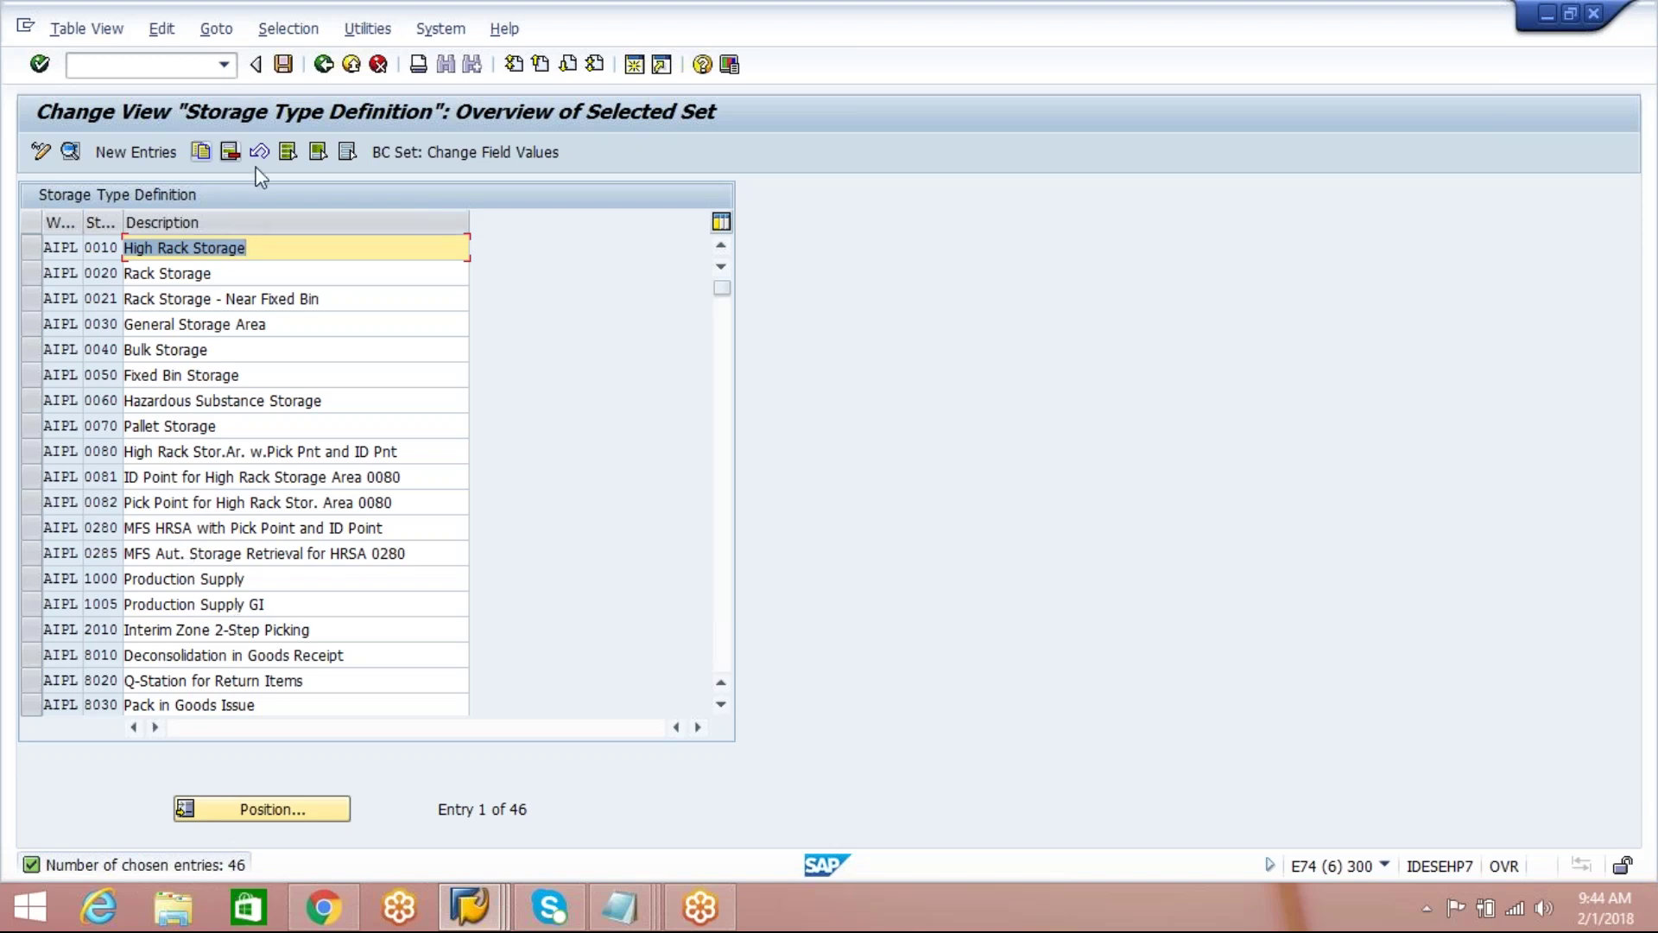
Step: Select all storage types of warehouse AIPL and delete them, acknowledging each information message
left_click(292, 158)
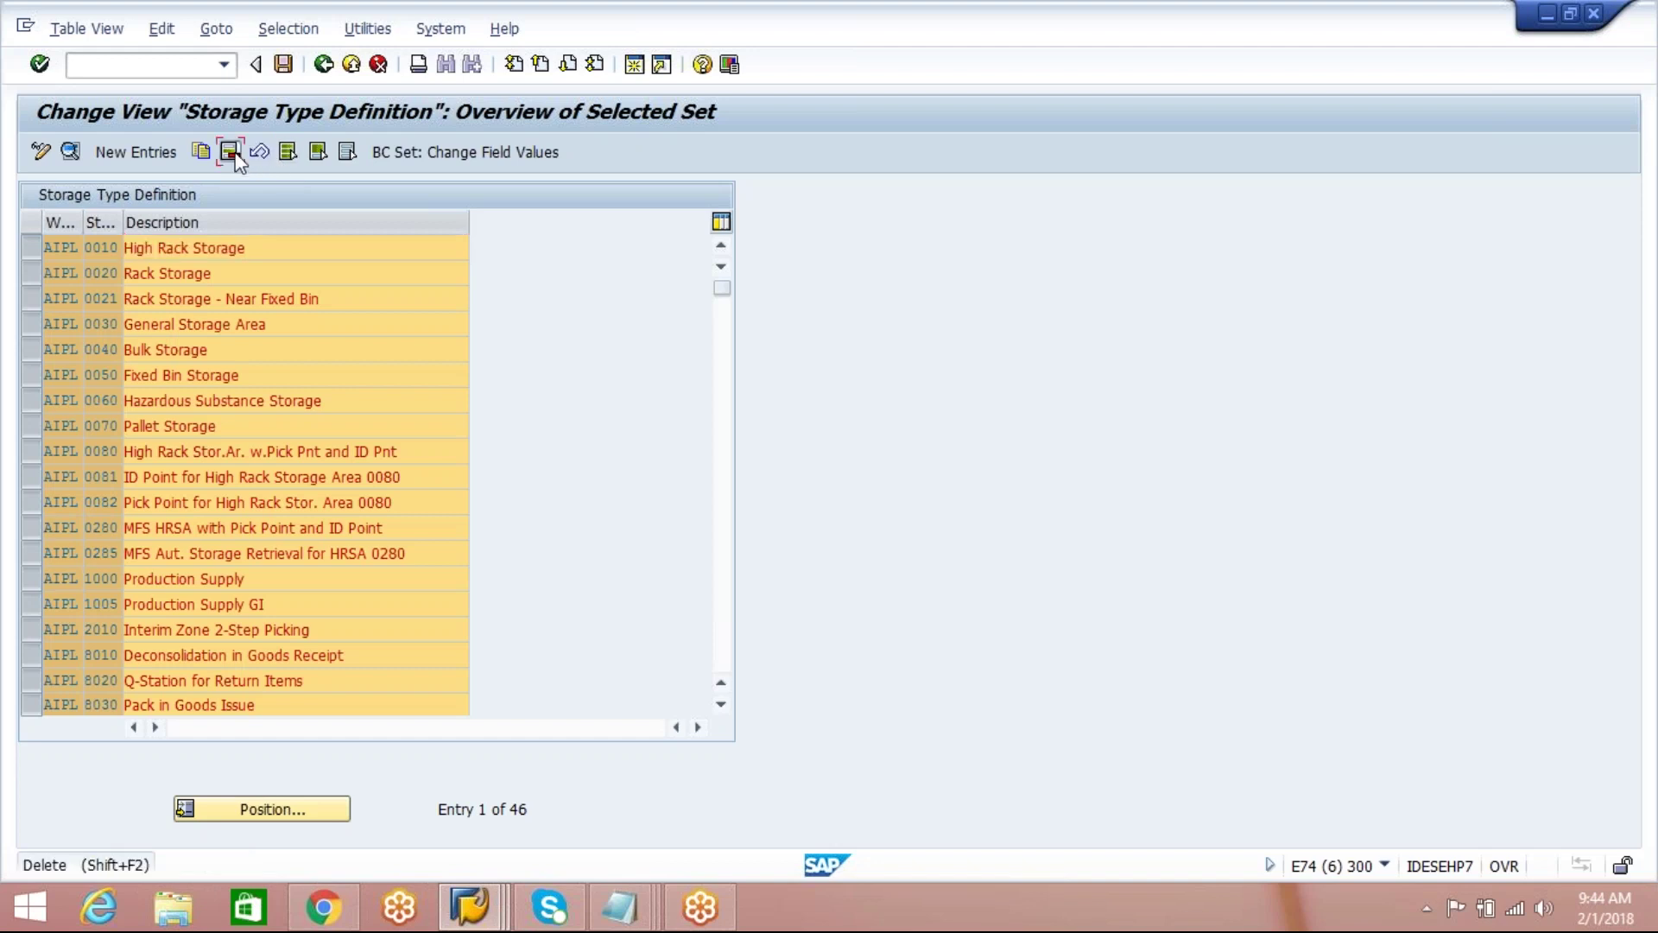
left_click(232, 153)
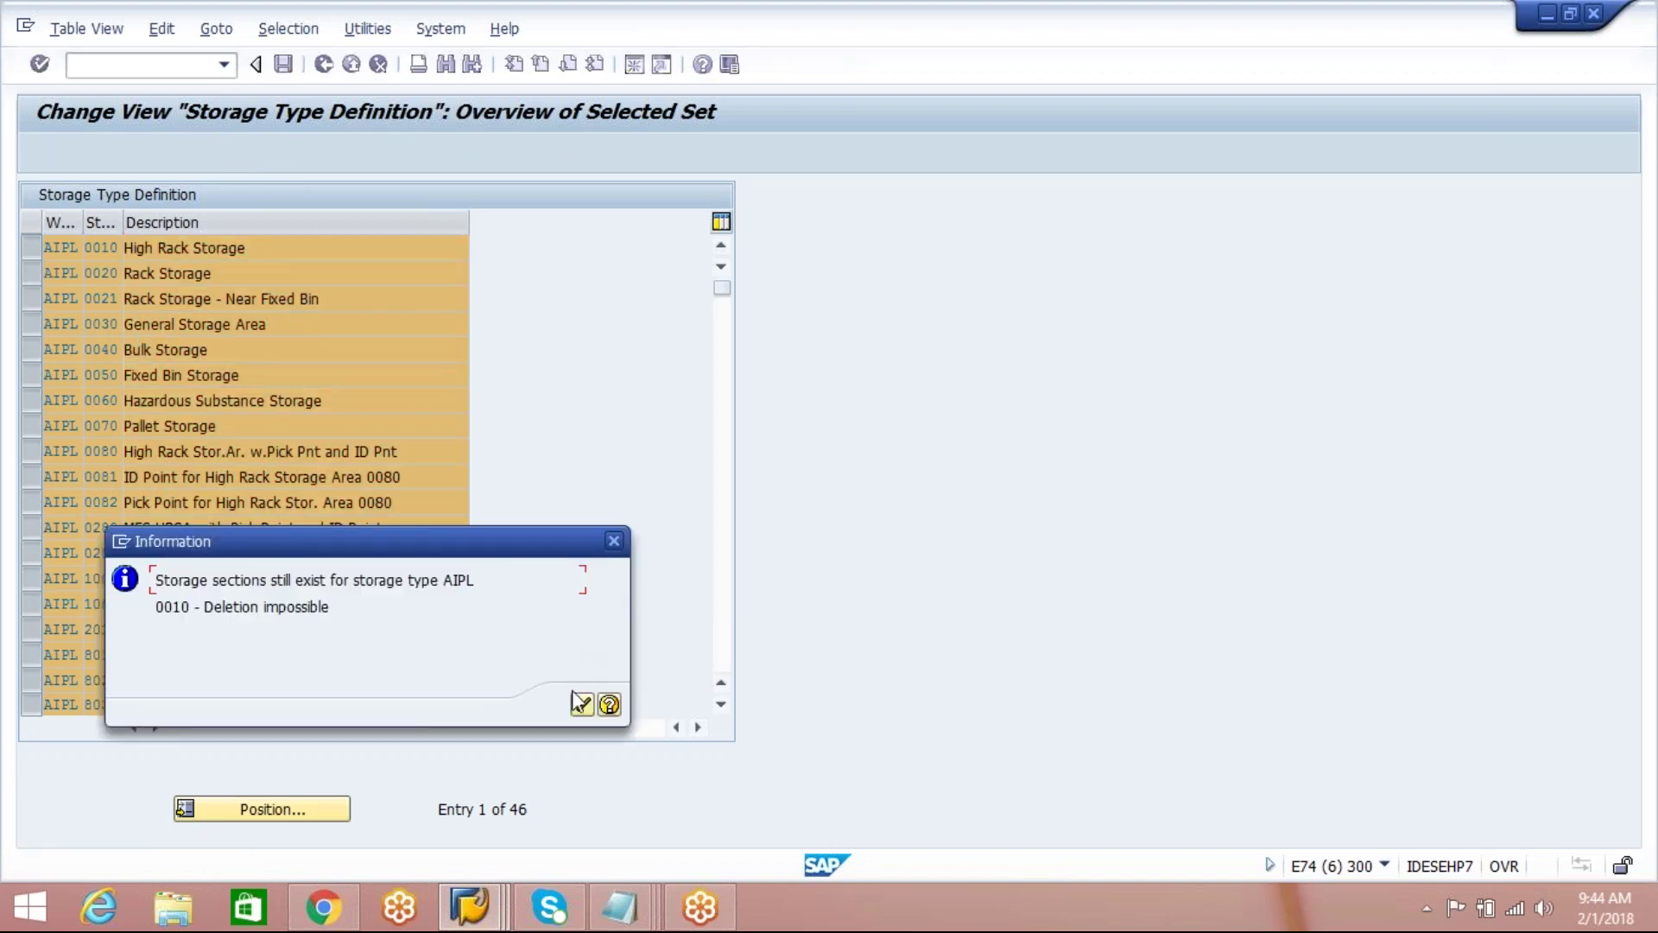
left_click(580, 706)
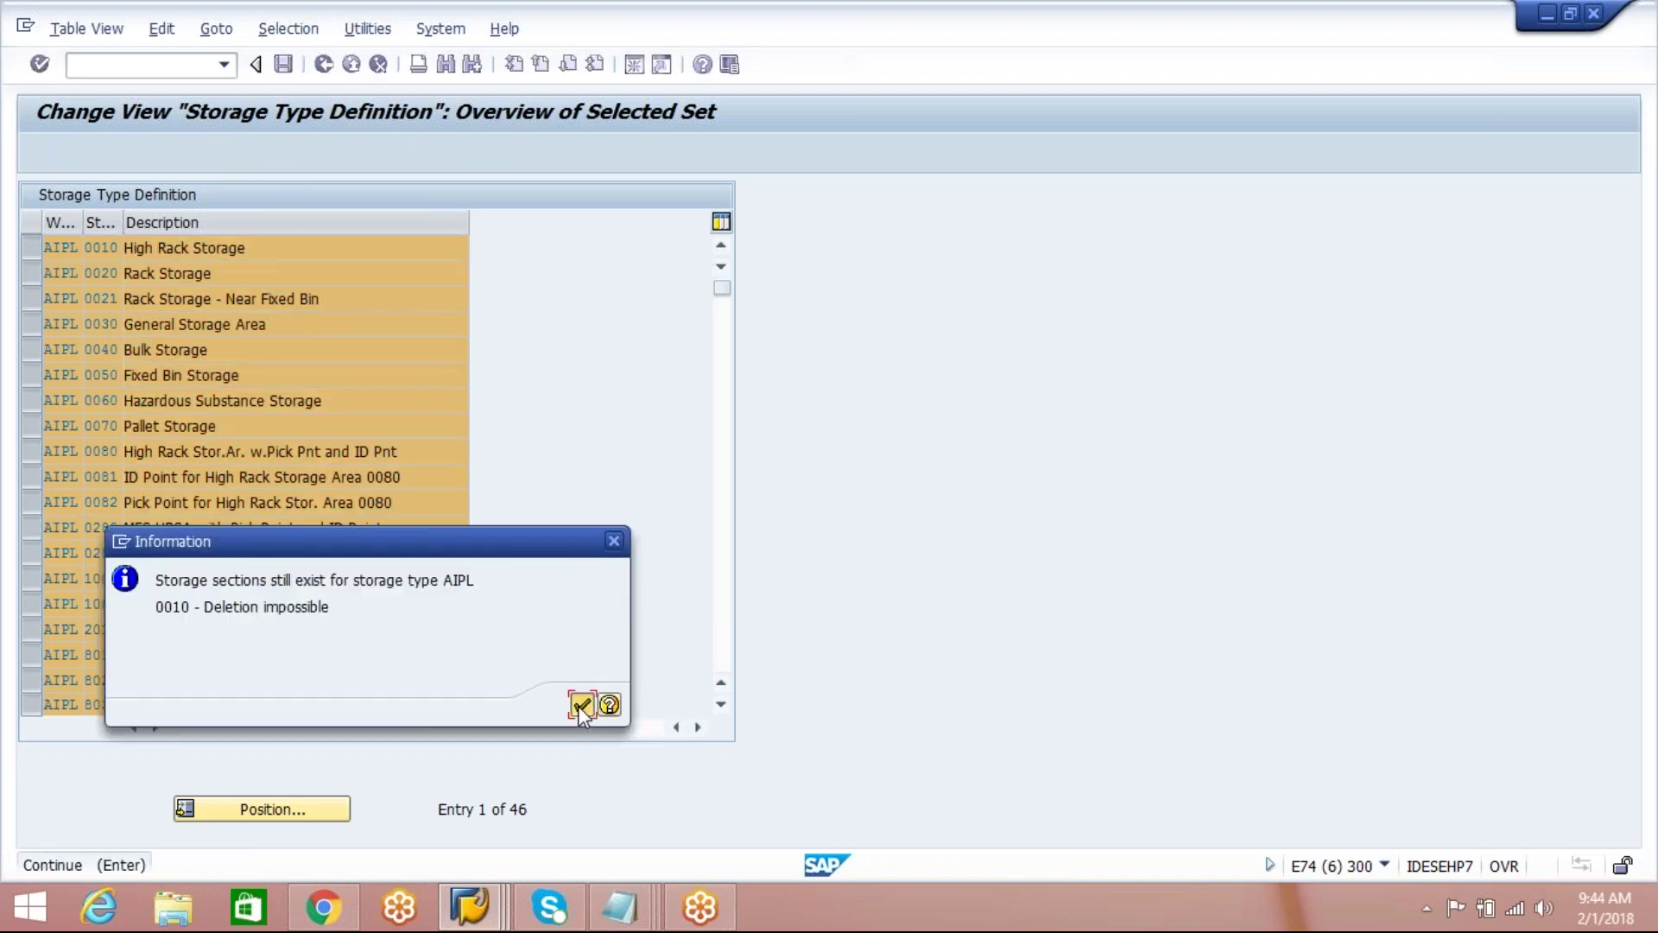
left_click(580, 707)
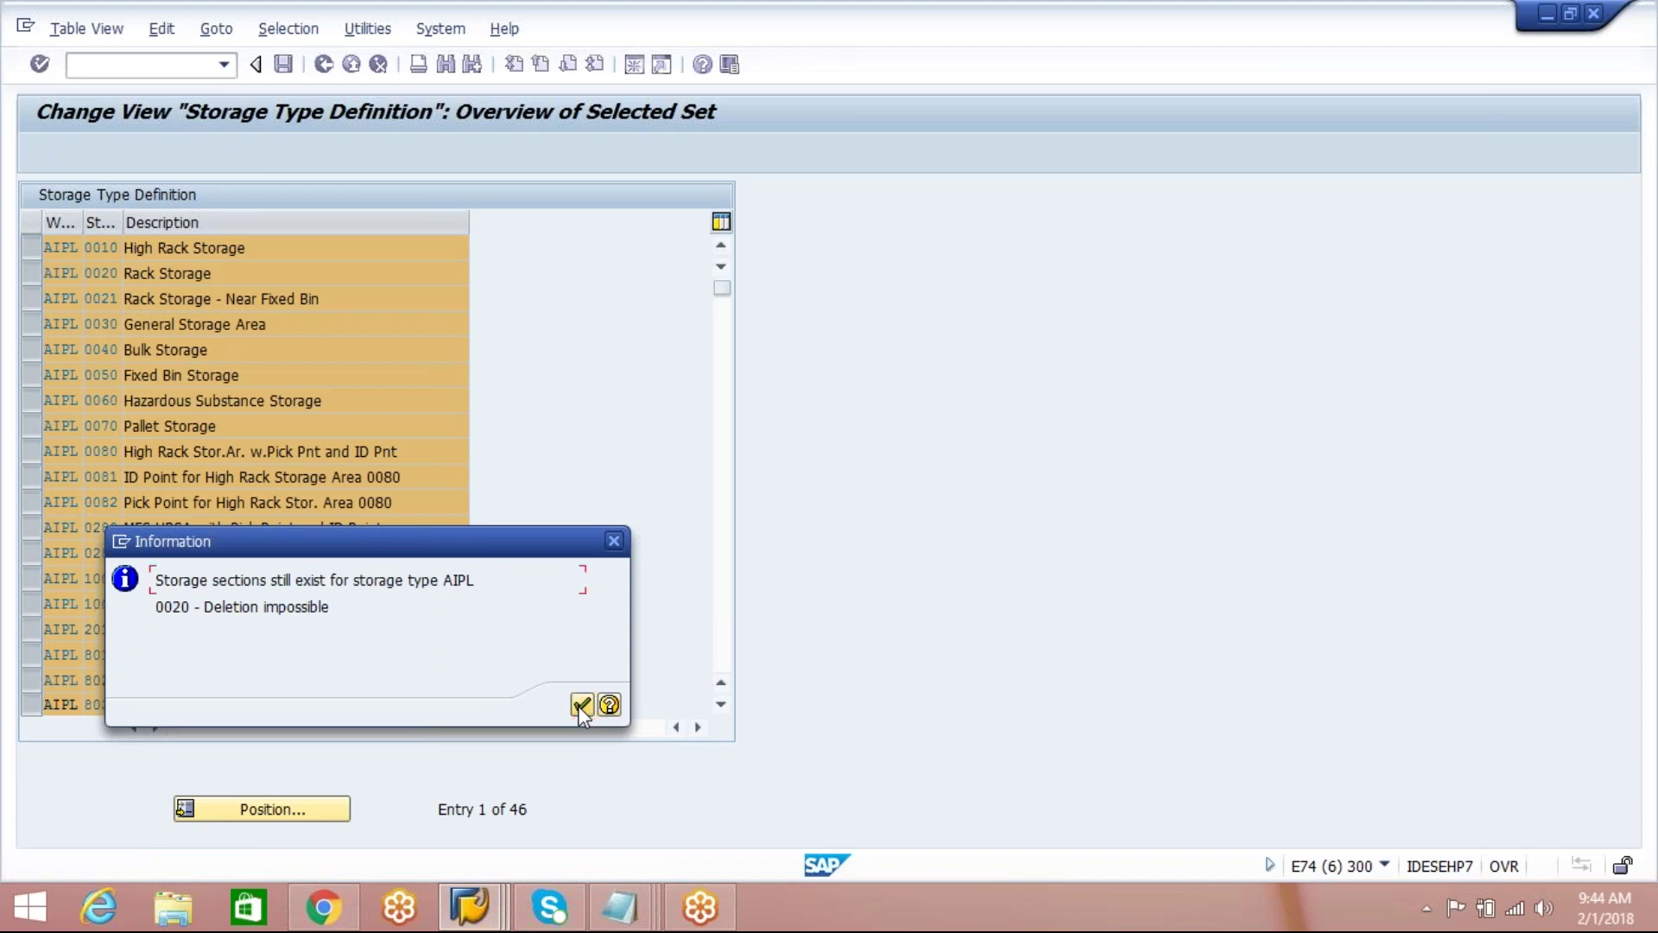
left_click(581, 706)
left_click(580, 706)
left_click(581, 707)
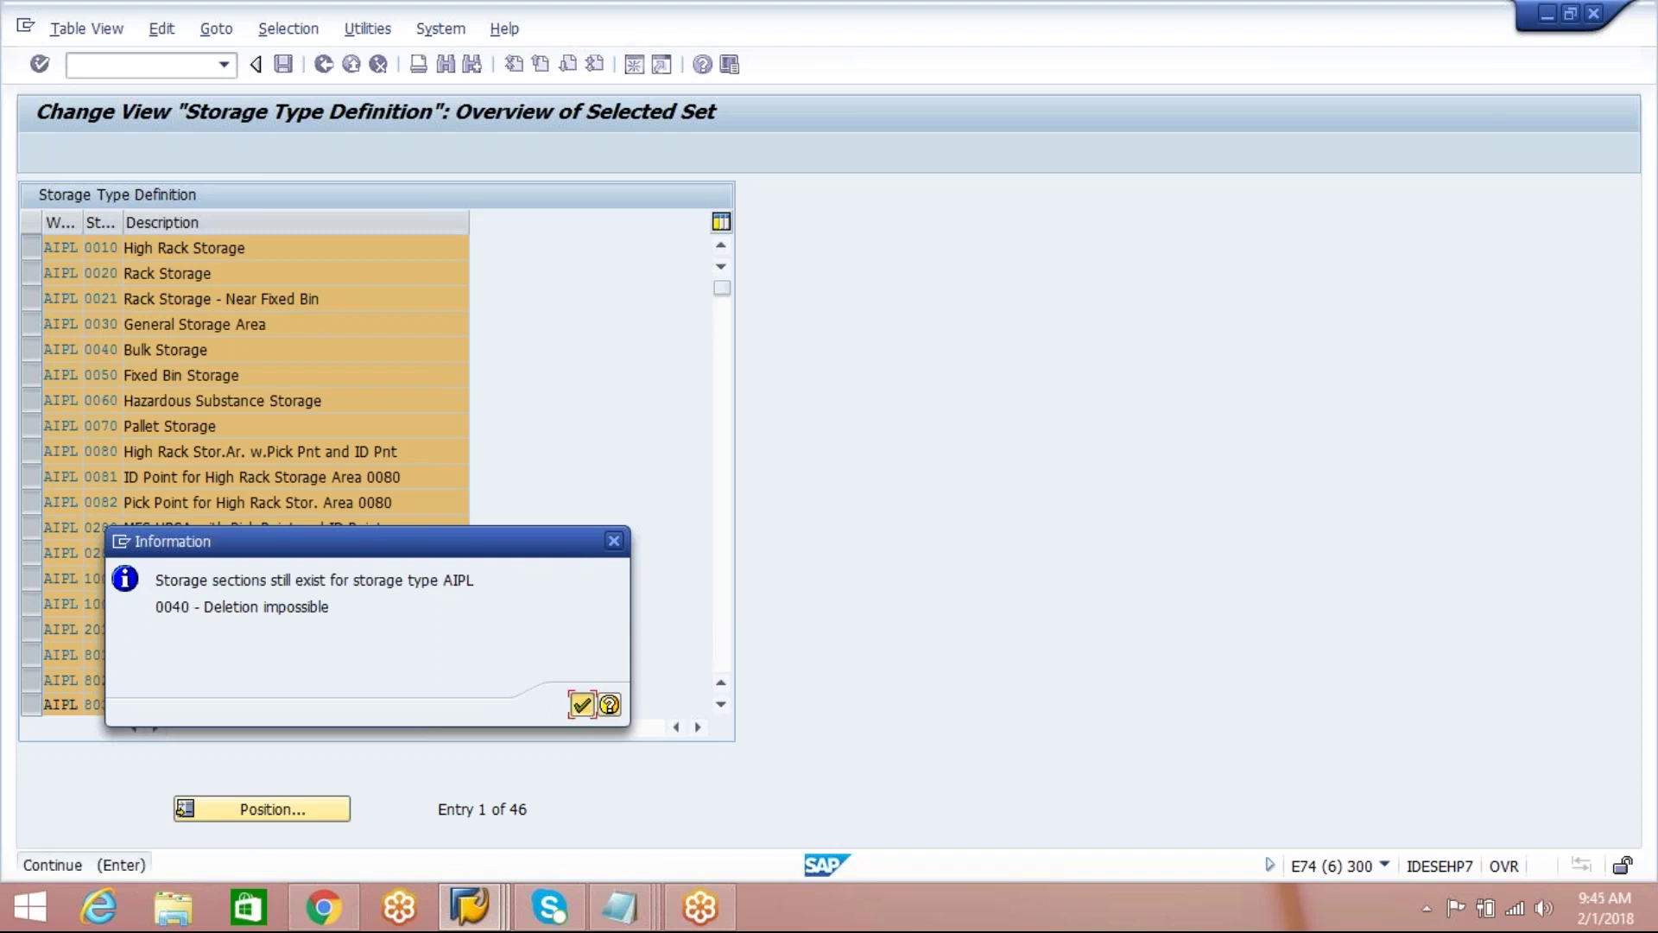
left_click(580, 706)
left_click(581, 707)
left_click(580, 706)
key("Return")
key("Return")
key("Return")
key("Return")
key("Return")
key("Return")
key("Return")
key("Return")
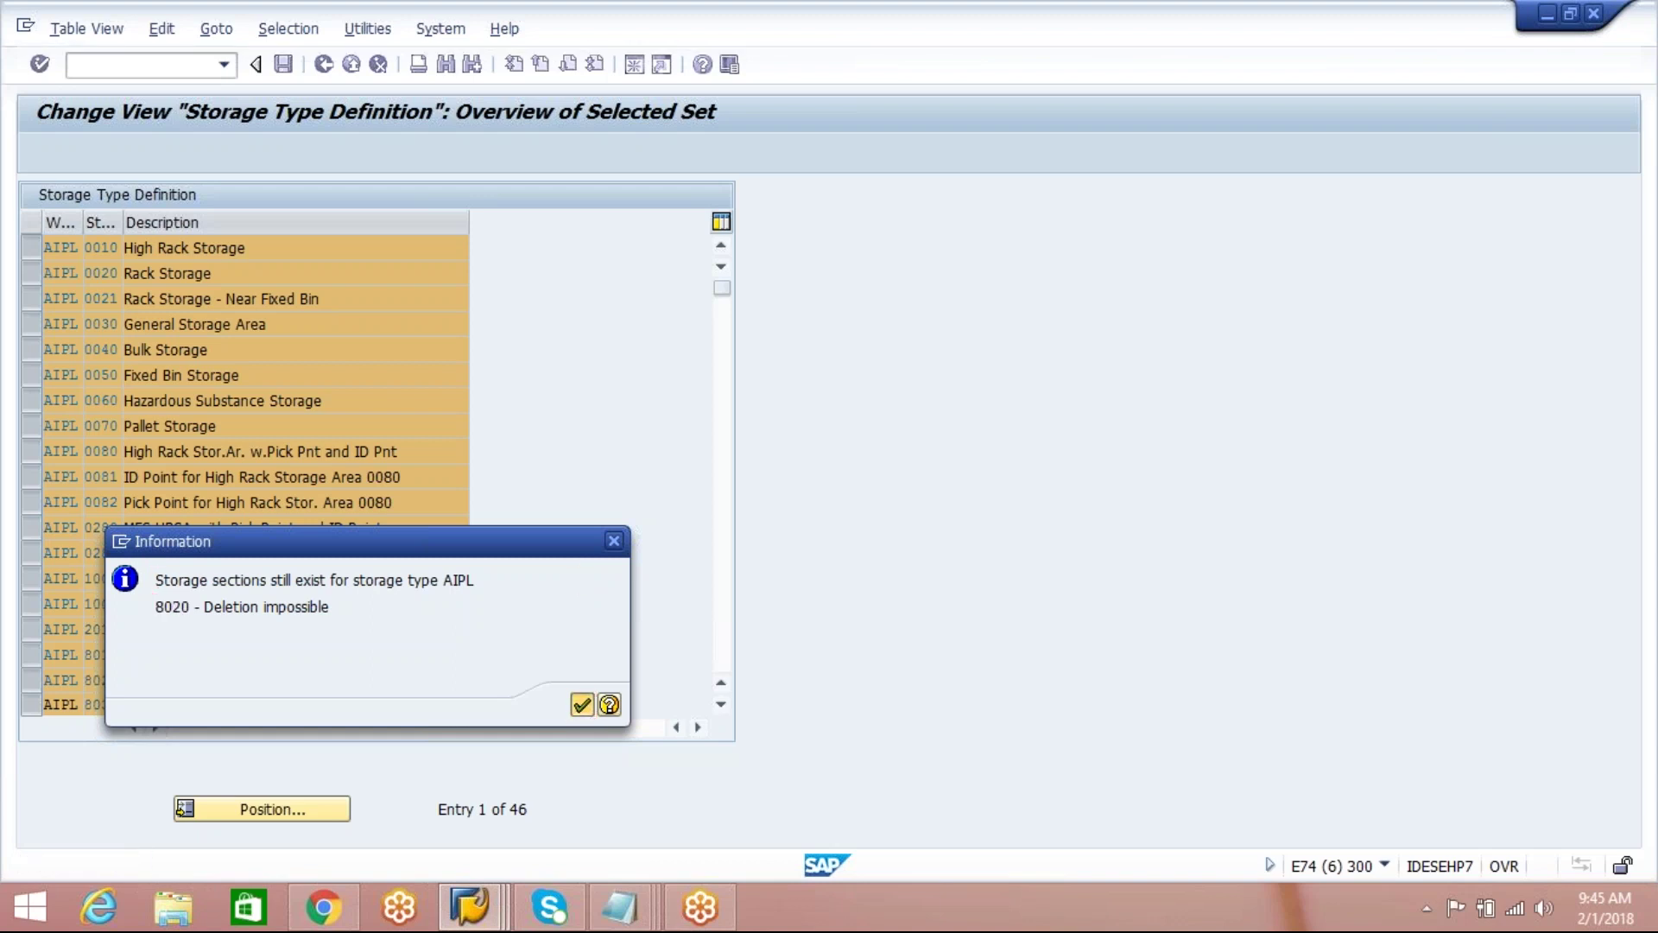
key("Return")
key("Return")
key("Return")
key("Return")
key("Return")
key("Return")
key("Return")
key("Return")
key("Return")
key("Return")
key("Return")
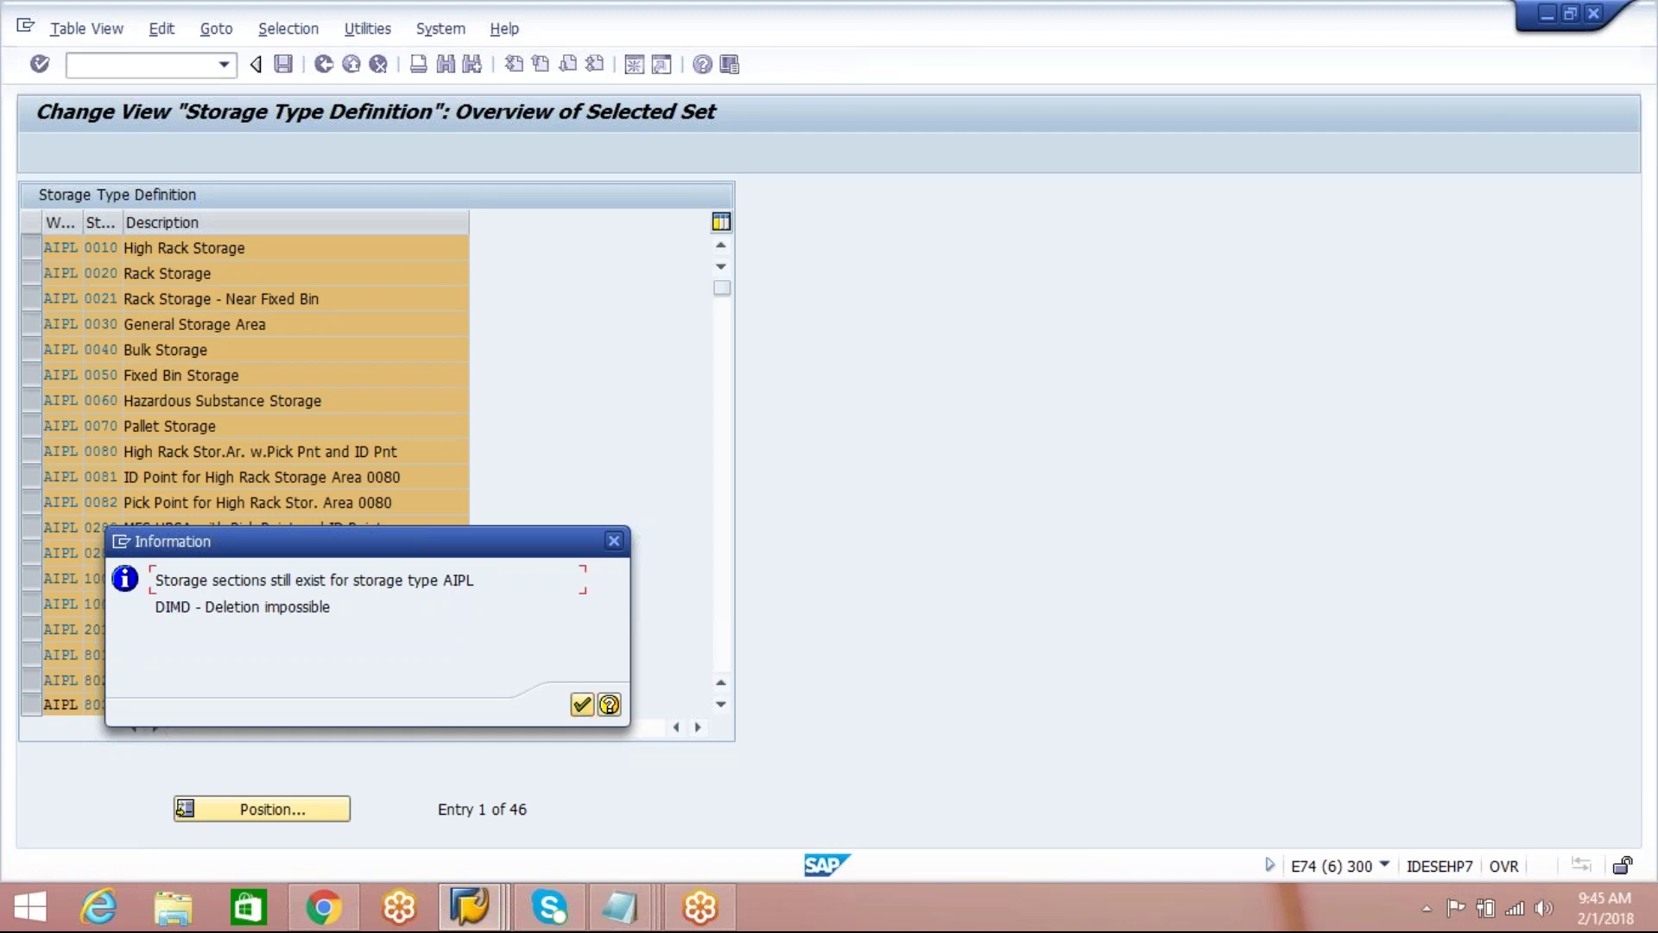
key("Return")
key("Return")
key("Return")
key("Return")
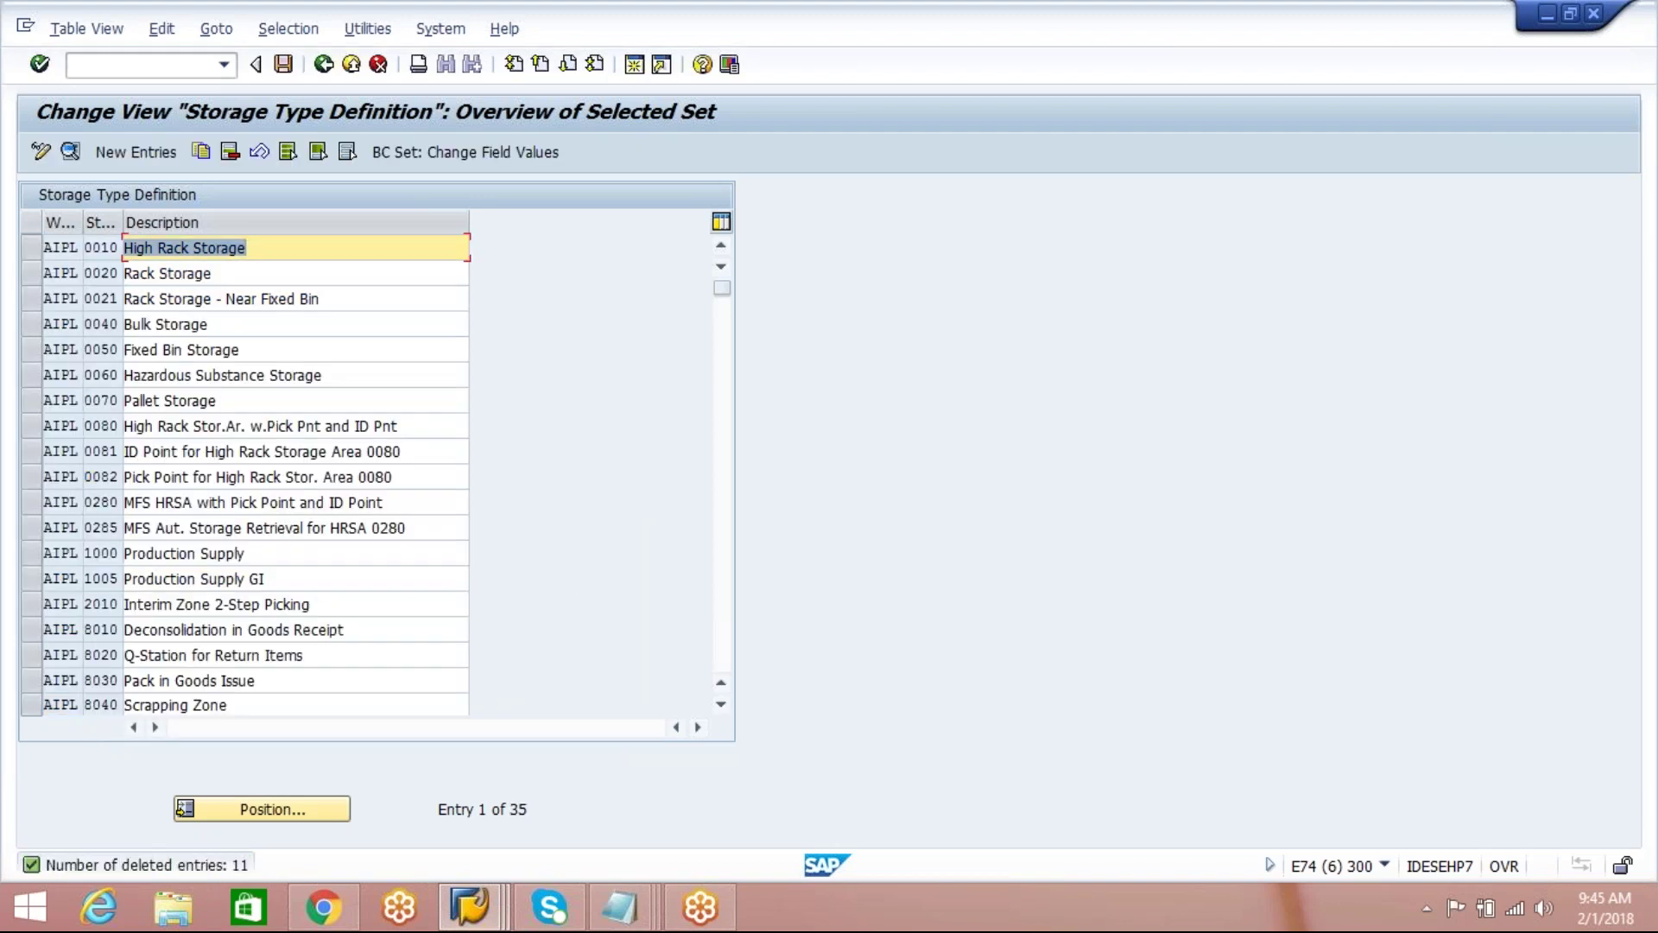
Step: Save the storage type deletions for warehouse AIPL and return to the IMG structure
left_click(286, 66)
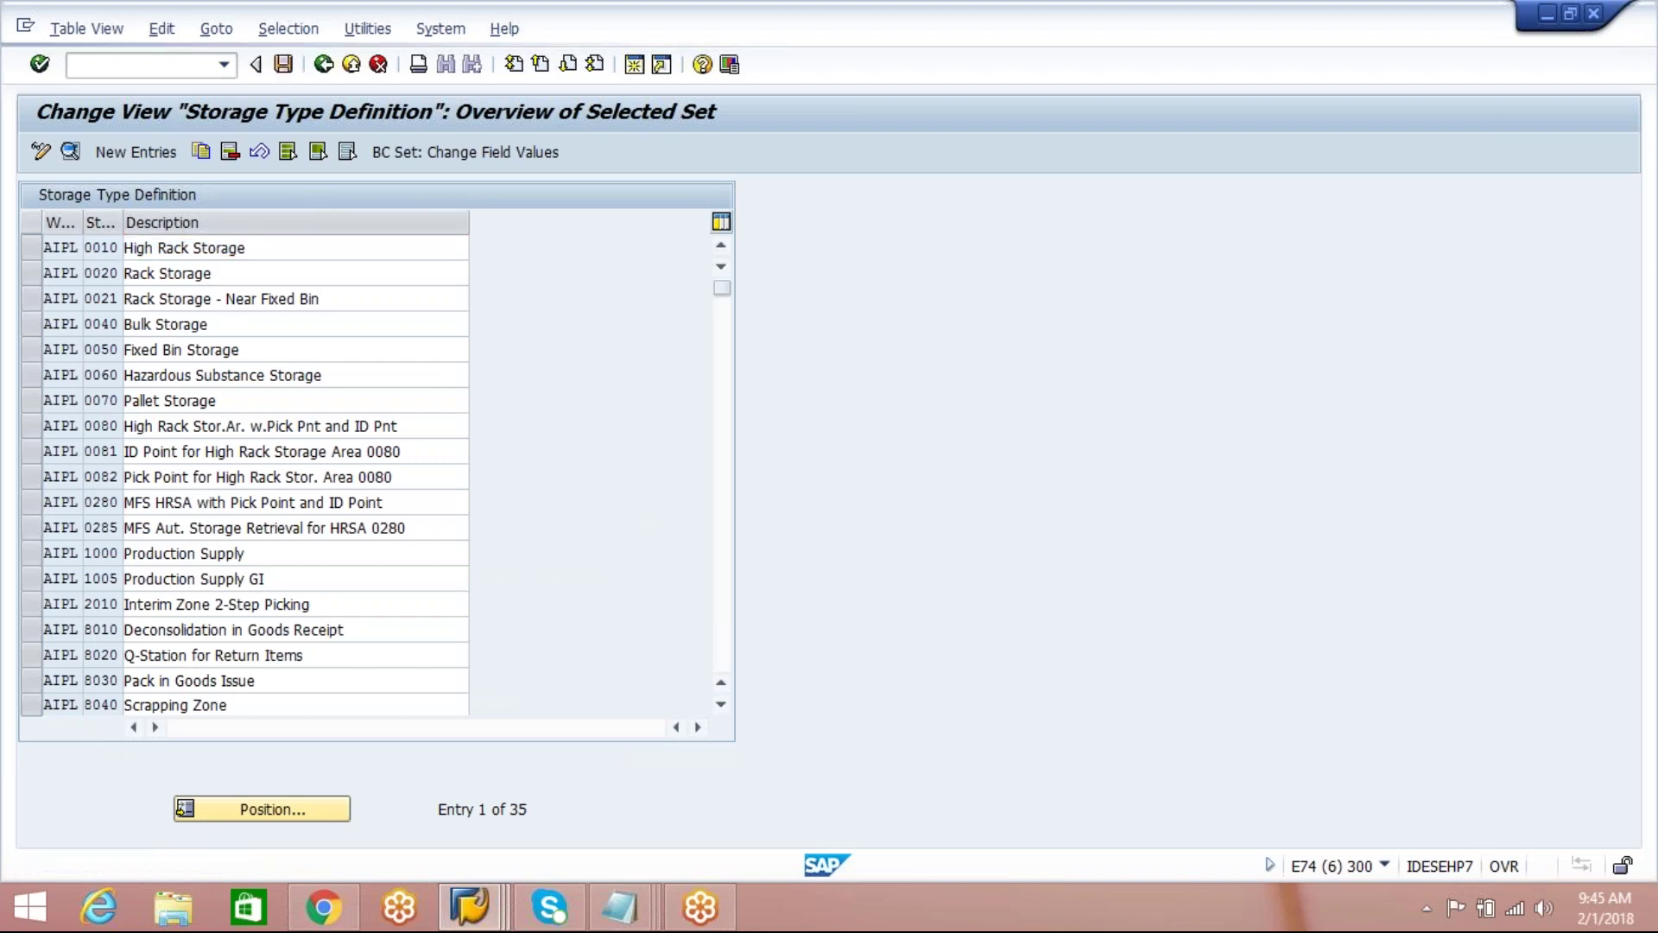
left_click(359, 412)
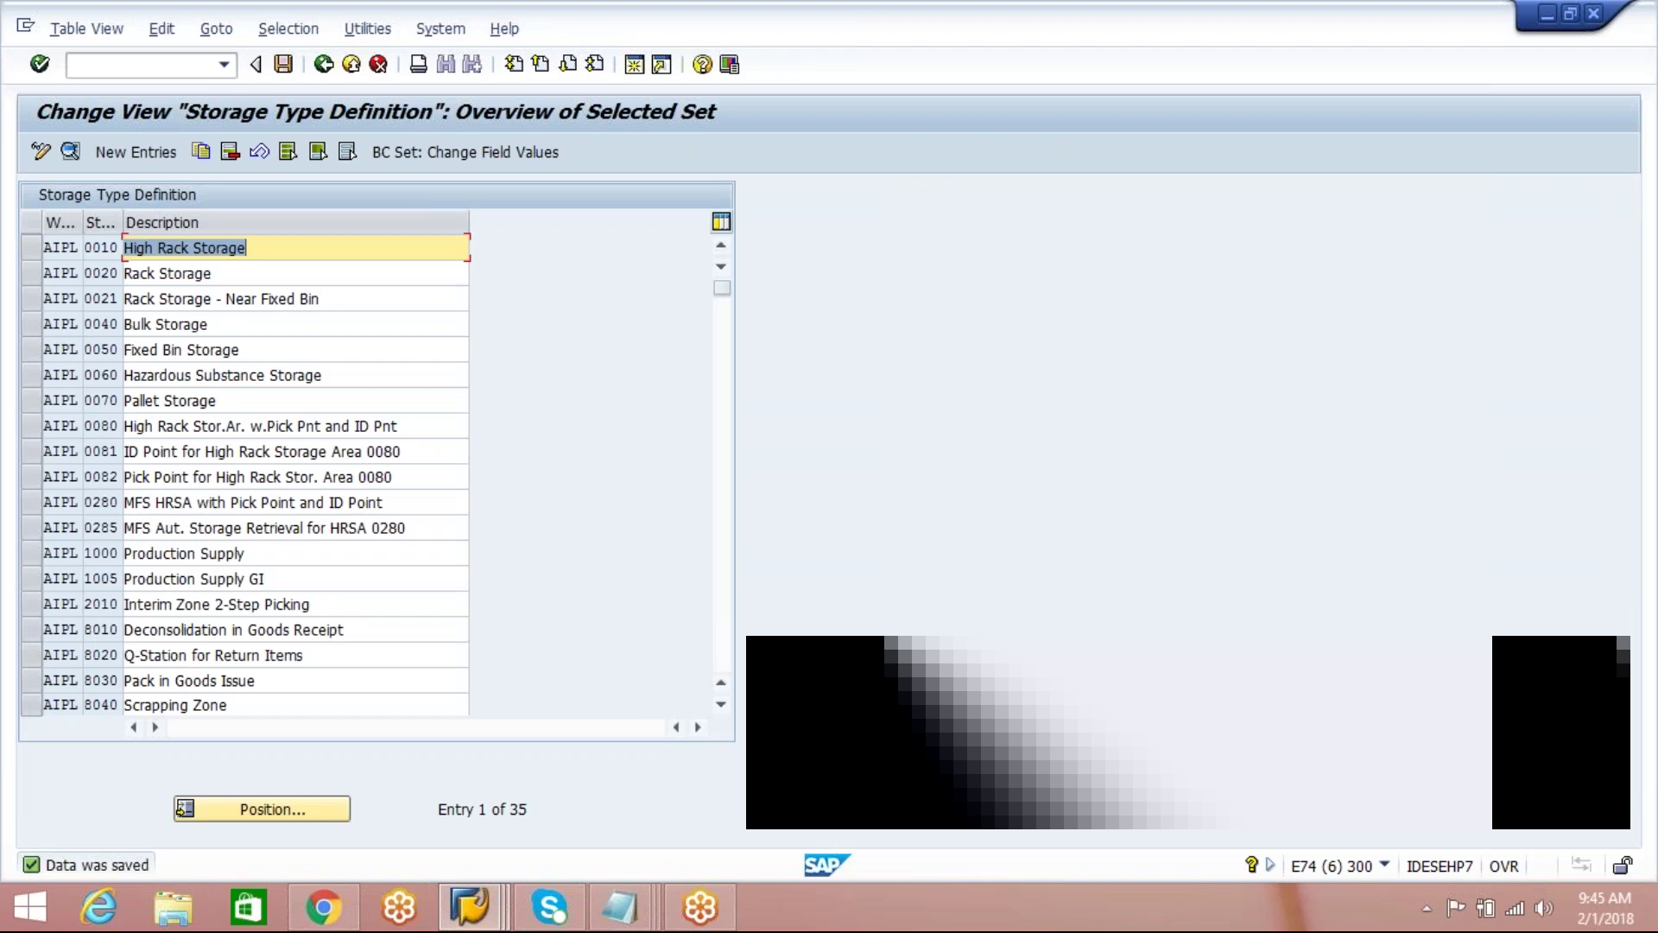
left_click(324, 68)
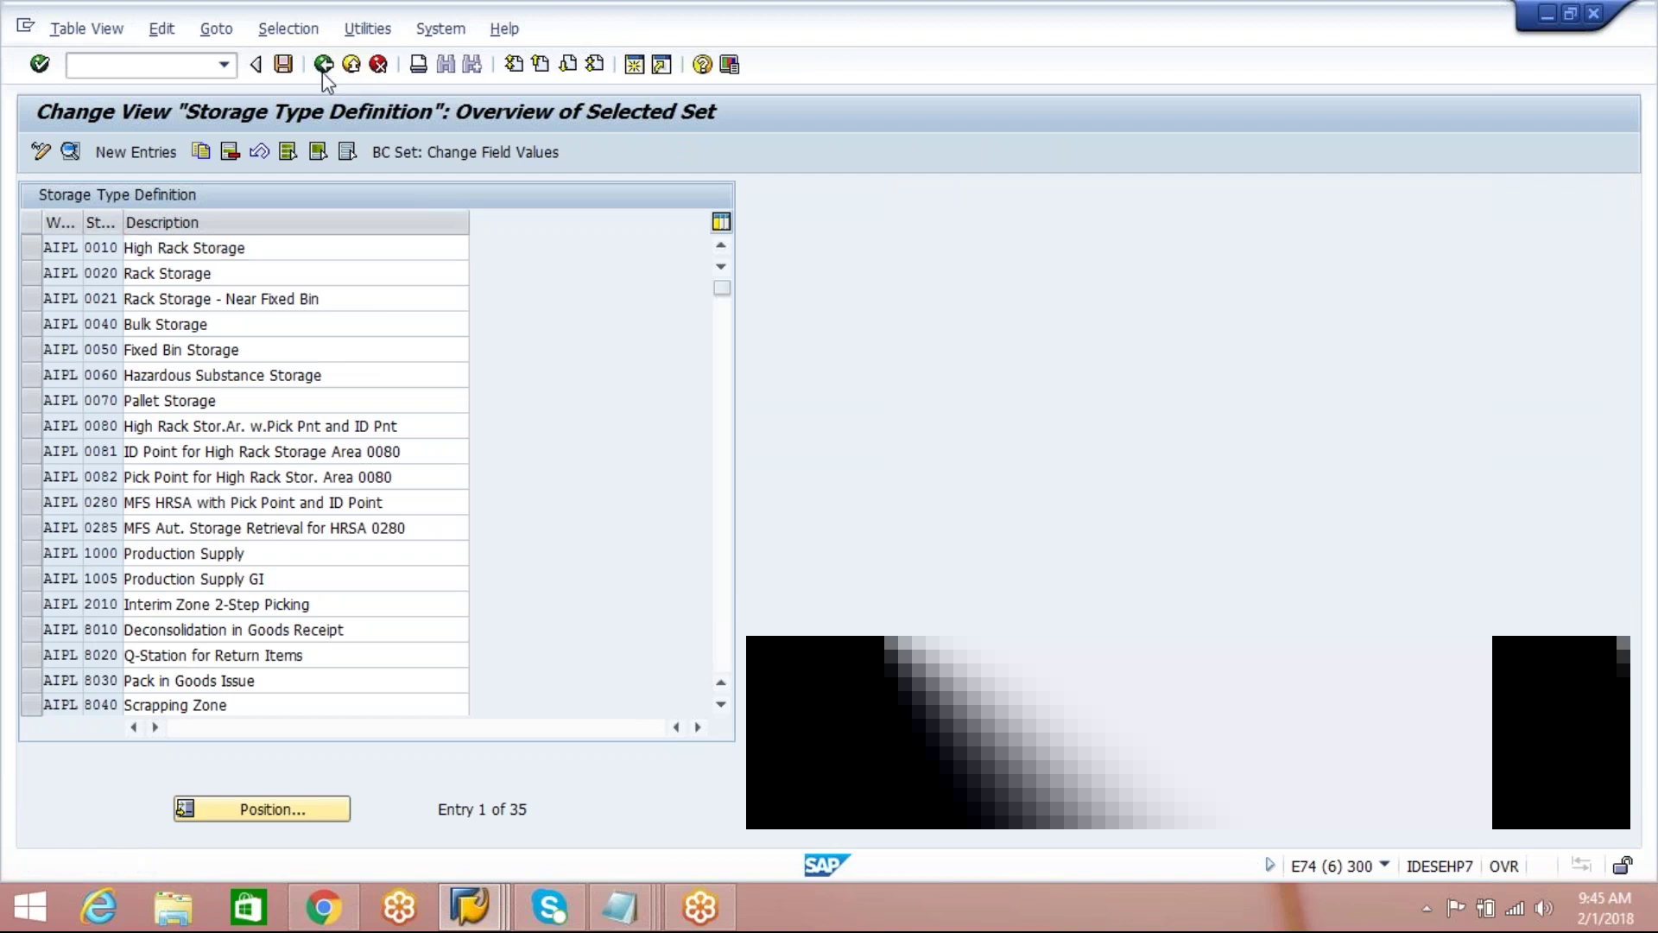
left_click(323, 71)
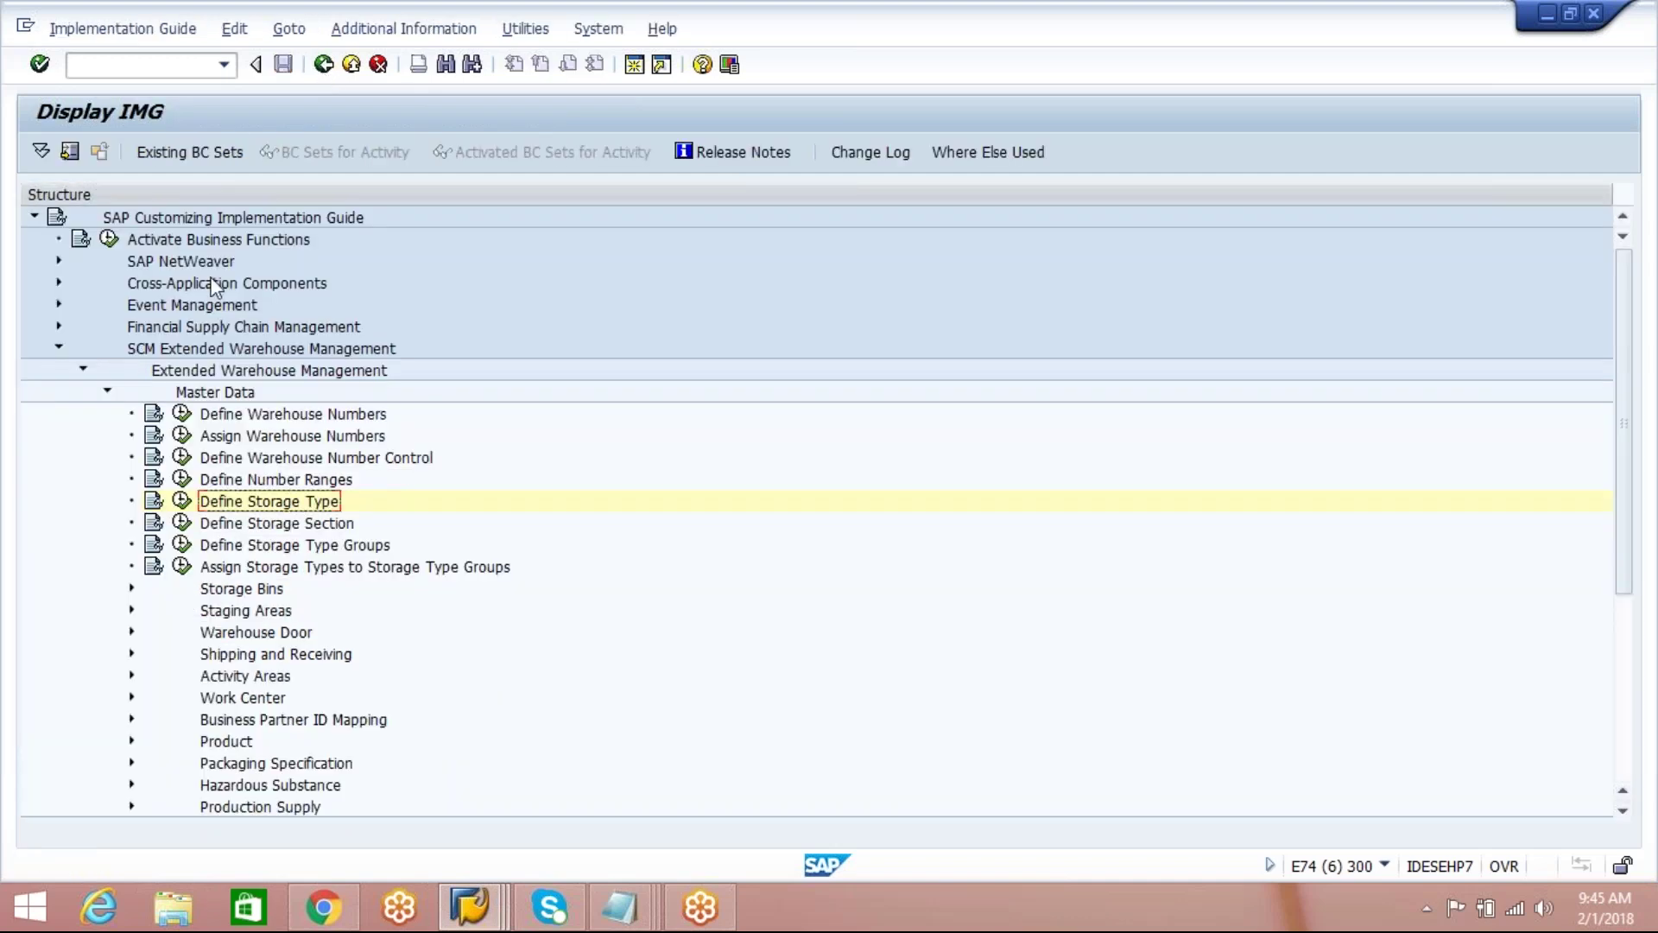
Step: Reopen the Define Storage Type activity under Master Data and display its locked data in read-only mode
left_click(108, 391)
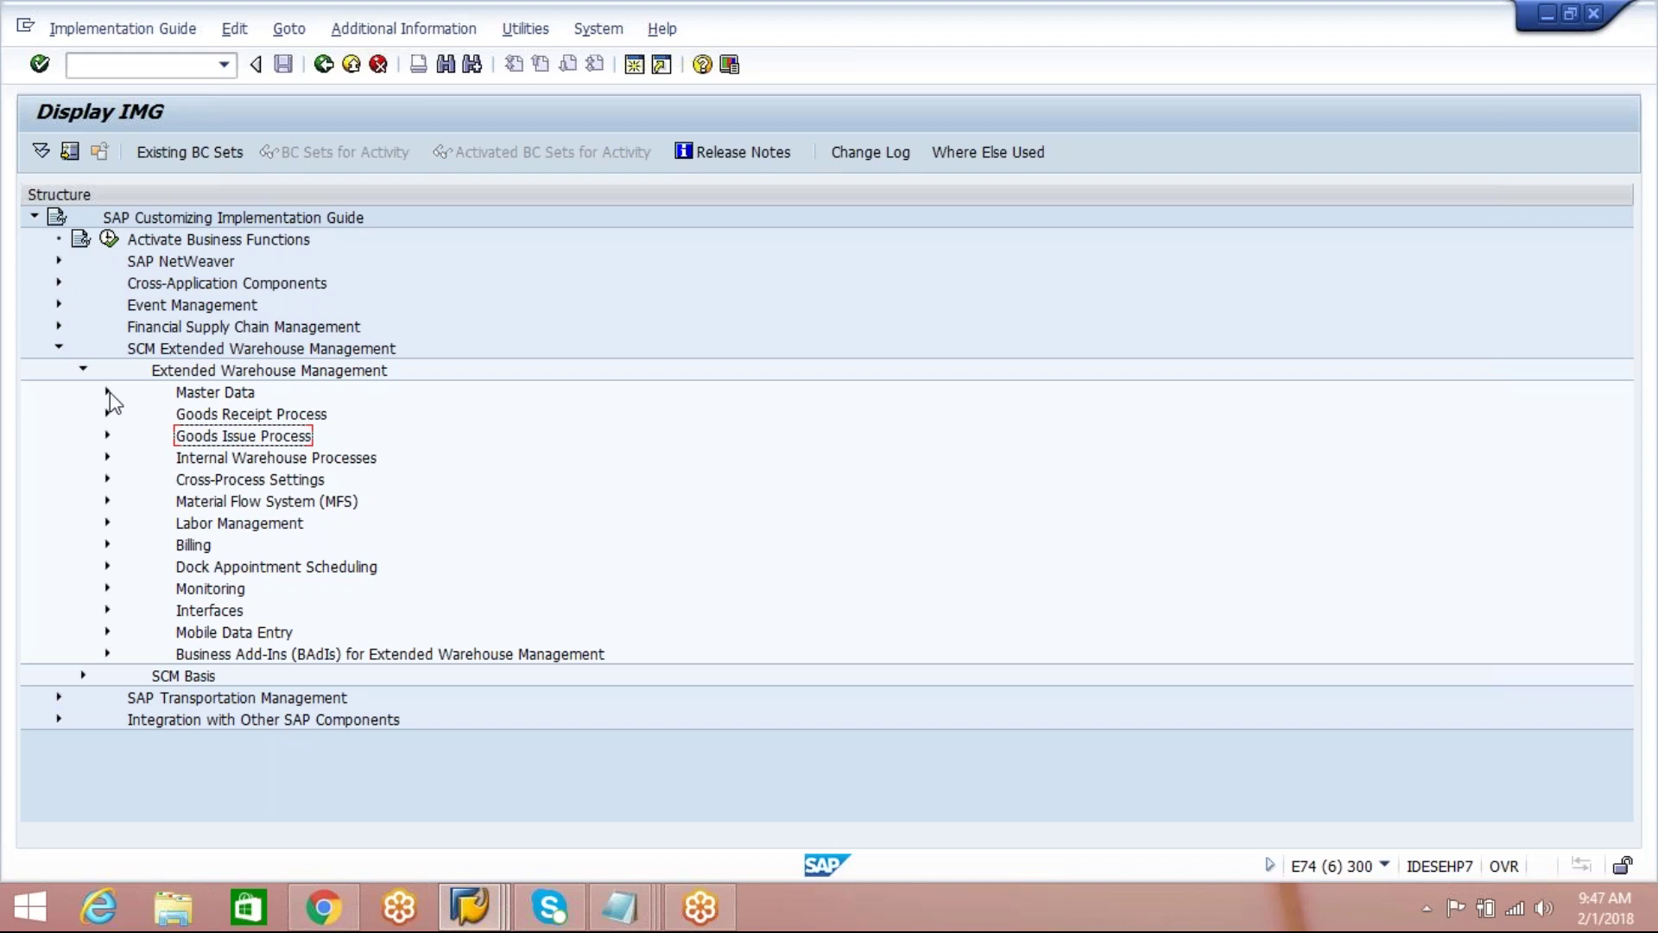
left_click(108, 392)
left_click(182, 501)
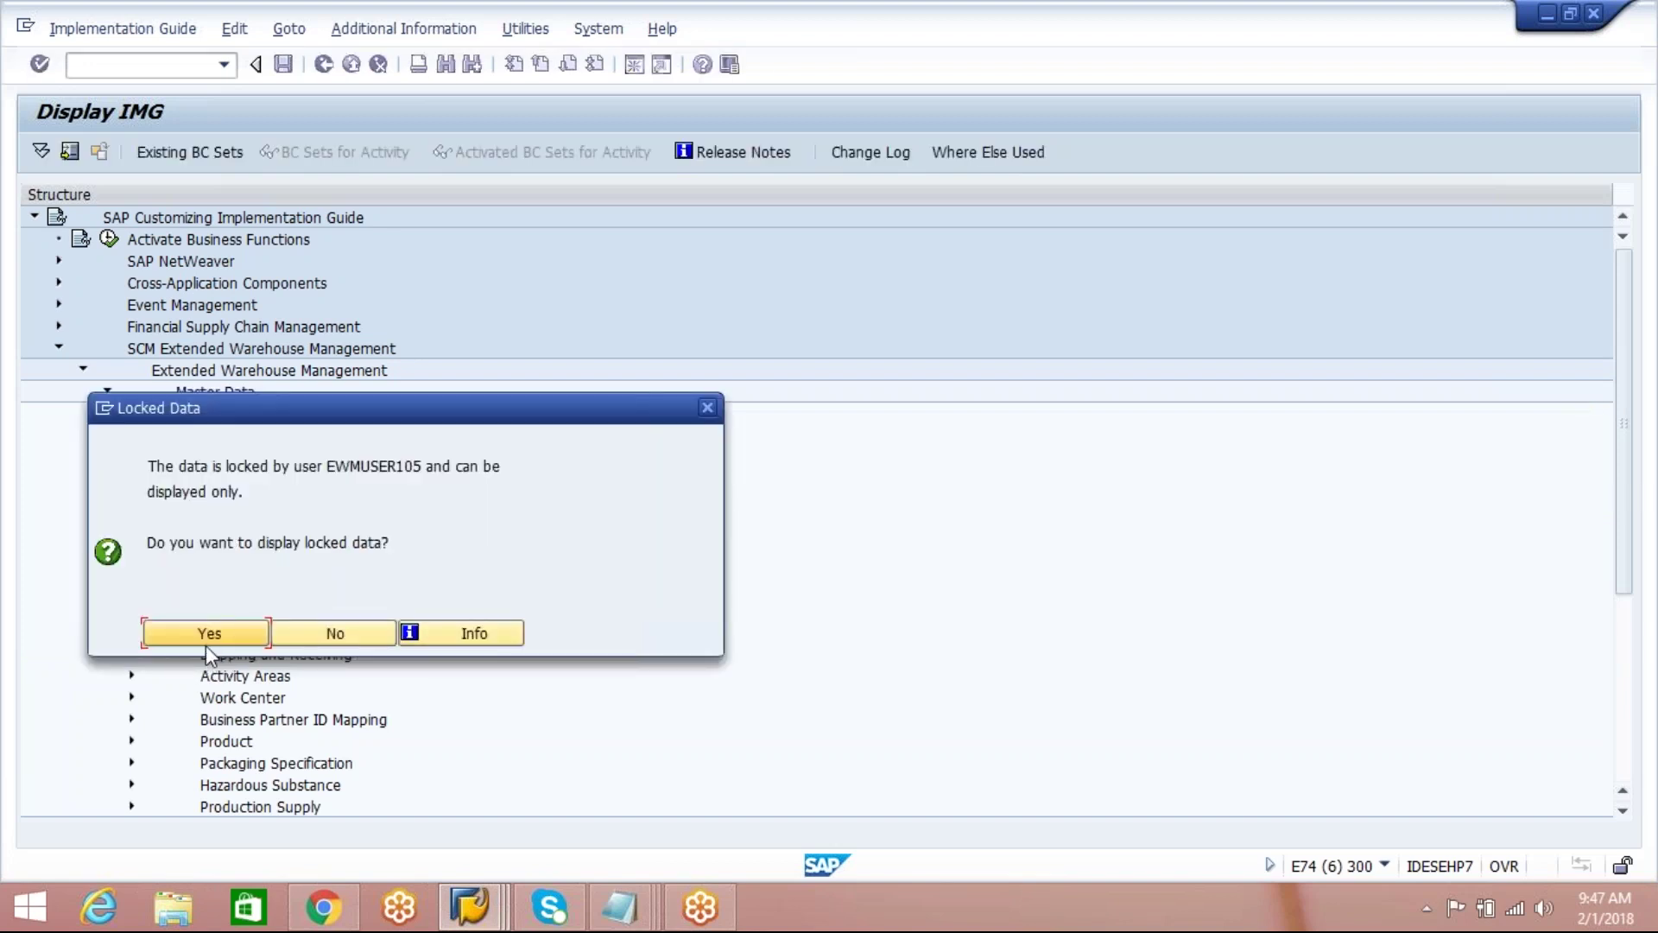
left_click(205, 635)
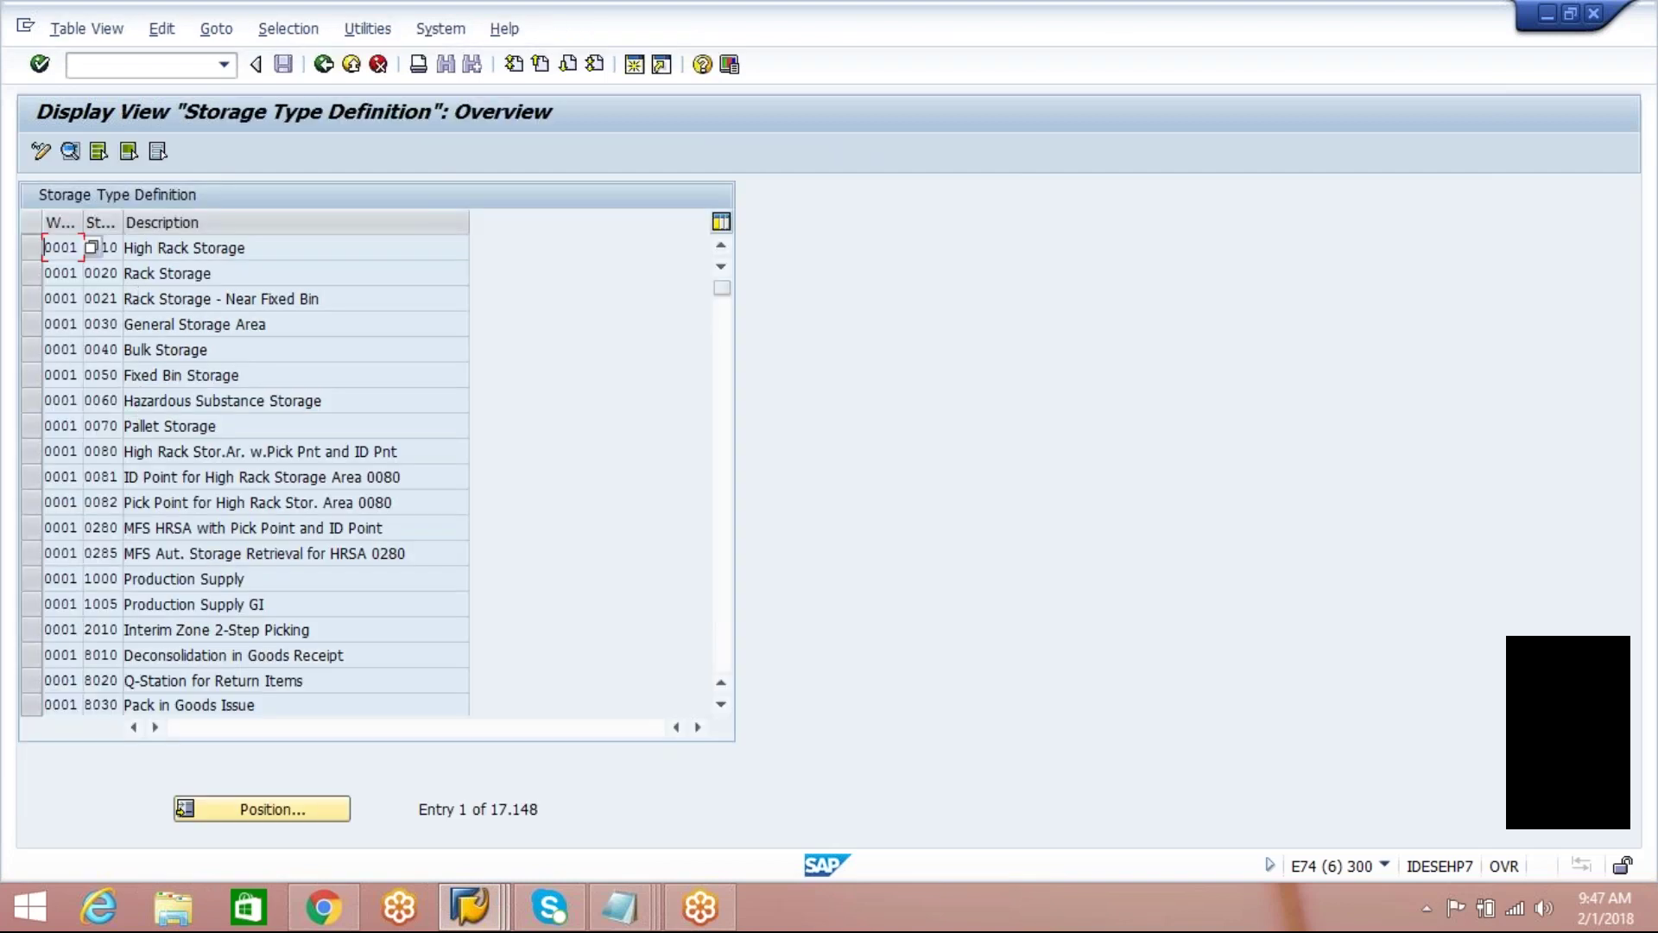
Step: Filter the displayed storage type definitions by contents to those of warehouse number AIPL
left_click(285, 29)
left_click(277, 57)
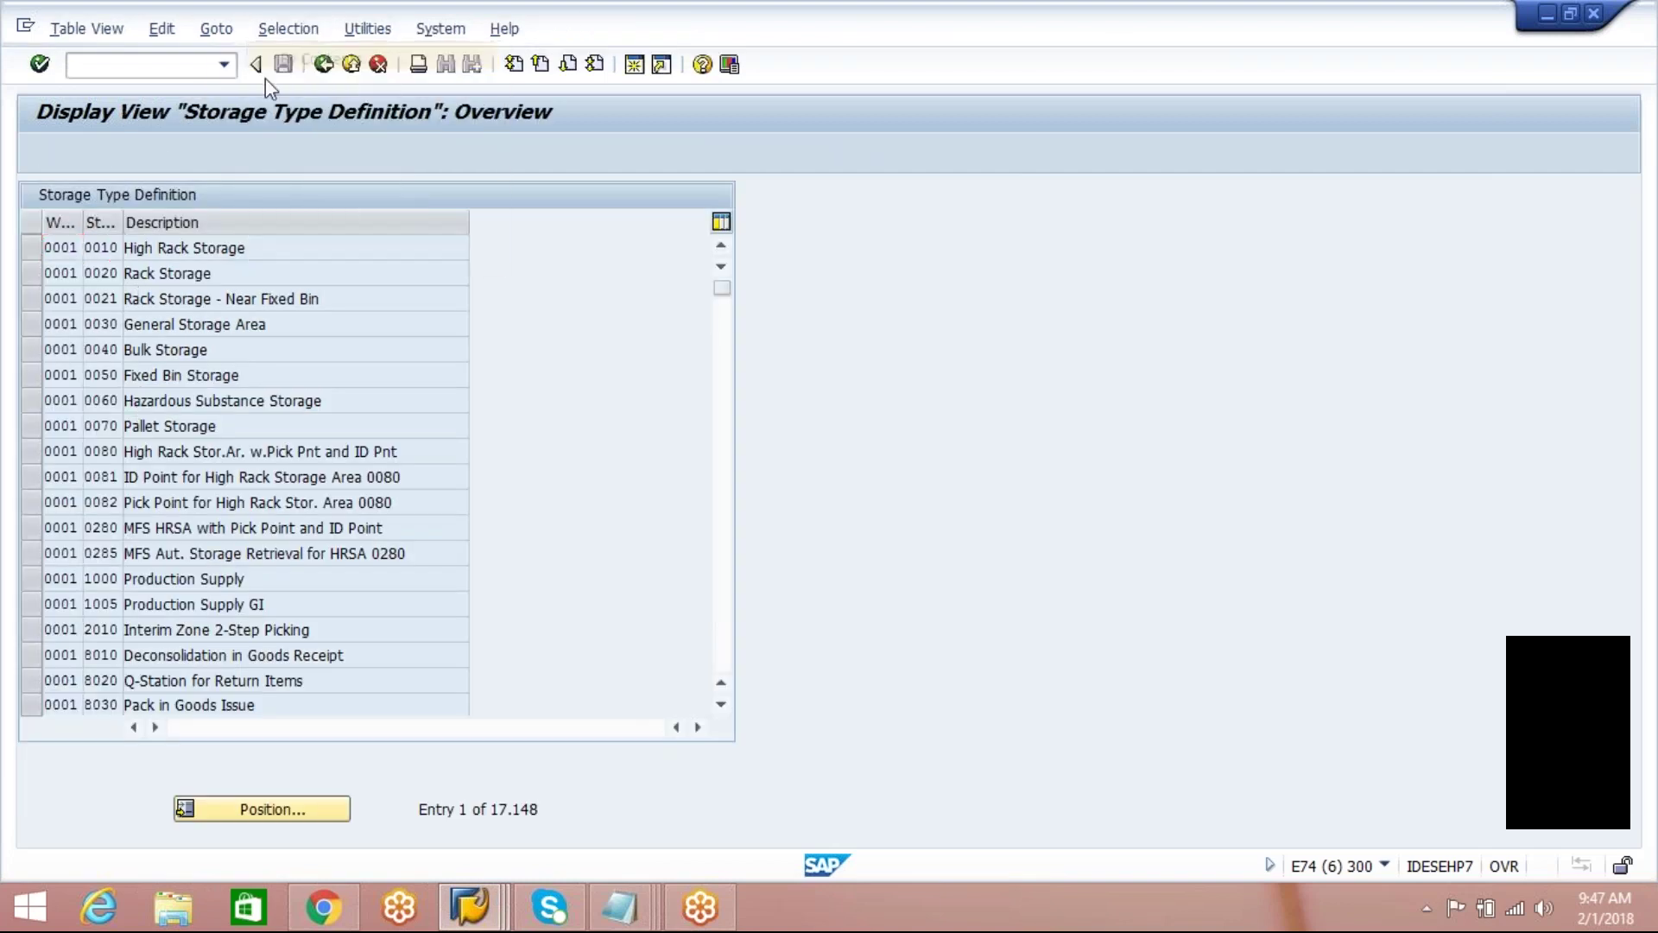
left_click(386, 439)
left_click(164, 273)
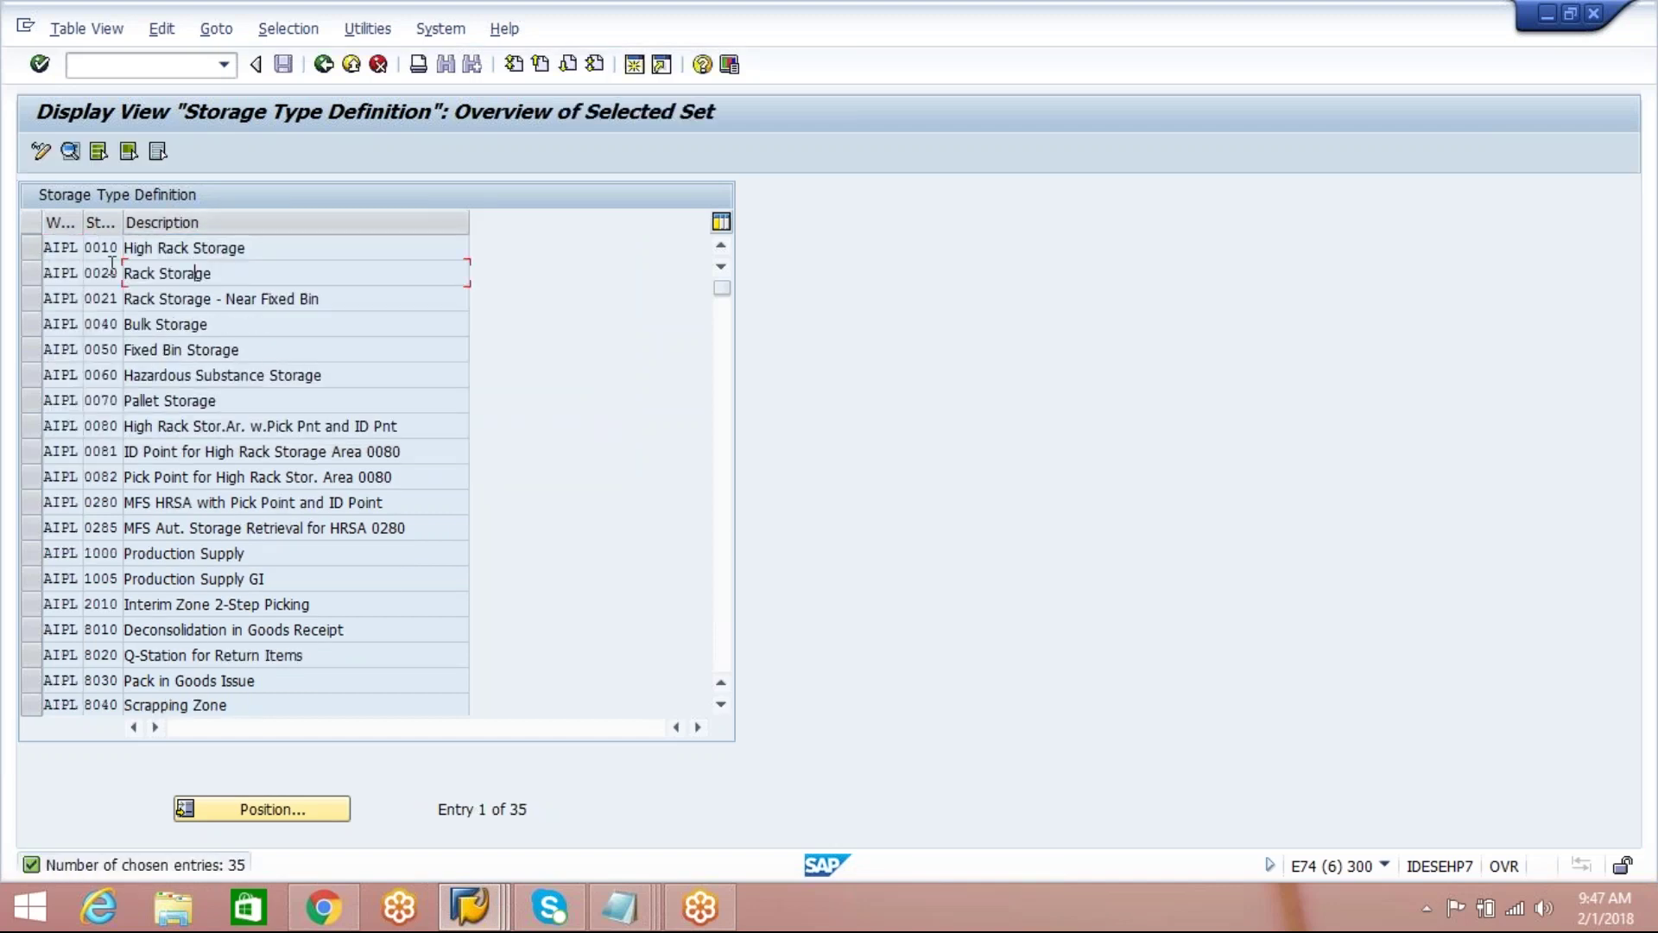
Step: Examine warehouse AIPL's storage types 0010 High Rack Storage and 0021 Rack Storage - Near Fixed Bin in the filtered overview
left_click(32, 249)
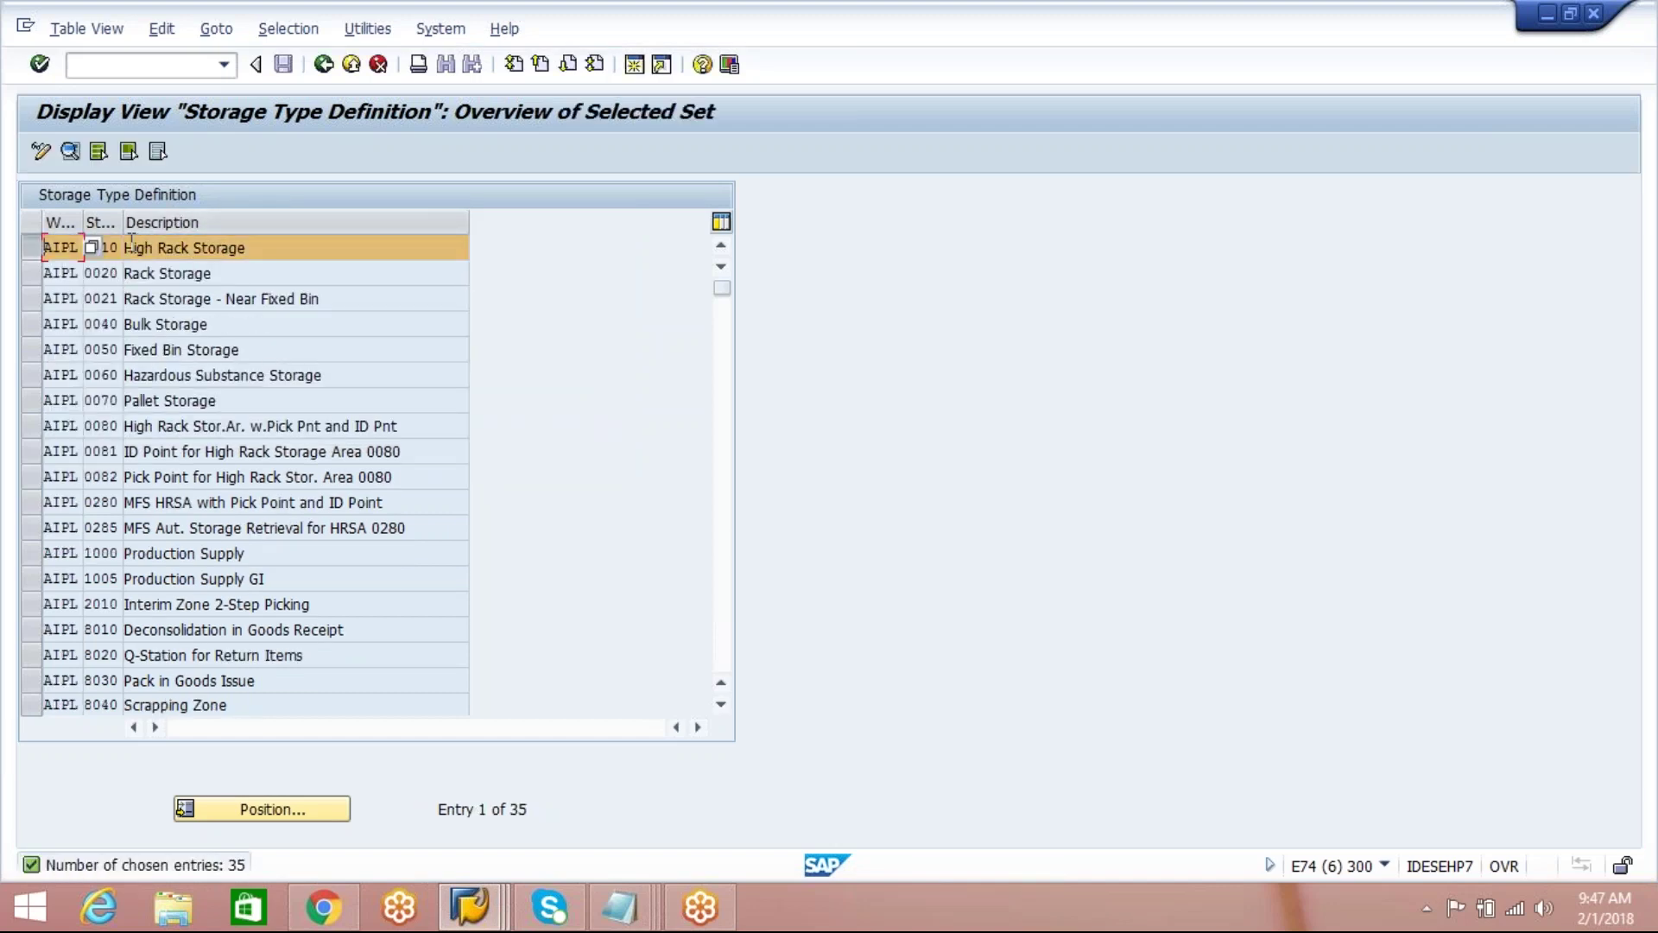
left_click(114, 248)
left_click(256, 249)
left_click(62, 248)
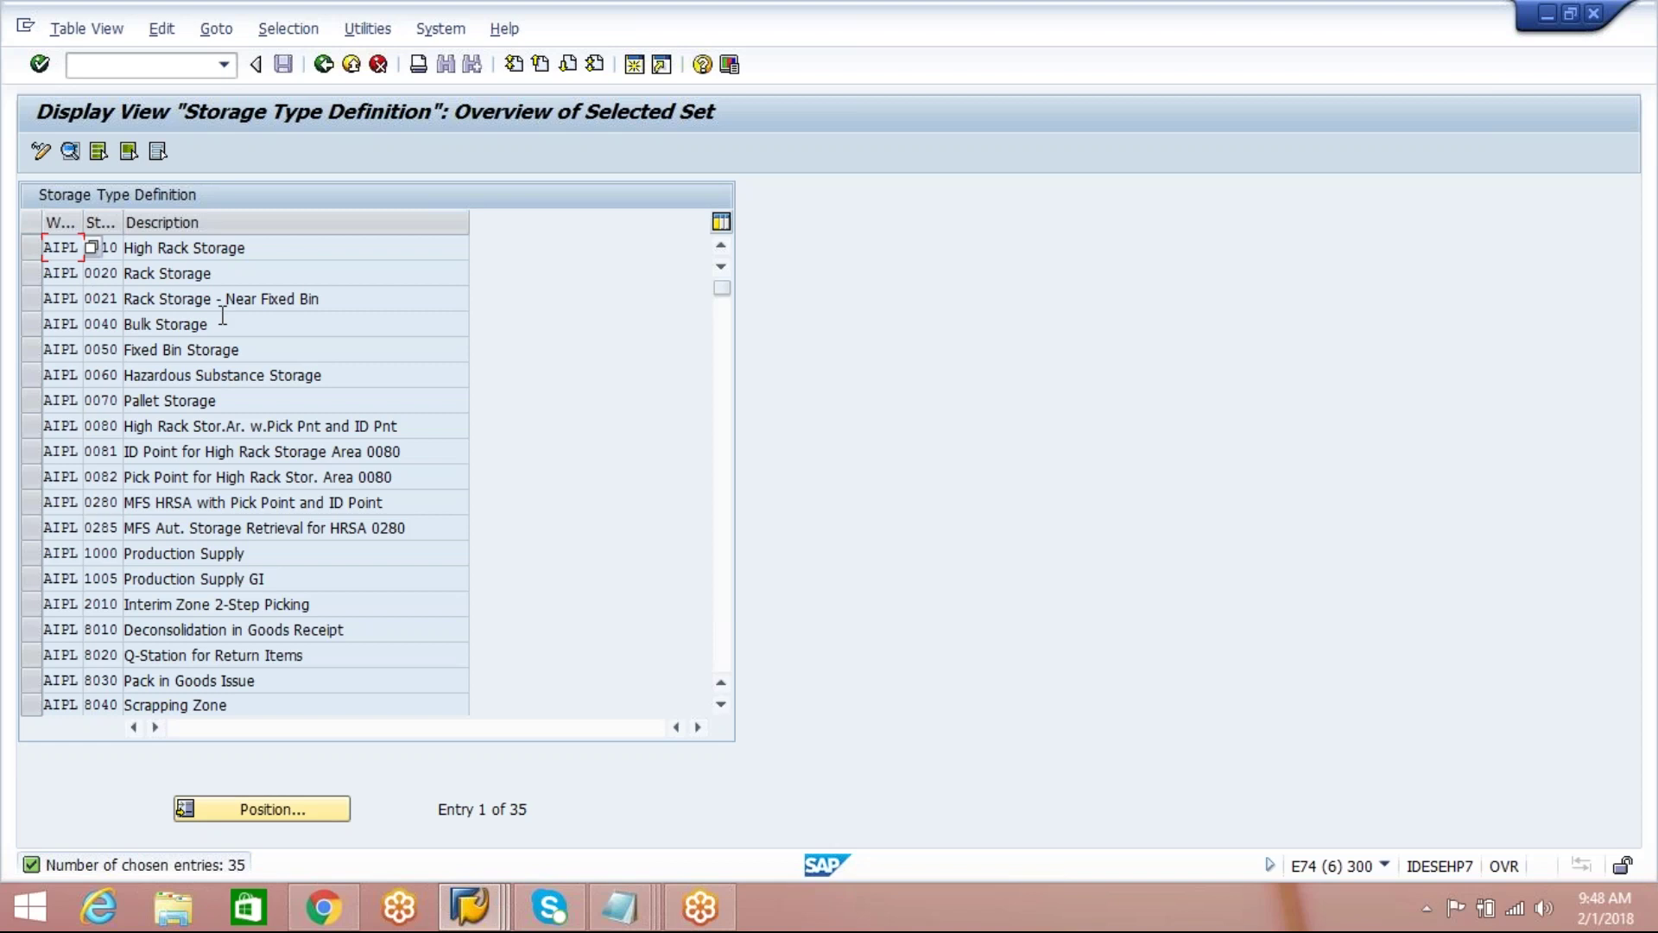
left_click_drag(324, 297, 52, 313)
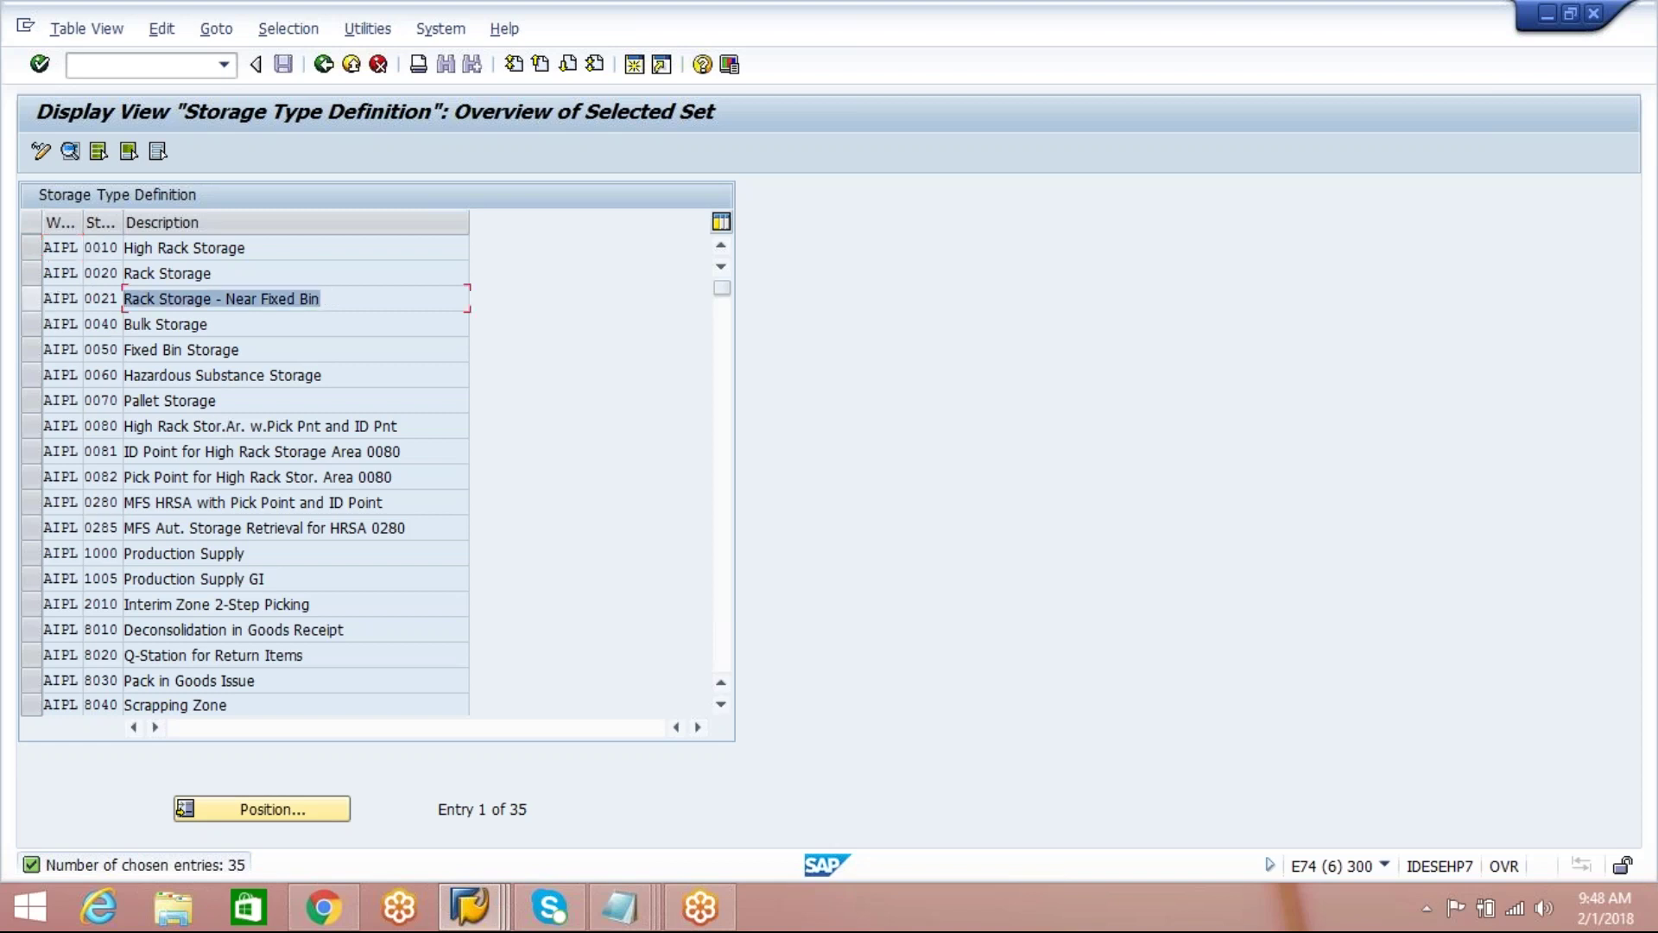
left_click(31, 298)
left_click(110, 298)
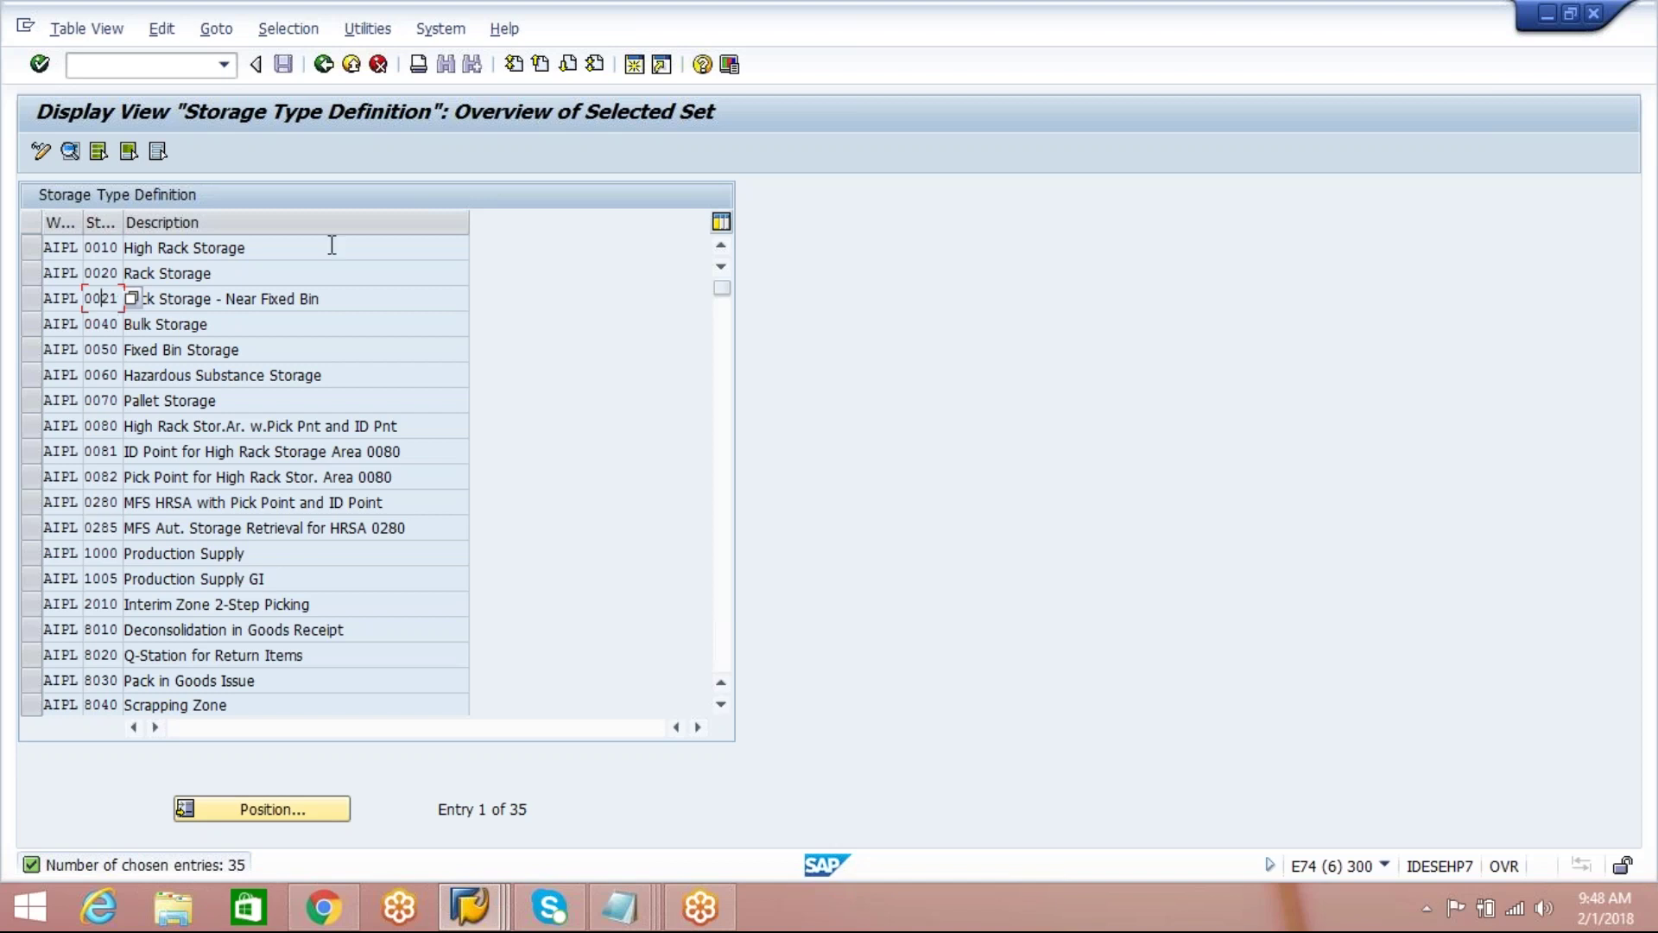
Step: Leave the read-only storage type display and reopen the Define Storage Type activity in change mode from the IMG
left_click(325, 68)
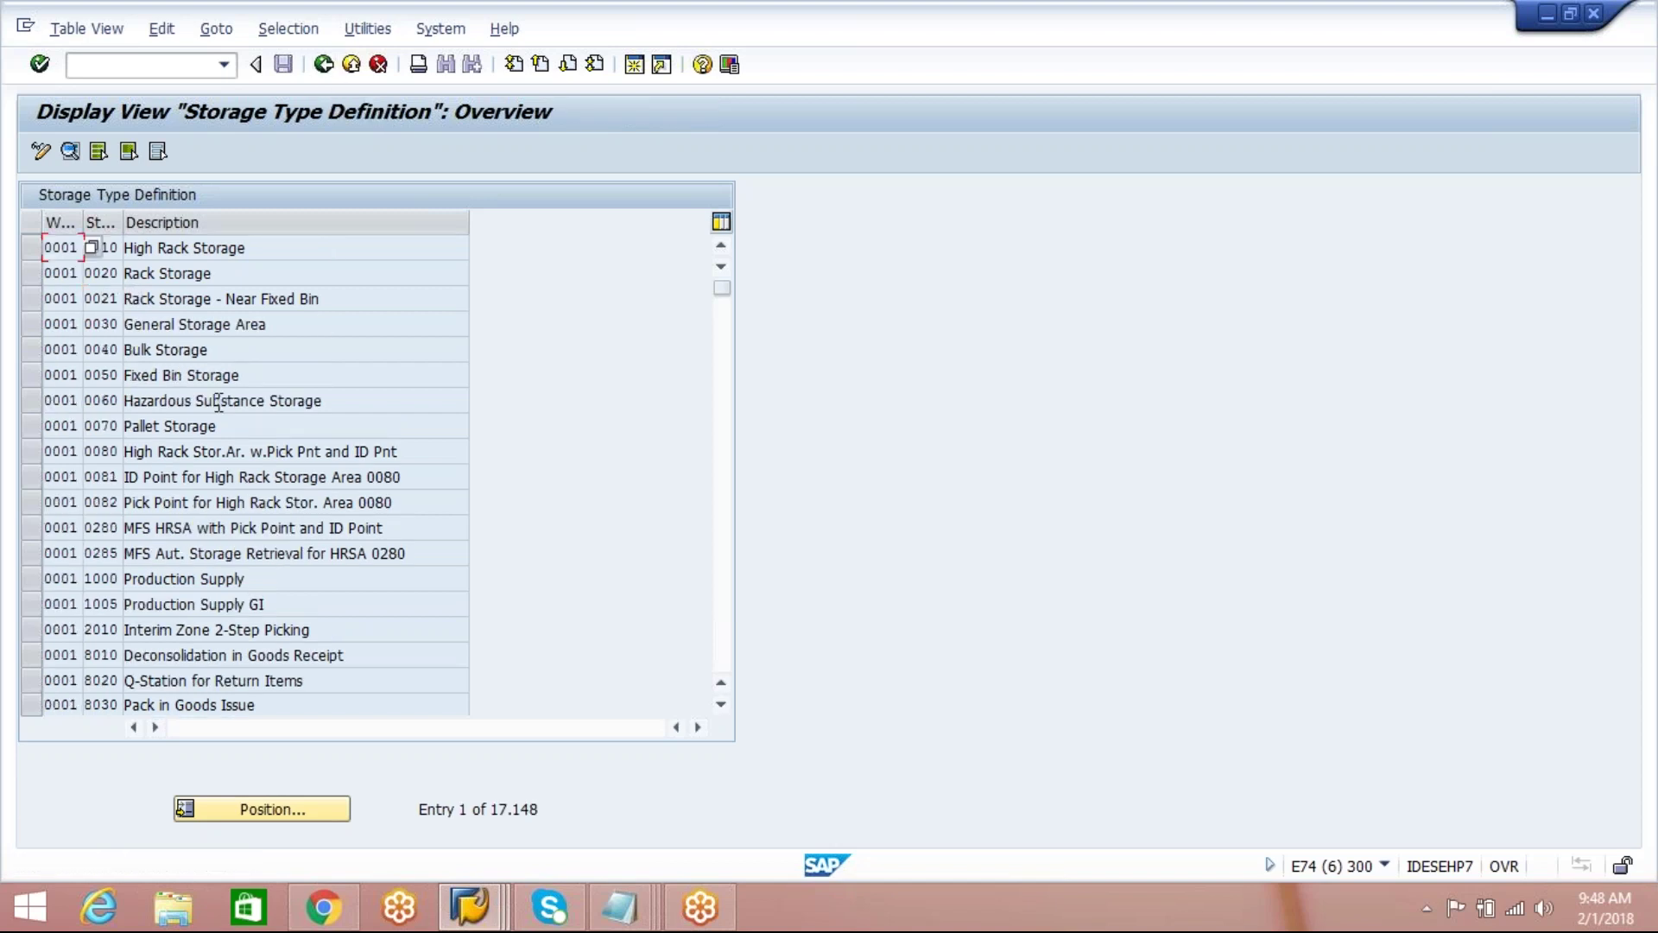
left_click(325, 74)
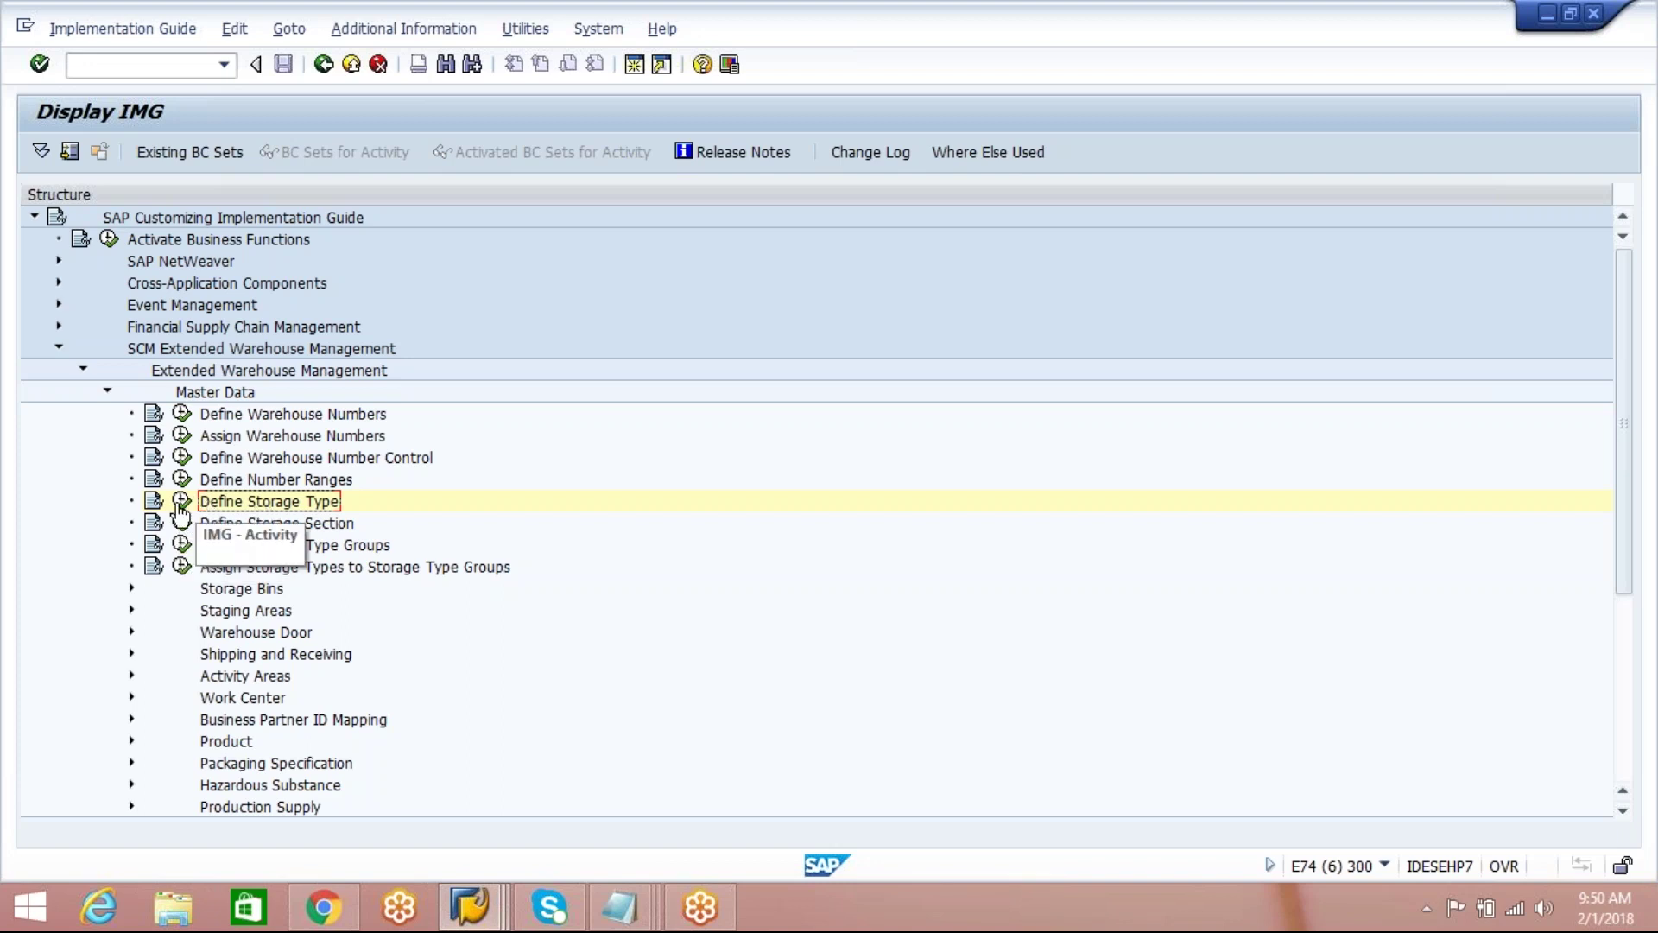
left_click(181, 503)
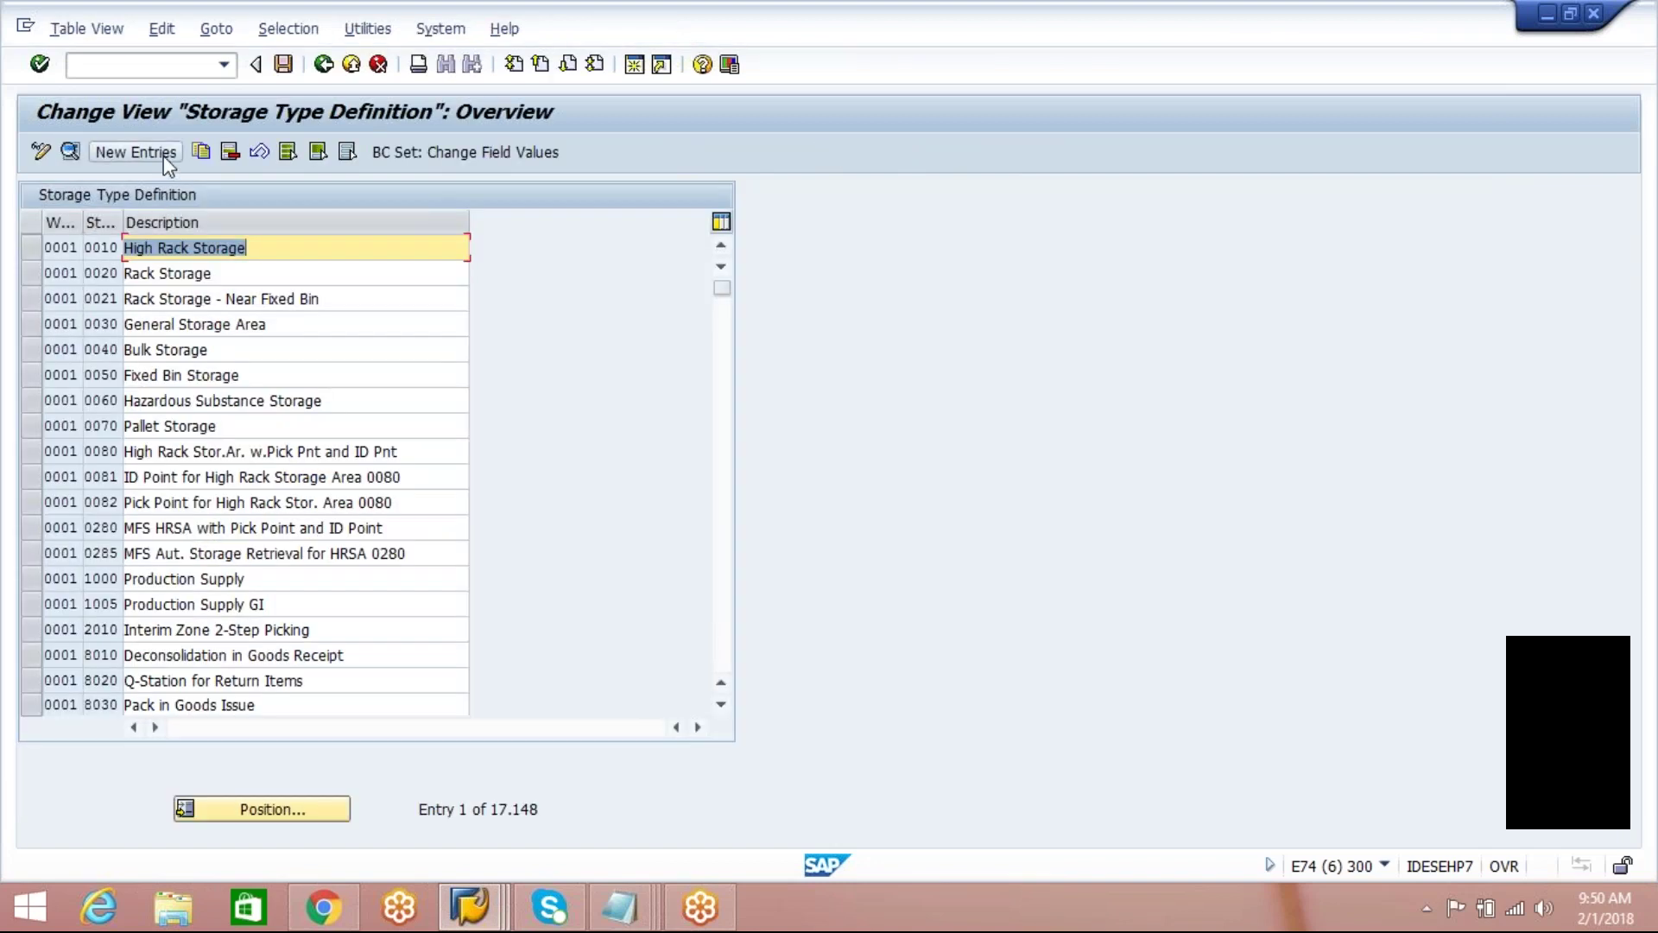
Step: Start a new storage type entry for warehouse AIPL with storage type FAST and description FAST MOVING ITEMS
left_click(166, 159)
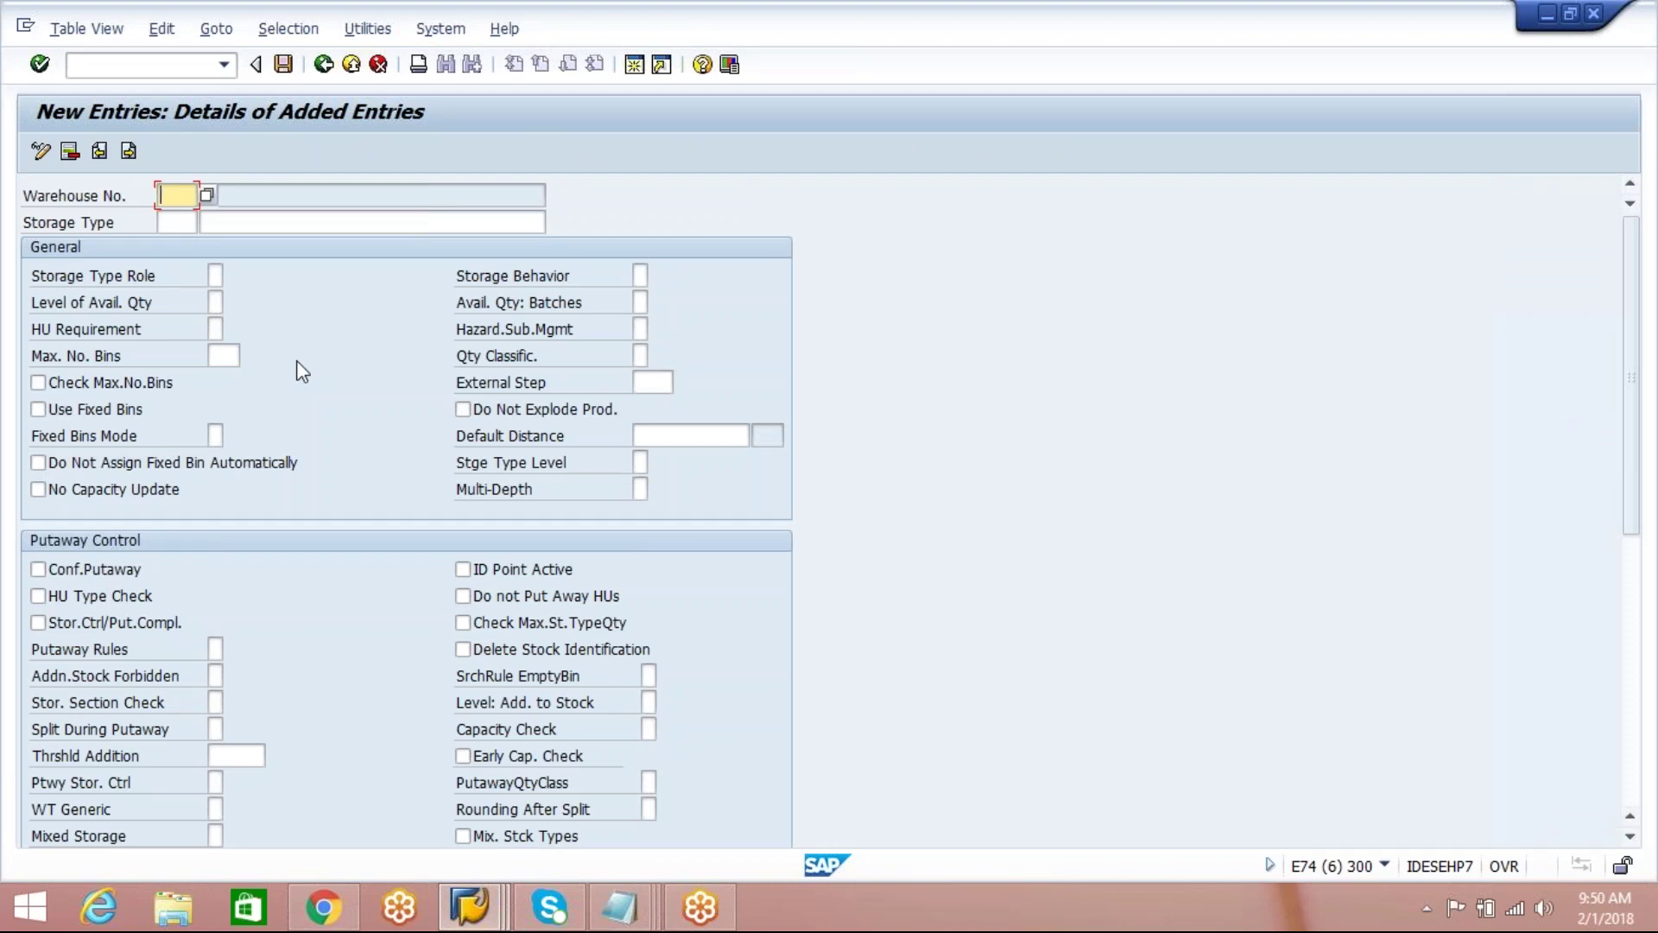
type("AIPL")
left_click(189, 221)
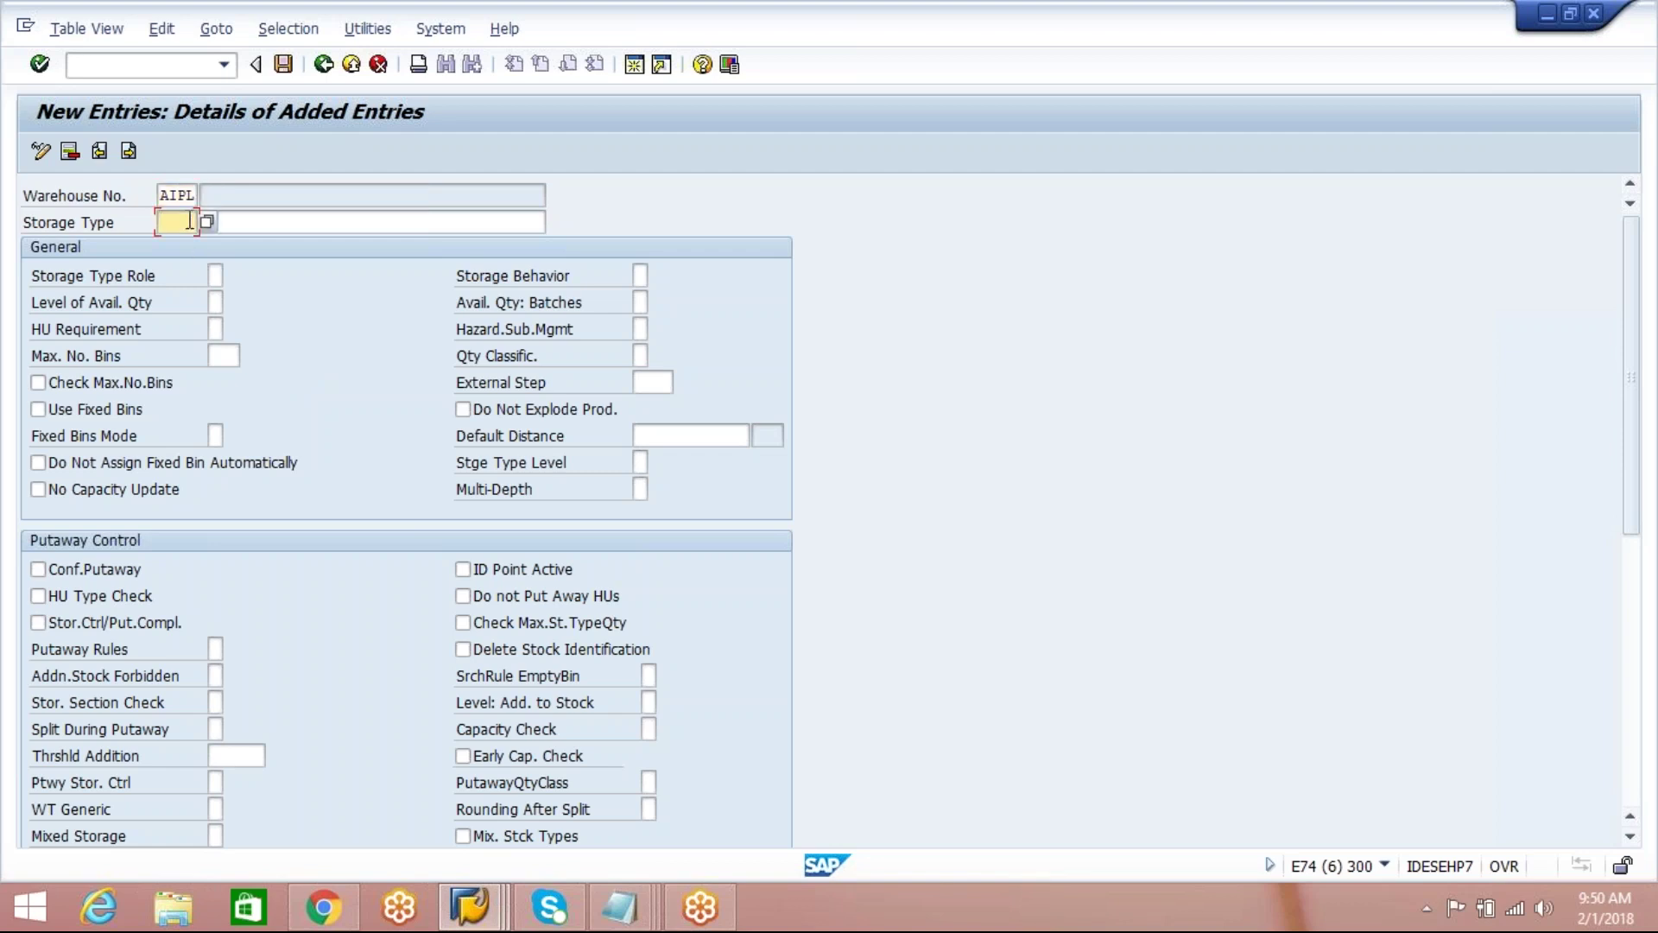
type("FAST")
key("Tab")
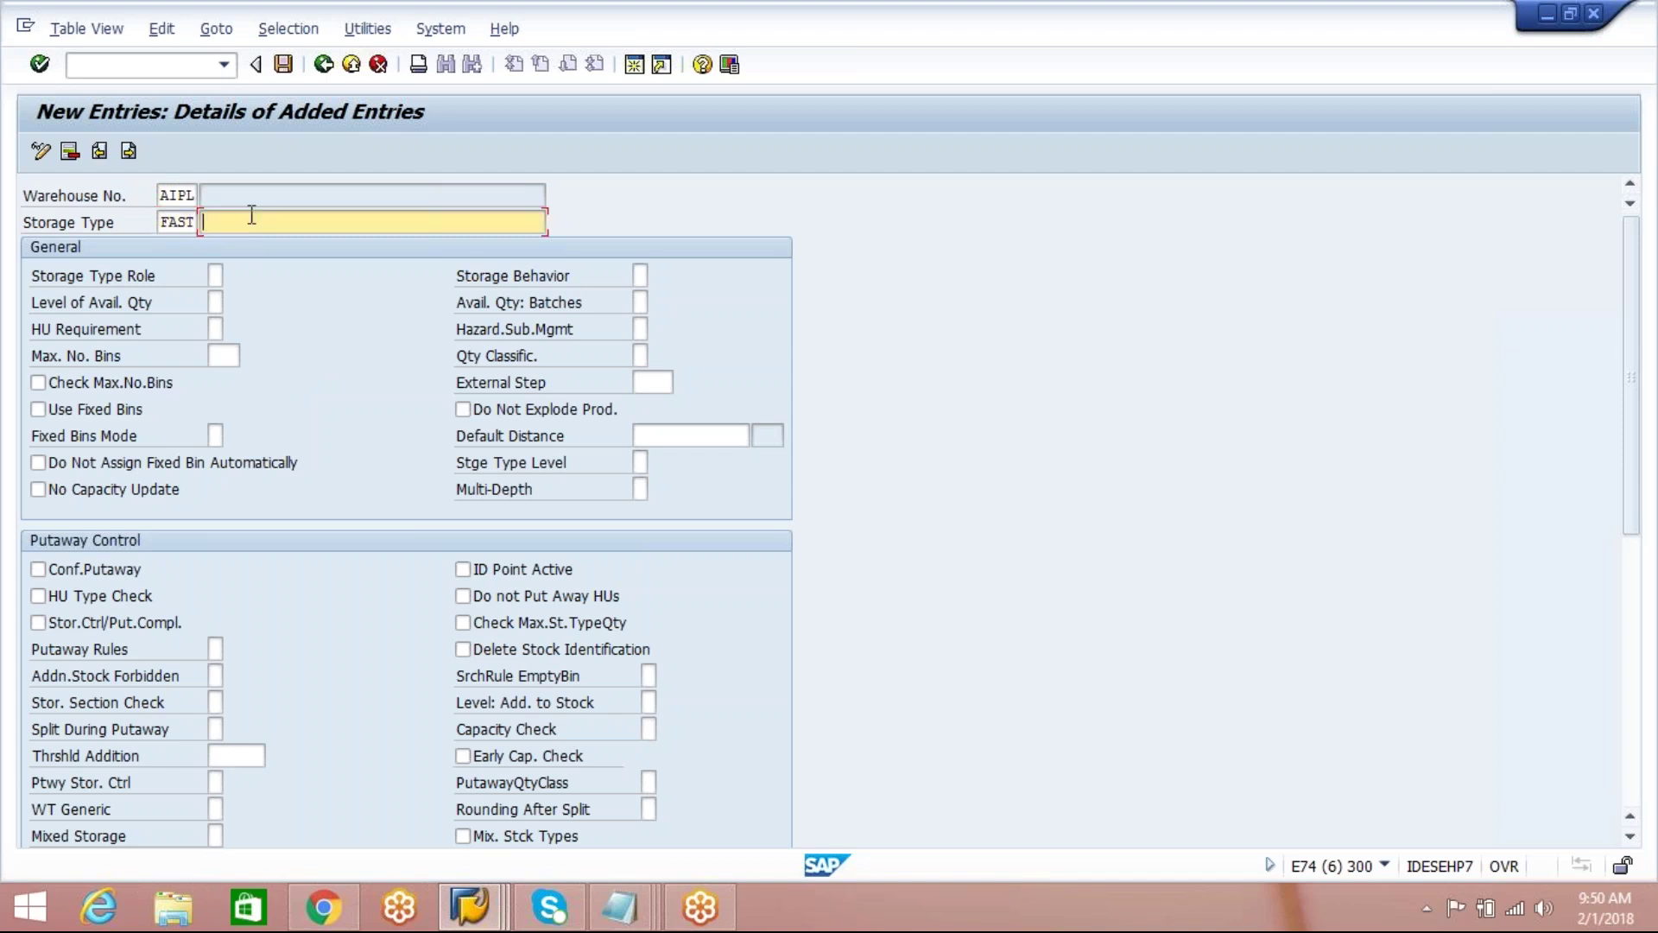
type("FAS")
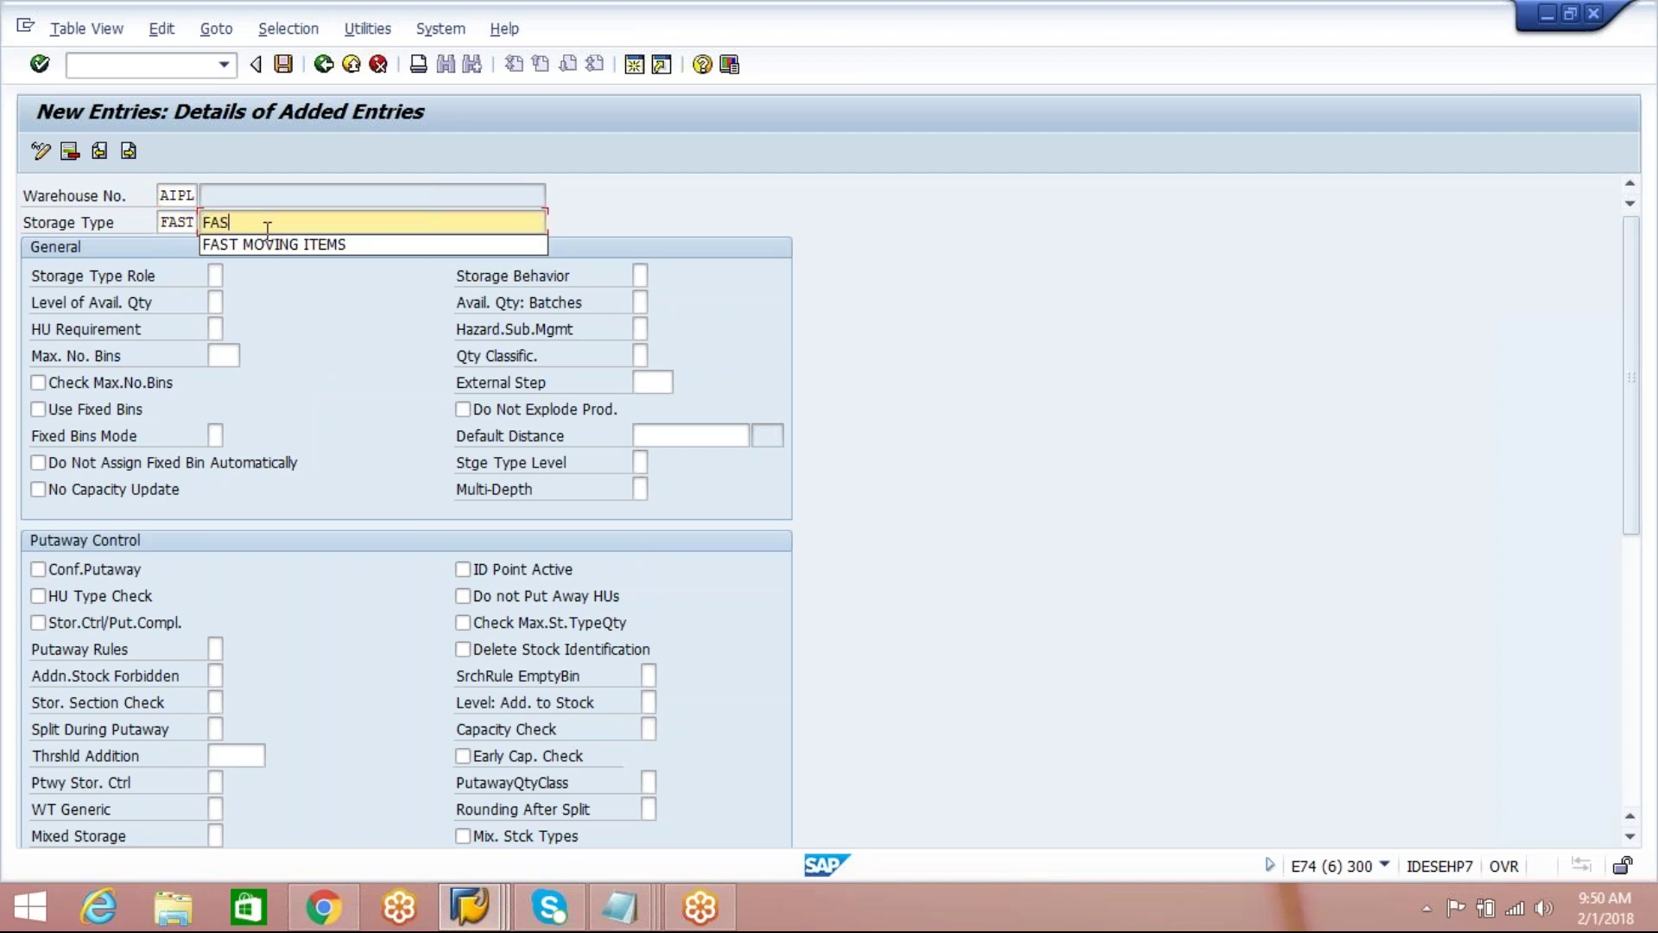
left_click(271, 246)
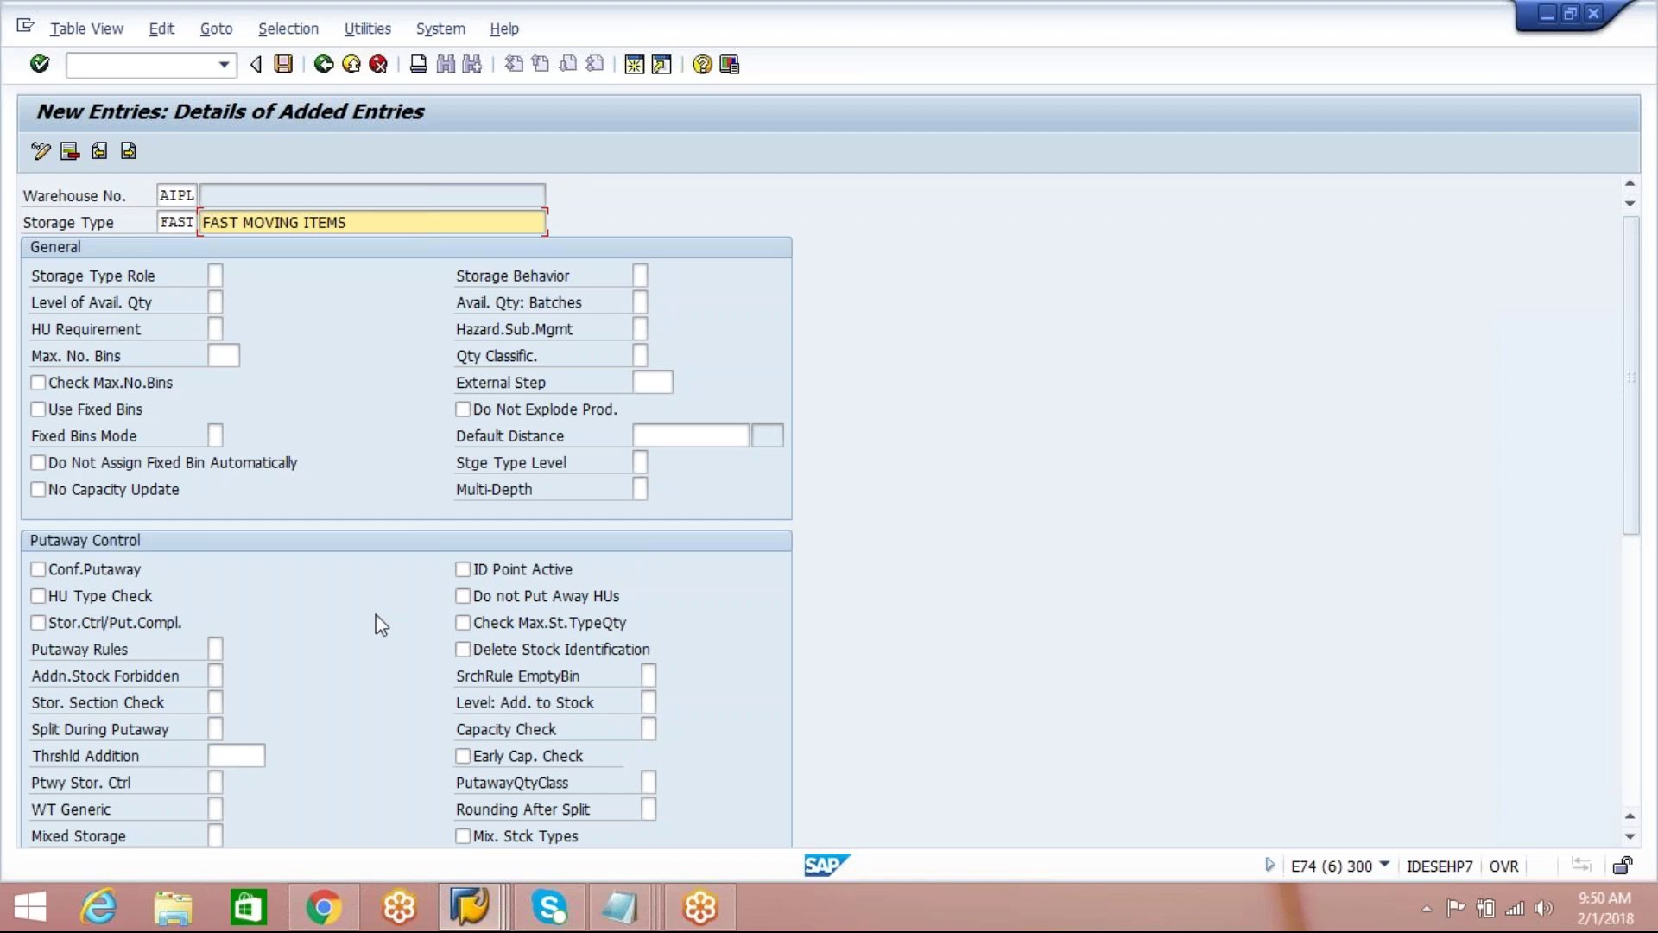
Step: Review the new entry's control sections, then add the line "Storage type is 5 control parameters" to New Text Document (35) in Notepad
left_click_drag(1631, 405, 1635, 683)
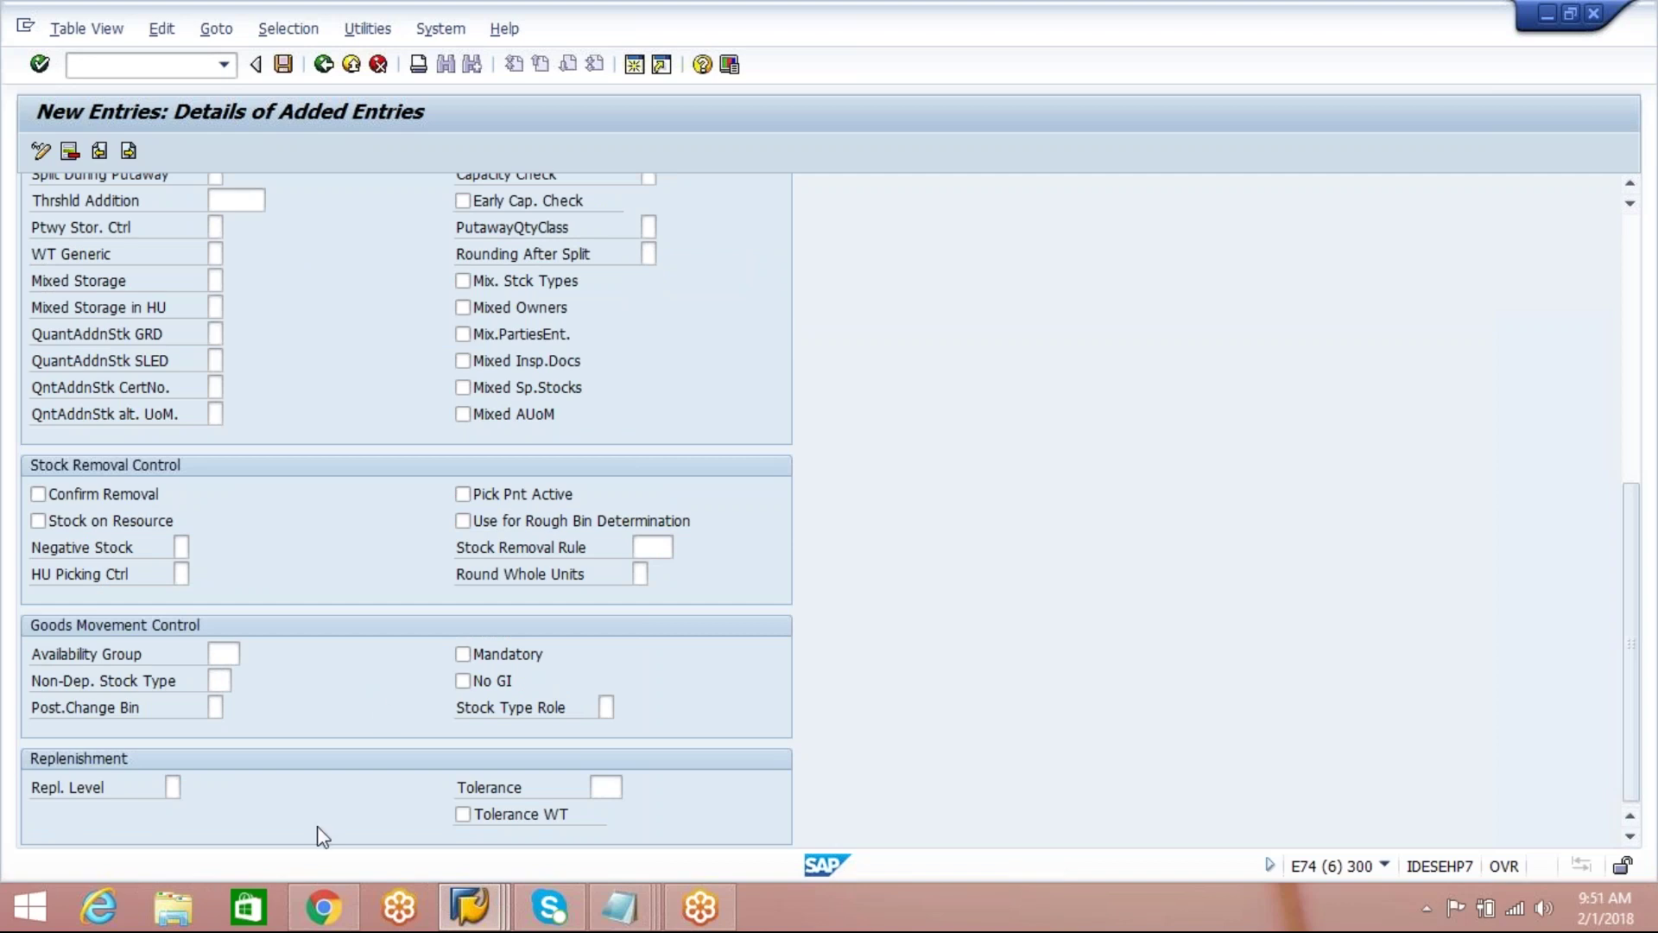
left_click_drag(1621, 659, 1641, 393)
mouse_move(619, 907)
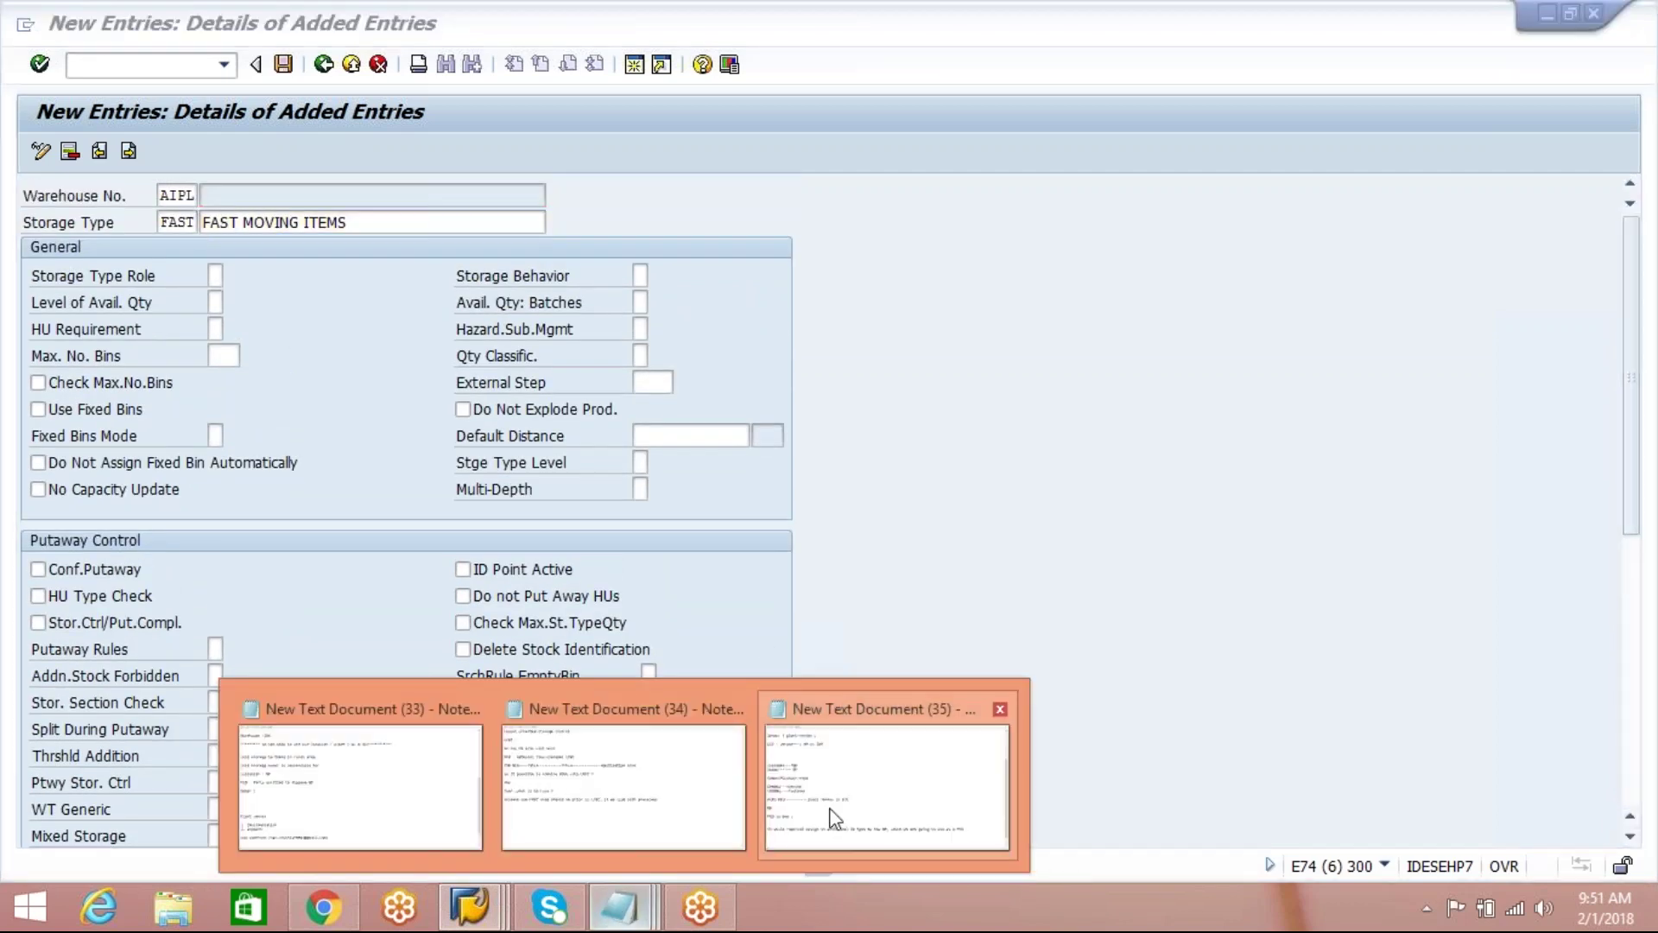
left_click(833, 818)
type("S")
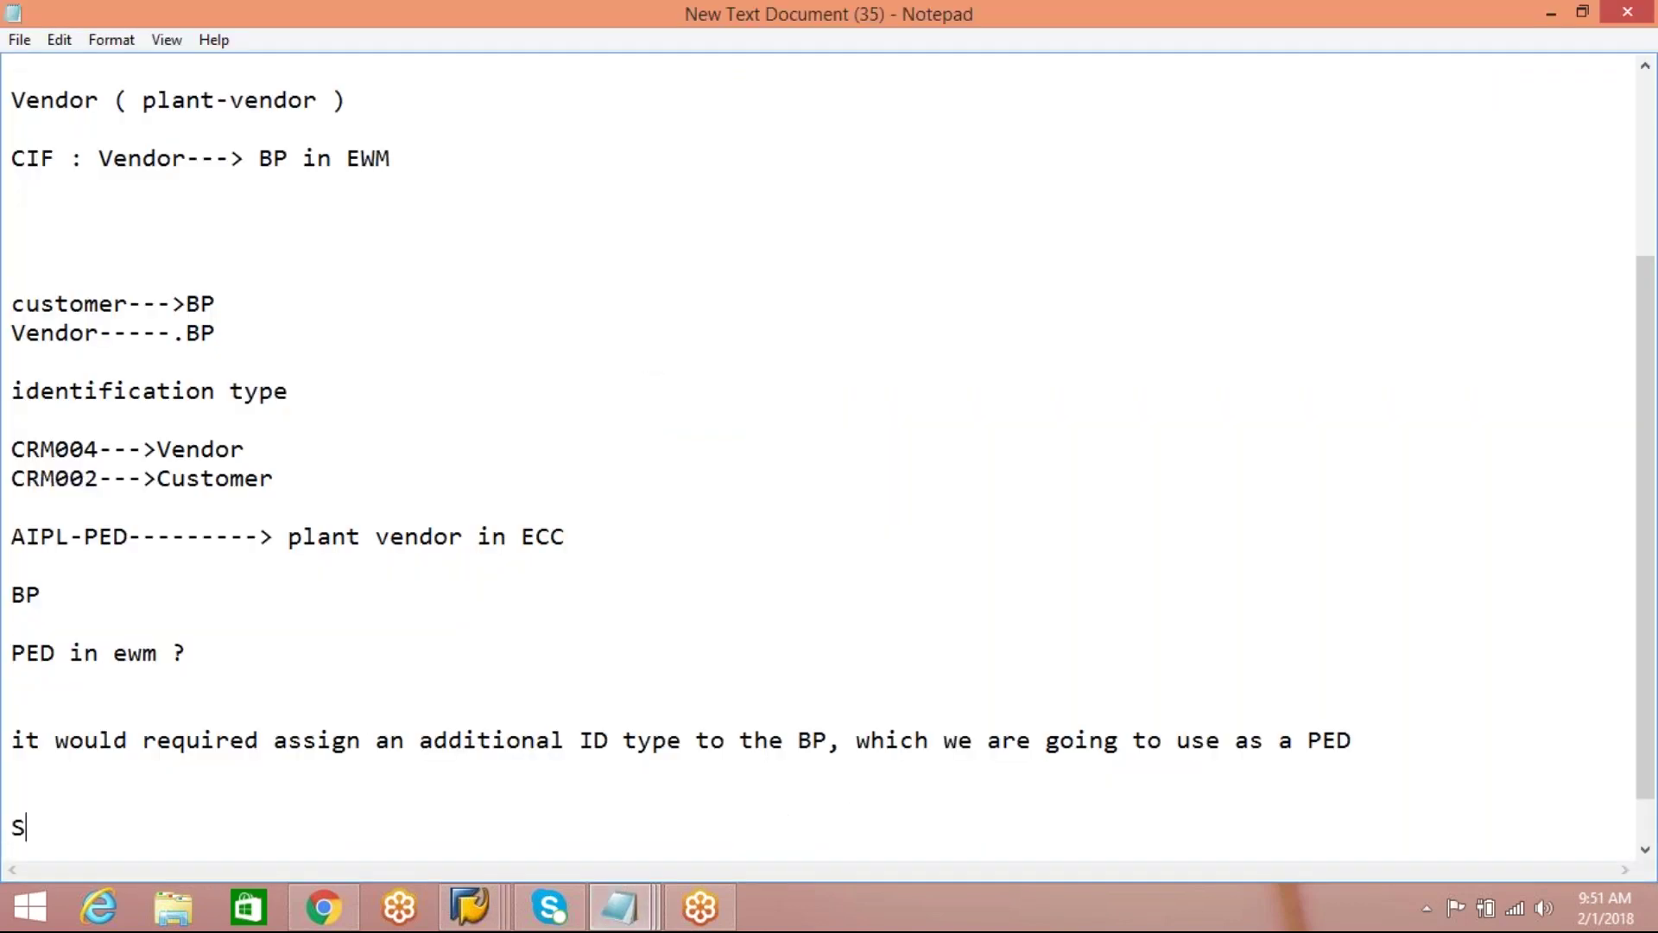
type("torage type is ")
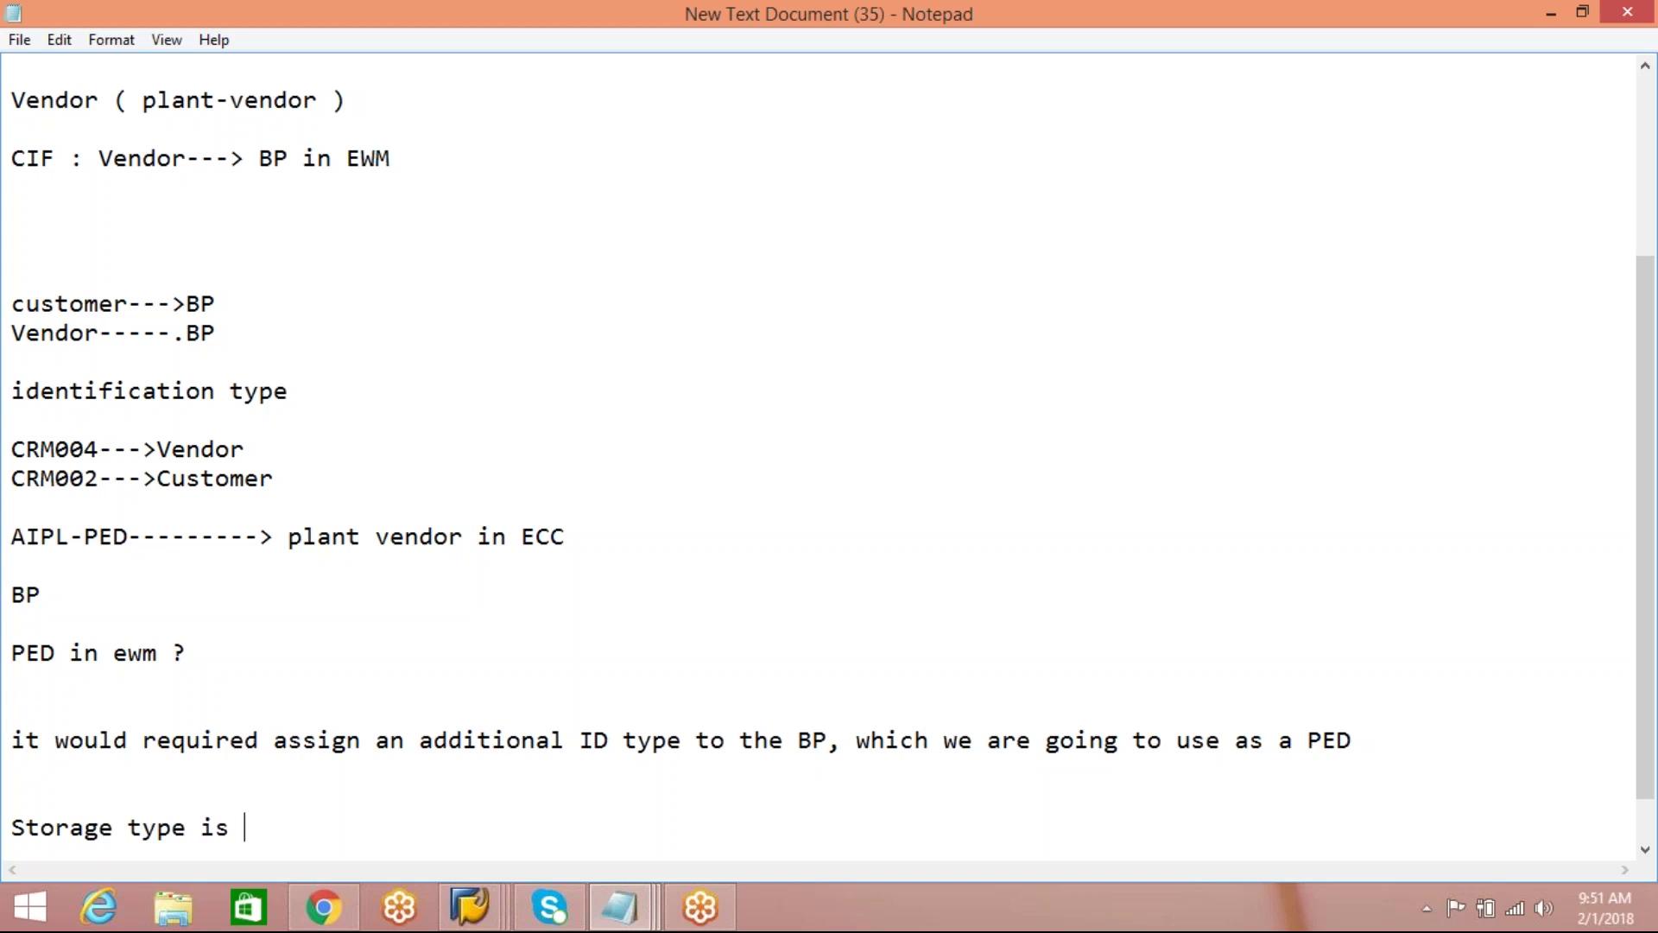
type("5 control par")
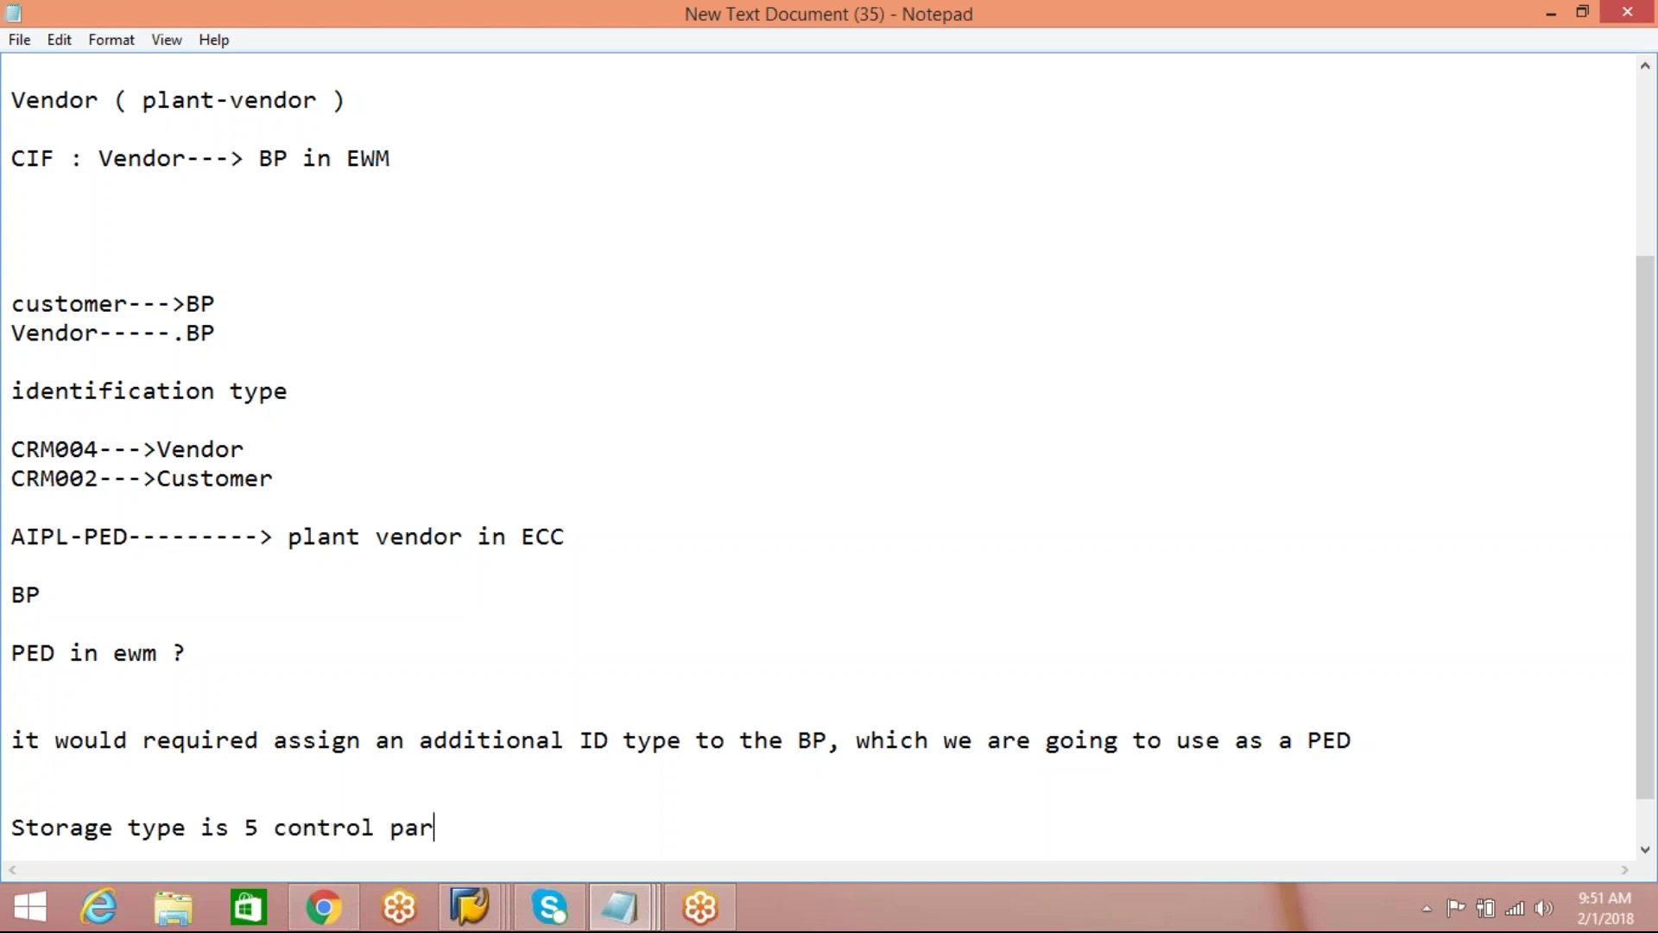
type("ameters")
key("Return")
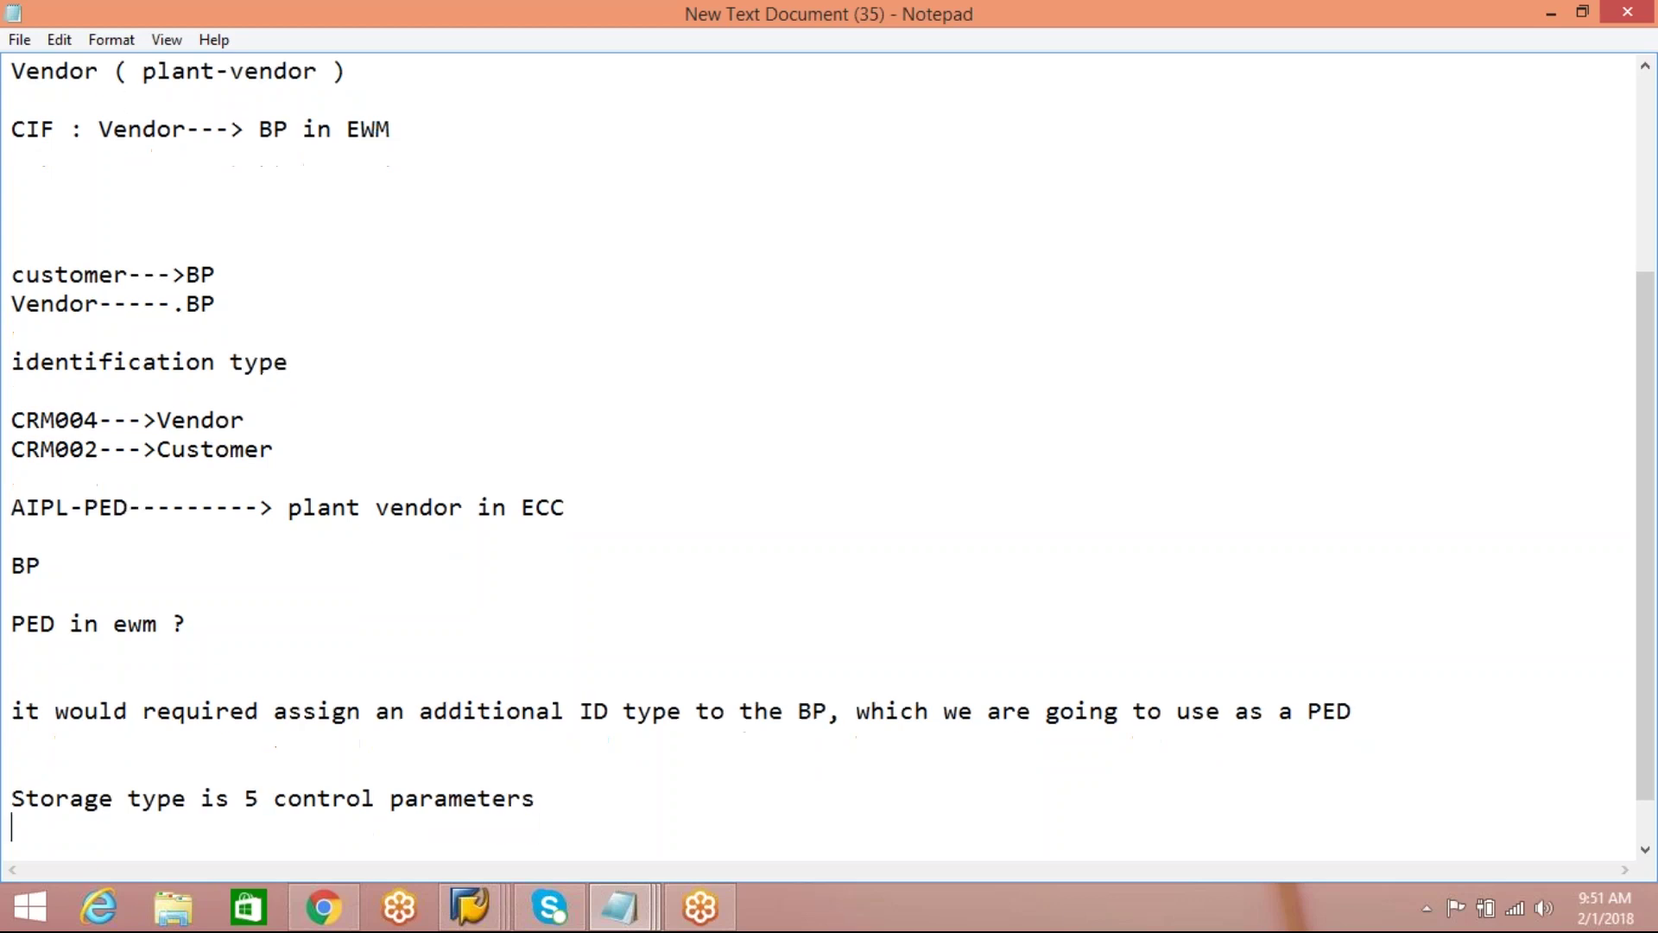
Step: List the first three control parameters in the notes as "1. general", "2. putaway" and "3. stock removals"
type("1. ge")
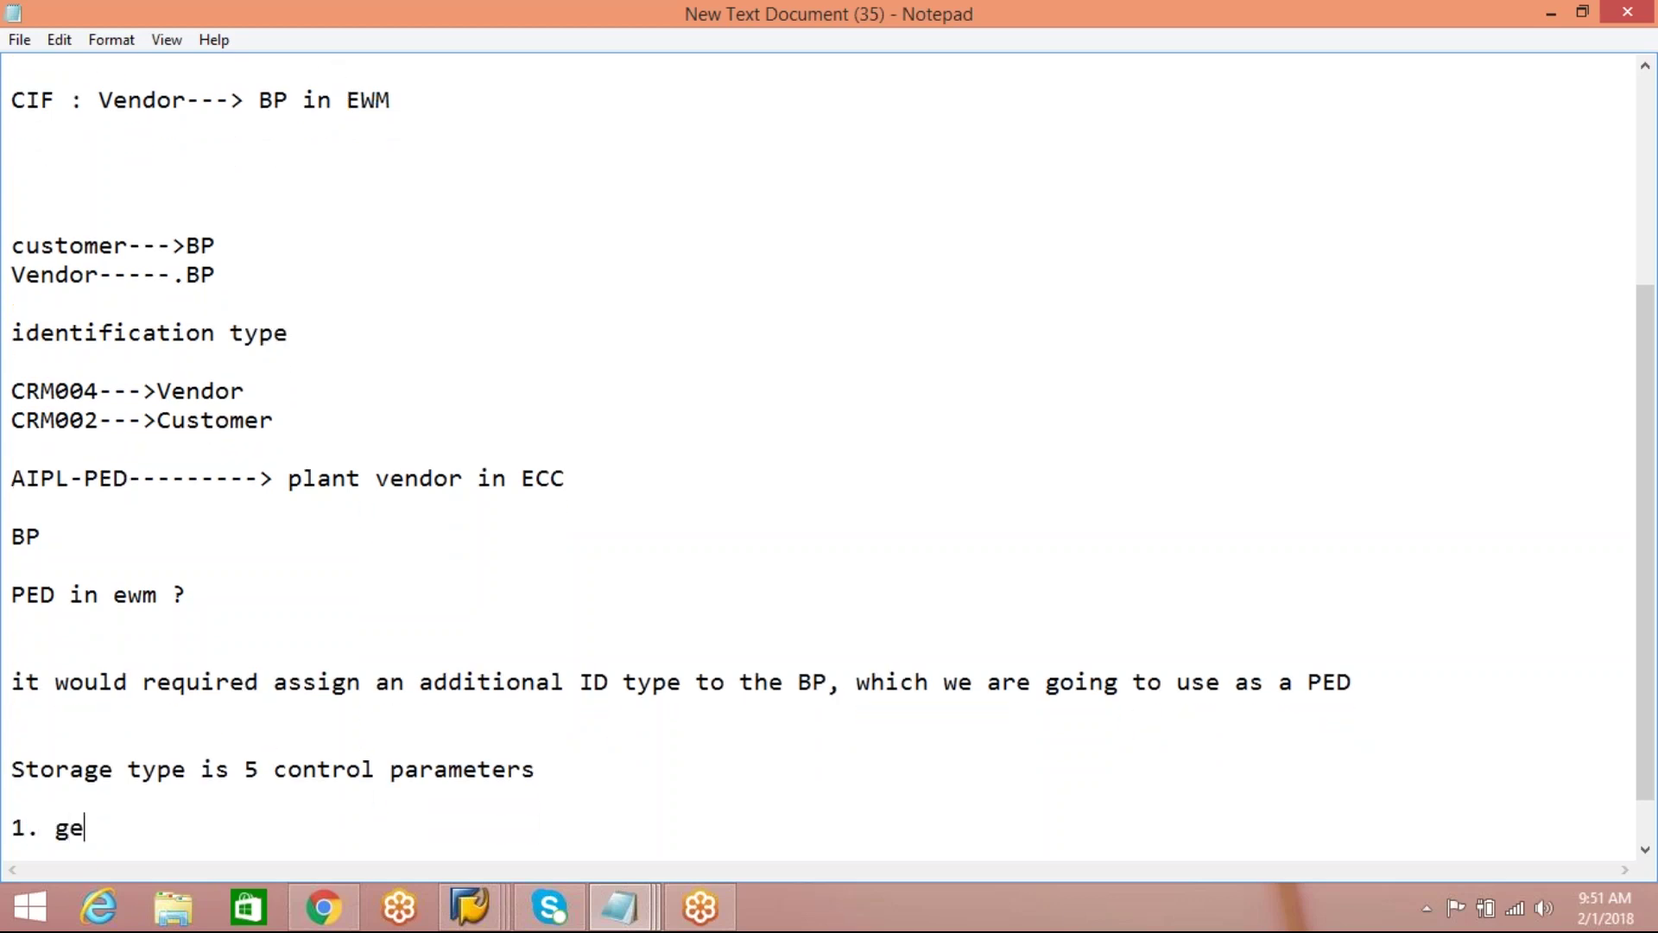
type("neral")
key("Return")
type("2. putaway")
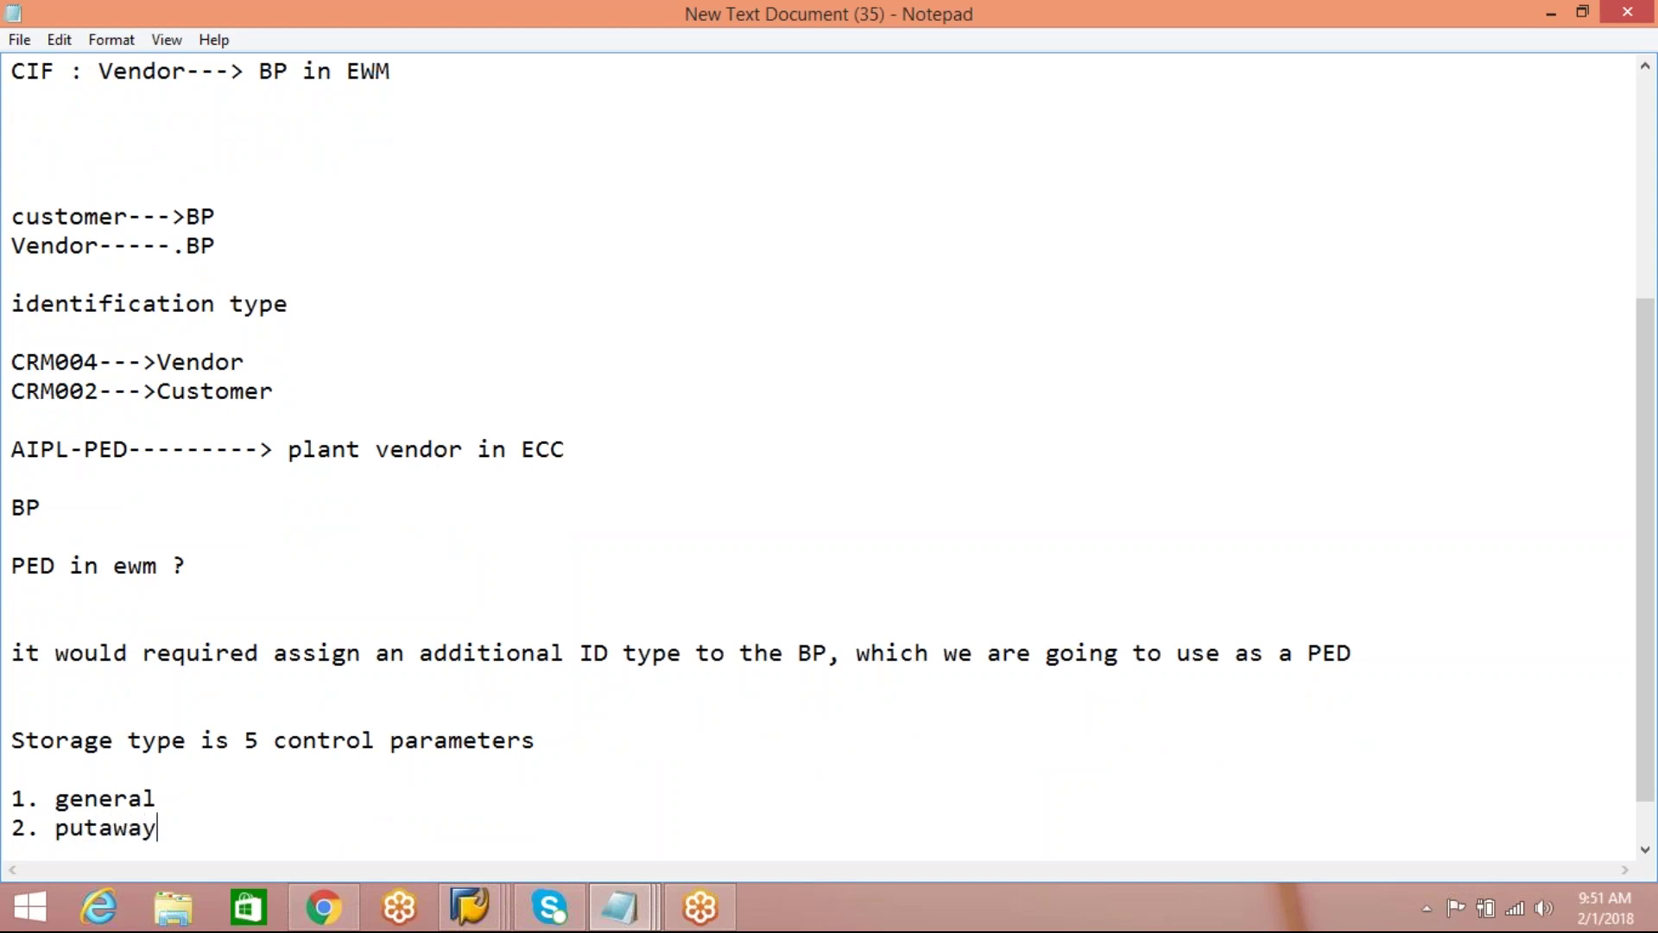
key("Return")
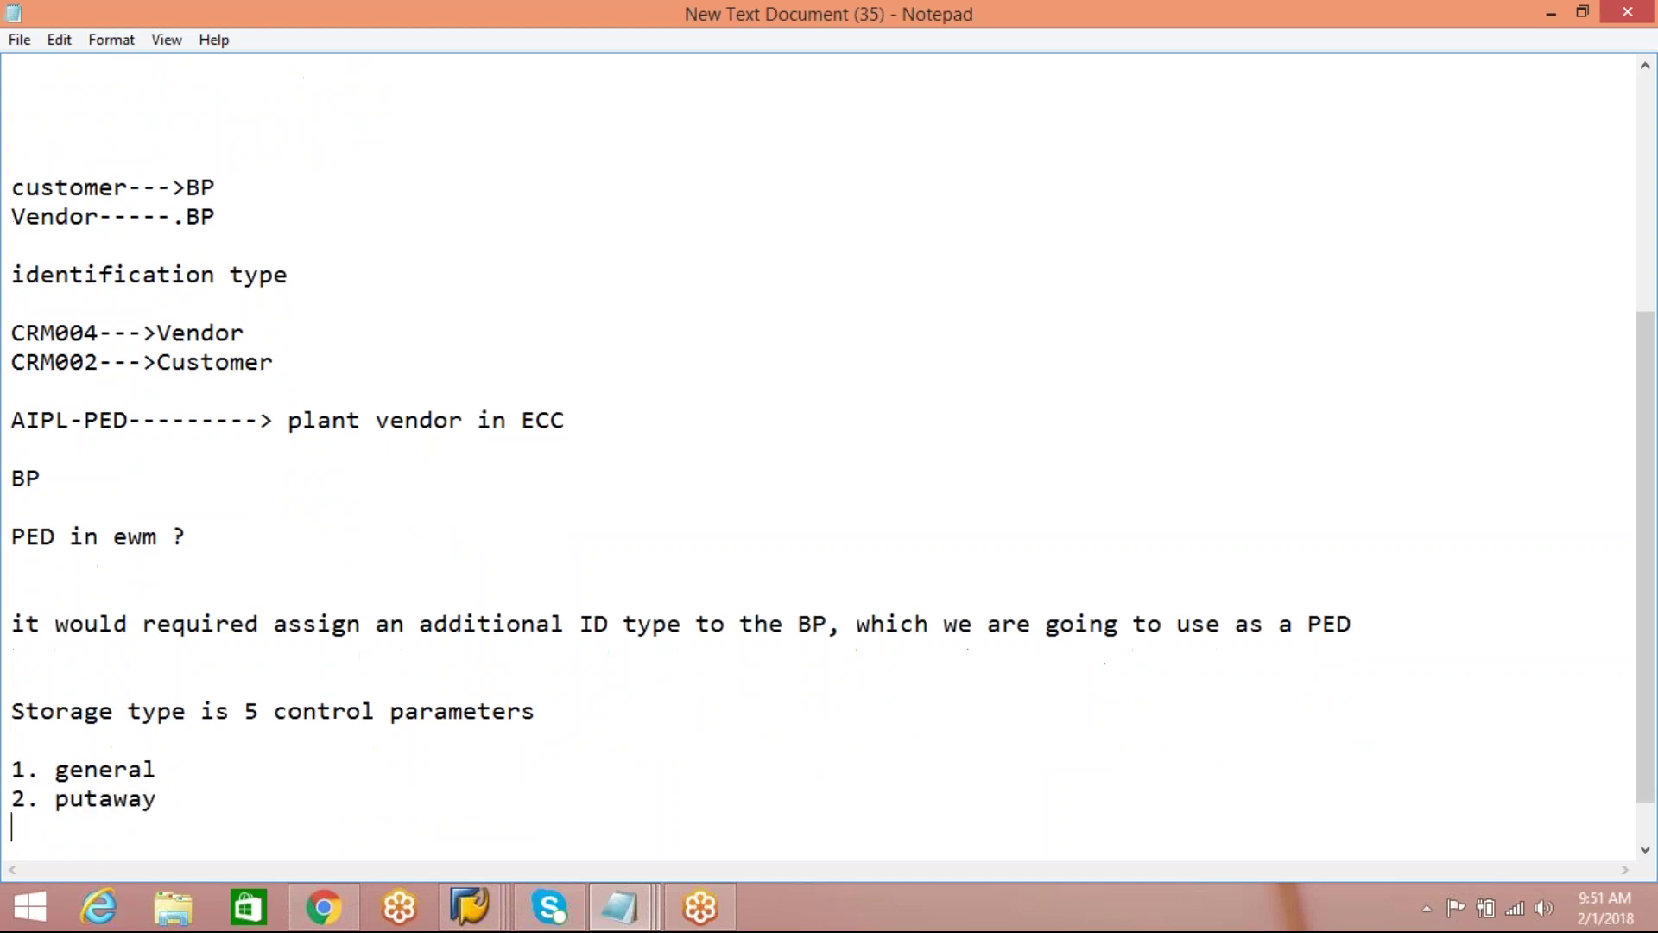
type("3. stock removals")
key("Return")
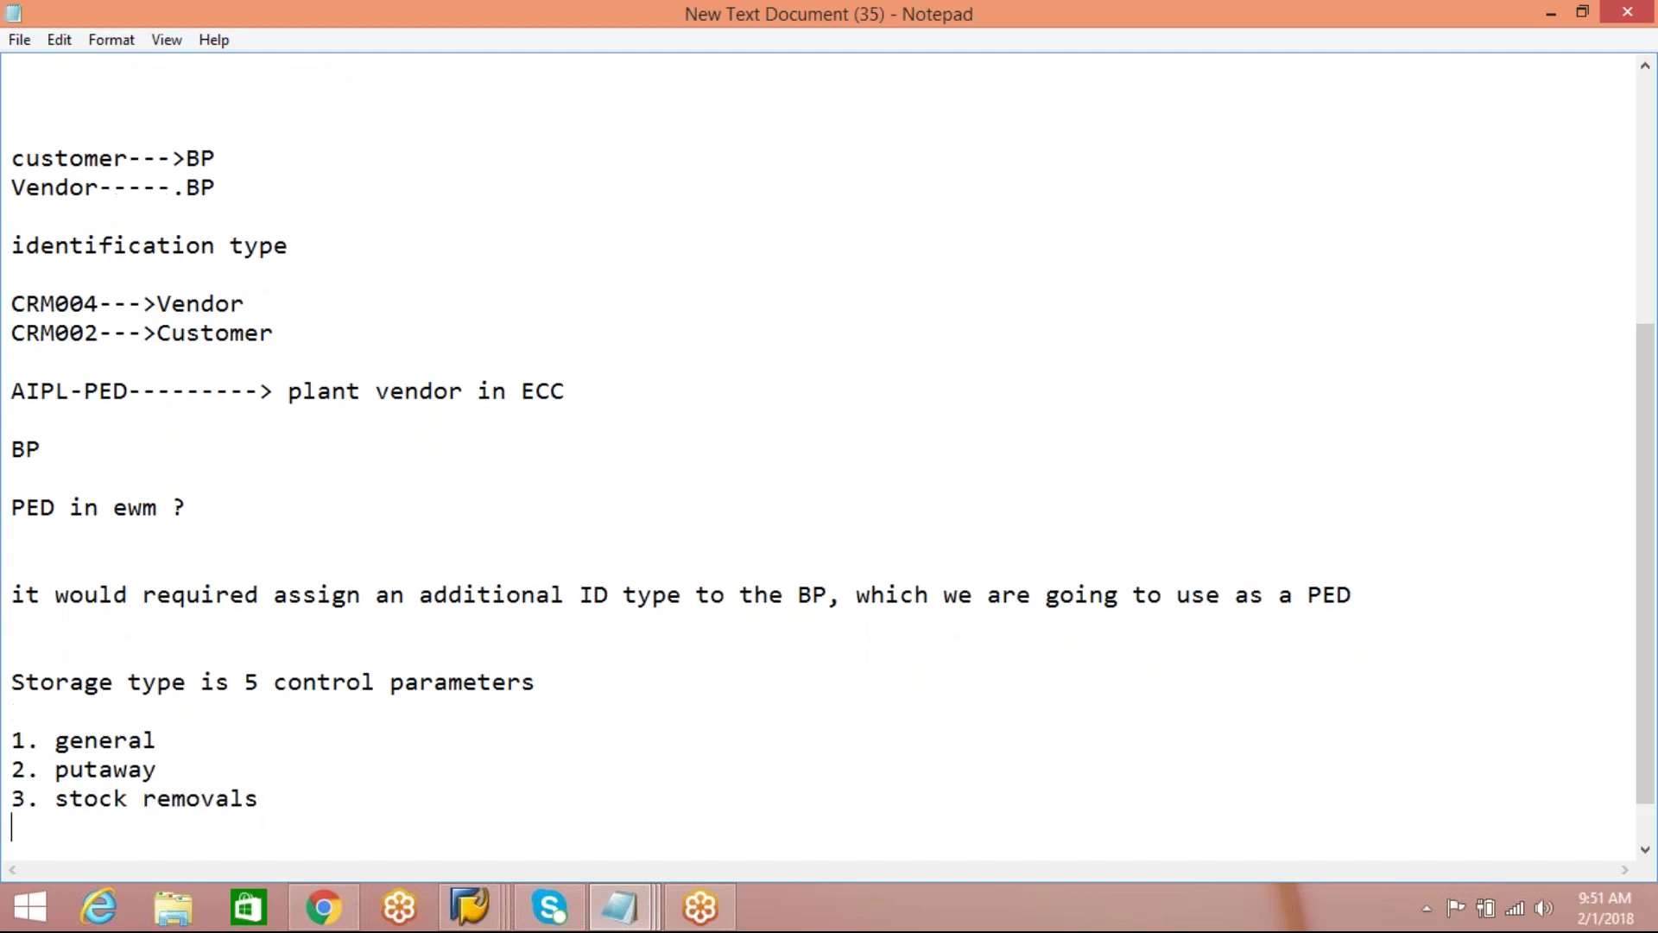
Step: Complete the control parameter list in the notes with "4. Goods movements" and "5. Replenish"
type("4. Goods mo")
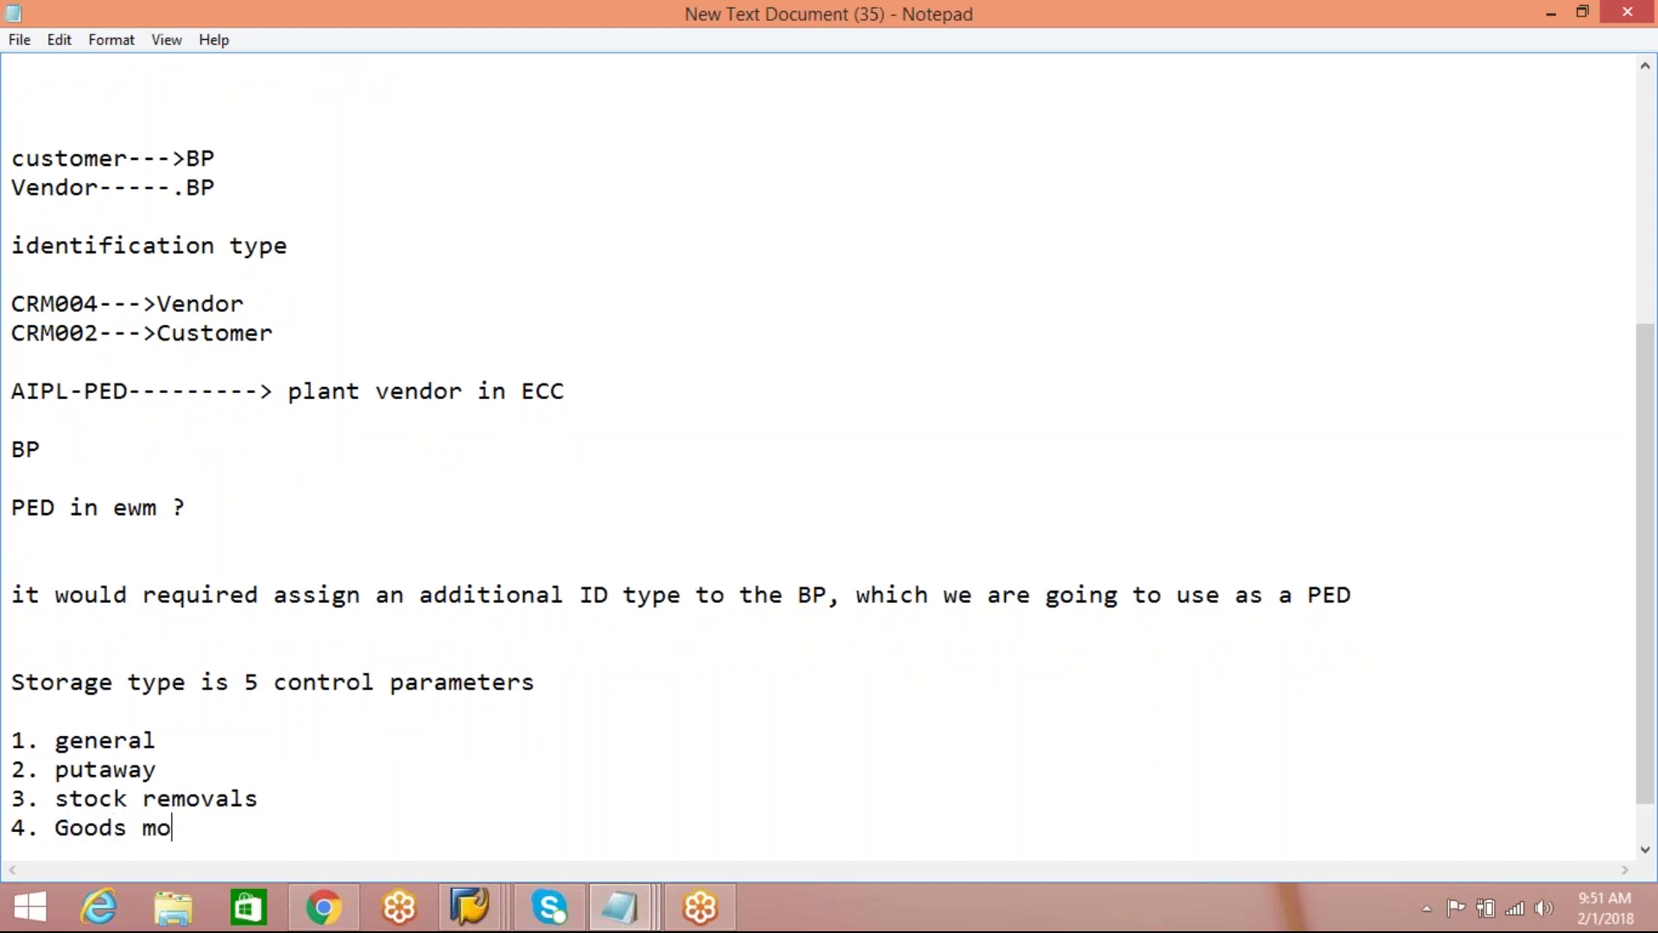
type("vements")
key("Return")
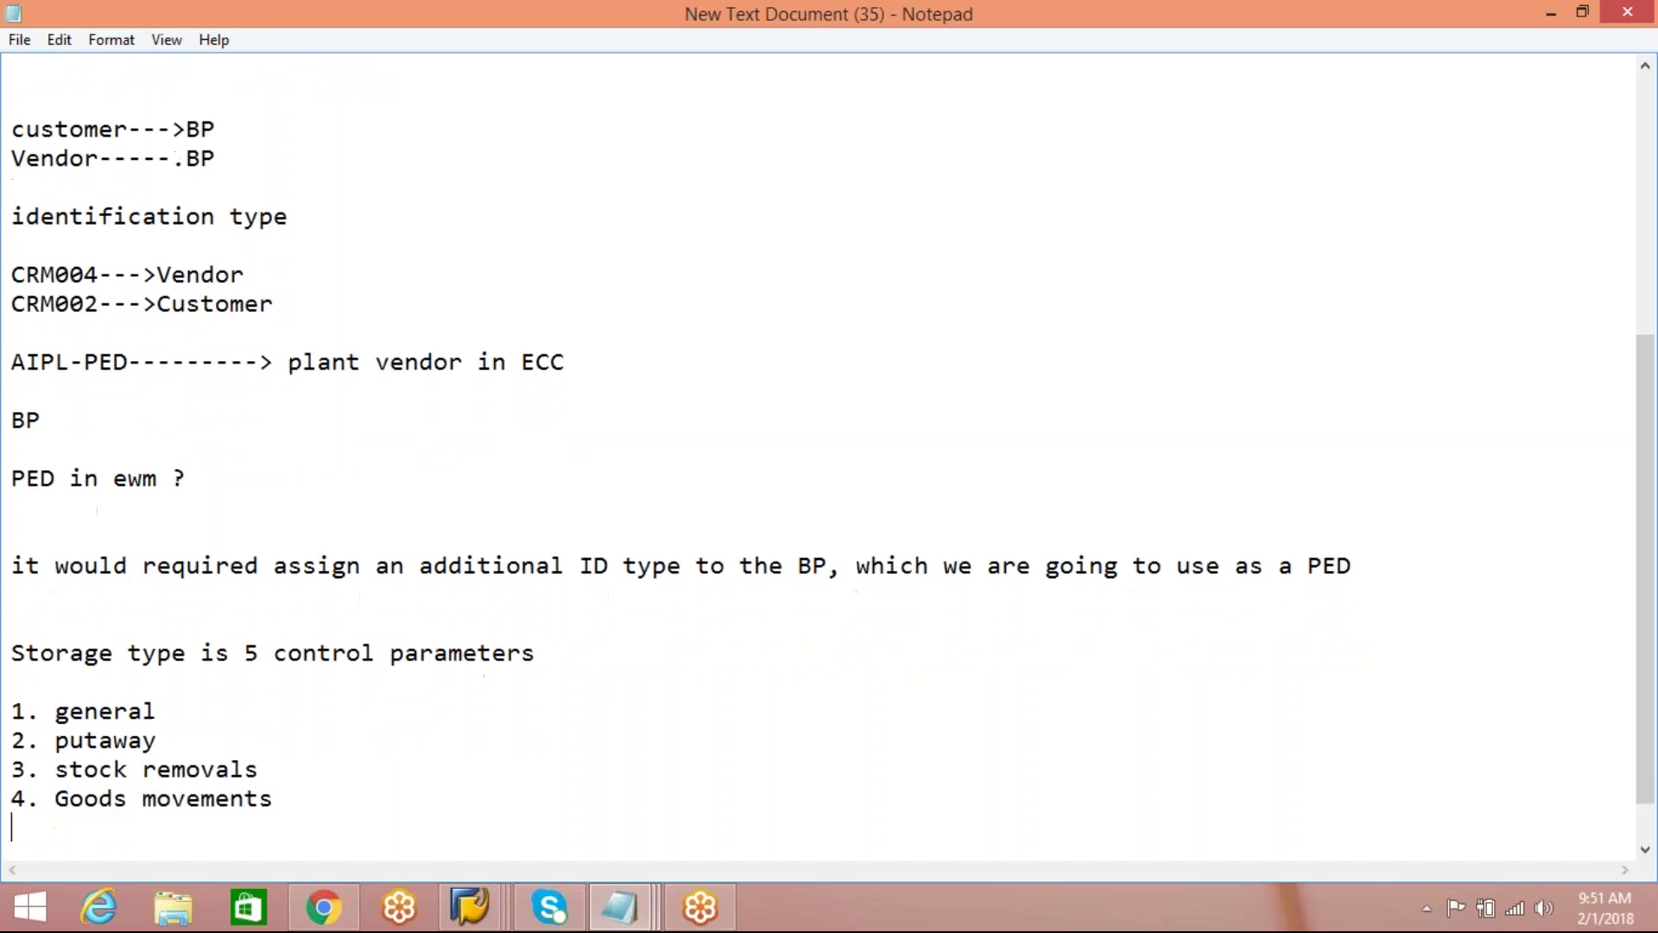
type("5. Replenish")
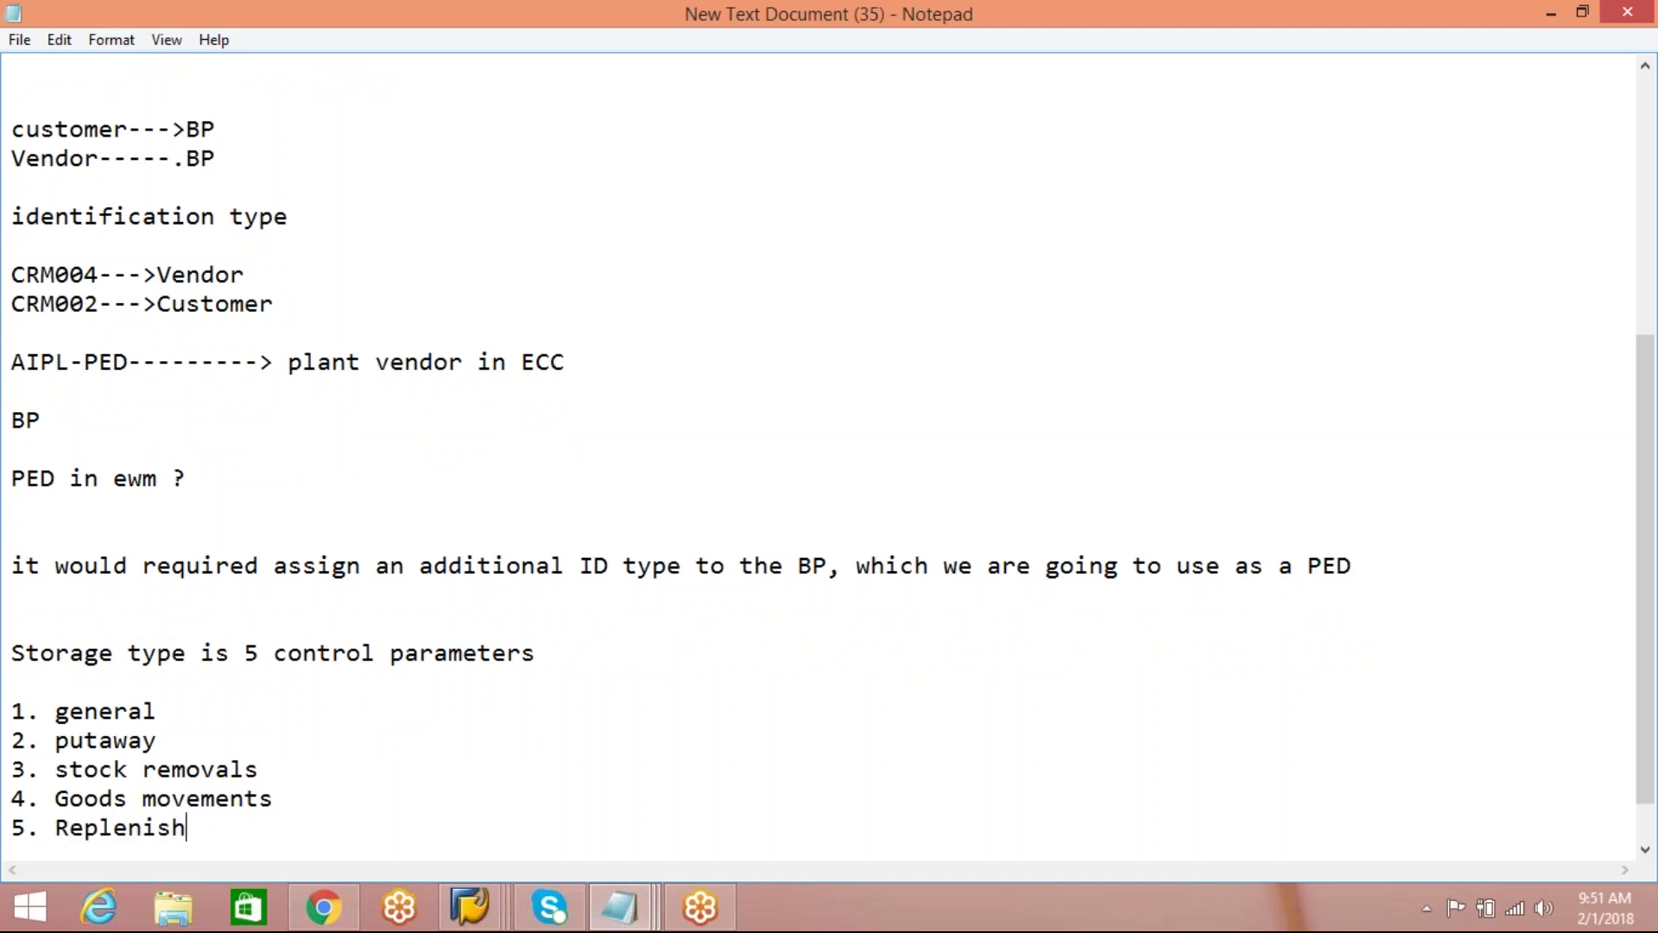
key("Return")
key("Return")
Step: Switch back to SAP and open the list of possible Storage Type Role values for storage type FAST
key("alt")
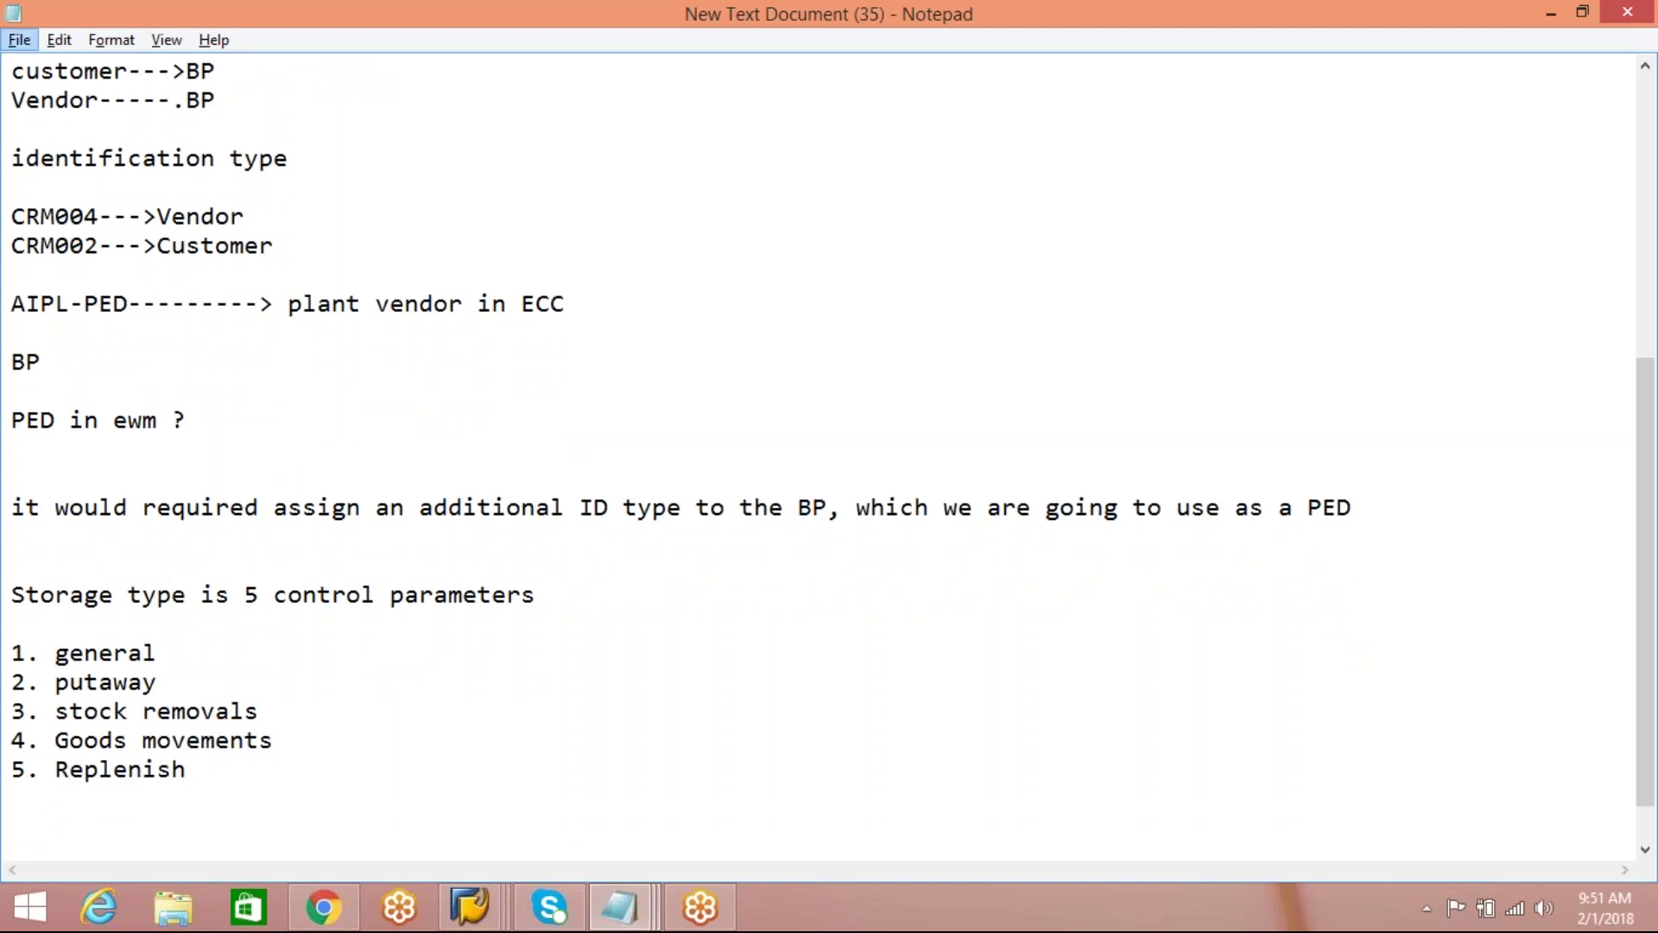
key("alt+Tab")
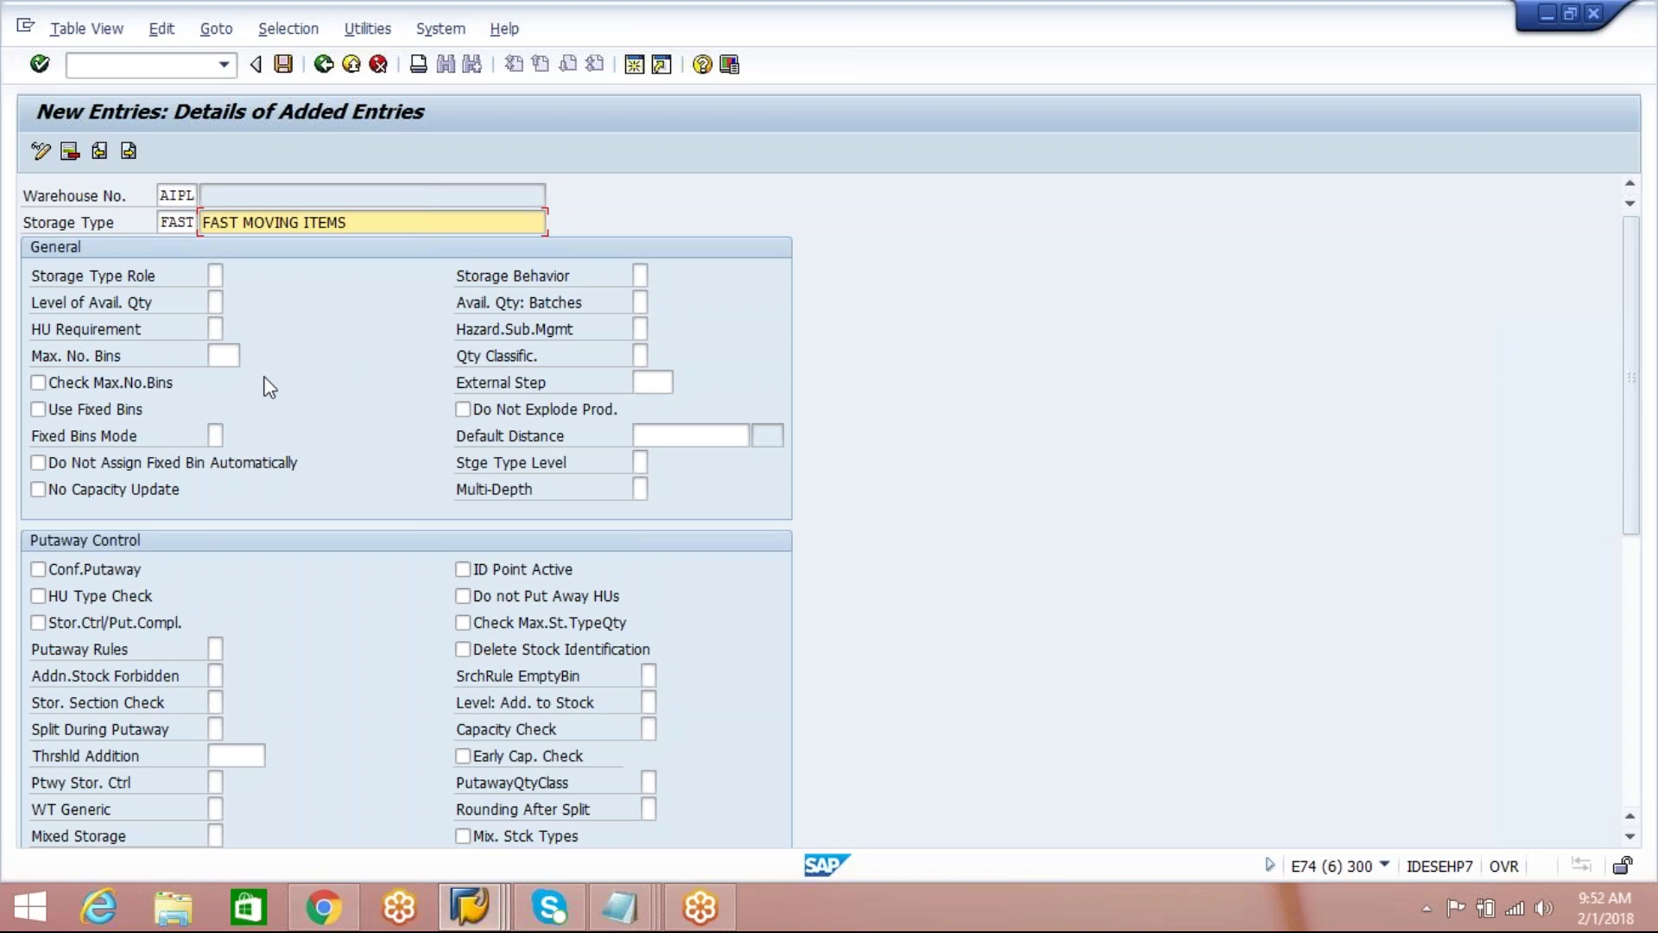
left_click(215, 276)
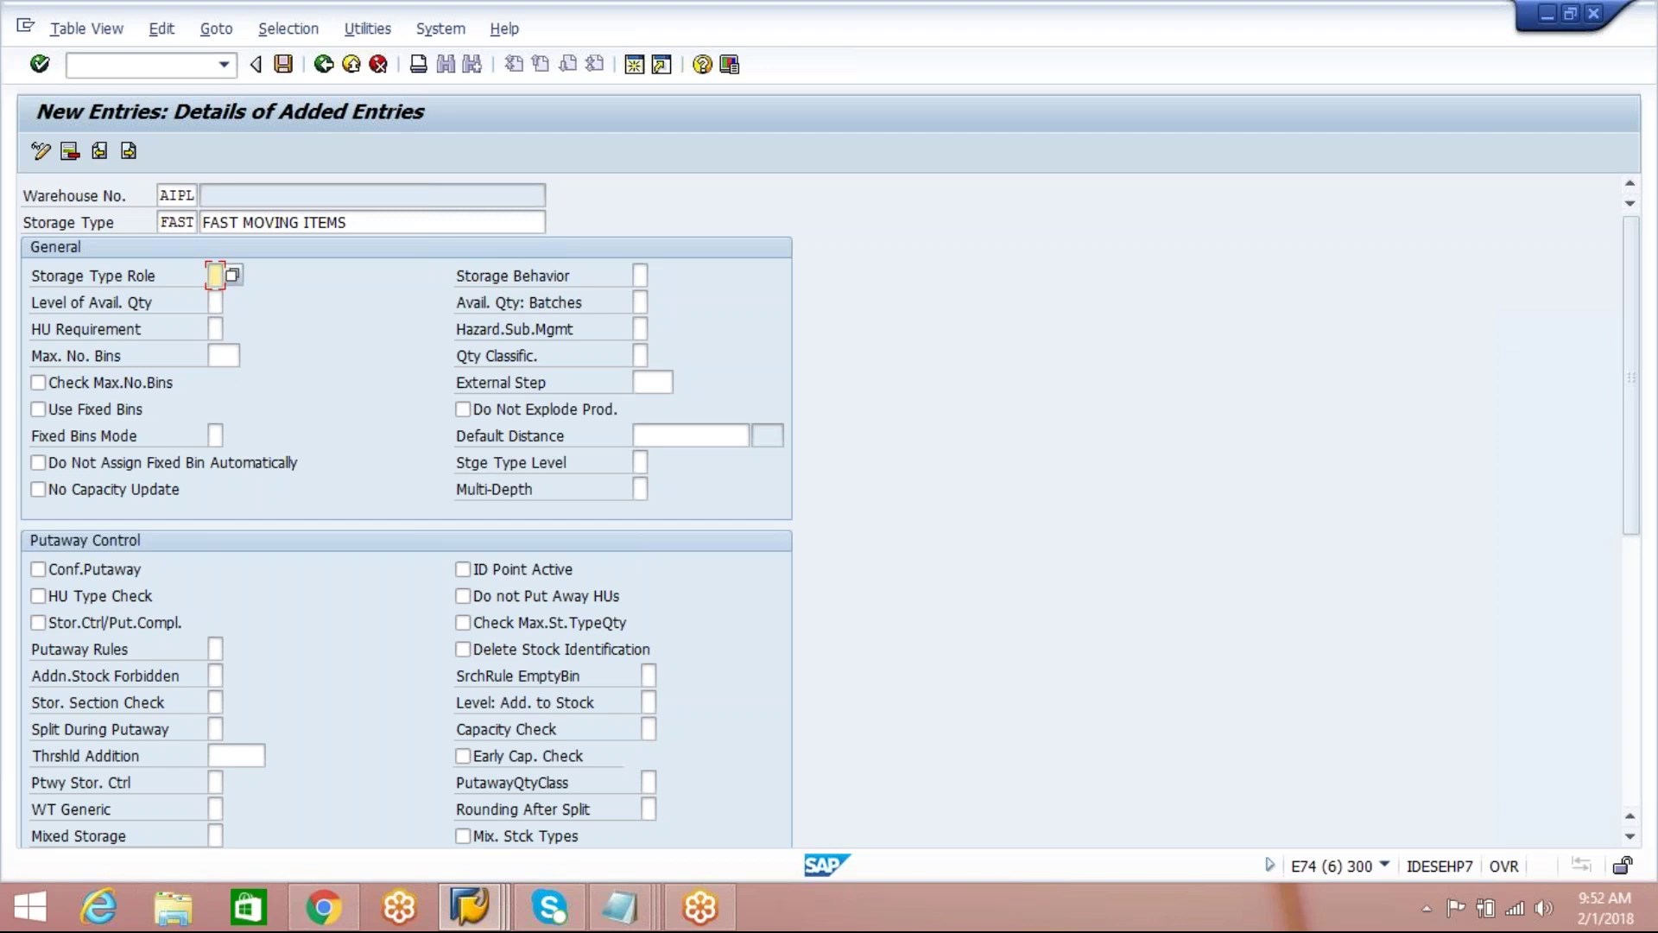
left_click(231, 274)
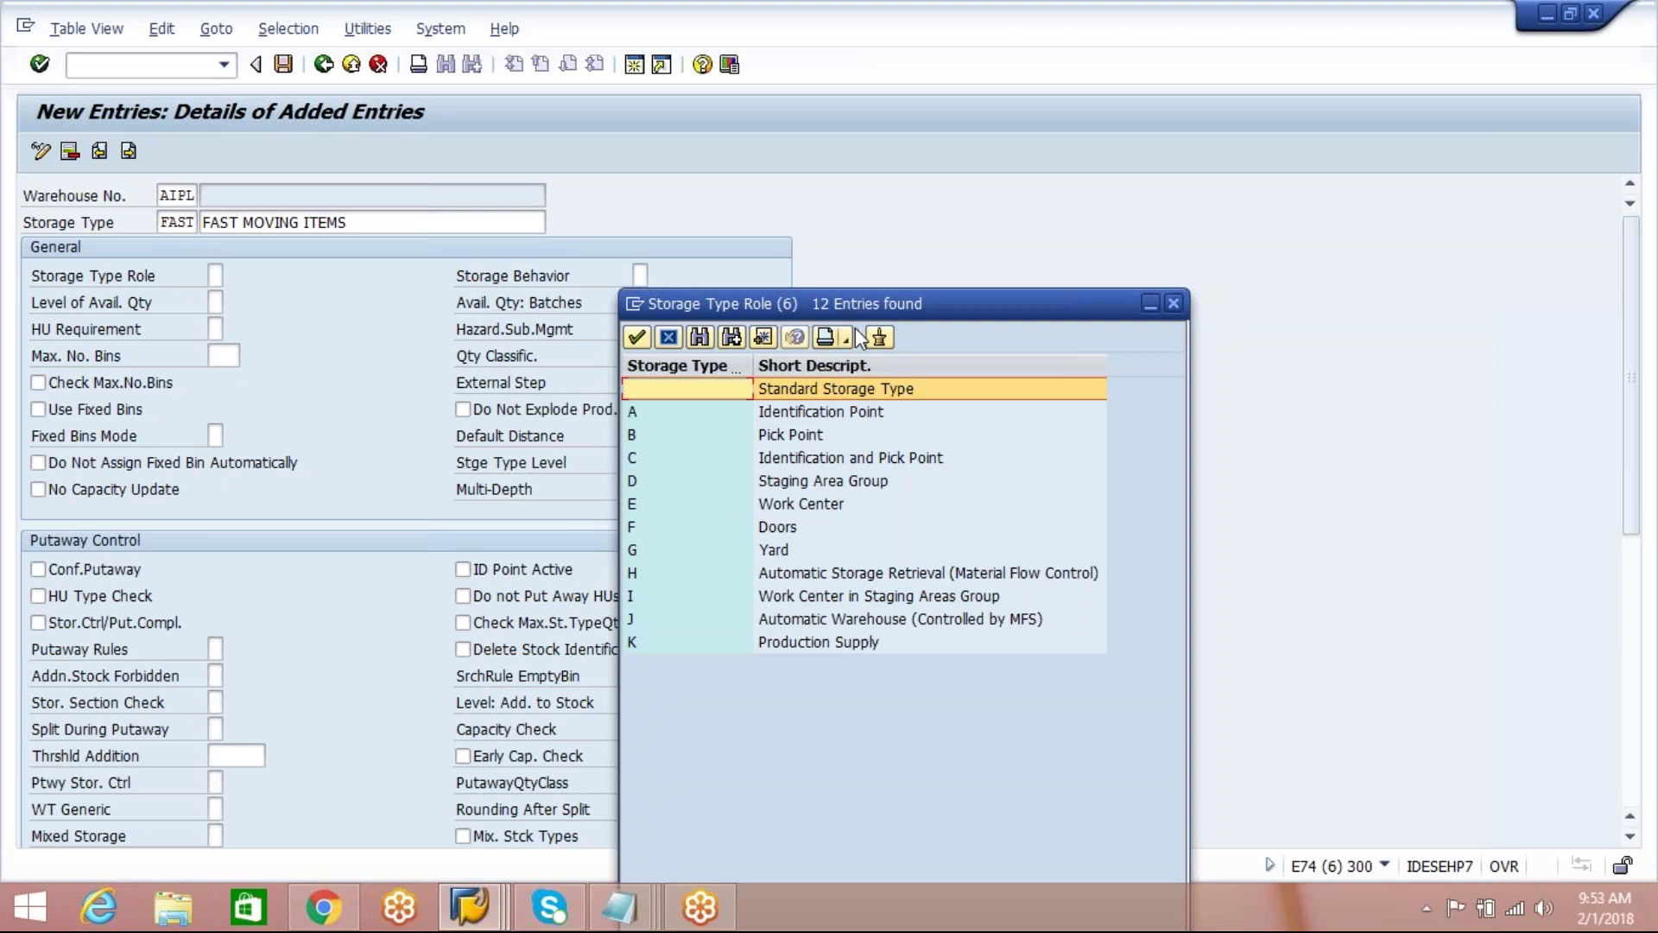
Step: Go through roles A to E in the value list: Identification Point, Pick Point, Identification and Pick Point, Staging Area Group and Work Center
left_click(843, 411)
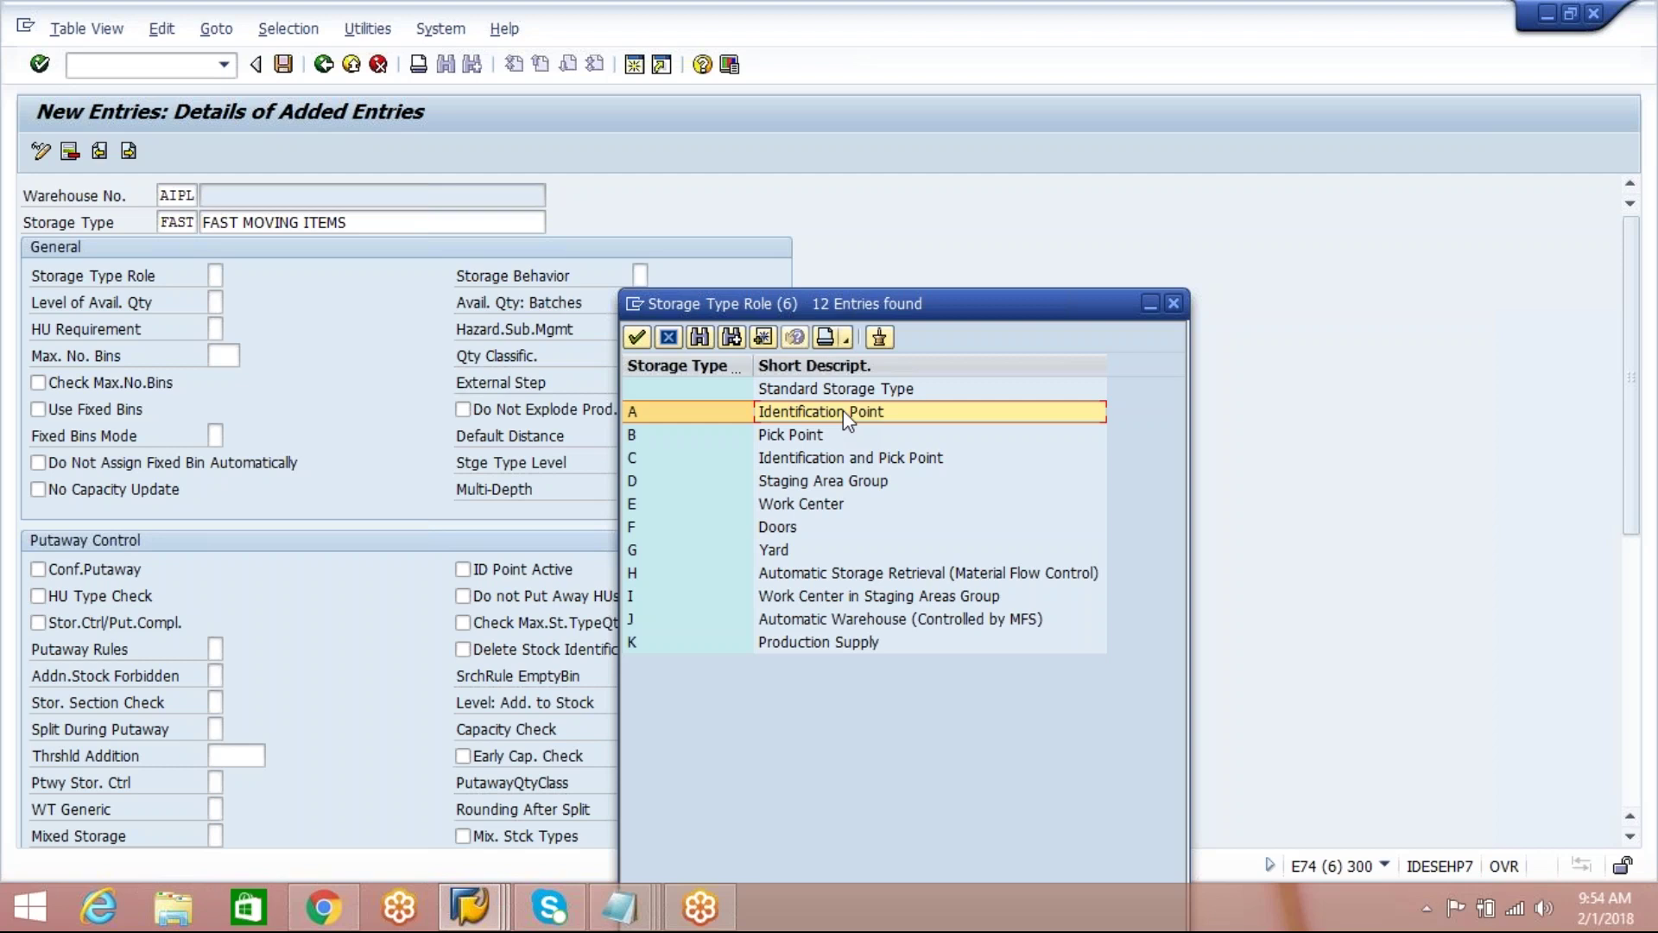
left_click(816, 436)
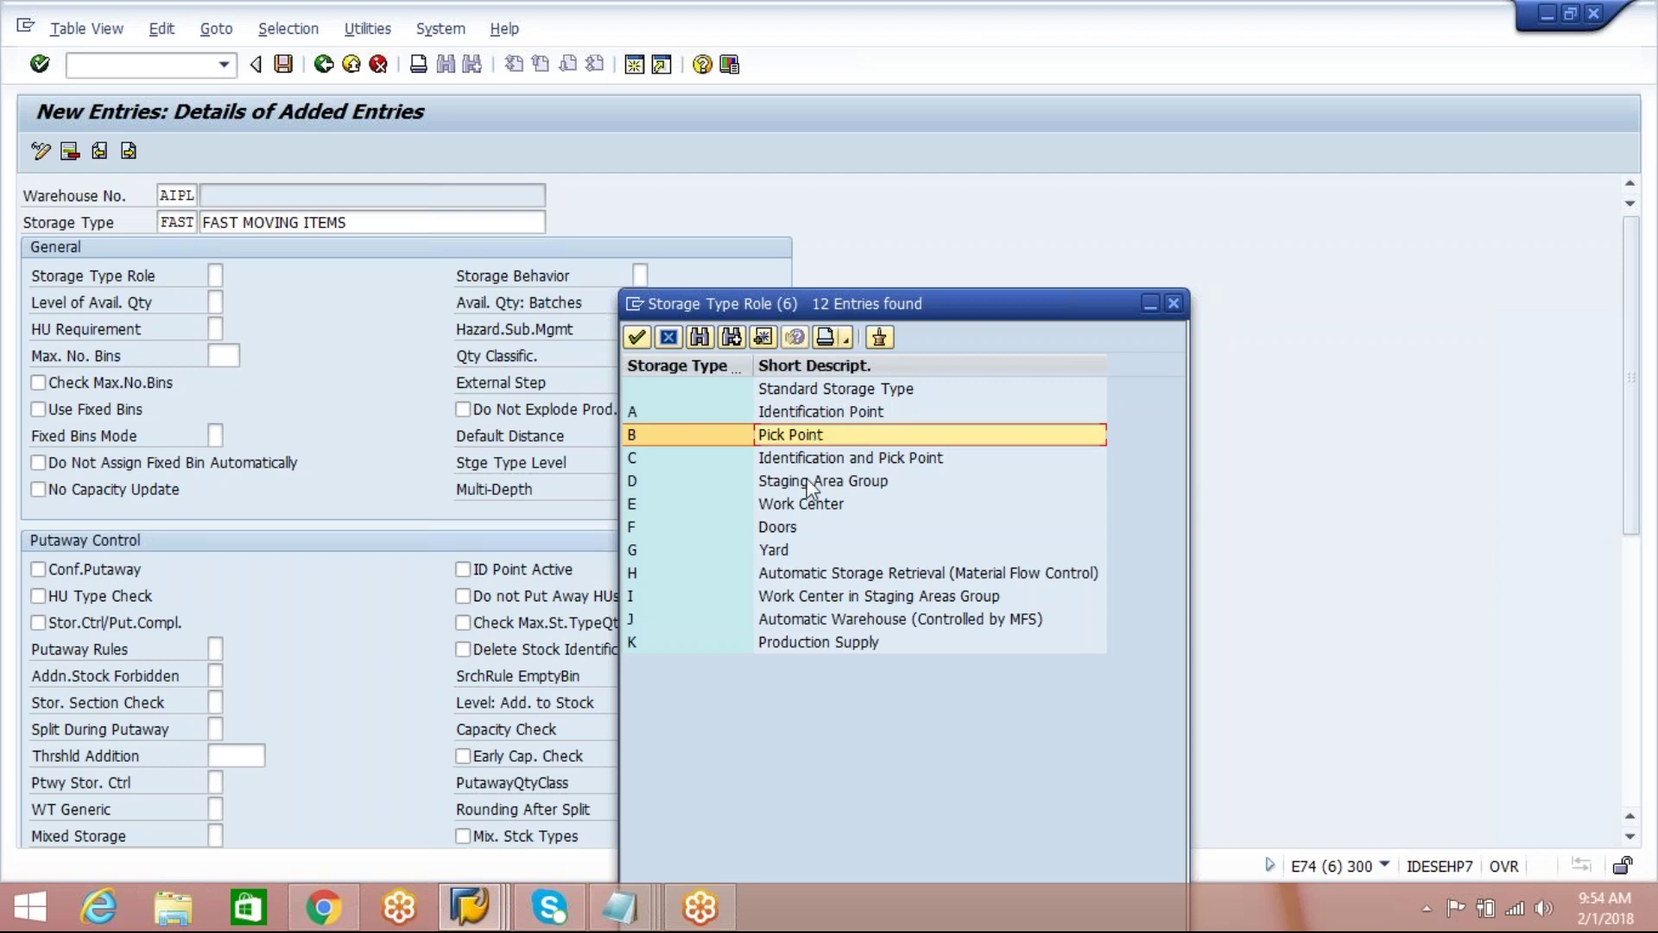
left_click(822, 455)
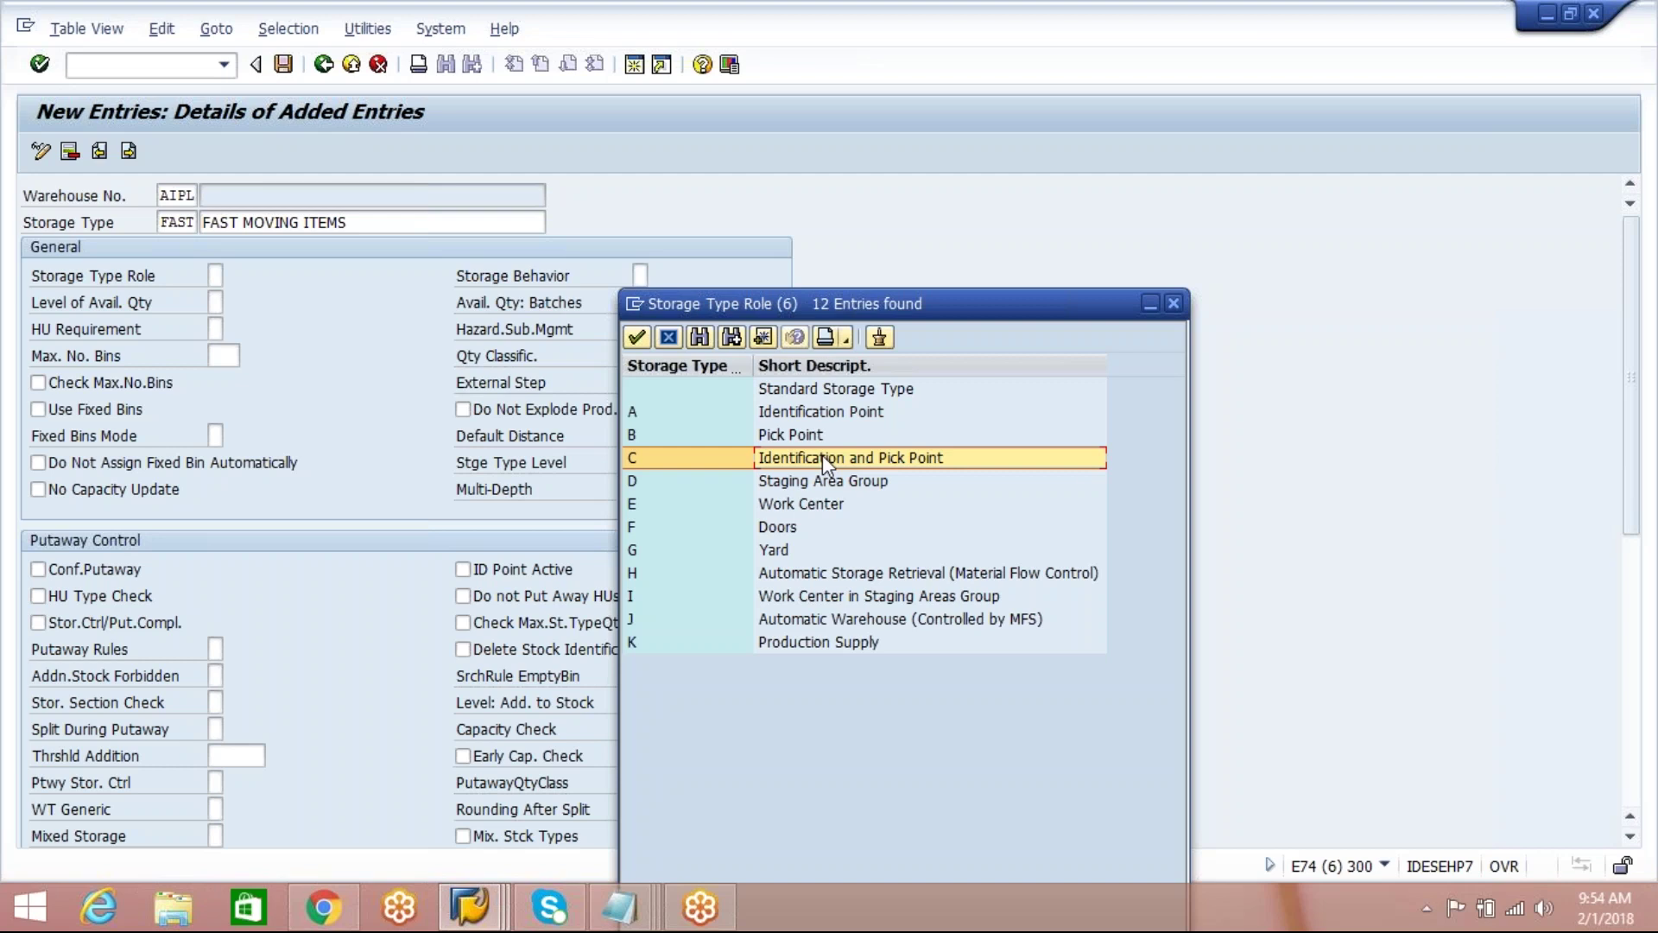
left_click(820, 475)
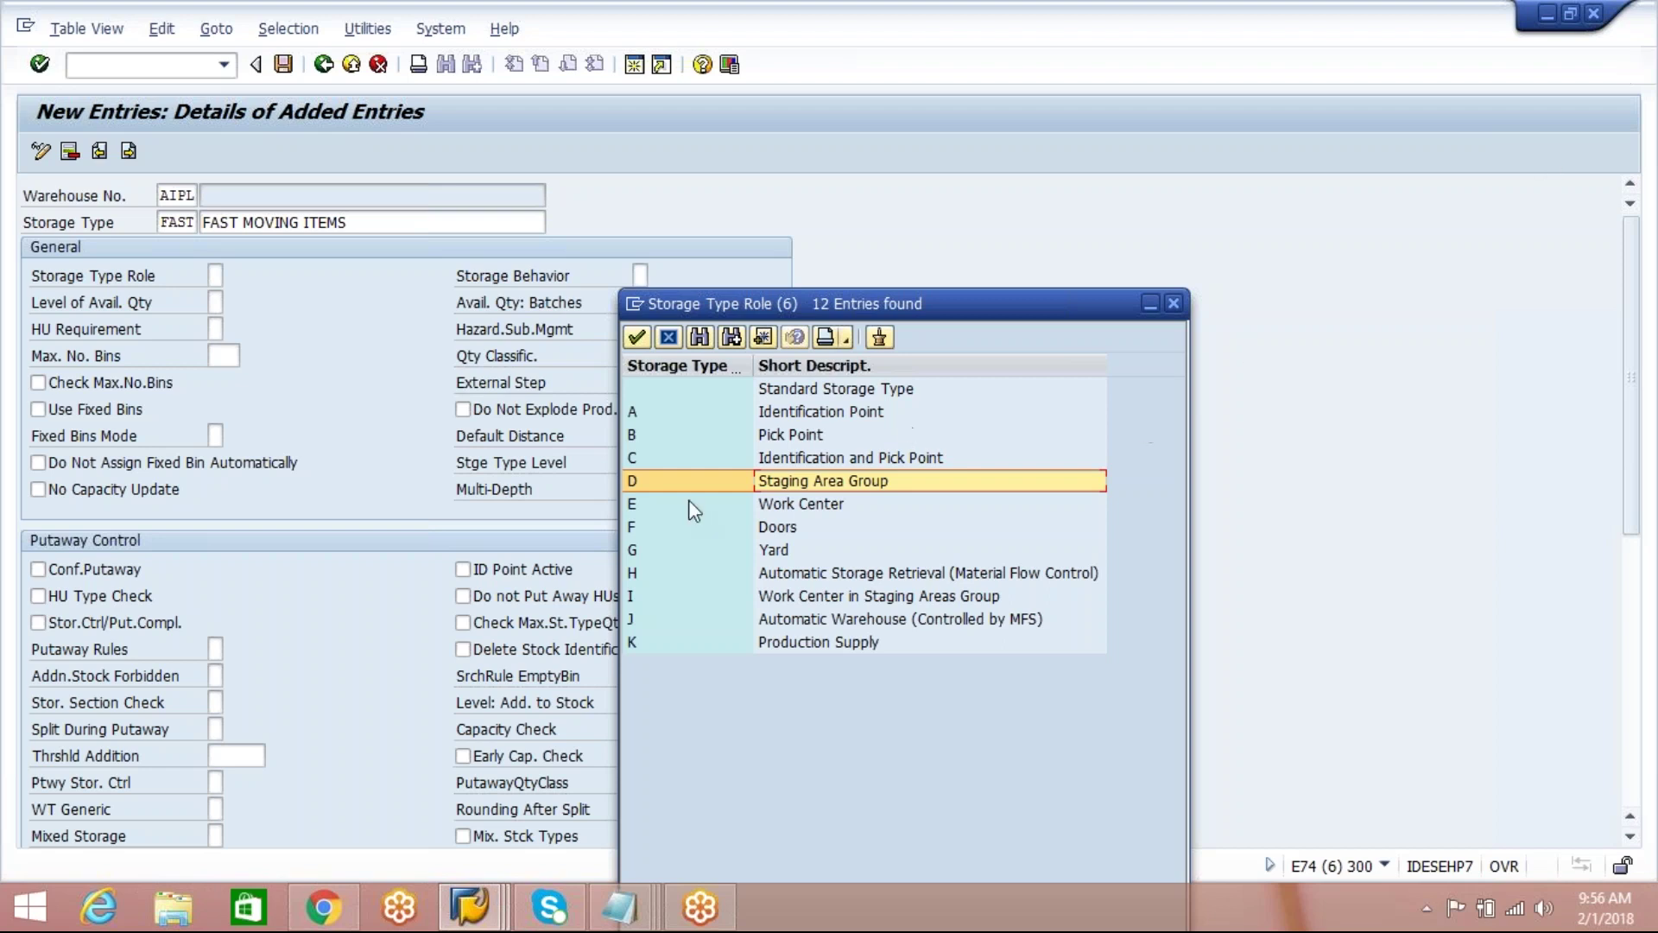
left_click(764, 510)
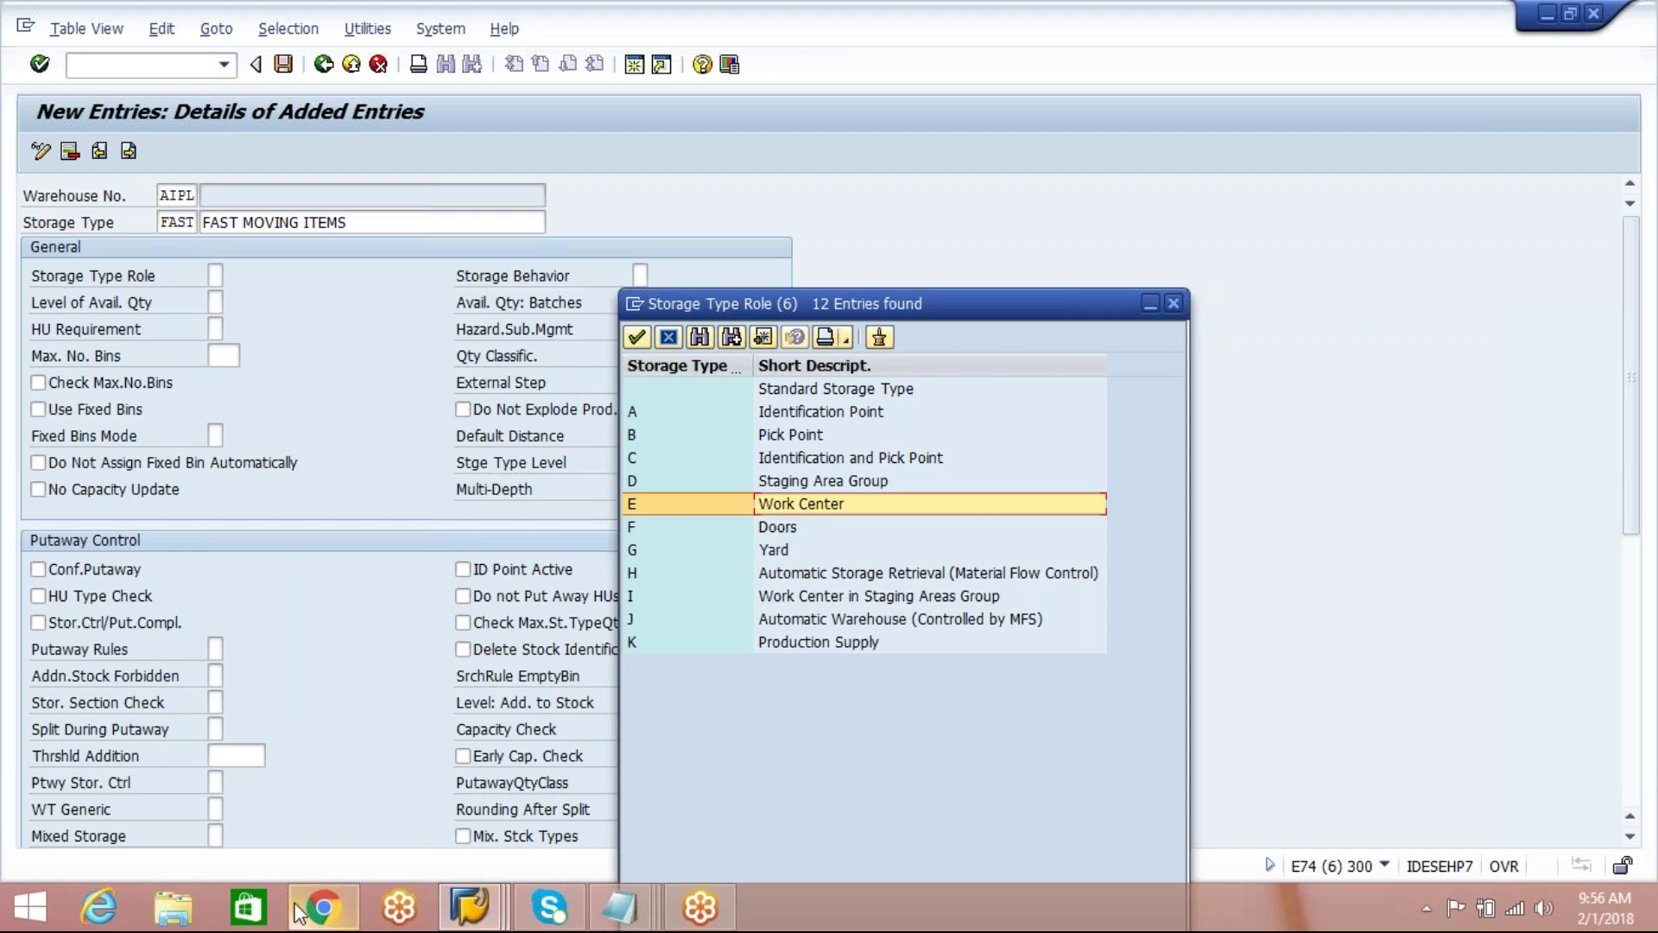
Step: Switch to Chrome, open google.co.in and search for "warehouse storage"
left_click(323, 906)
left_click(471, 57)
type("google.co.in")
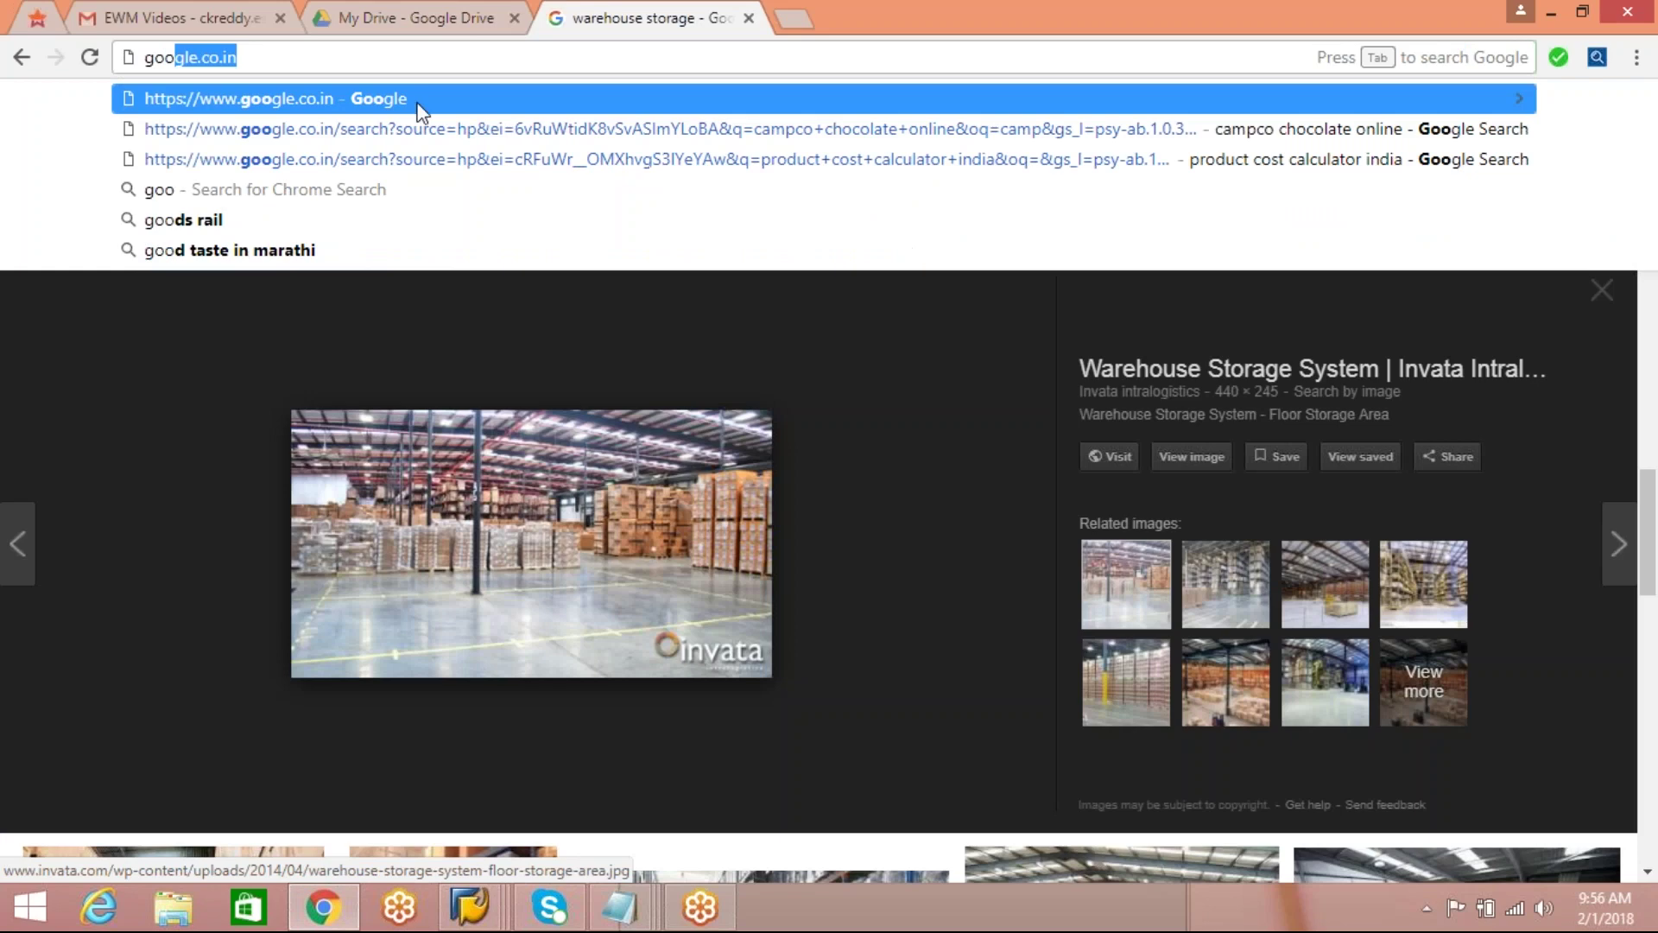
key("Return")
type("ware")
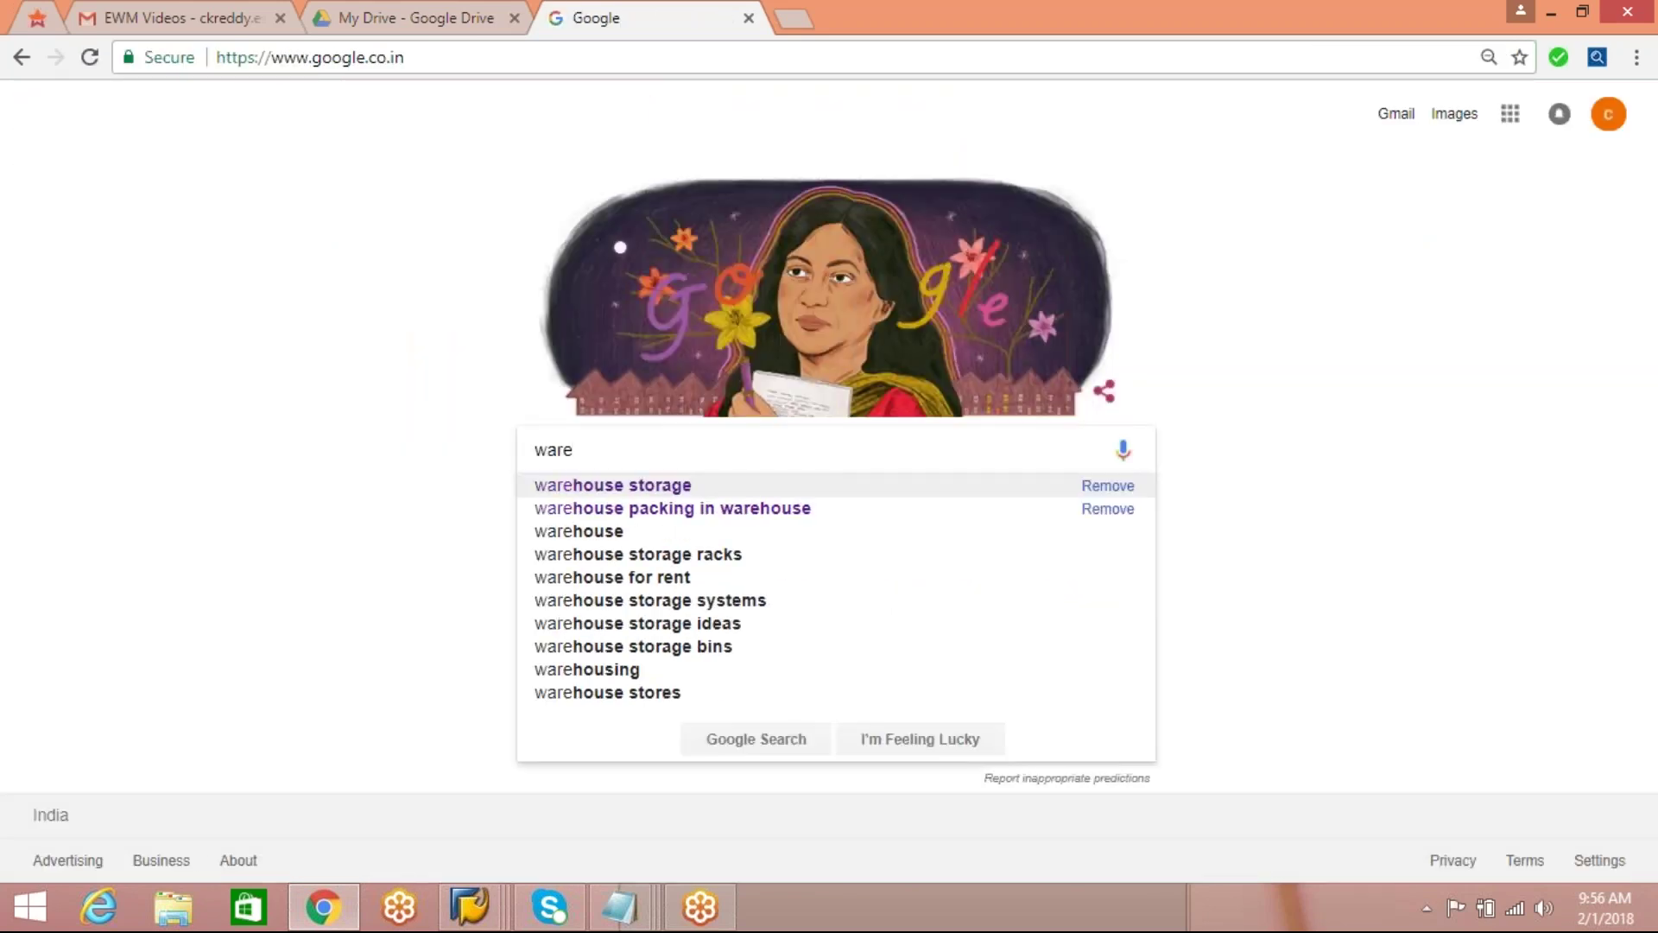
left_click(614, 489)
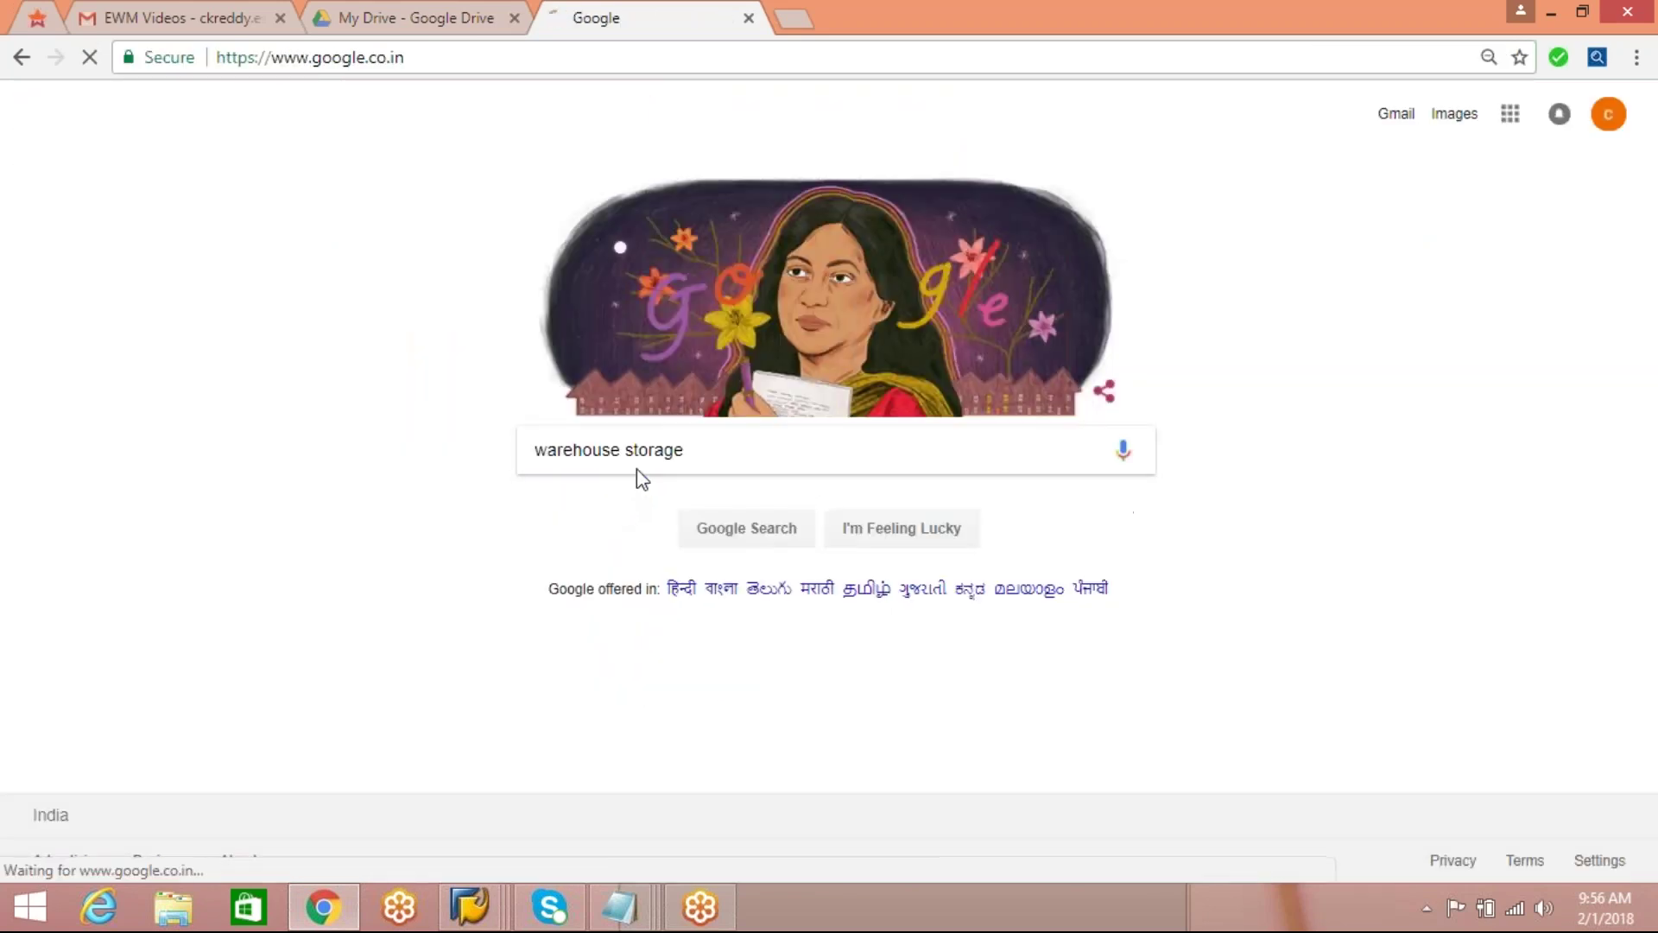
Step: Change the Google search to "warehouse packing in warehouse" and show the image results
left_click(363, 138)
left_click_drag(363, 129, 275, 126)
type("packing")
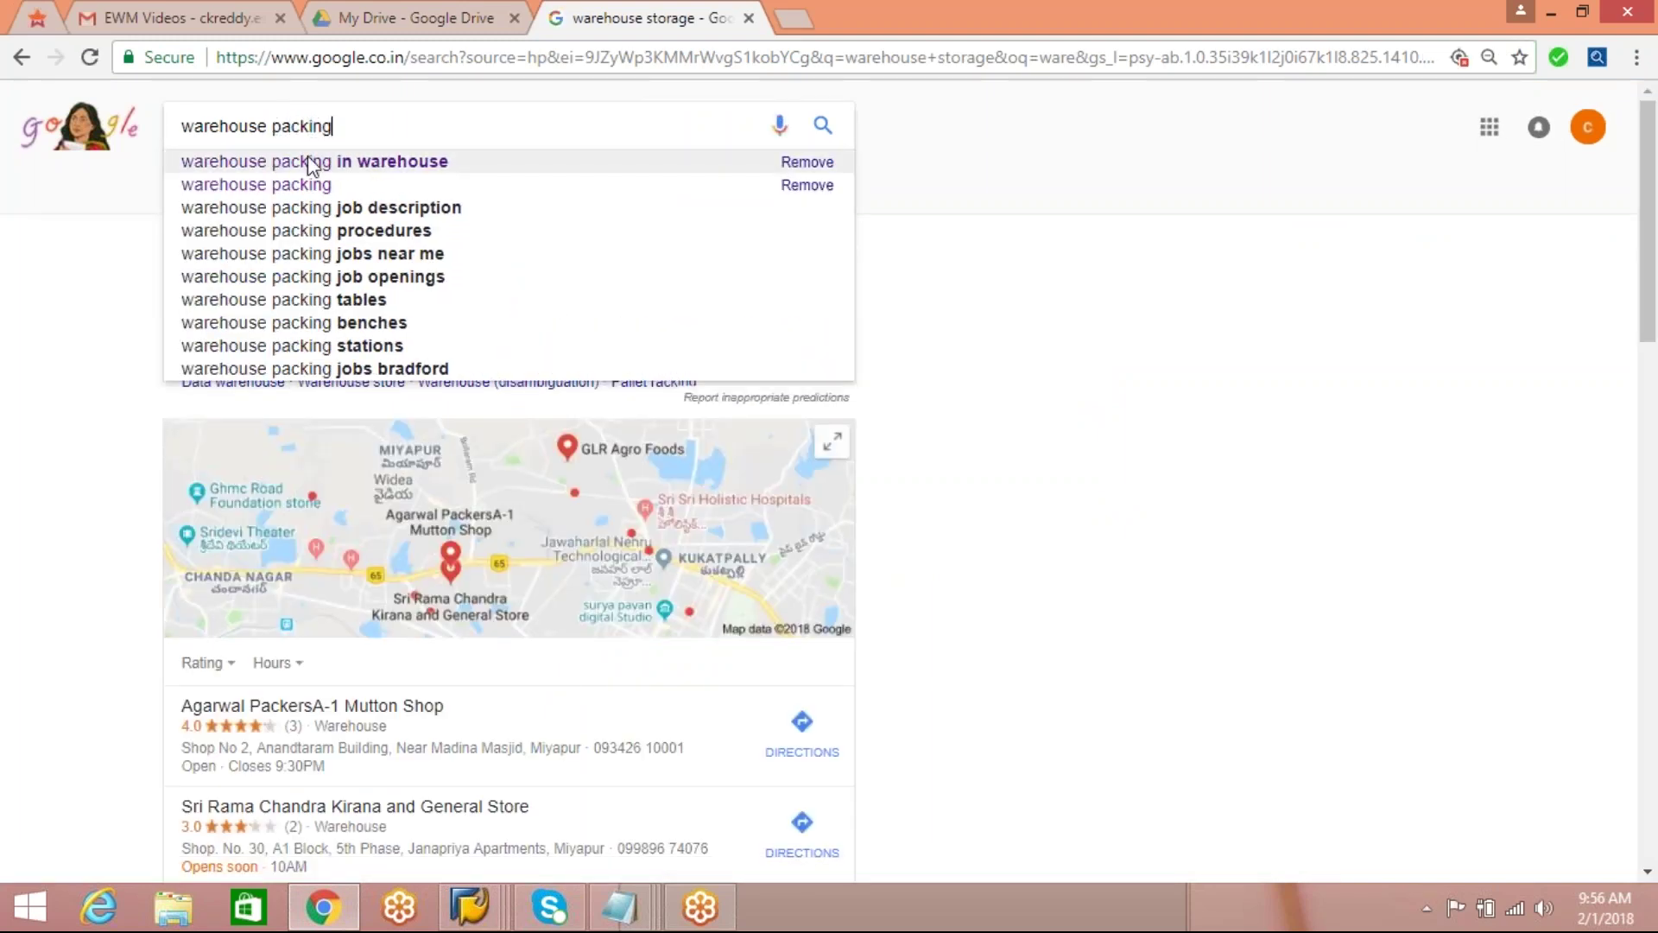
left_click(314, 160)
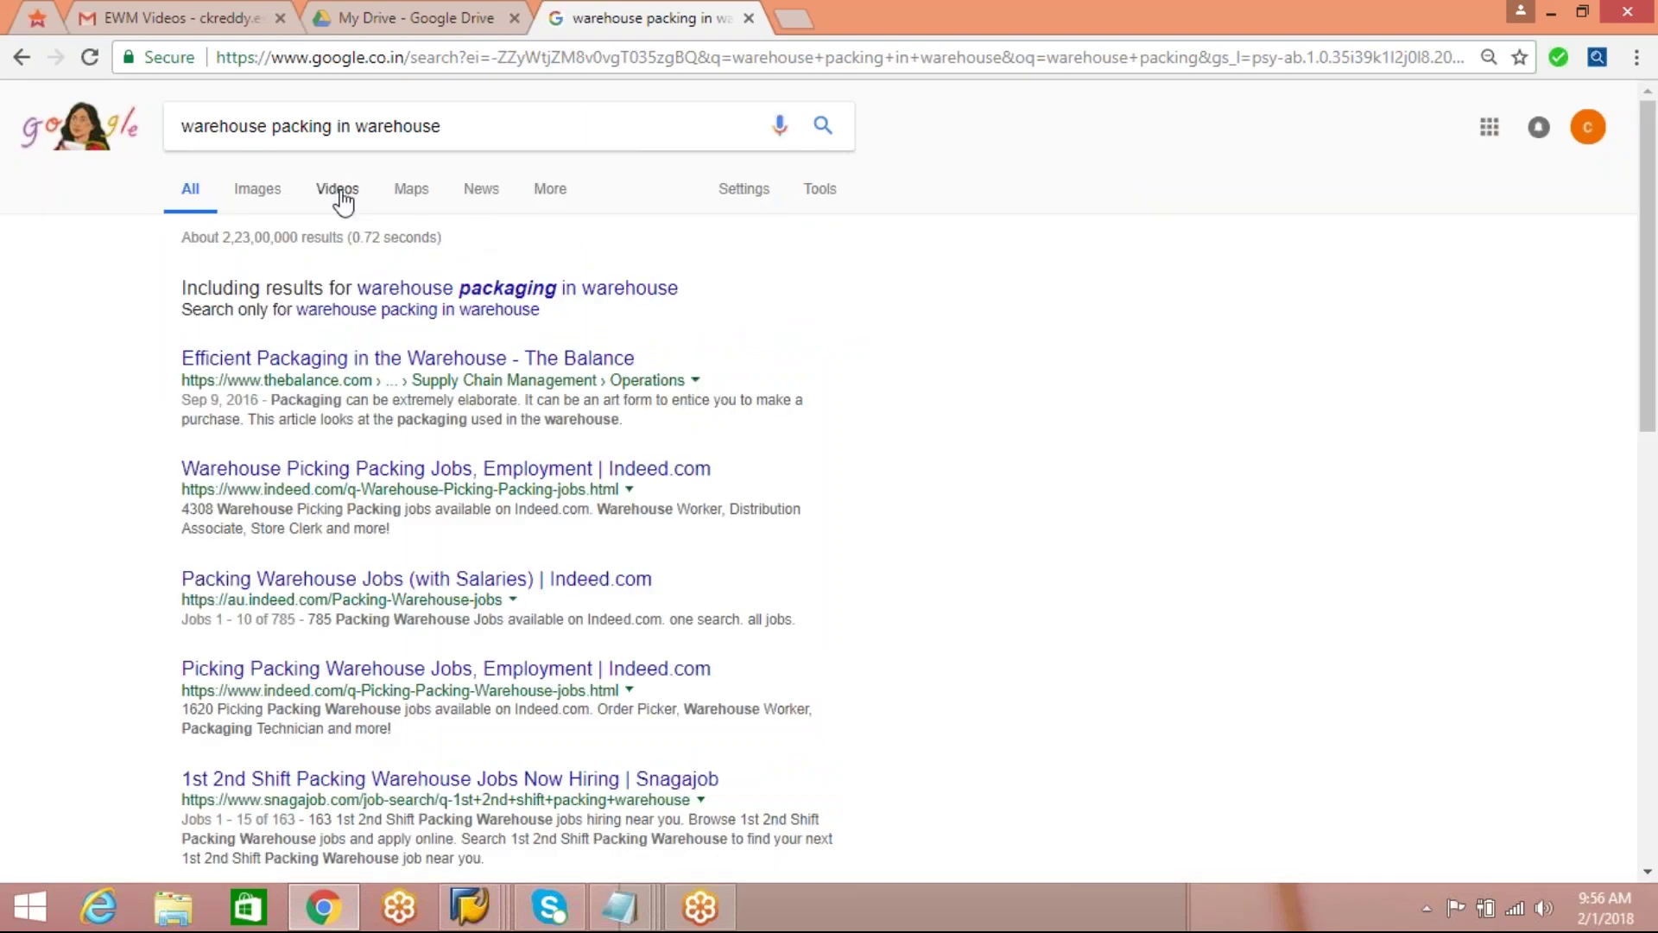
left_click(261, 191)
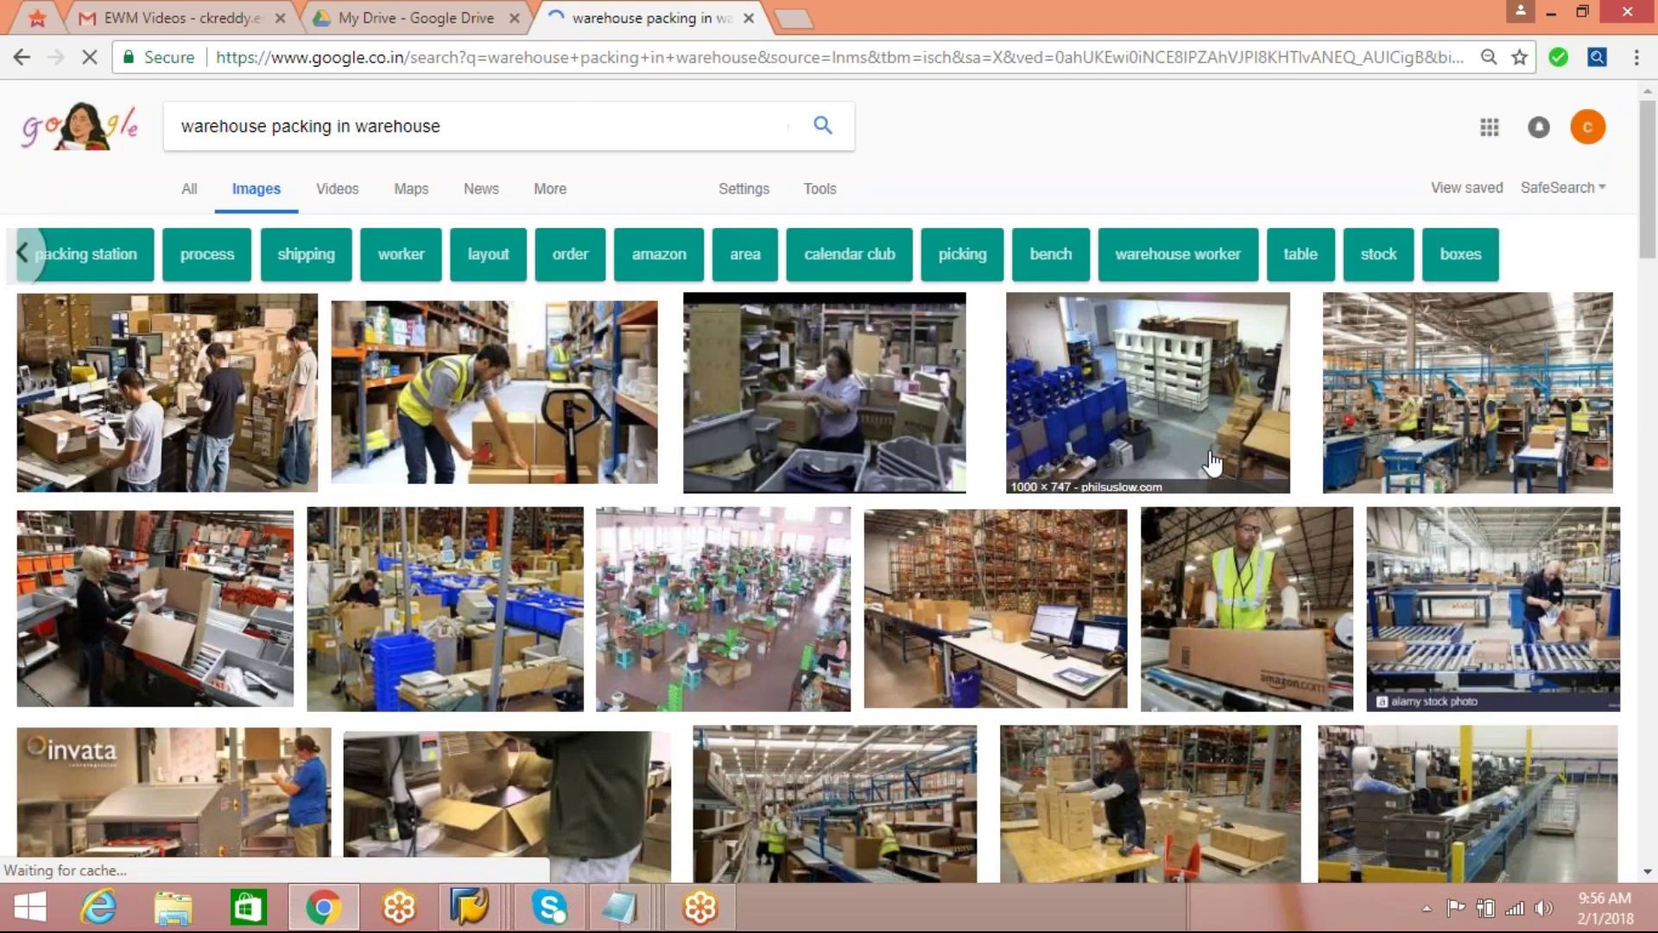
Step: Preview the Dreamstime packing and dispatching picture, look through further images, and return to the web results
left_click_drag(1649, 232, 1654, 324)
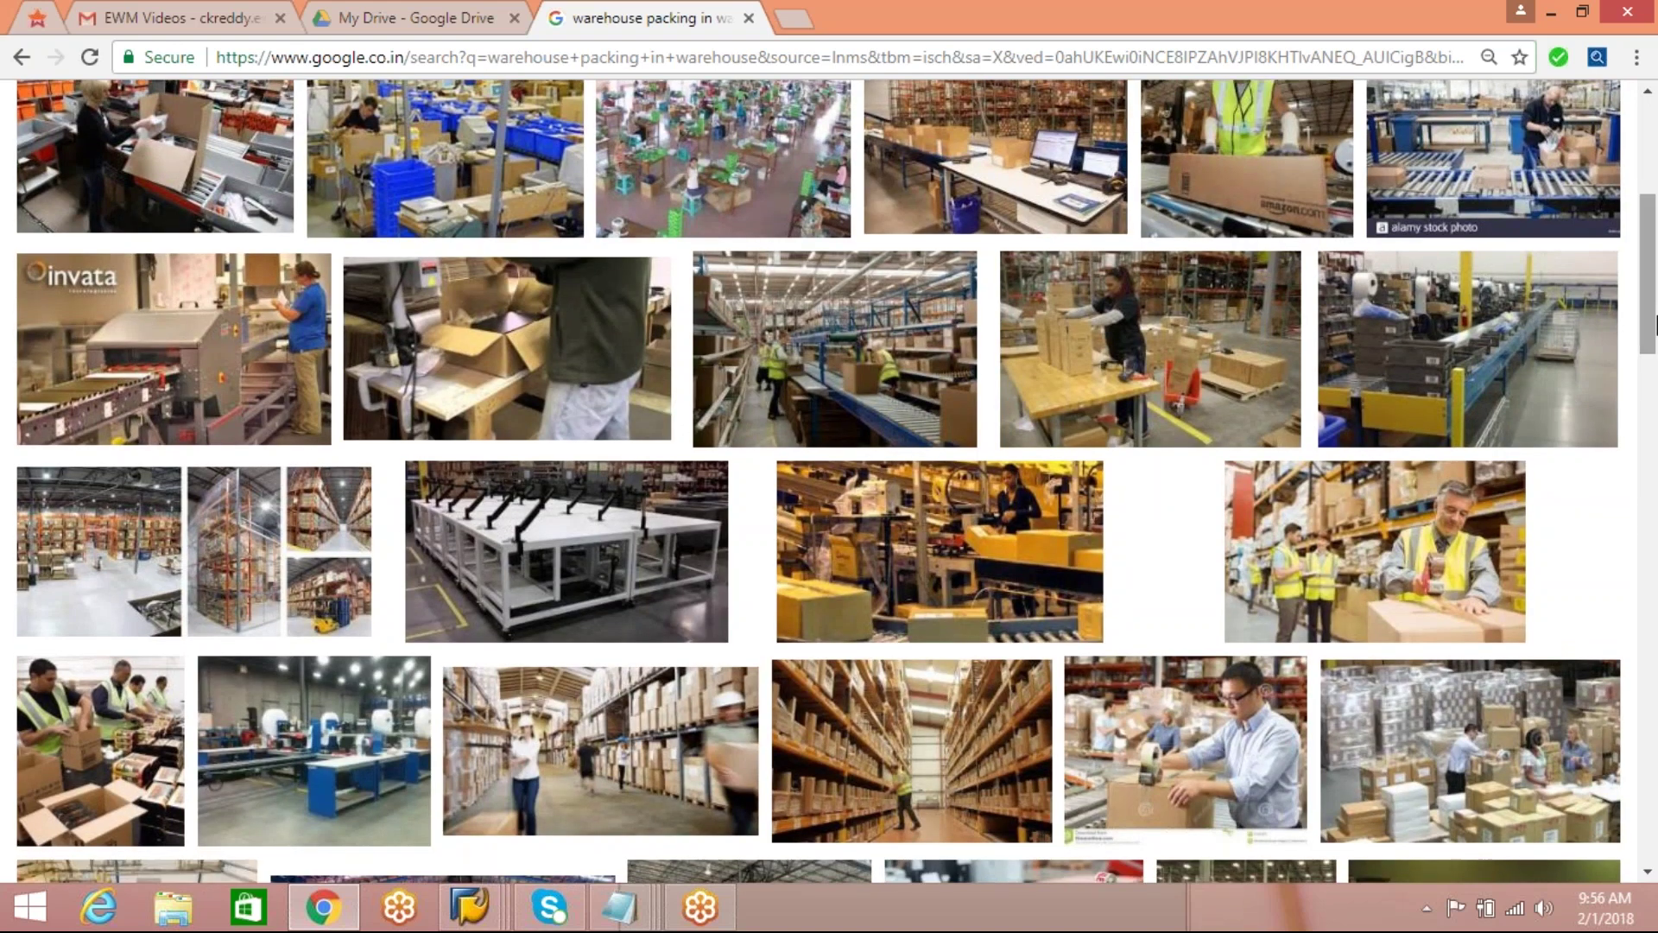
left_click(1459, 794)
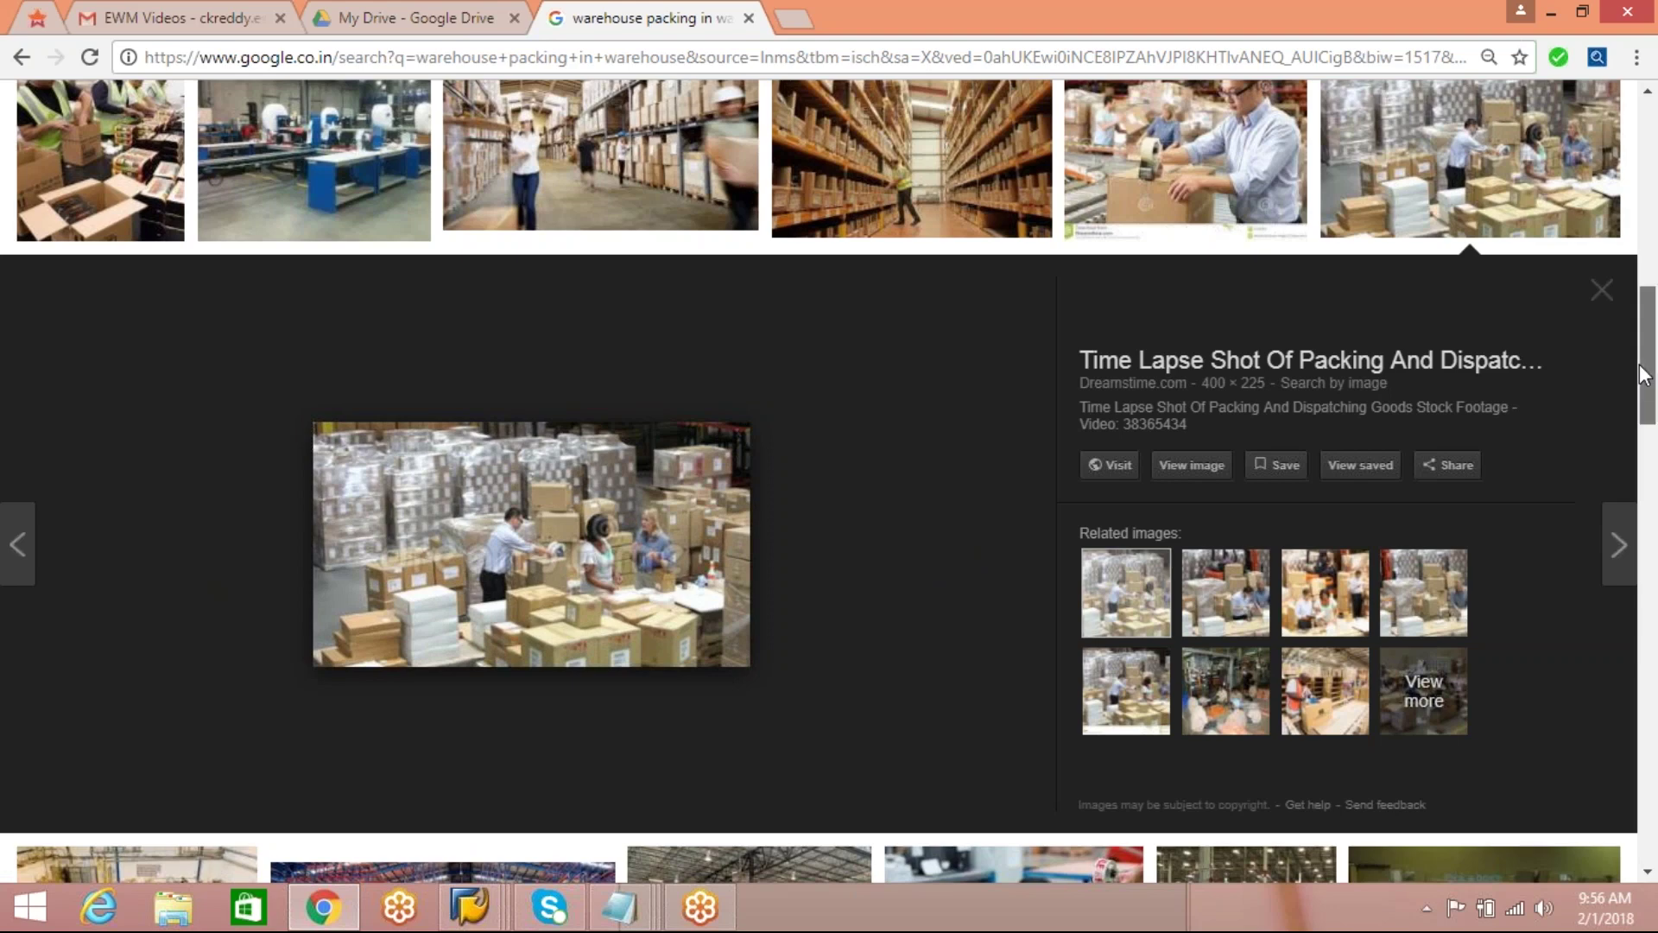
left_click_drag(1644, 373, 1649, 455)
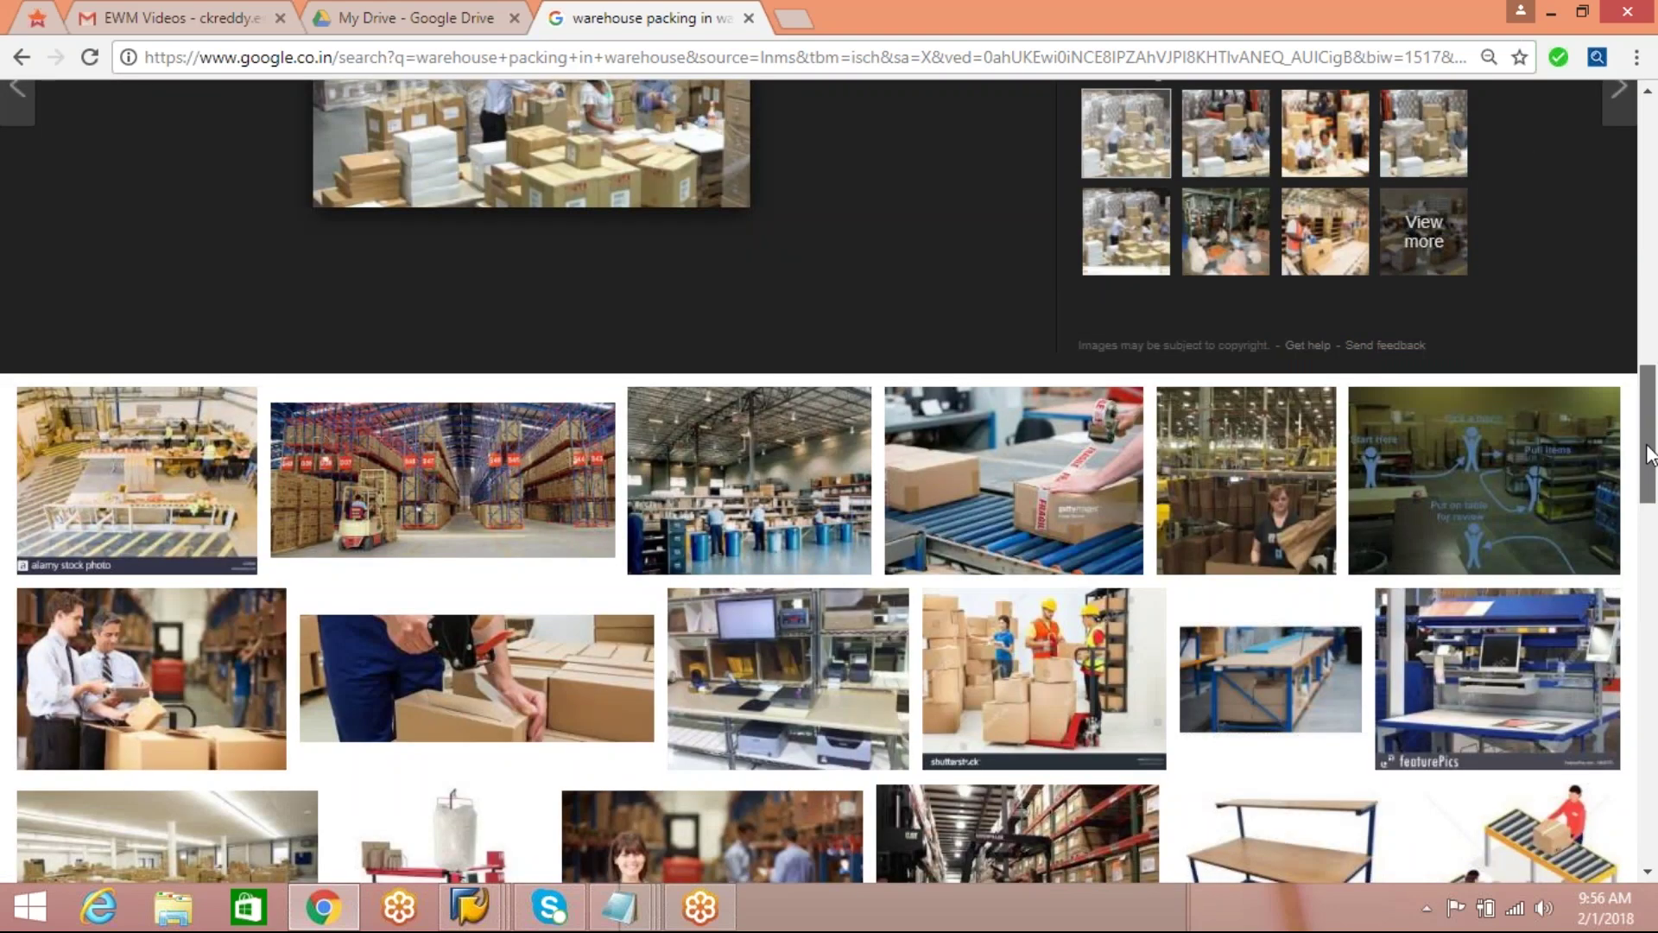
left_click_drag(1650, 455, 1654, 613)
key("alt+Left")
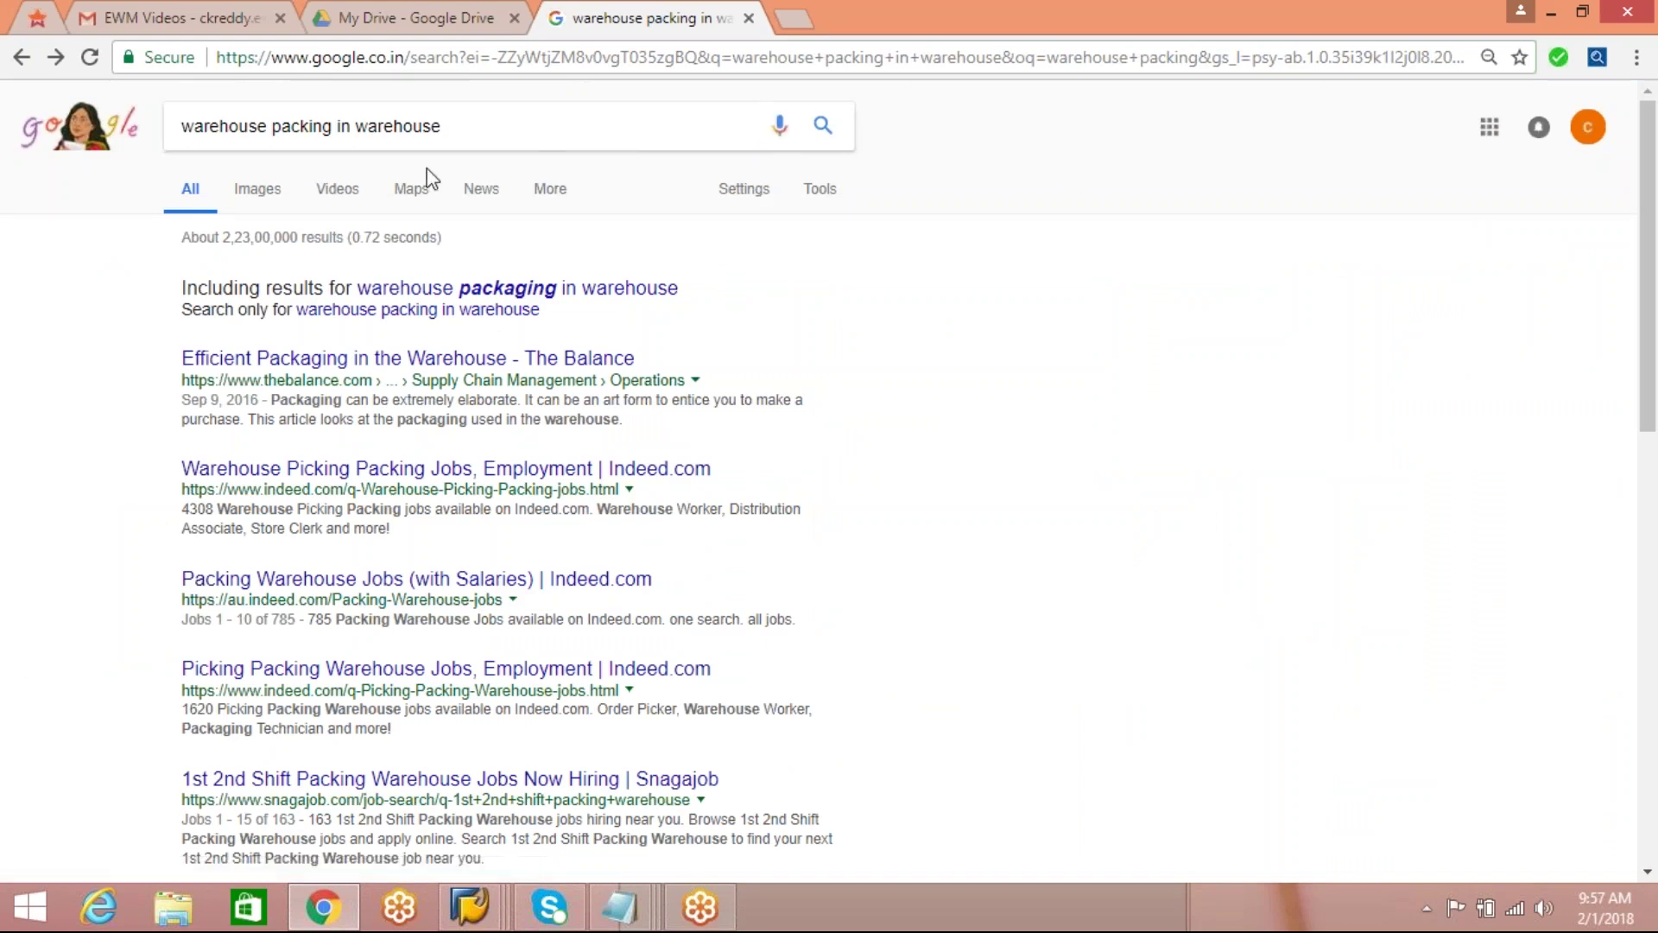
Step: Reopen the image results for warehouse packing and preview the Widdowson Group picture of workers filling boxes
left_click(258, 190)
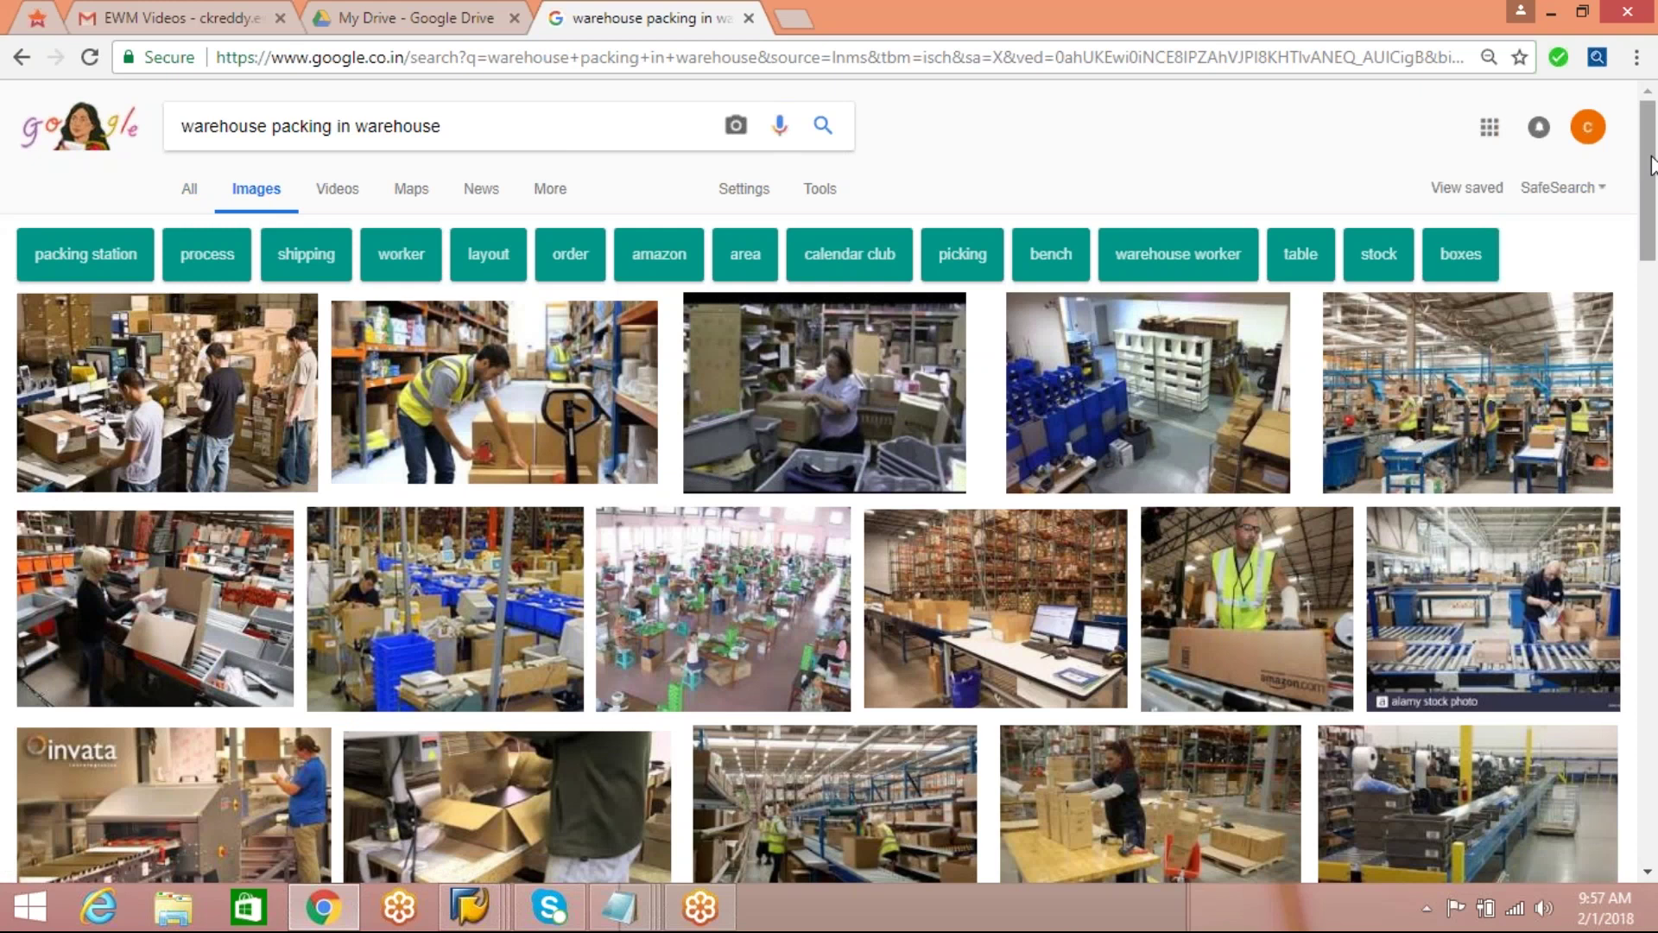
left_click_drag(1651, 166, 1654, 238)
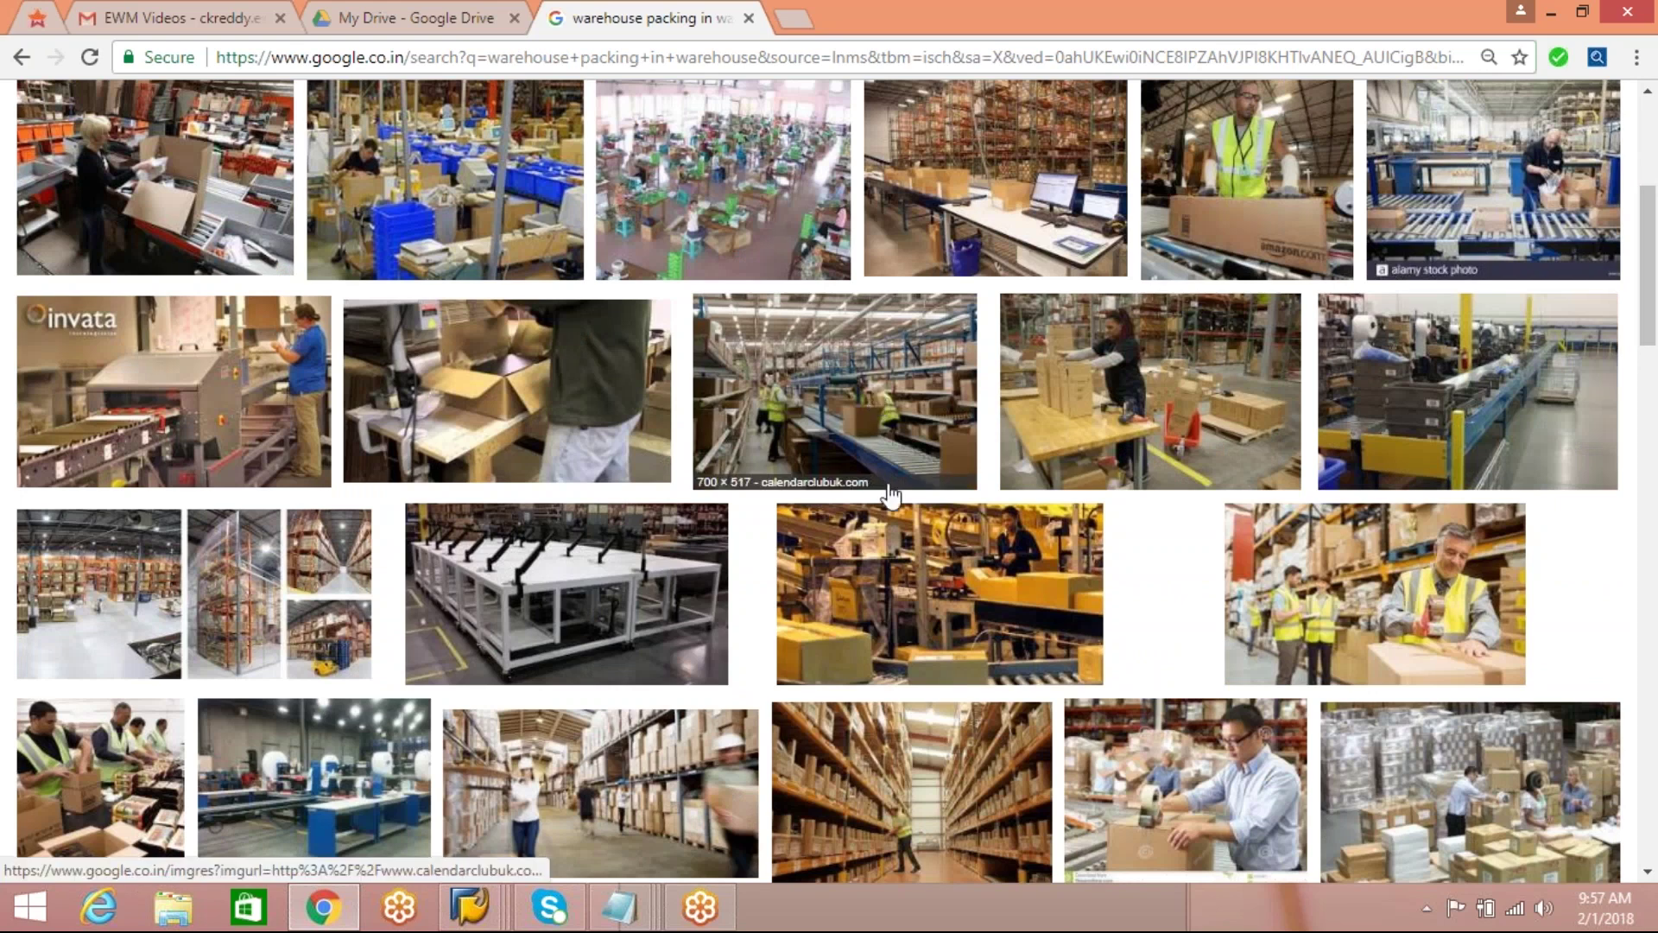
left_click(106, 771)
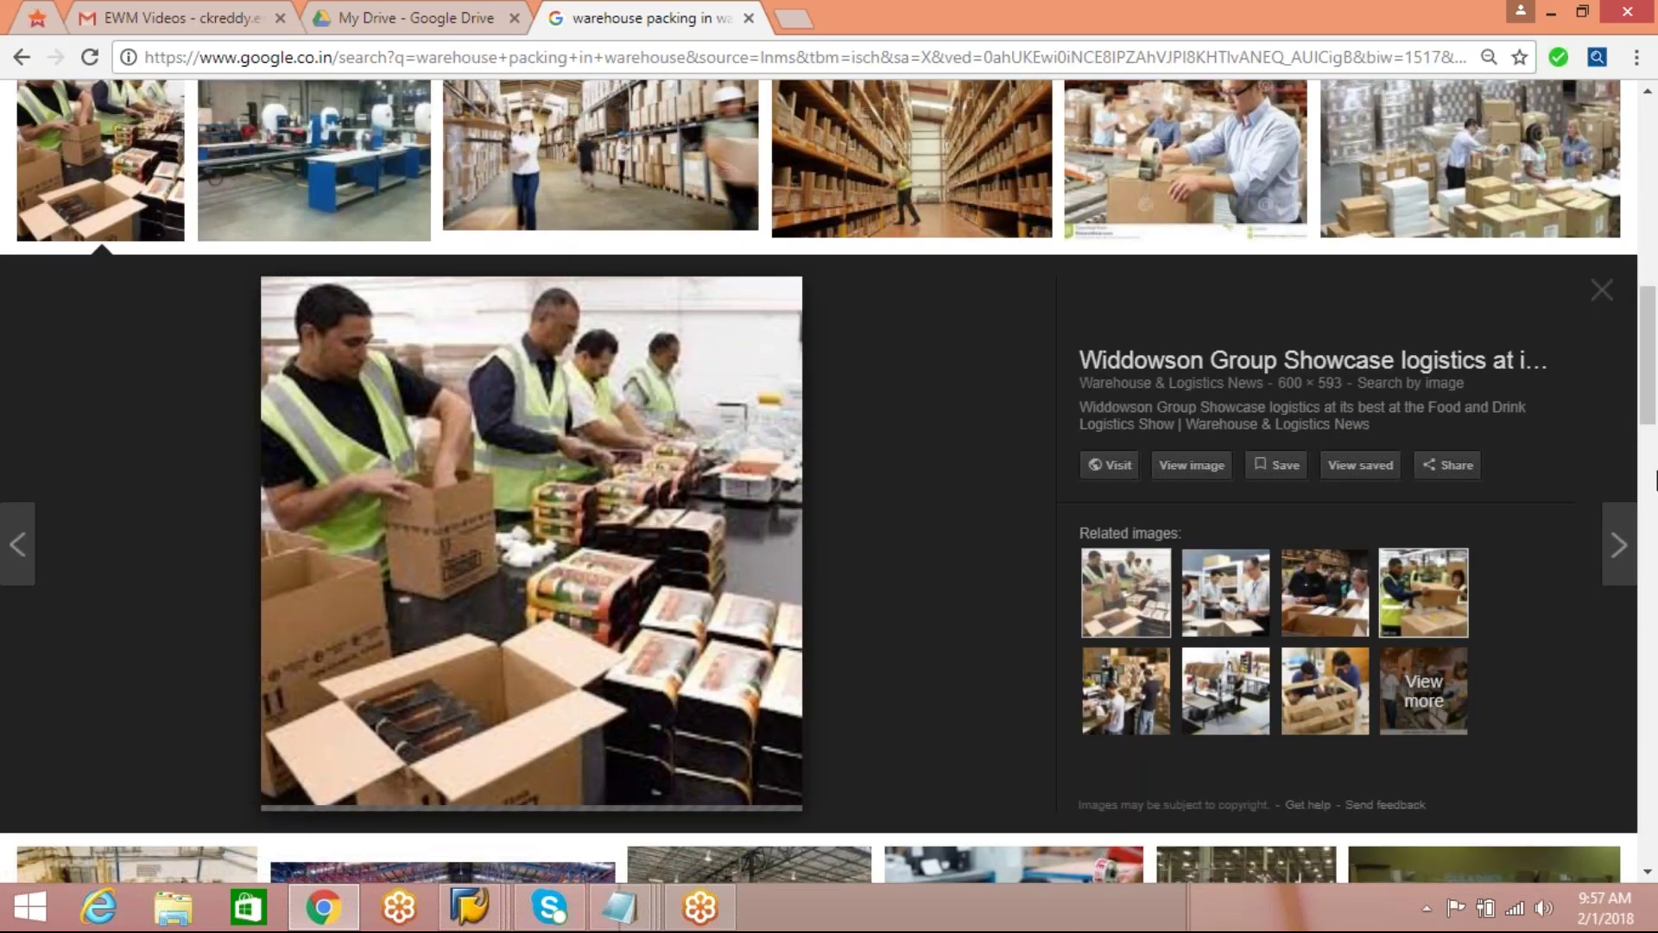
scroll(1649, 369, "up", 1)
scroll(1650, 370, "up", 10)
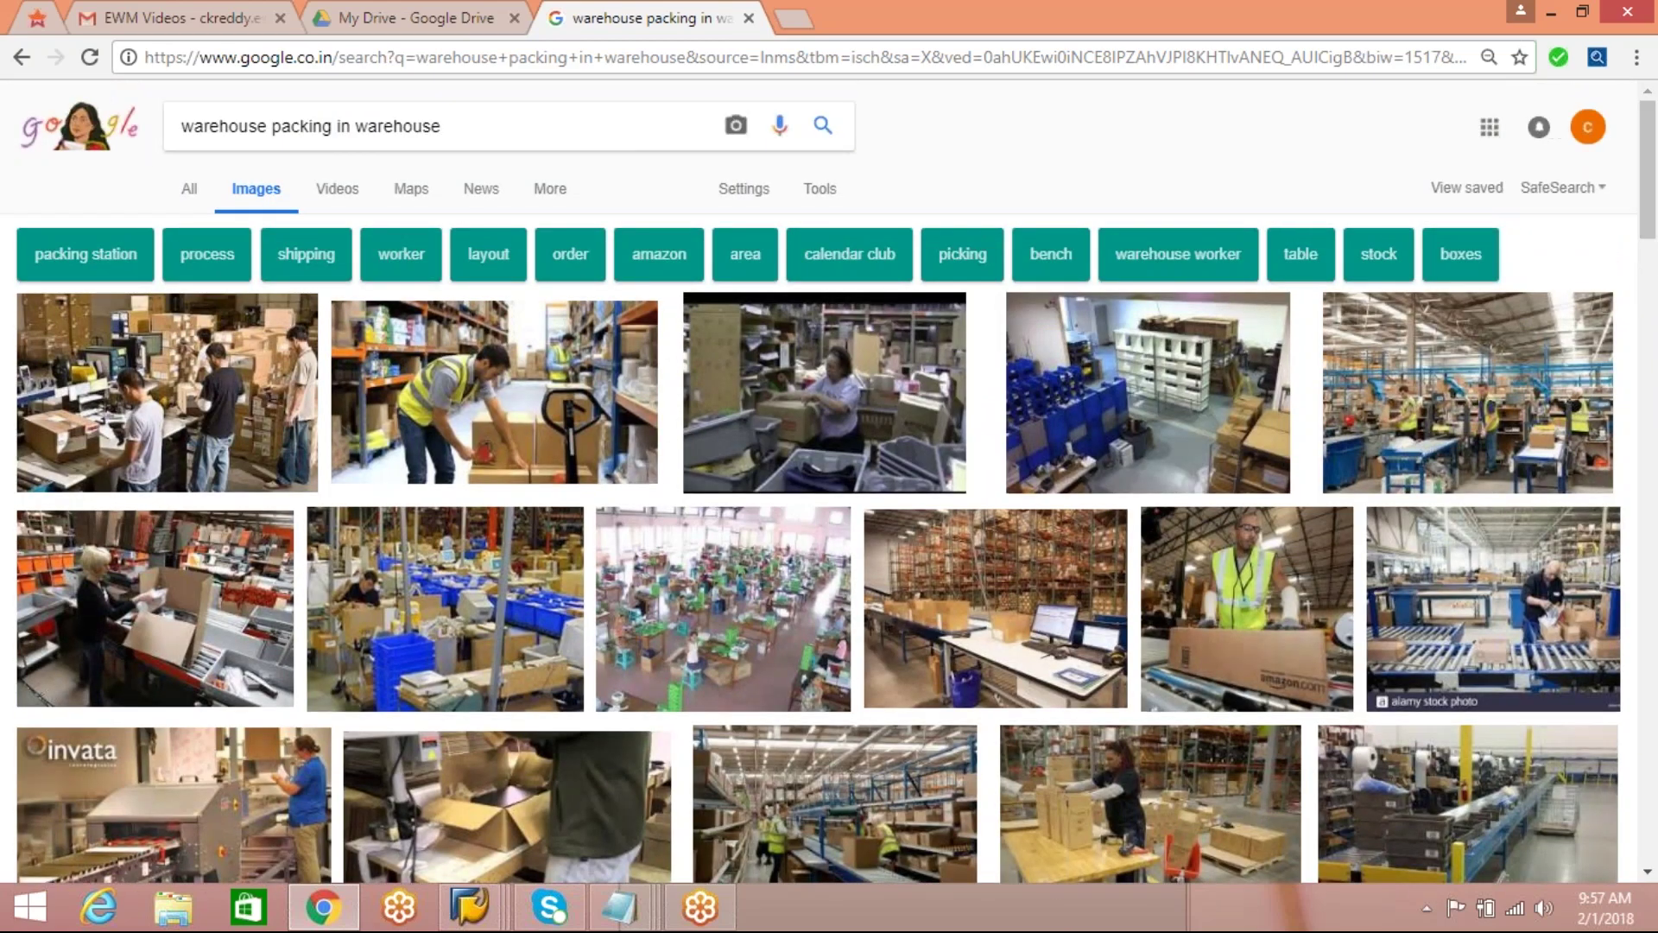
Step: View the Calendar Club packing area picture at full size in its own tab, then return to the image results
left_click(1475, 424)
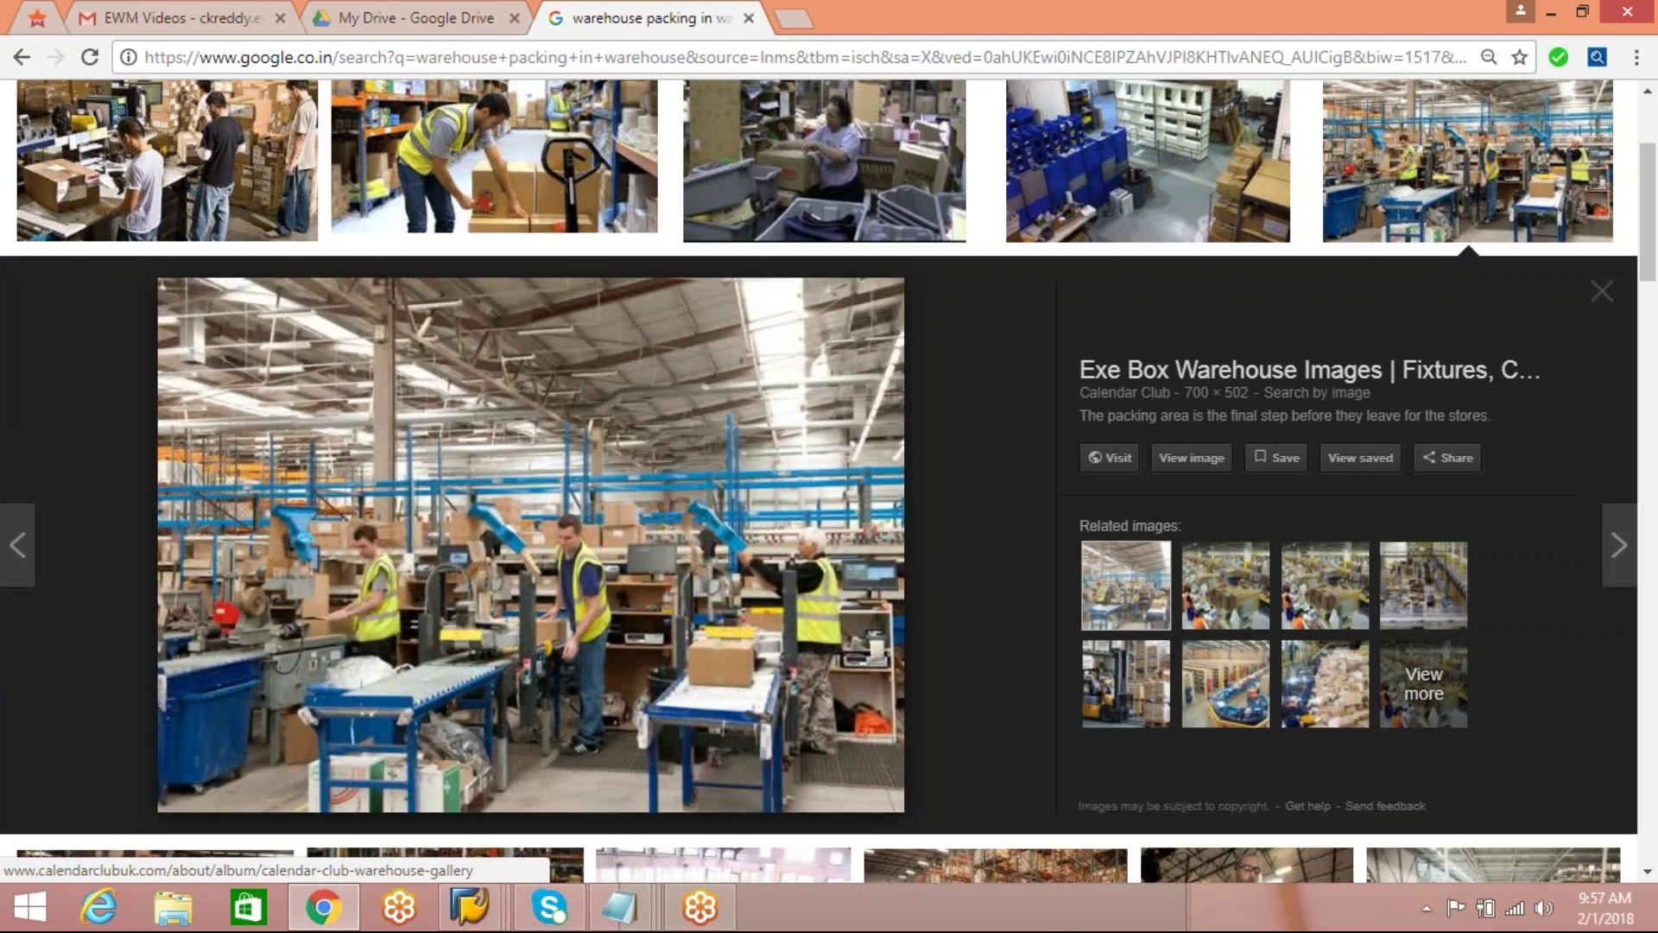
left_click(1174, 457)
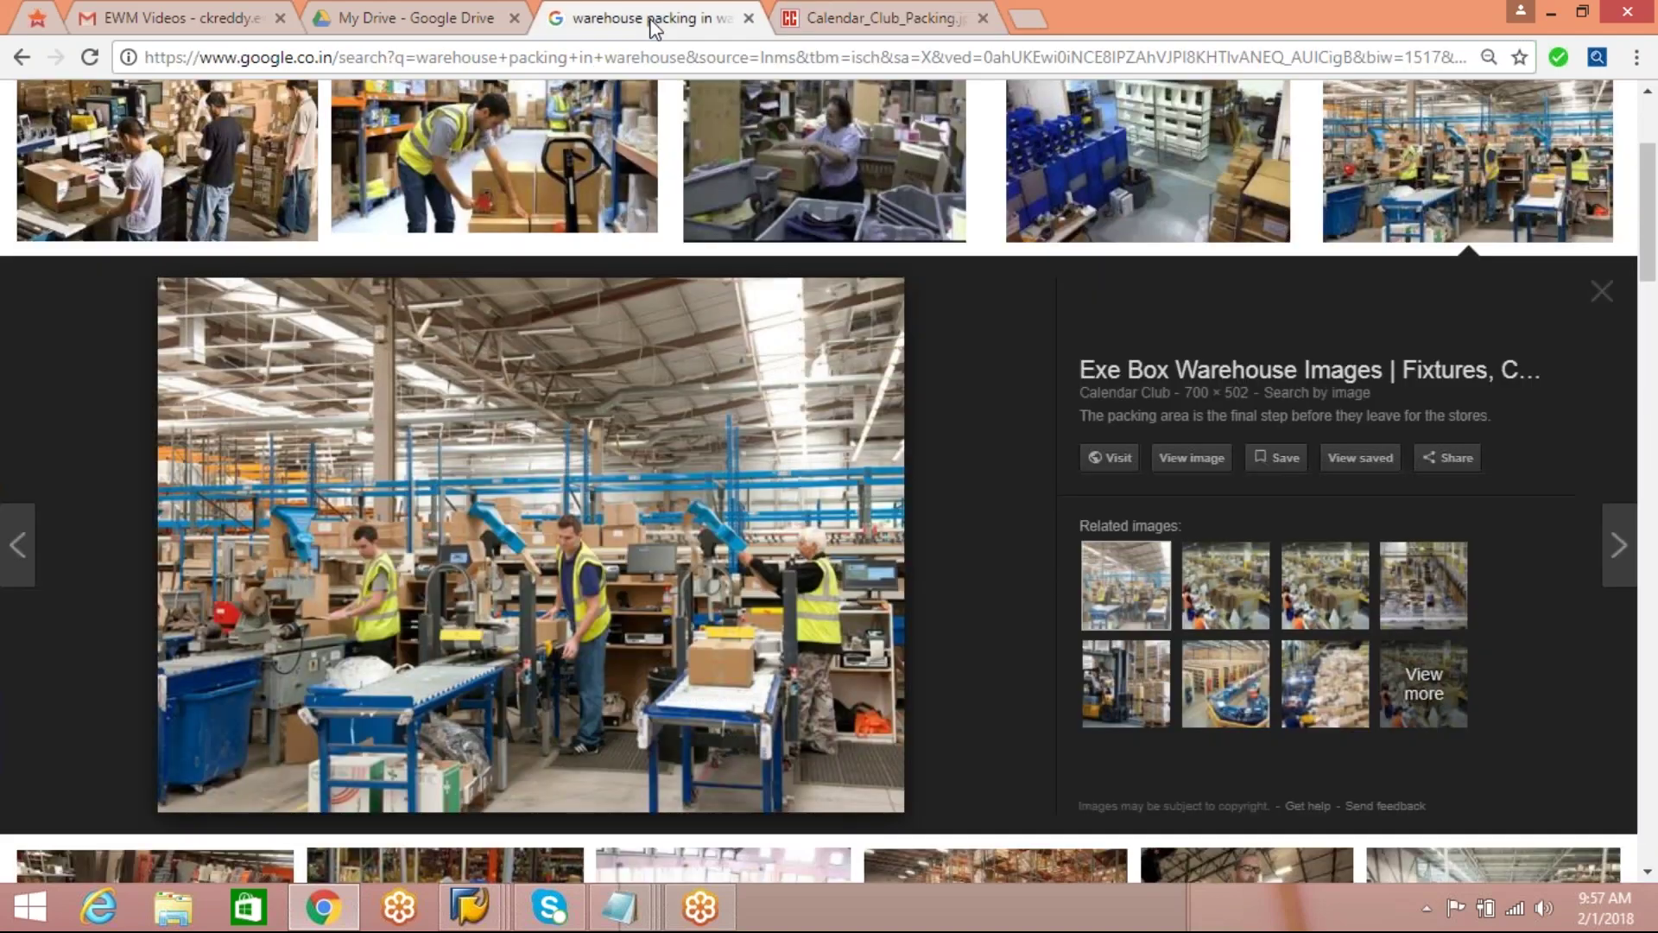
left_click(656, 16)
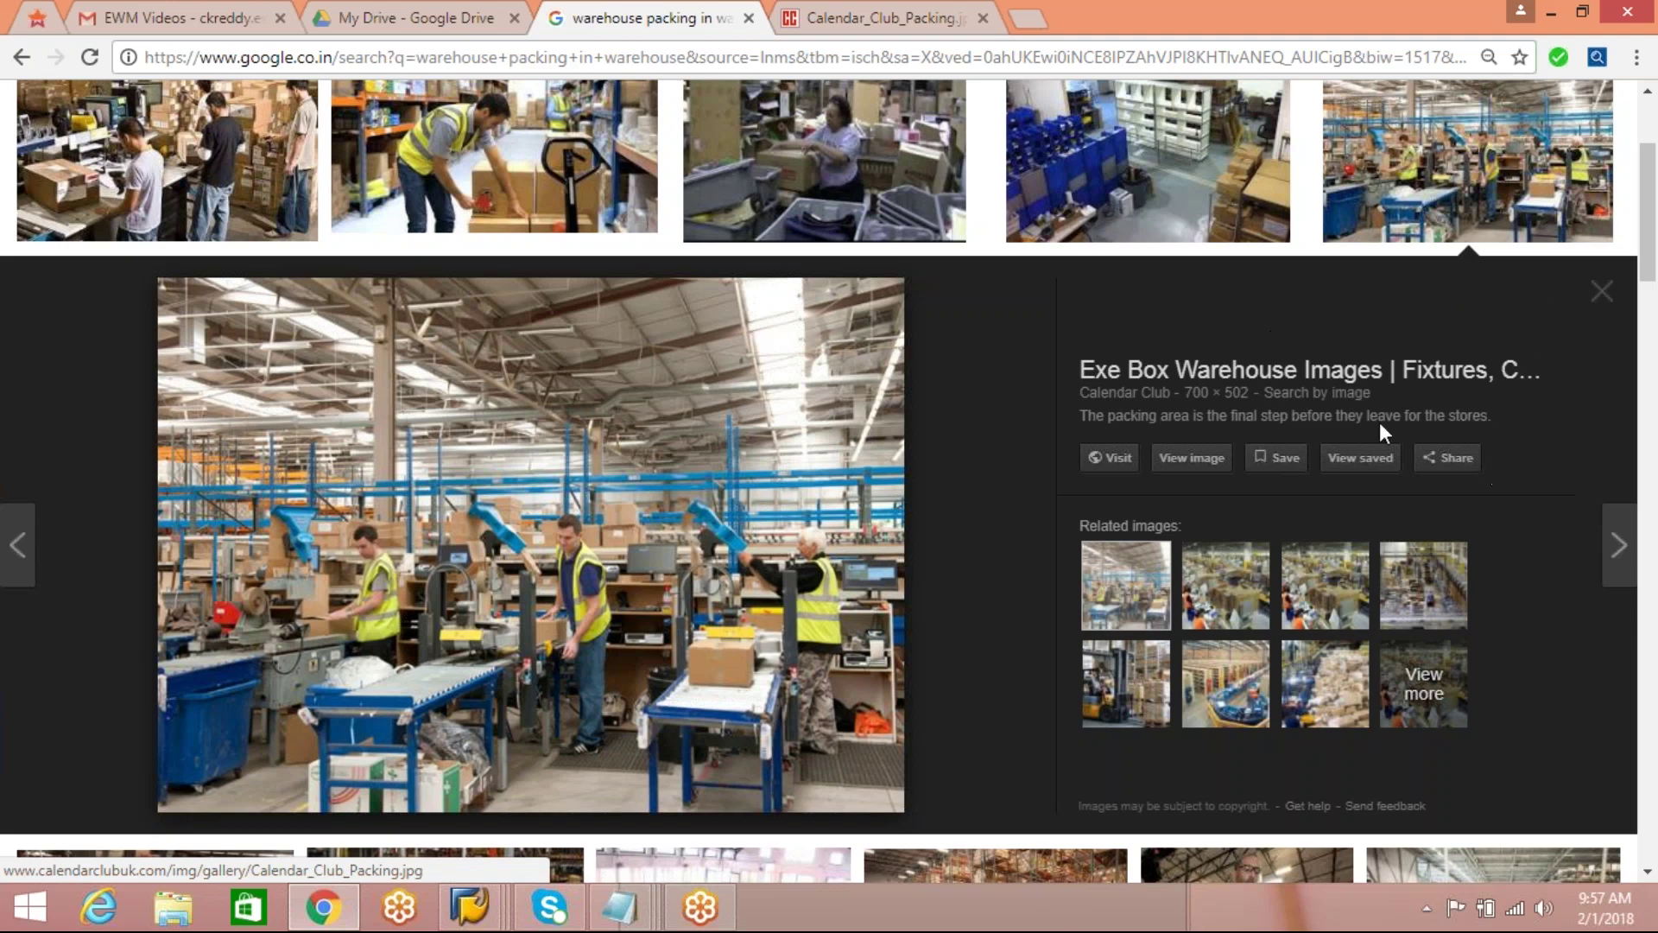
Step: View The Shelving Blog's manual packing picture at full size, then close its tab
left_click(288, 172)
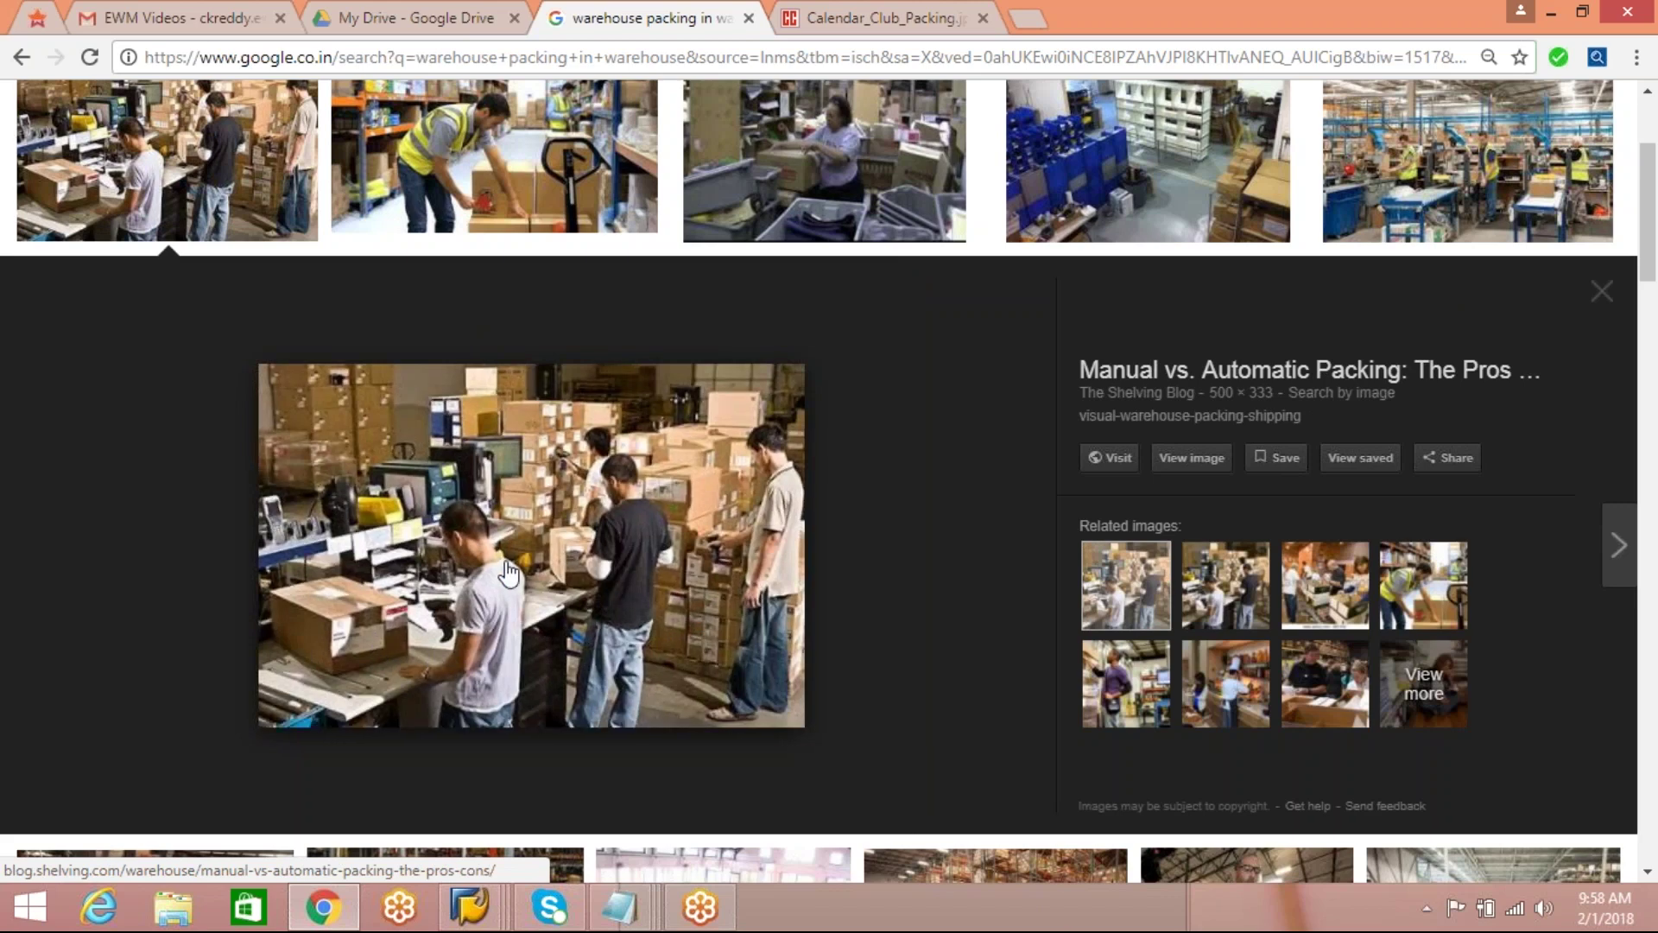
left_click(1190, 457)
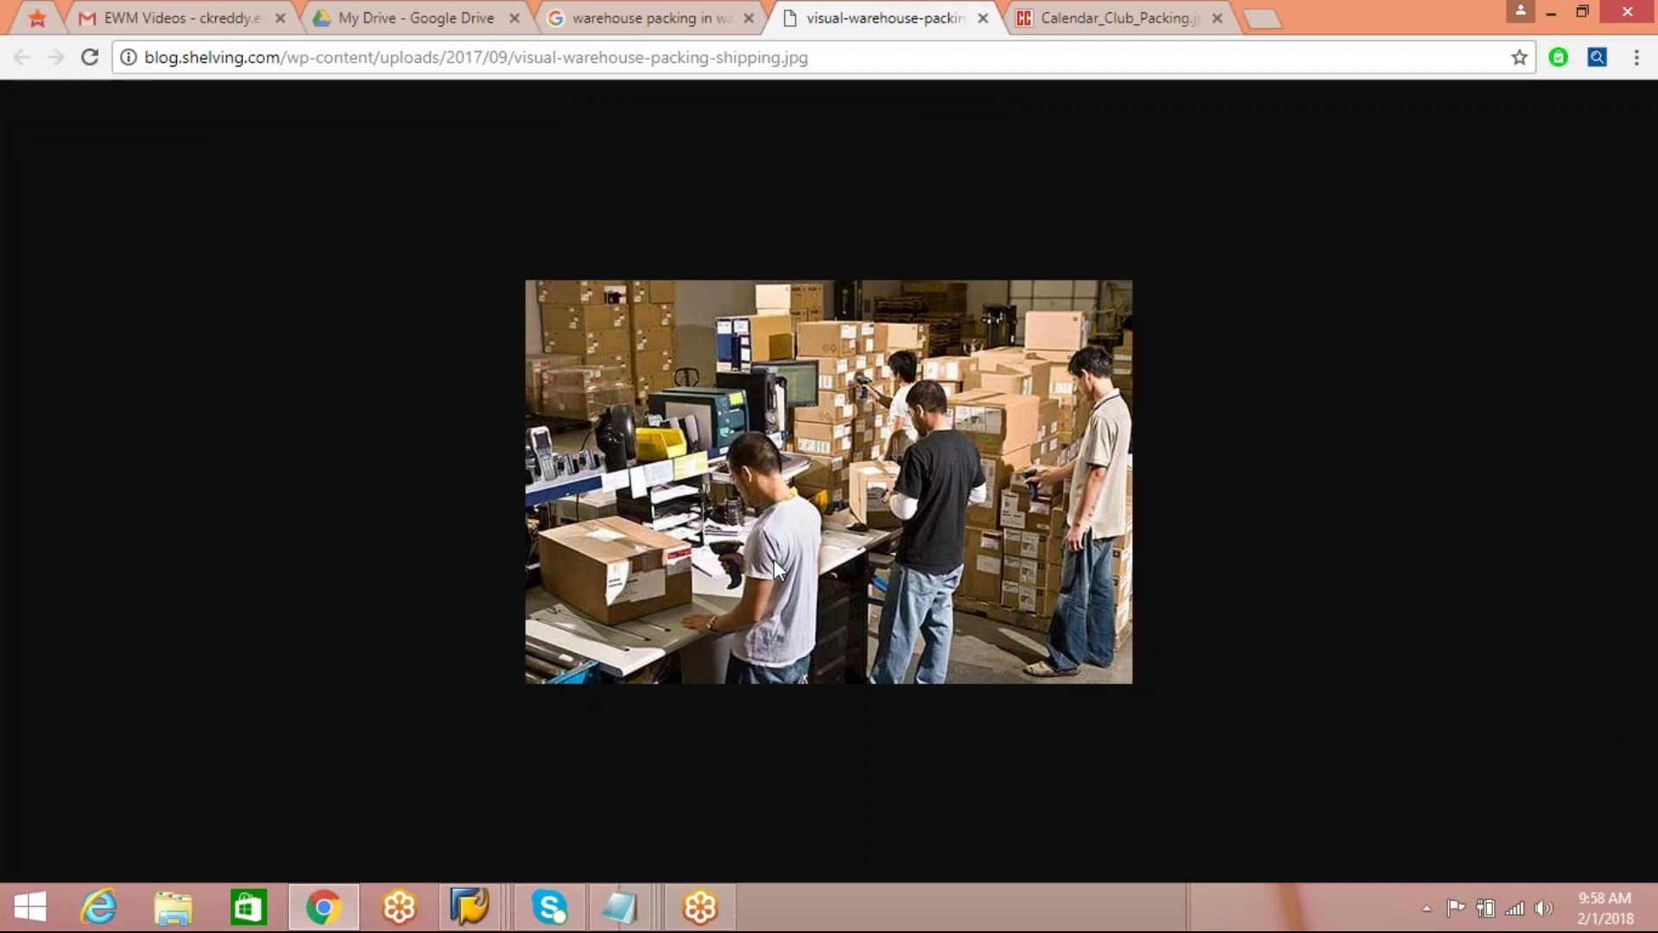
left_click(984, 17)
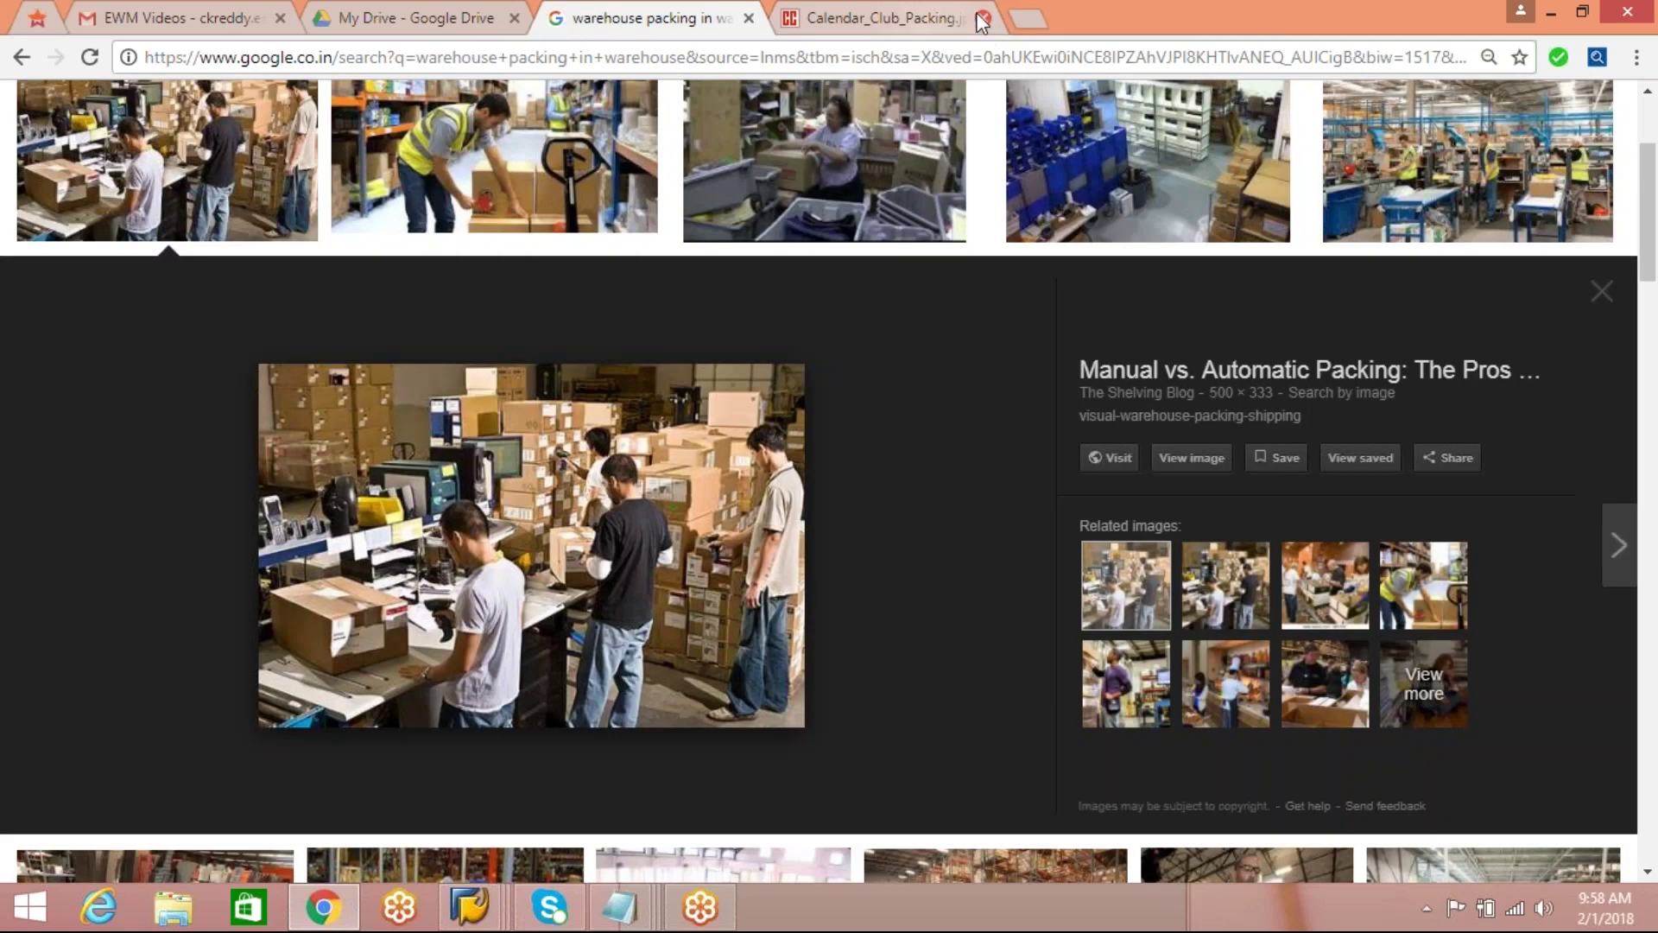
Step: Open google.co.in again, search for "warehouse staging" and browse the image results
left_click(501, 62)
type("google.co.in")
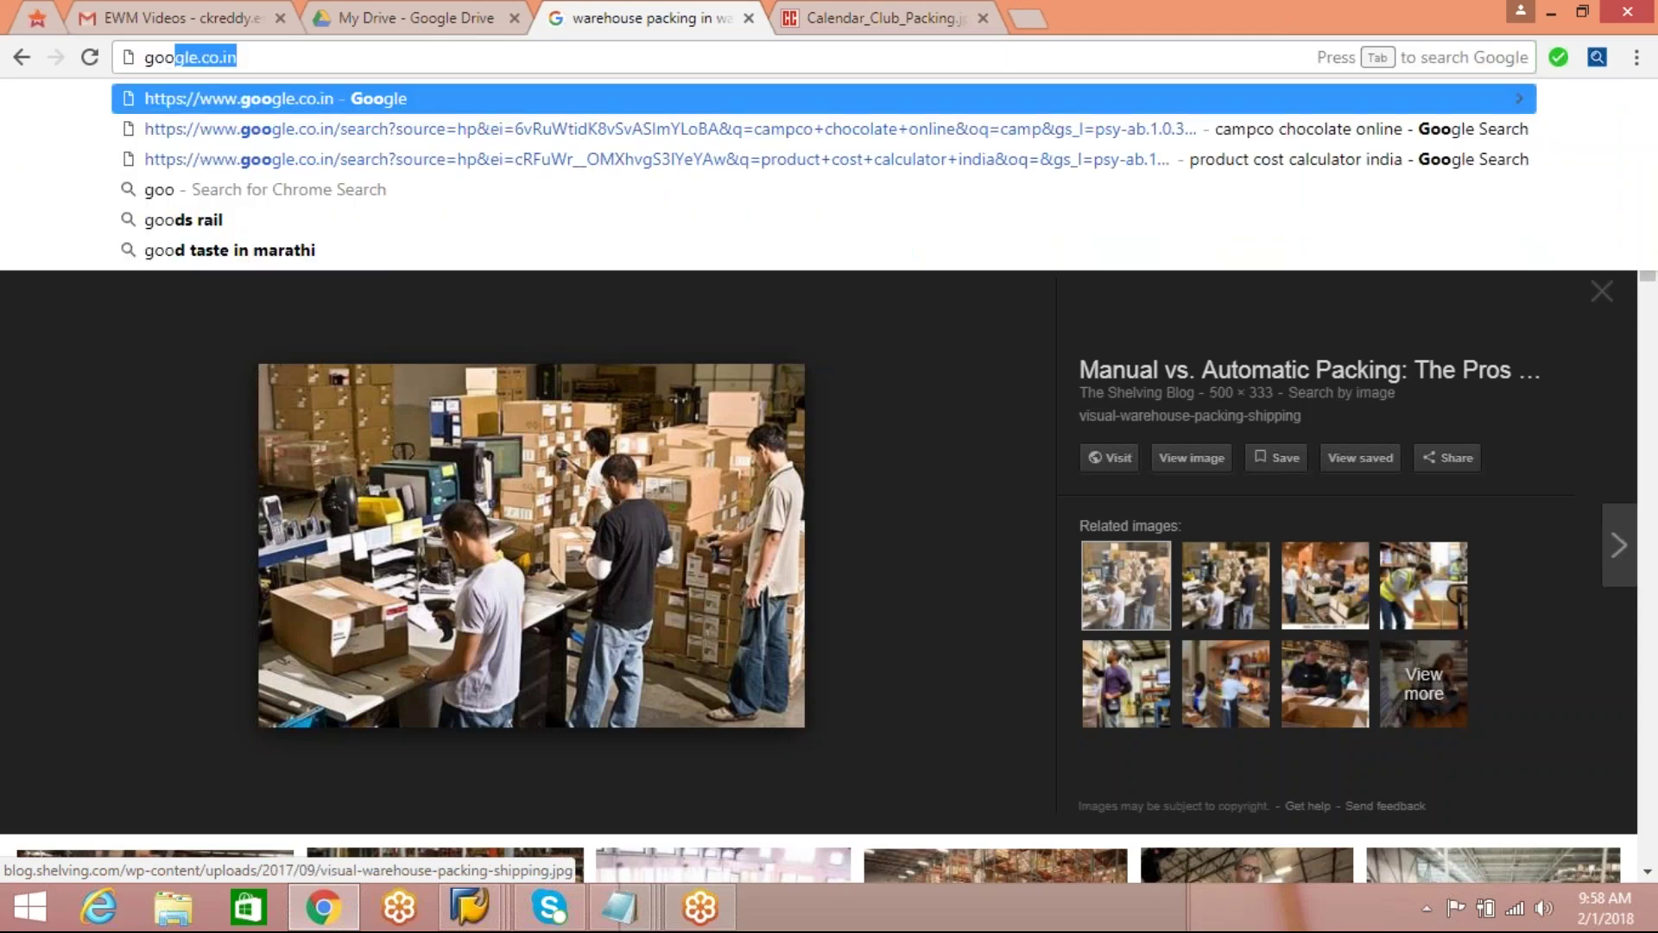
left_click(475, 108)
type("warehouse s")
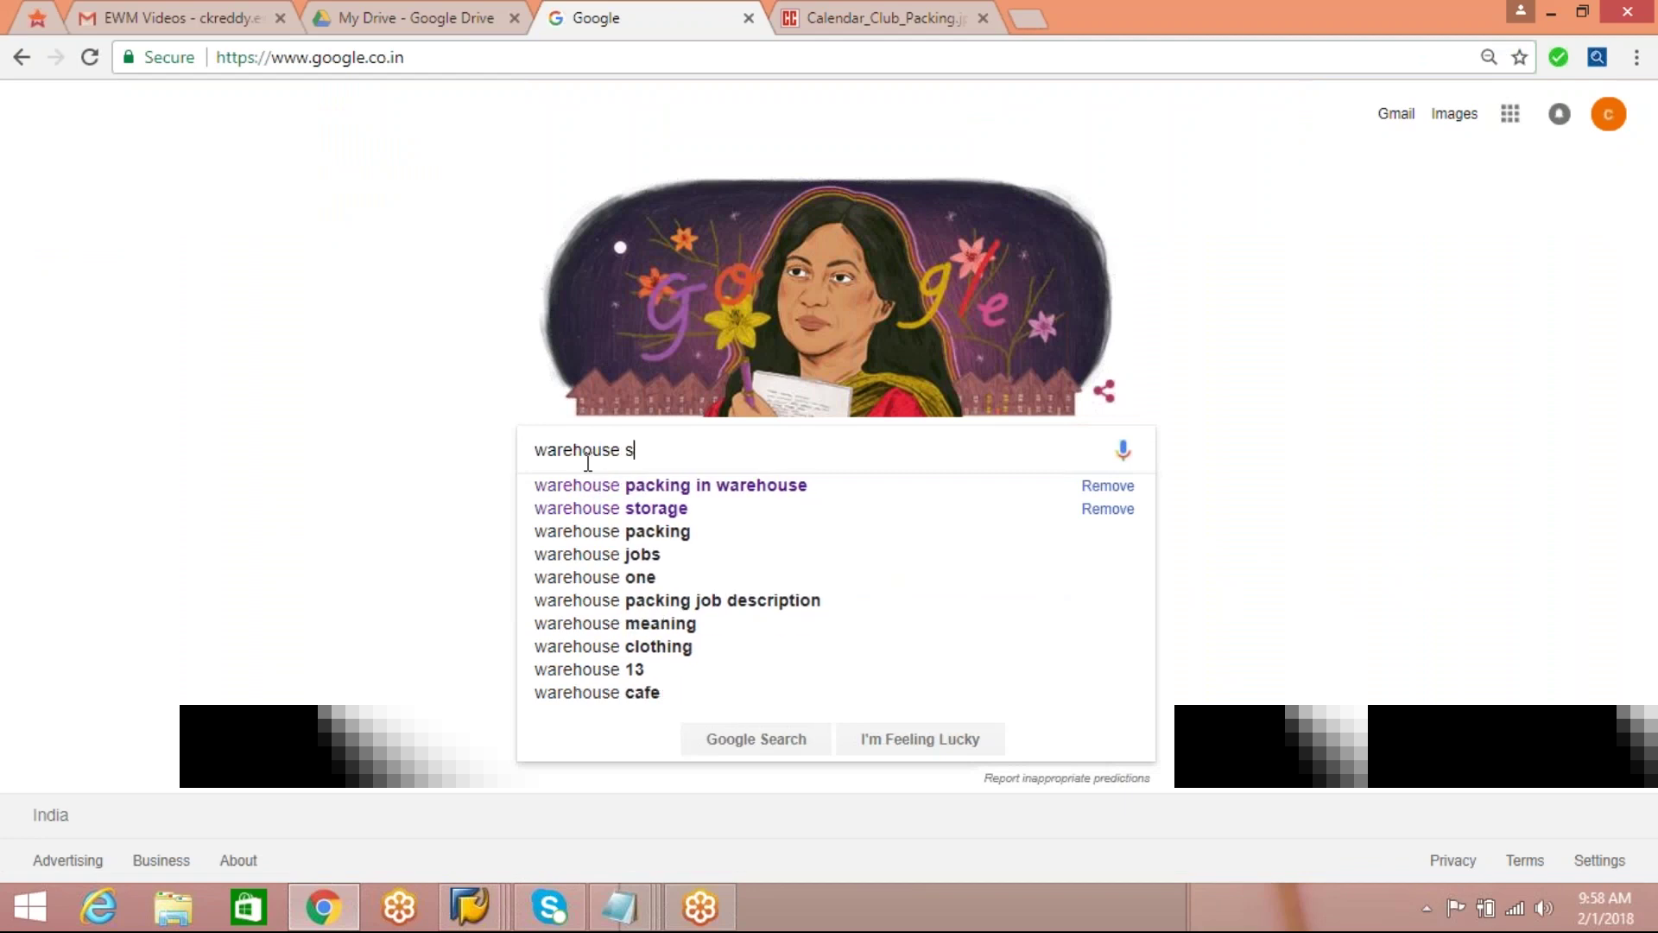
type("taging")
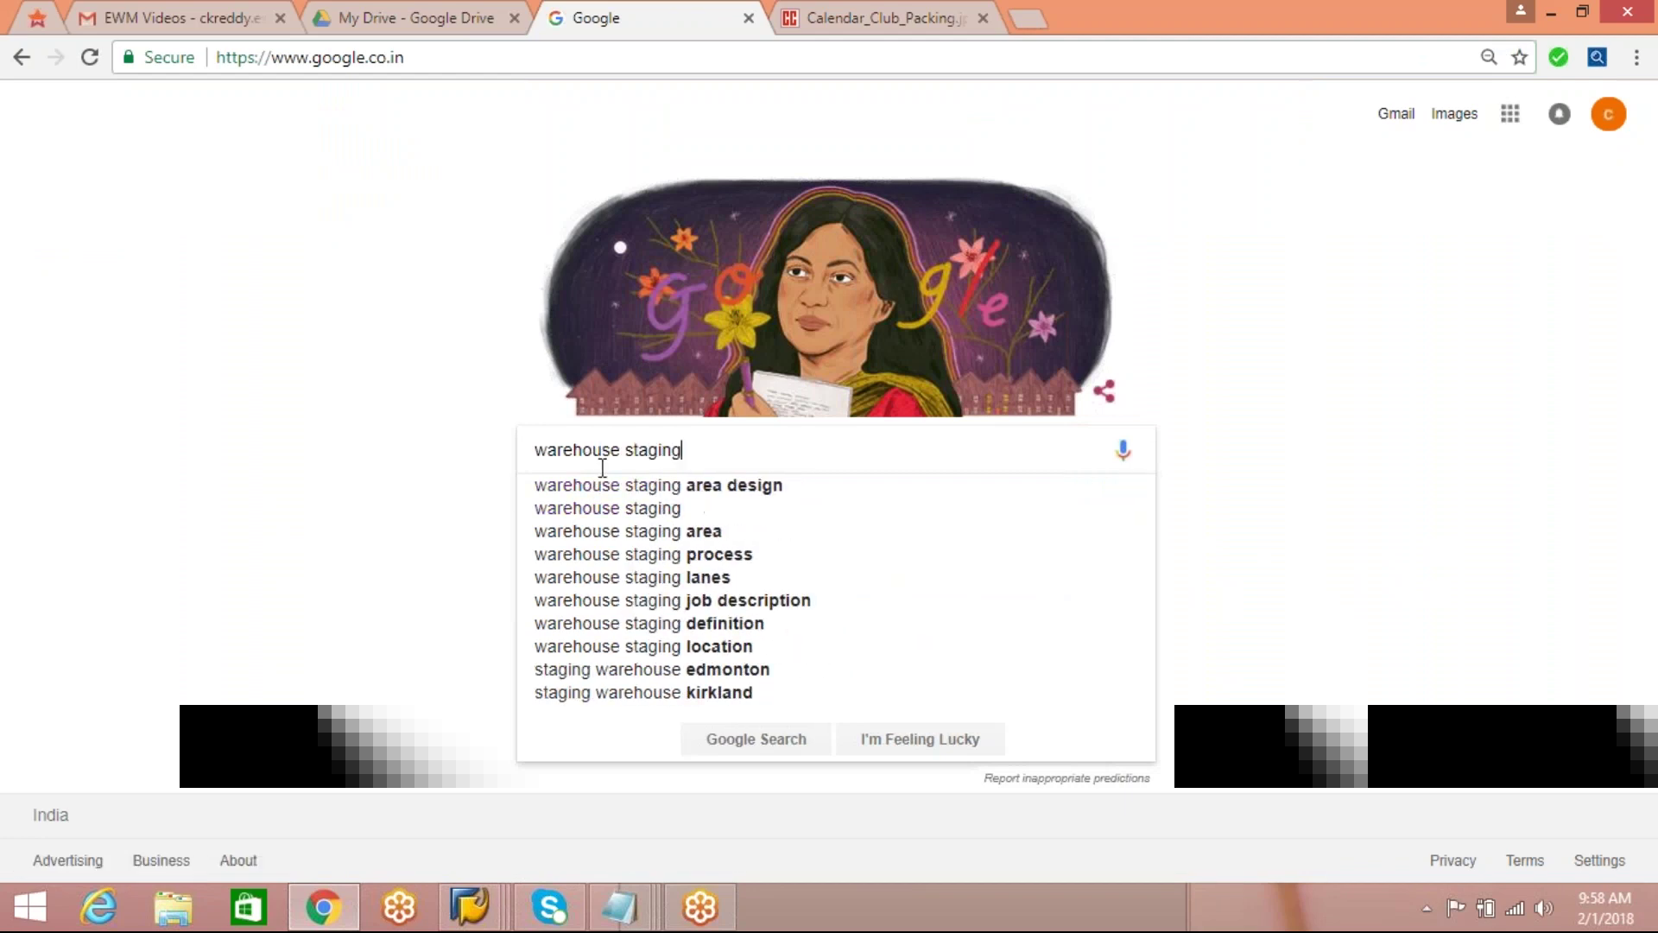
left_click(686, 511)
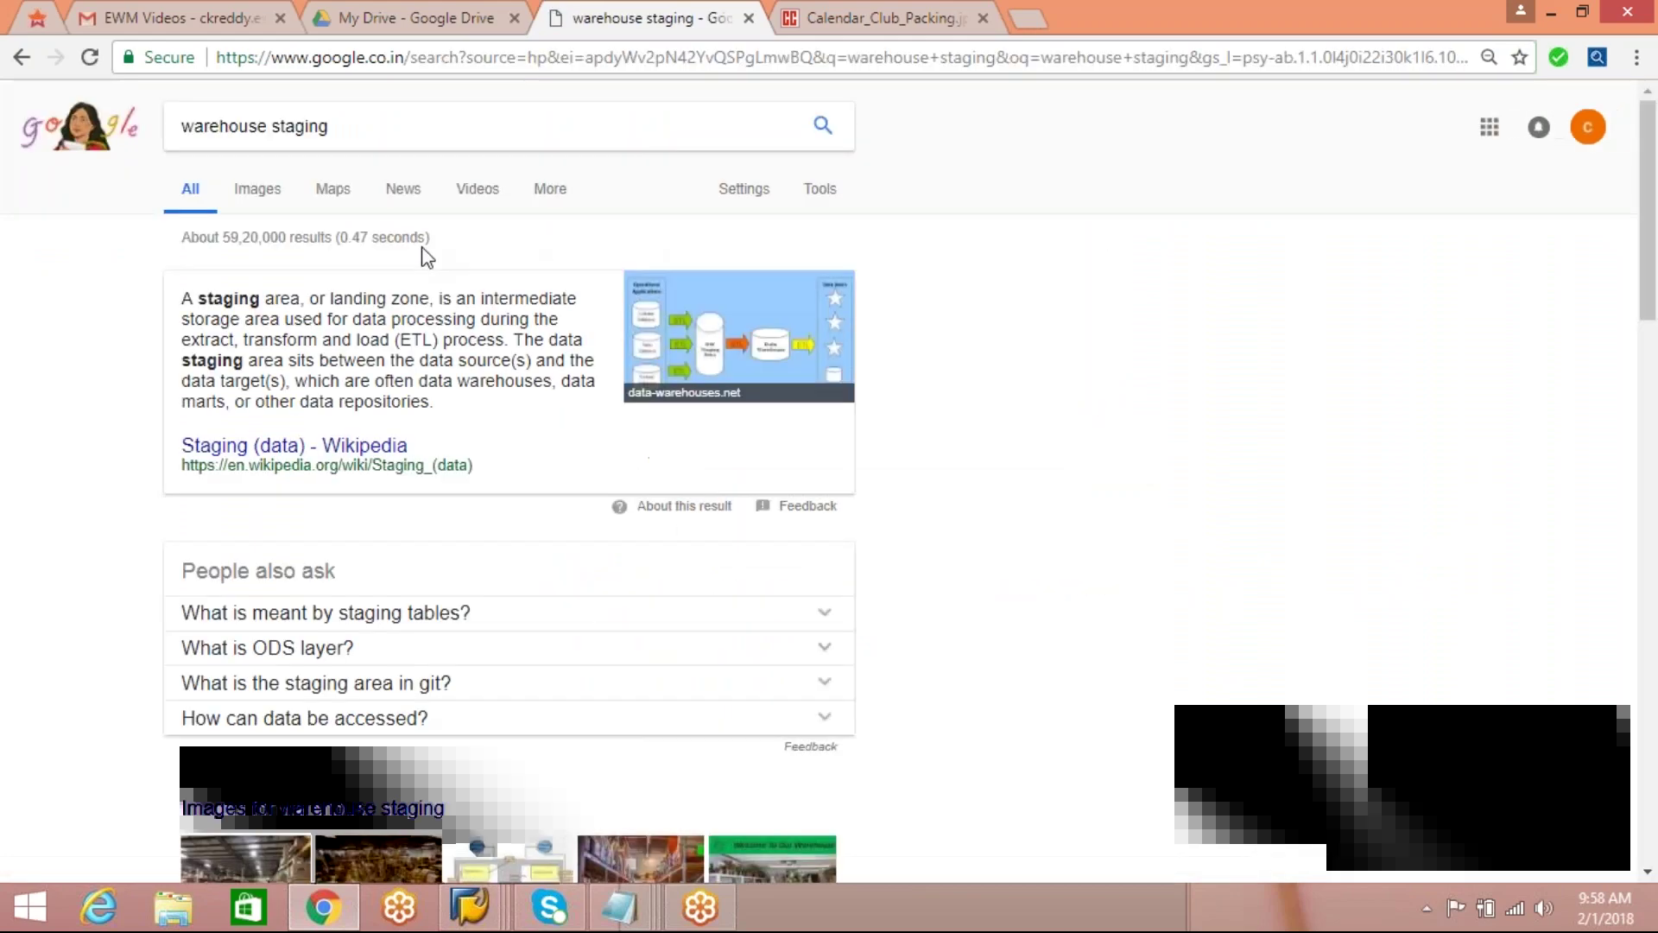
left_click(257, 190)
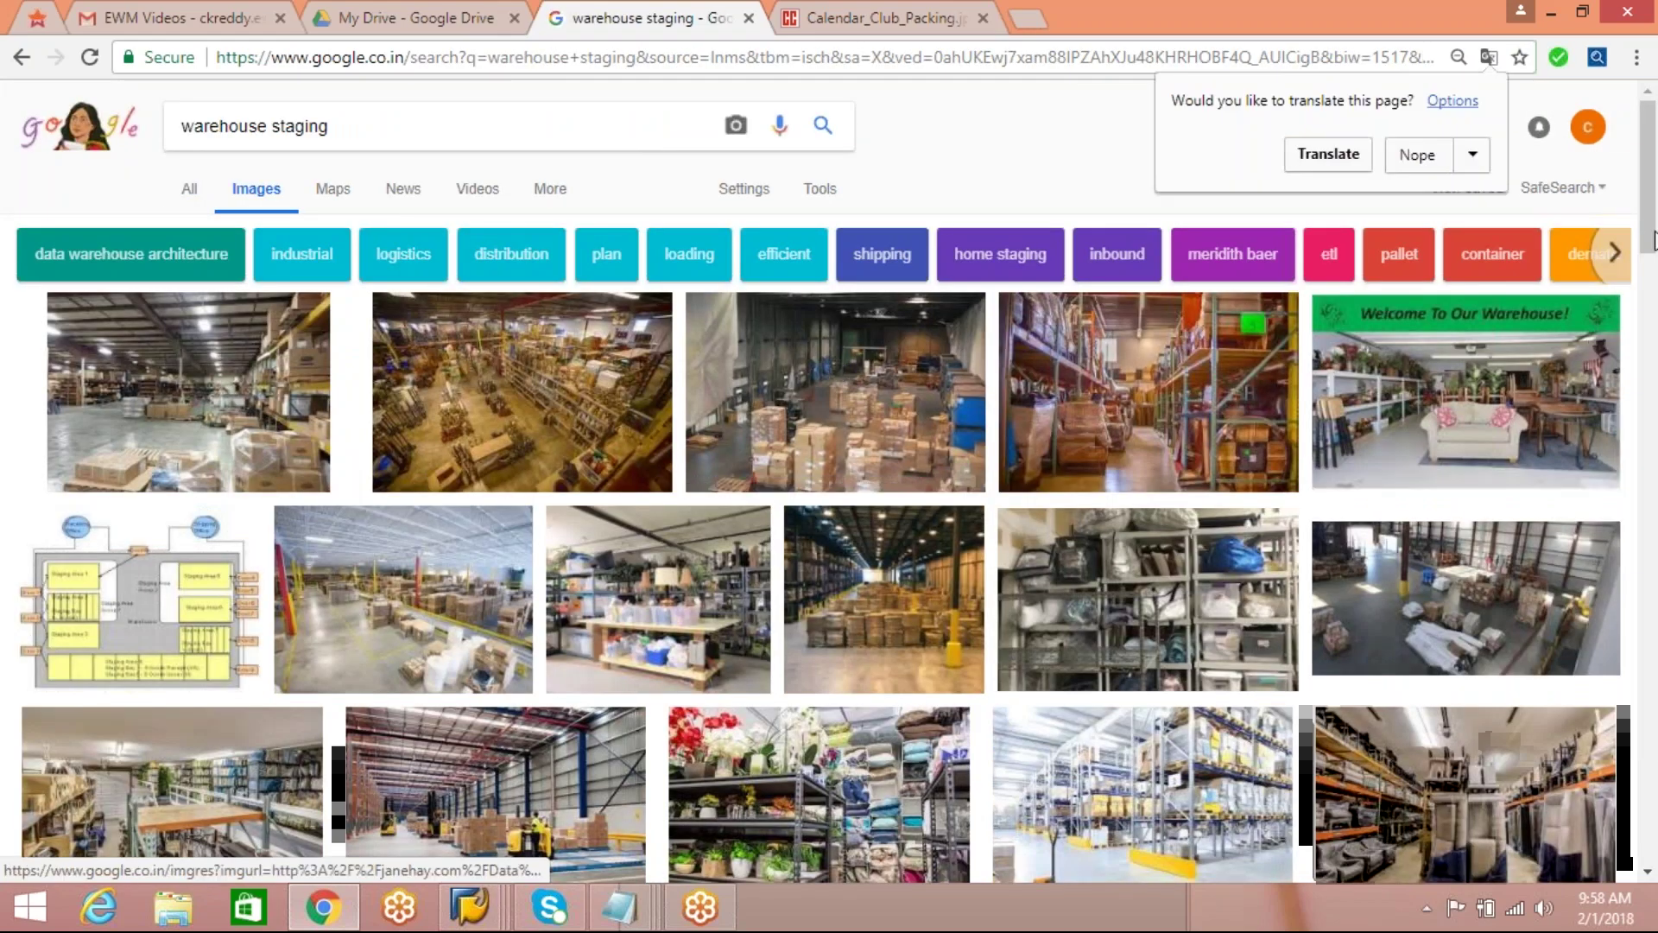
left_click_drag(1654, 242, 1656, 300)
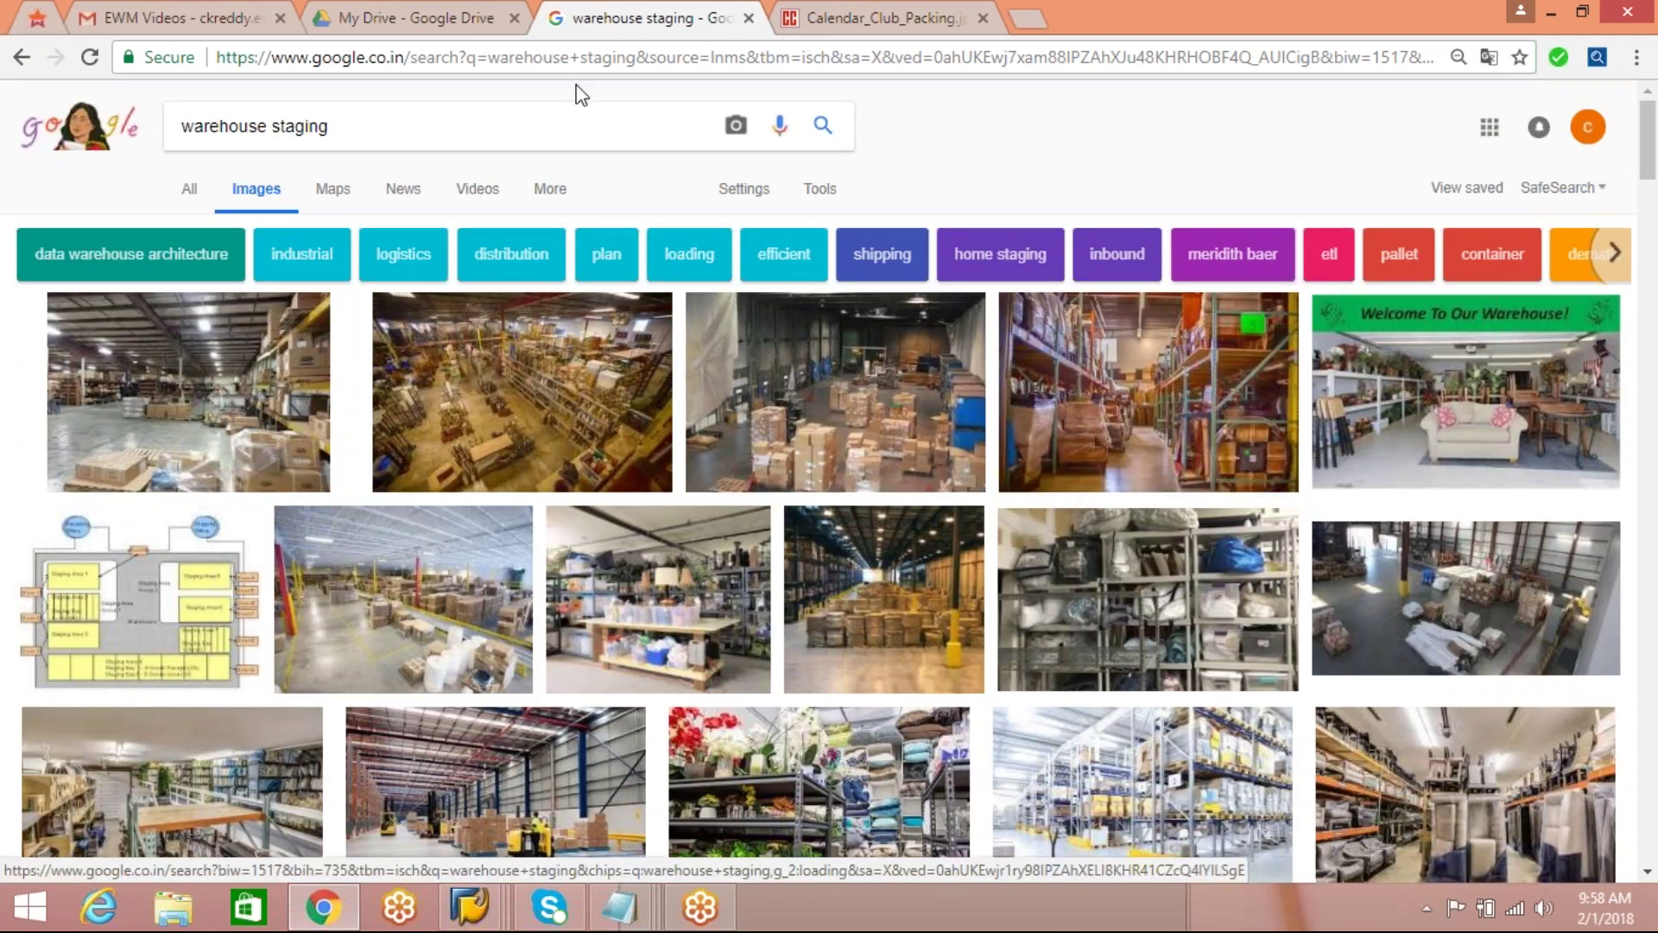
Step: Search the images for "warehouse staging door" and narrow the results to dock pictures
left_click(364, 115)
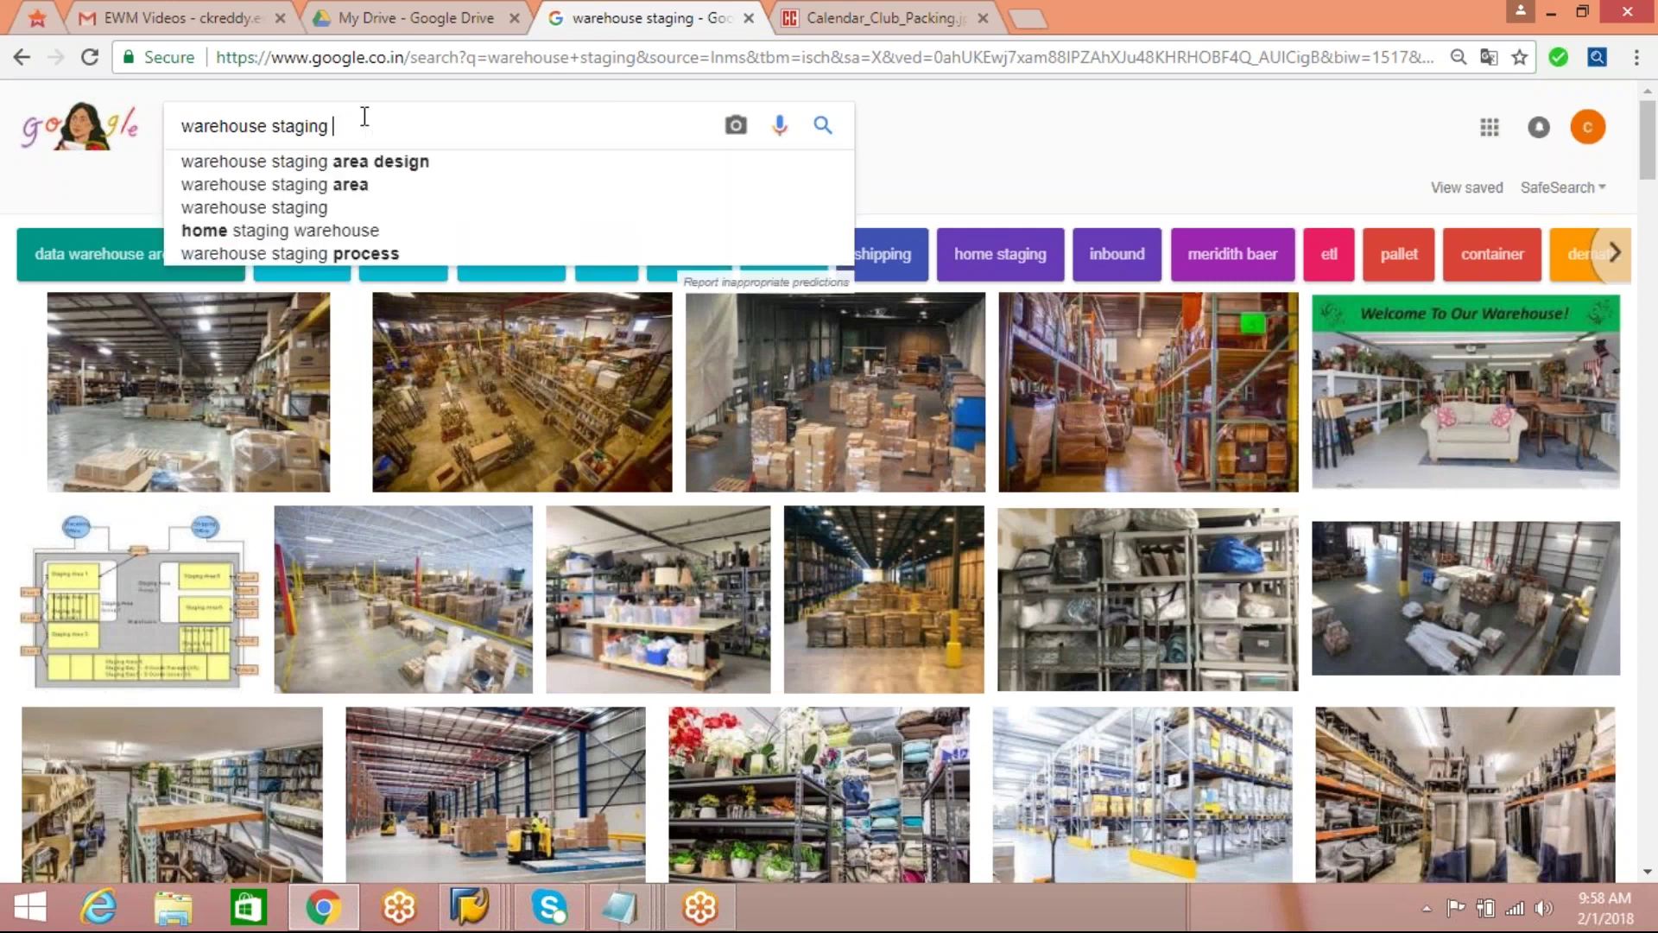
type("door")
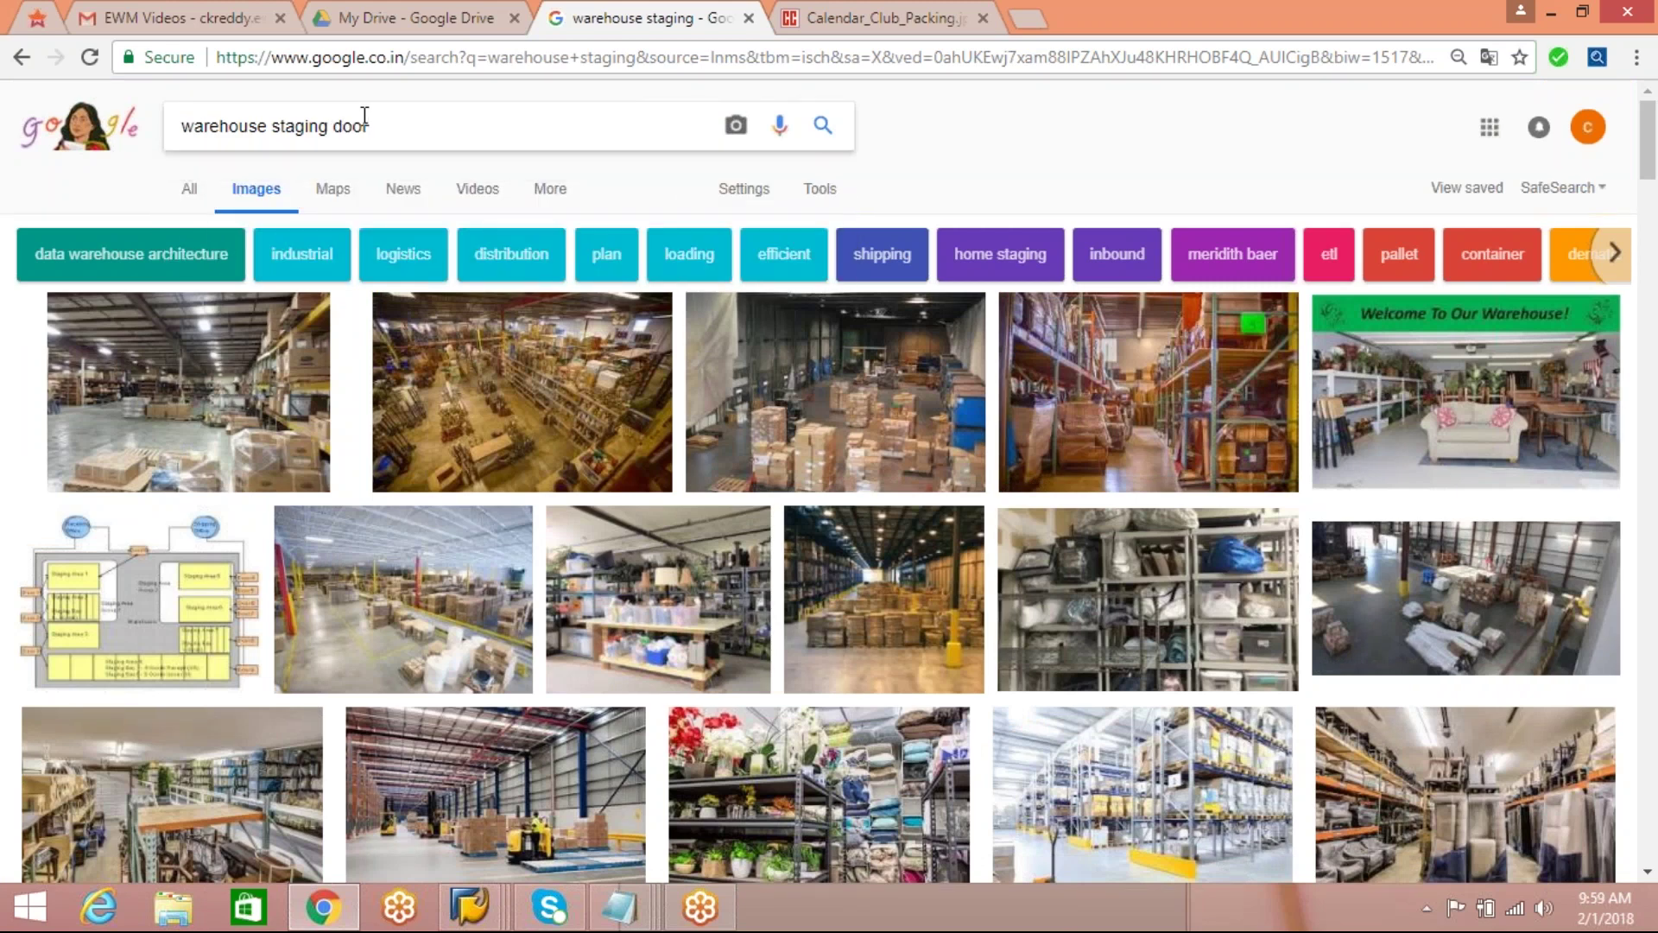
key("Return")
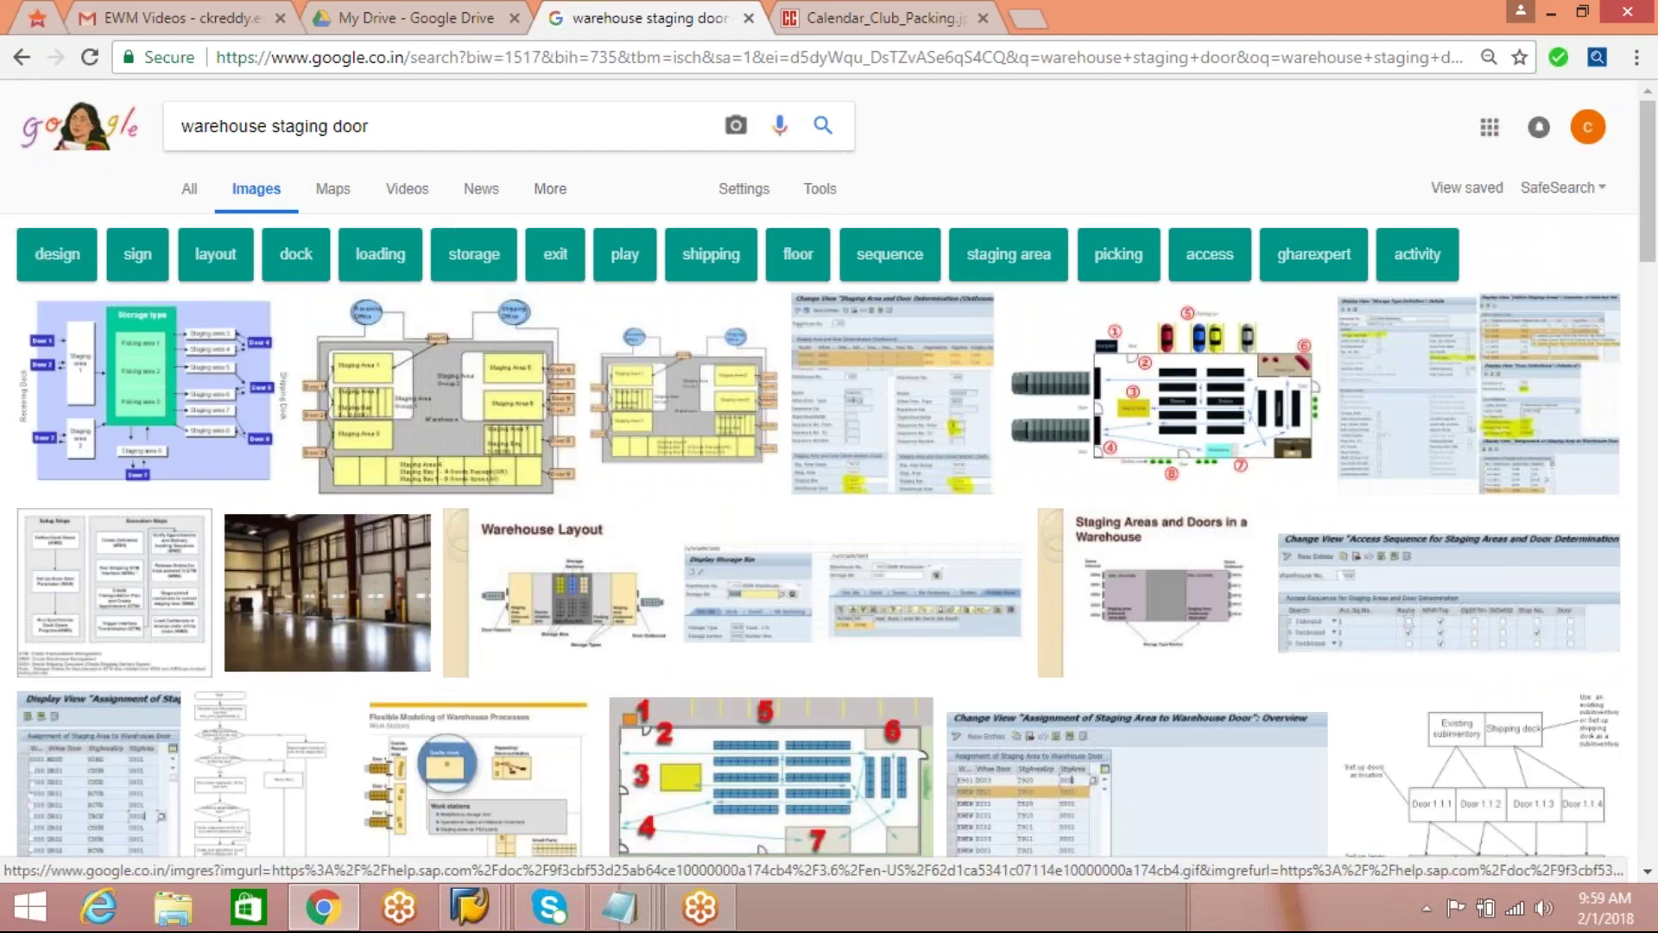
left_click(294, 273)
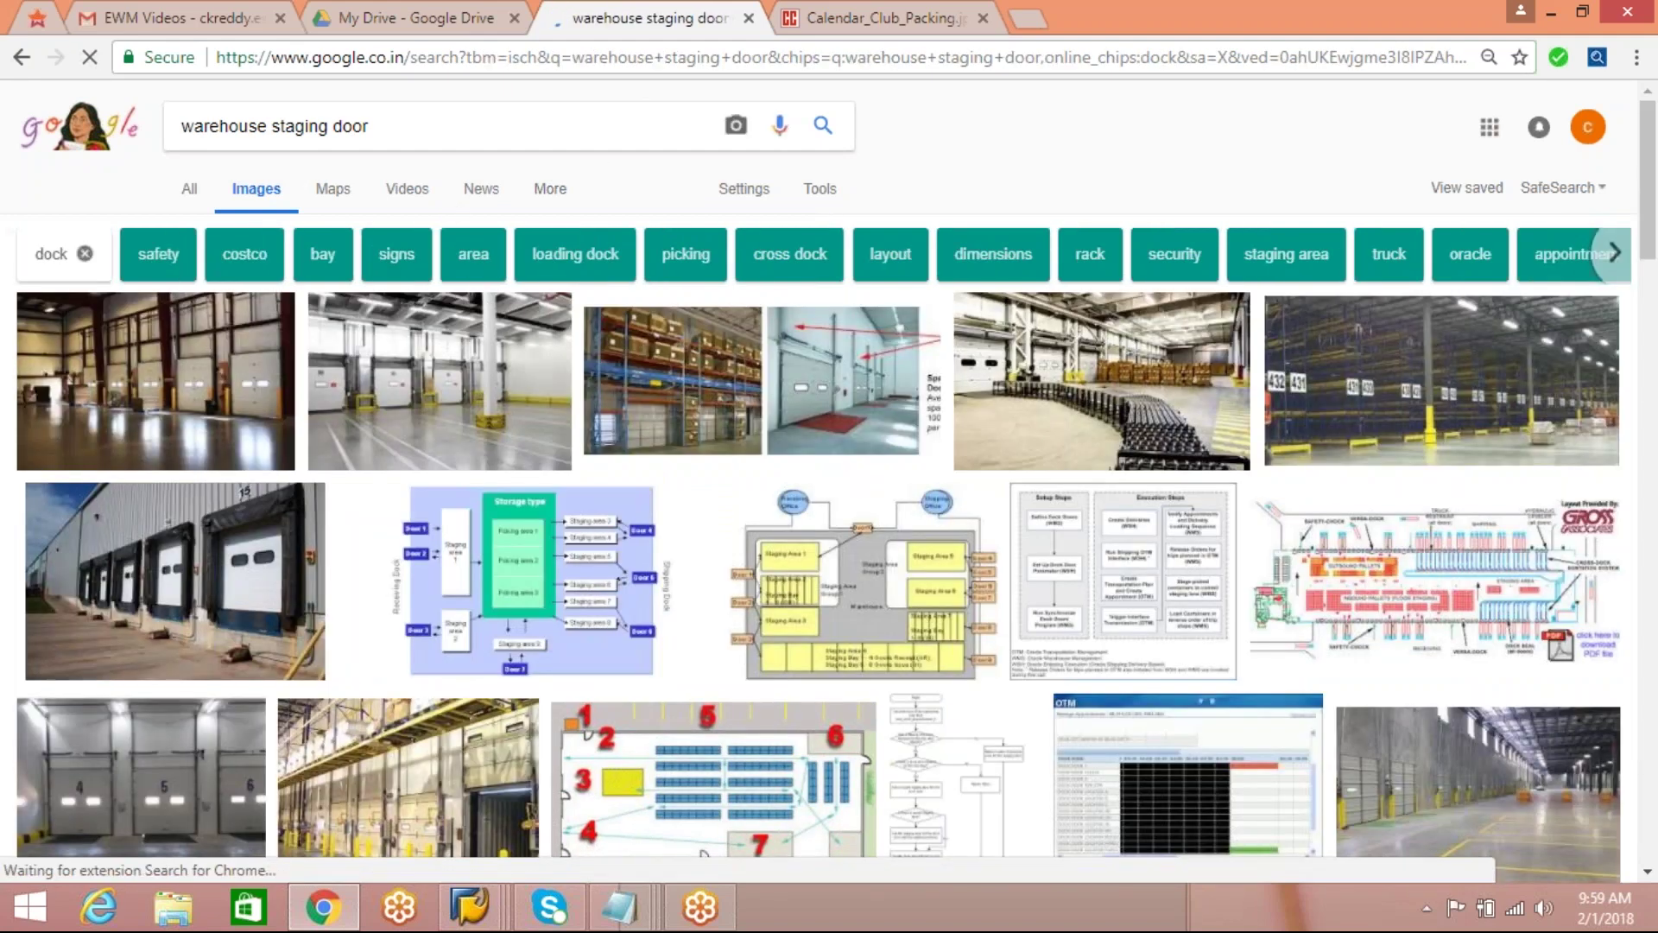
Step: Preview the Cisco-Eagle picture "How Loading Docks Multiply Plant Efficiency" and view it at full size
left_click(1161, 371)
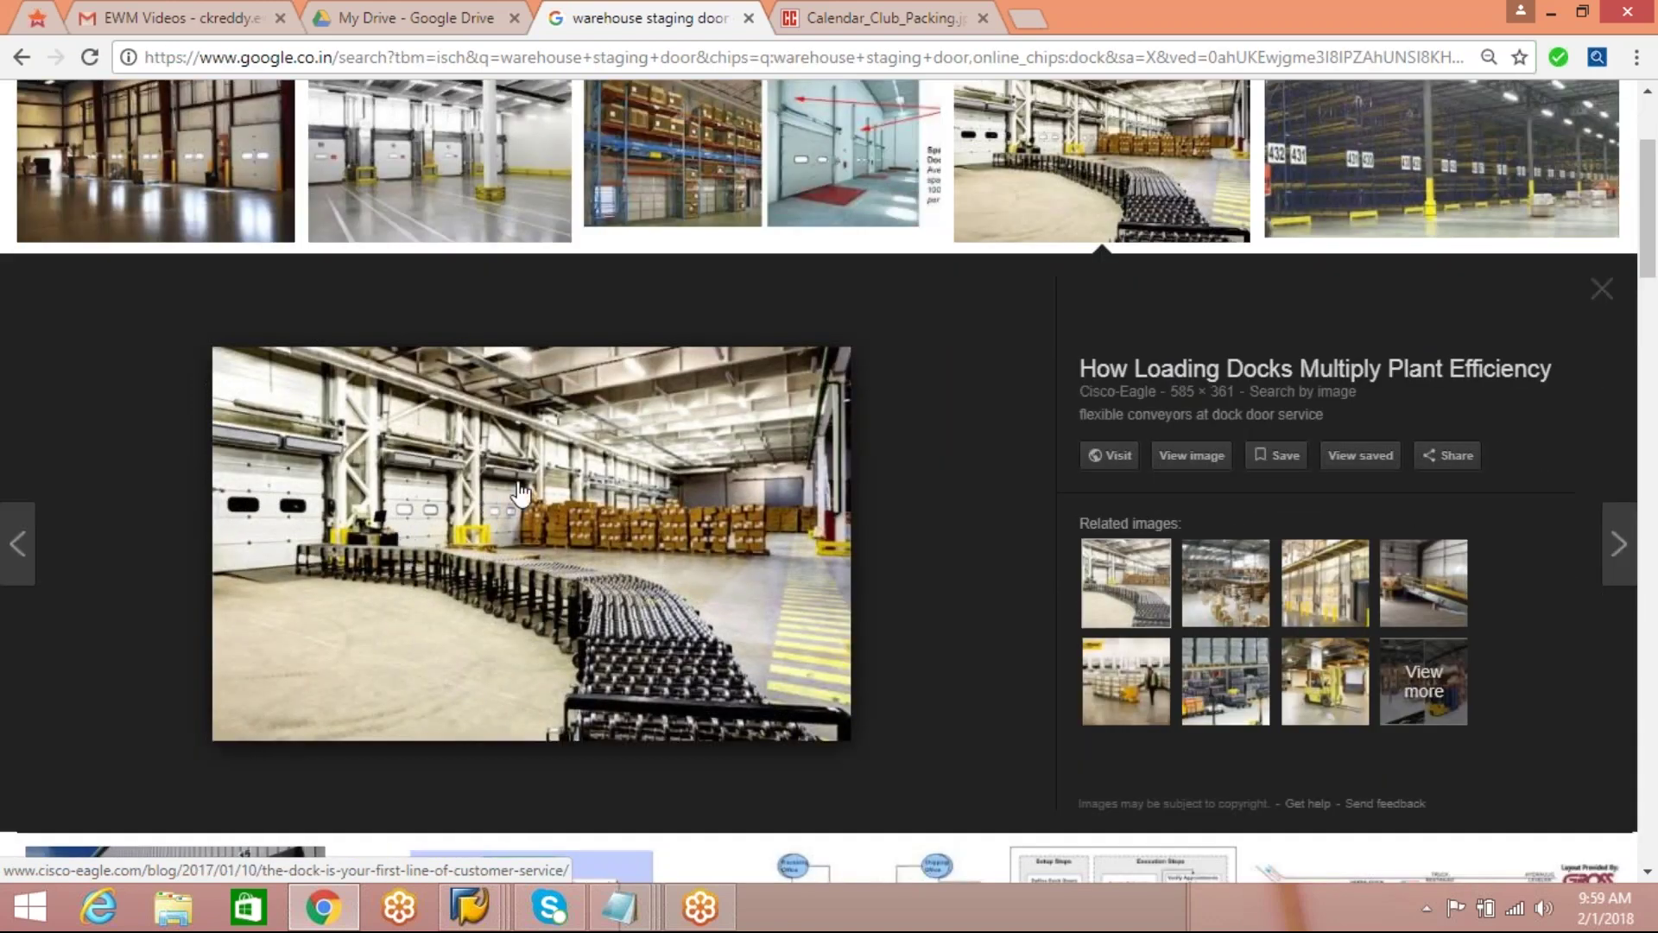
left_click(1192, 455)
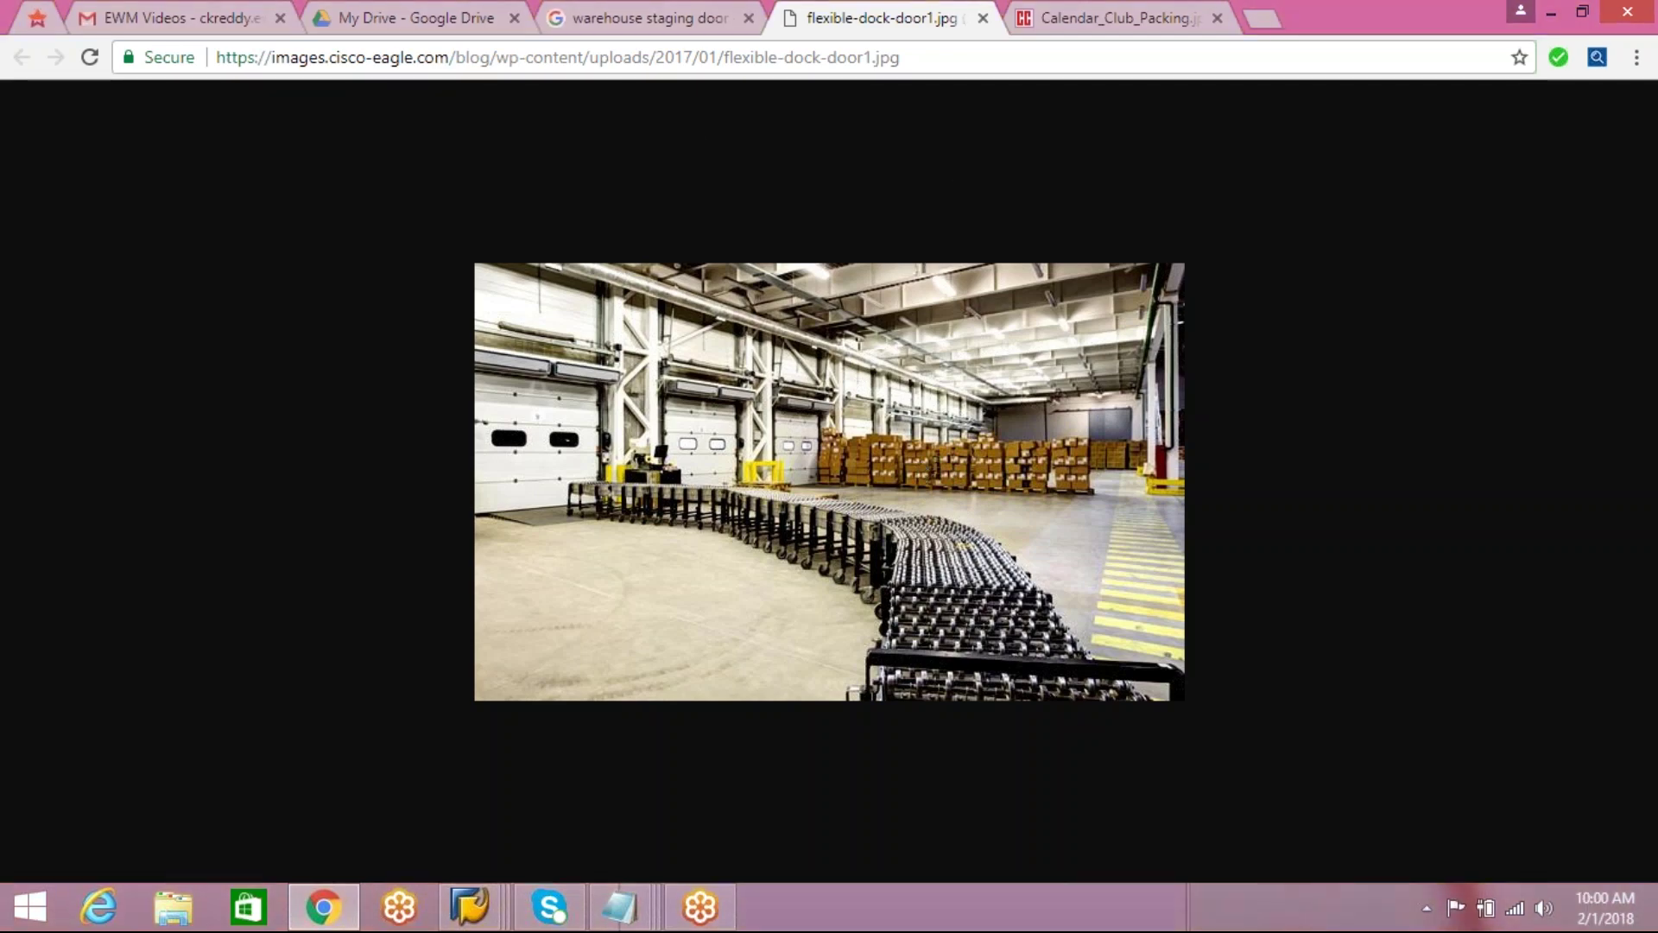
Step: Switch to SAP's Storage Type Role list and highlight role F, Doors
left_click(470, 905)
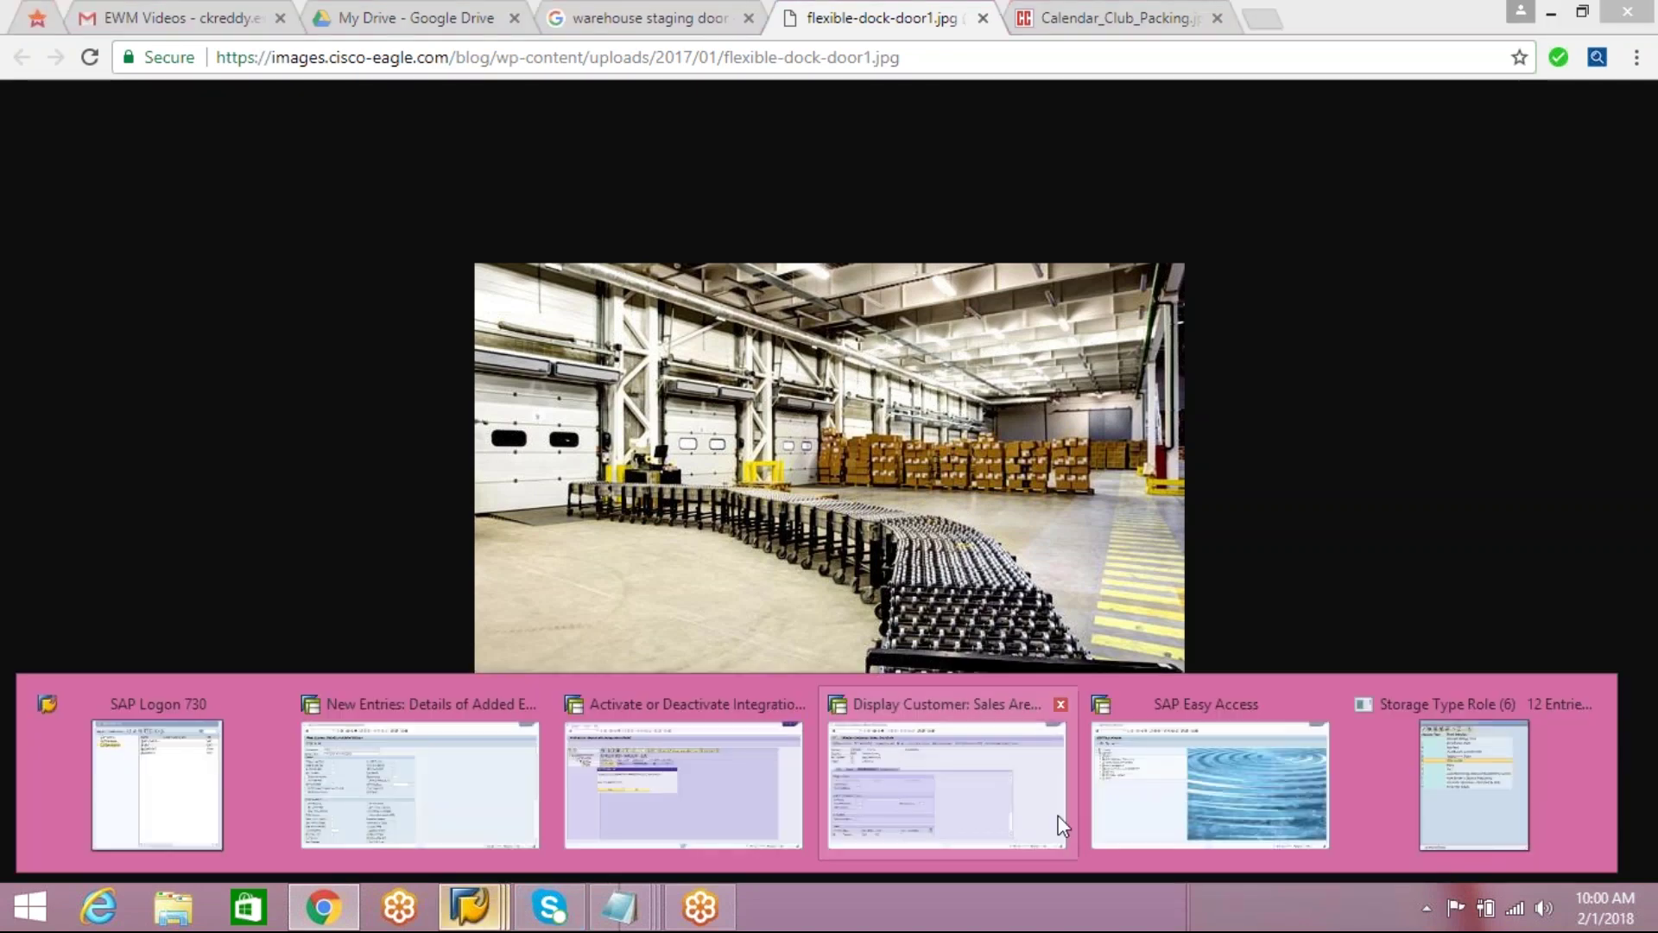
left_click(1458, 765)
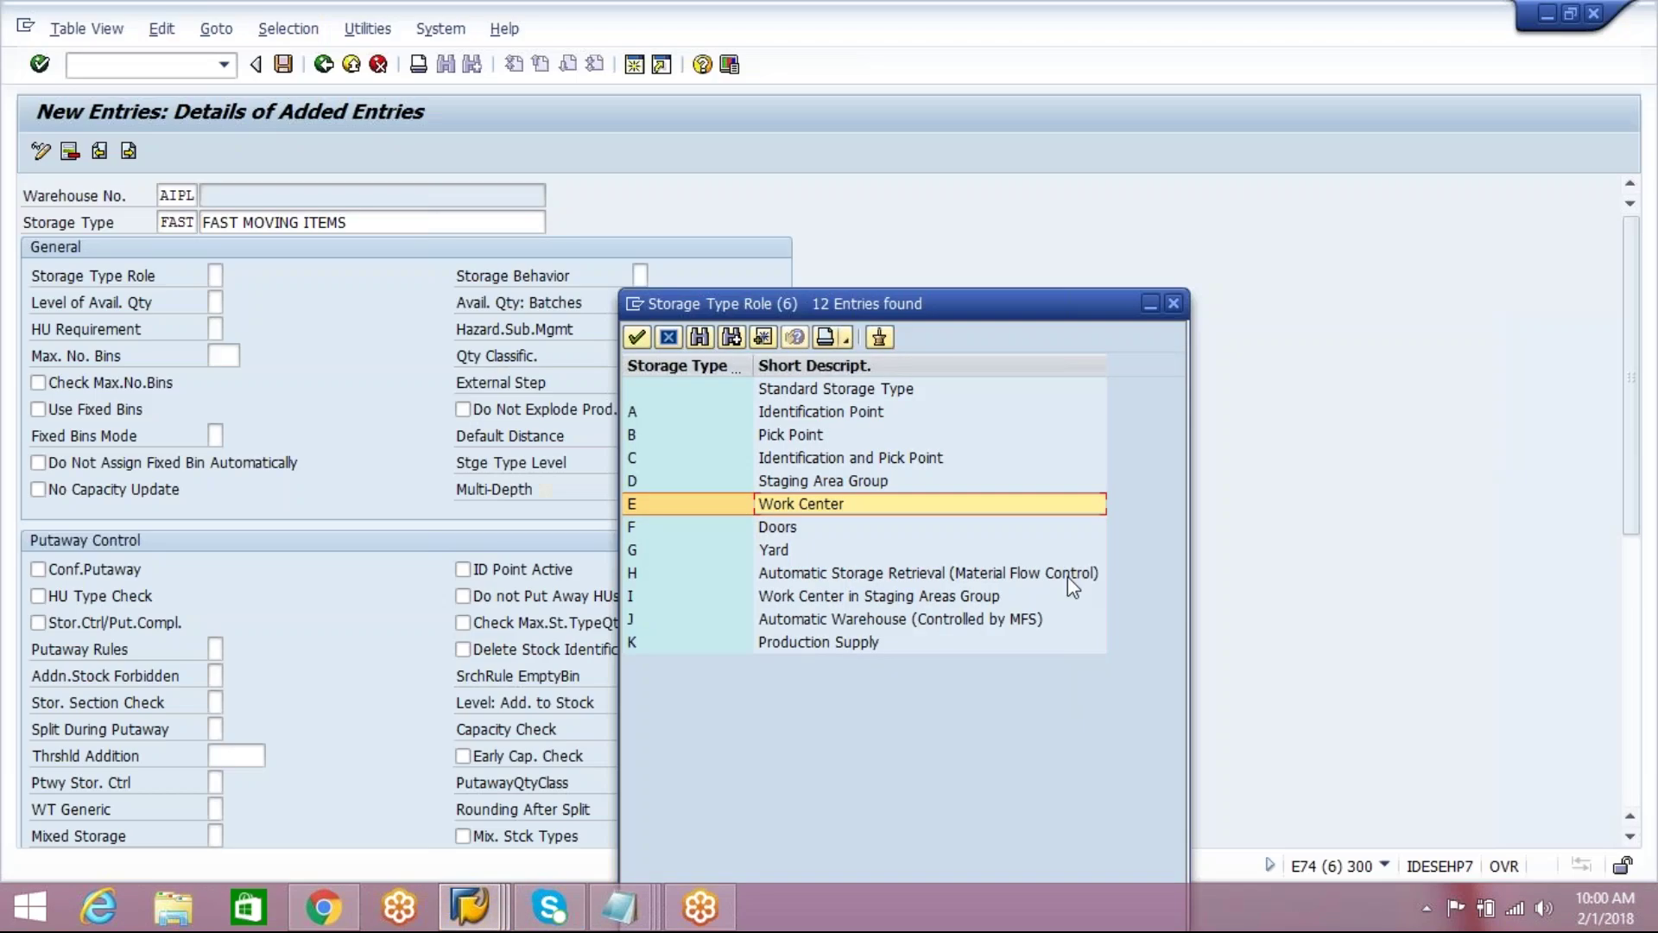
left_click(796, 526)
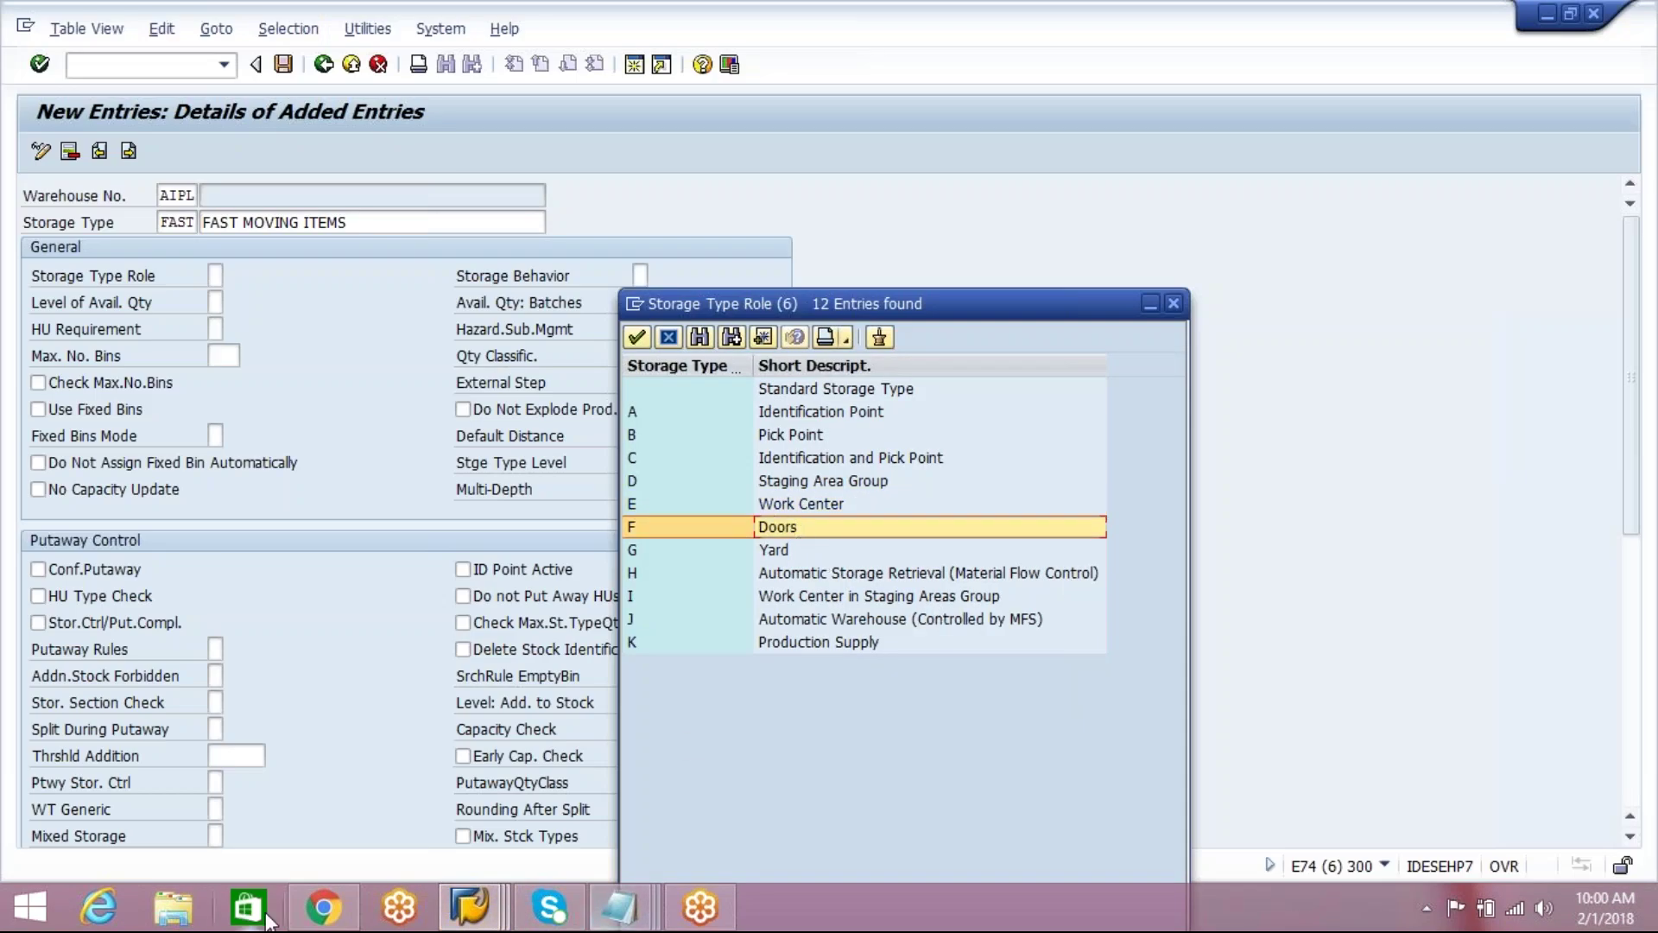
Step: Return to the flexible dock door picture in Chrome, examine its doors, and close its tab
mouse_move(333, 916)
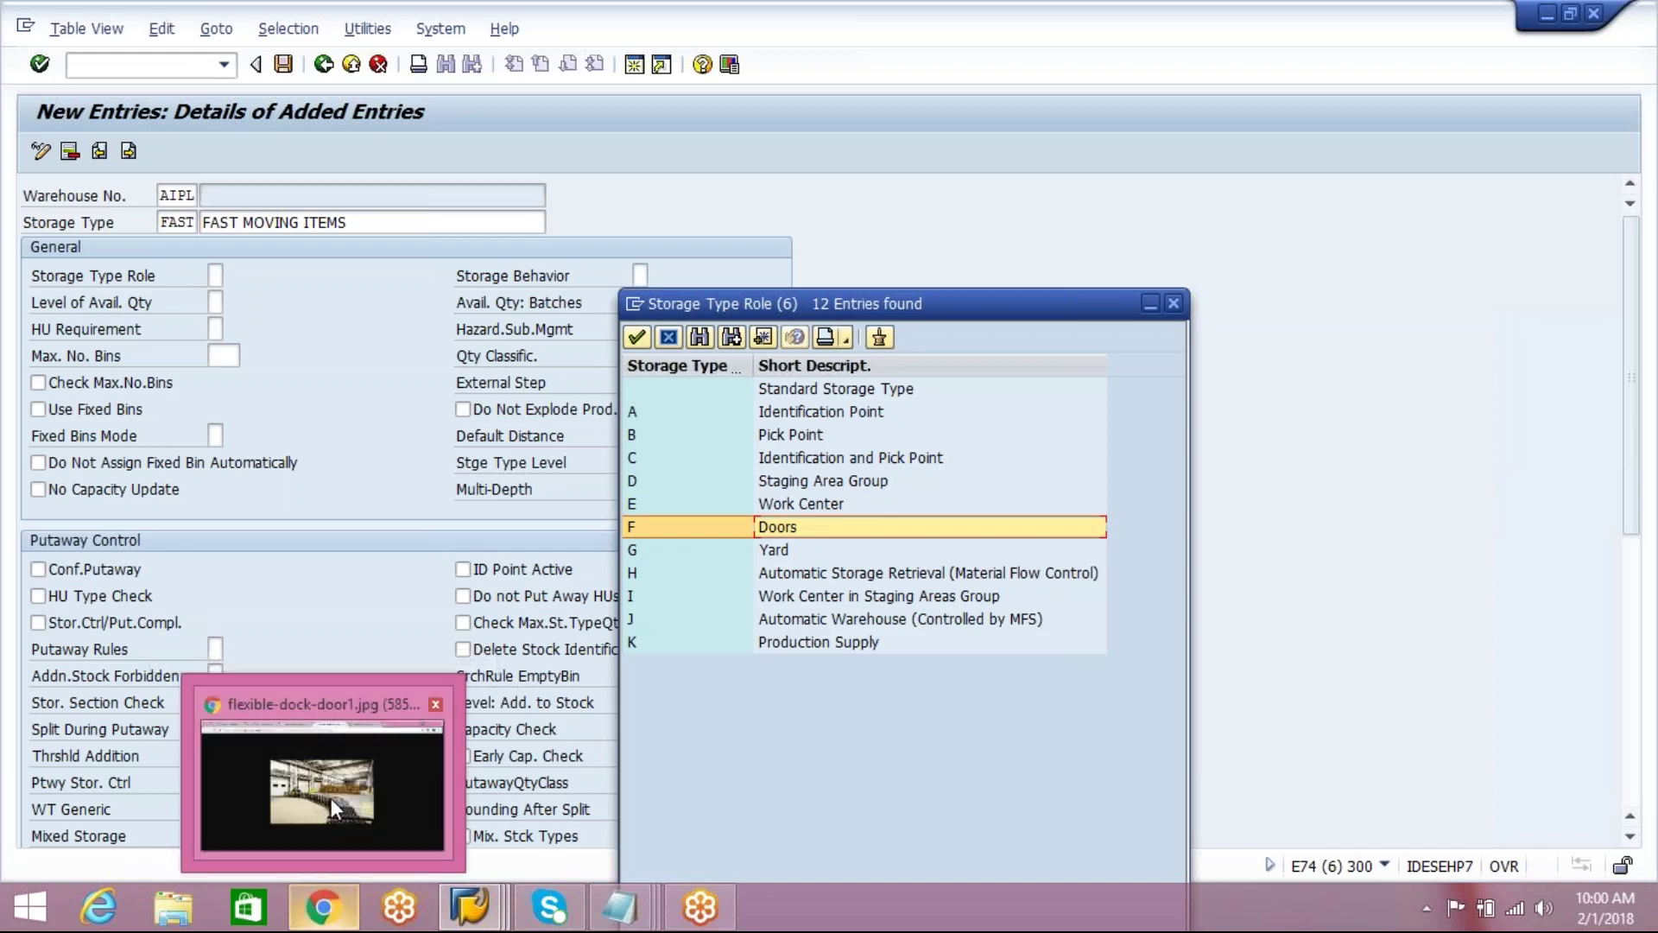
left_click(330, 798)
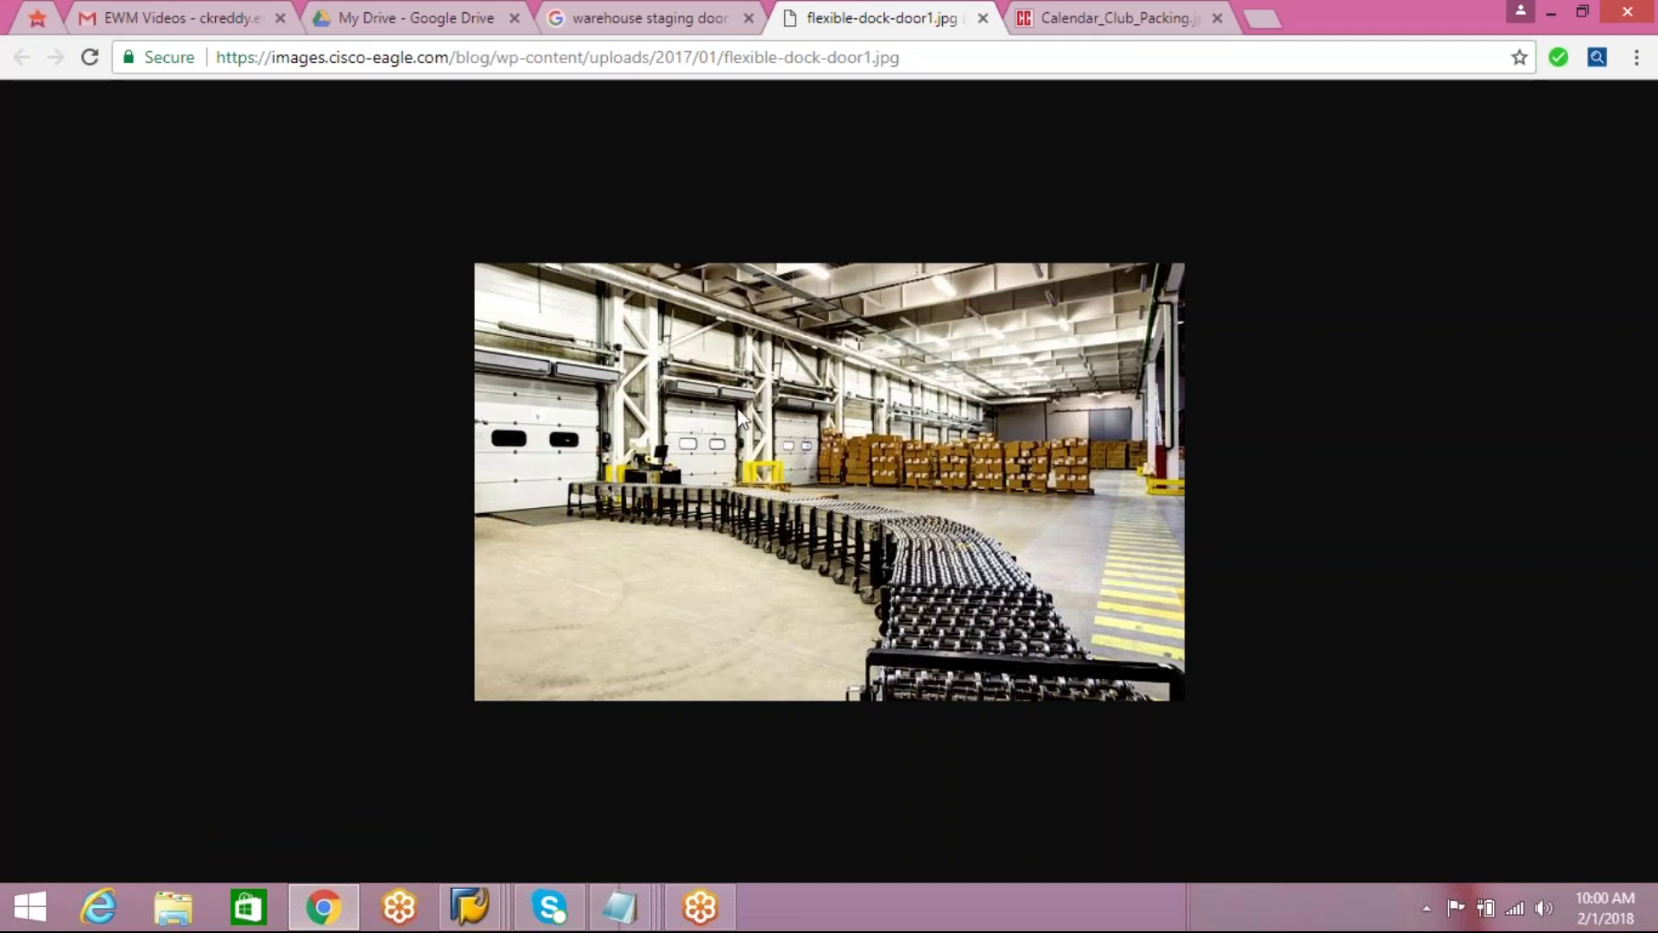
left_click(982, 18)
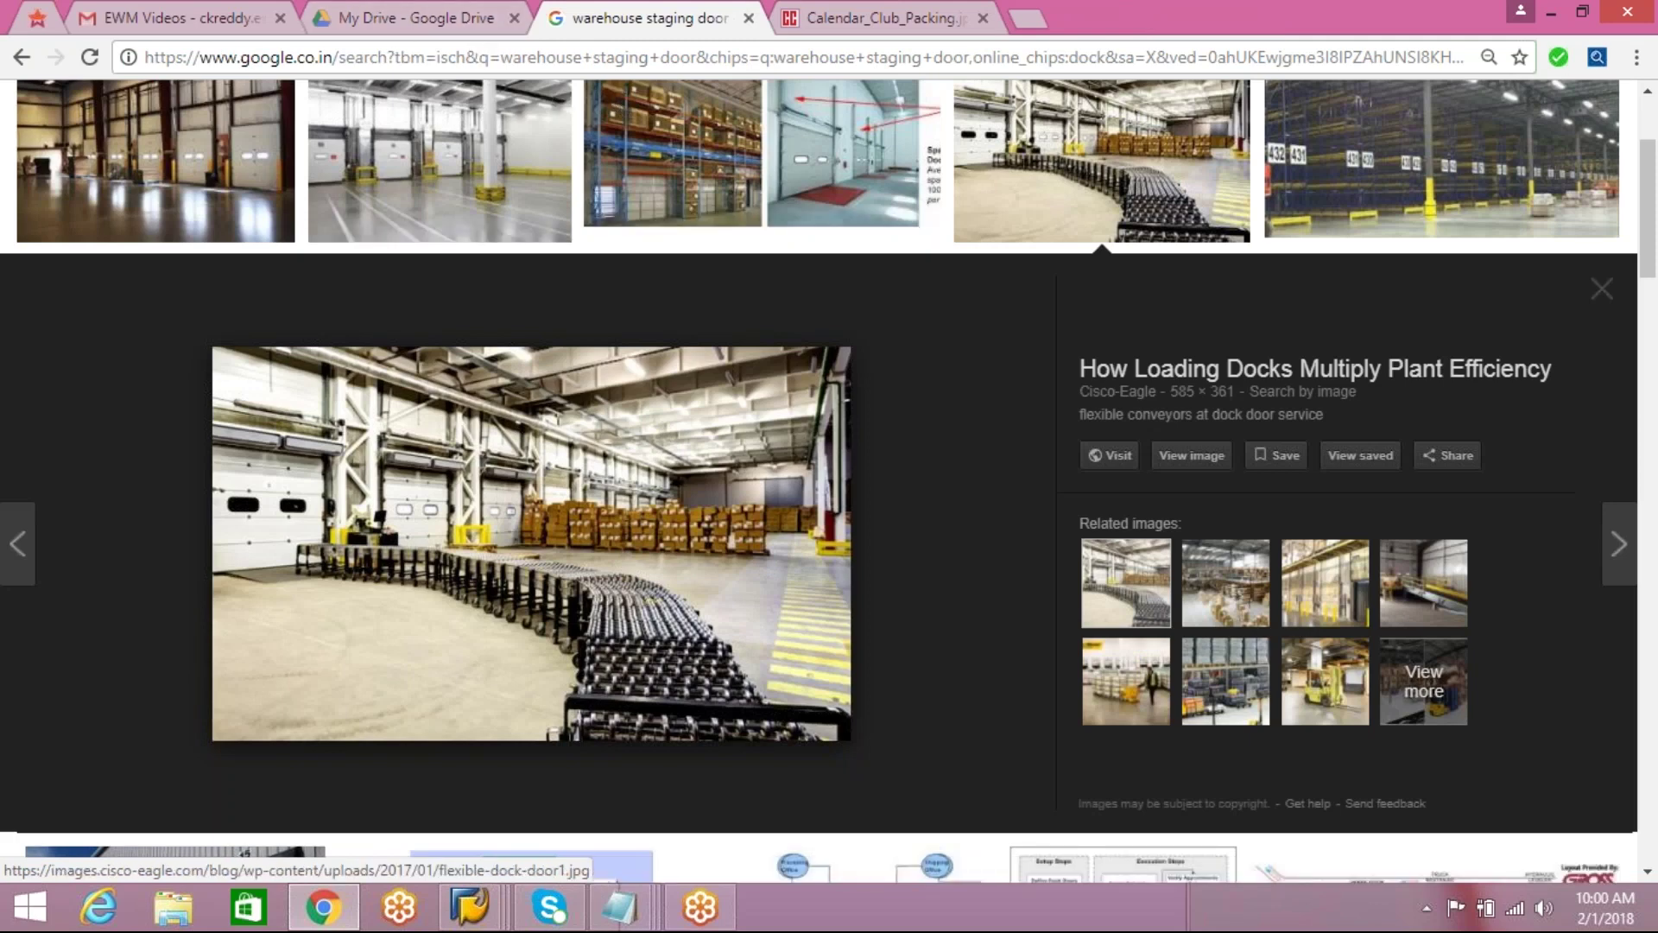
Step: Open google.co.in, search the images for "warehouse doors" and preview the Wessex Industrial Doors picture
left_click(475, 57)
type("google.co.in")
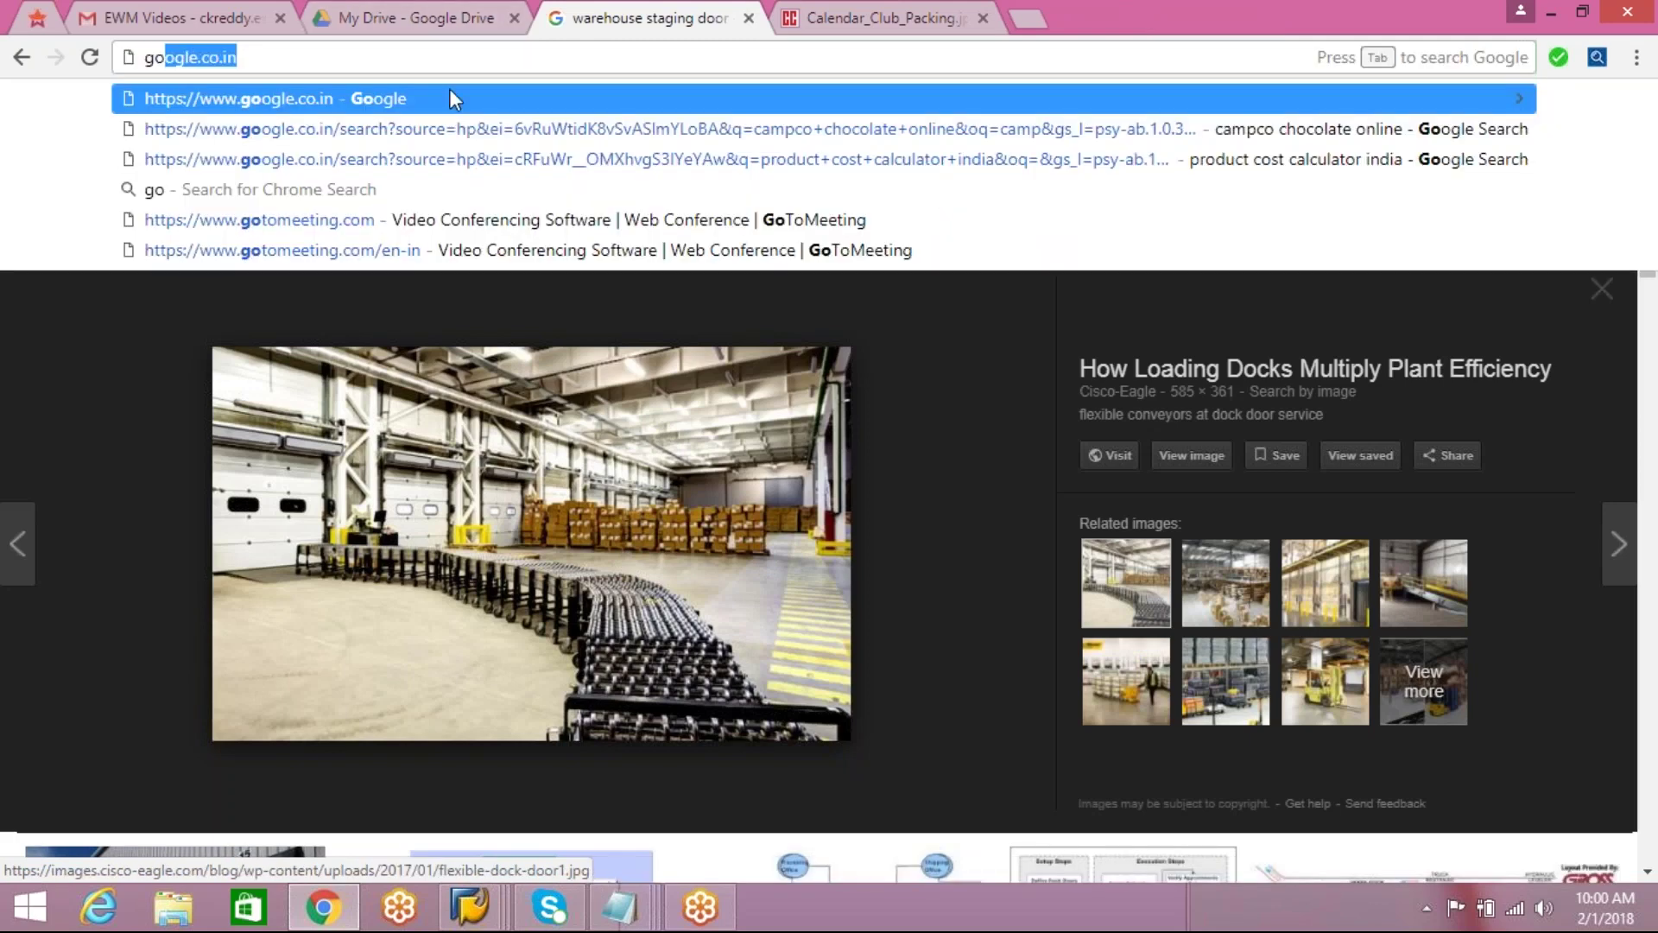
key("Return")
type("w")
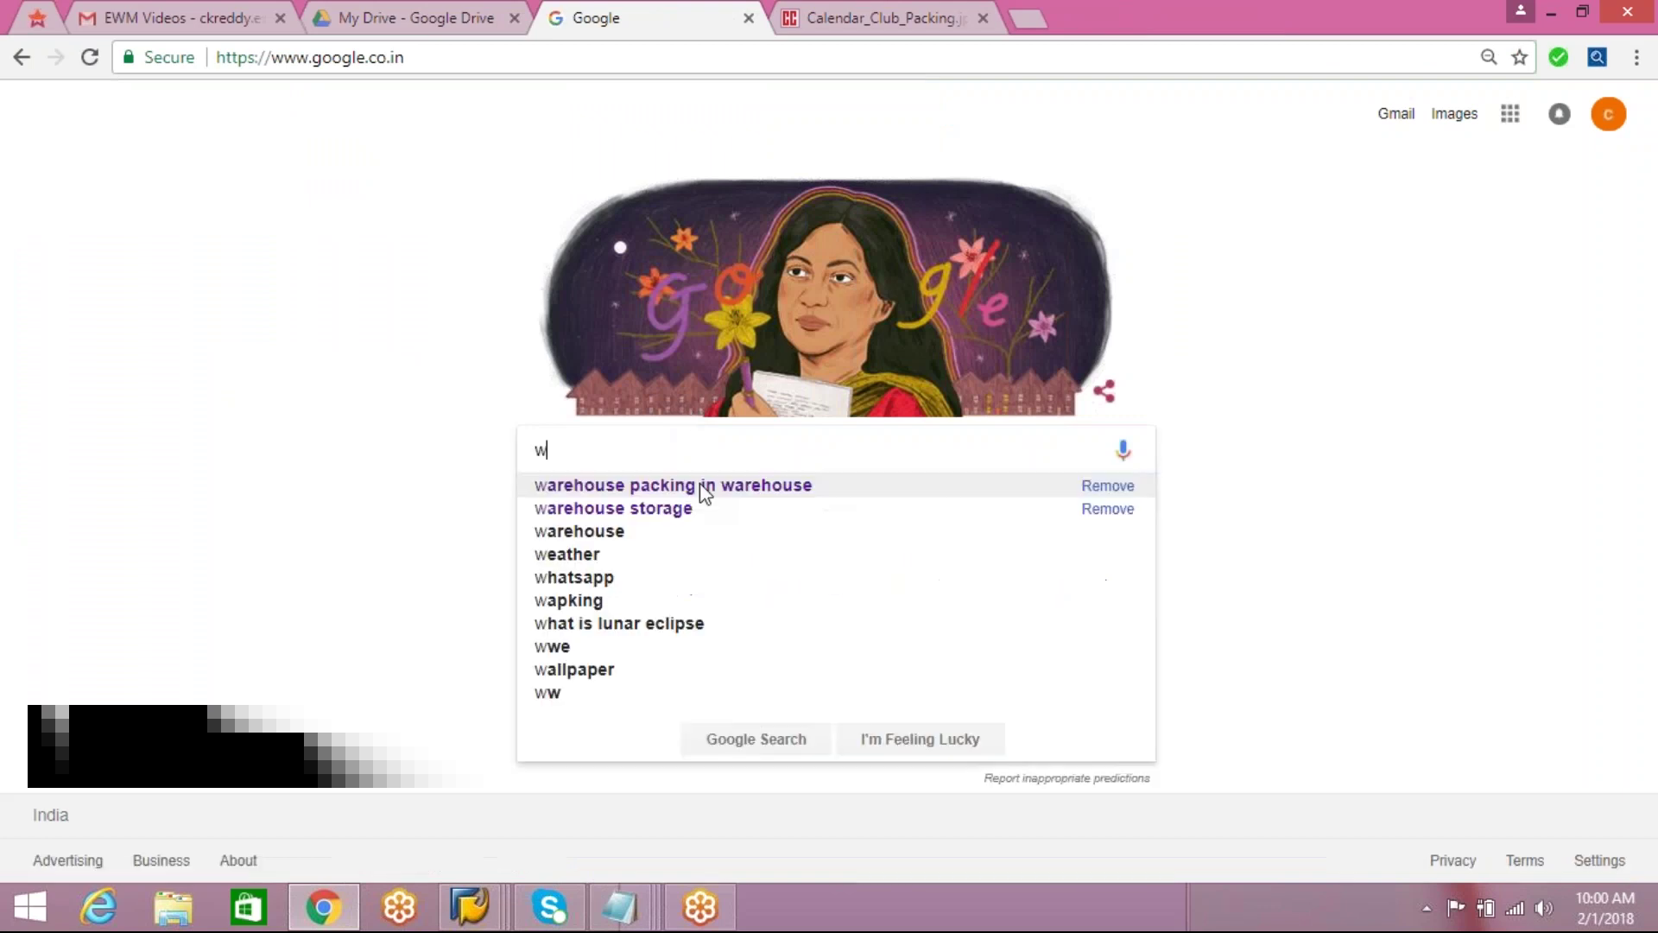
type("arehous")
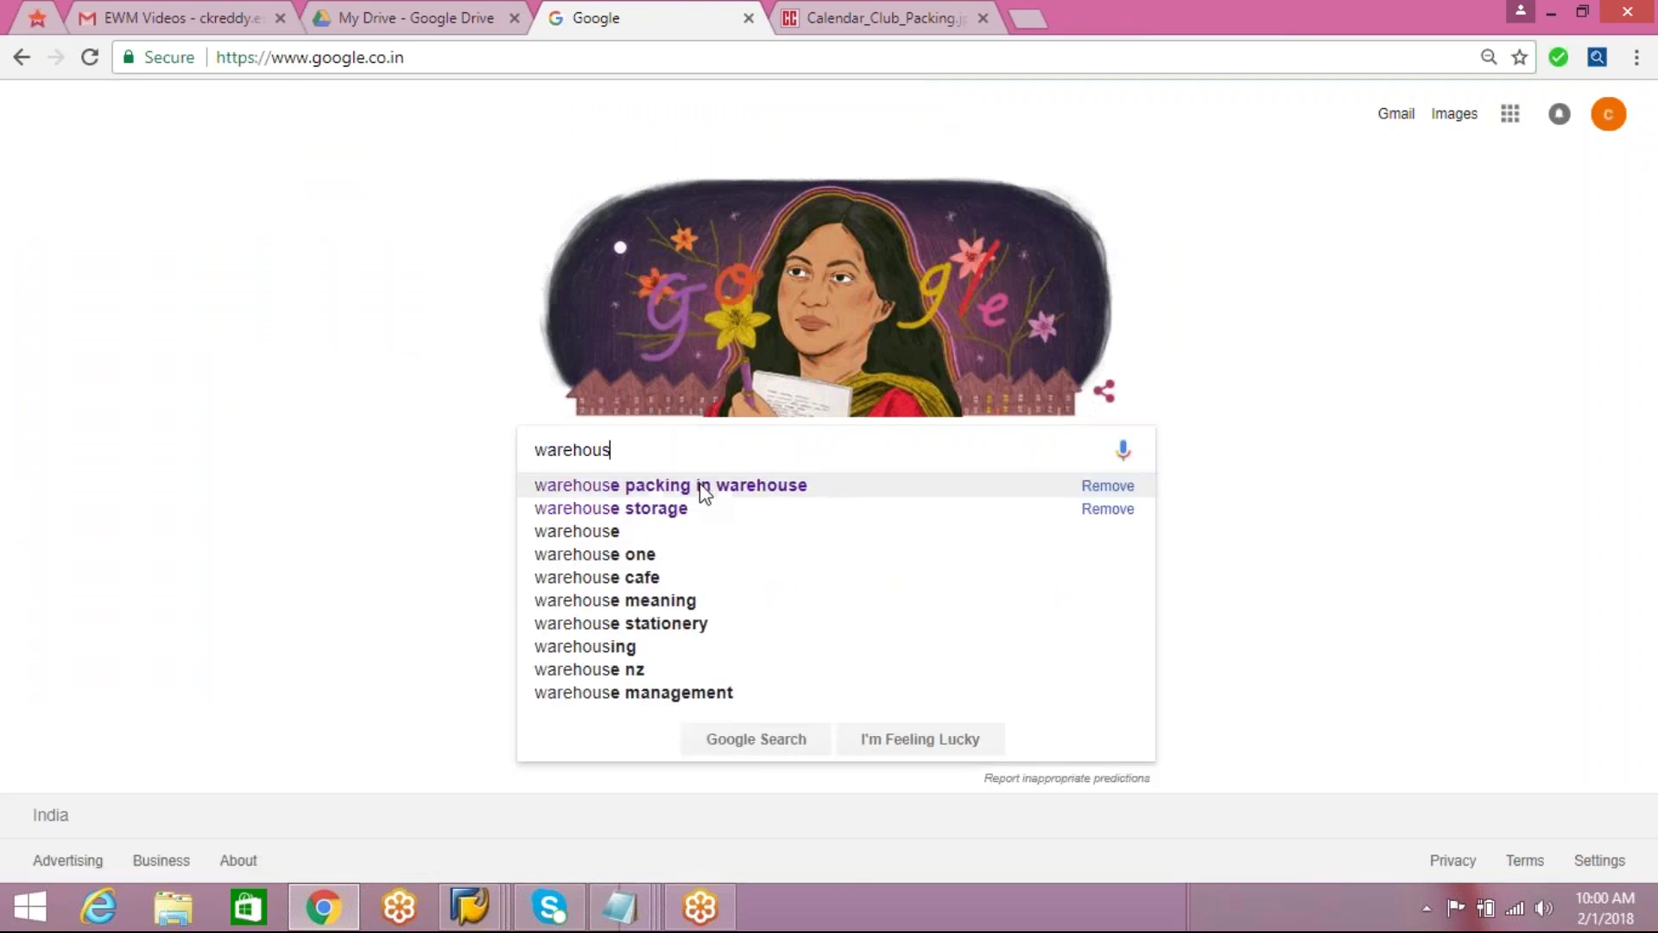
type("e door")
left_click(656, 486)
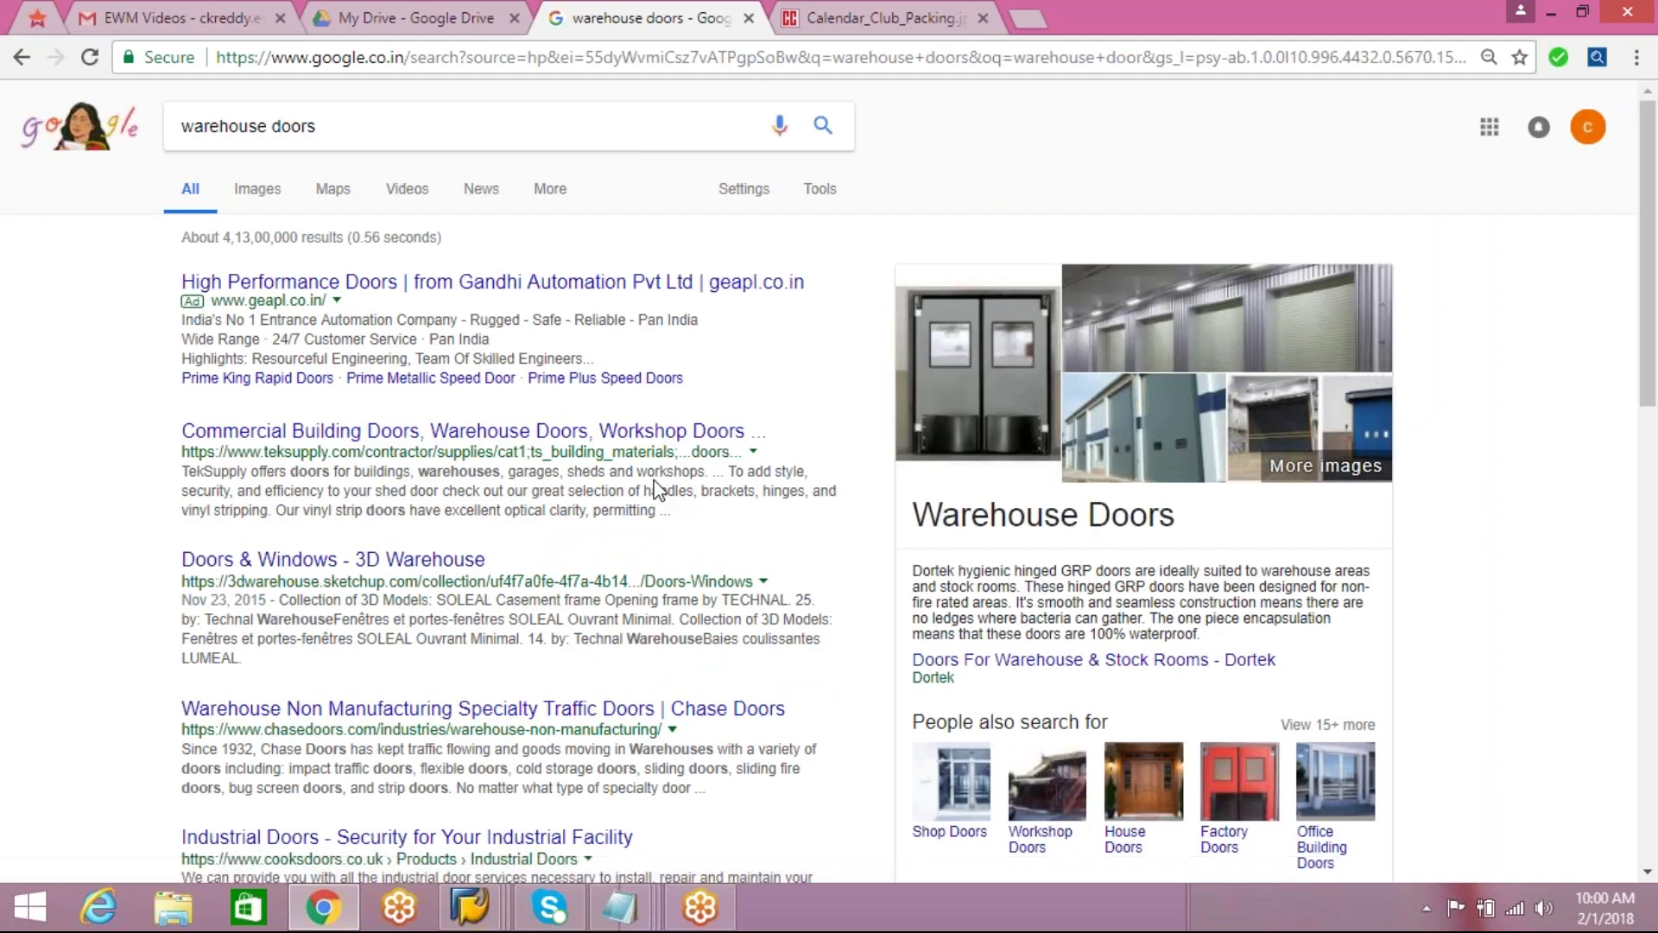
left_click(257, 189)
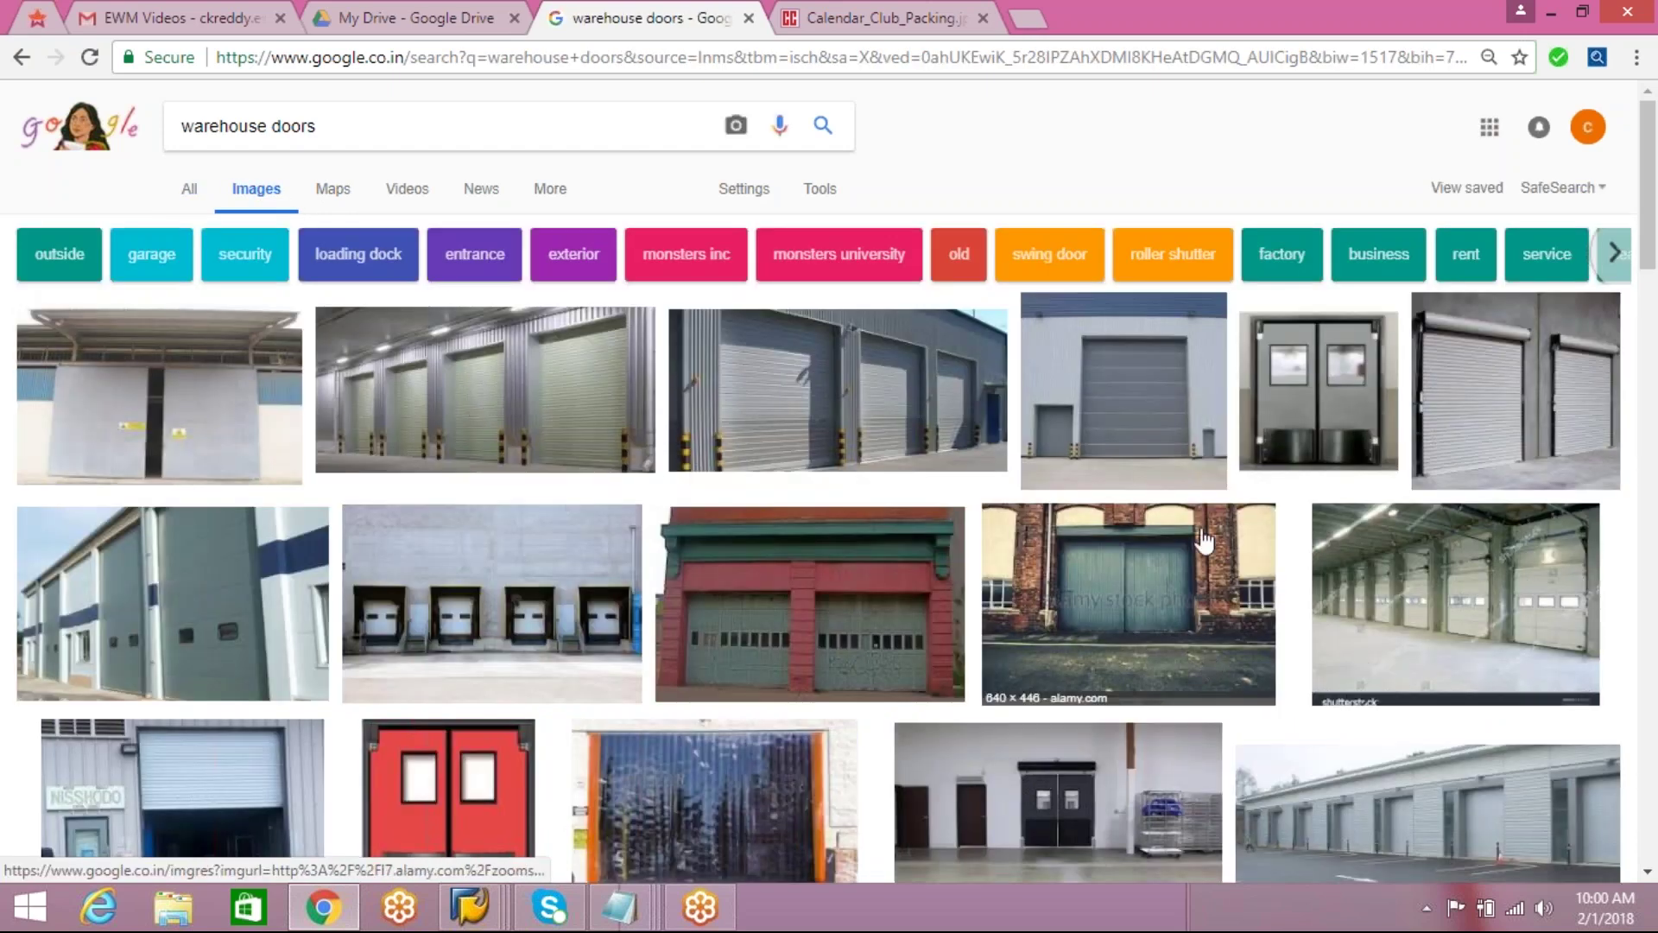
left_click(205, 636)
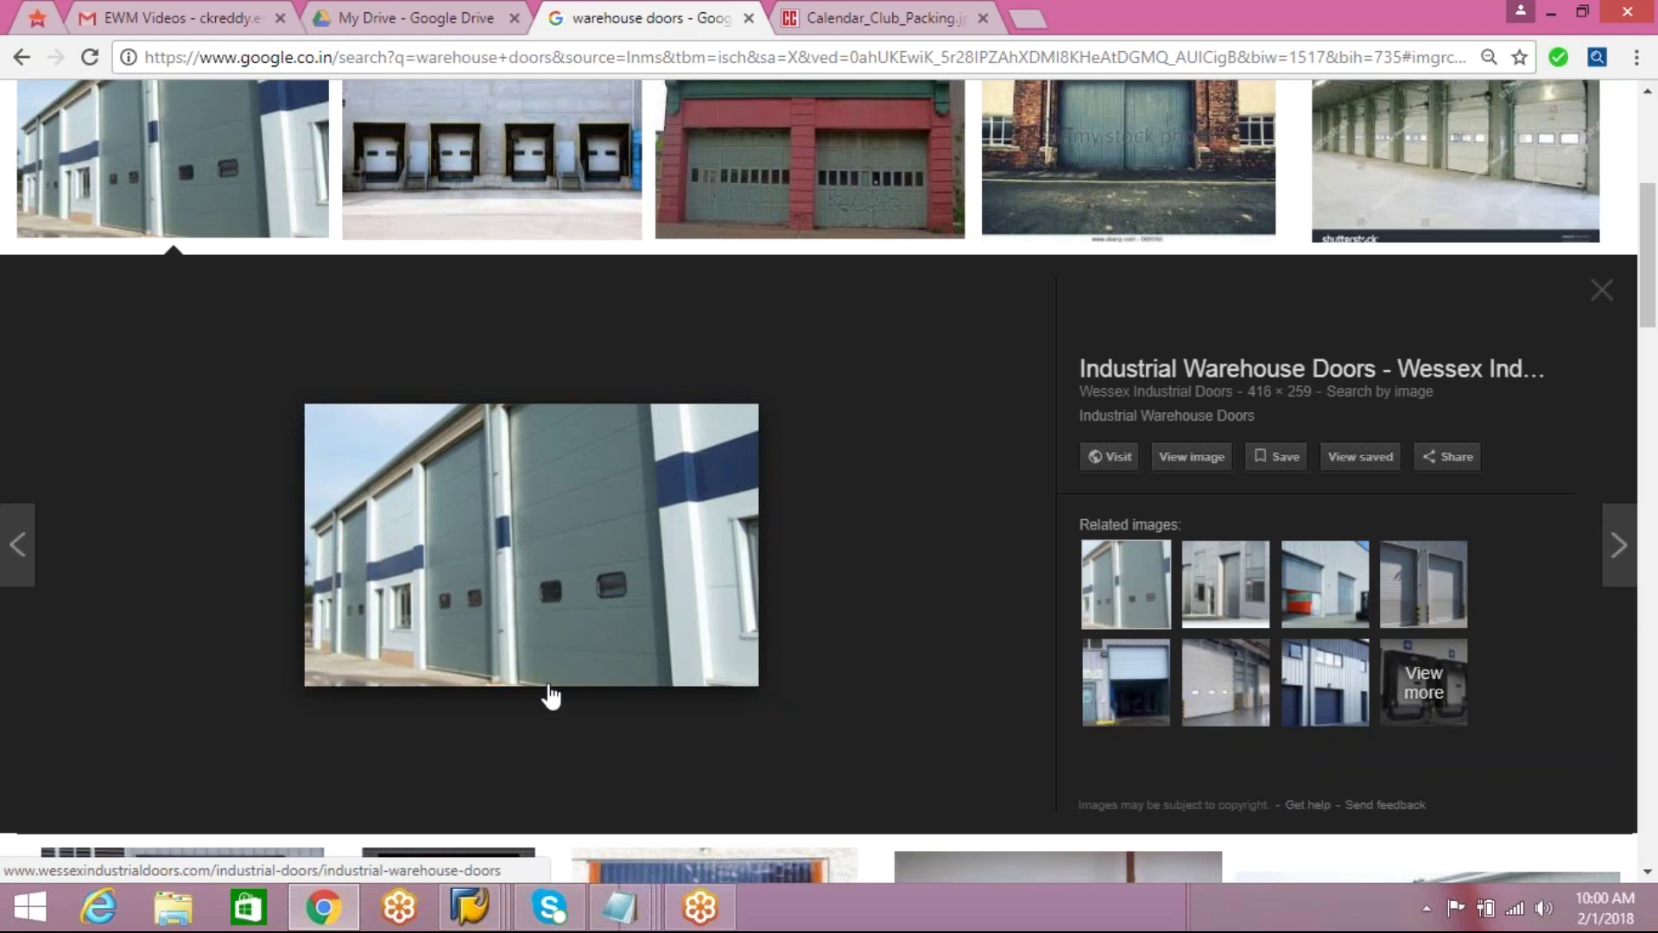
Step: Switch back to SAP's Storage Type Role list and highlight role G, Yard
left_click(469, 906)
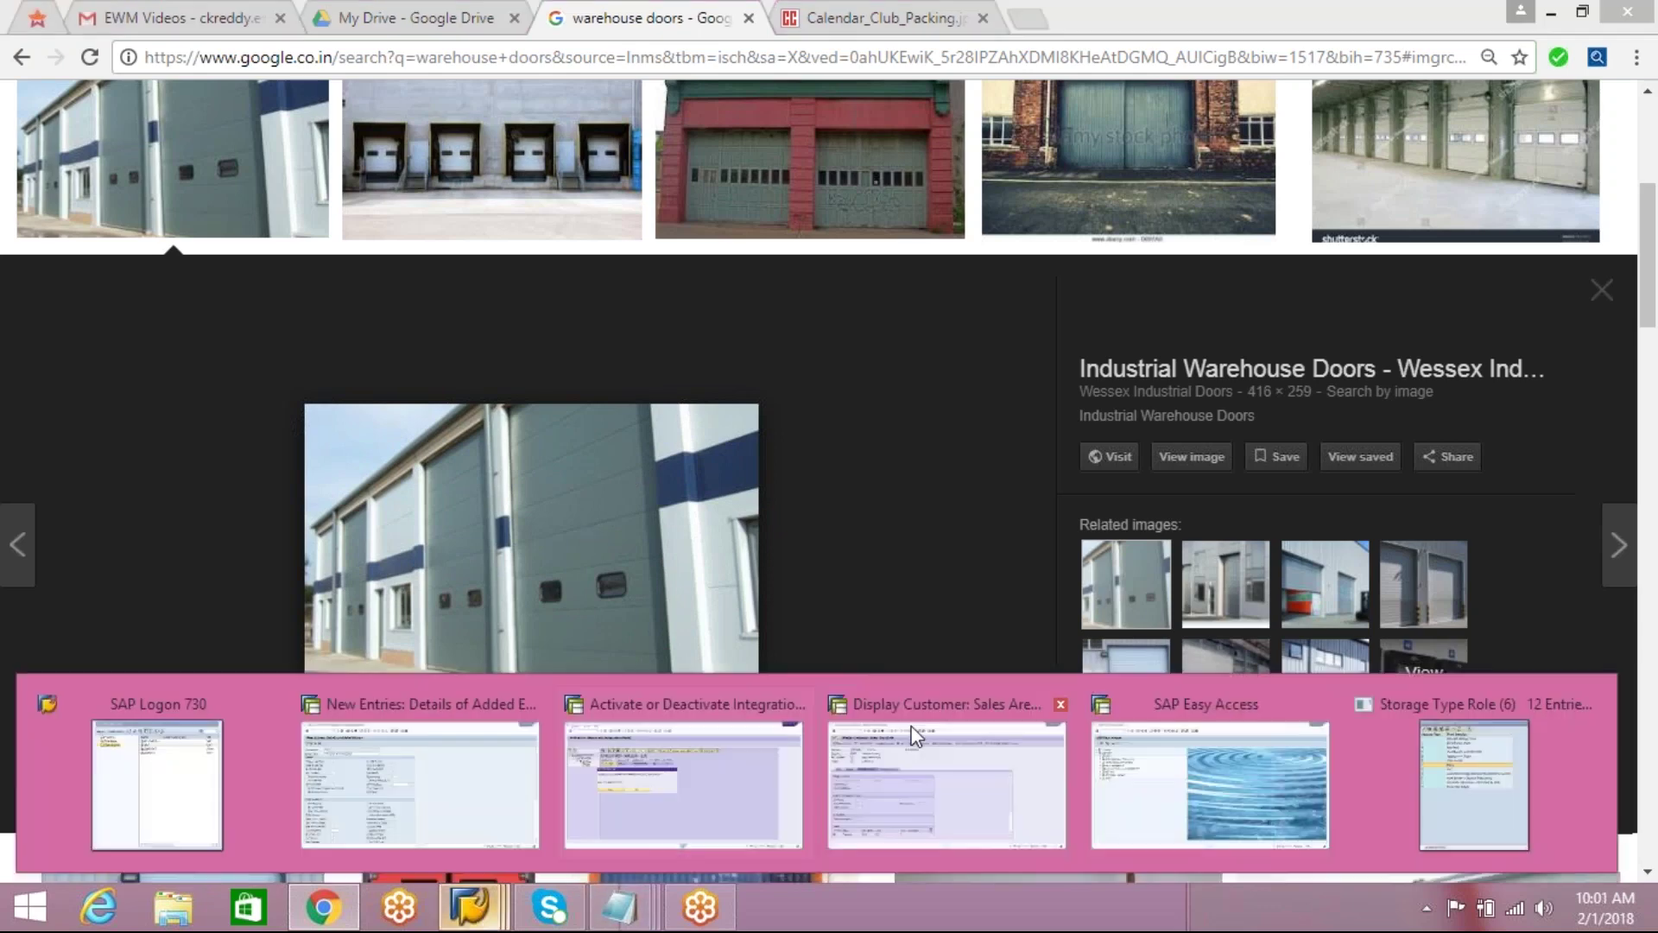
left_click(1516, 791)
left_click(779, 552)
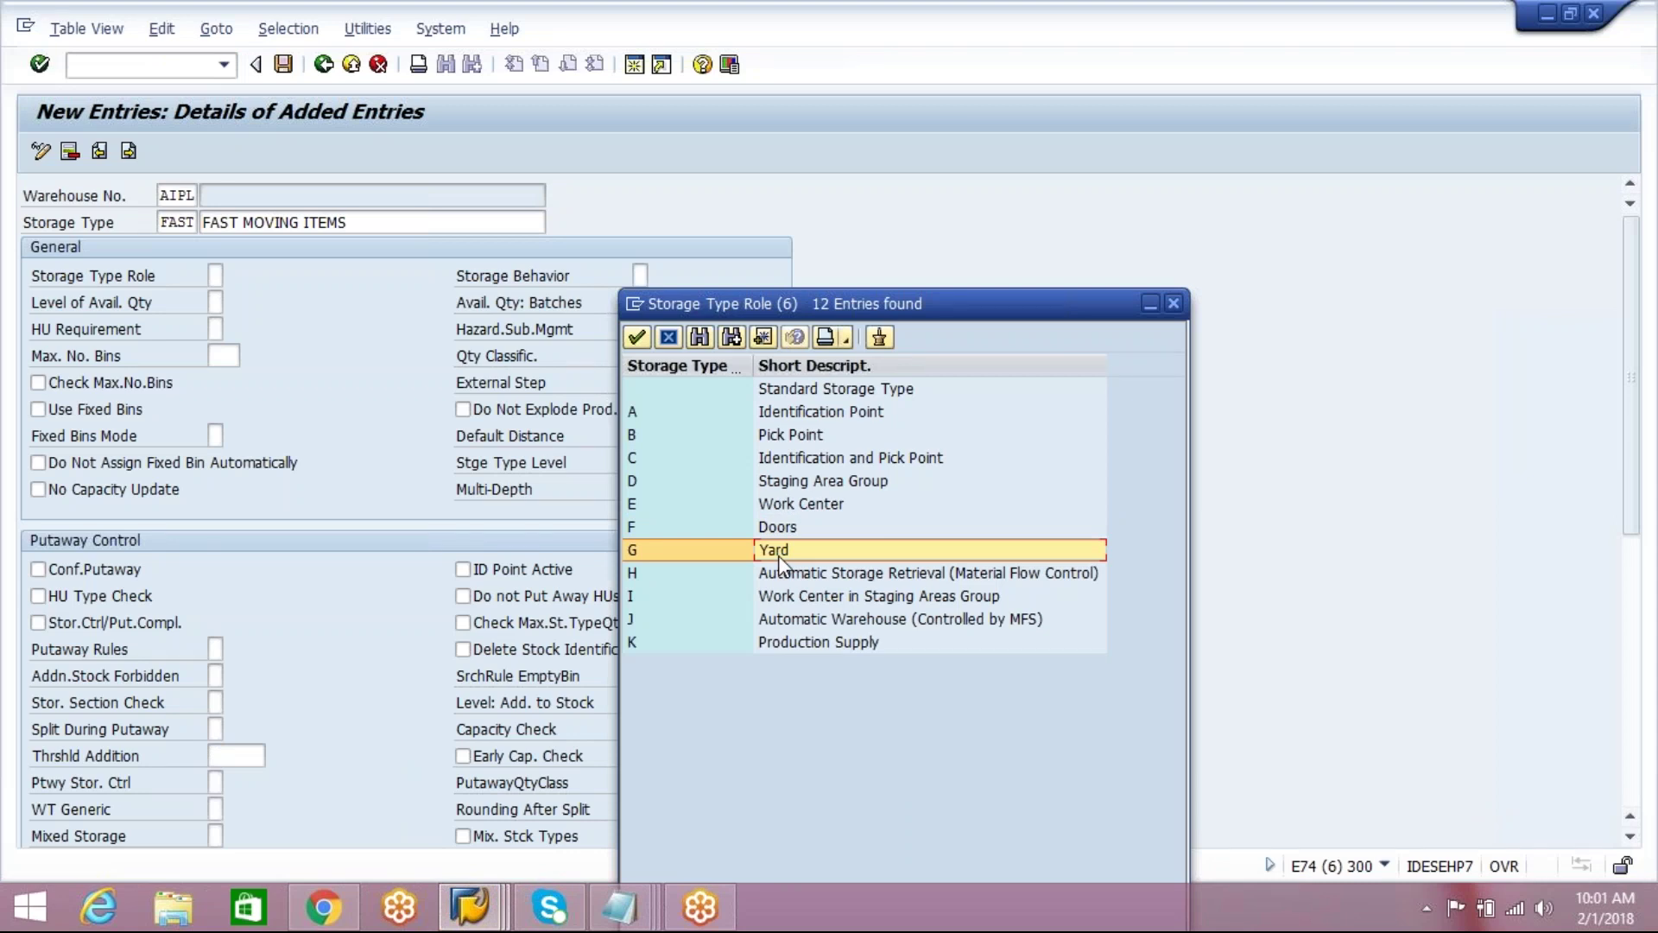
Step: In Chrome, open google.co.in, search the images for "warehouse yard" and preview the Food Saver Warehouse loading bays picture
left_click(323, 907)
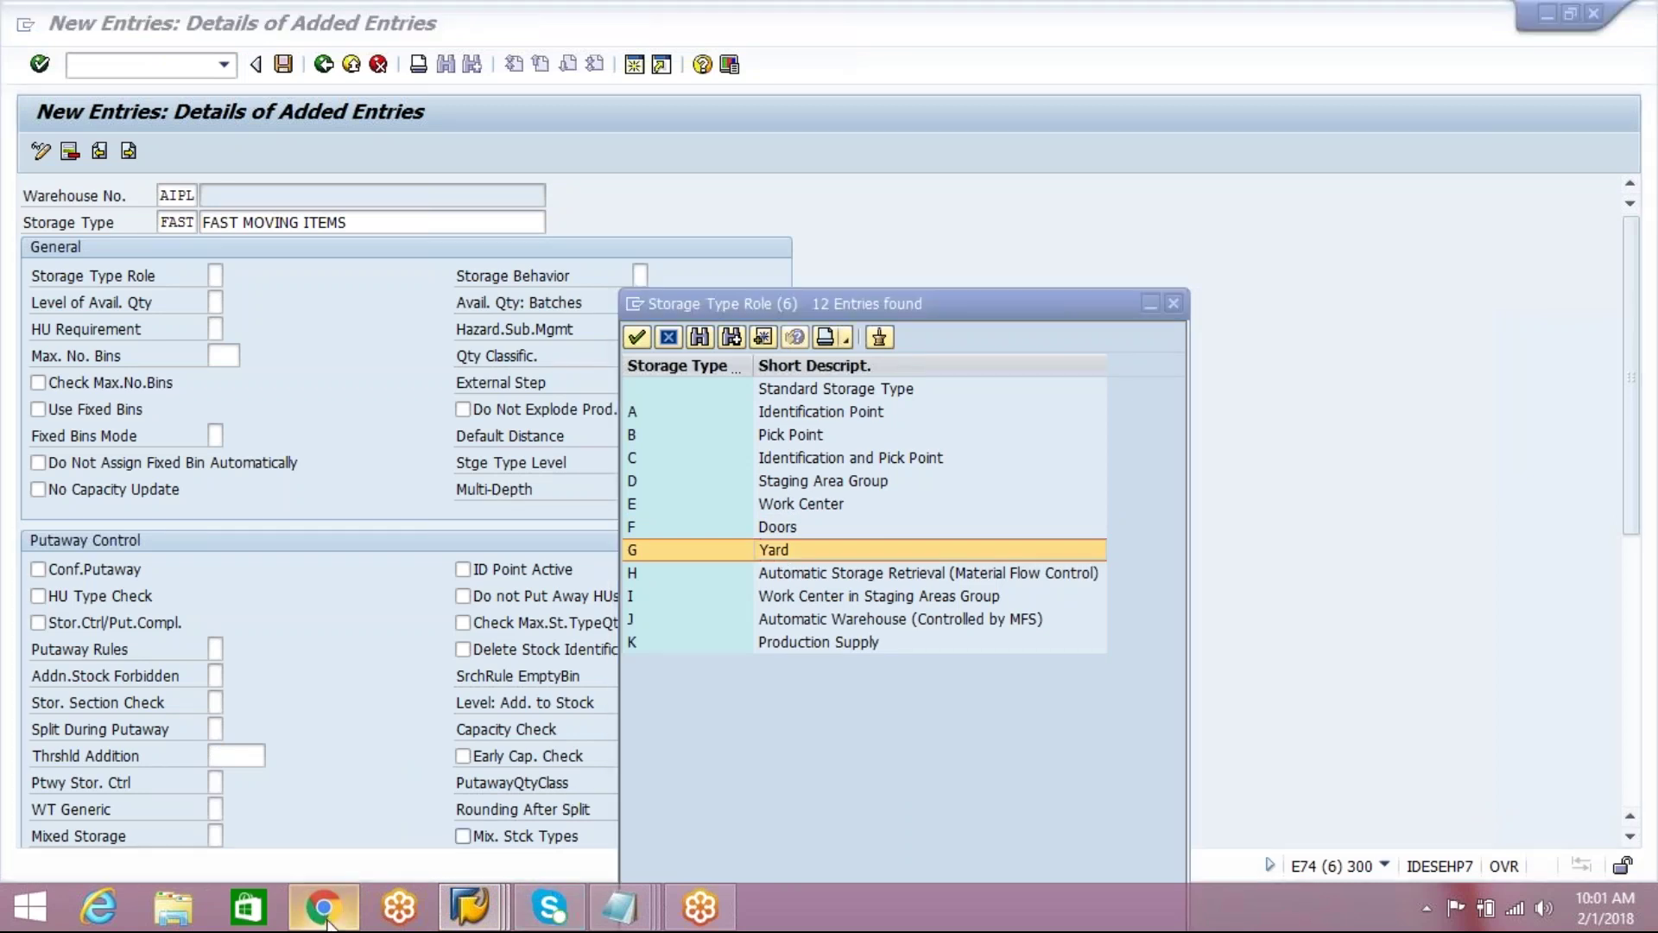
key("ctrl+l")
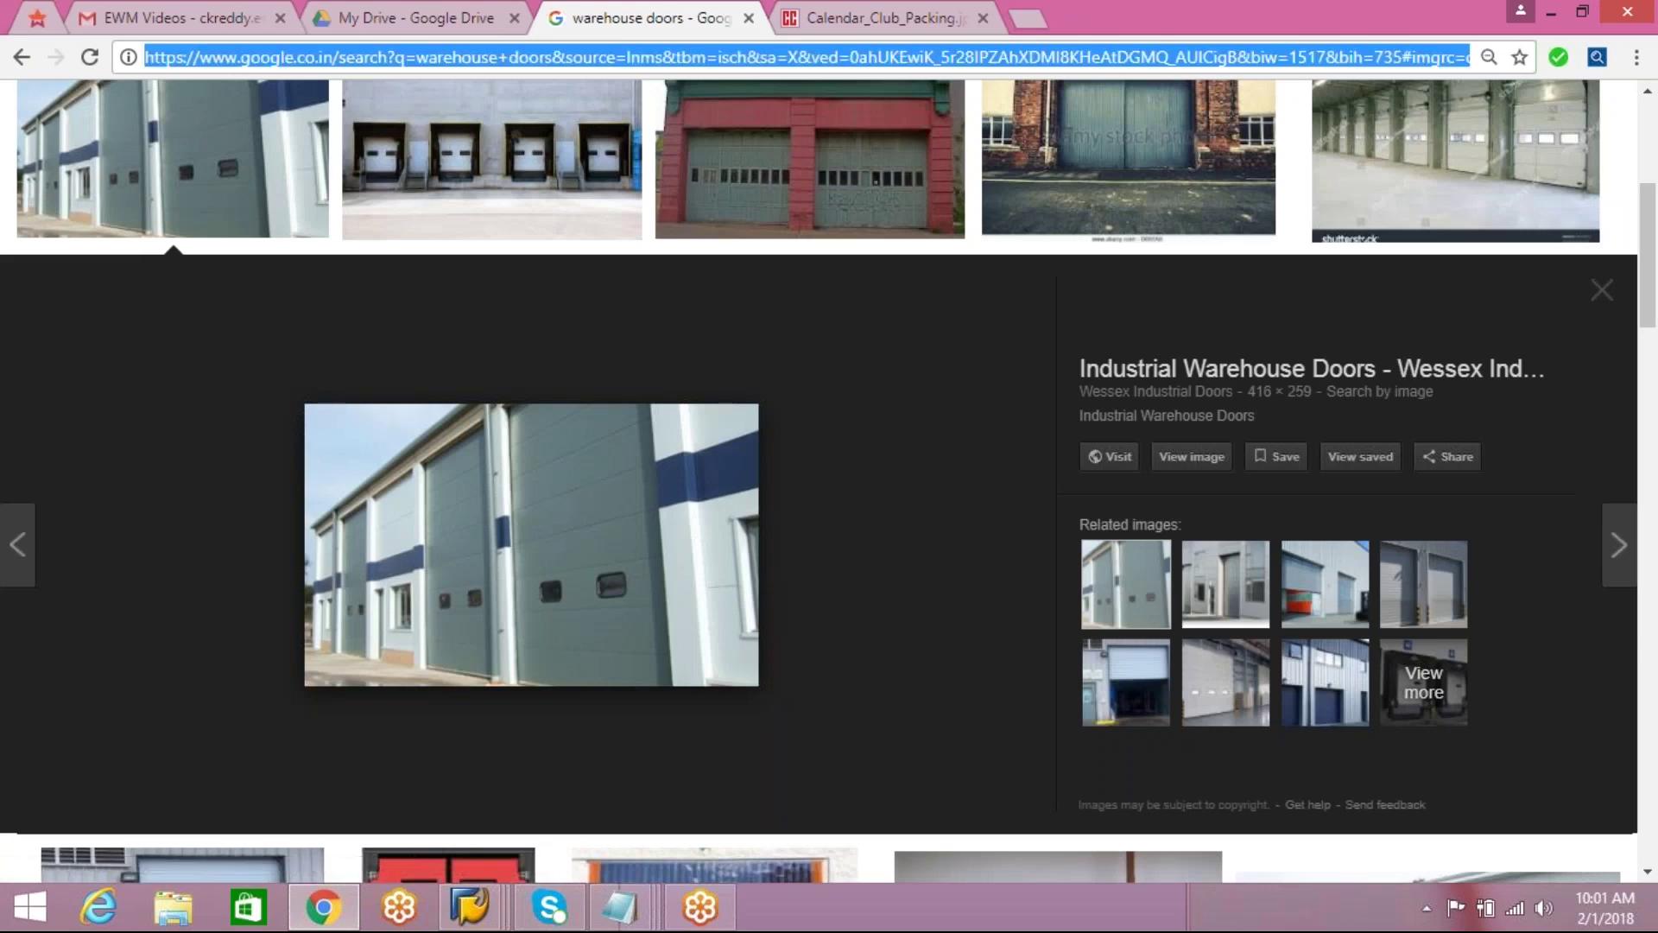
type("goo")
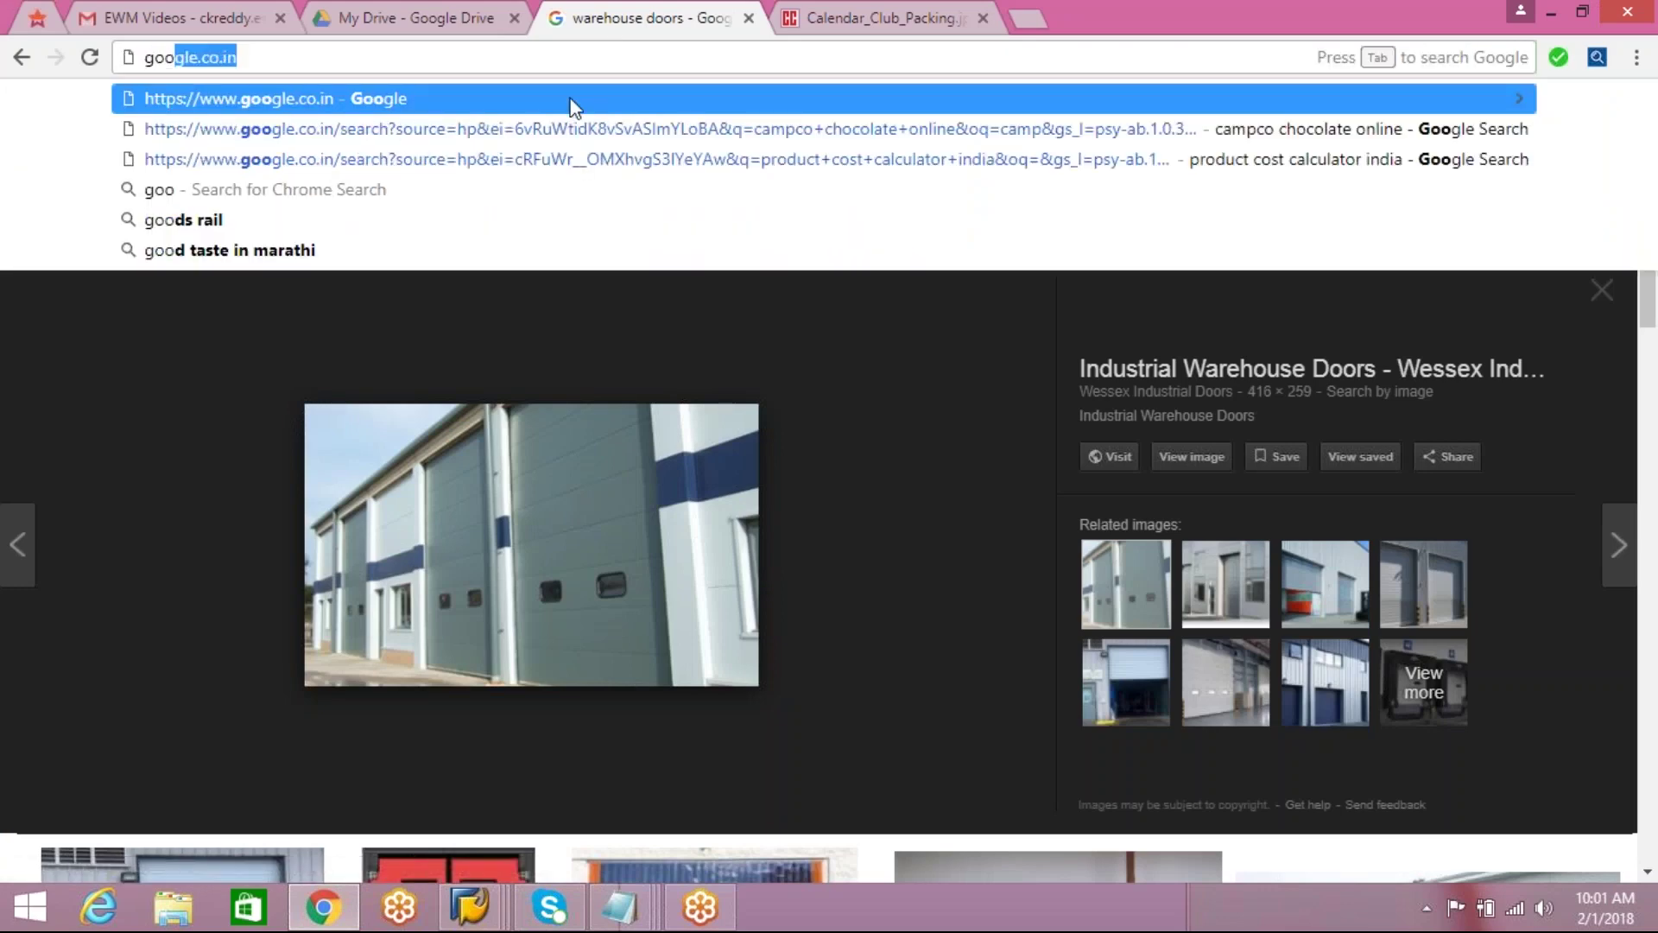
key("Return")
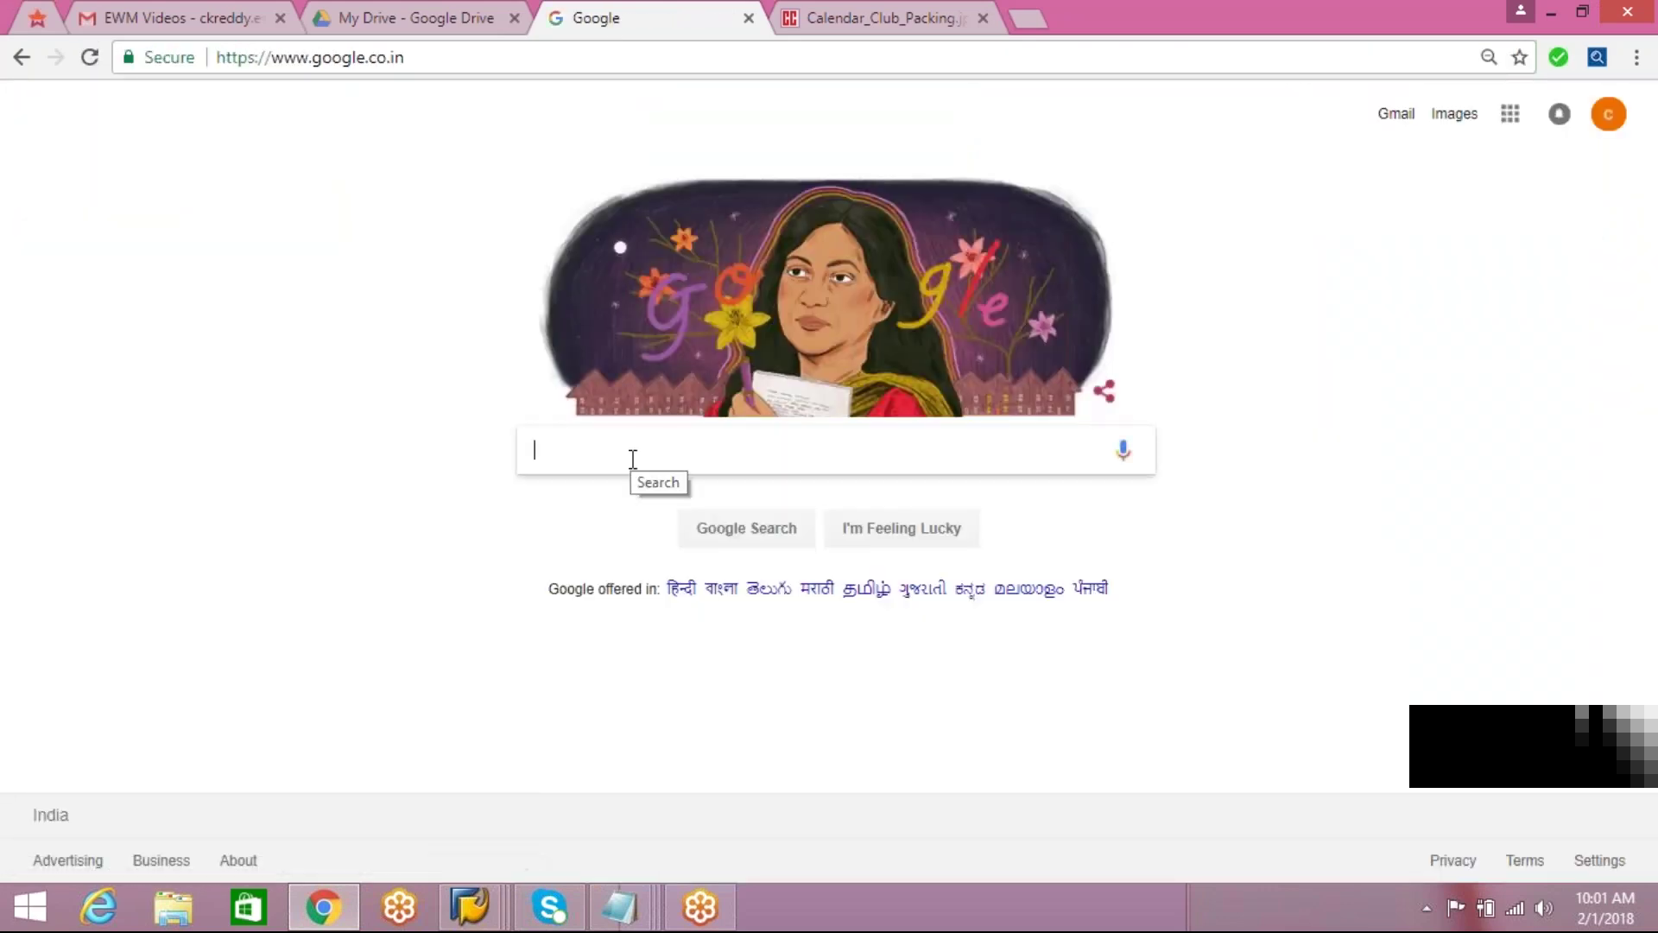
type("warehous")
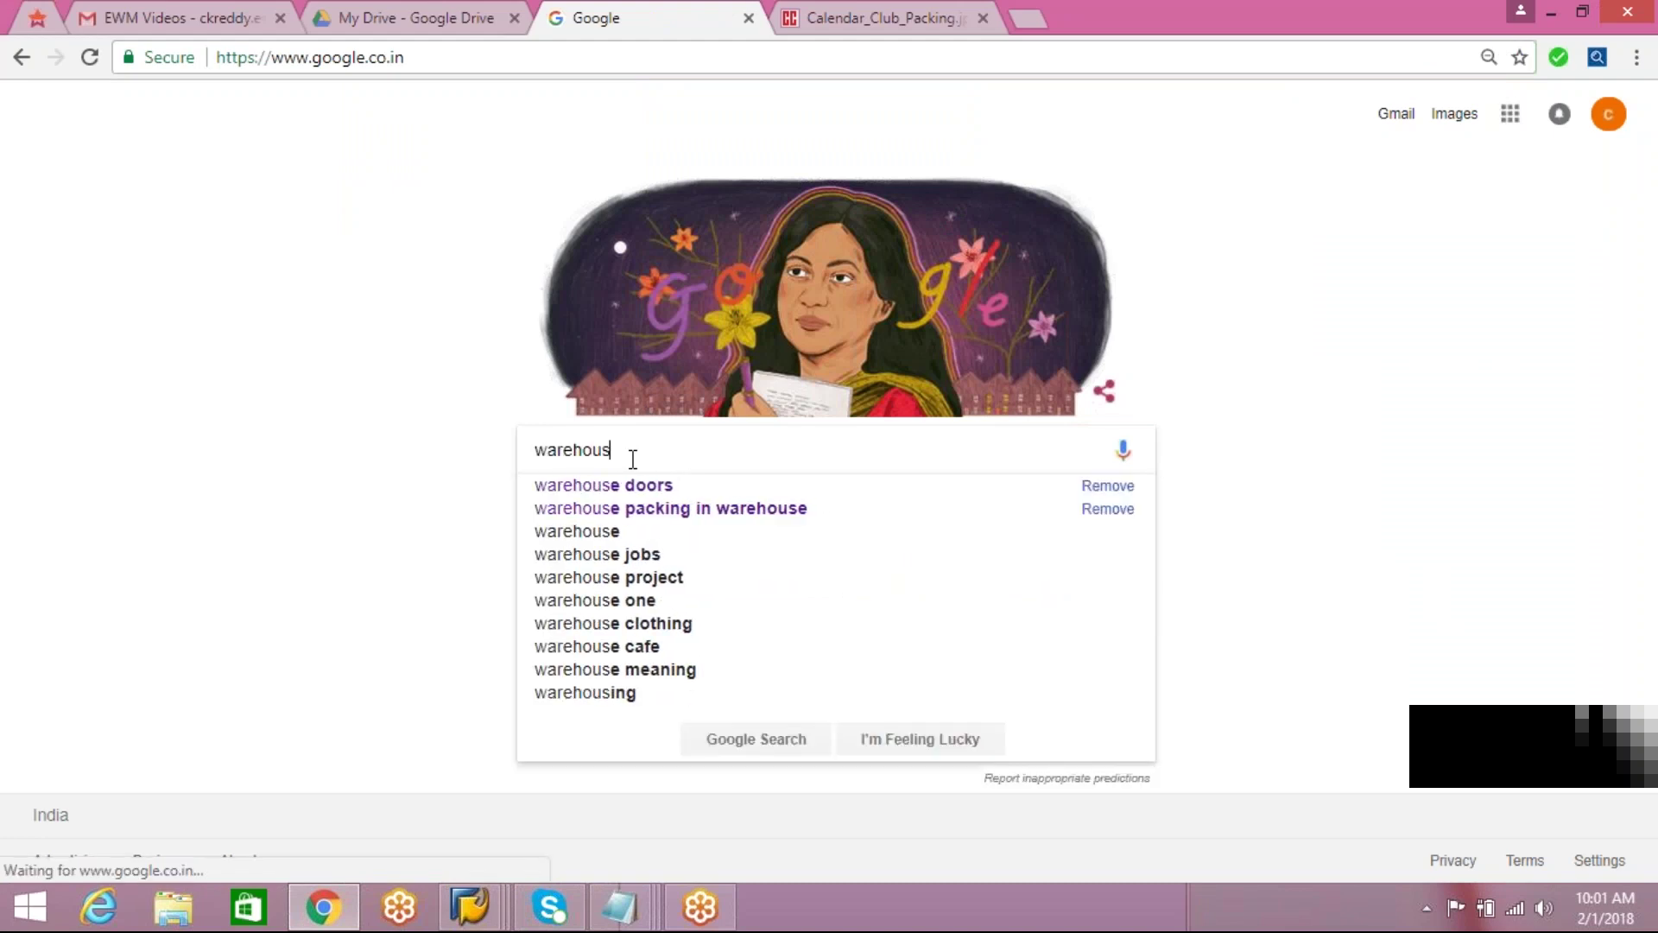
type("e yard")
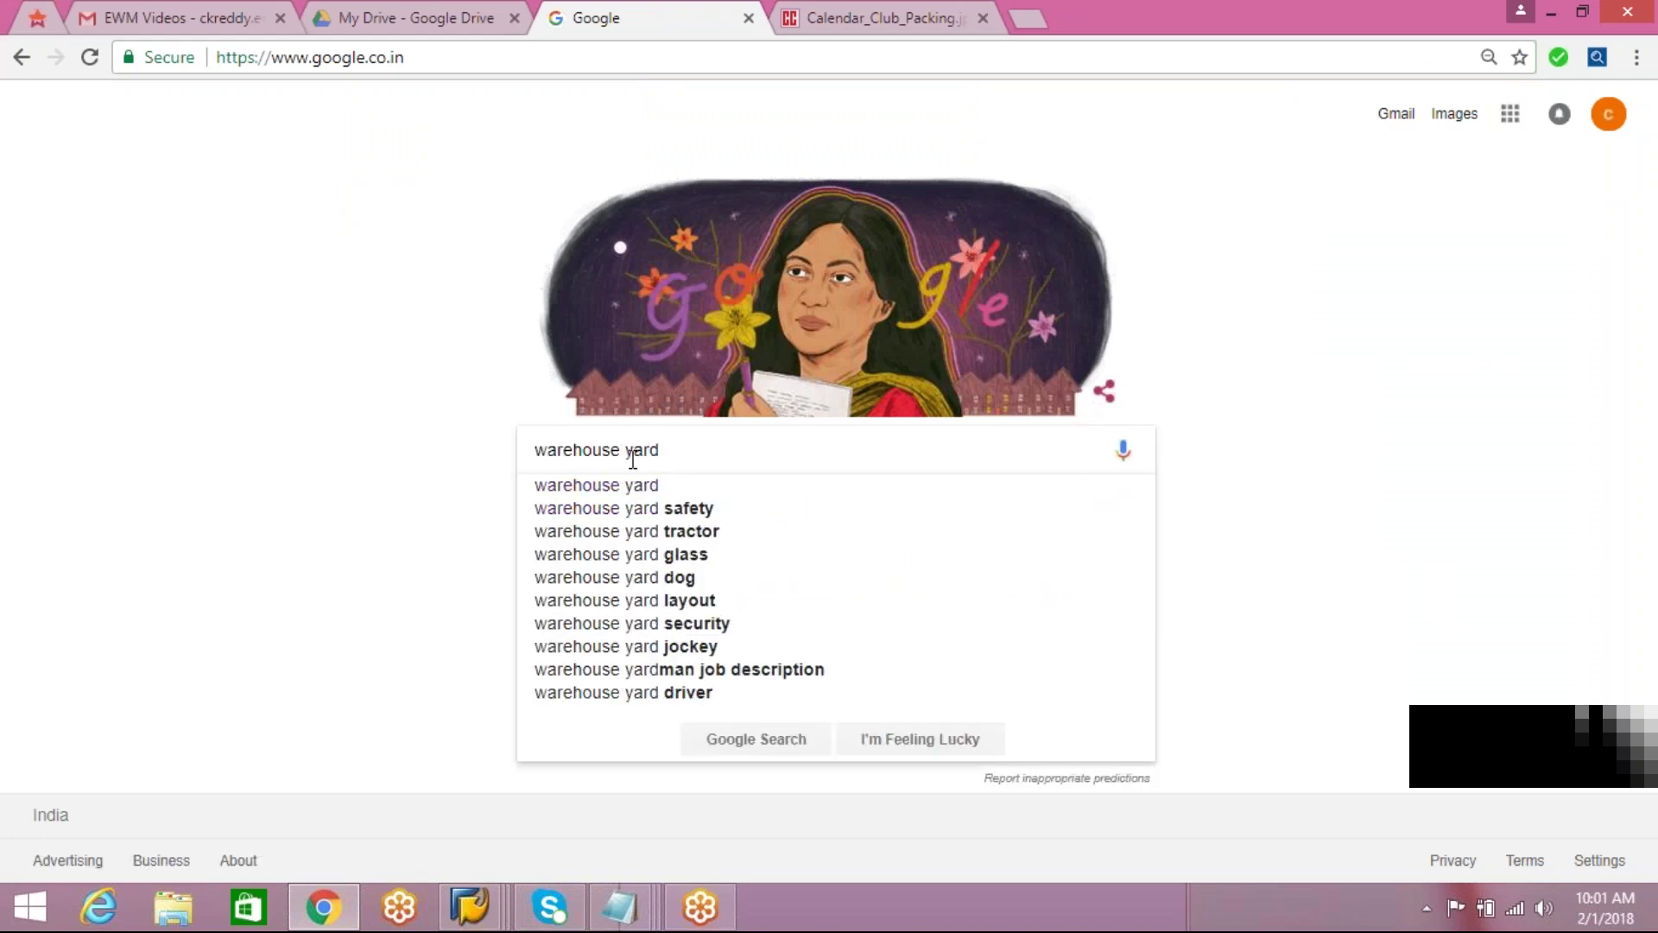
key("Return")
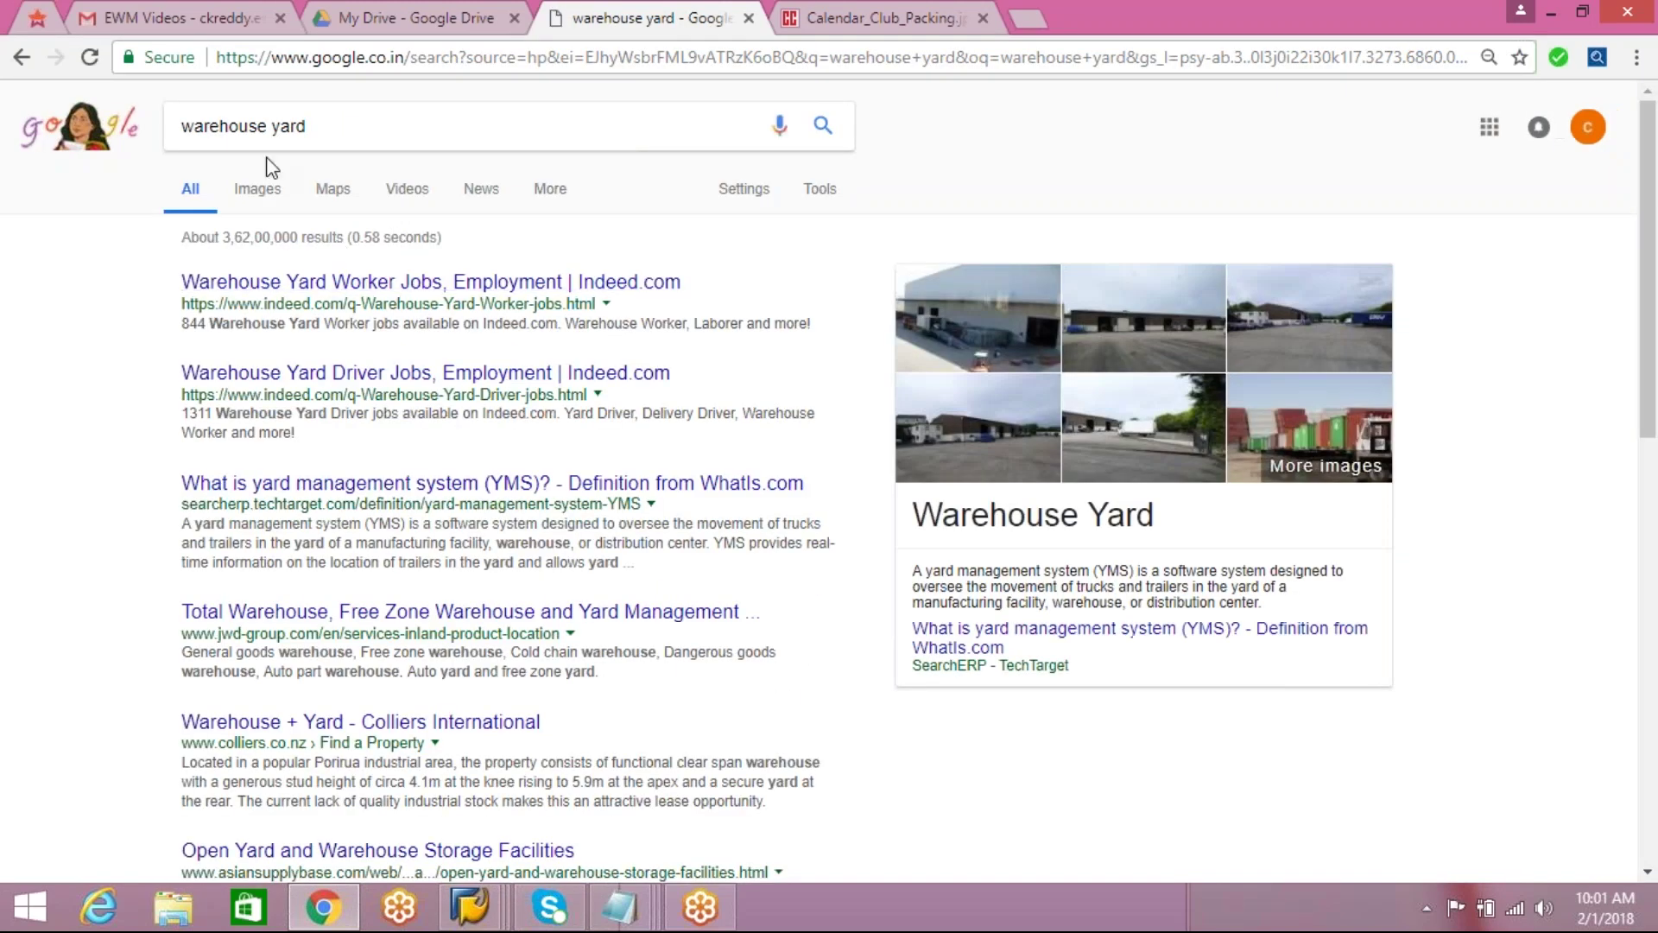
left_click(248, 186)
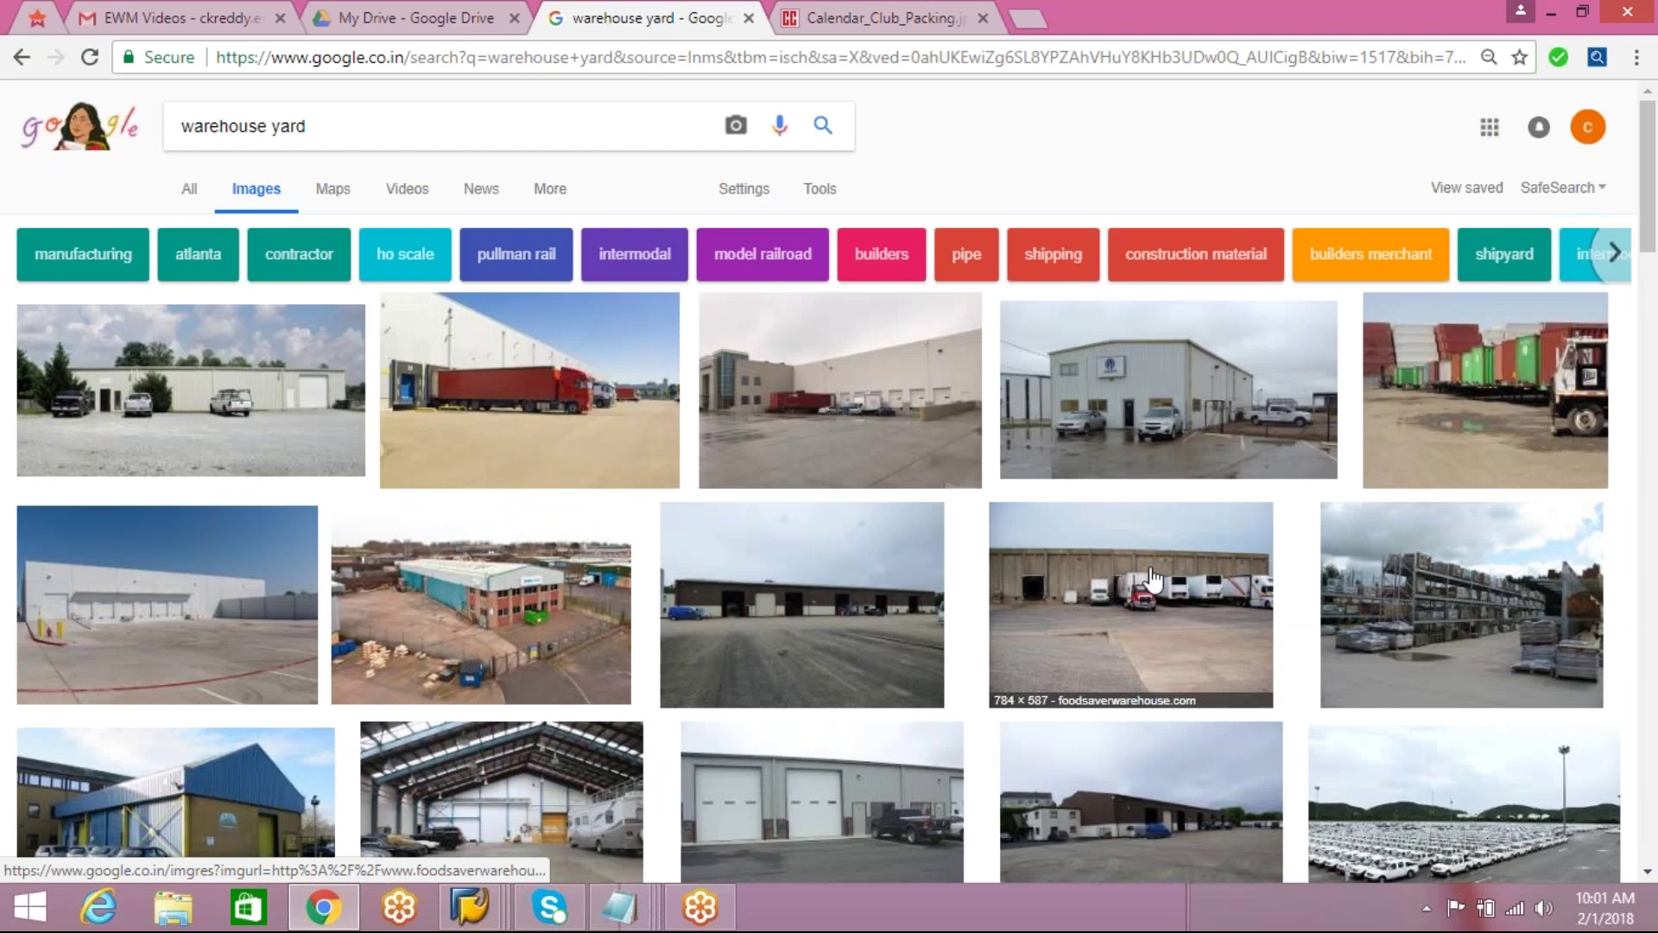
left_click(1132, 657)
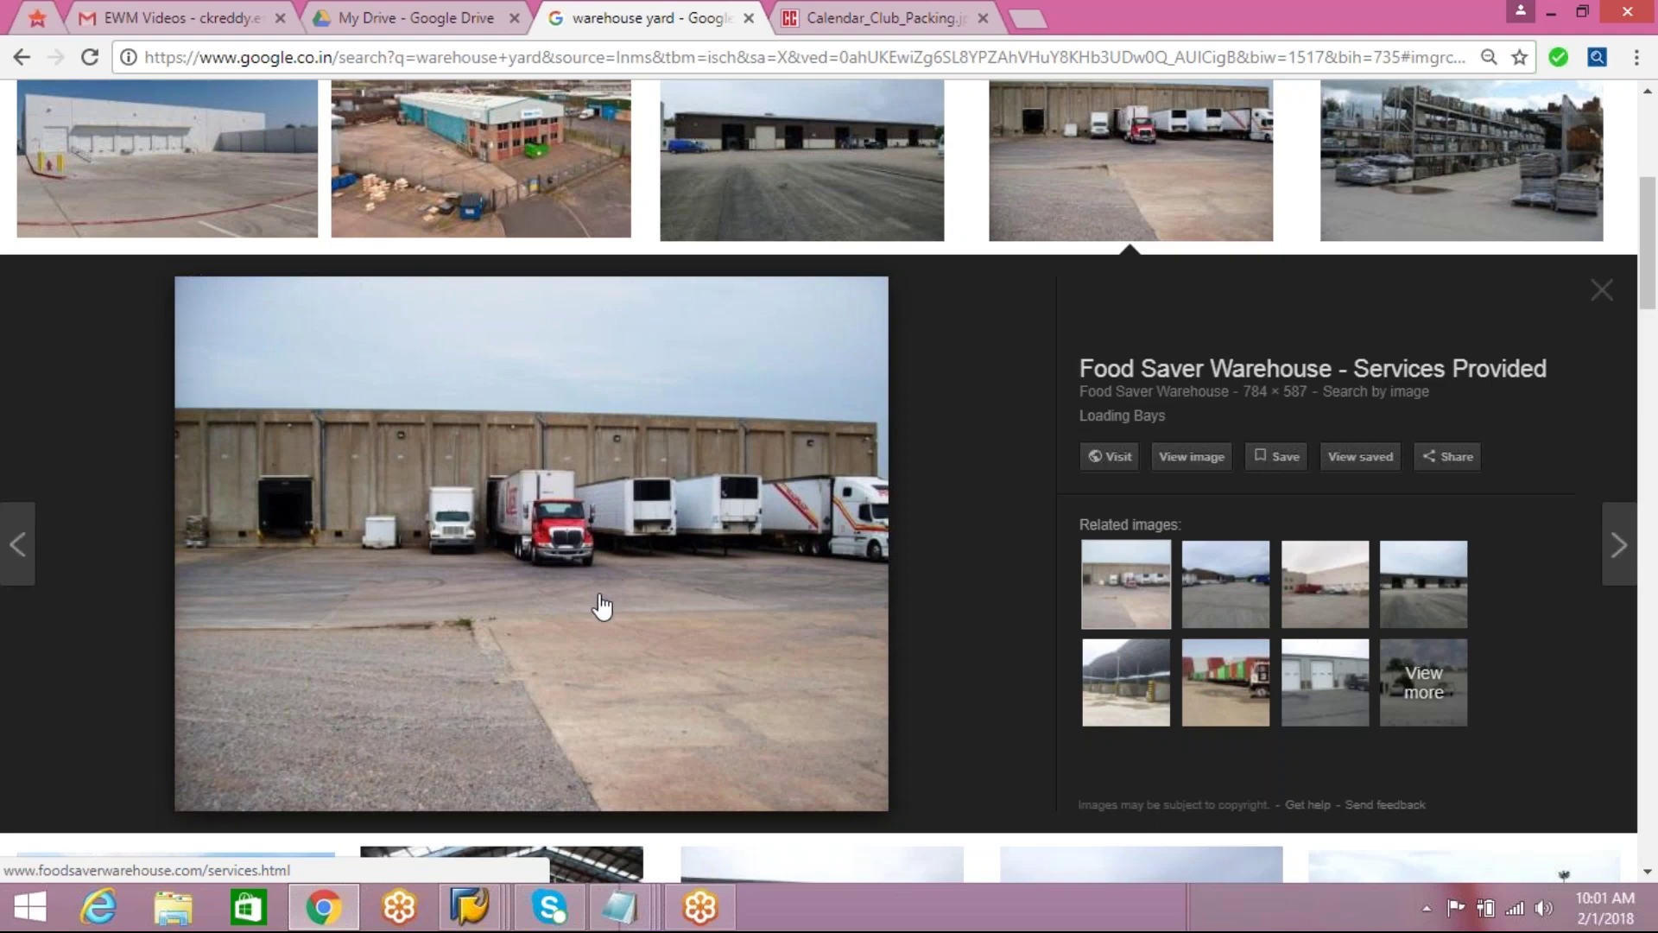
Step: Return to SAP's Storage Type Role list and highlight role H, Automatic Storage Retrieval (Material Flow Control)
mouse_move(471, 906)
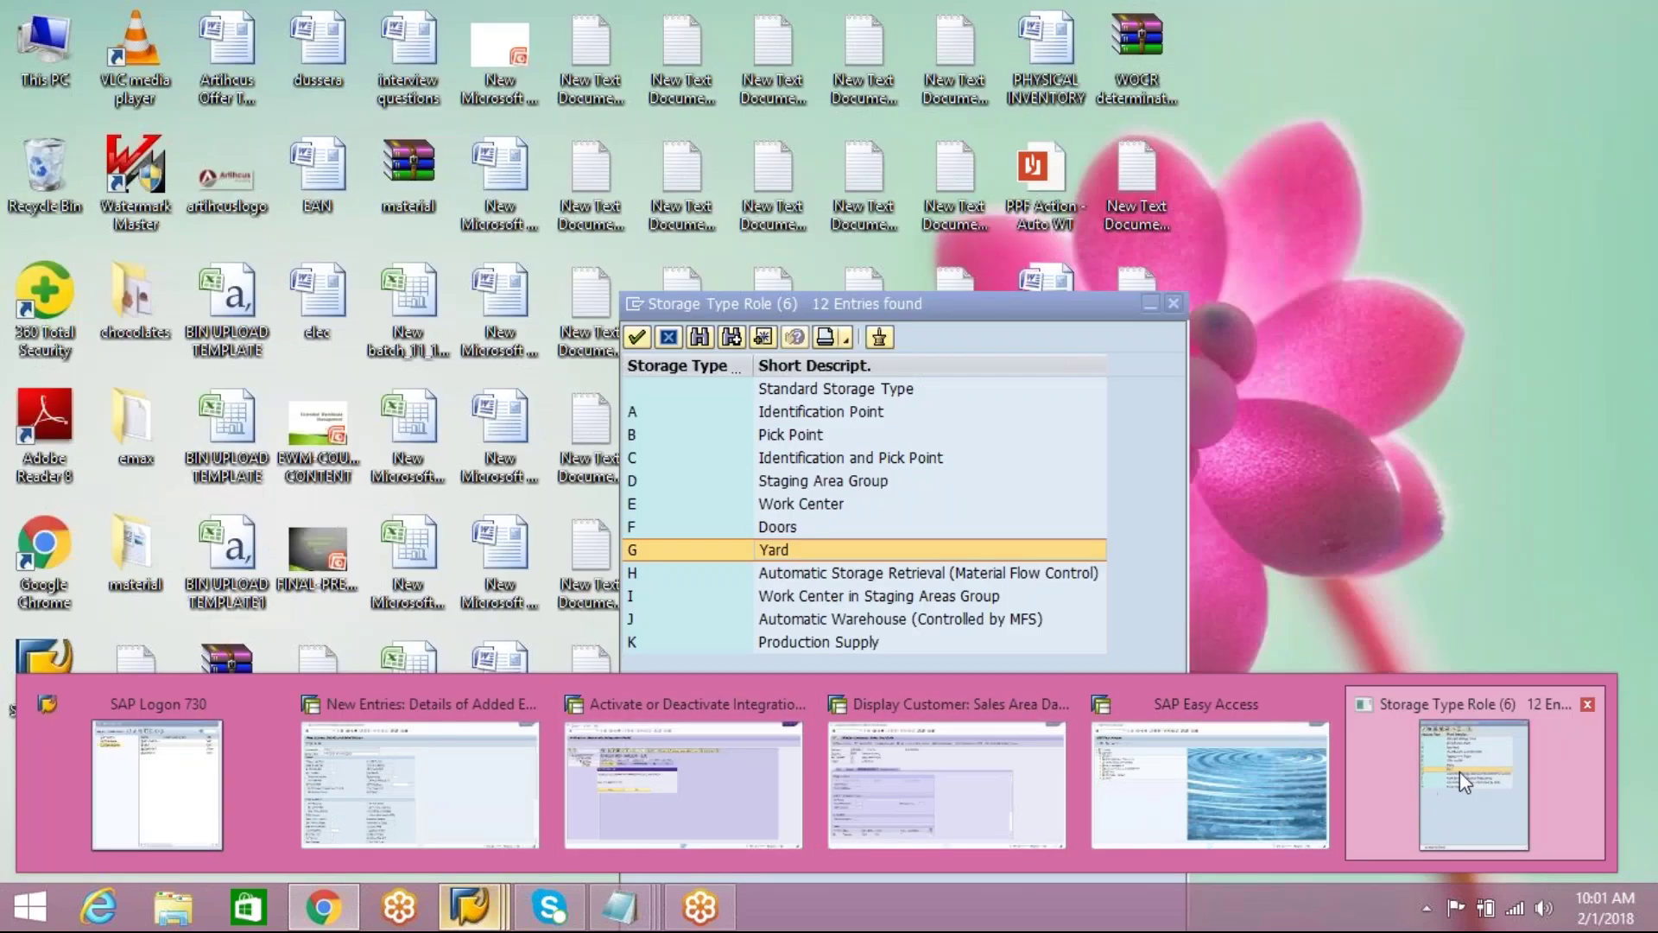
left_click(1460, 770)
left_click(999, 573)
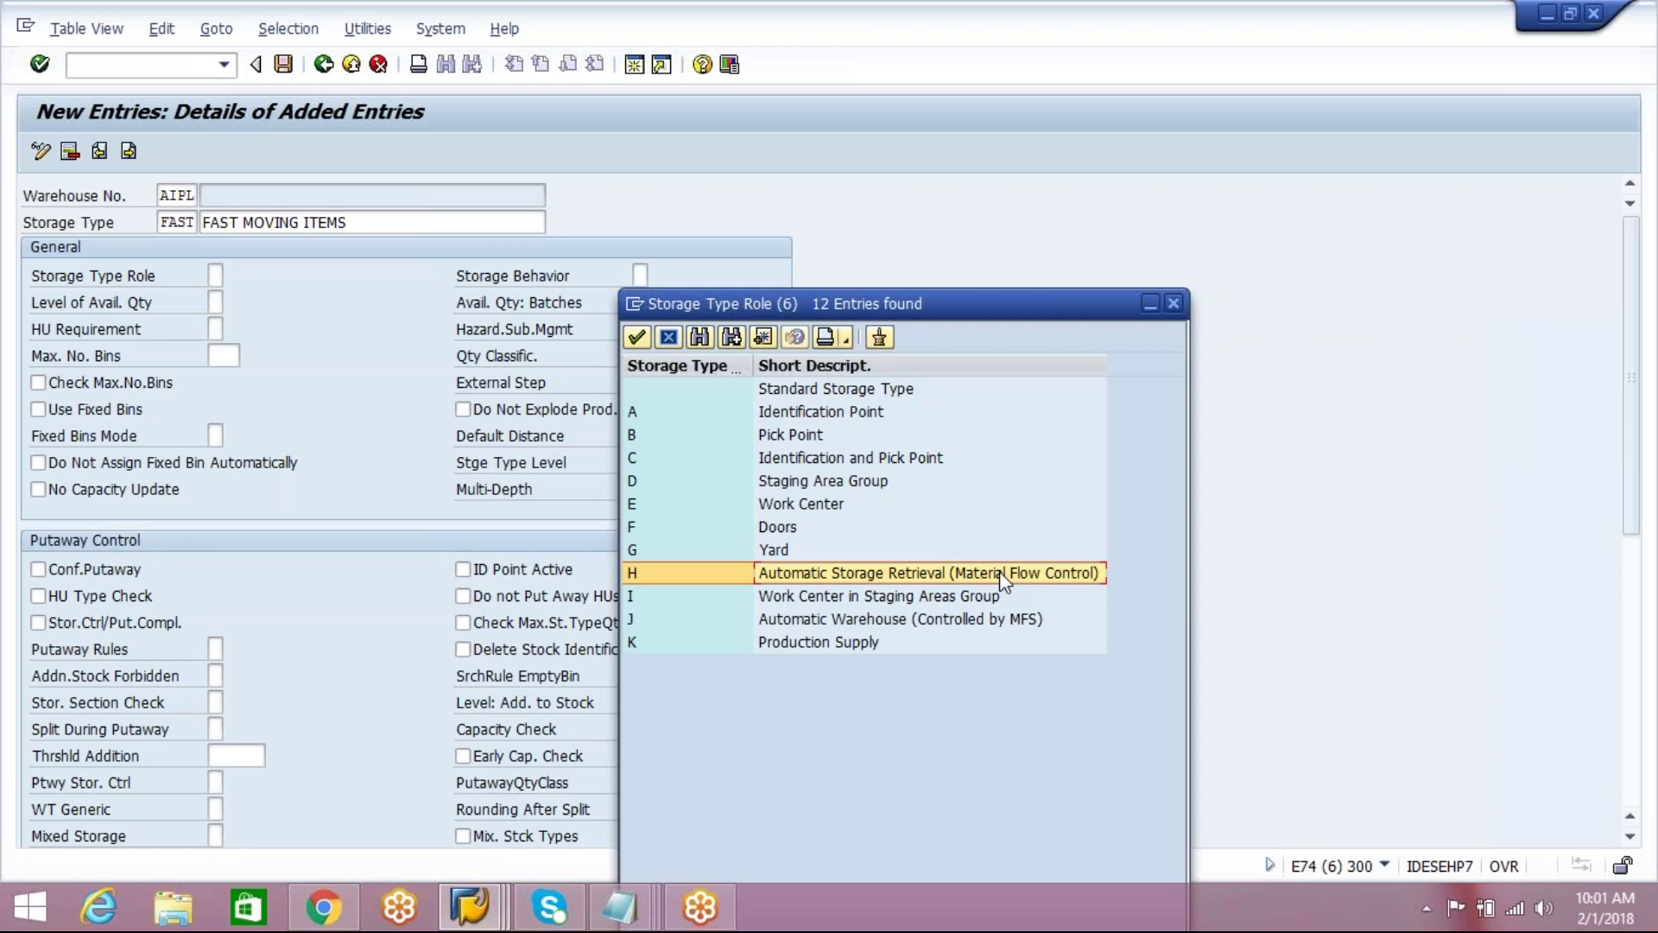
Step: In Chrome, open google.co.in, search the images for "automatic storage and retrieval system" and preview the Mid-Load UltraStore and Asrs Warehouse Racking pictures
left_click(323, 906)
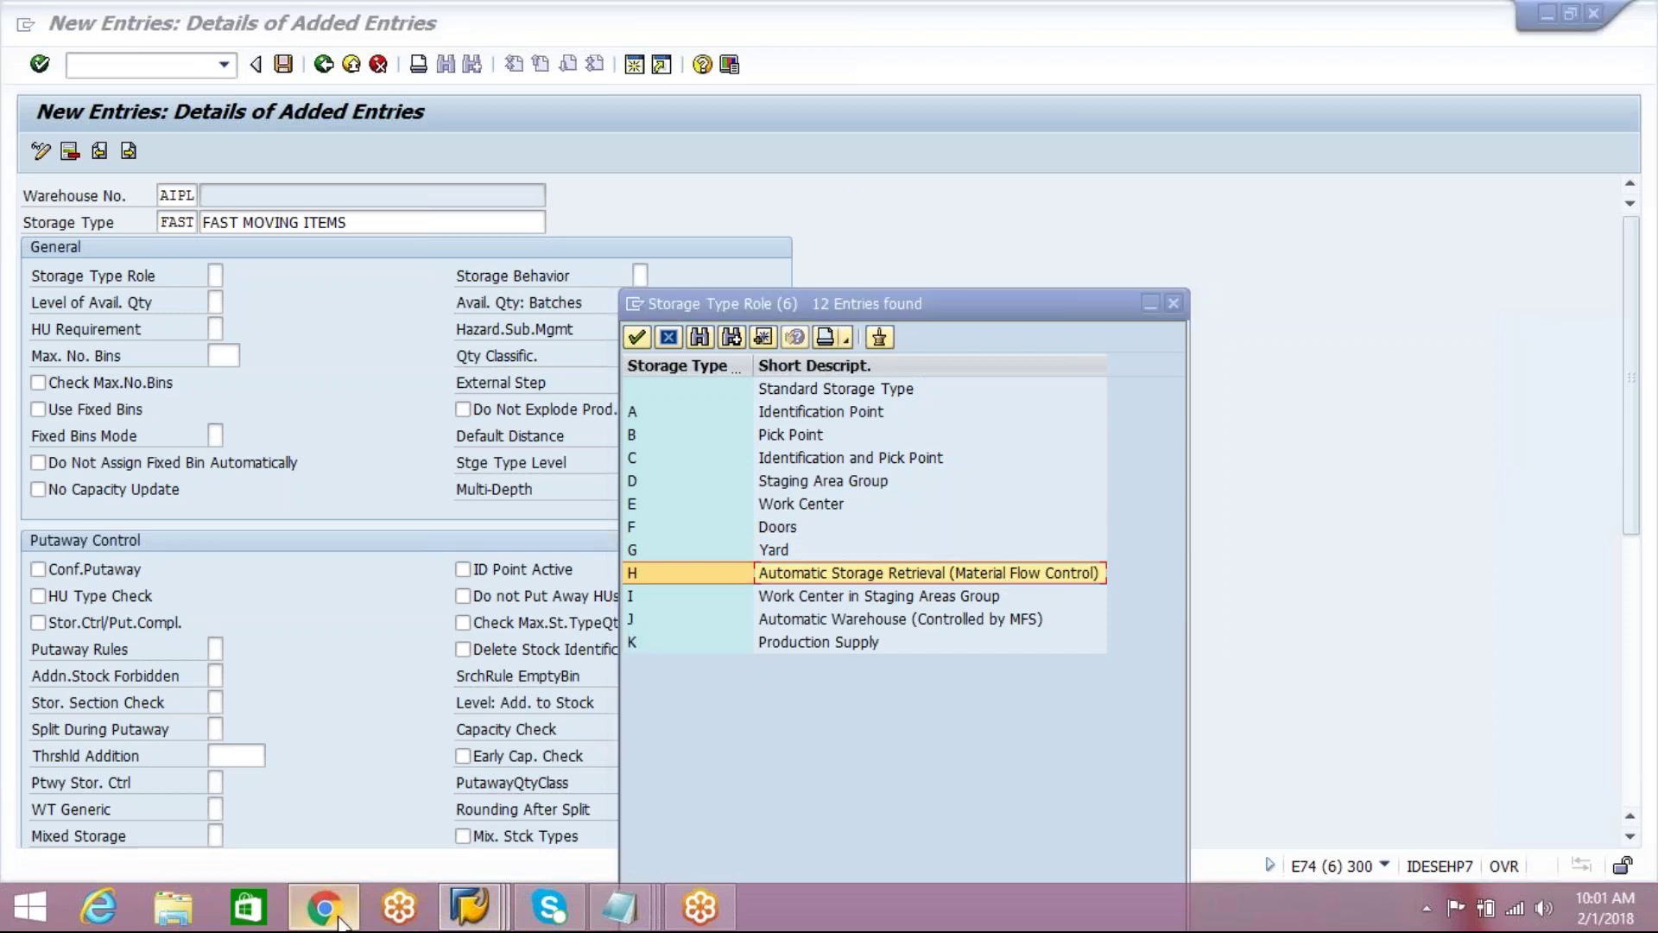
left_click(519, 57)
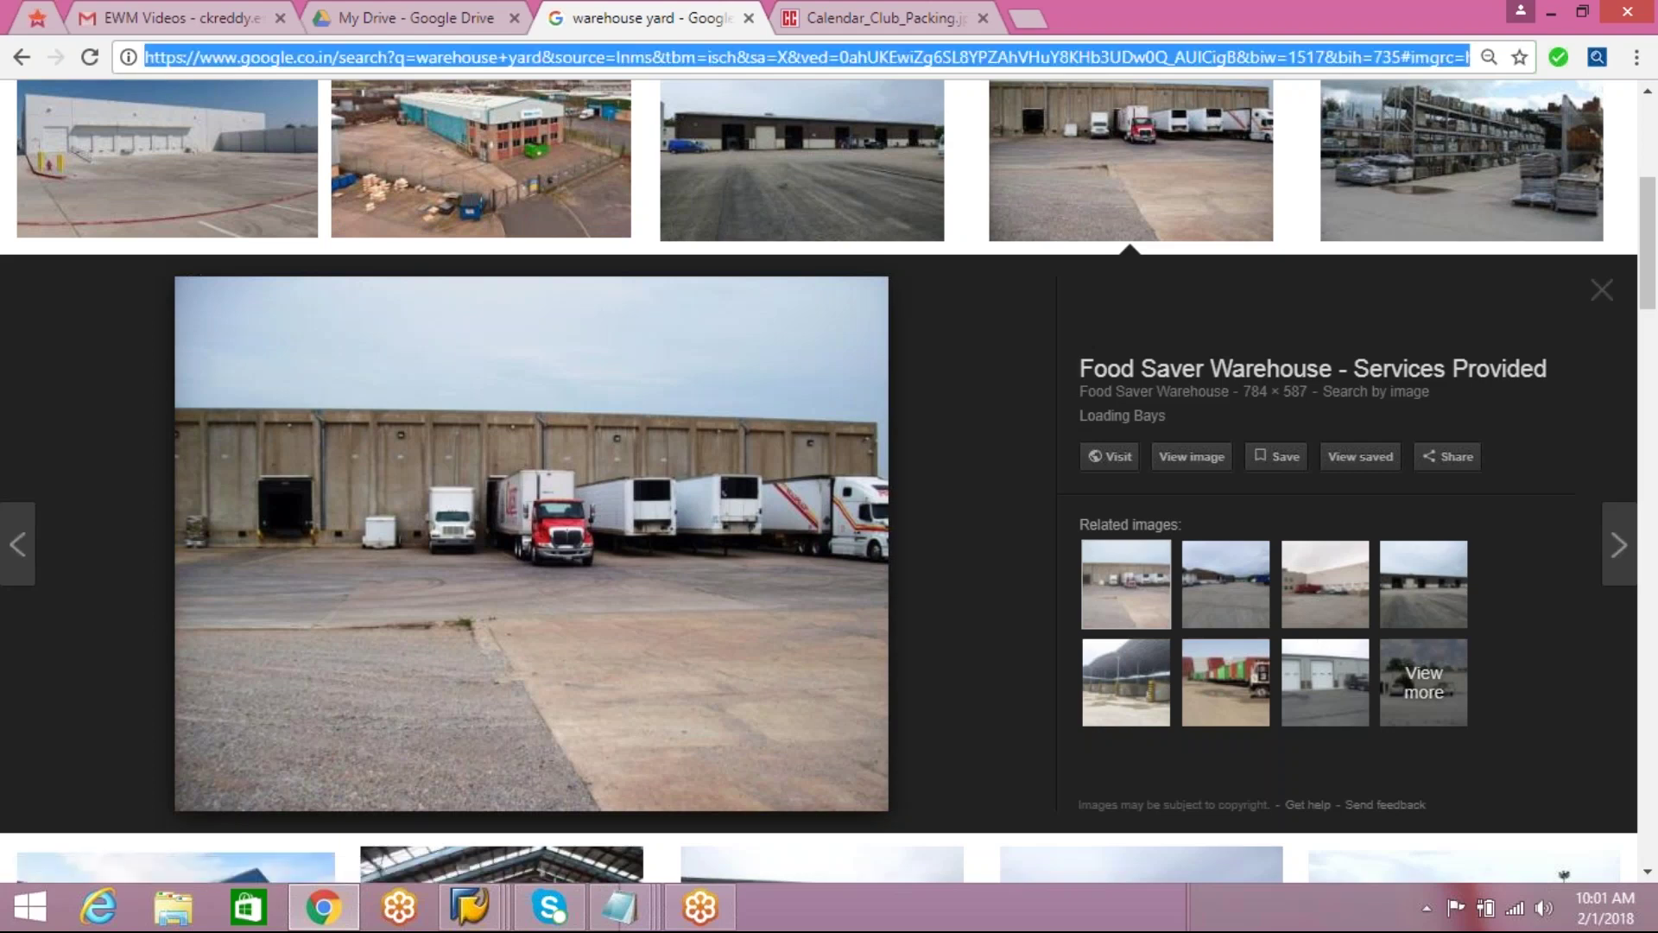
type("google.co.in")
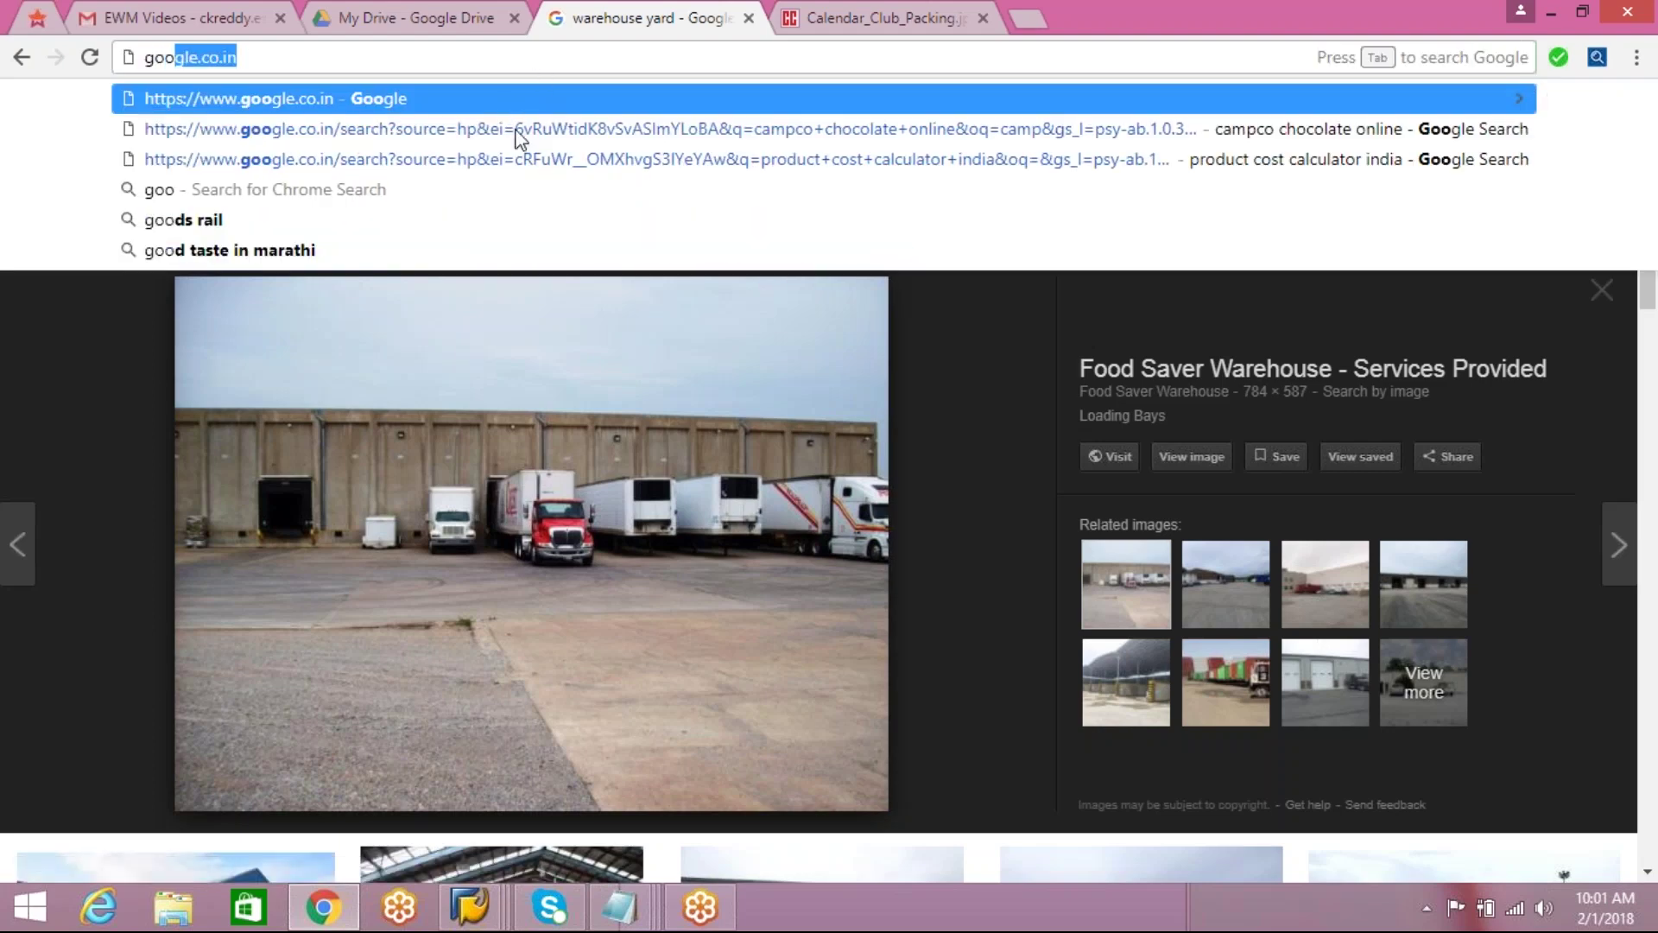
left_click(474, 90)
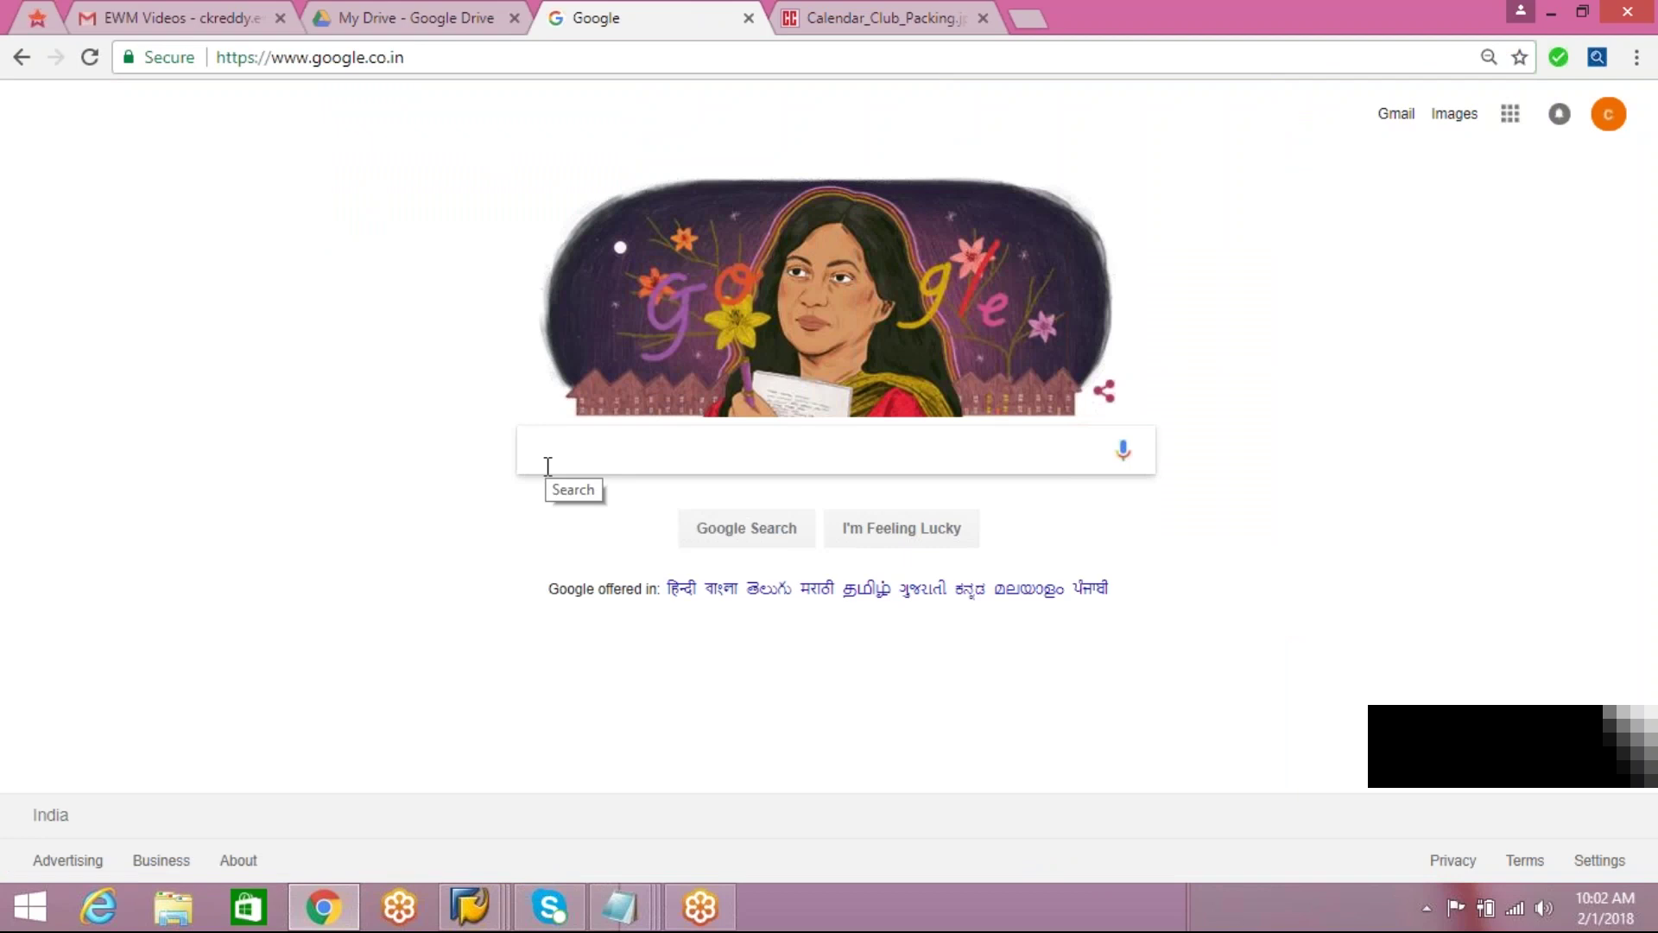
type("a")
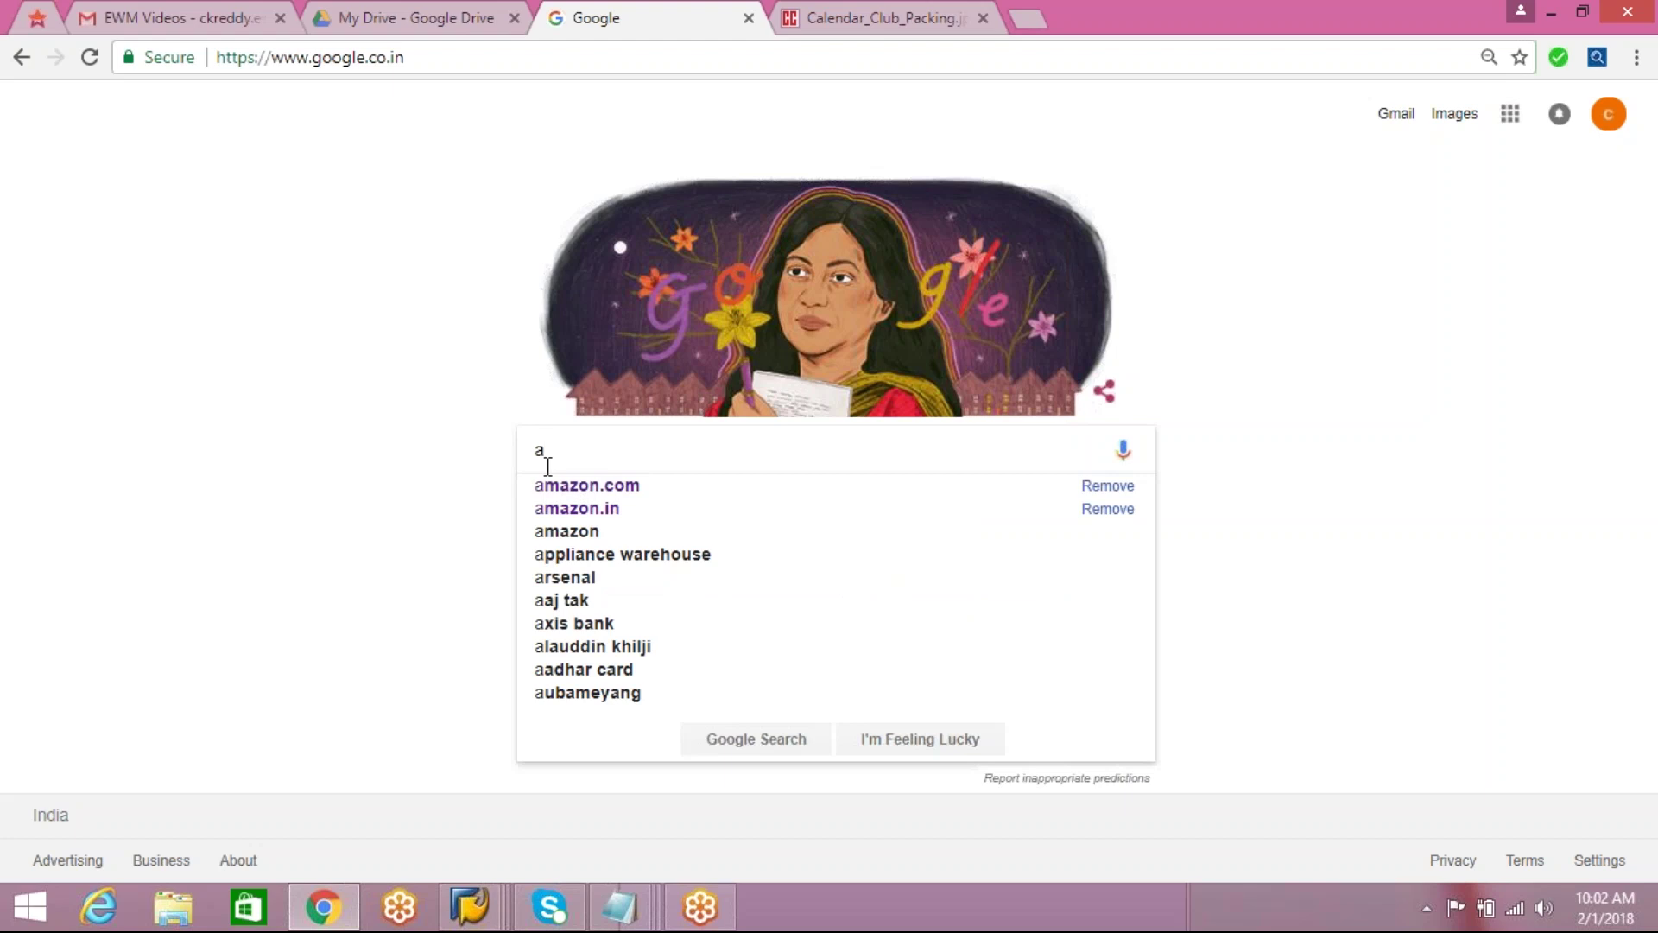
type("utoma")
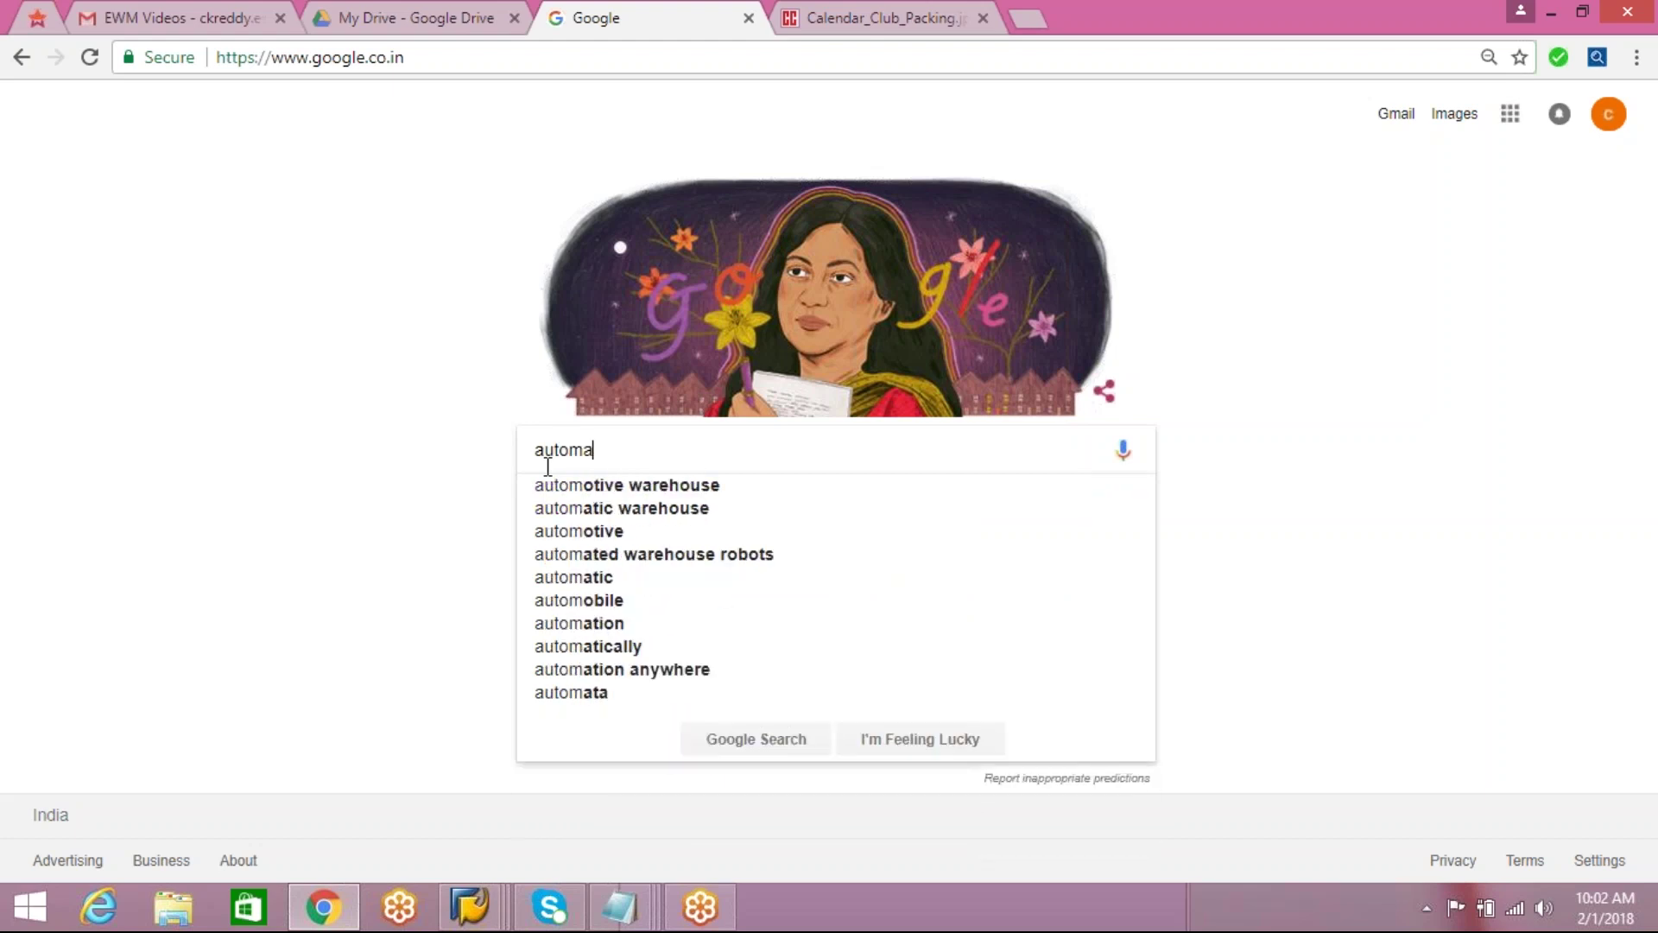
type("tic storage")
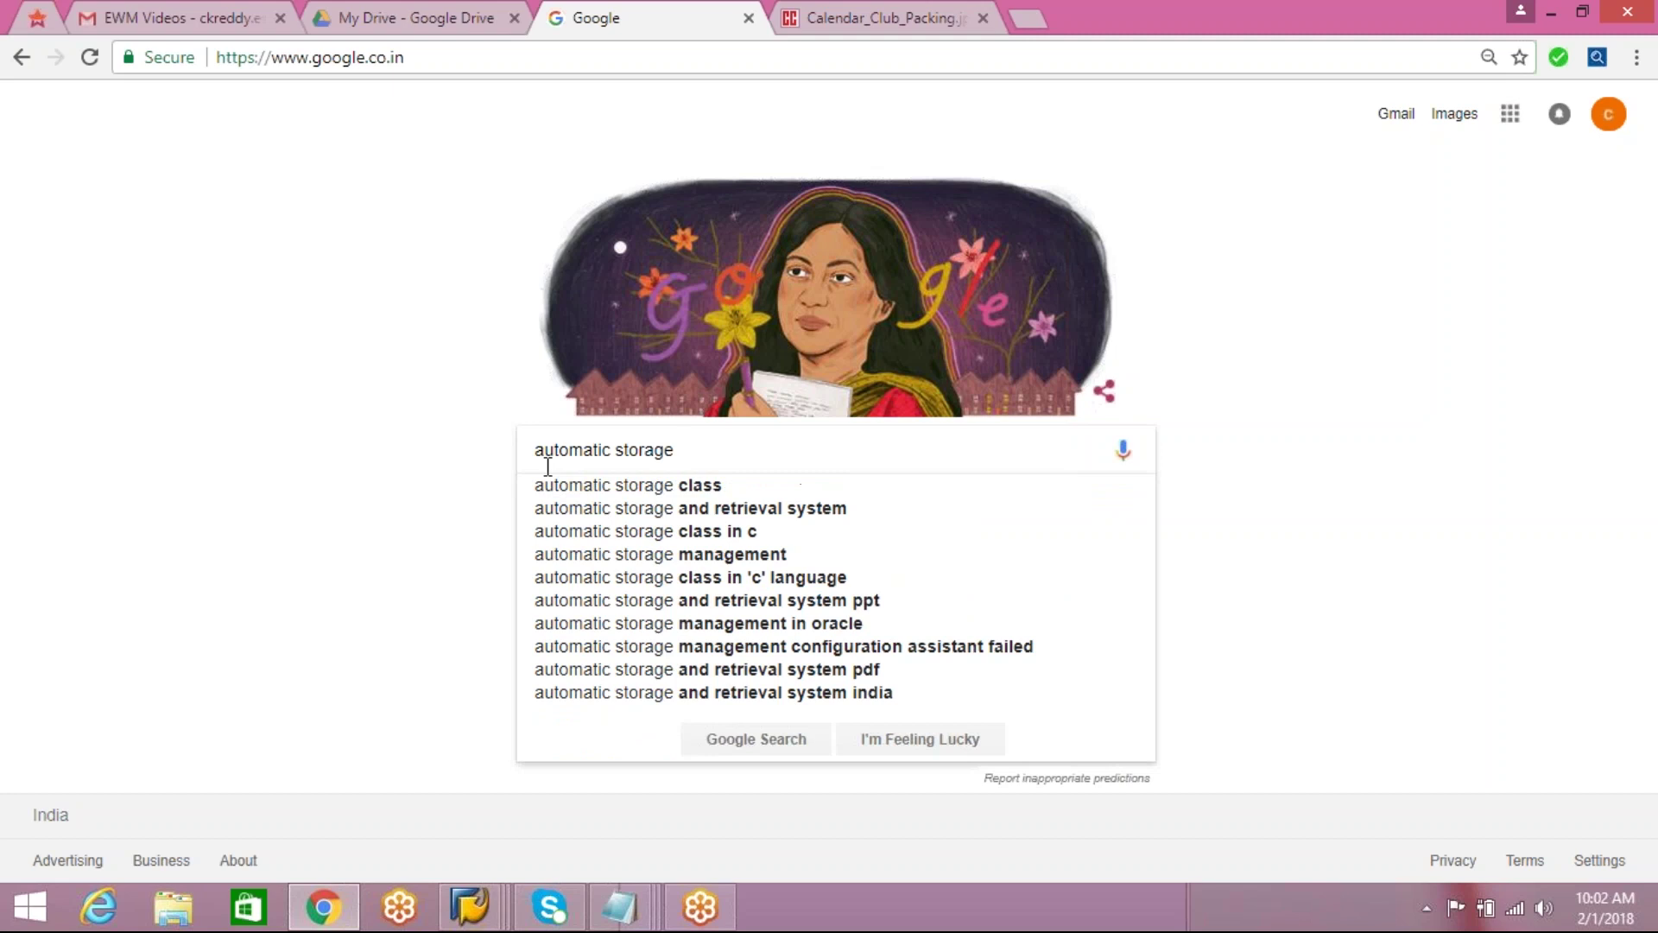
left_click(781, 510)
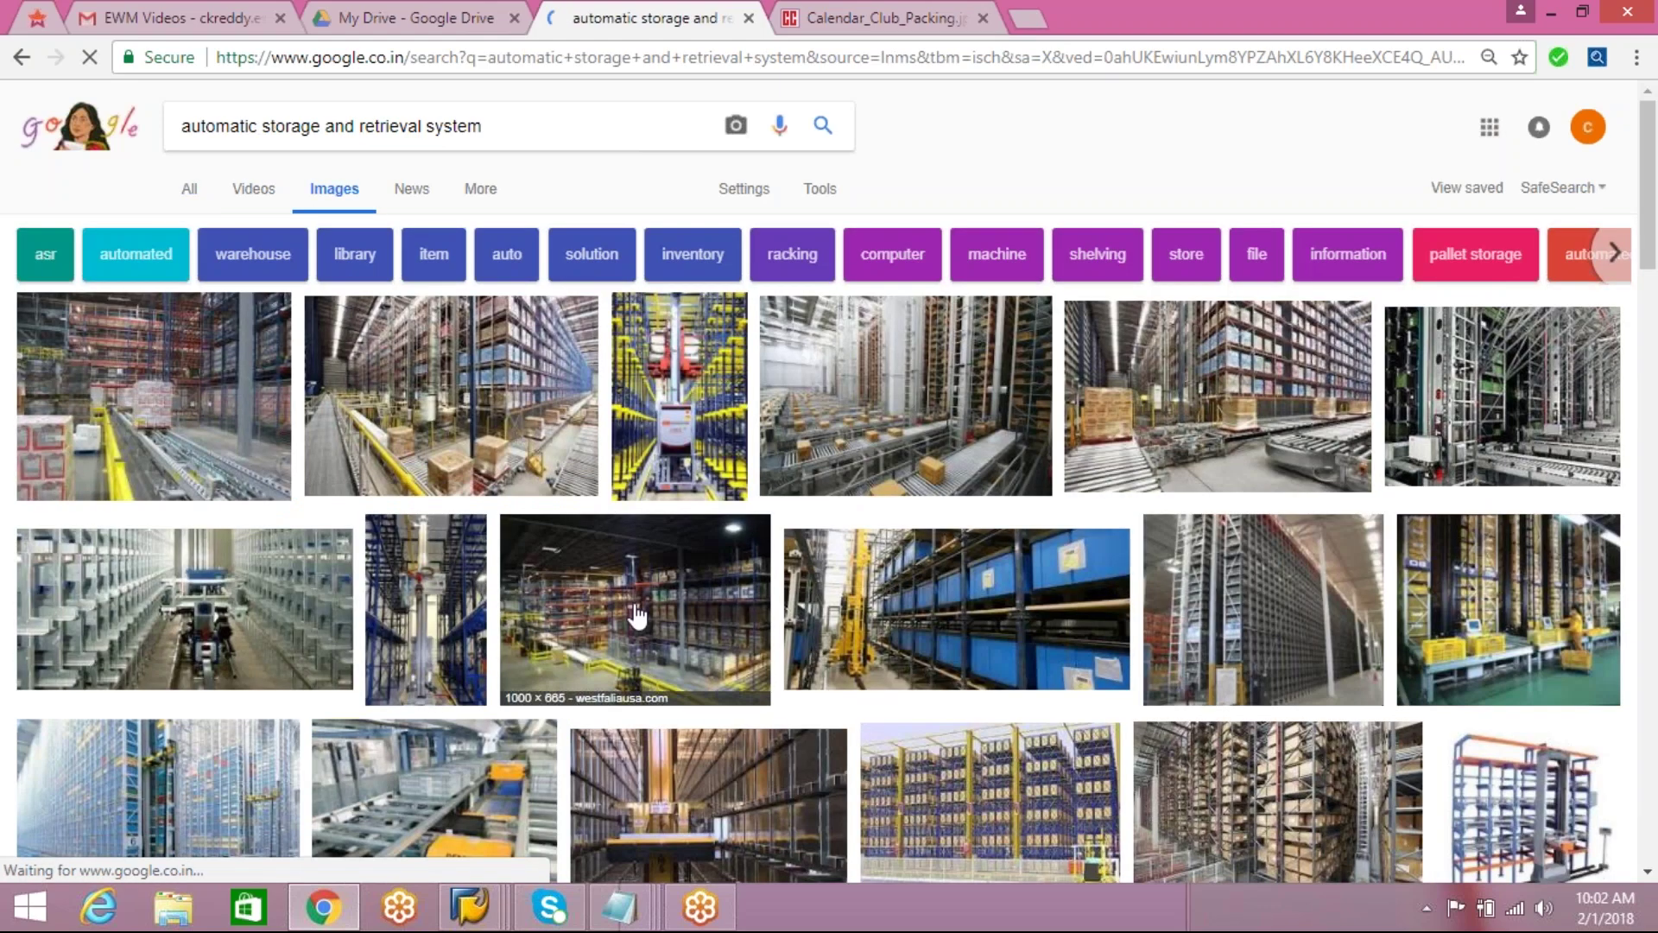
left_click(654, 390)
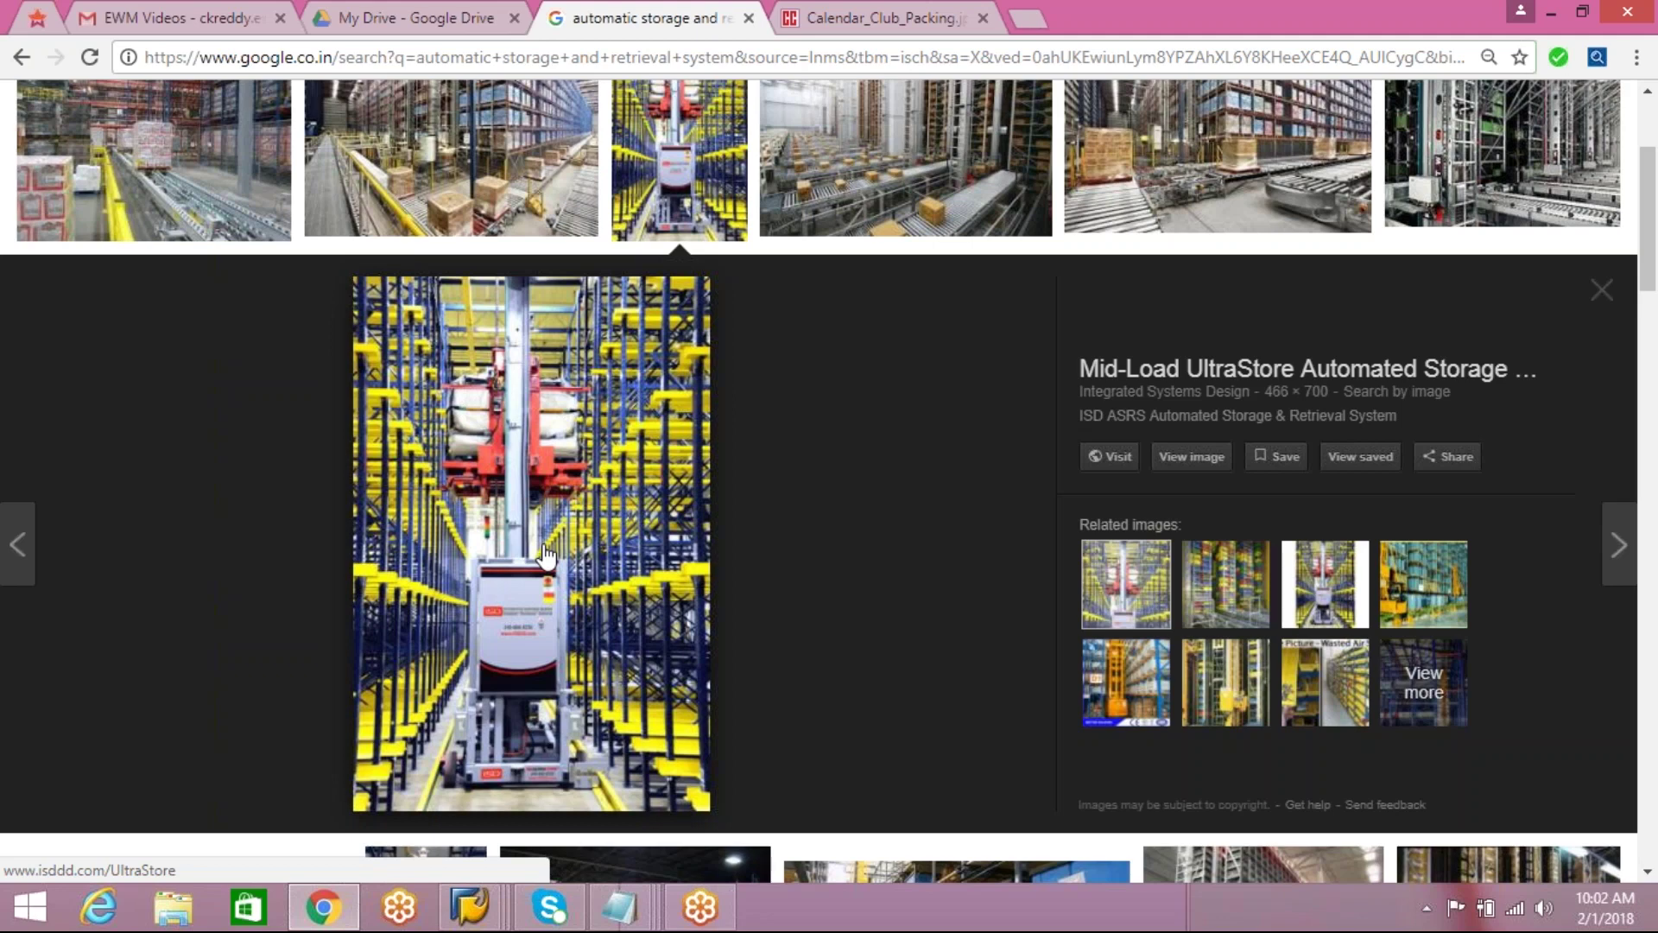
left_click(1126, 683)
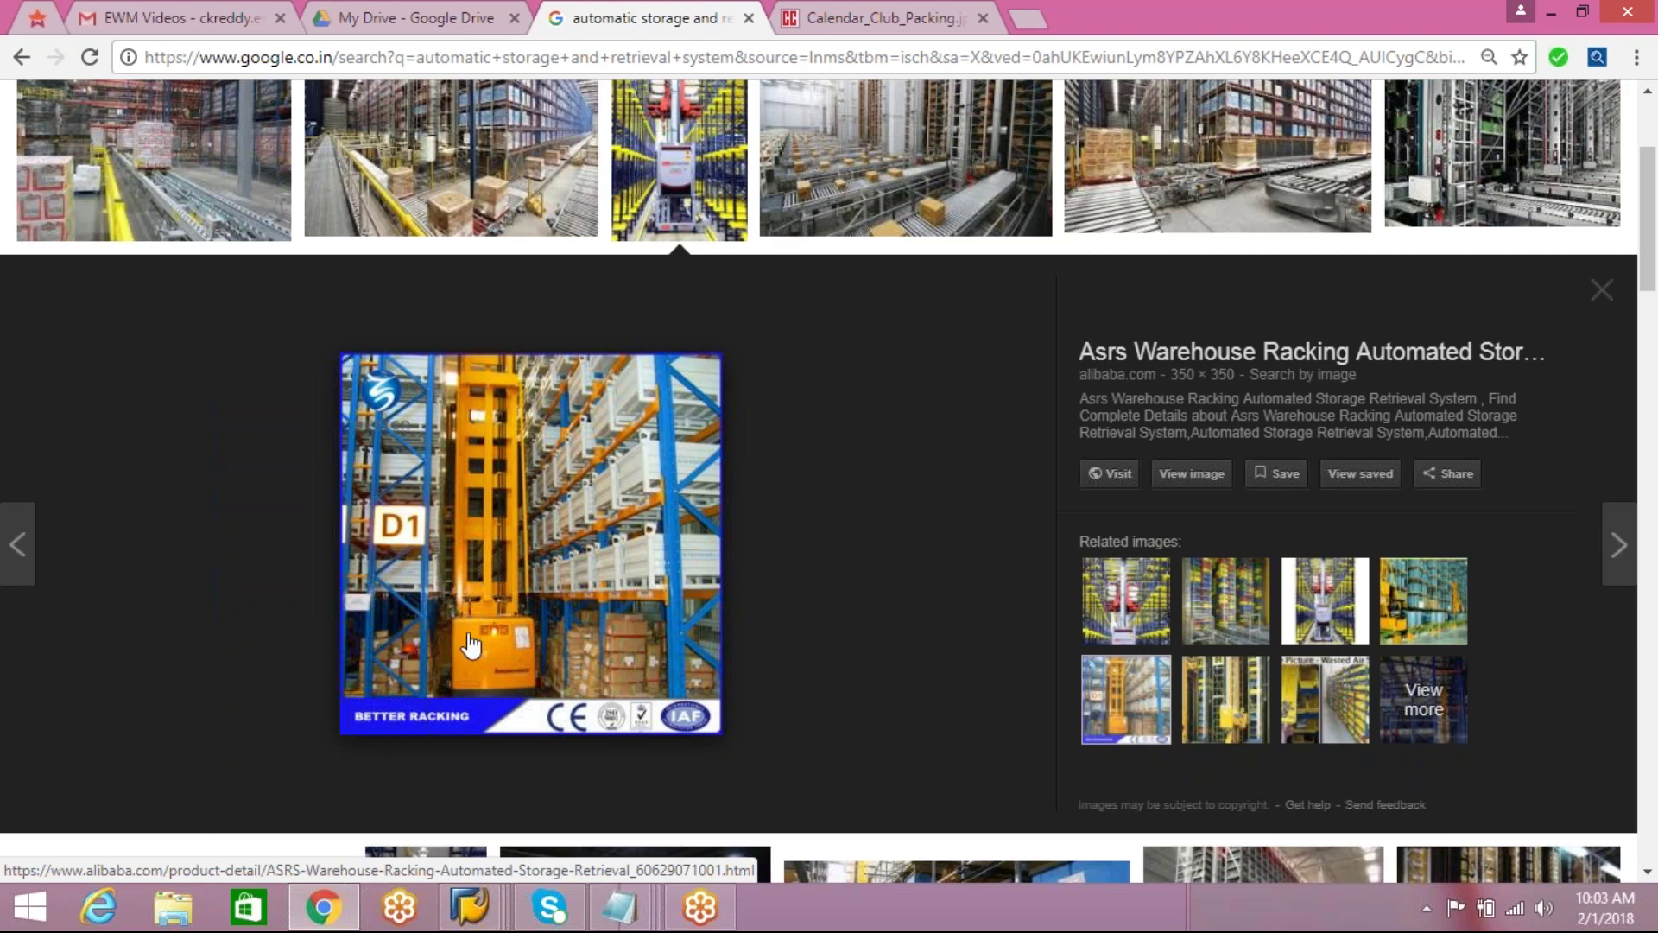
Step: Return to SAP's Storage Type Role list and highlight role I, Work Center in Staging Areas Group, followed by role J, Automatic Warehouse (Controlled by MFS)
left_click(469, 907)
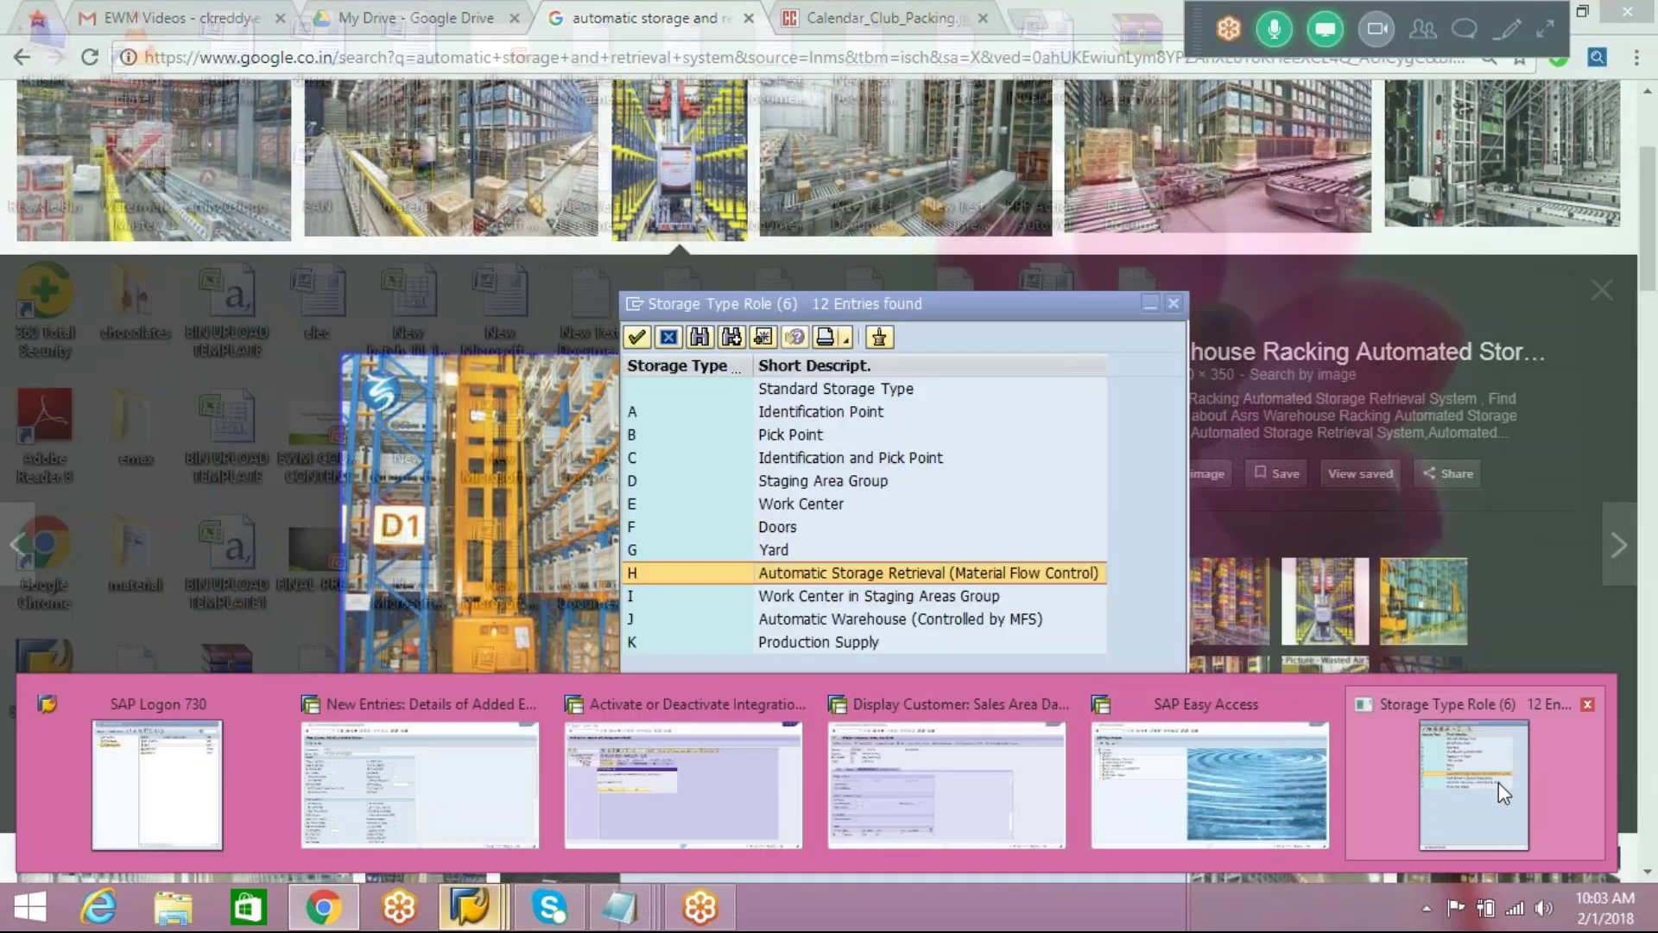
left_click(1499, 781)
left_click(864, 601)
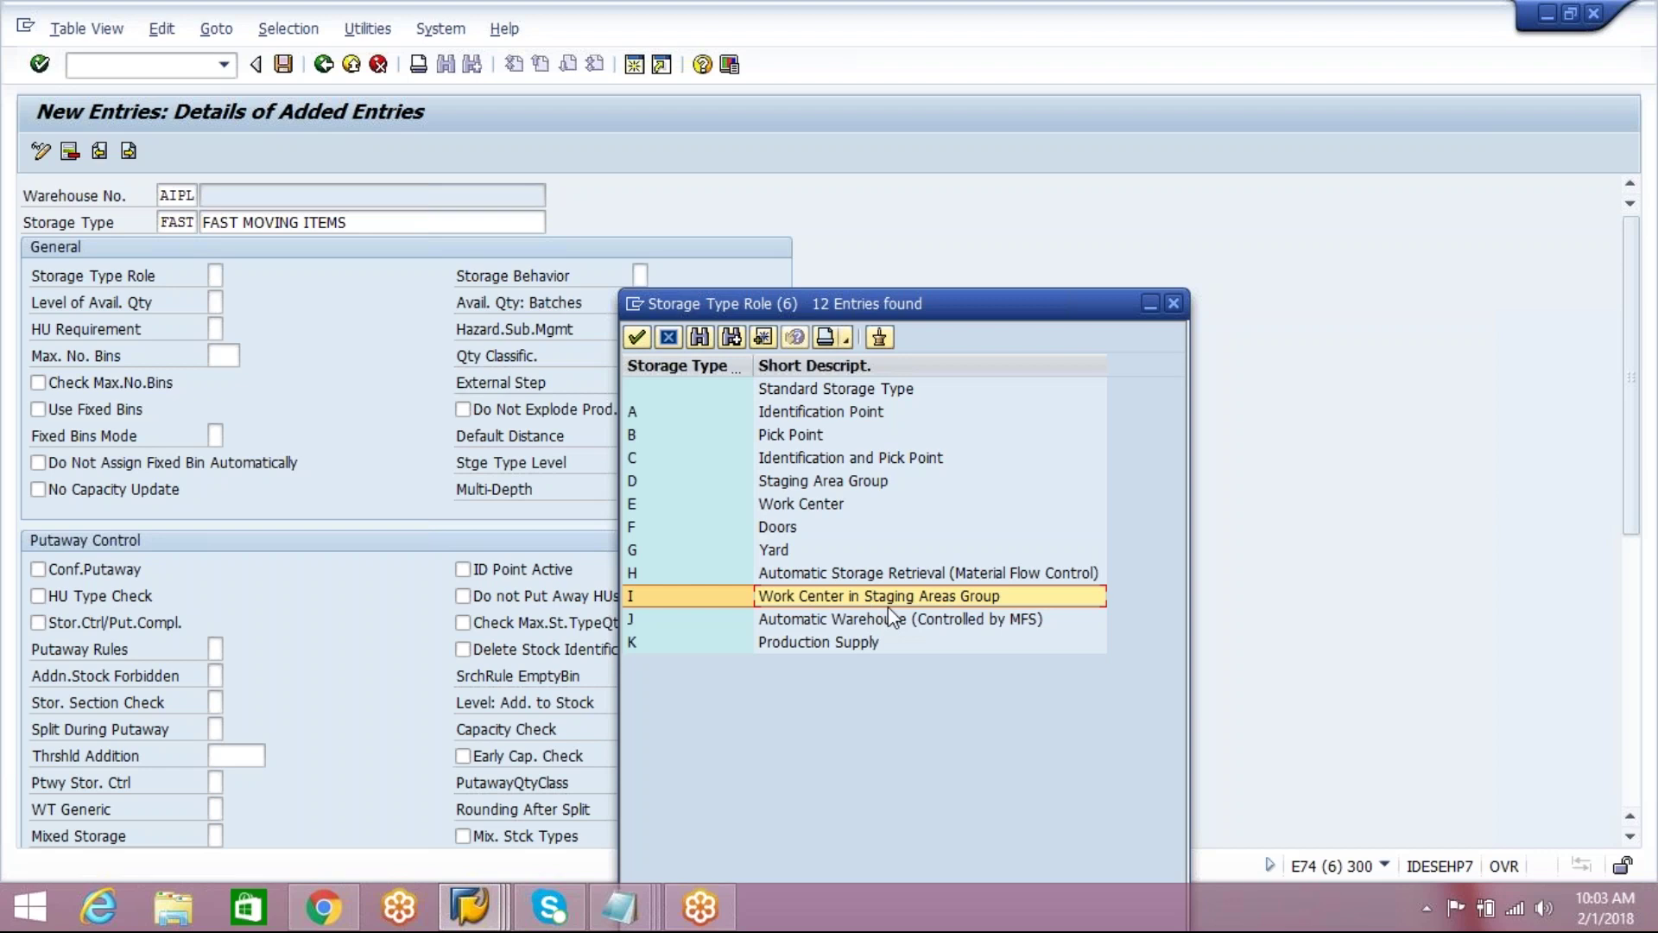
left_click(858, 622)
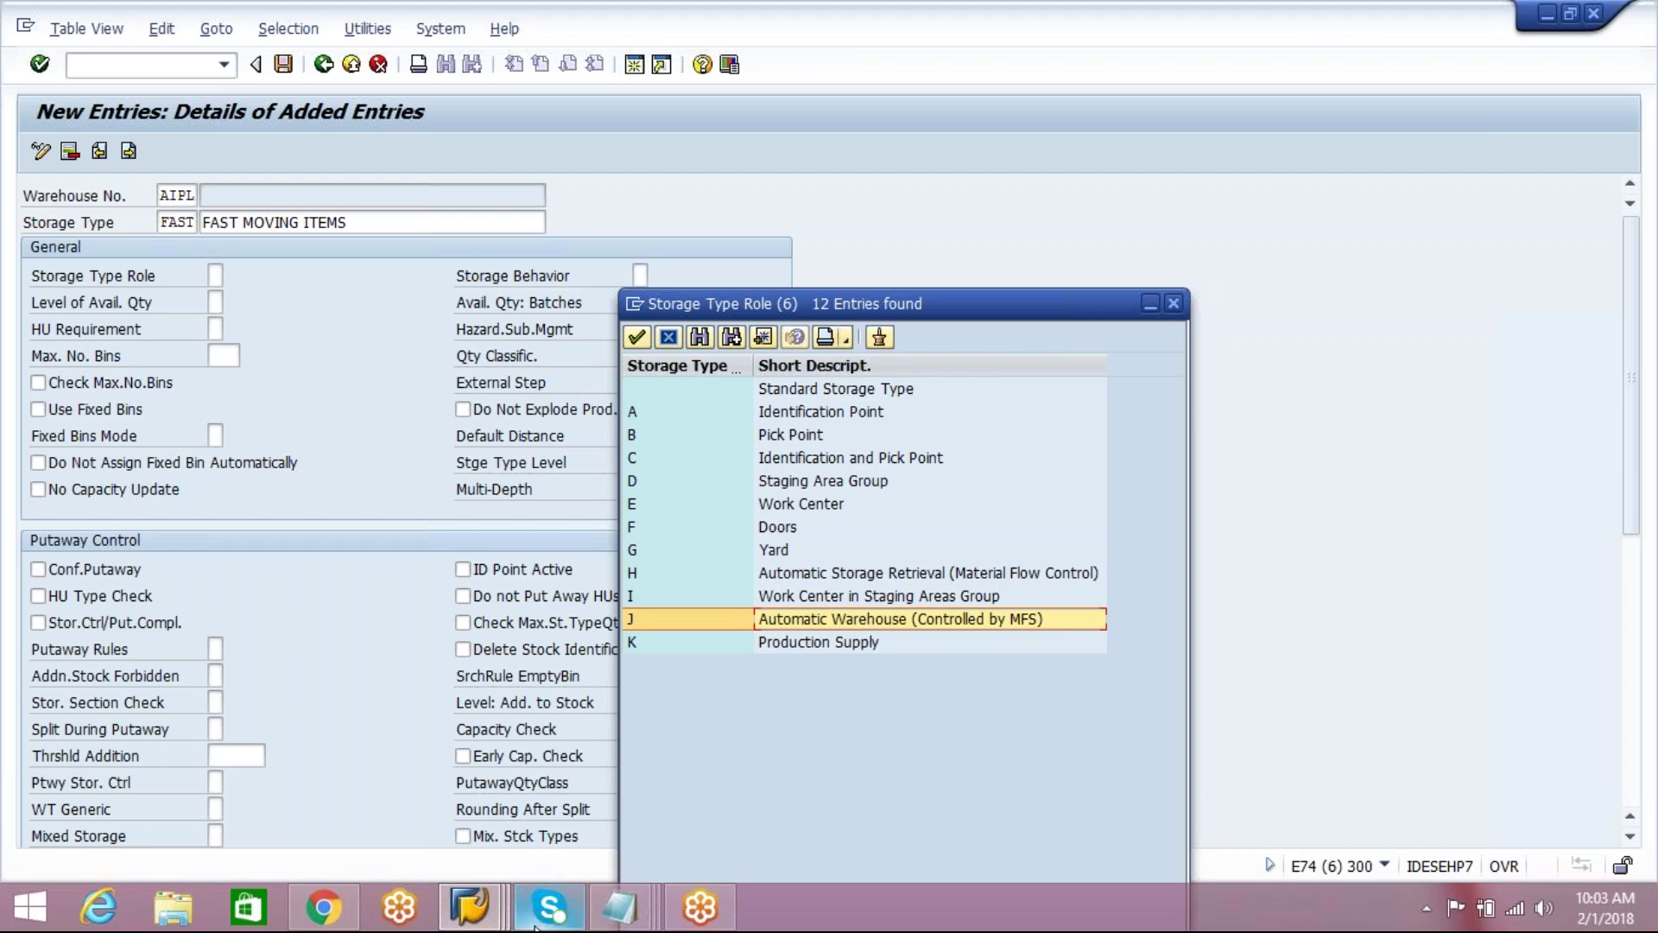
Step: Switch to Chrome and preview the Kardex Remstar small-scale automated storage picture in the image results
left_click(320, 917)
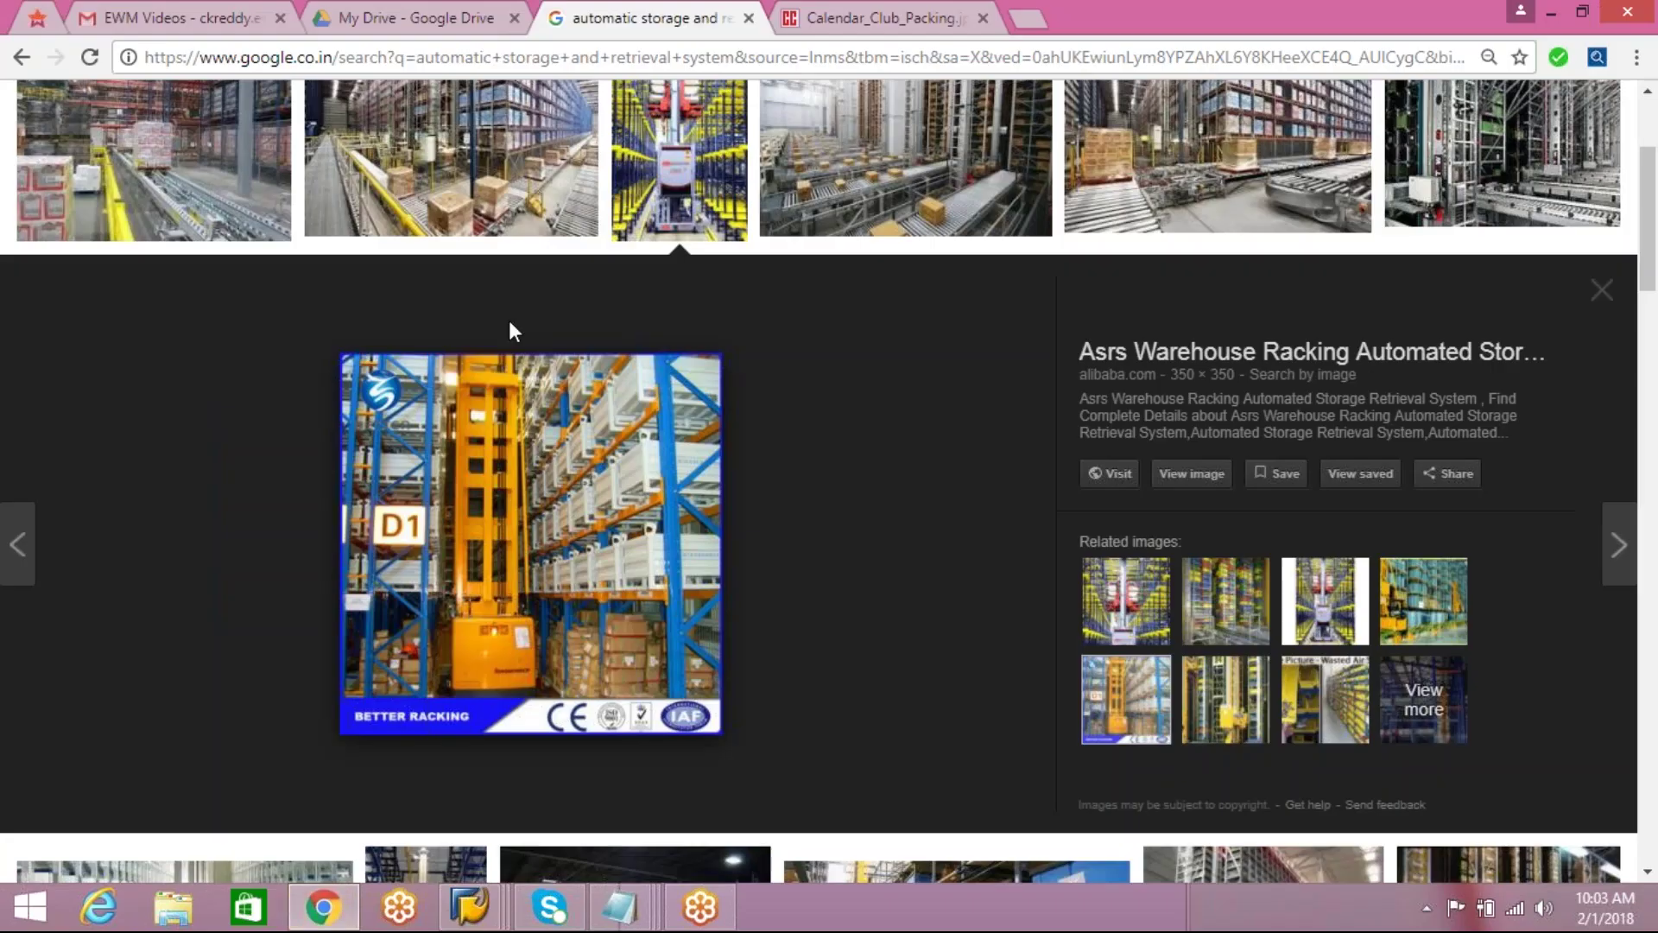
left_click(659, 56)
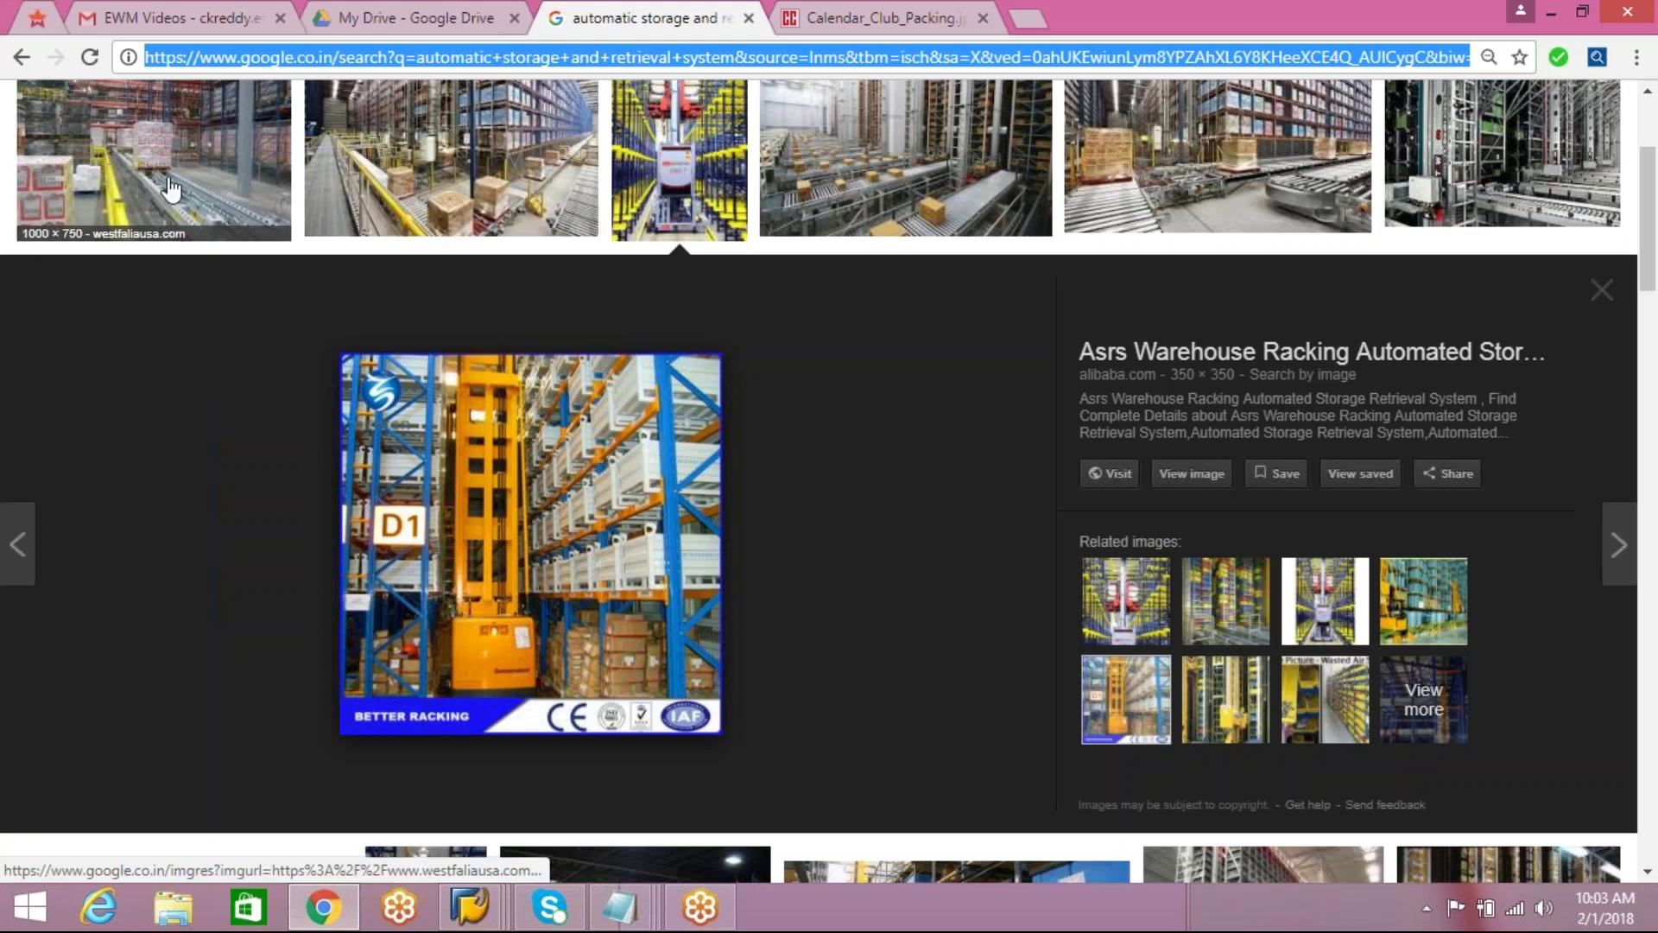
left_click(890, 207)
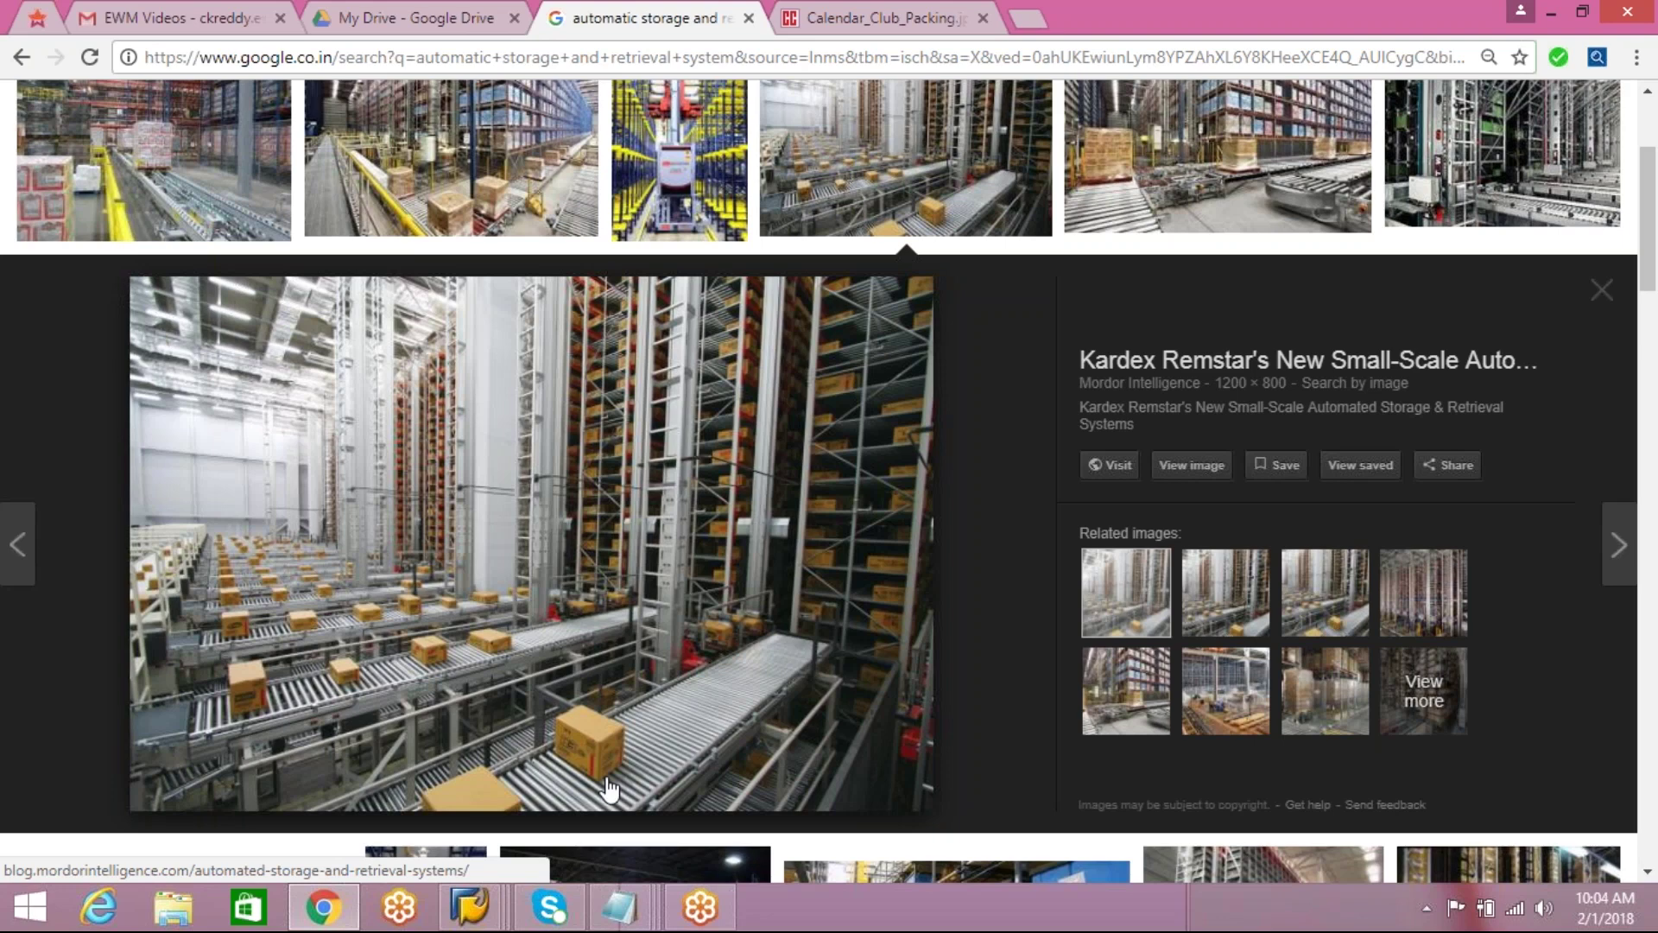
Step: Return to SAP's Storage Type Role list, highlight role K, Production Supply, and close the list without choosing a role
mouse_move(469, 907)
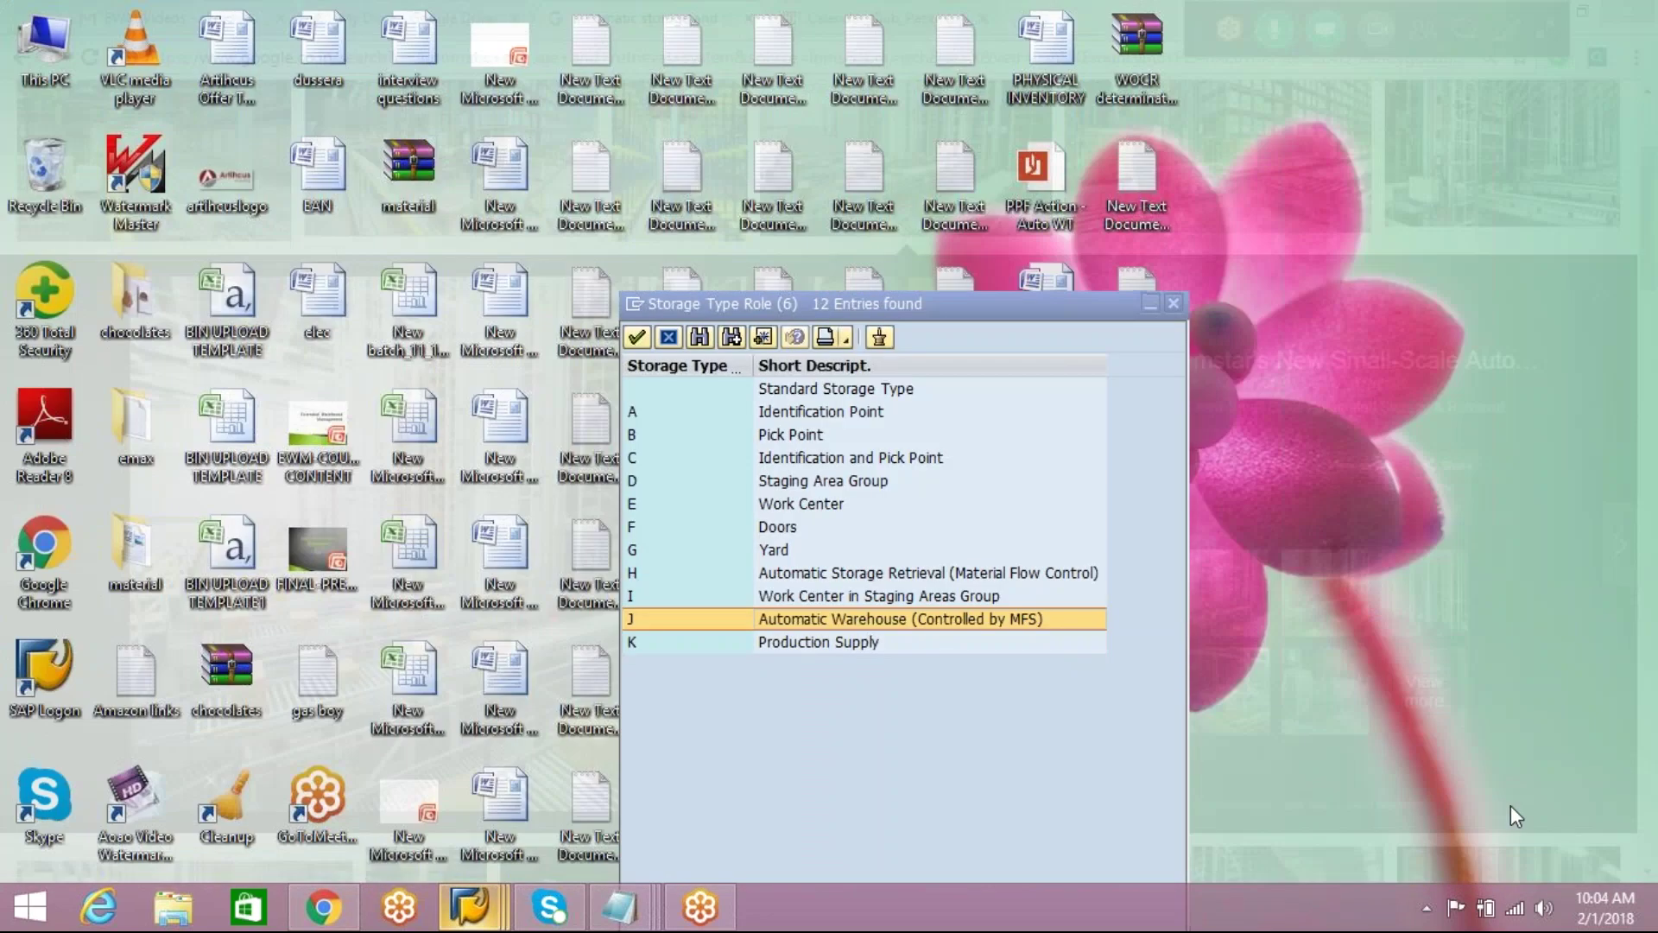
left_click(1510, 804)
left_click(857, 644)
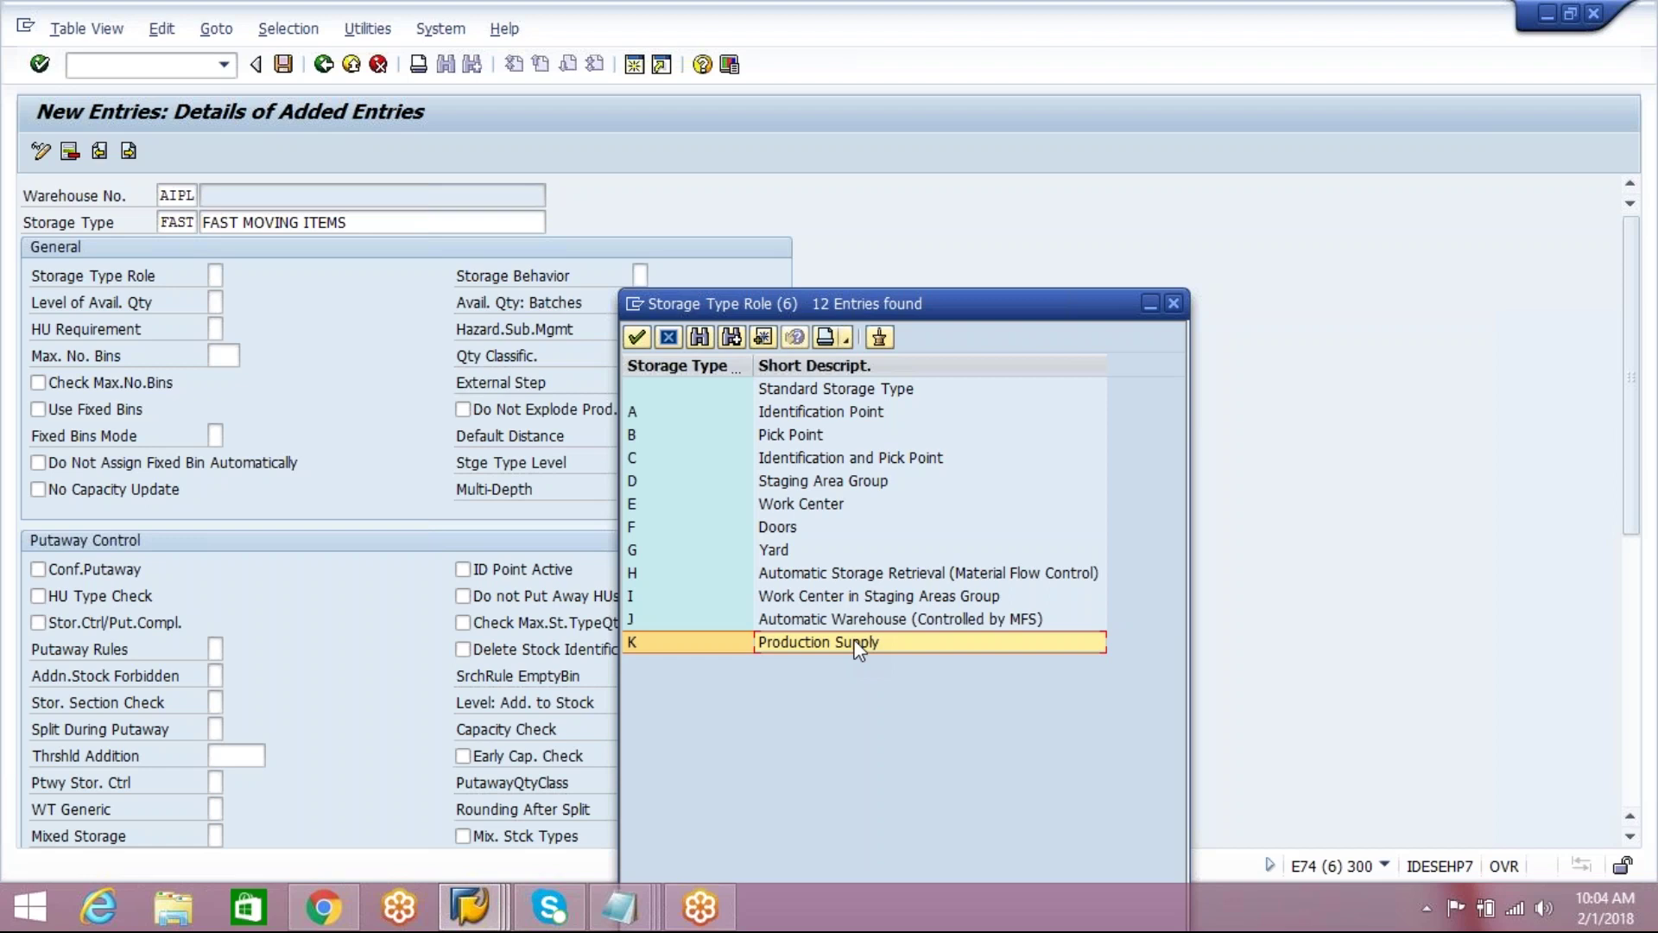
left_click(1175, 306)
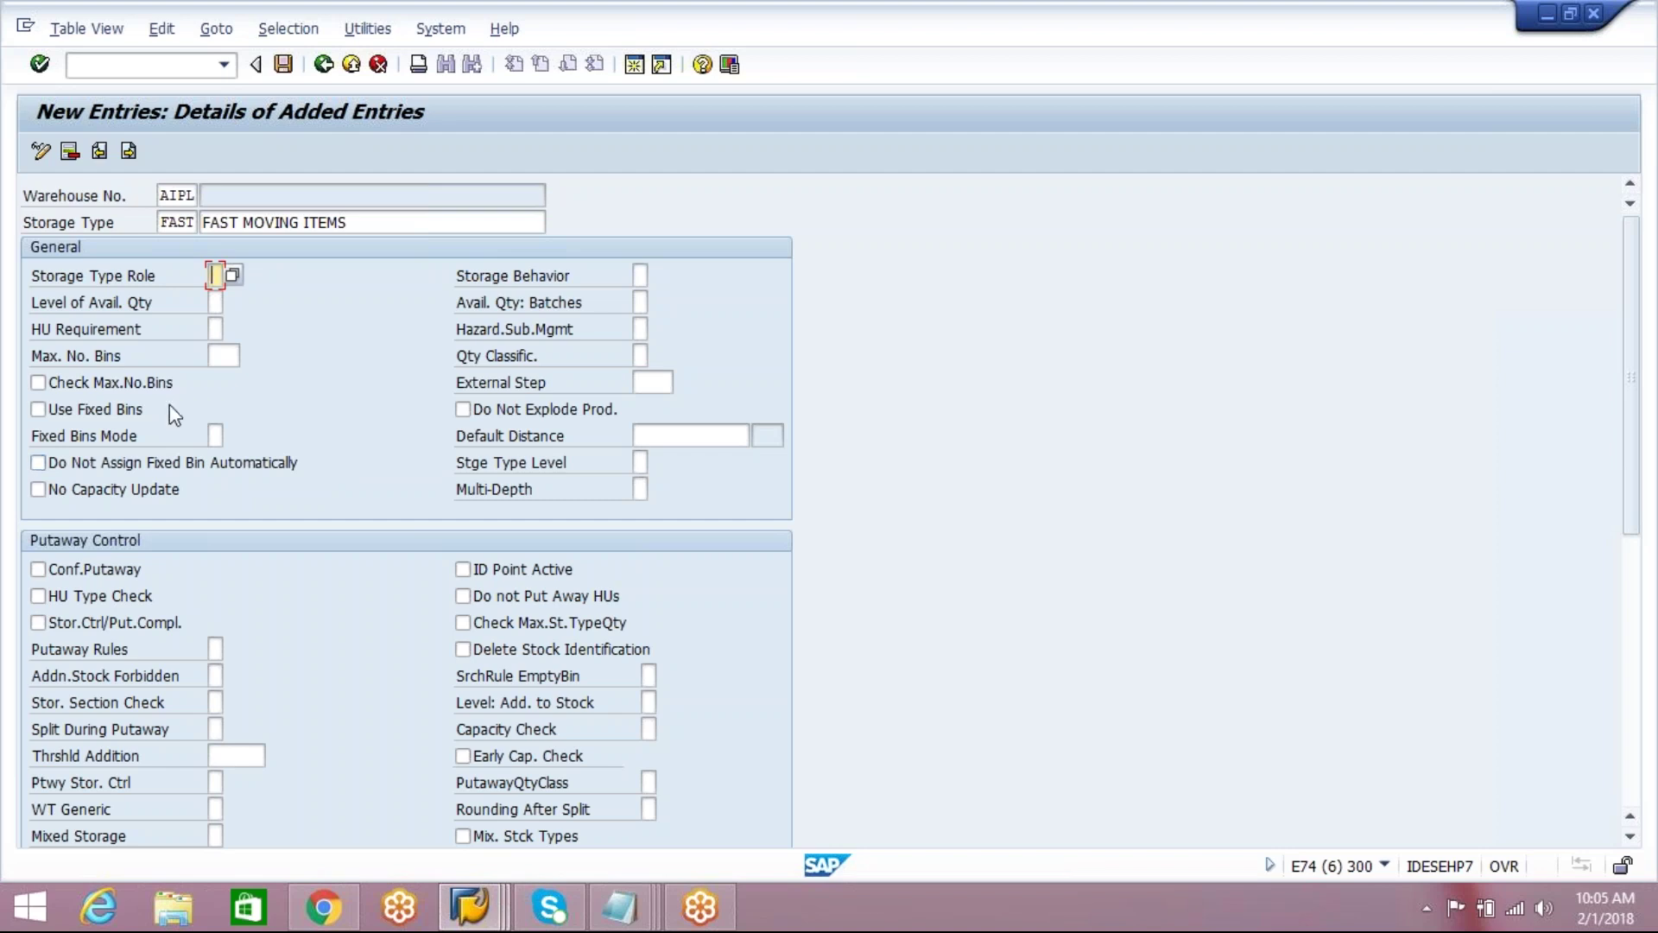
Step: Reopen the Storage Type Role values beside the form, highlight Production Supply and Standard Storage Type, and close the list without choosing
left_click(237, 277)
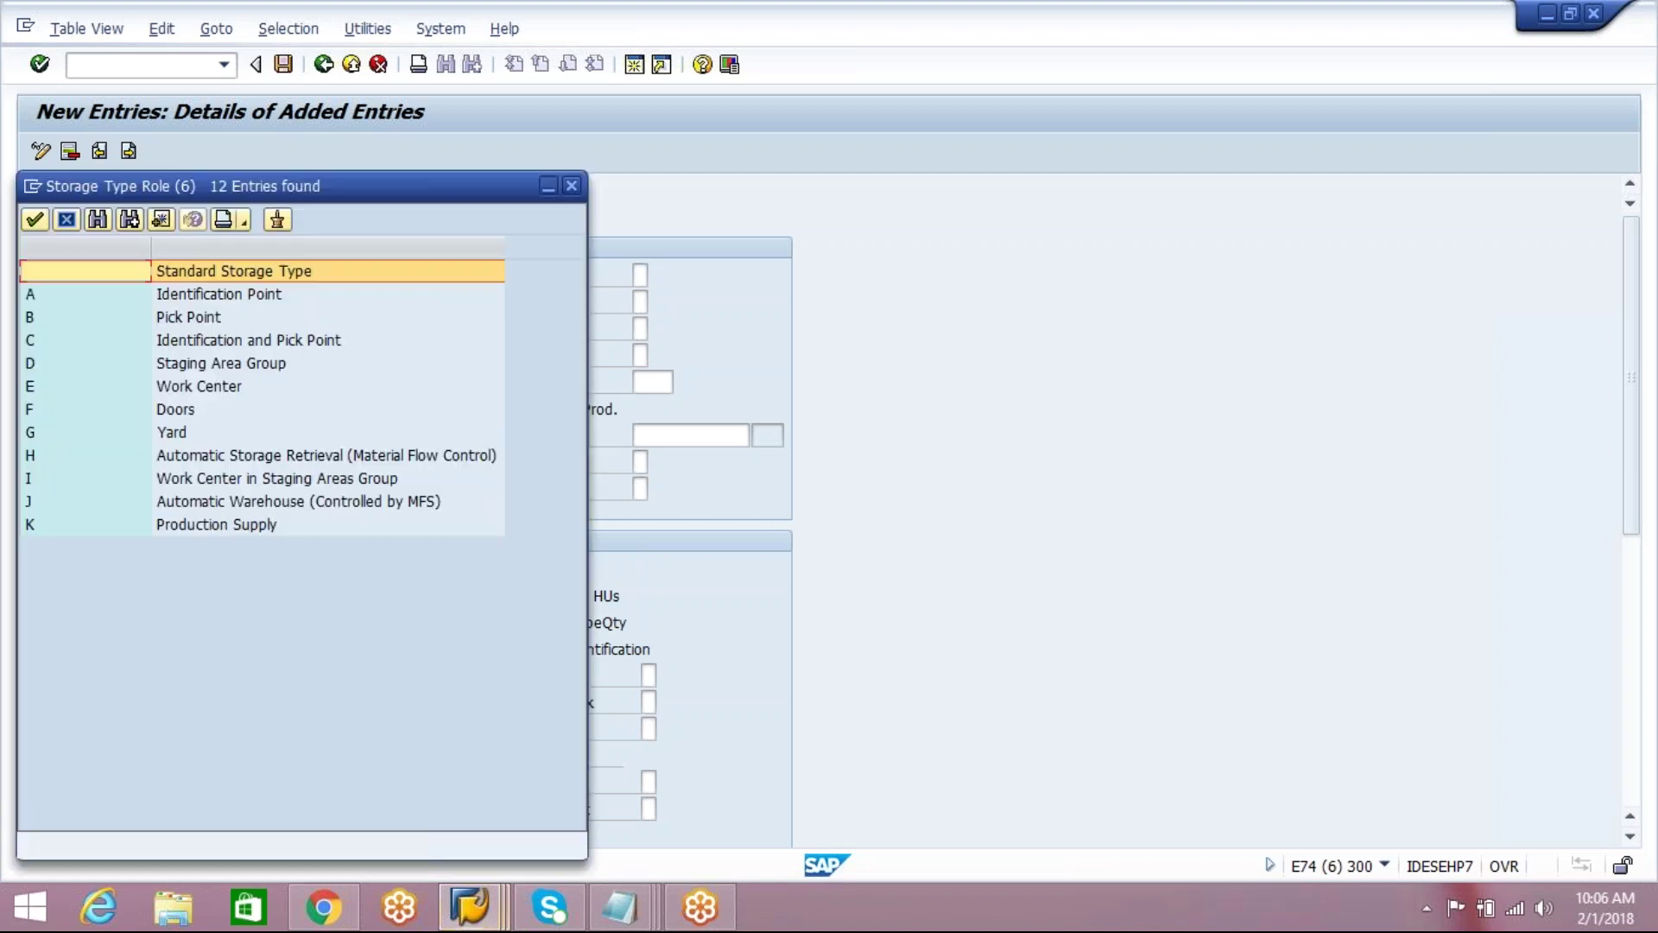
left_click_drag(380, 195, 1084, 220)
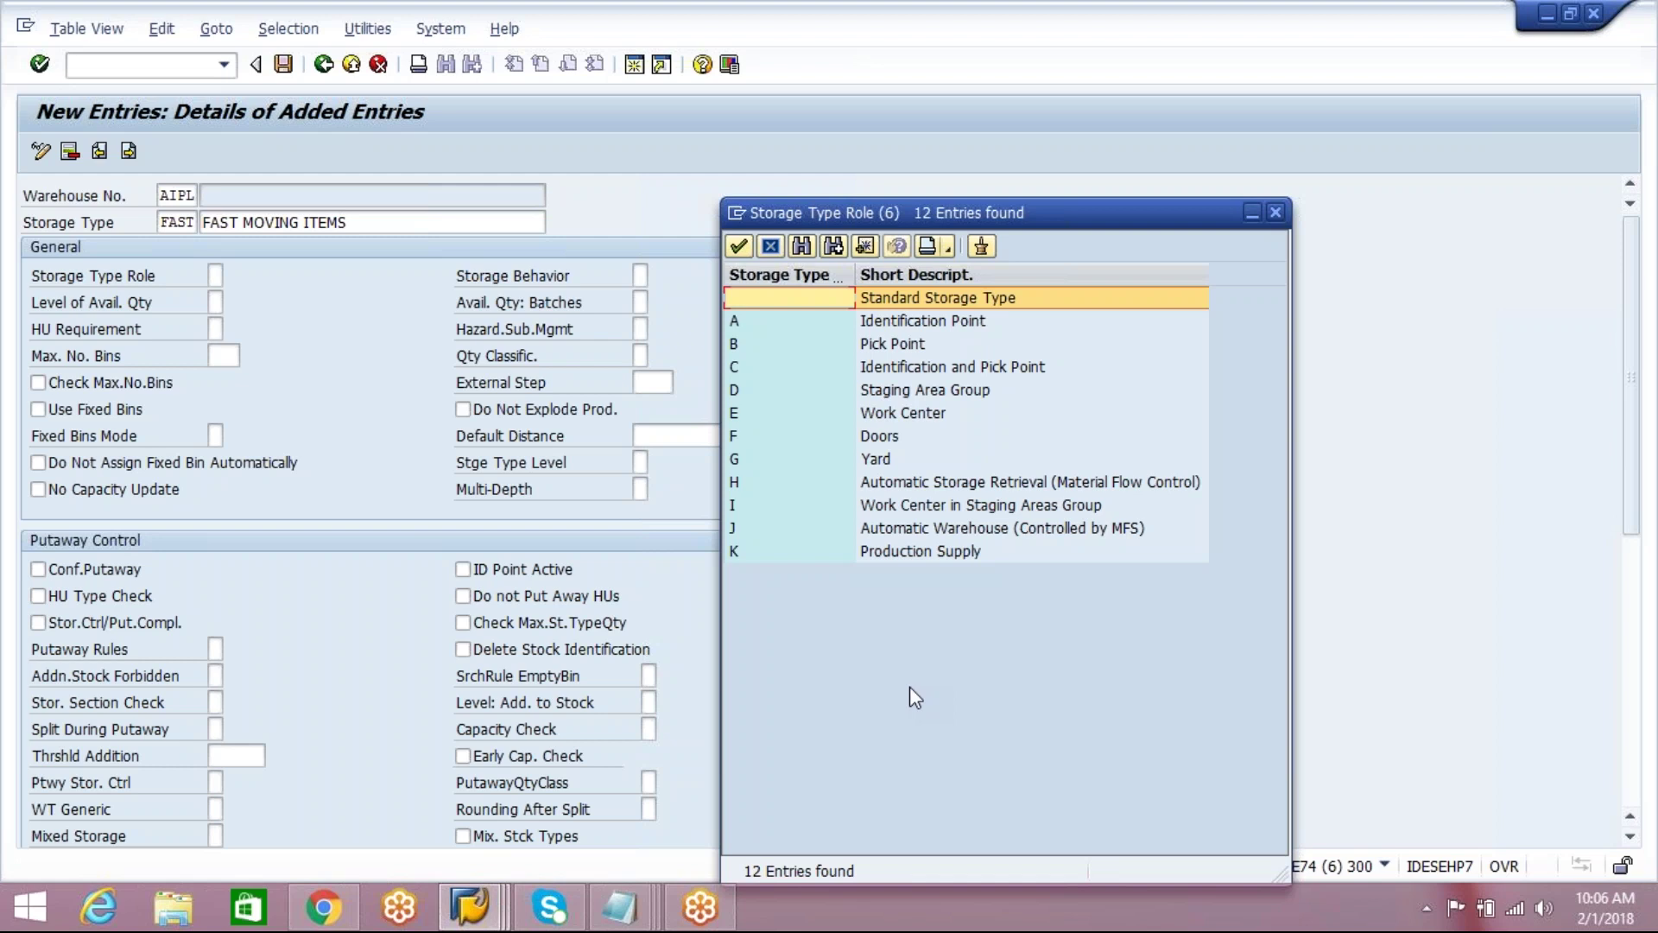
left_click(964, 557)
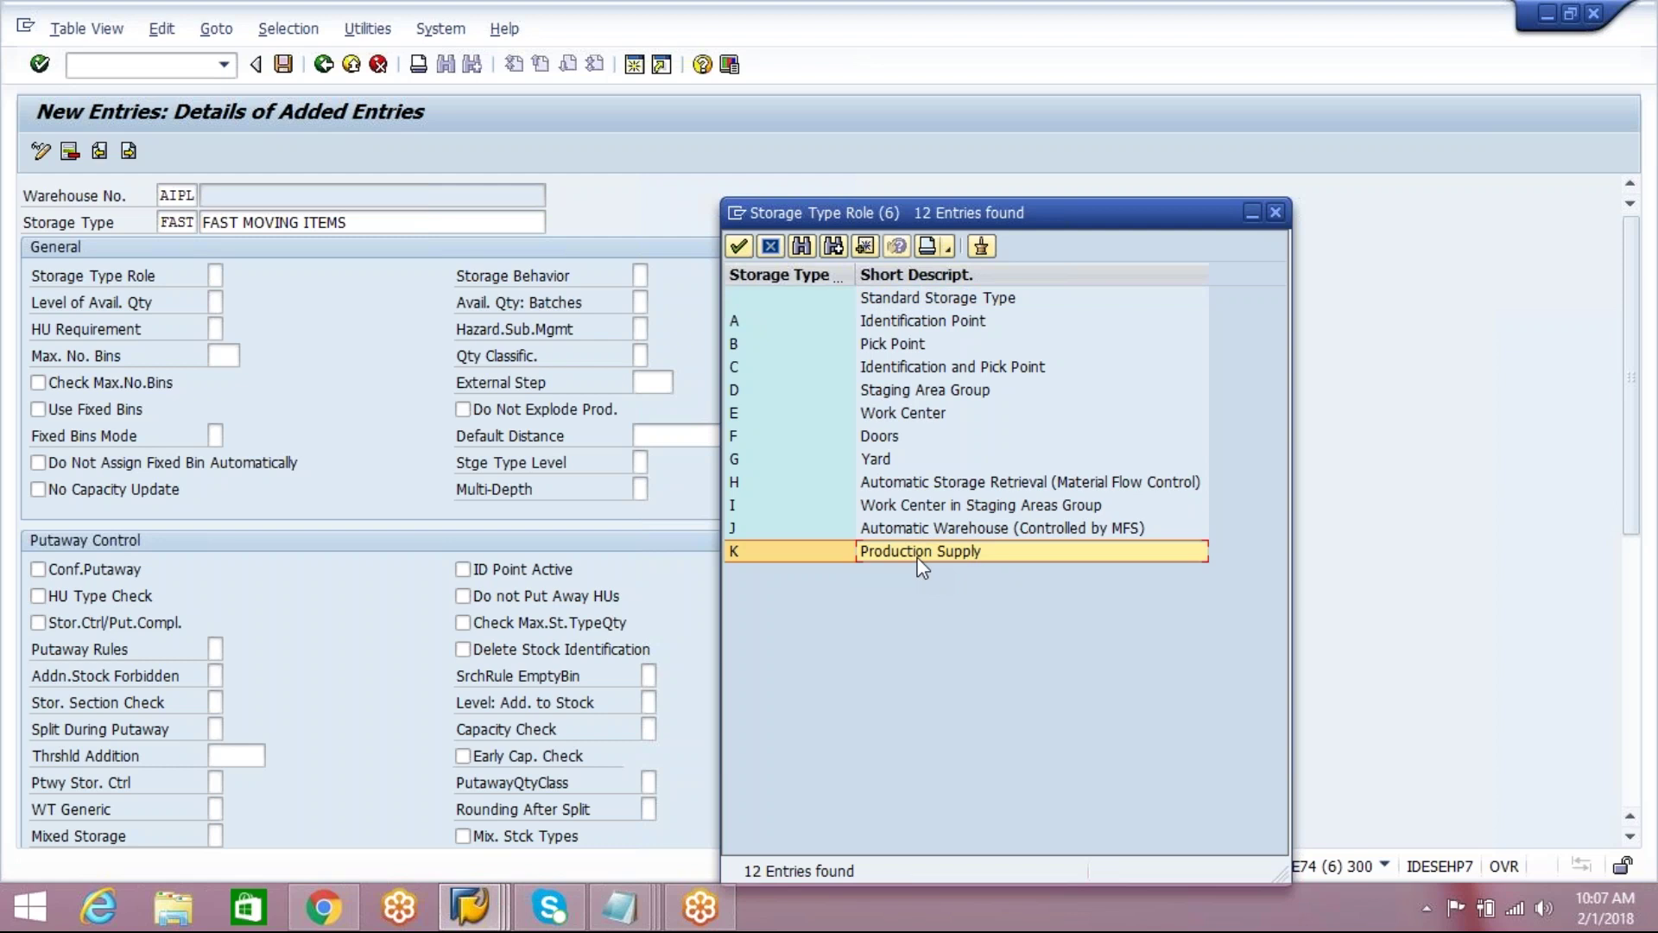
left_click(980, 308)
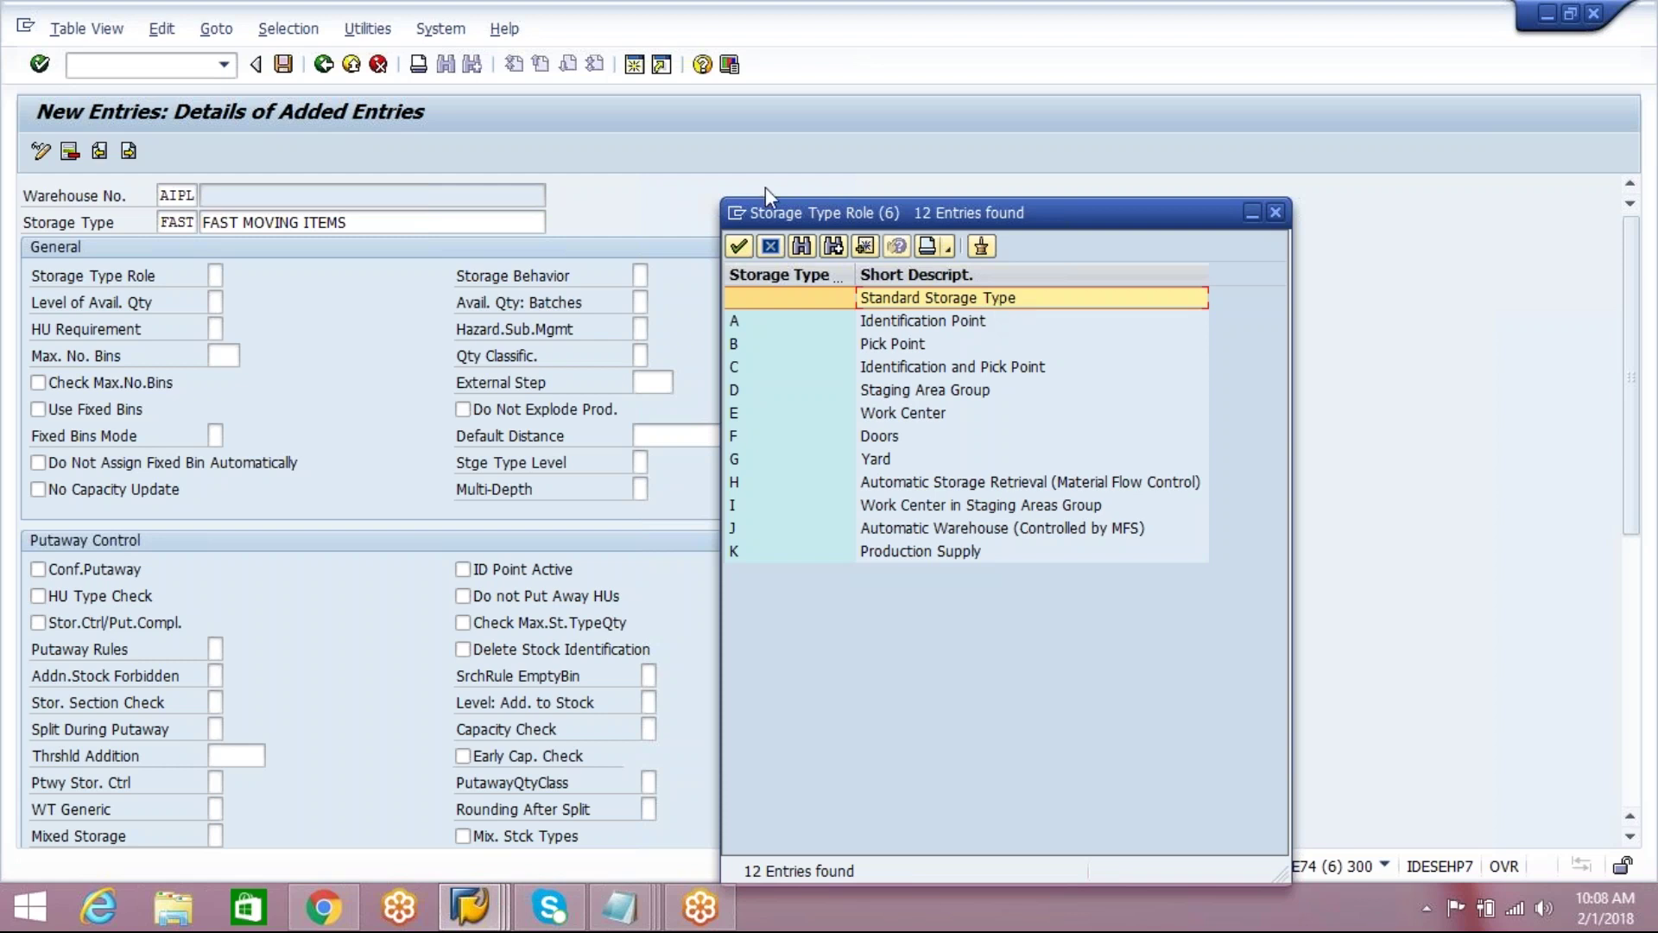
left_click(1274, 213)
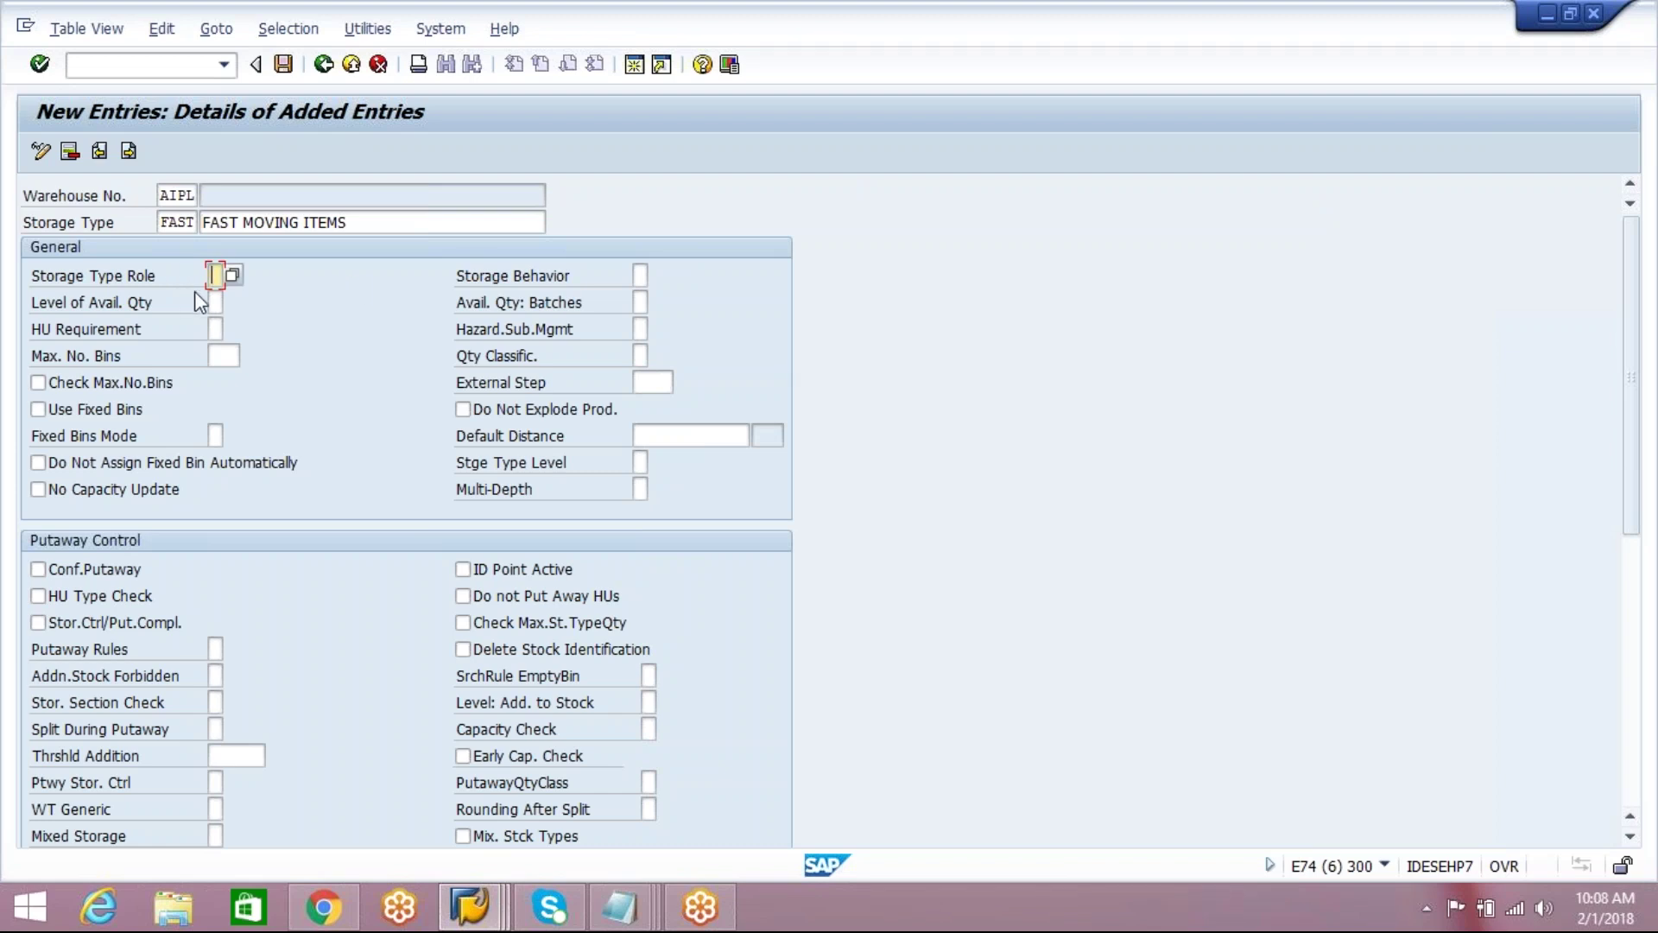
Step: Review the possible values for Level of Avail. Qty, highlight Highest-Level HU, and close the list without choosing a value
left_click(215, 301)
left_click(215, 329)
left_click(215, 301)
left_click(232, 301)
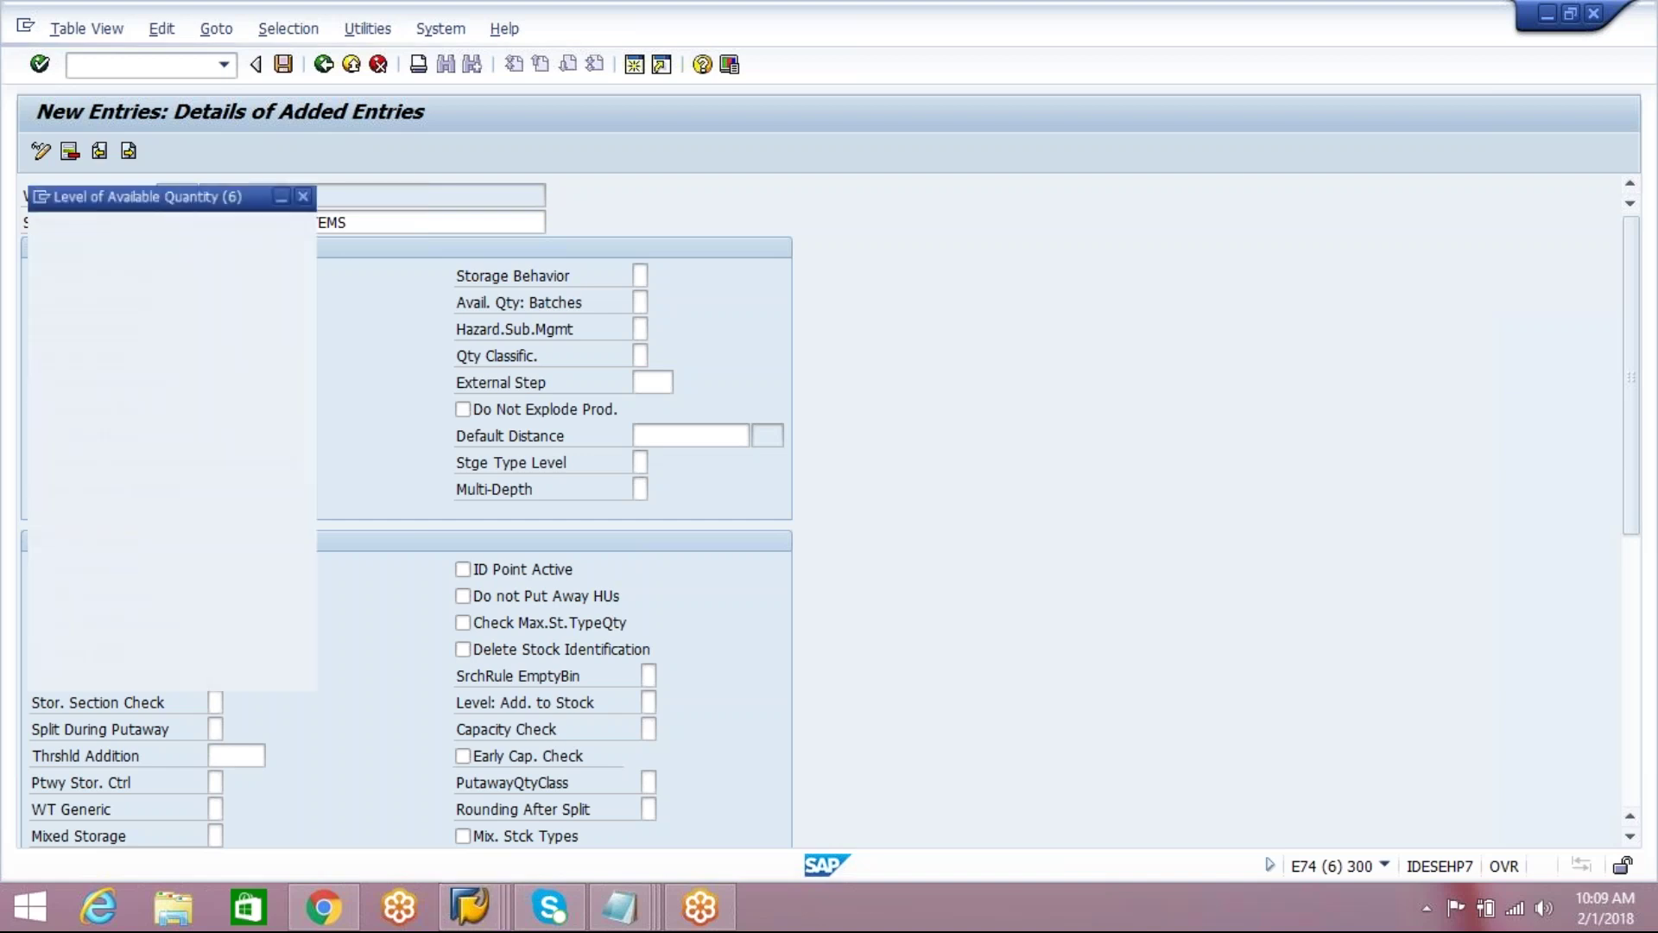
left_click_drag(333, 199, 959, 228)
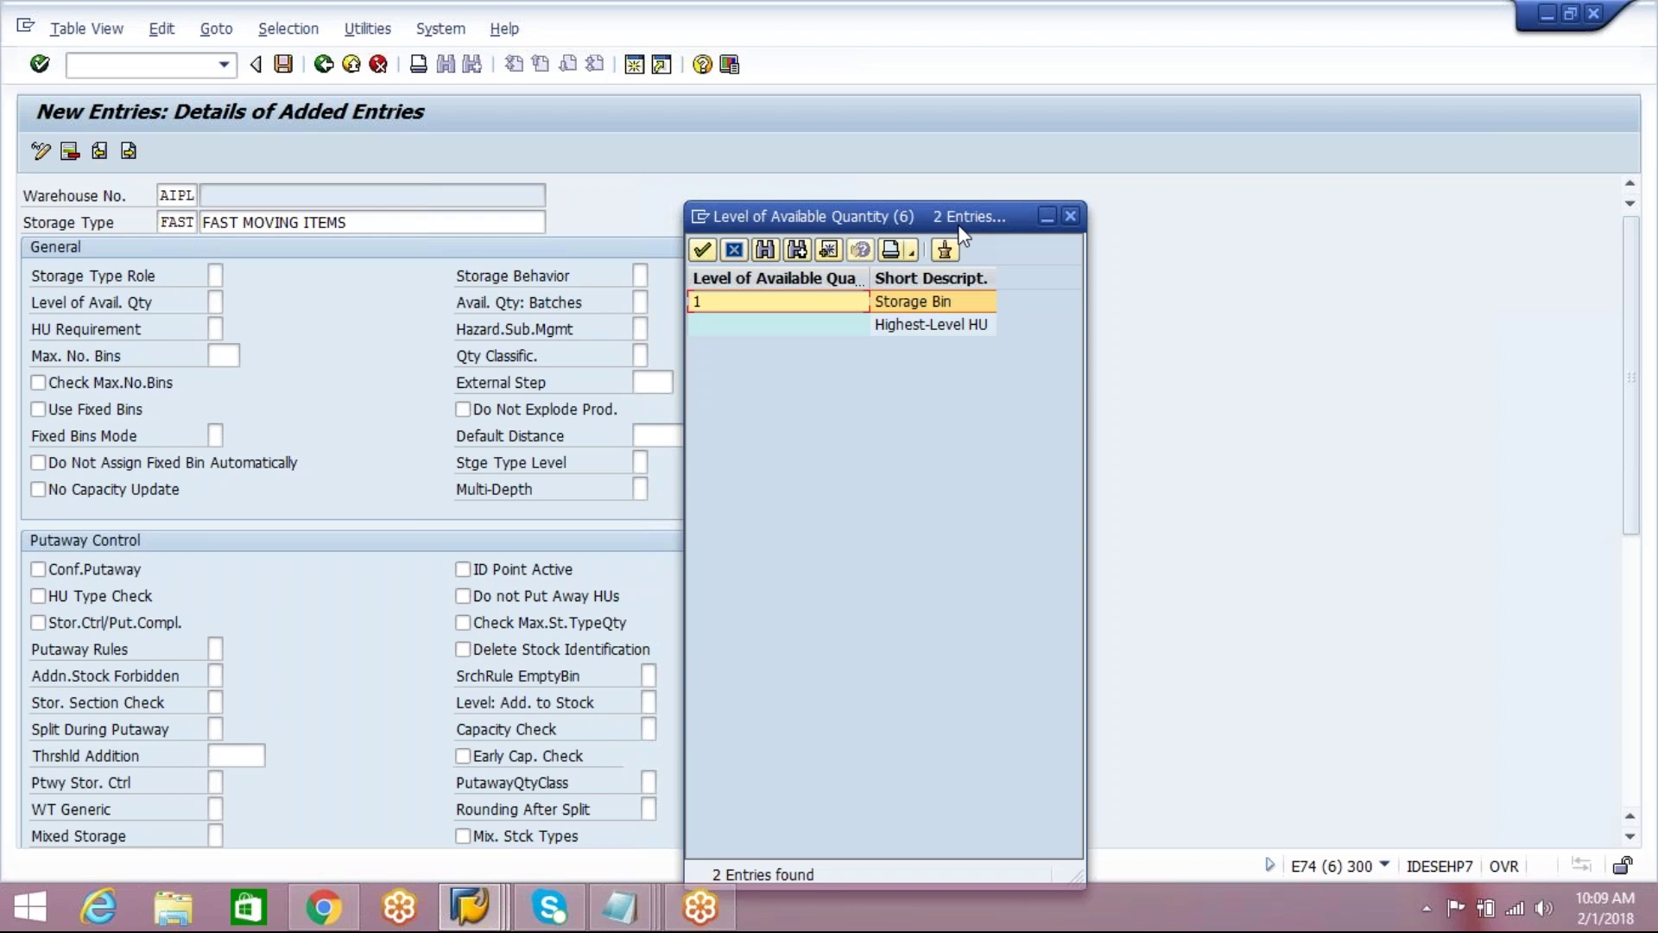
left_click(950, 331)
left_click(763, 328)
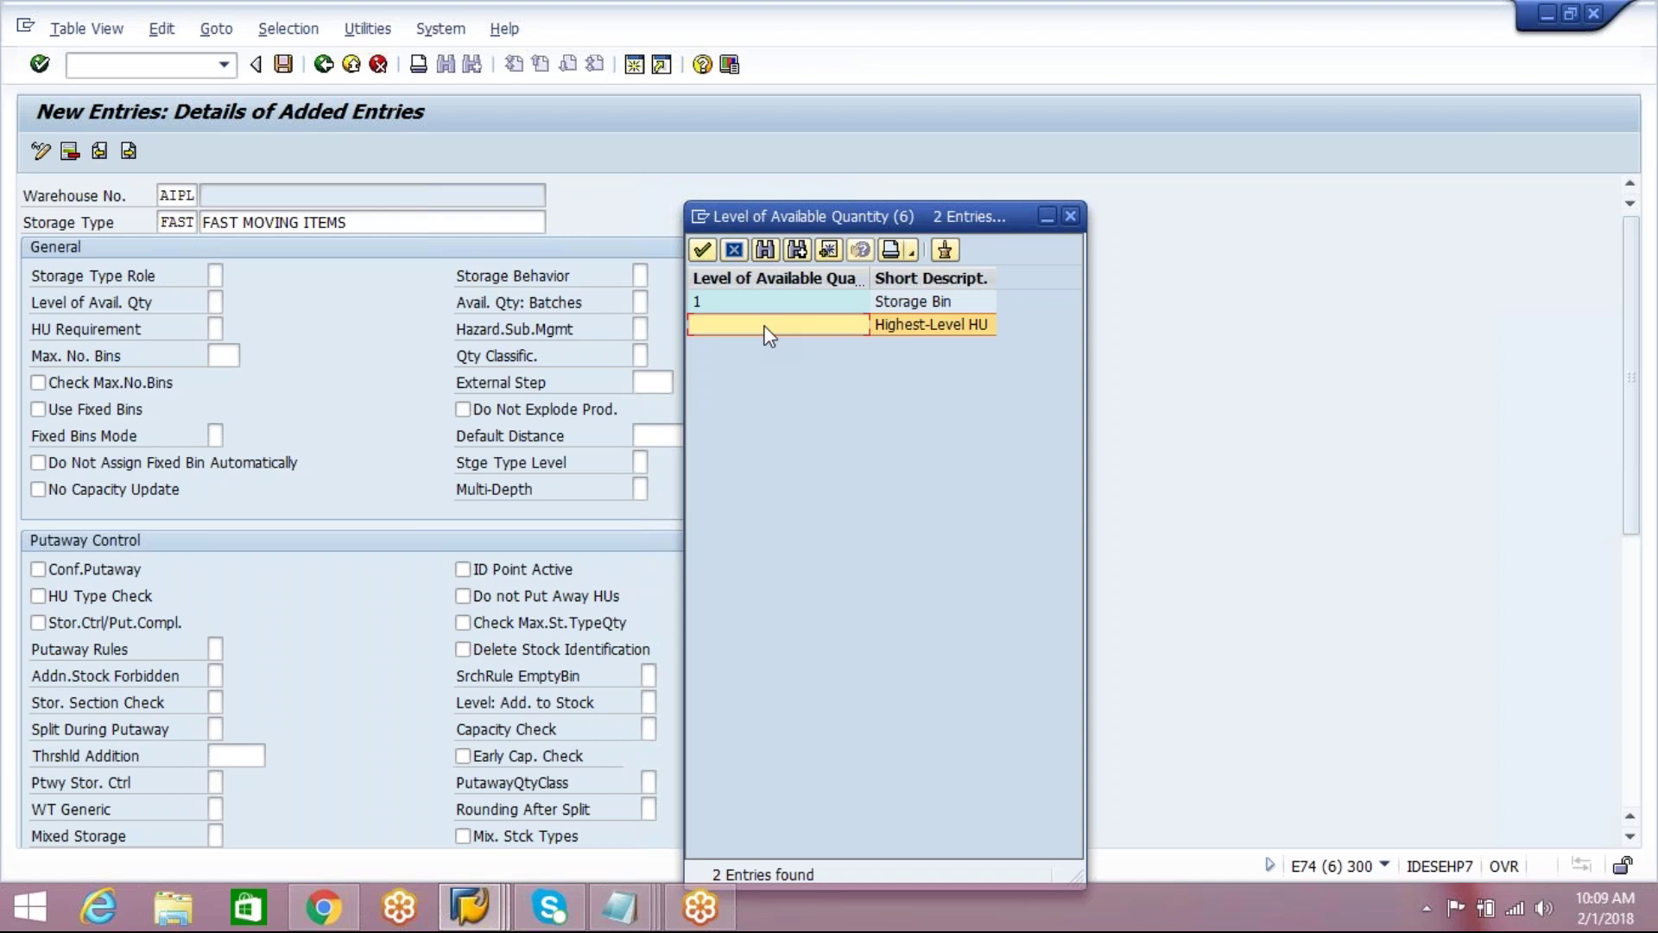
left_click(333, 345)
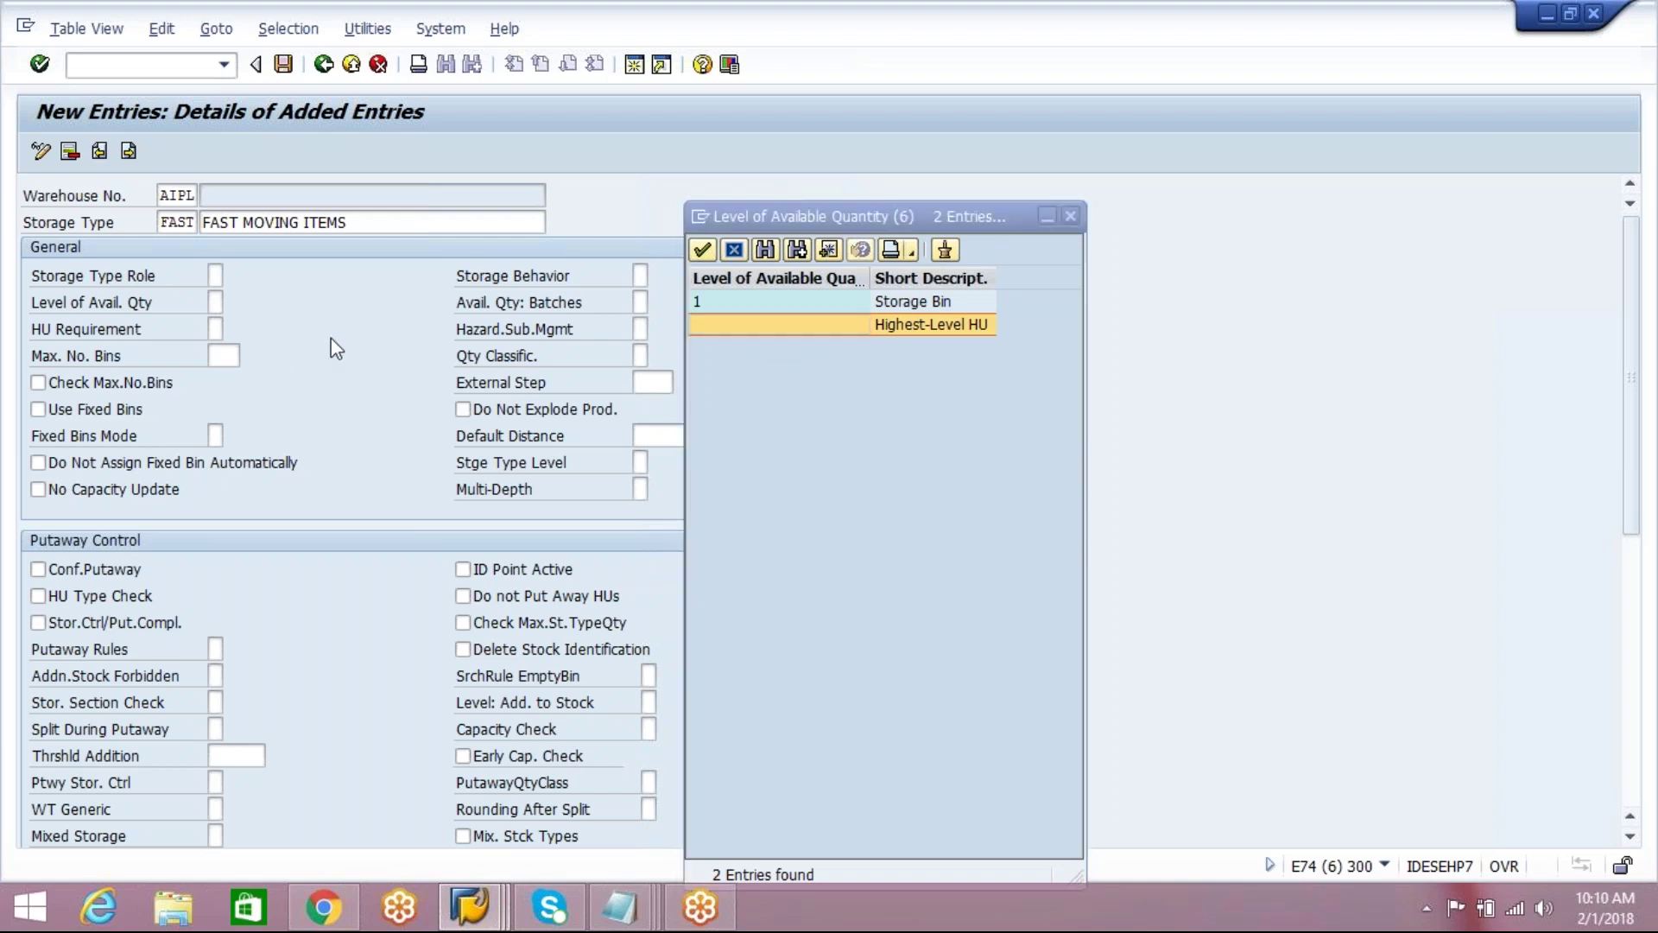
left_click(1071, 217)
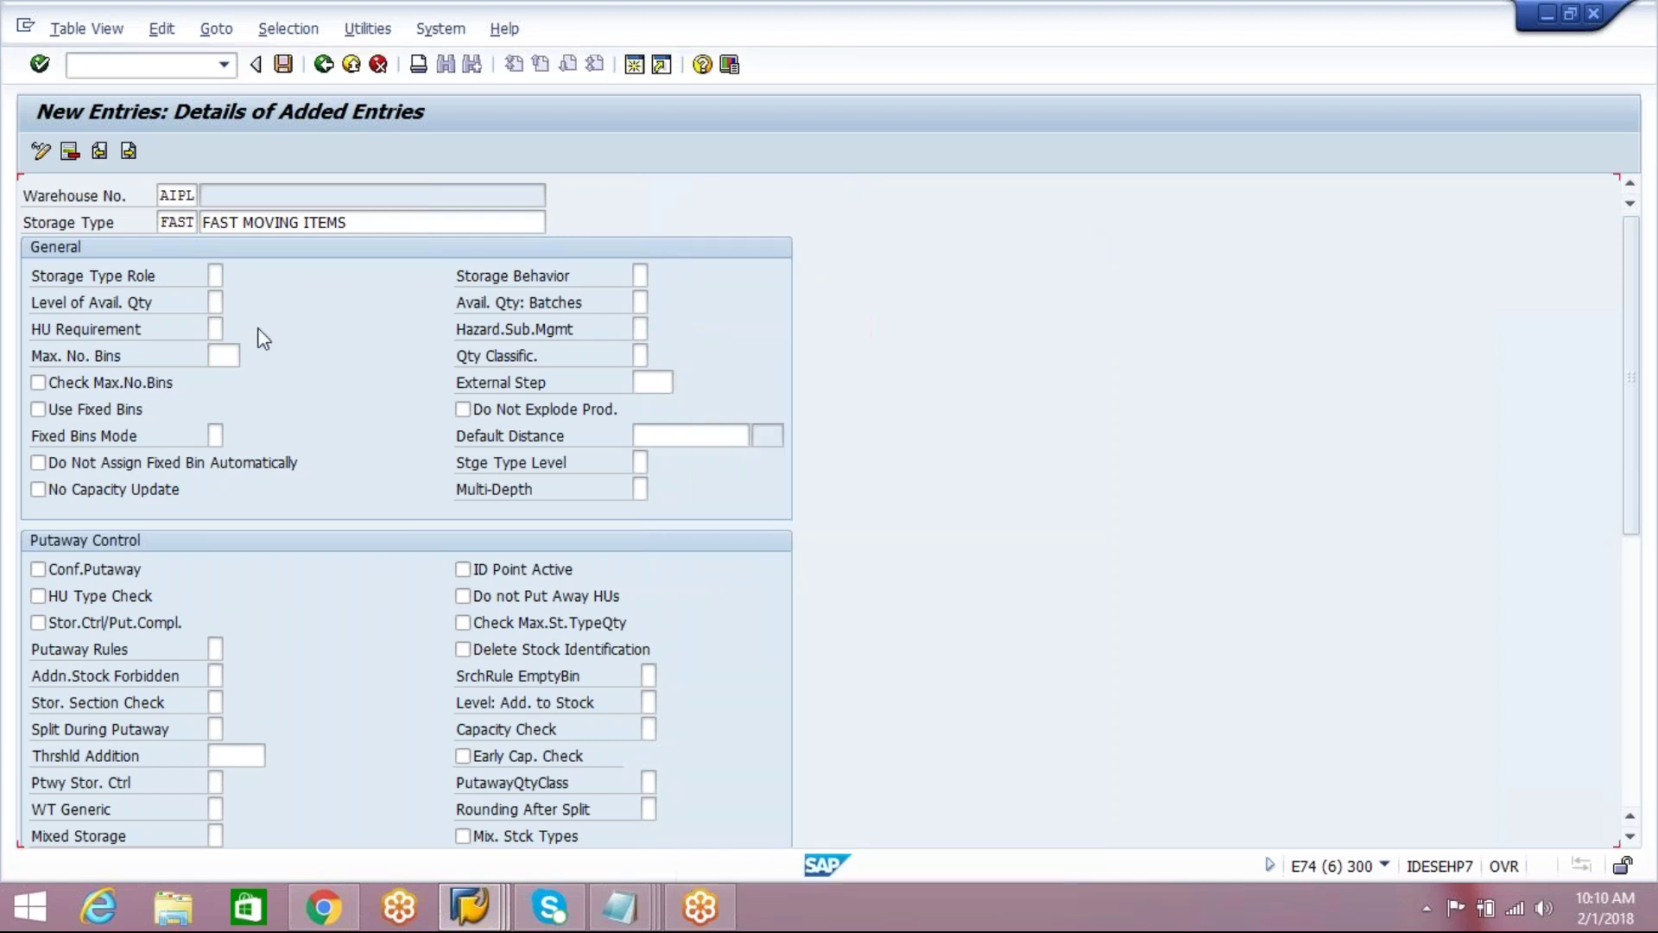
Step: Review the HU Requirement values beside the form, highlight each of the three options, and close the list without choosing one
left_click(216, 329)
left_click(233, 328)
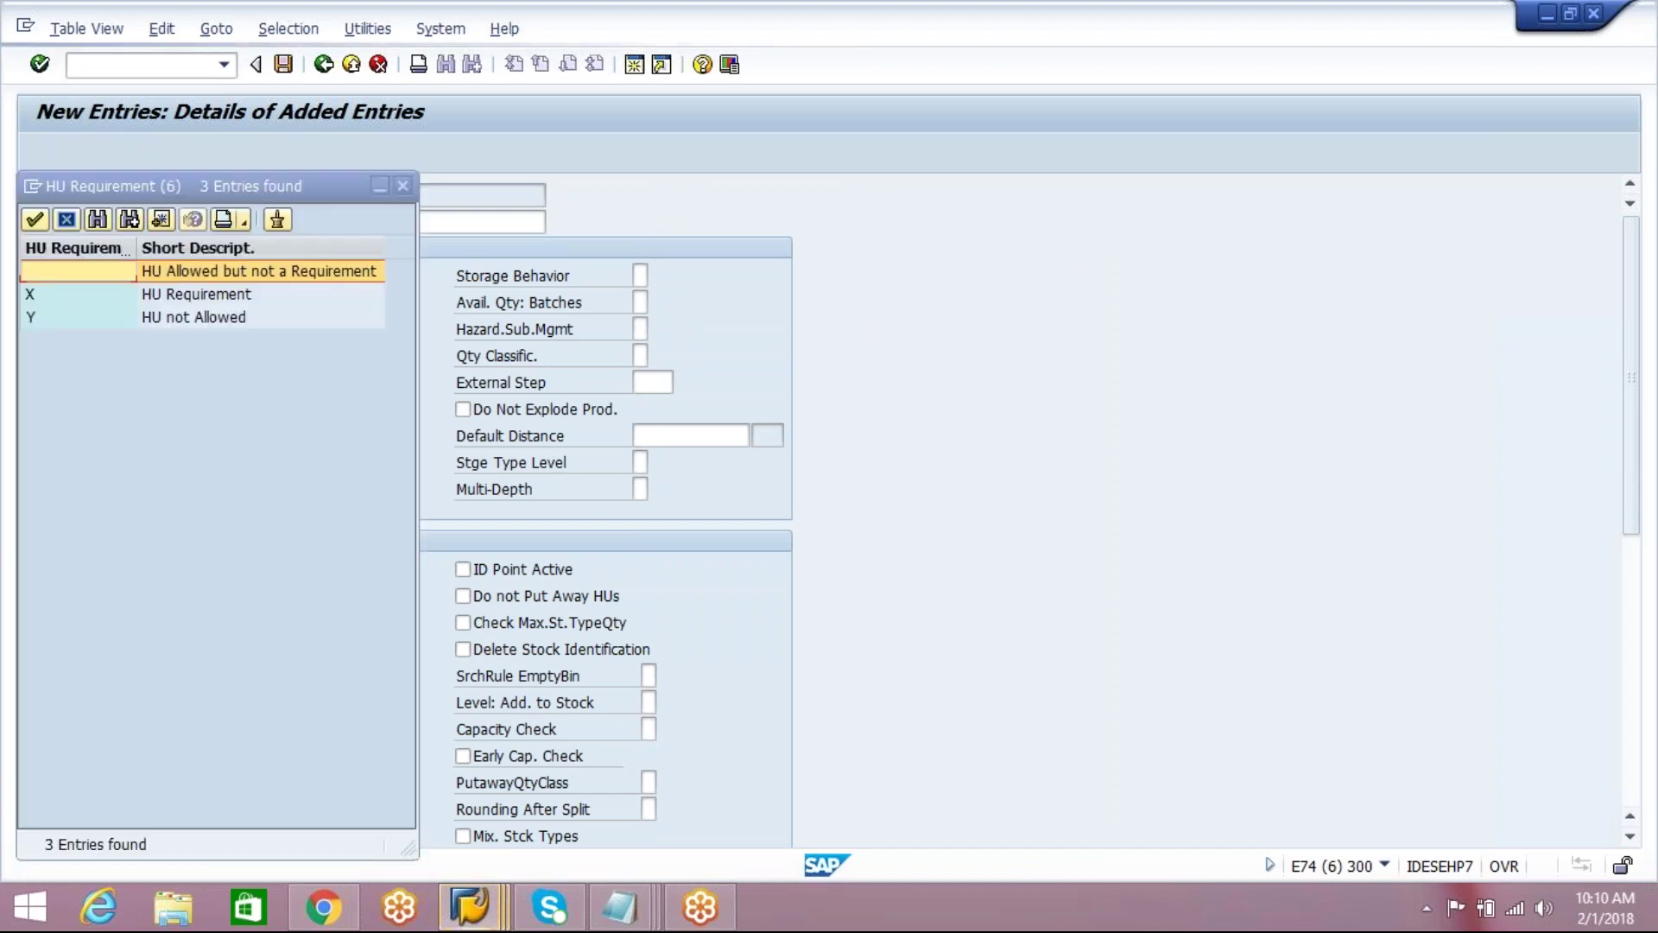
left_click_drag(313, 201, 863, 199)
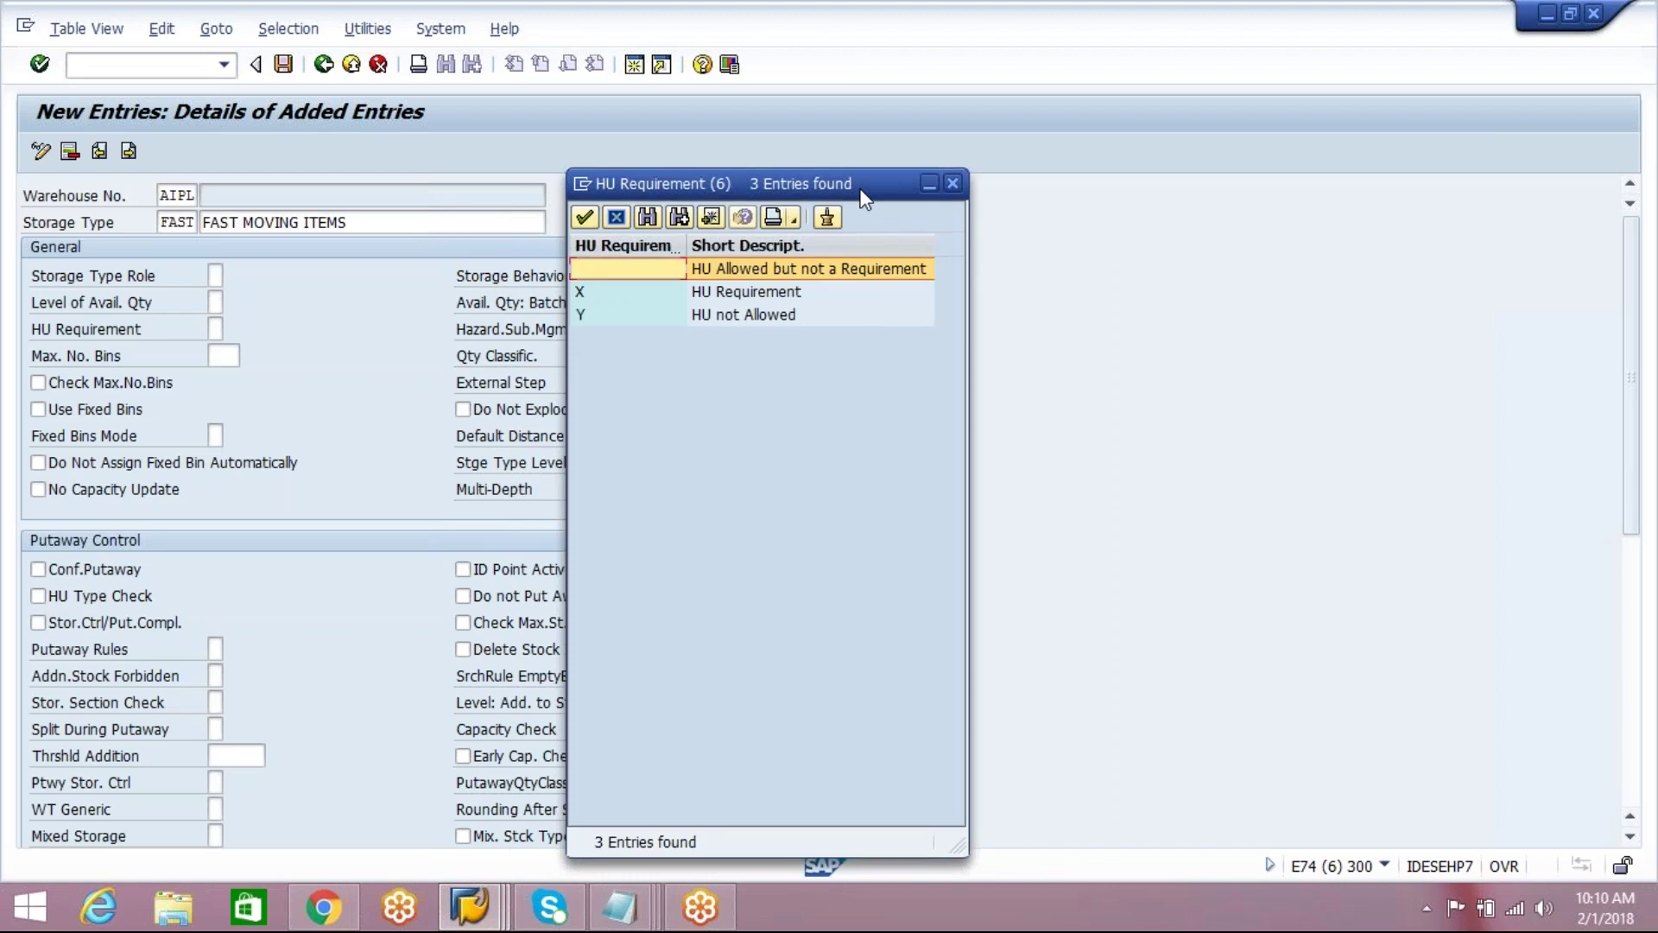
left_click(801, 291)
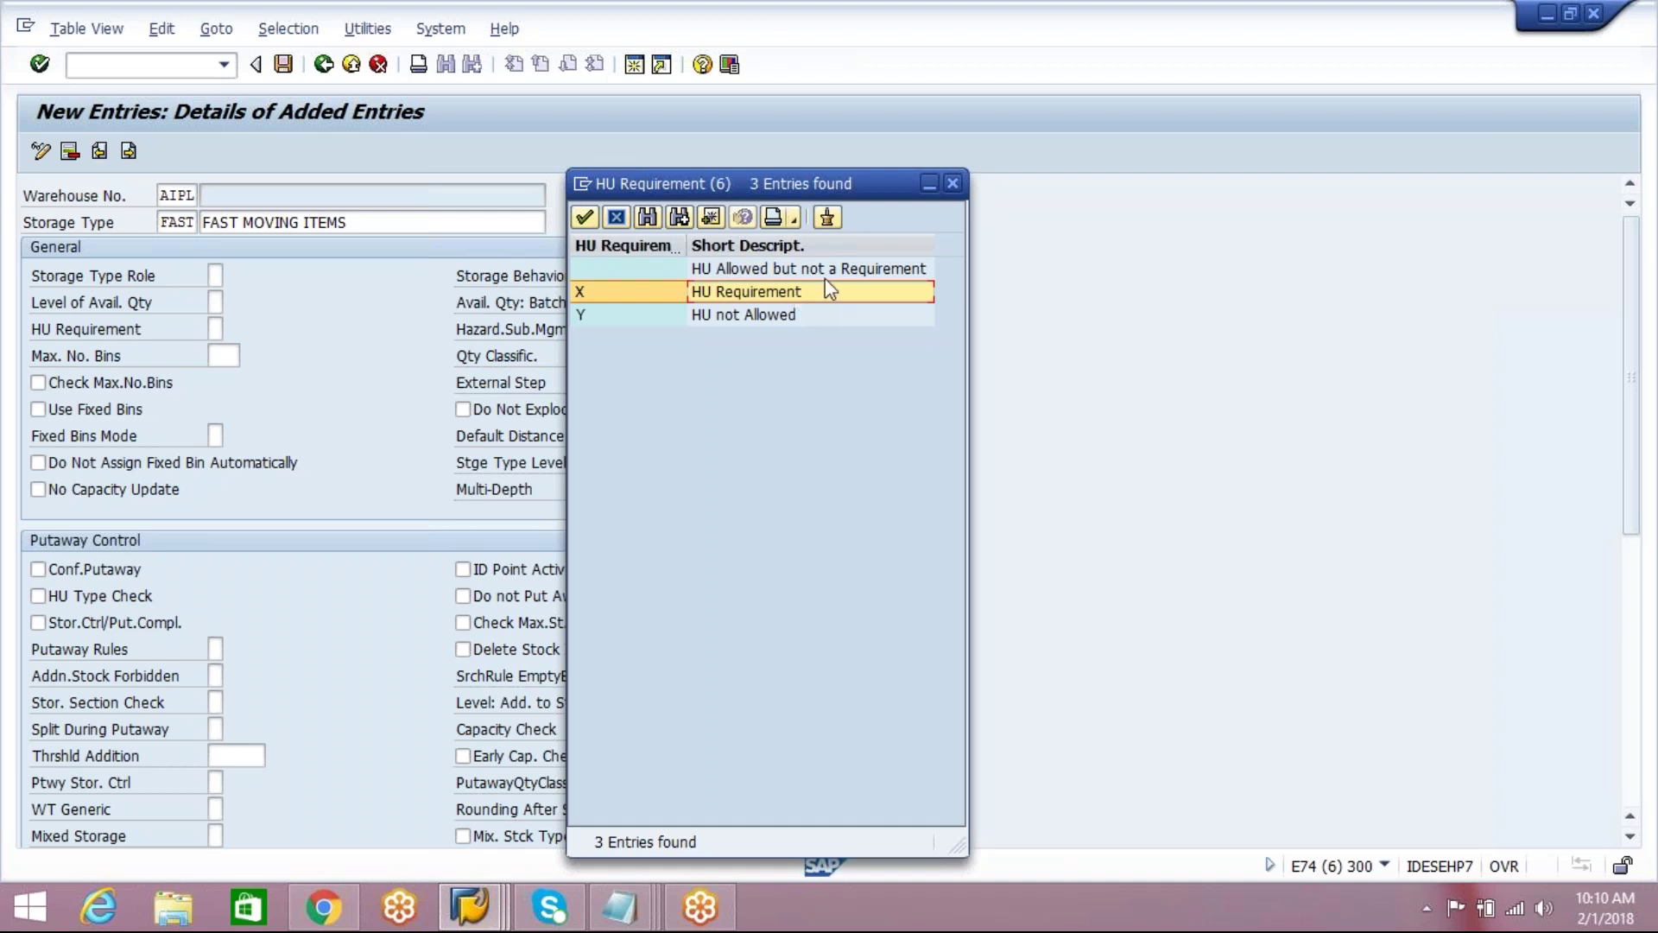
left_click(835, 273)
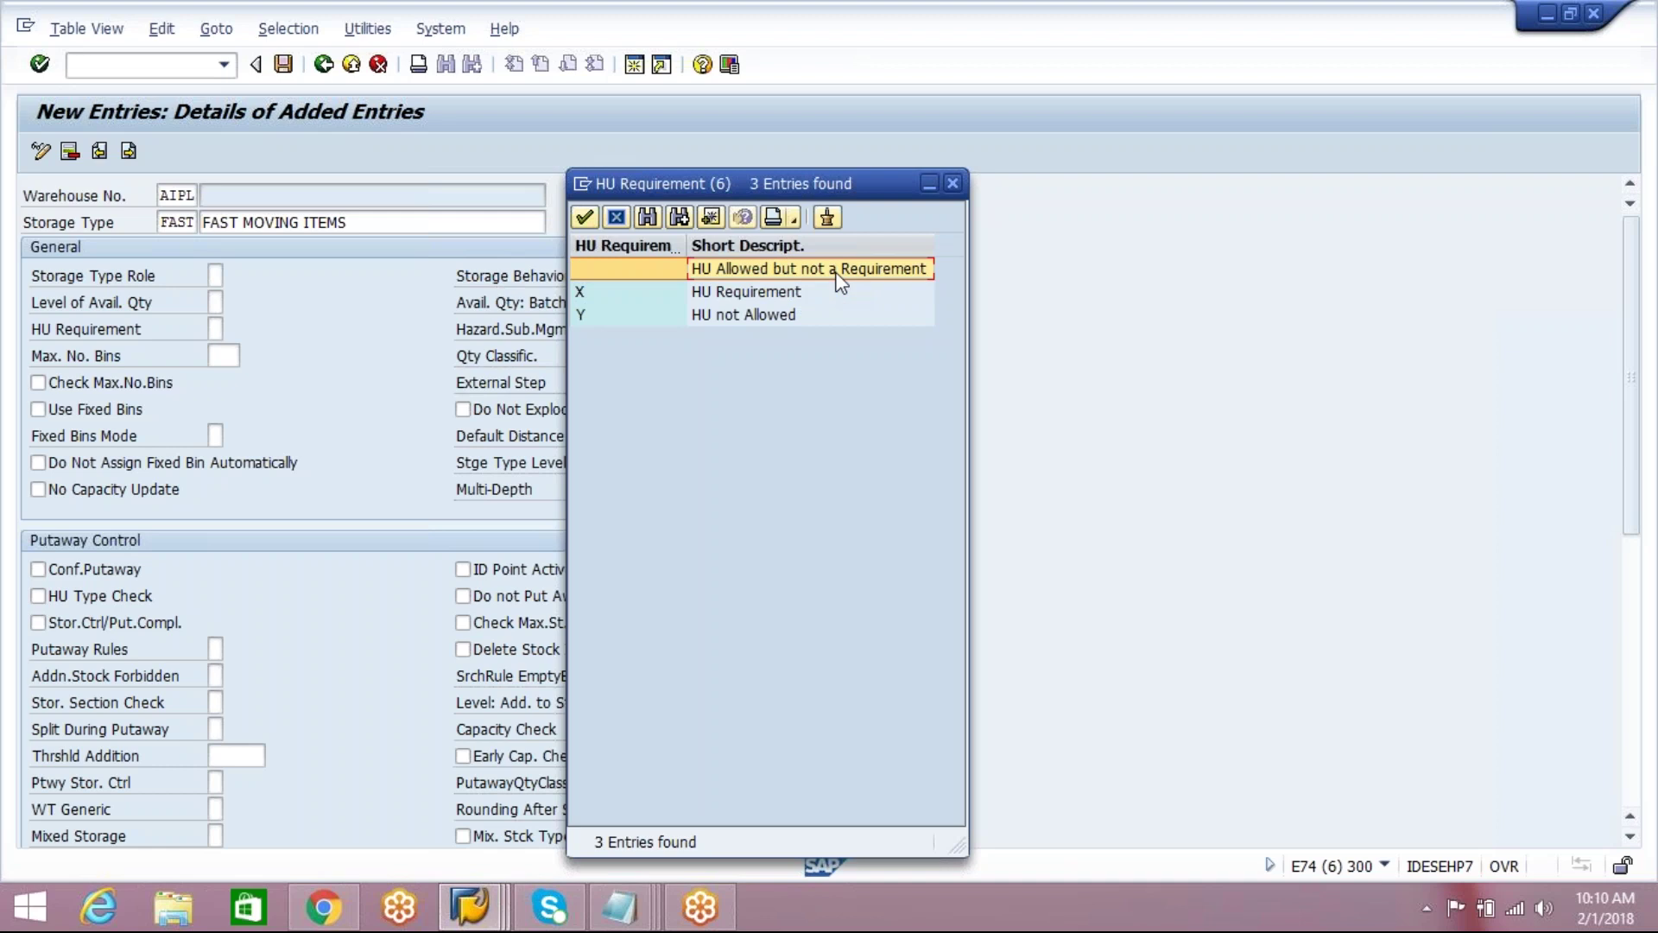
left_click(793, 293)
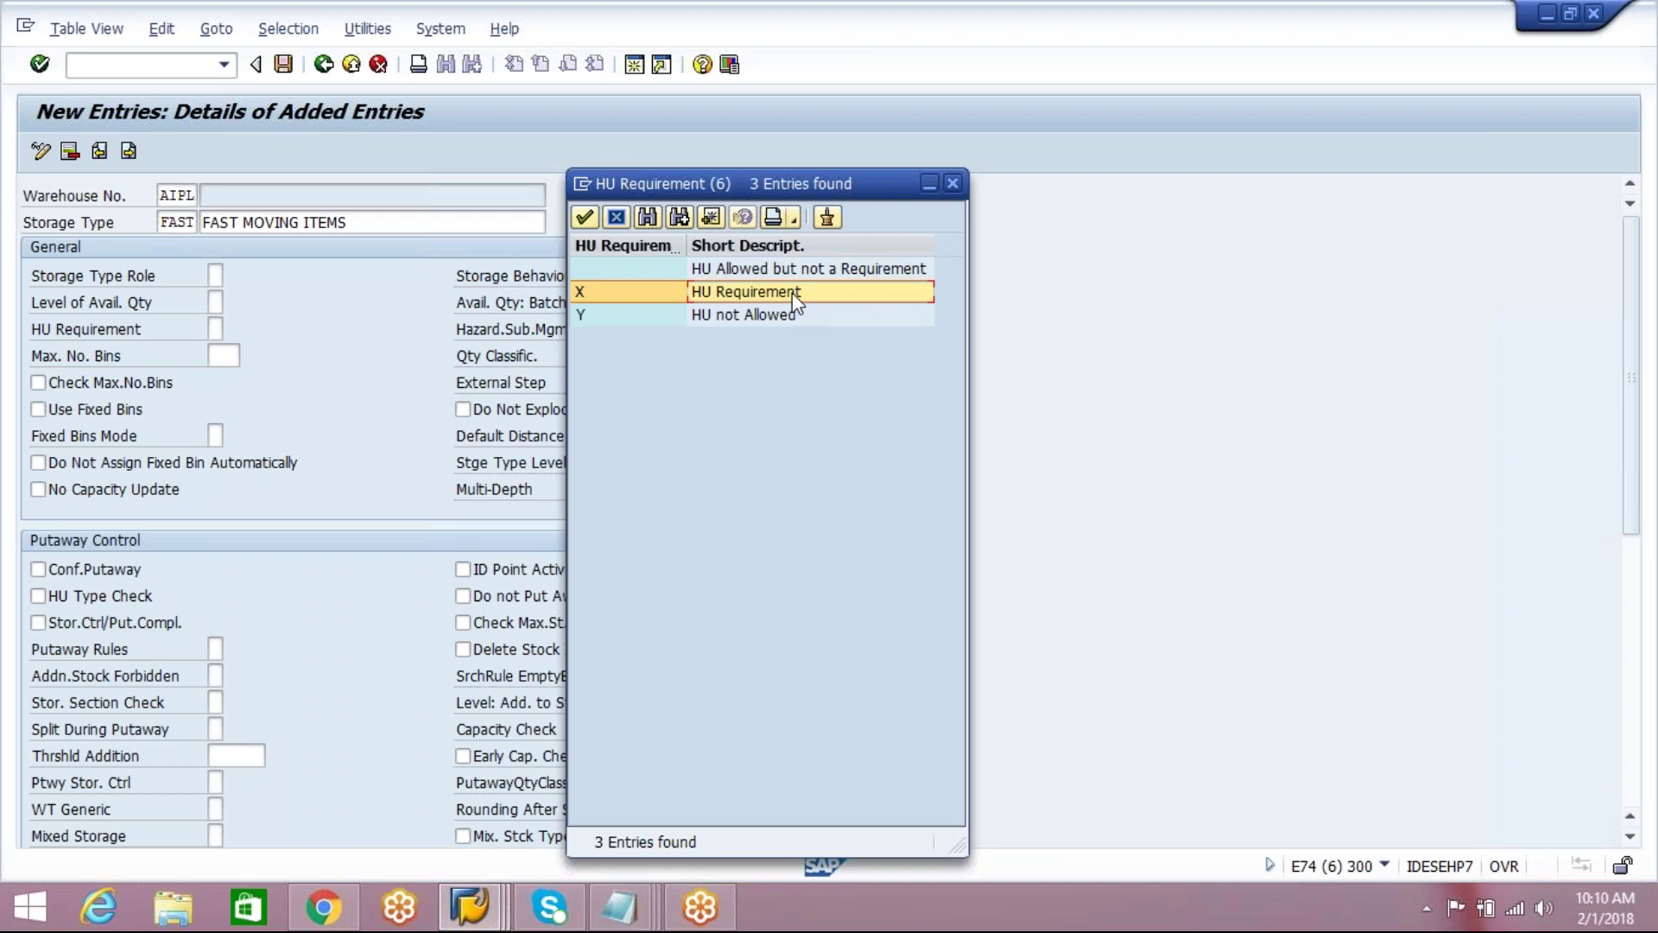
left_click(774, 315)
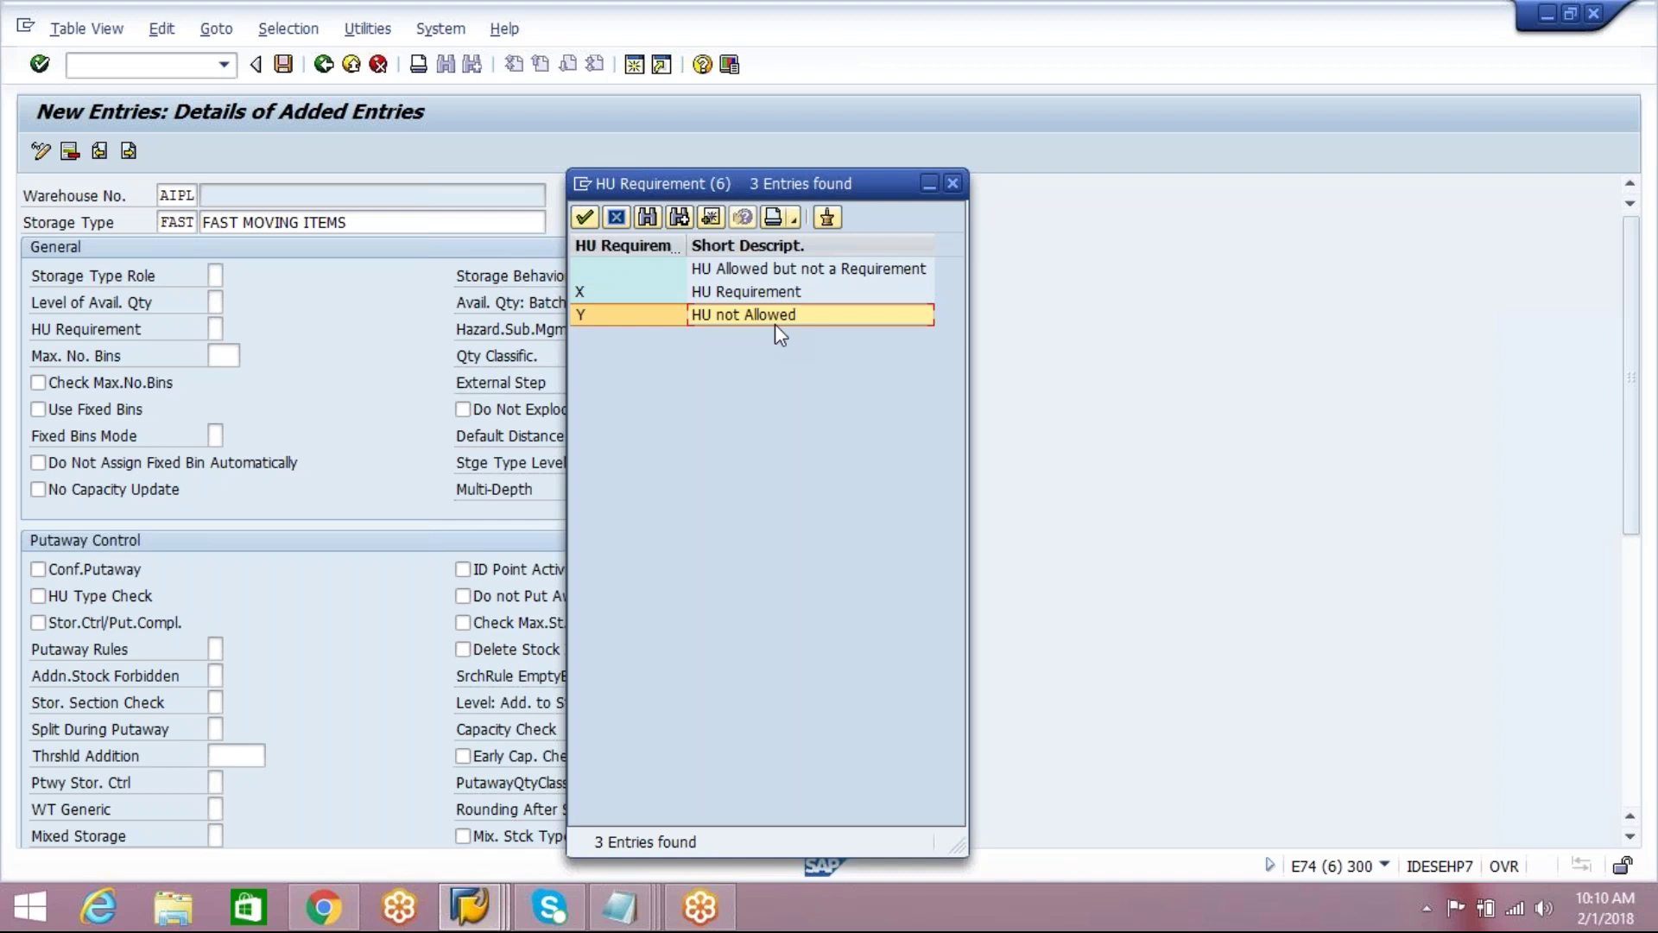
left_click(794, 271)
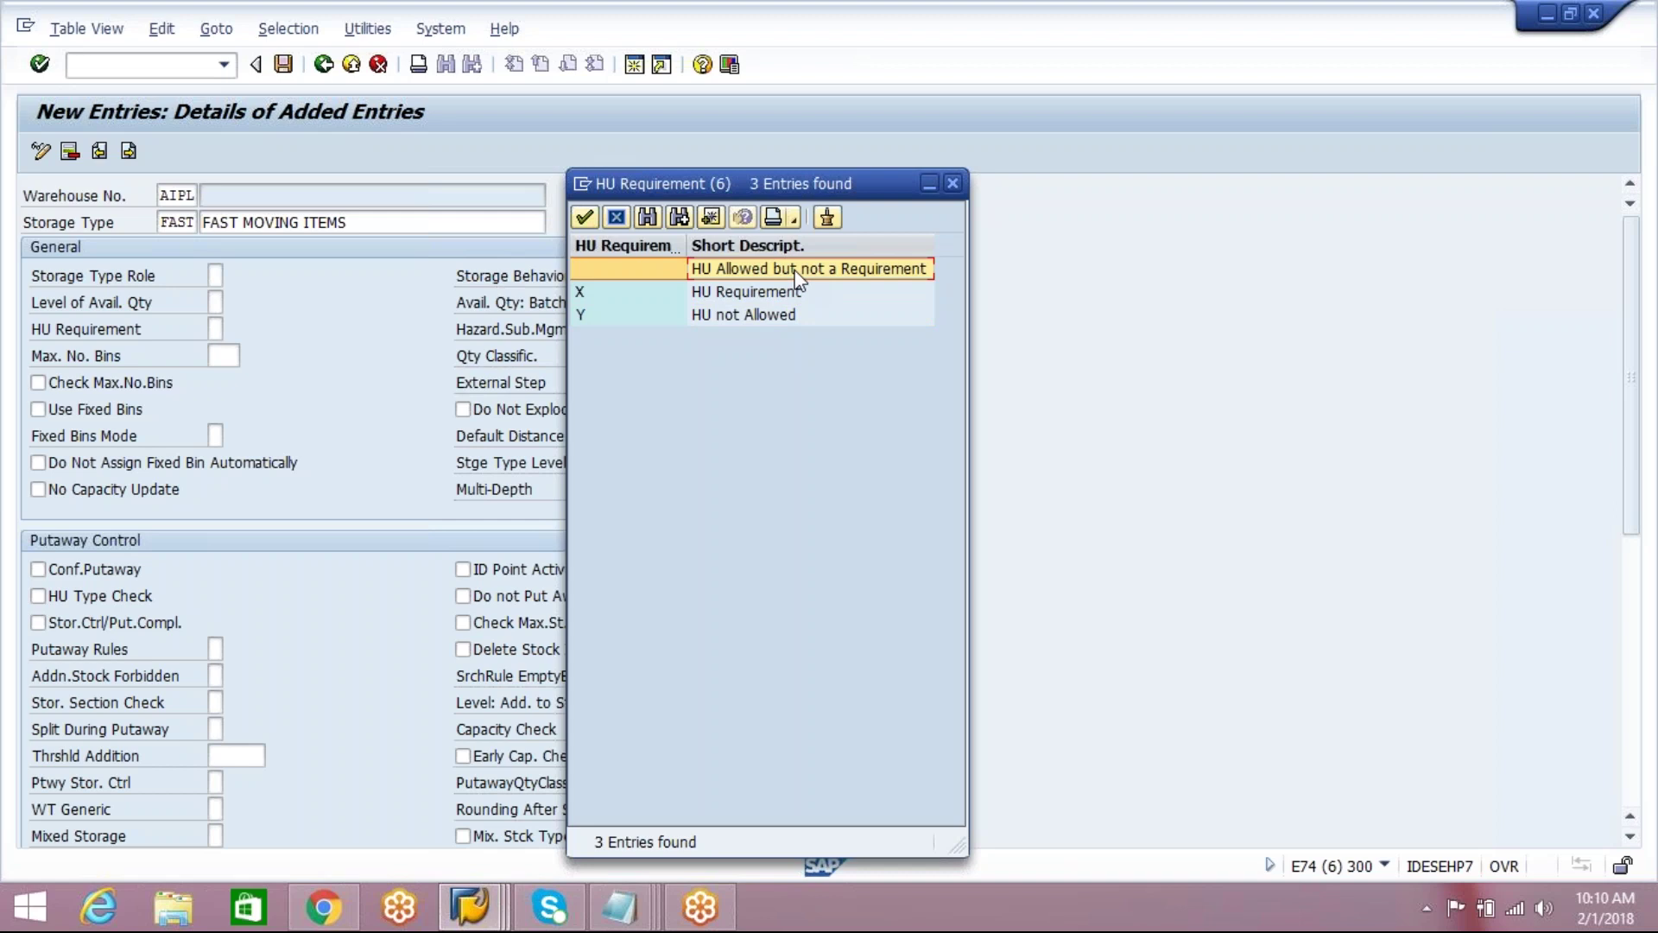
left_click(953, 184)
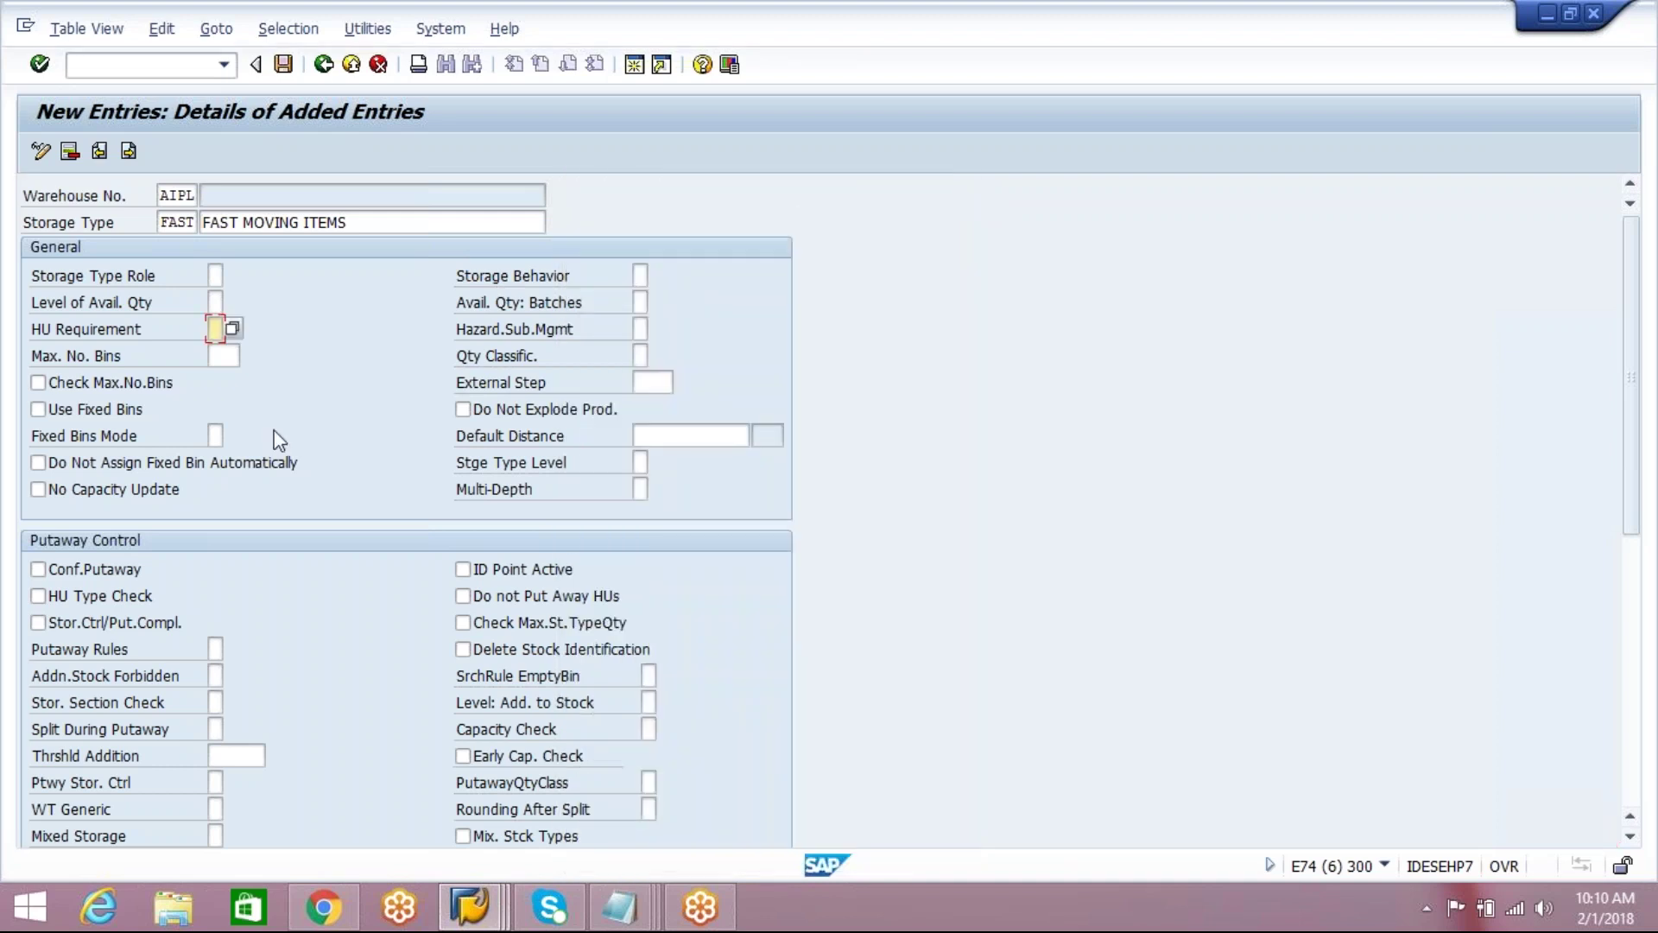
Step: Switch to Notepad and add the note "ST--1000 bins---near by door----> prime area" below the control parameters list, followed by a blank line
left_click(227, 355)
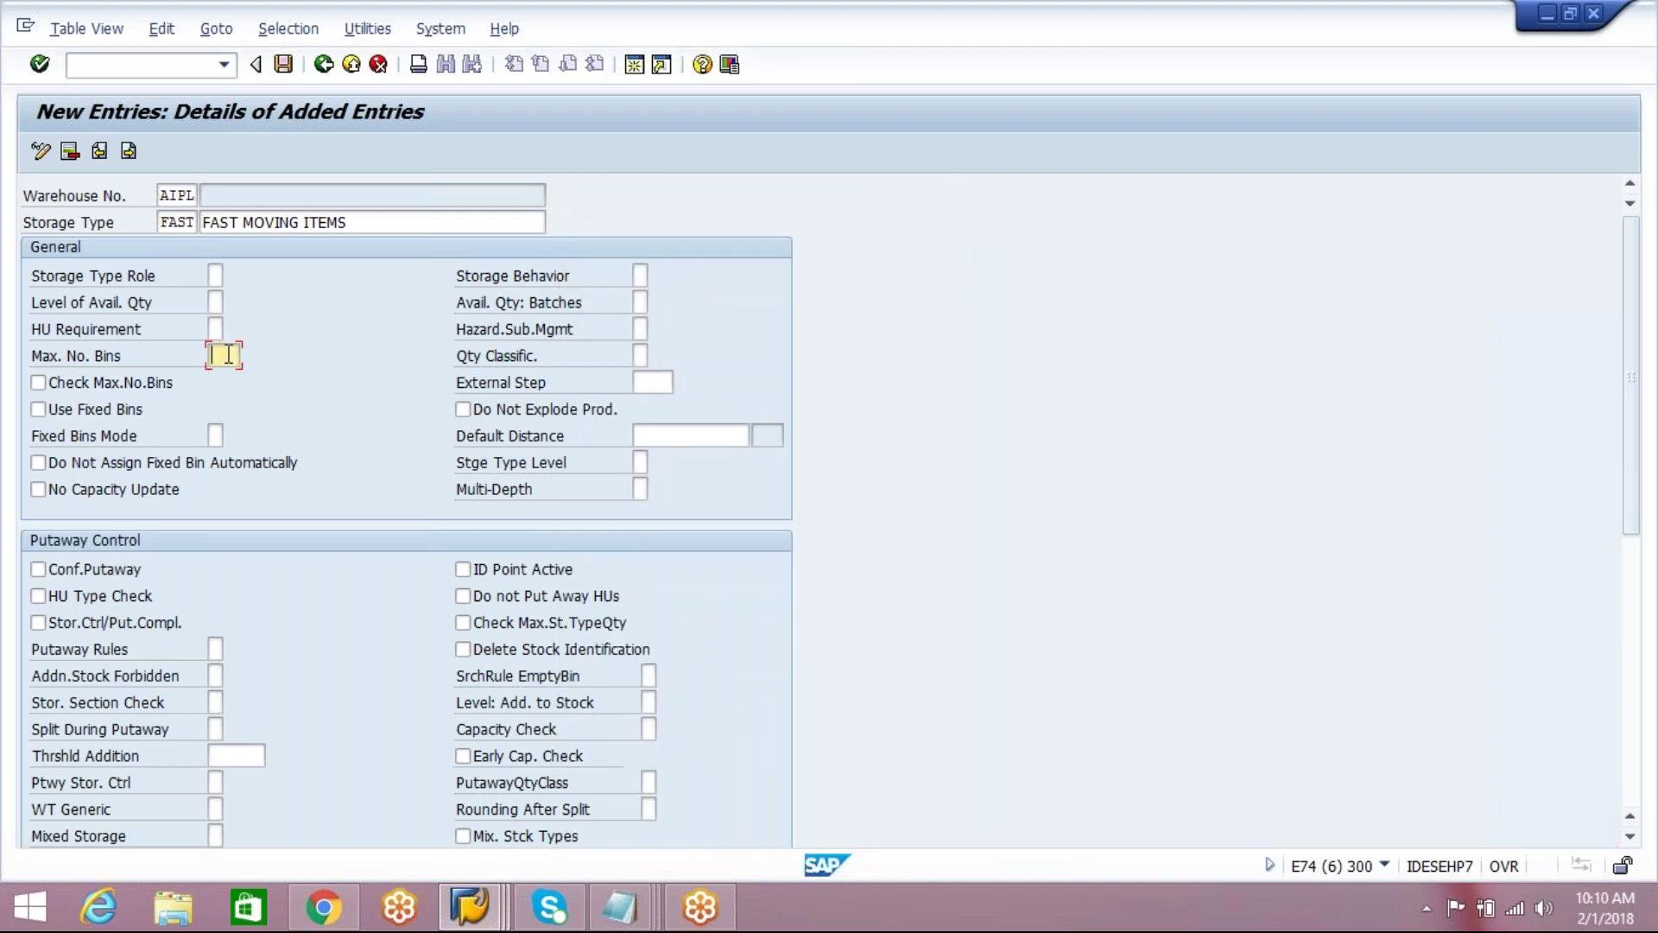
left_click(629, 908)
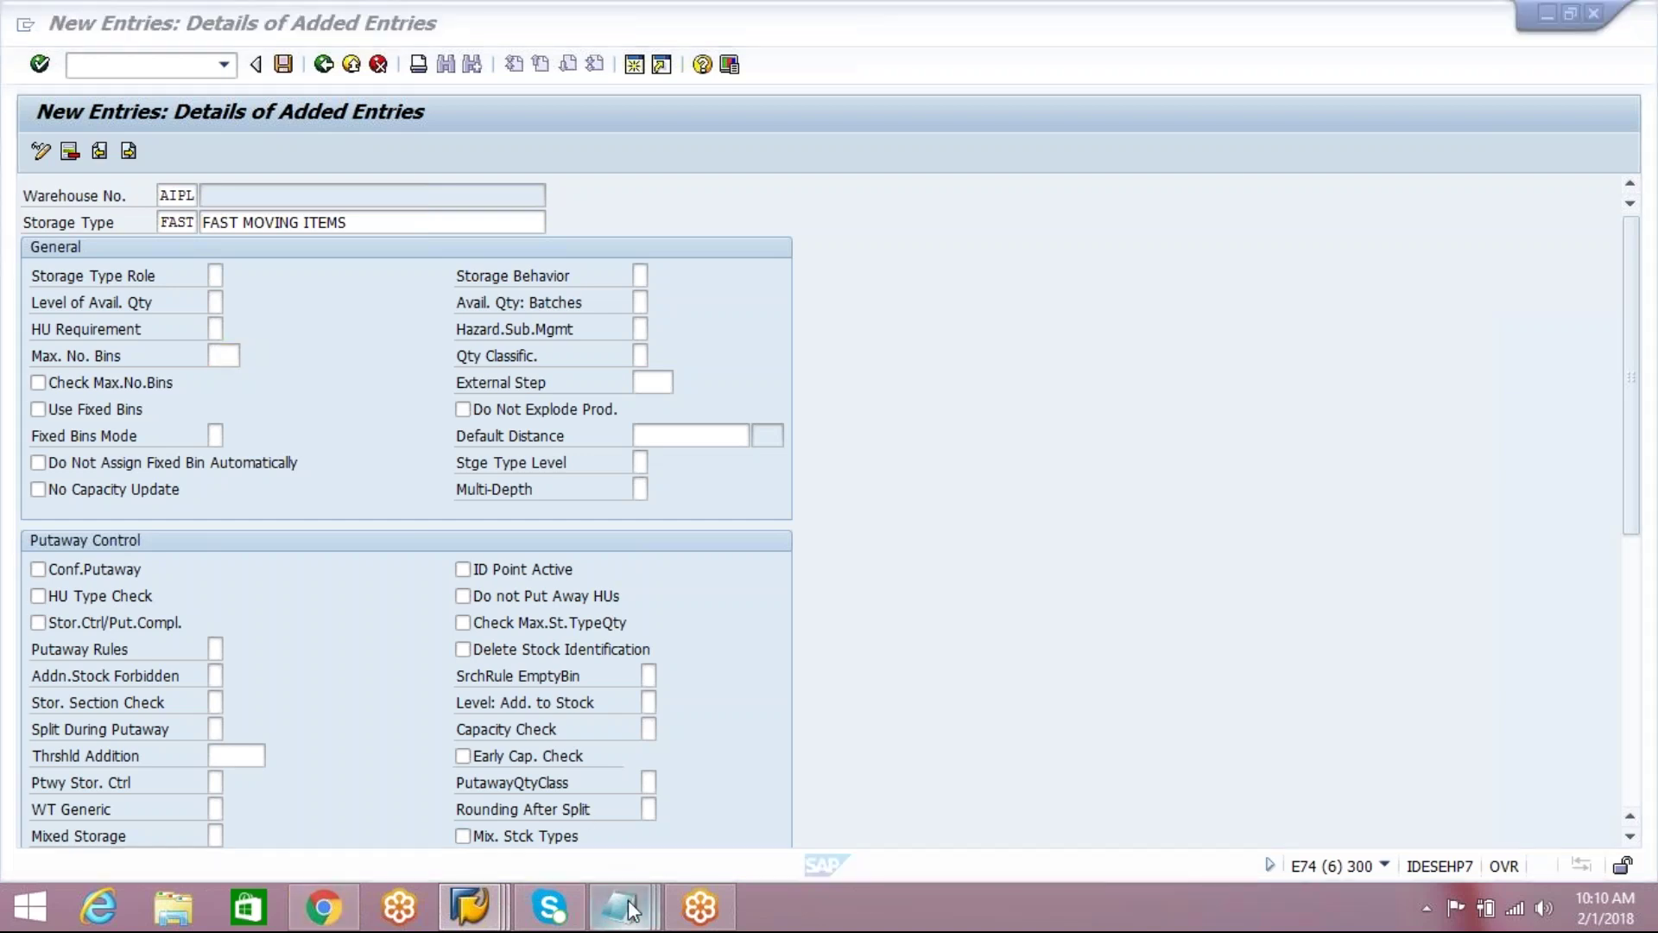
left_click(830, 815)
type("ST--1000 bins--")
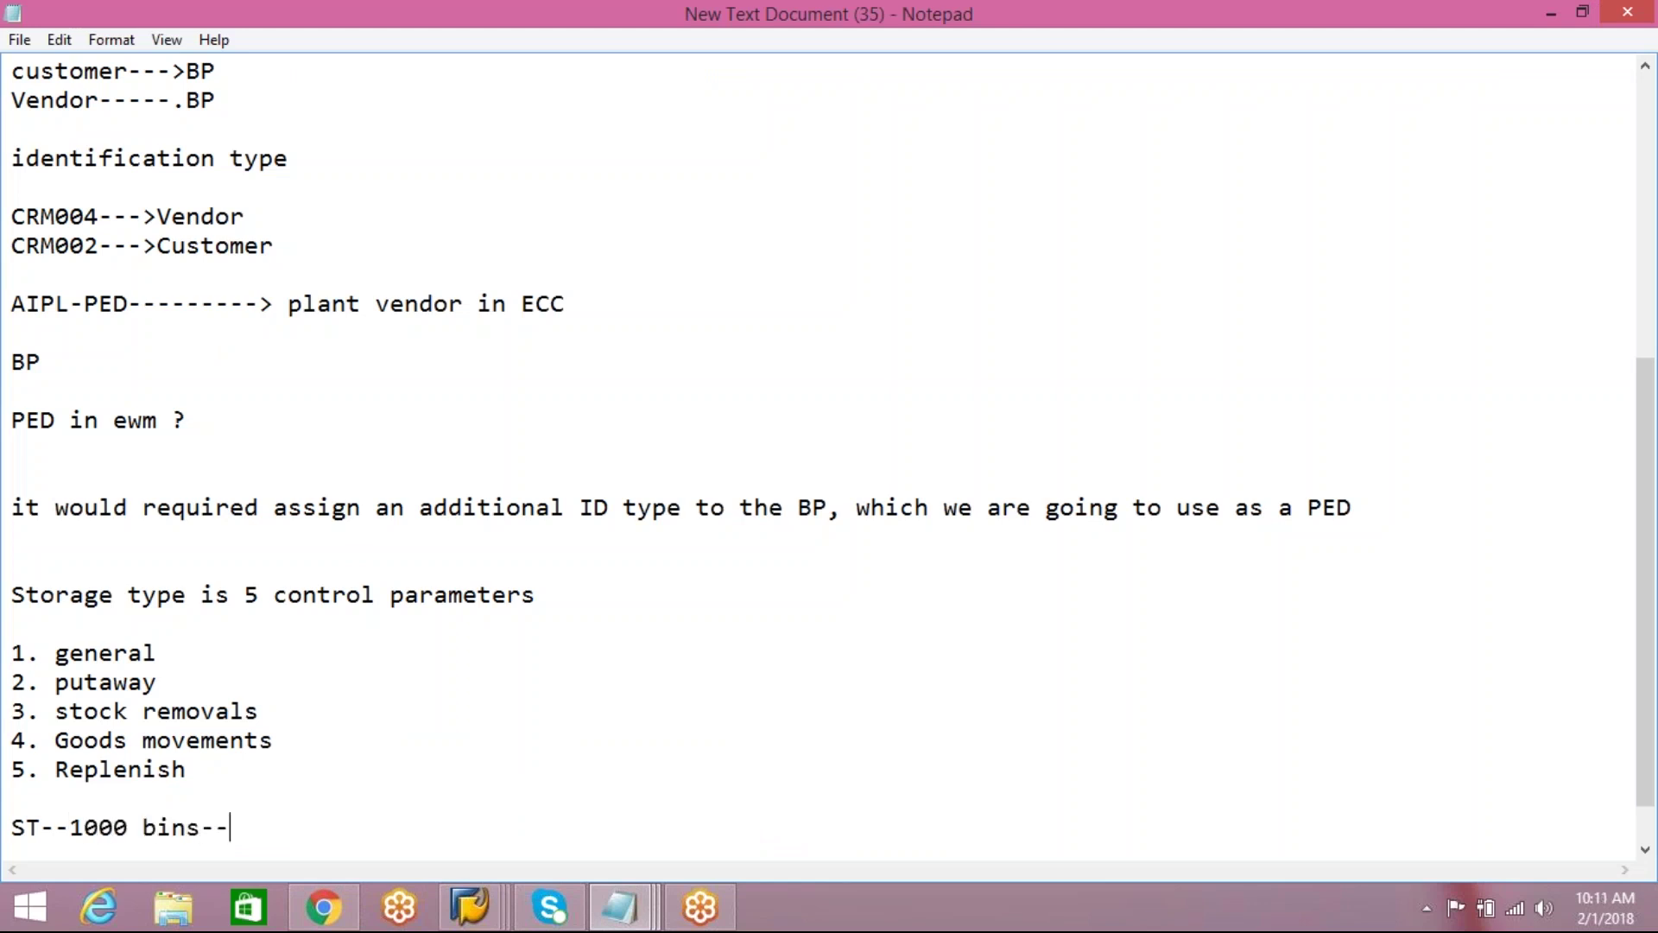
type("-near by door")
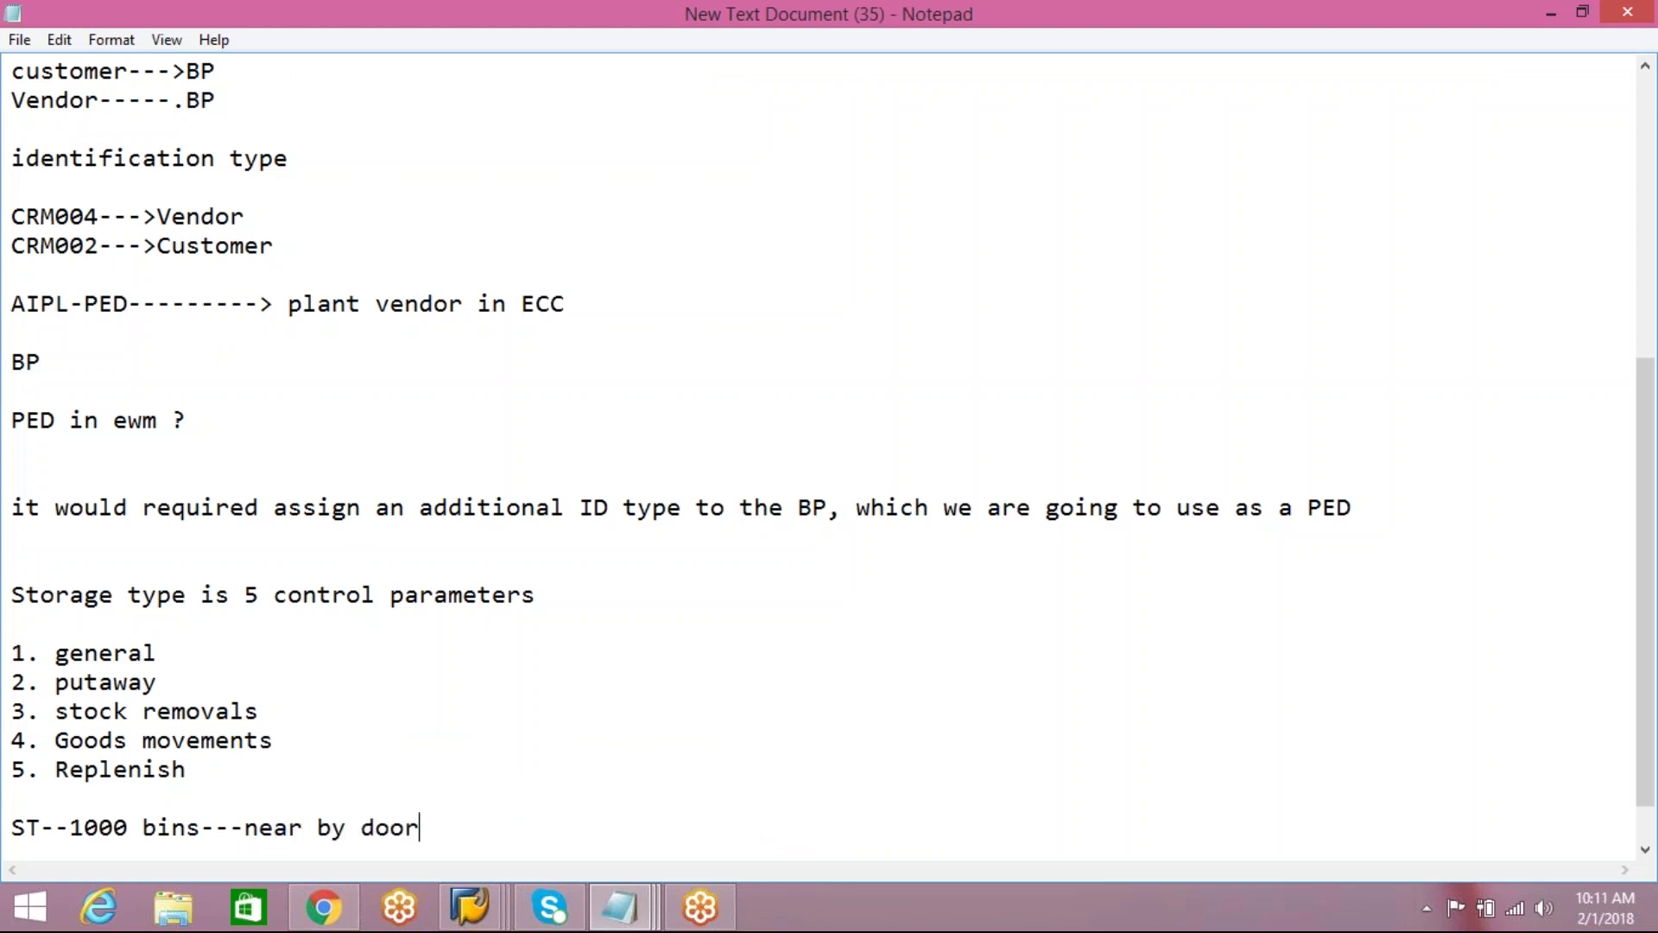
type("----> prime area")
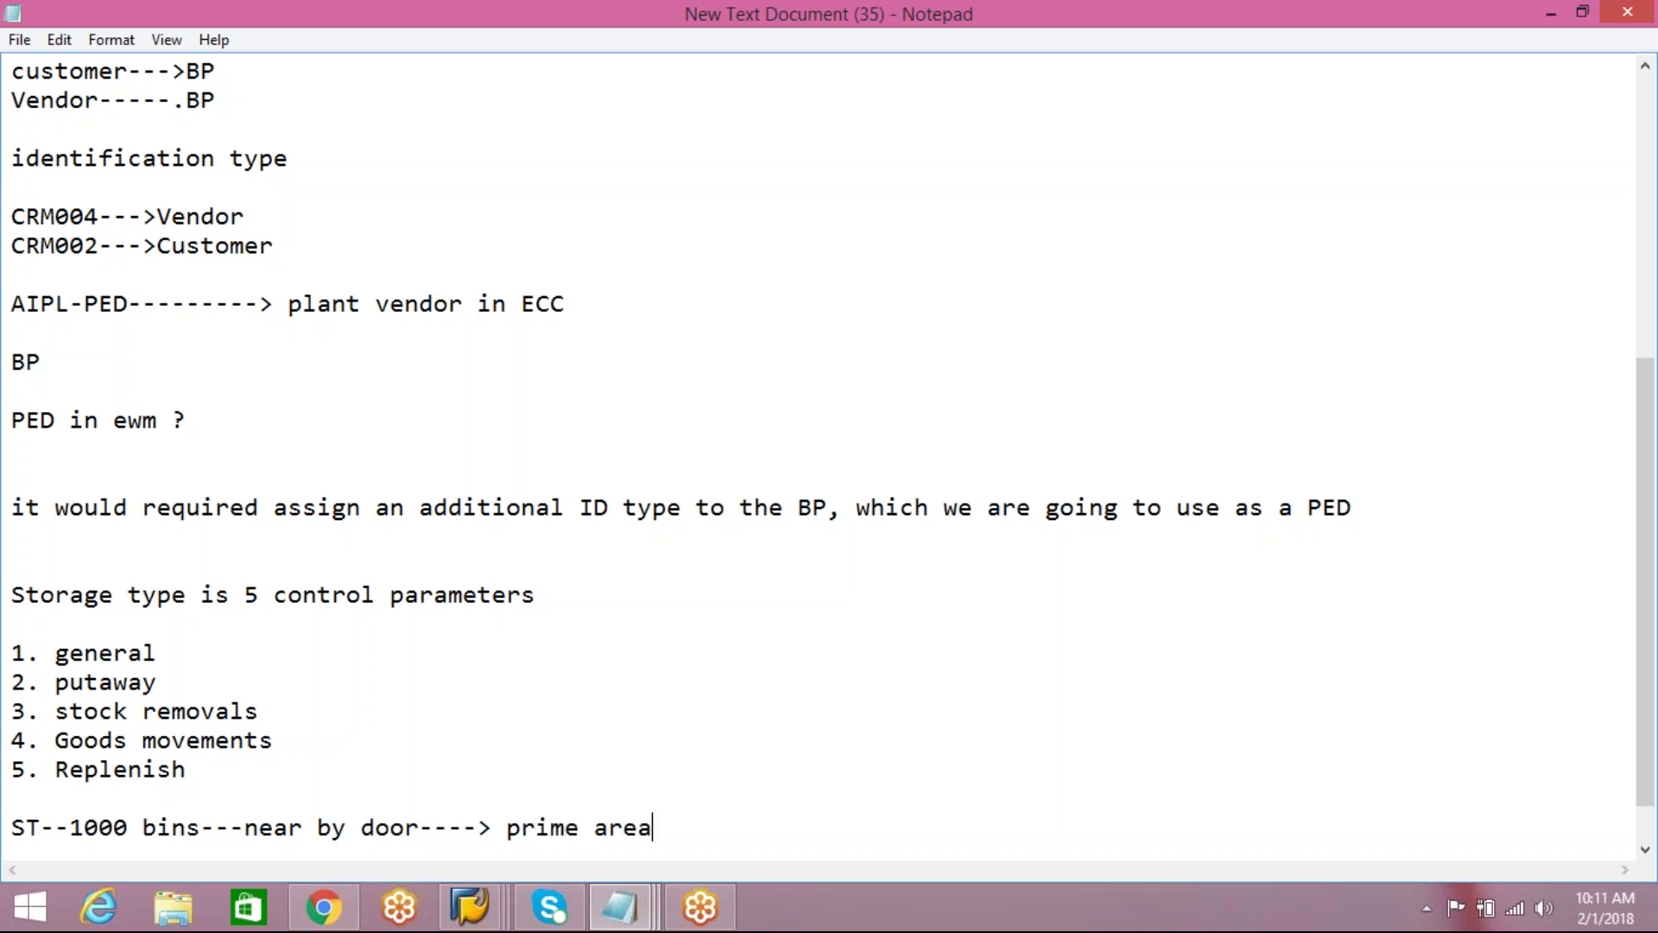
key("Return")
key("Return")
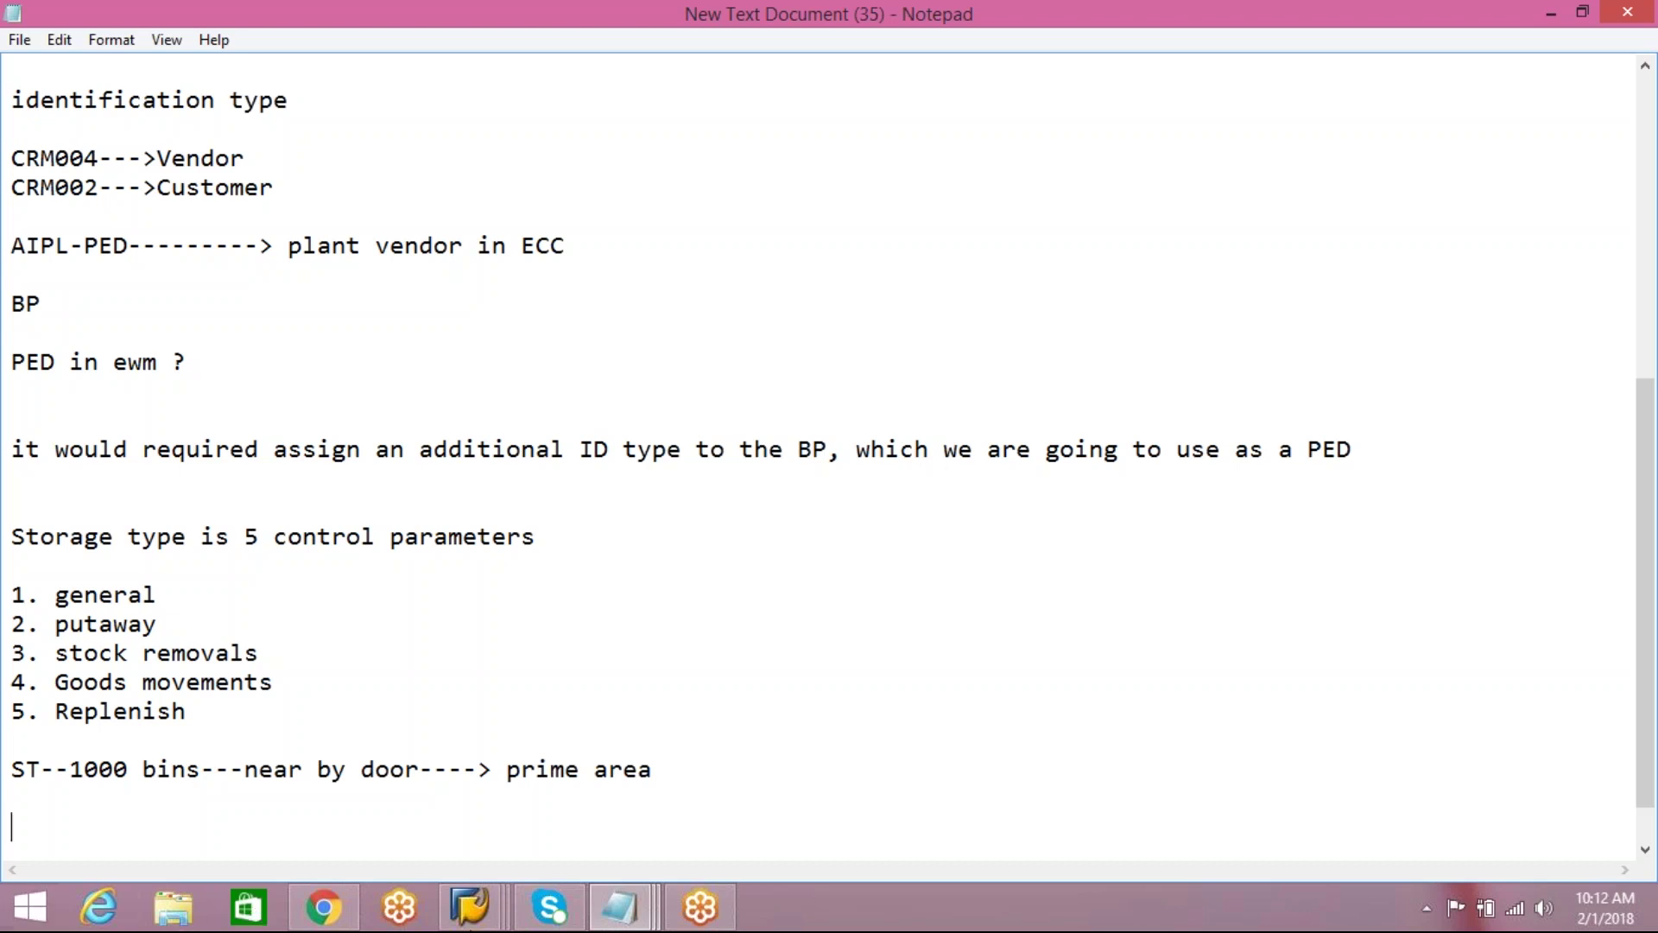
Step: Return to SAP's New Entries form, try 10 as the Max. No. Bins value, and clear it again
mouse_move(471, 906)
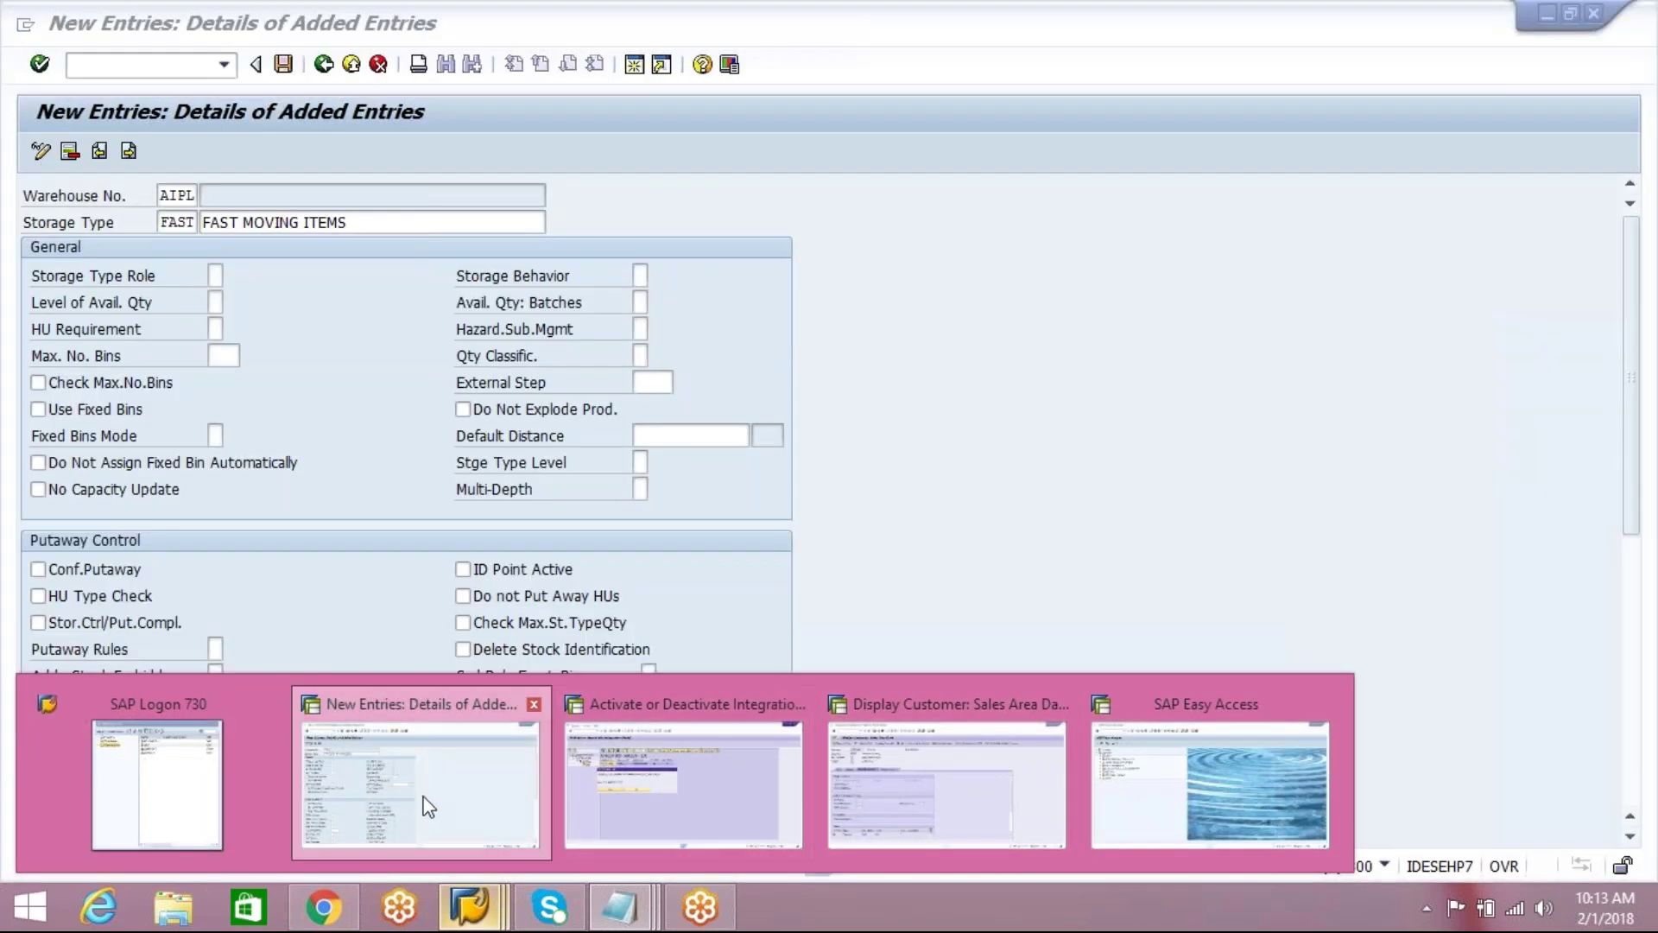
left_click(429, 807)
left_click(223, 356)
type("10")
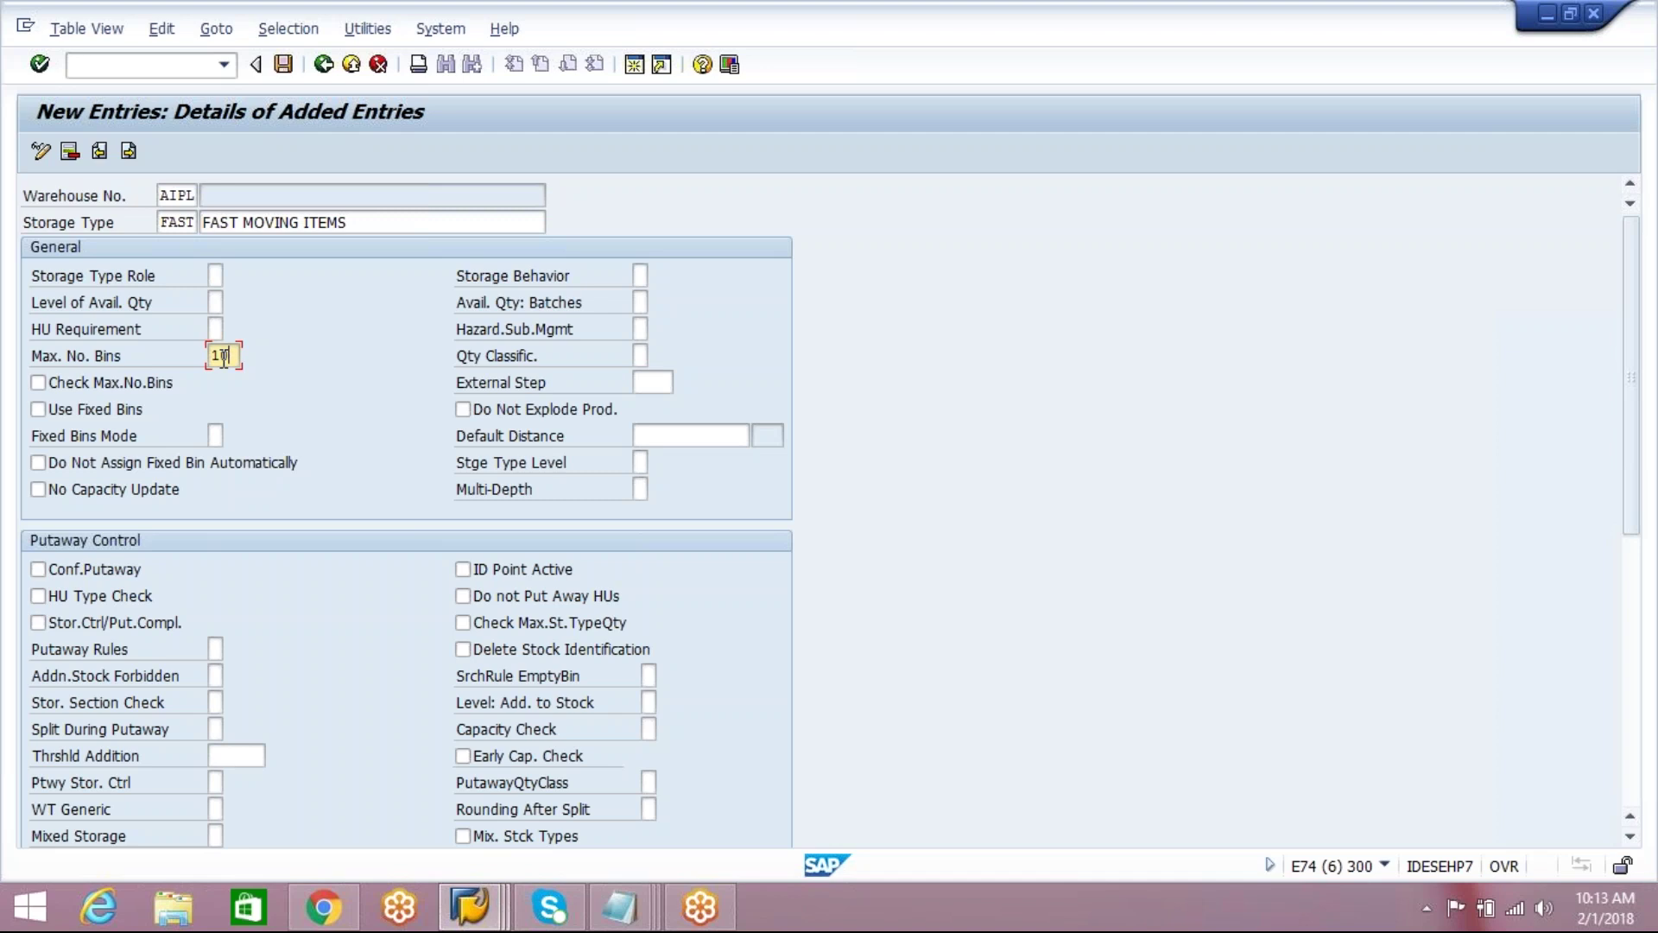
key("BackSpace")
key("BackSpace")
Step: Set Storage Behavior to 2, Bulk Storage, and HU Requirement to X for storage type FAST
left_click(640, 274)
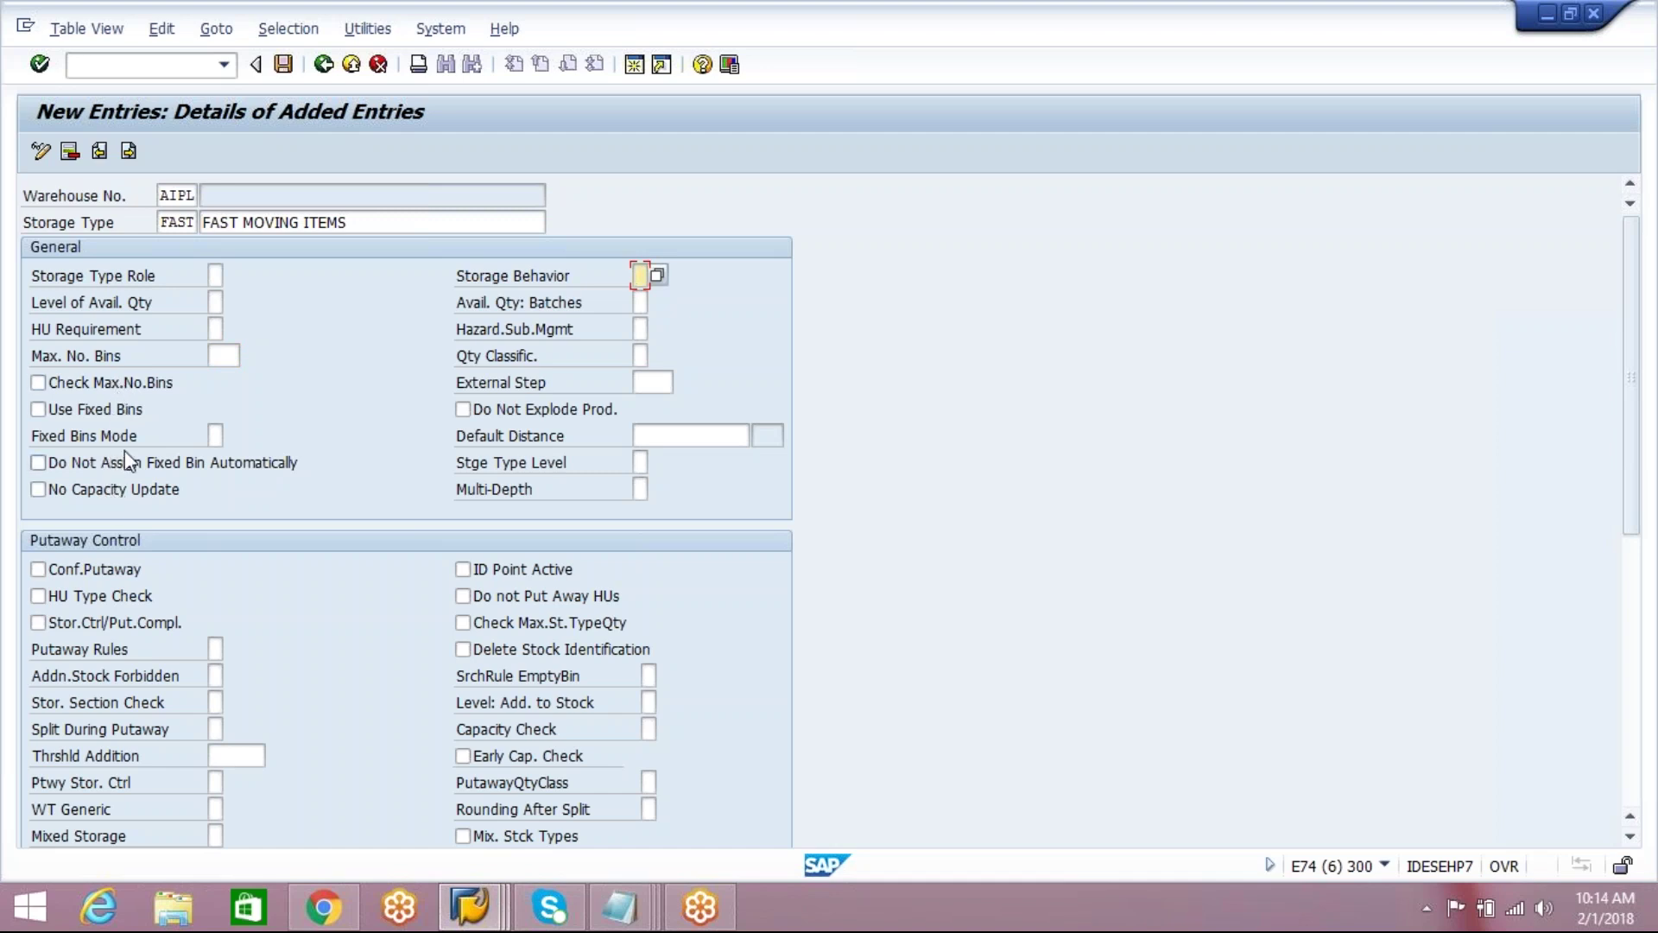
left_click(658, 274)
left_click_drag(316, 186, 1225, 223)
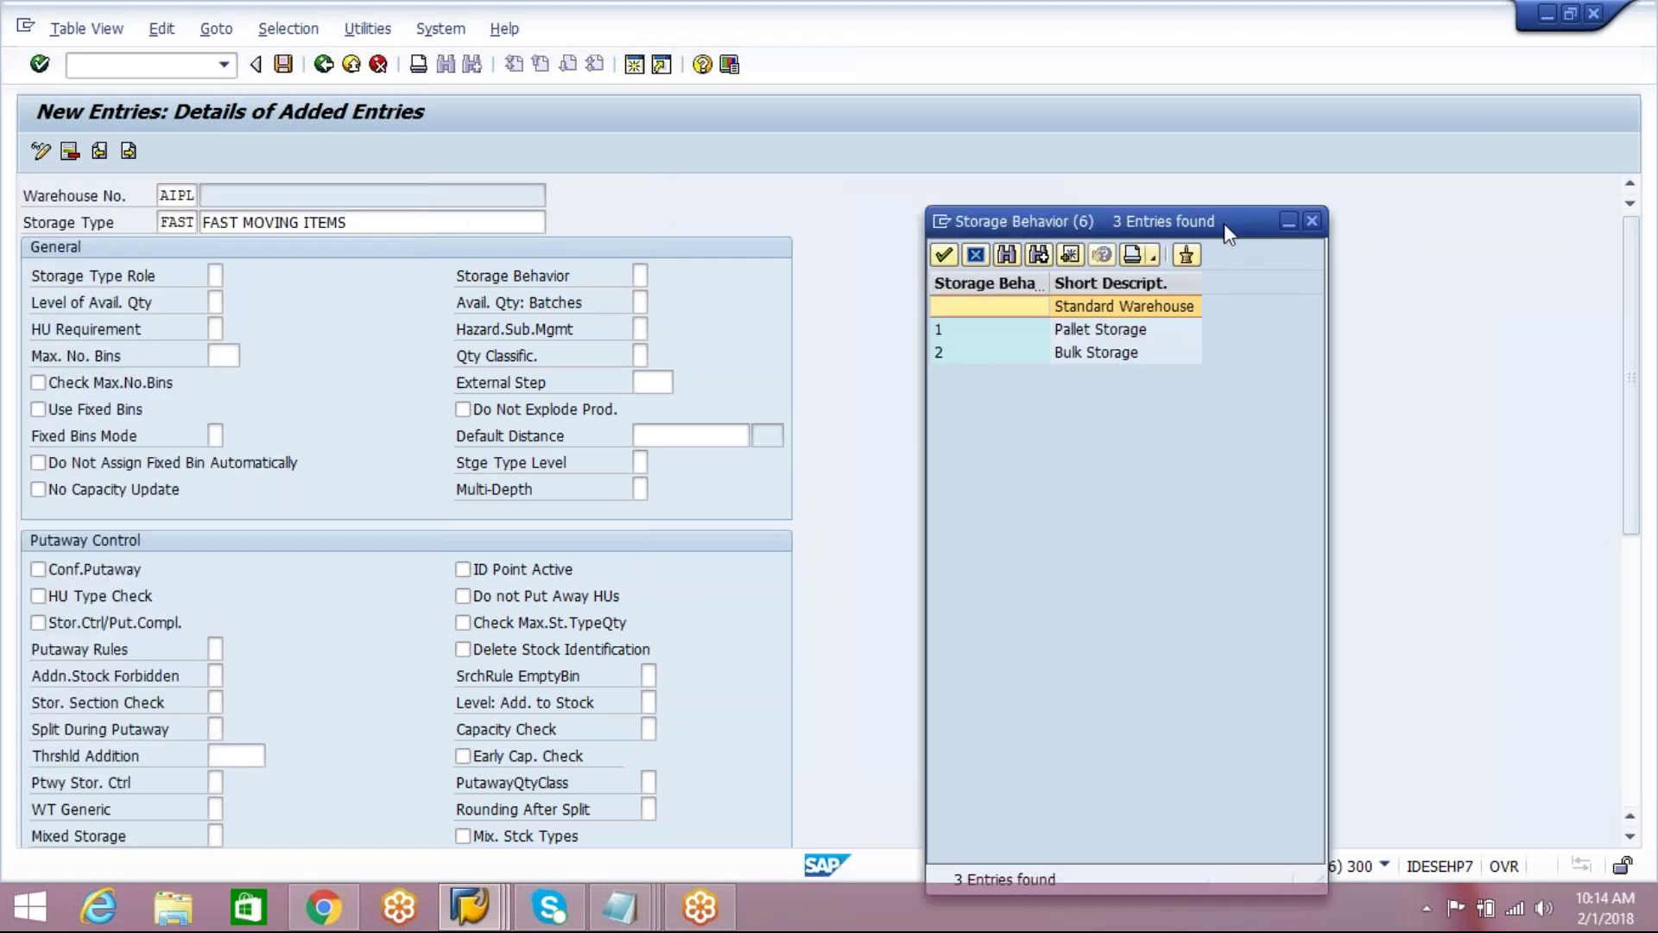
left_click(1131, 349)
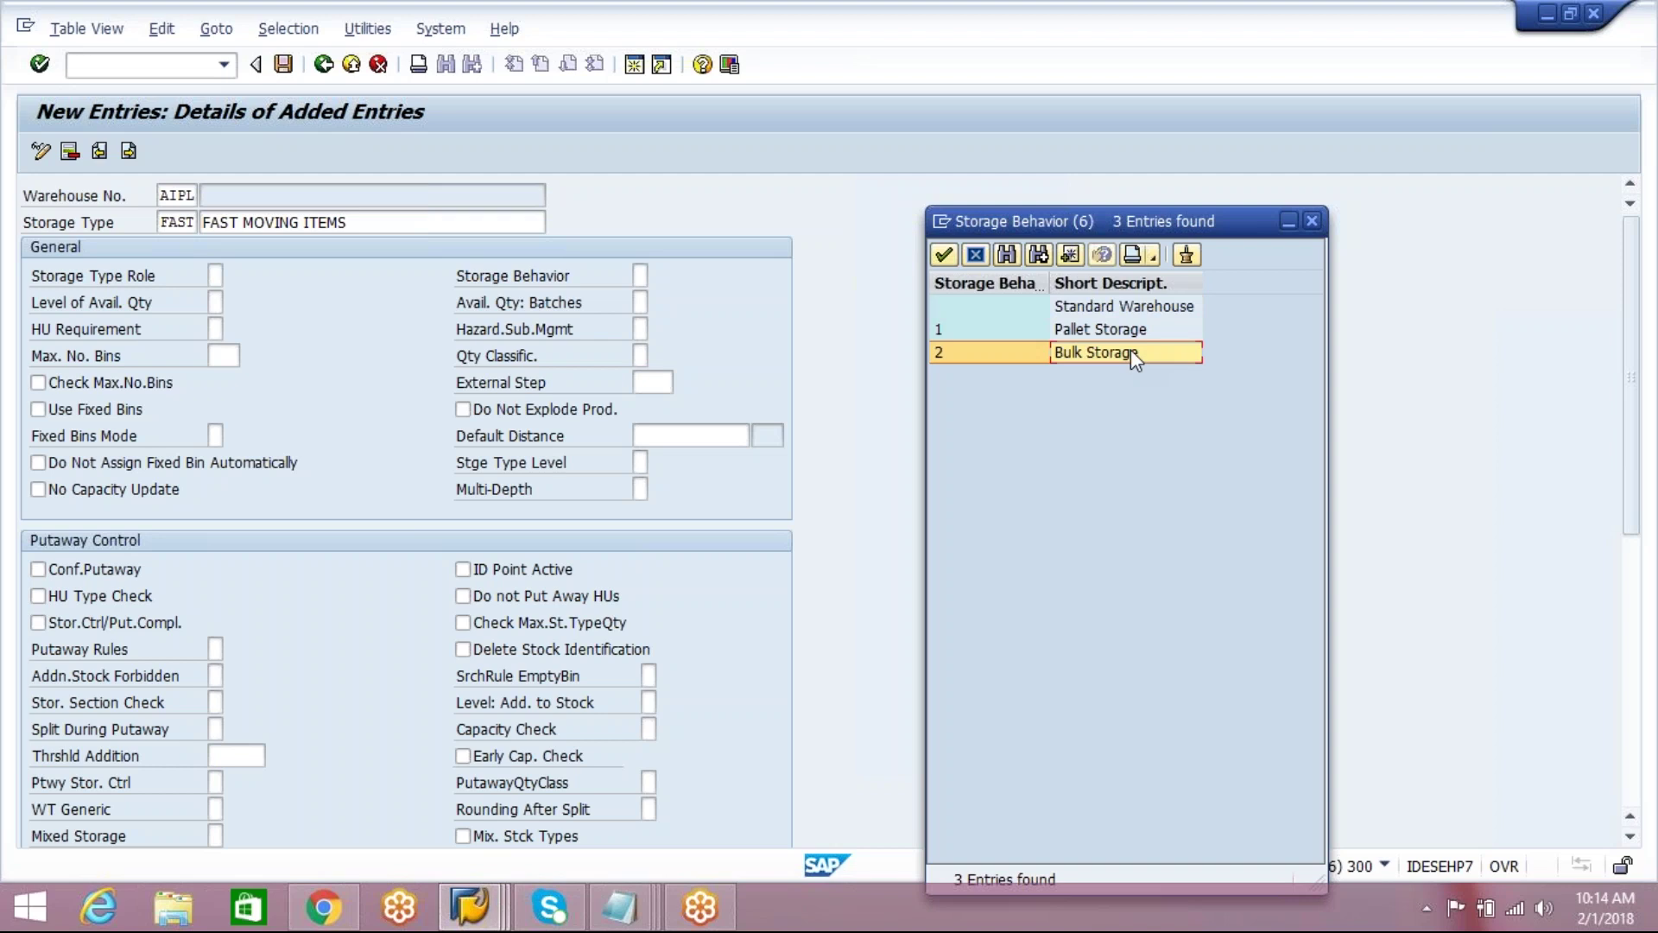
double_click(1131, 349)
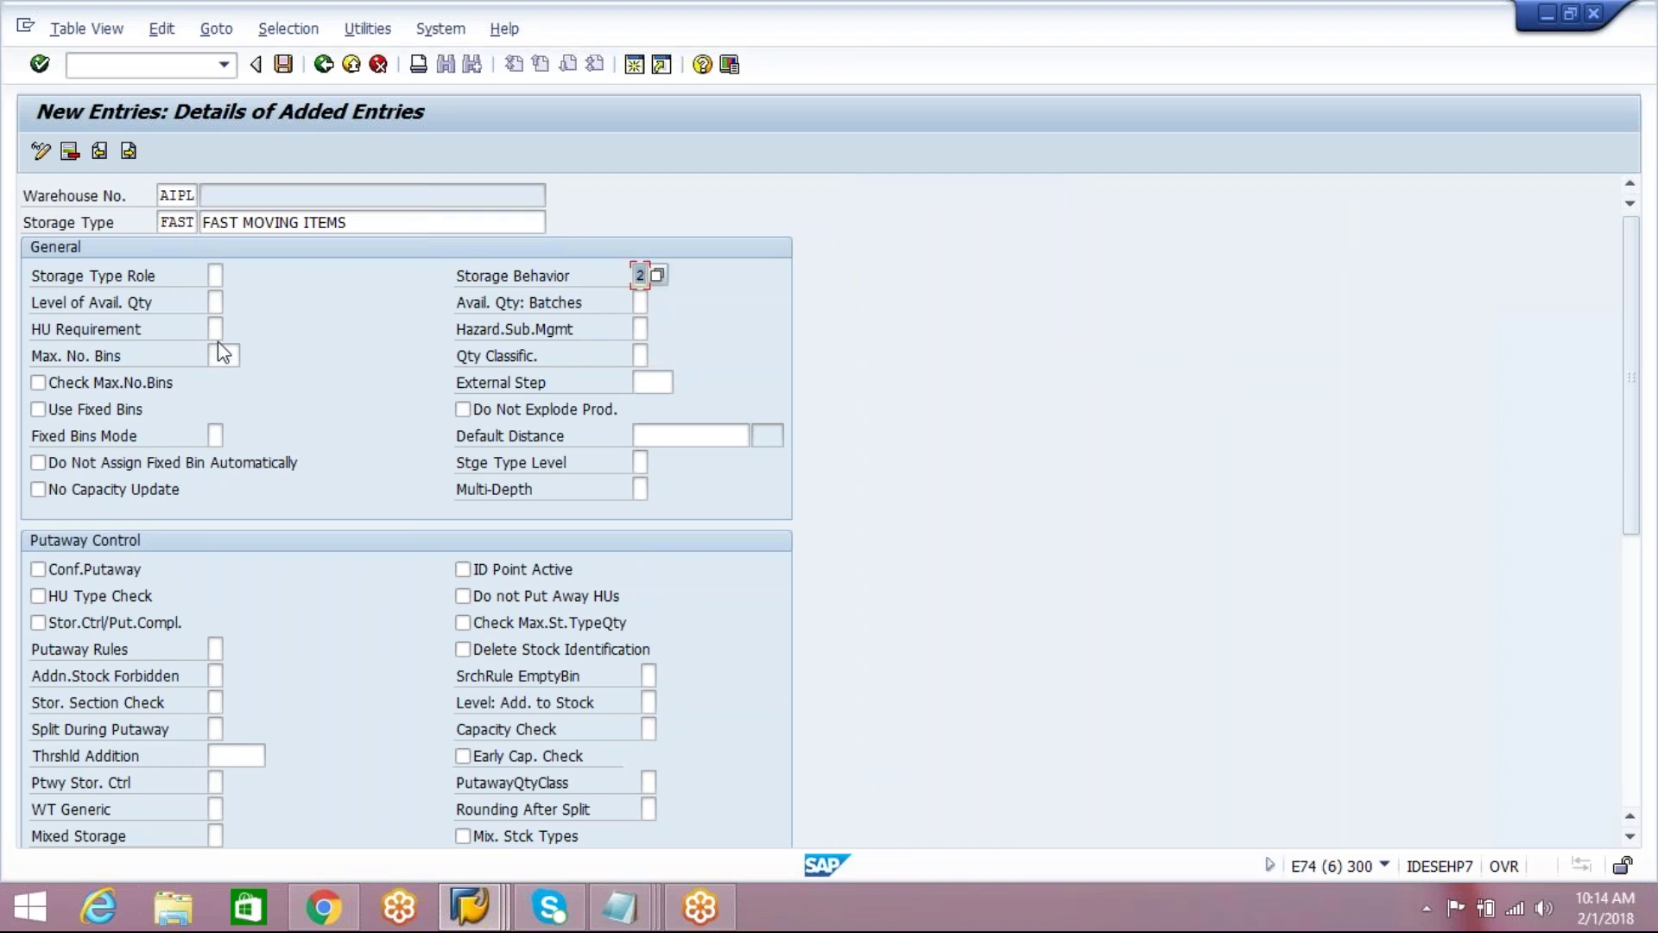
left_click(215, 328)
key("F4")
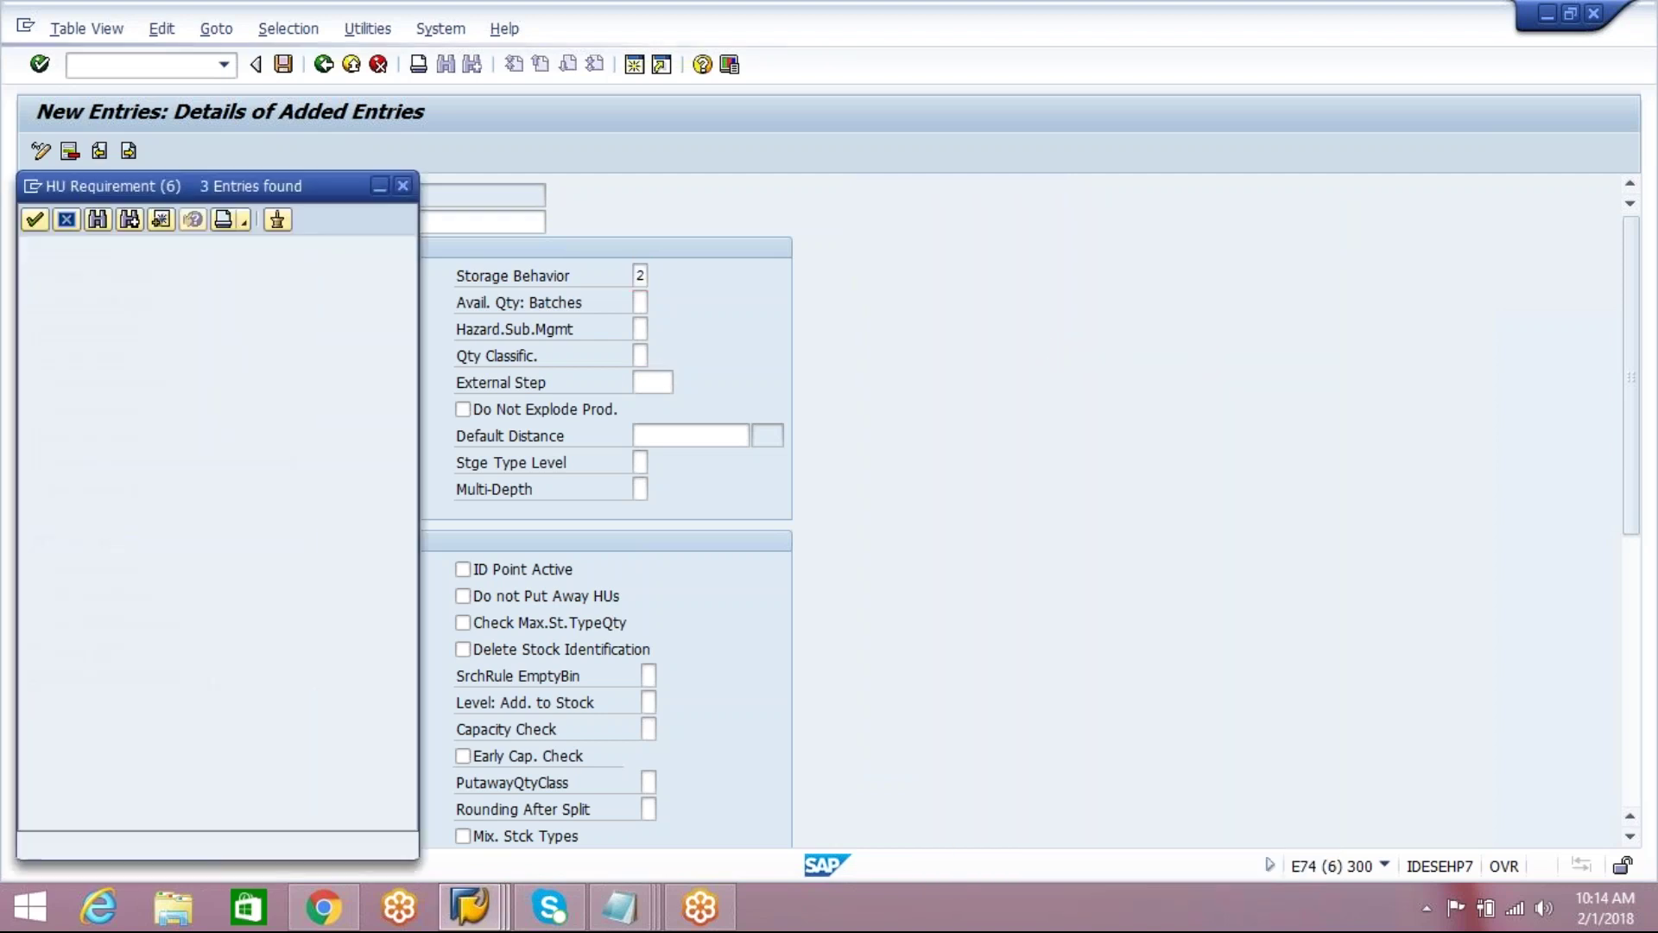
double_click(215, 296)
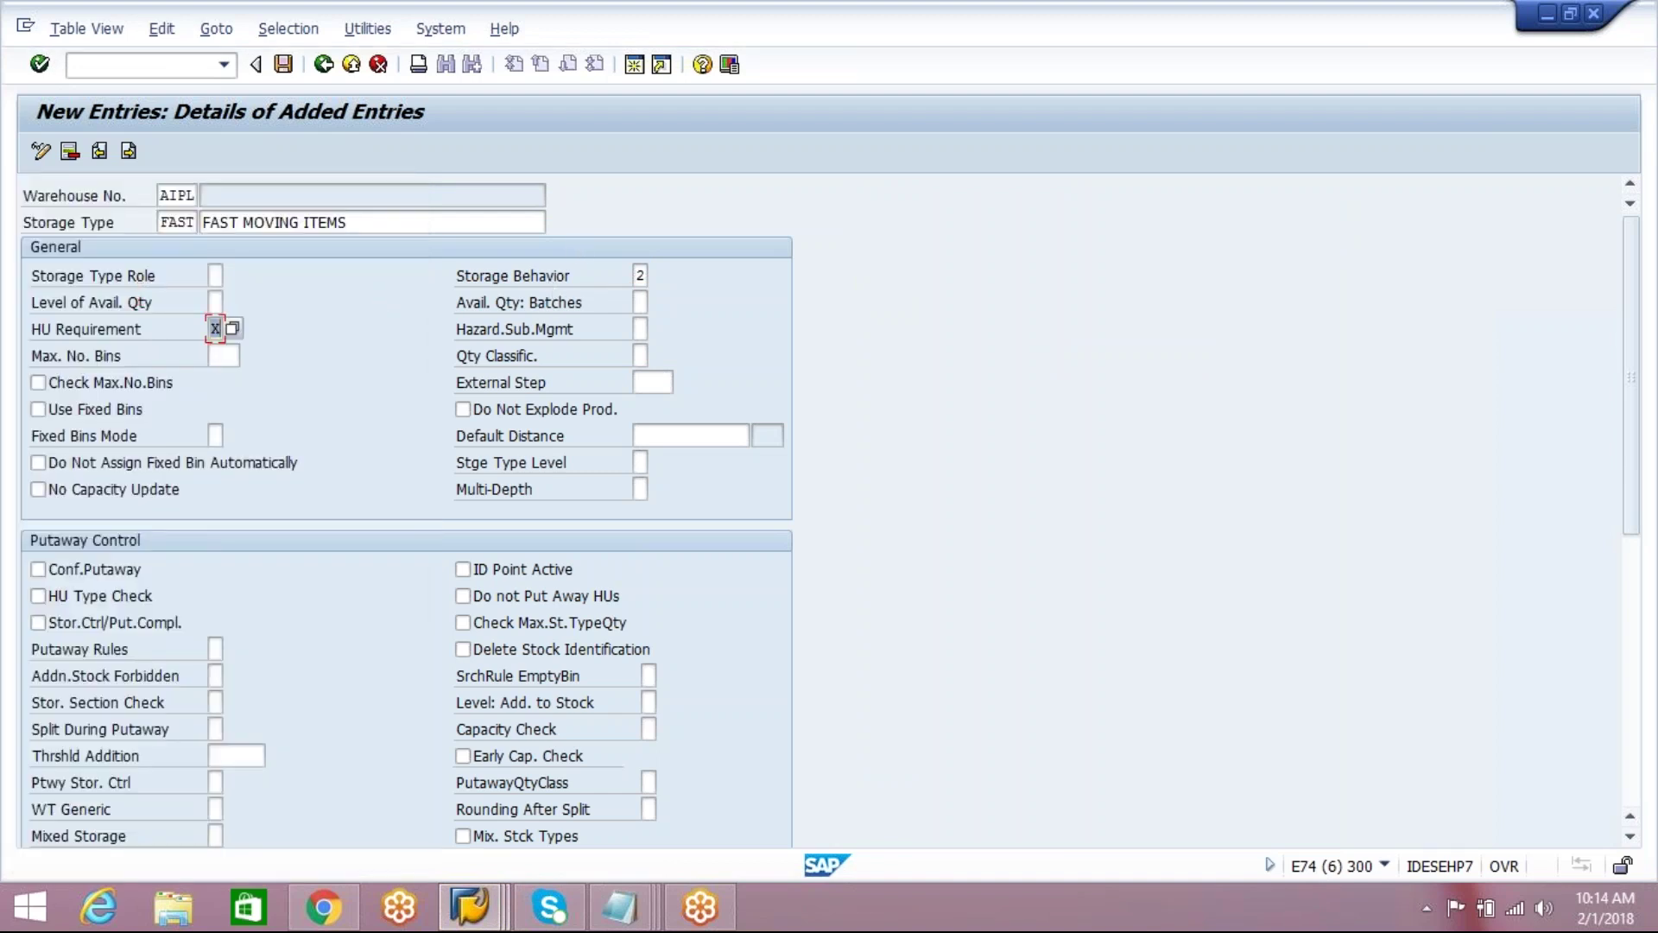
Step: Look over the remaining control sections of the form, and clear the Storage Behavior and HU Requirement values
left_click(640, 275)
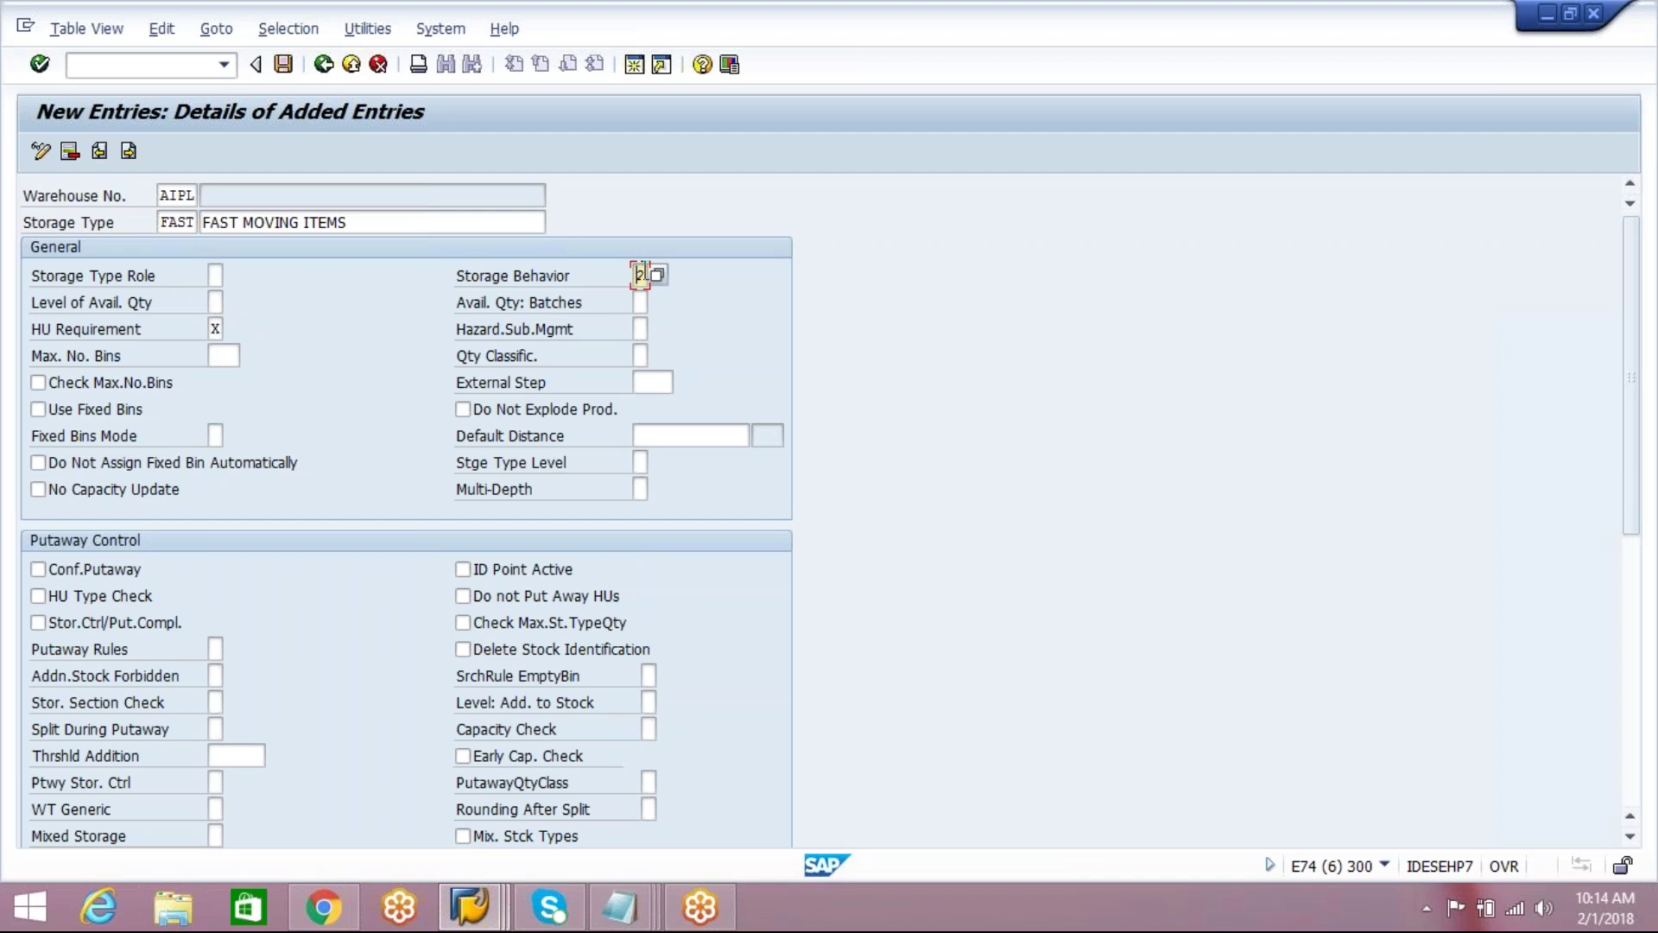
scroll(640, 275, "down", 5)
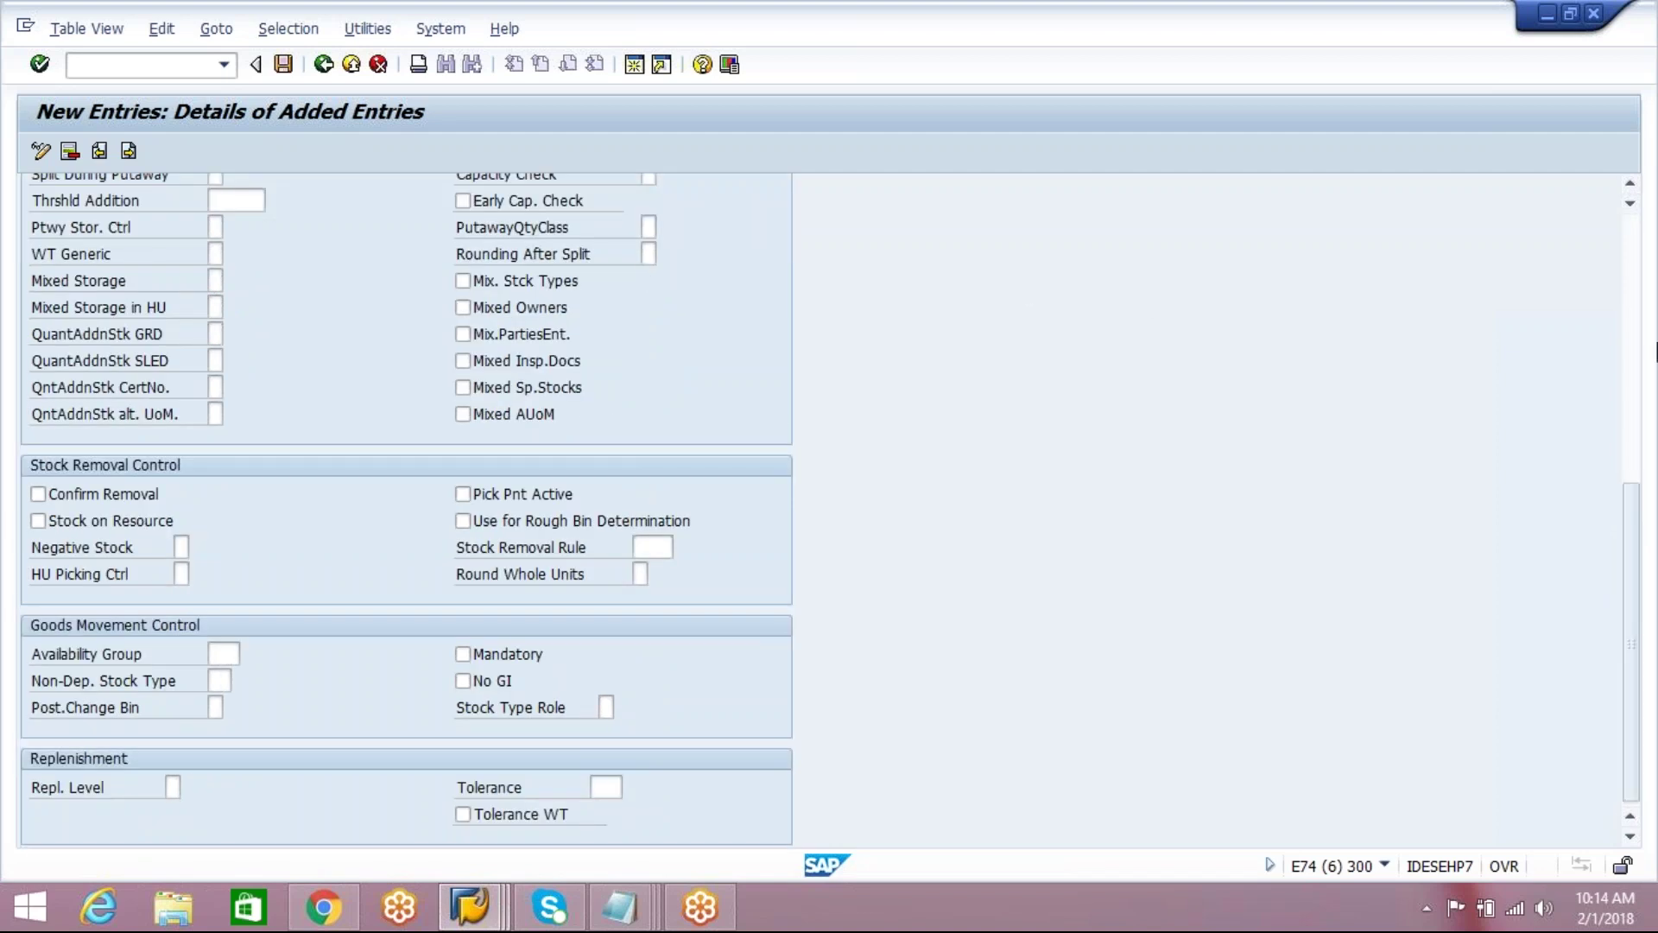
left_click_drag(1632, 552, 1629, 277)
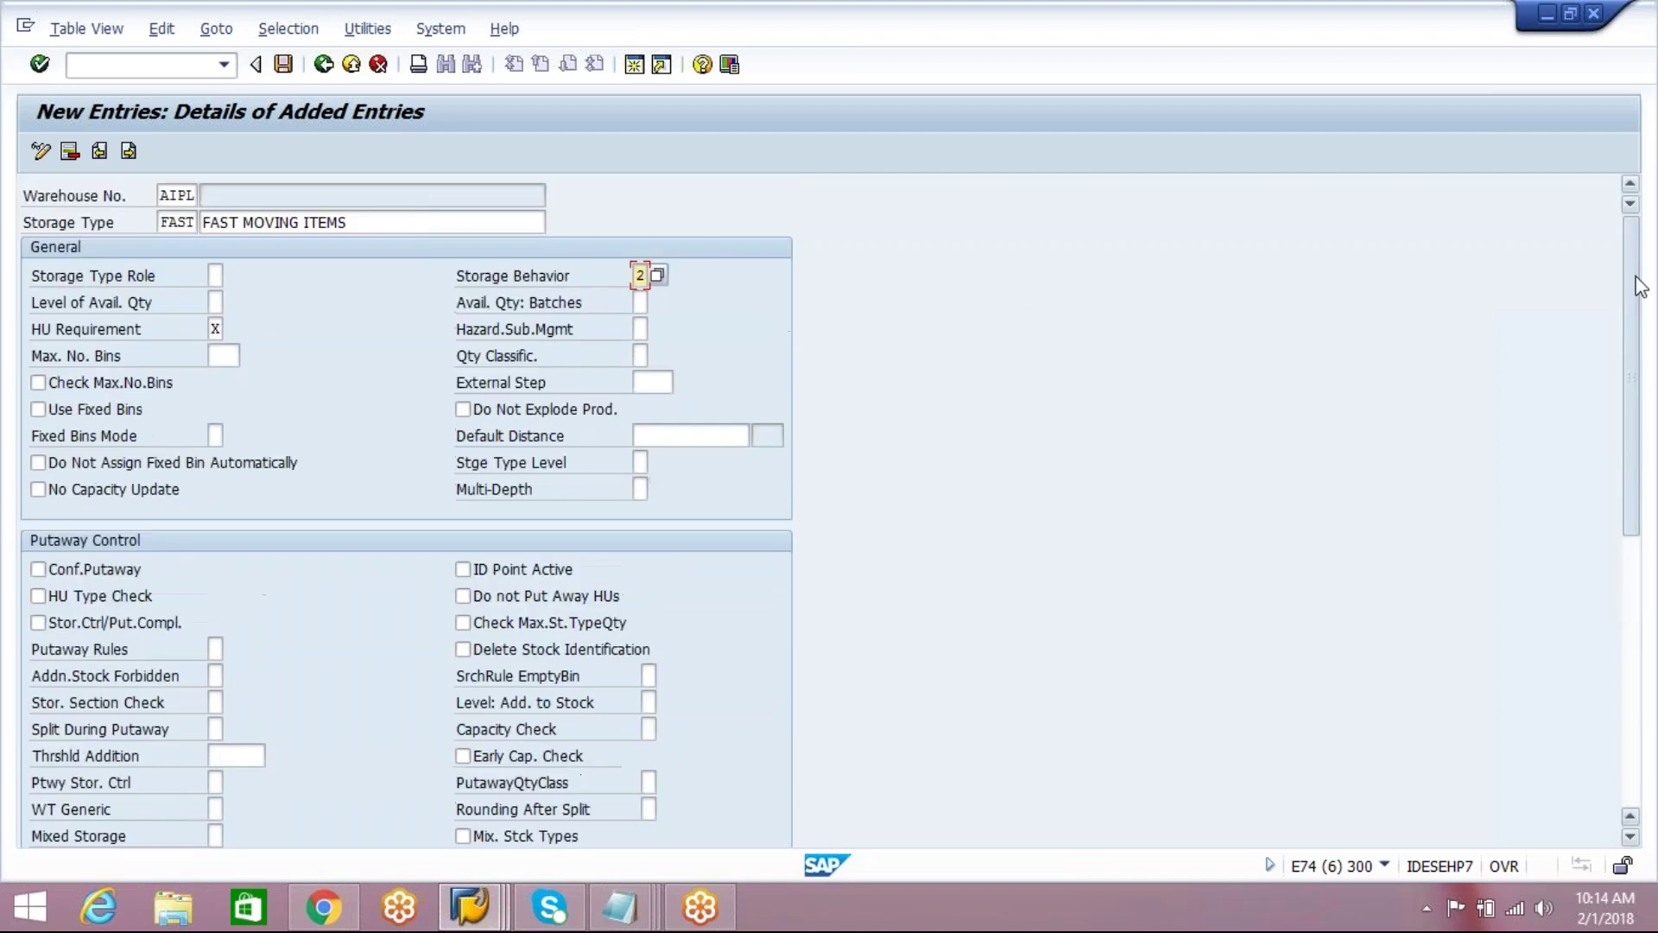
scroll(986, 465, "down", 5)
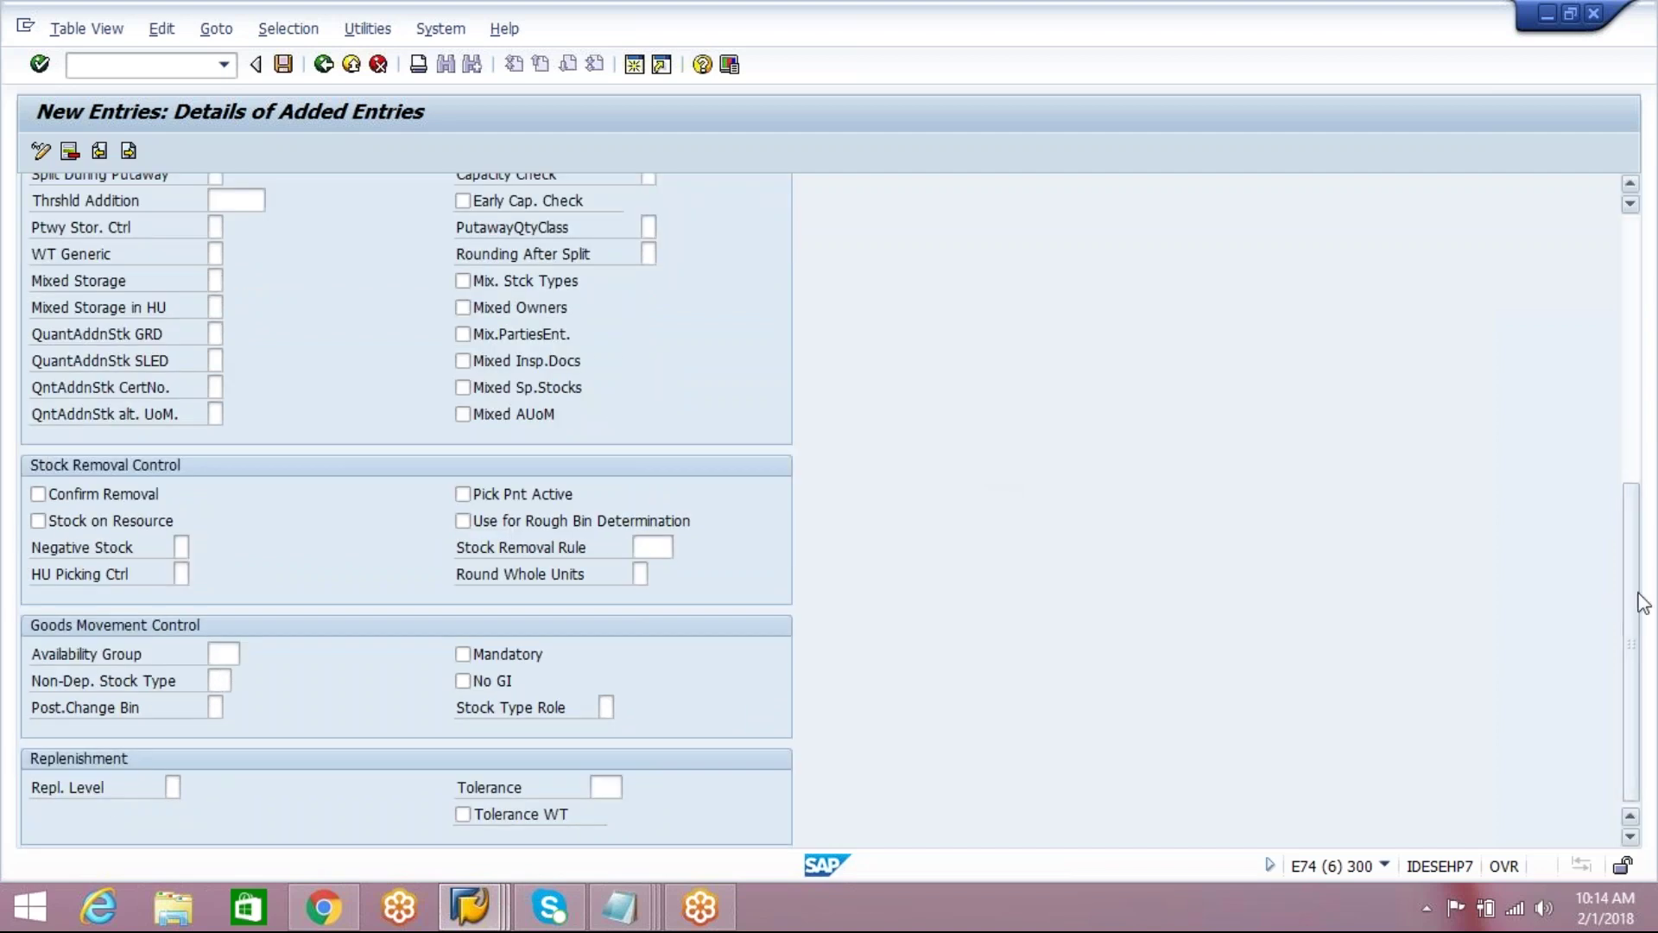
left_click_drag(1639, 596, 1634, 328)
key("Delete")
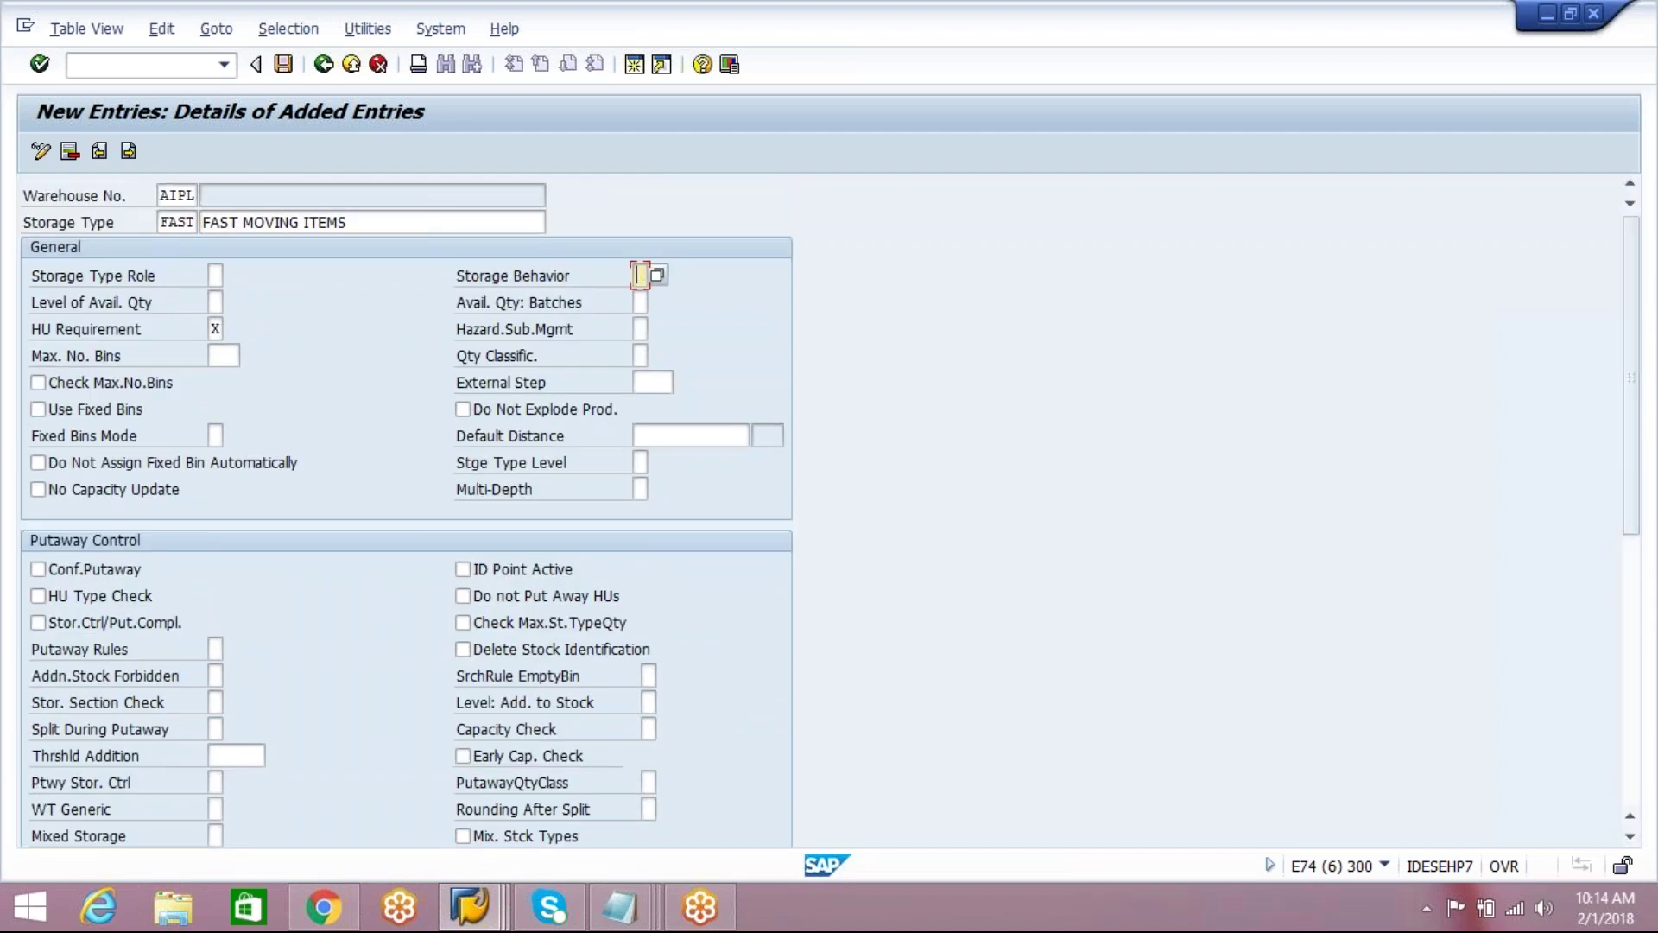
left_click(215, 329)
key("Delete")
Step: Review the Avail. Qty: Batches values, highlight Batch-Neutral and Batch-Specific, and close the list without choosing one
left_click(640, 331)
left_click(640, 302)
left_click(663, 304)
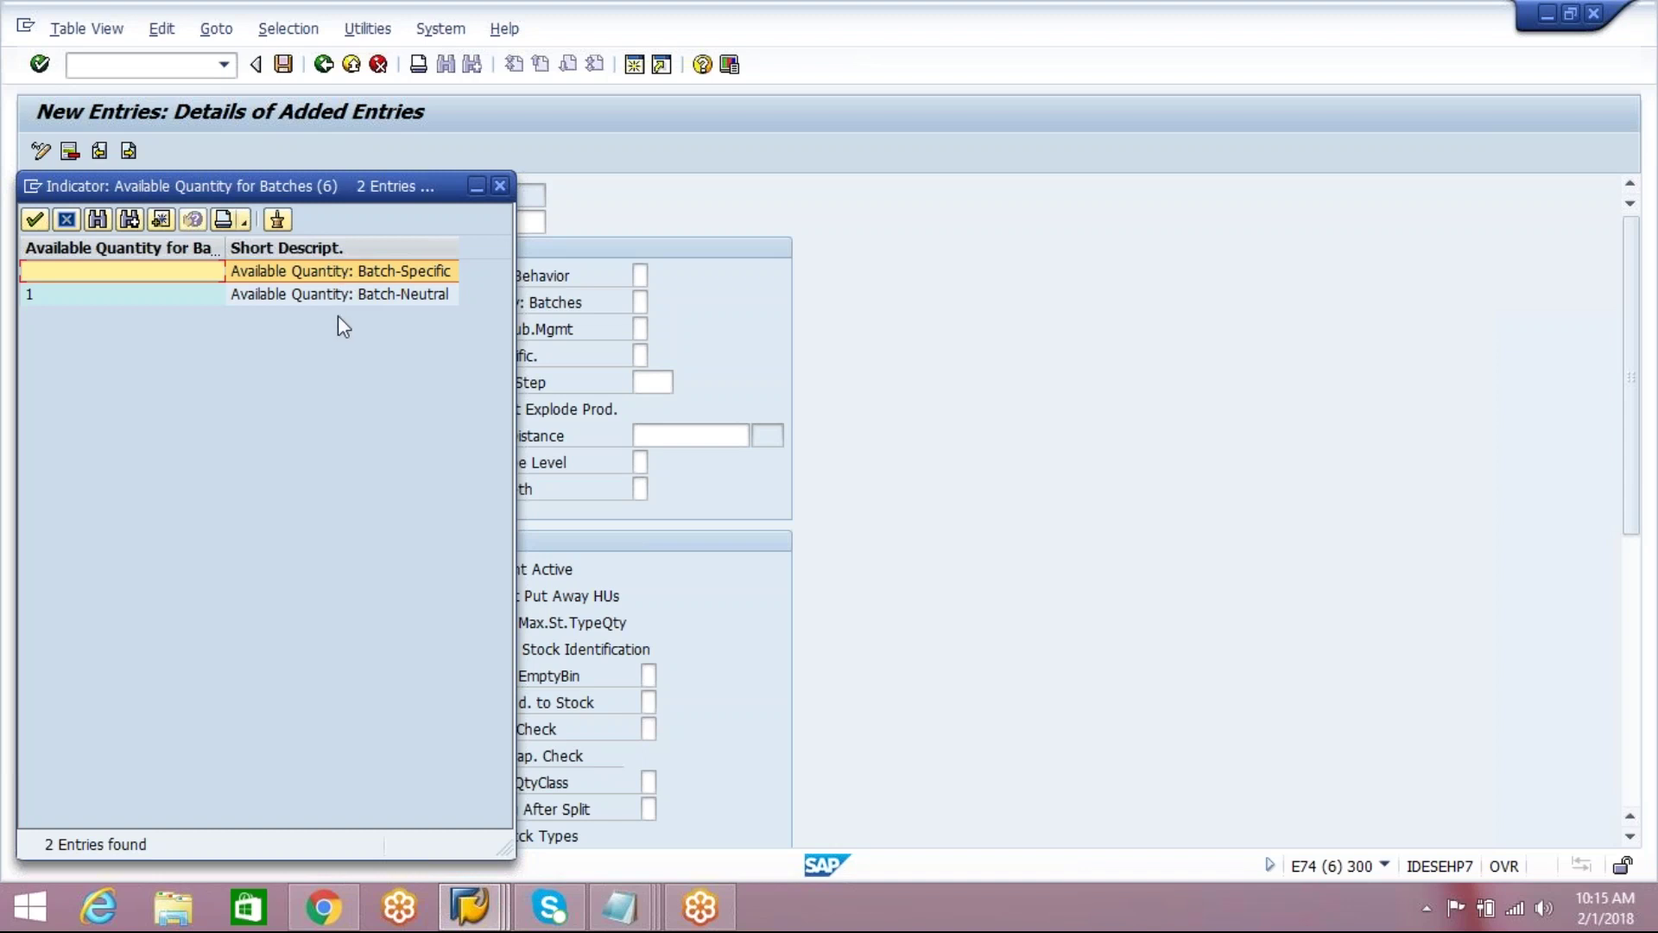
left_click(350, 301)
left_click(384, 273)
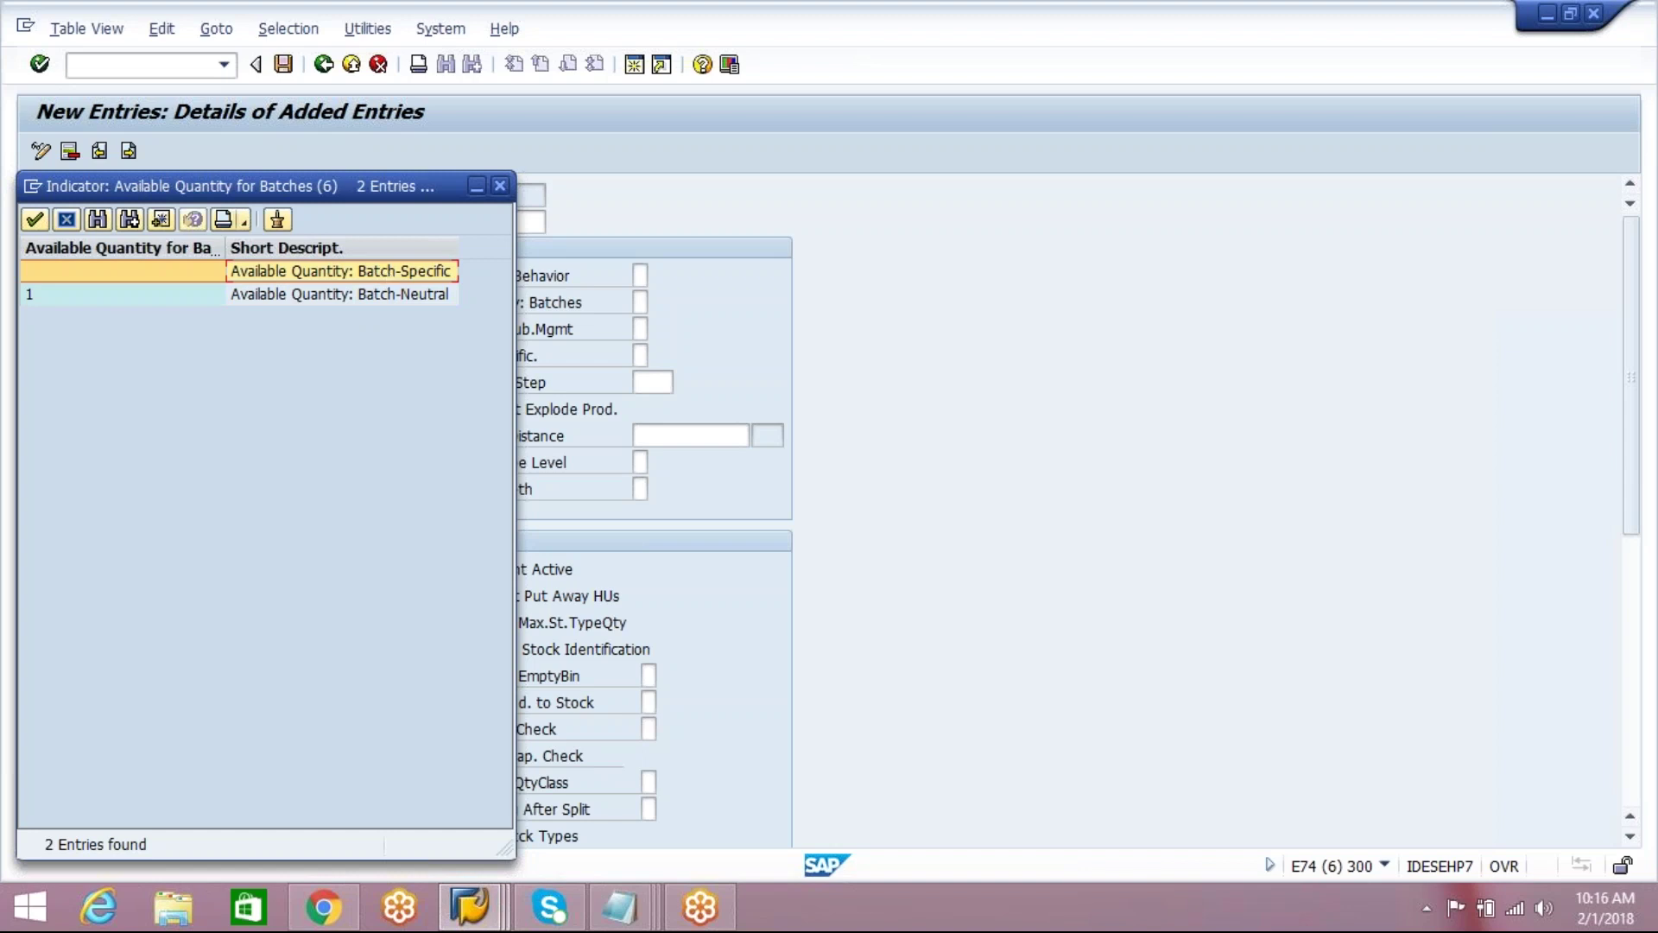
left_click(498, 186)
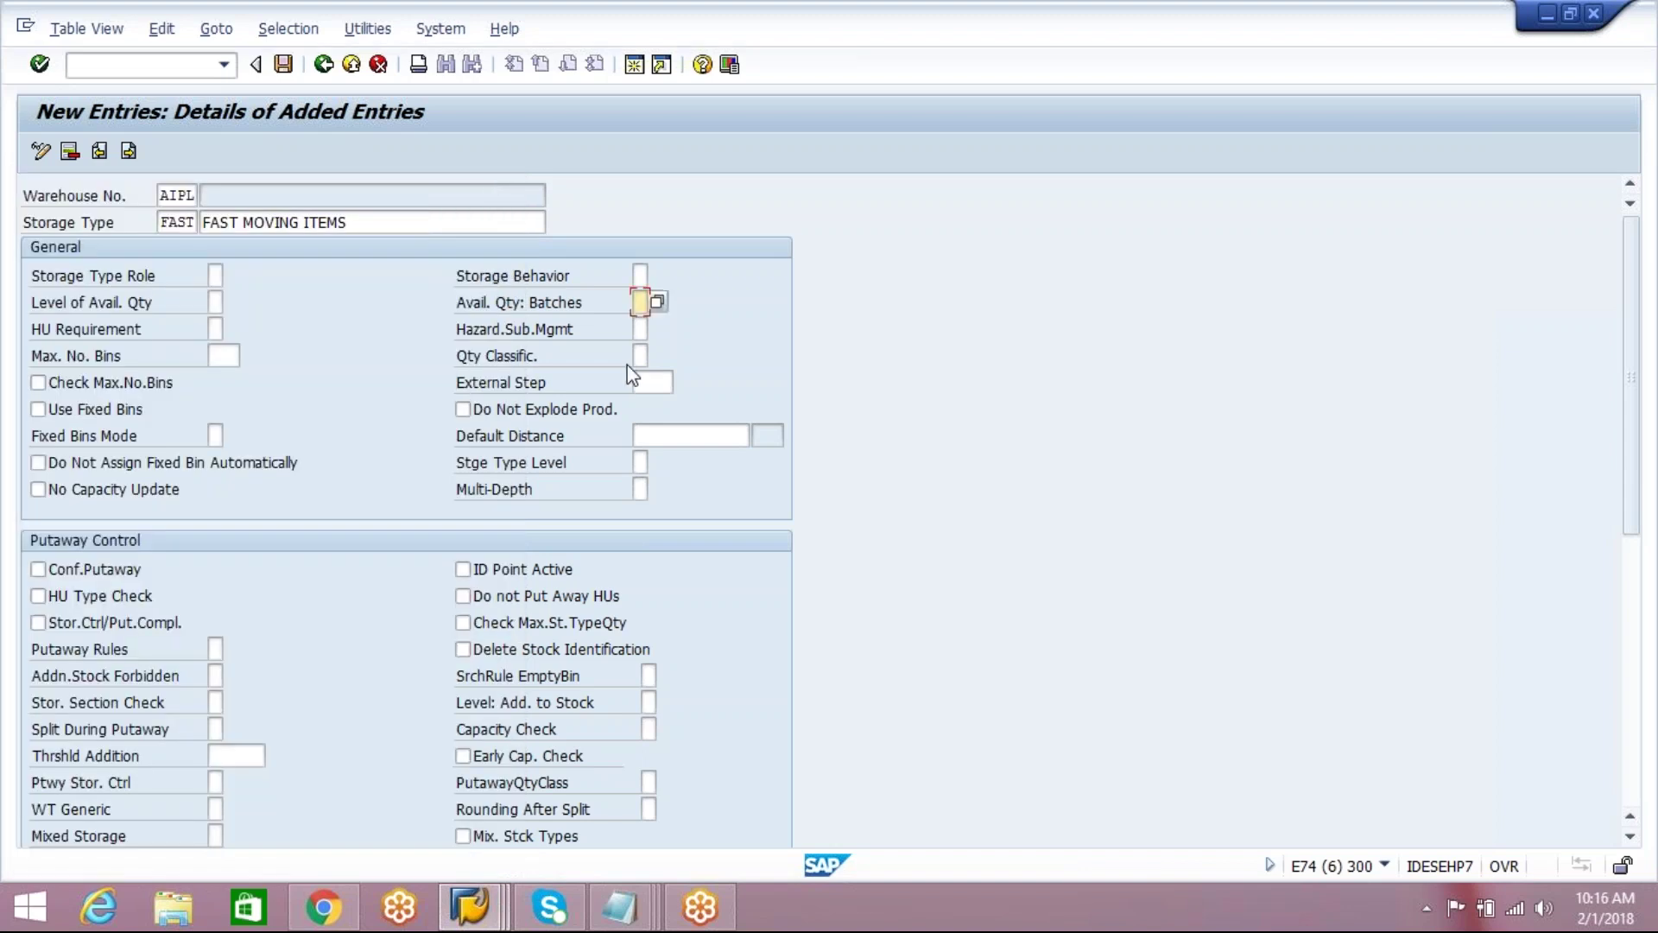
Step: Review the possible values for Hazard.Sub.Mgmt and Qty Classific., closing both lists without choosing a value
left_click(640, 328)
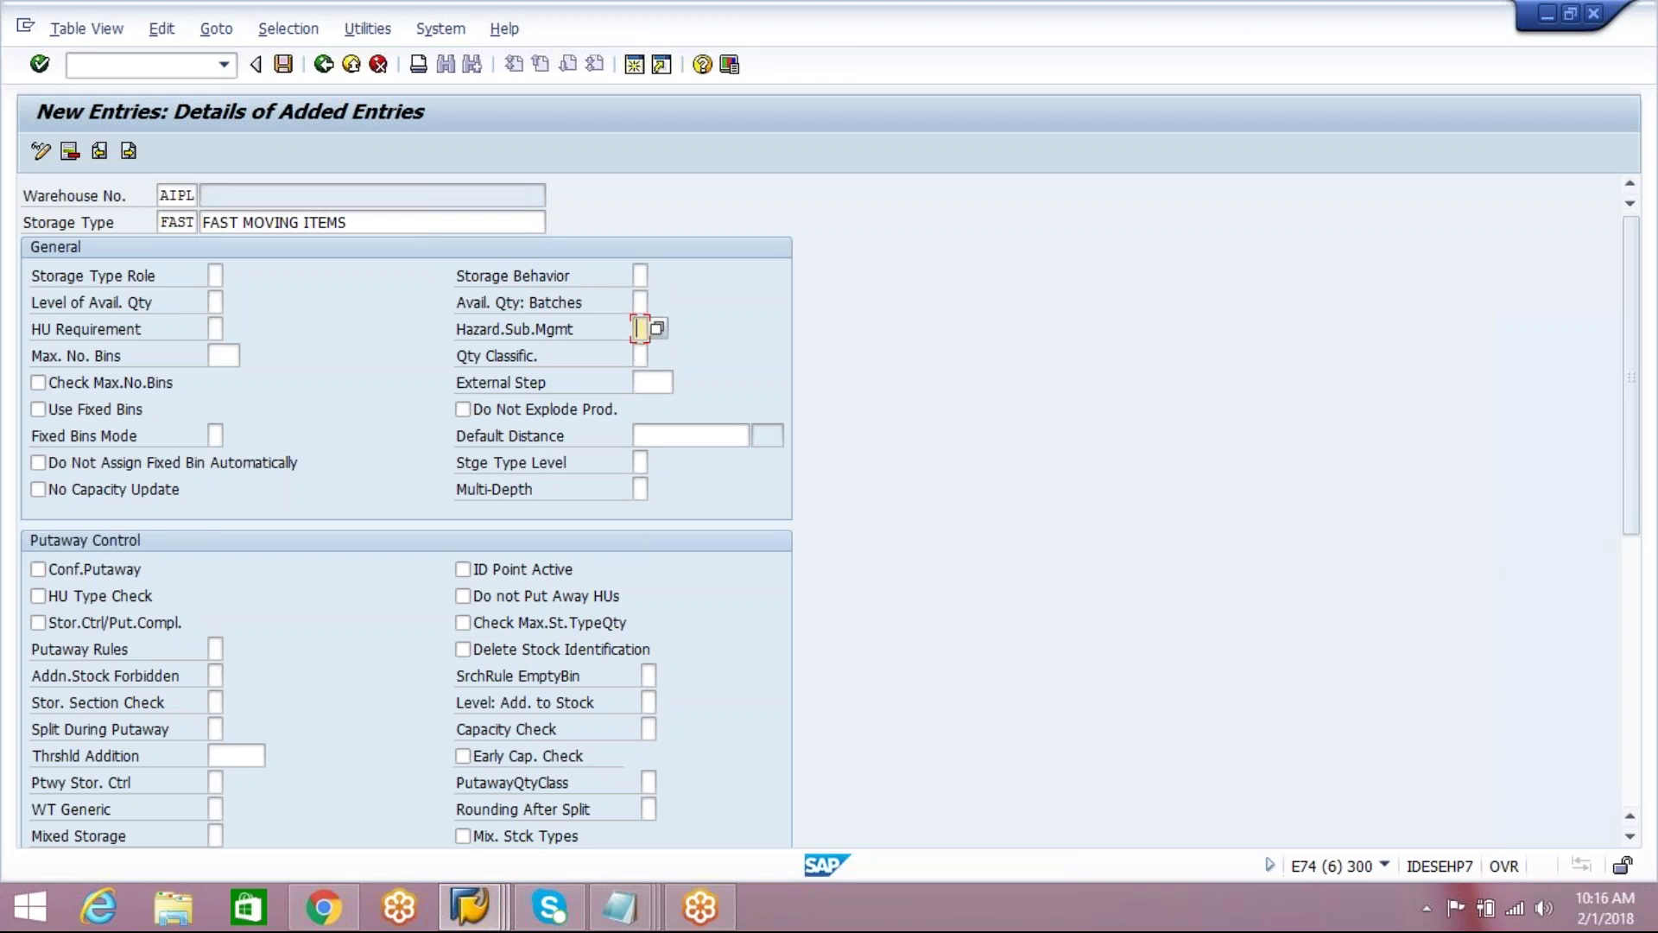
left_click(651, 330)
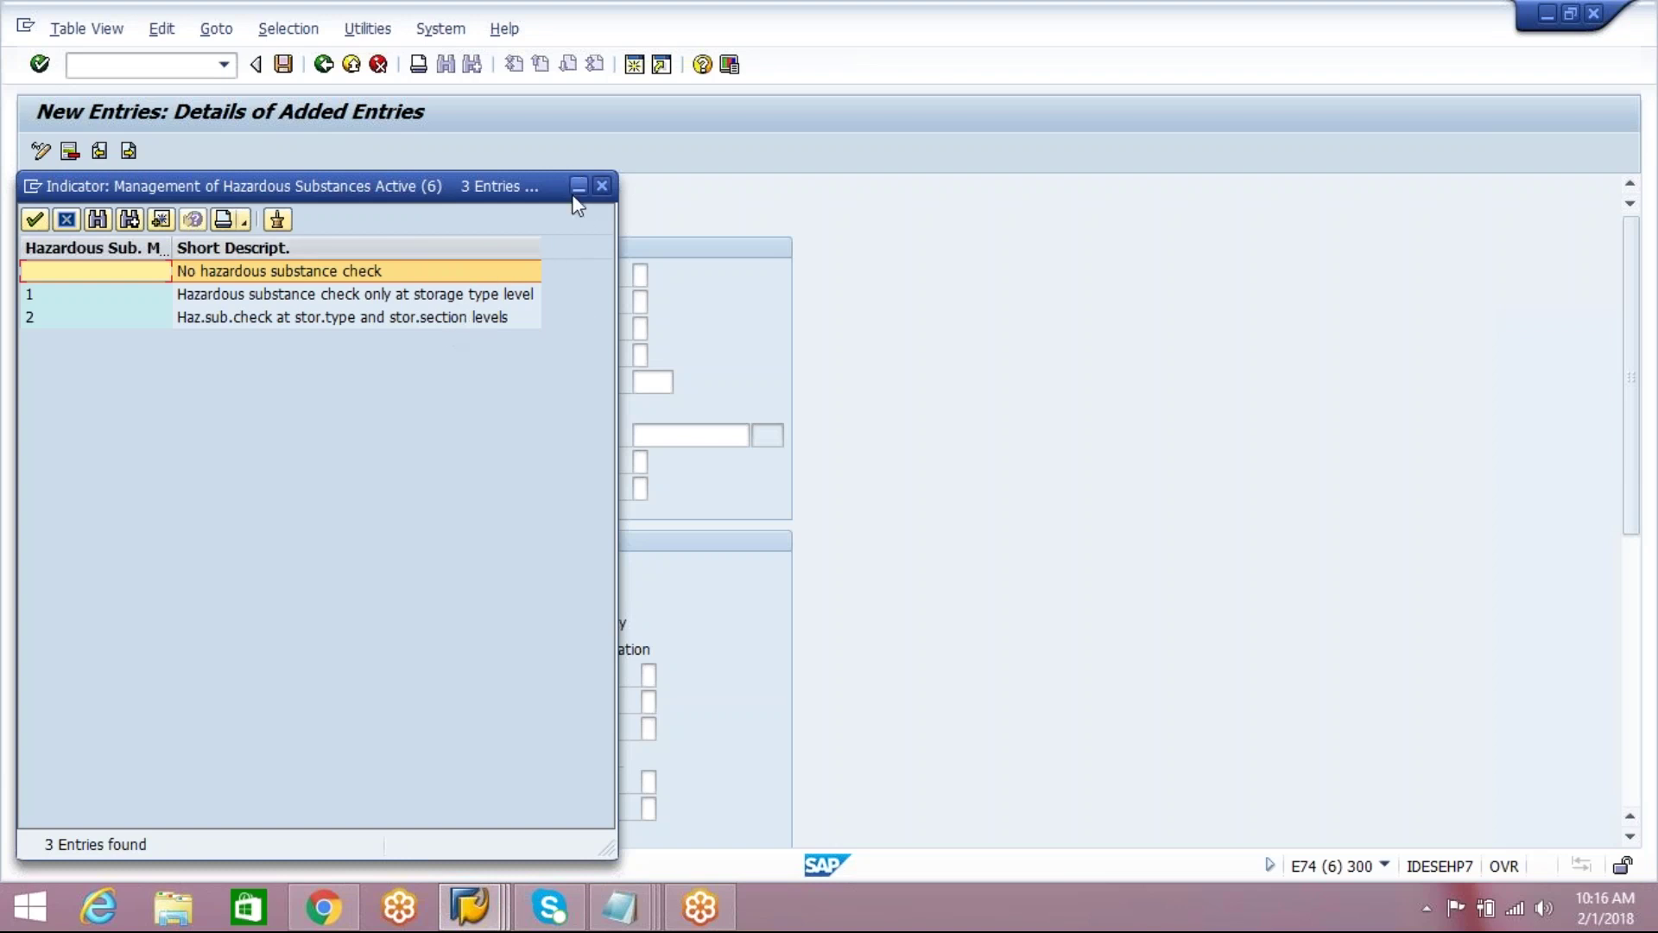
left_click(602, 187)
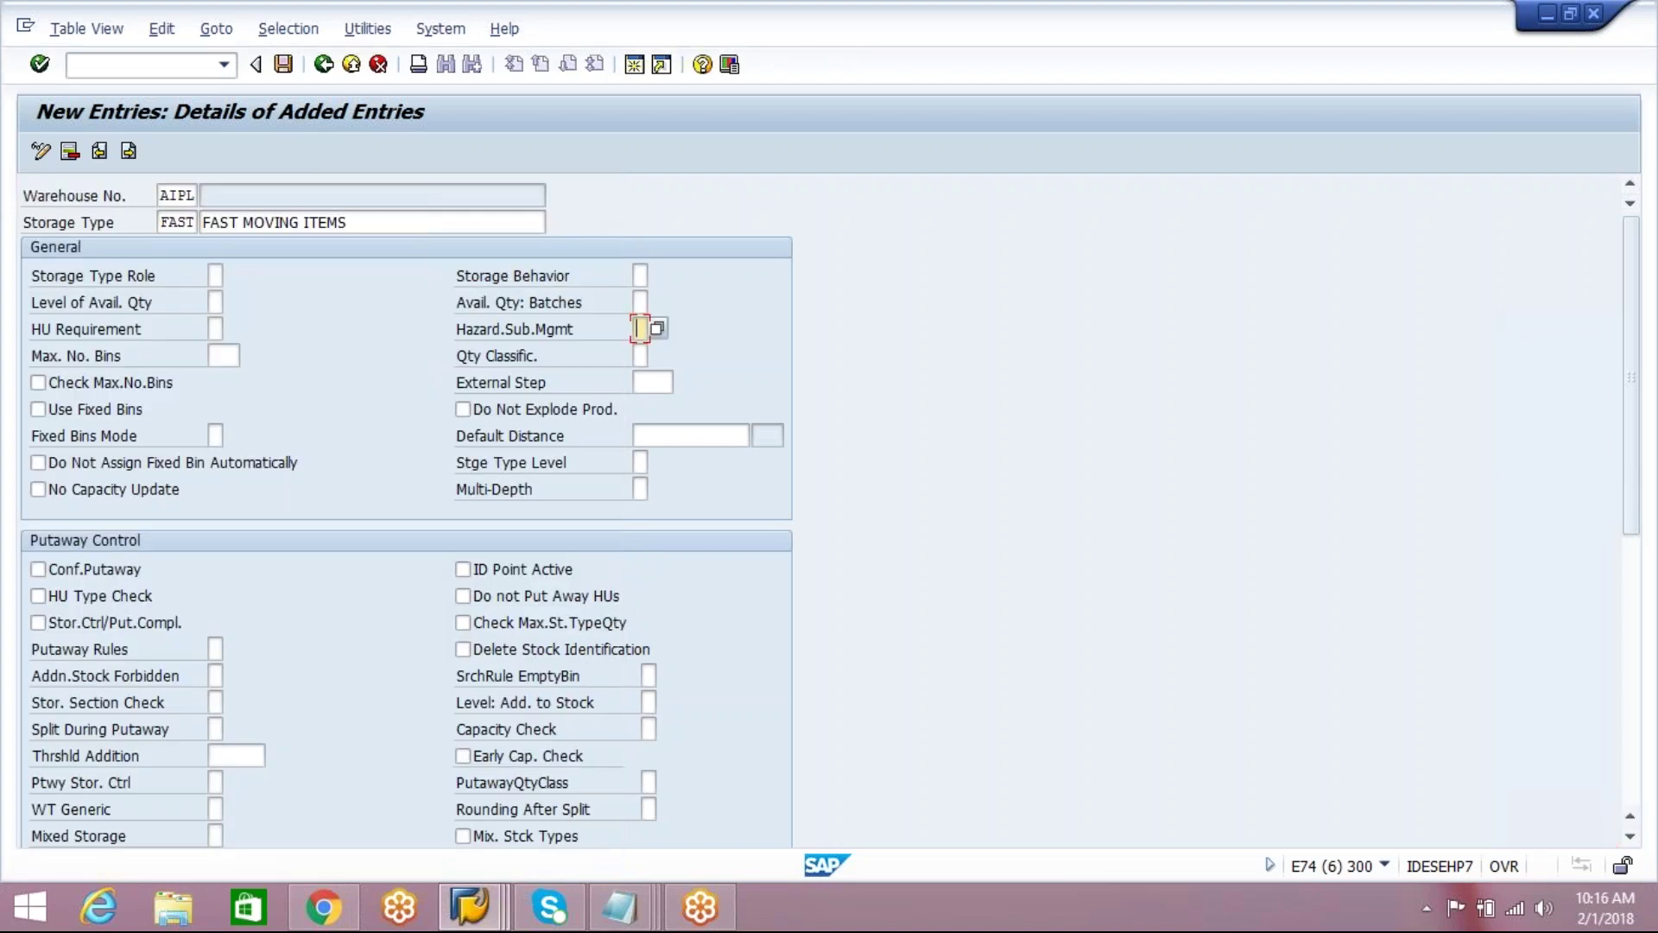
left_click(640, 355)
left_click(656, 355)
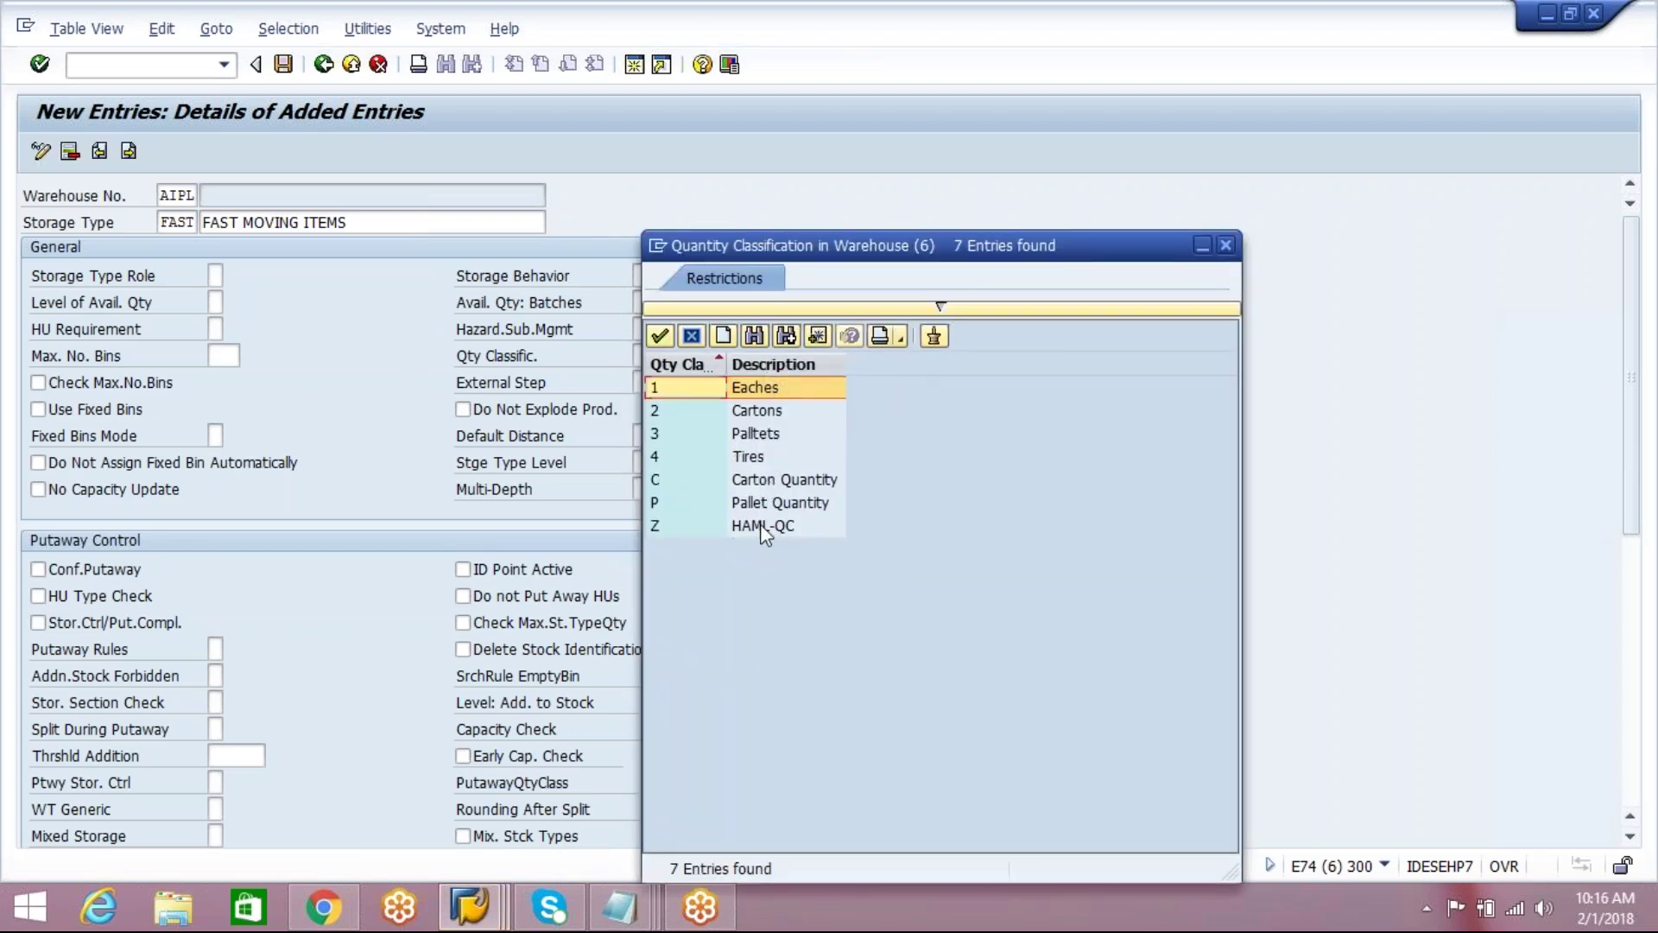
left_click(1227, 245)
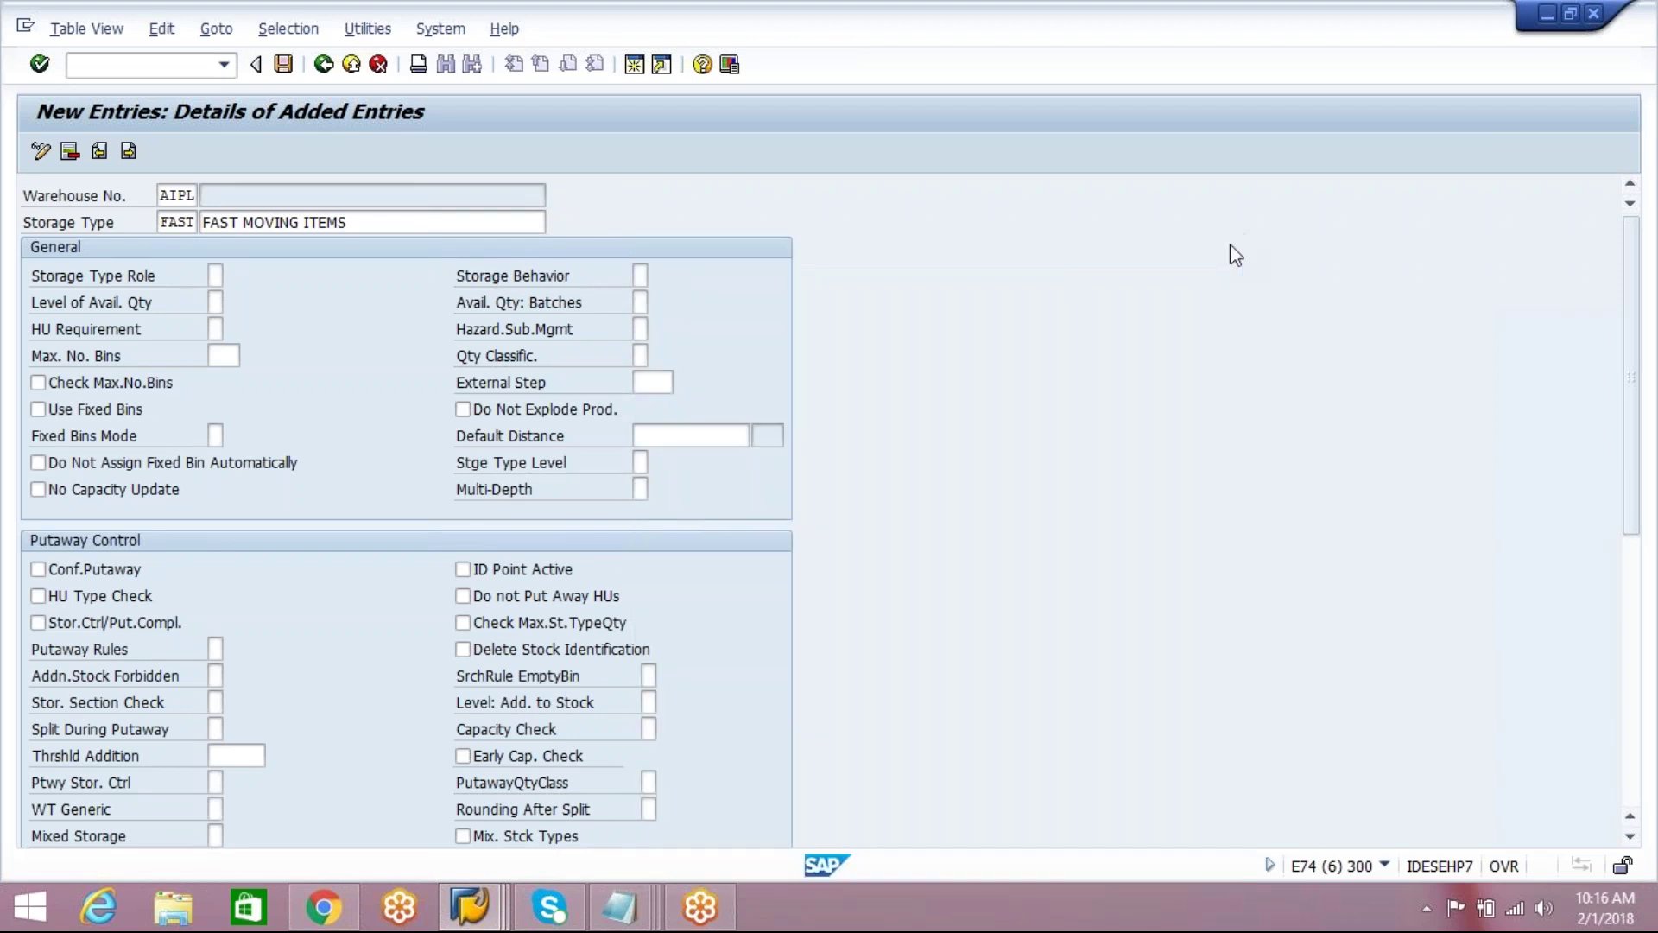
left_click(662, 382)
left_click(676, 444)
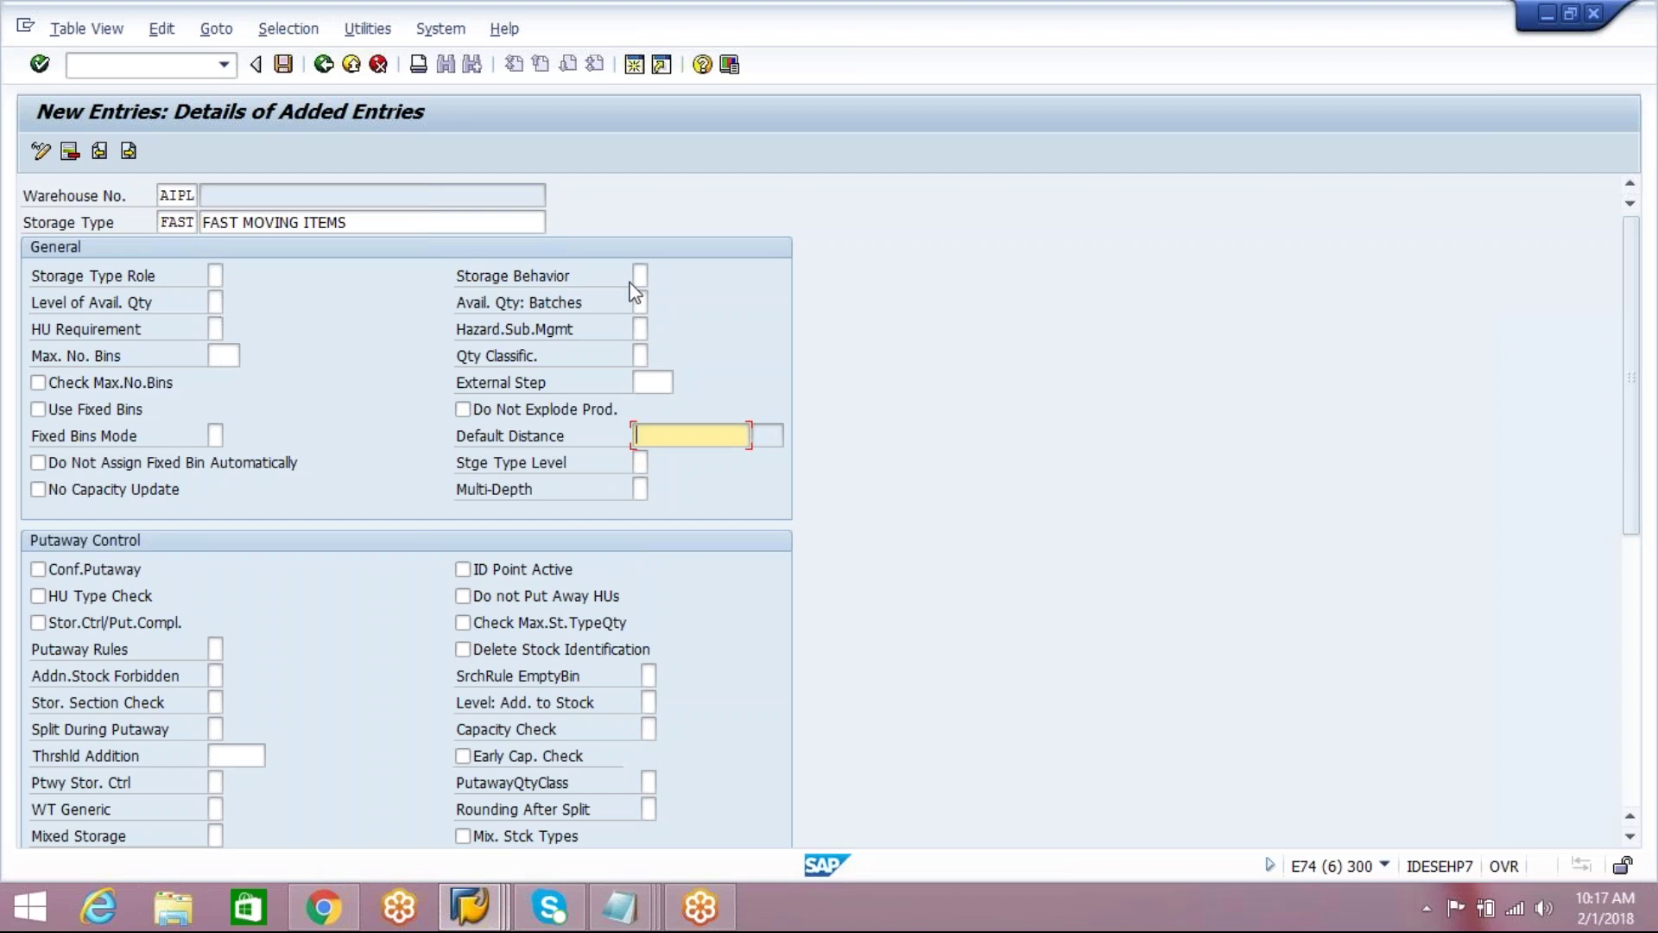
left_click(640, 302)
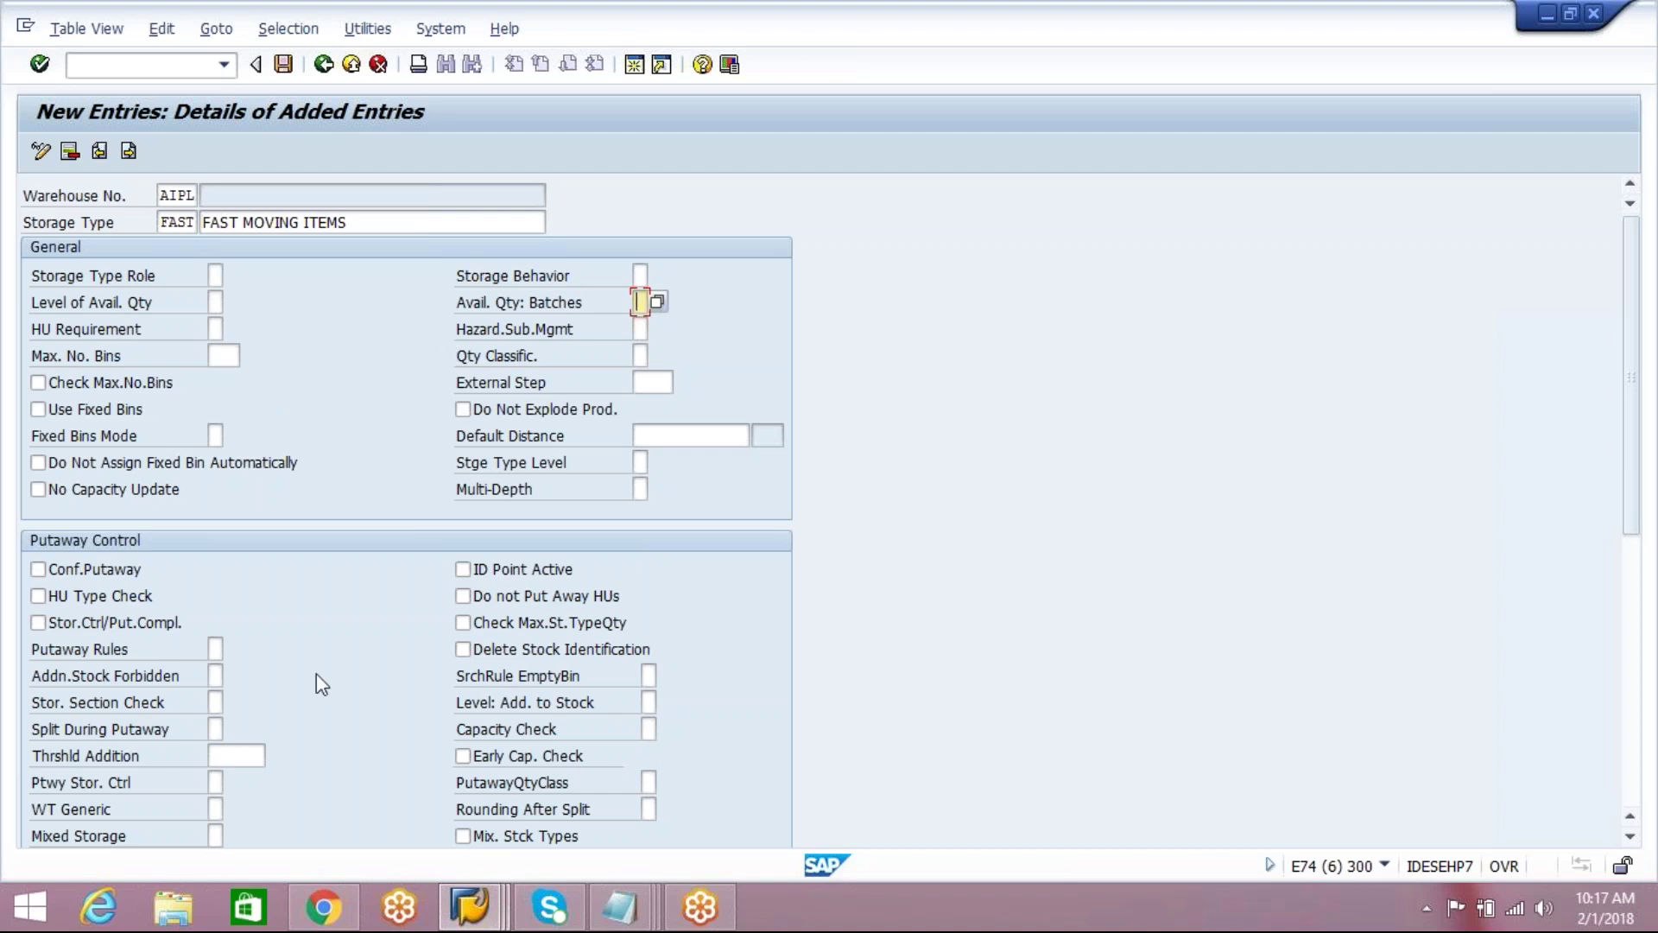
Step: Try to save storage type FAST for warehouse AIPL, and discard the new entry to return to the storage type overview
left_click(286, 65)
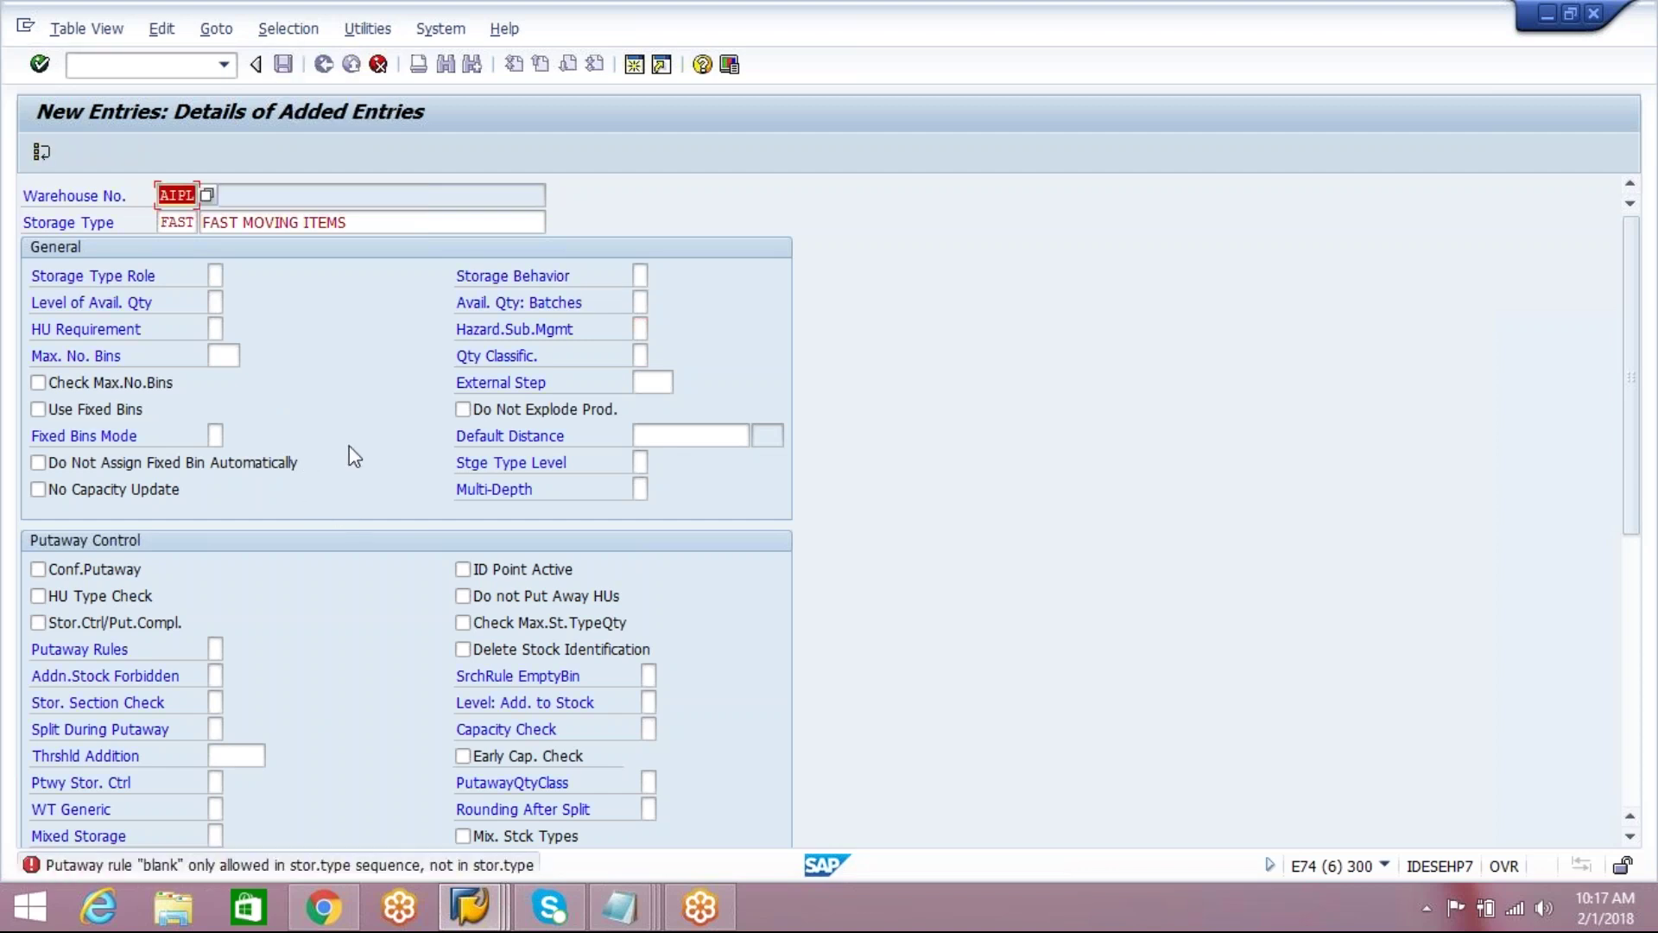
left_click(377, 64)
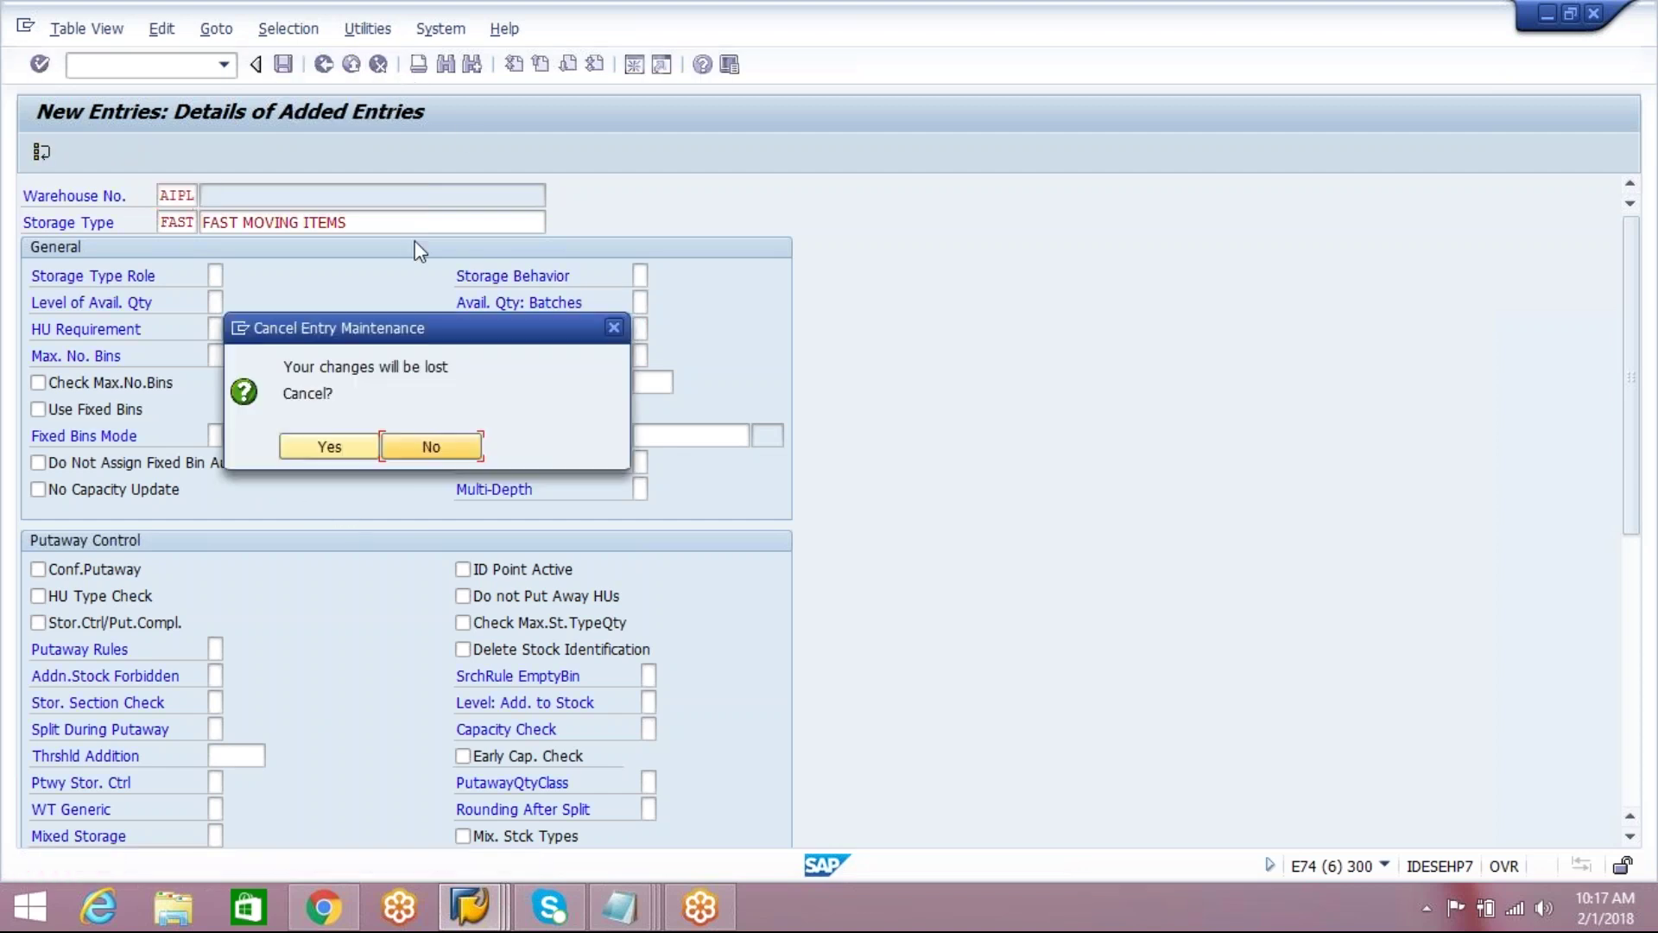
left_click(340, 445)
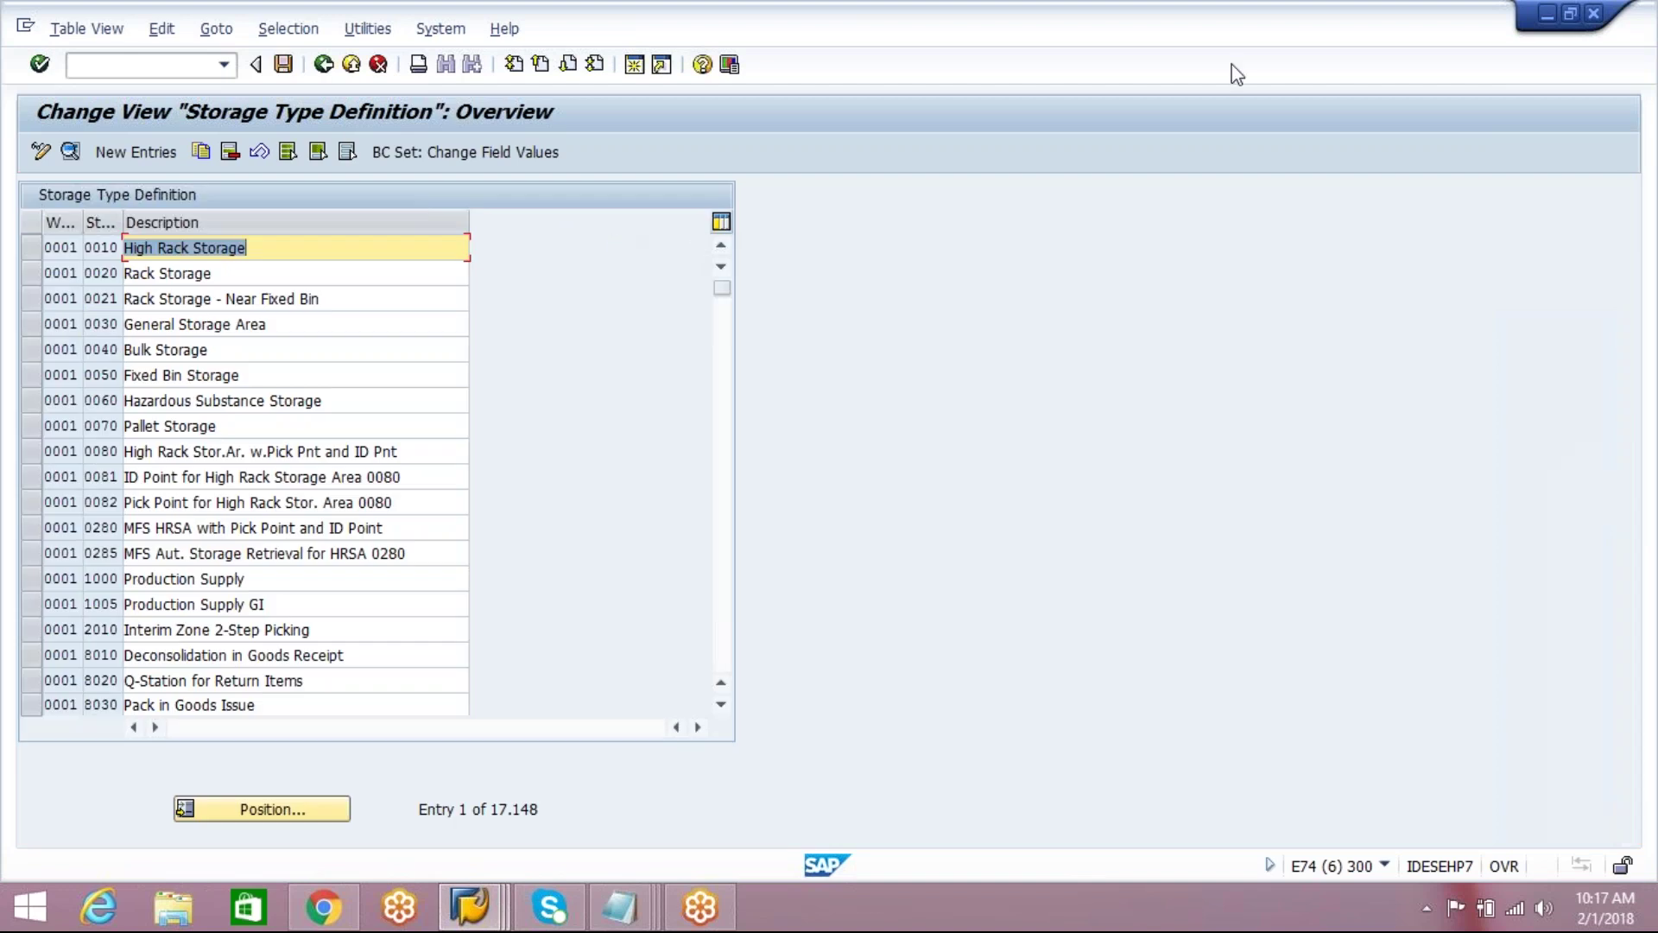
left_click(1555, 34)
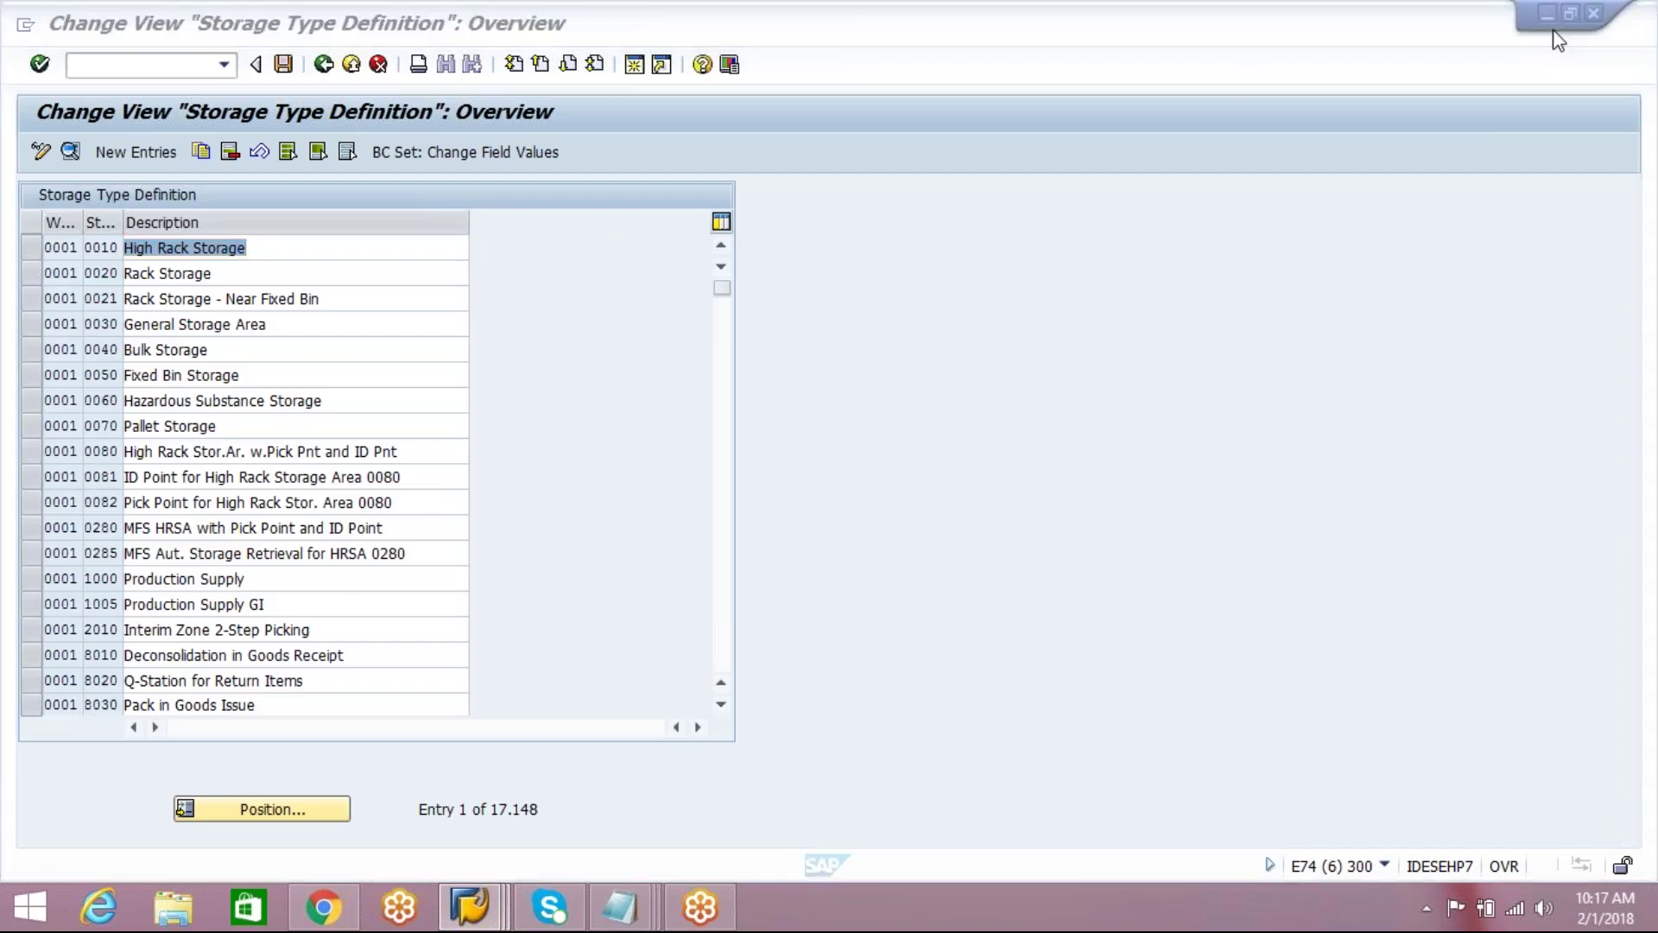